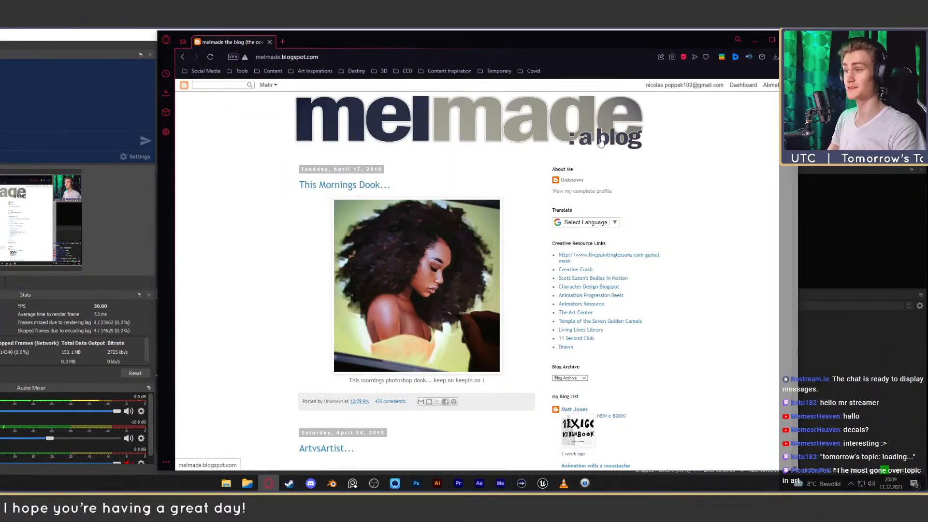
View the blog author's Blogger profile in a separate tab and close that tab.
middle_click(575, 191)
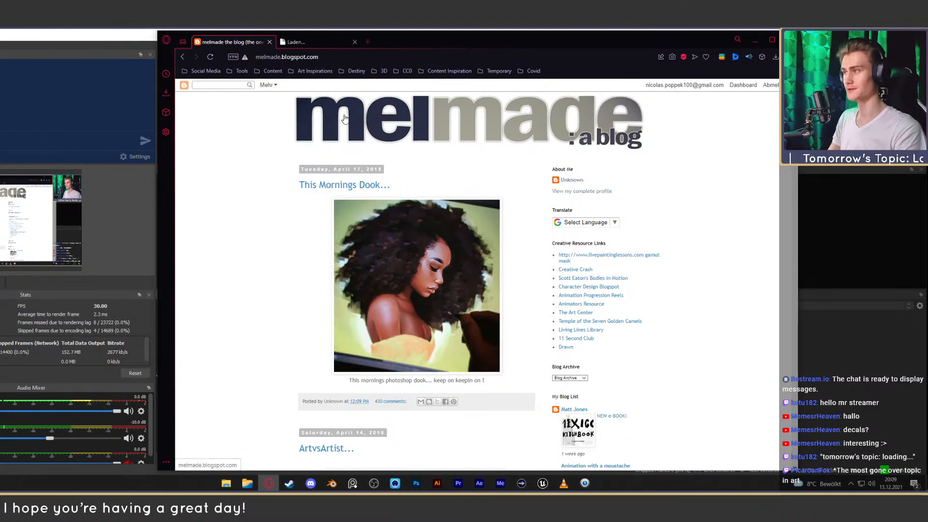
left_click(320, 42)
left_click_drag(339, 248, 321, 246)
left_click(361, 298)
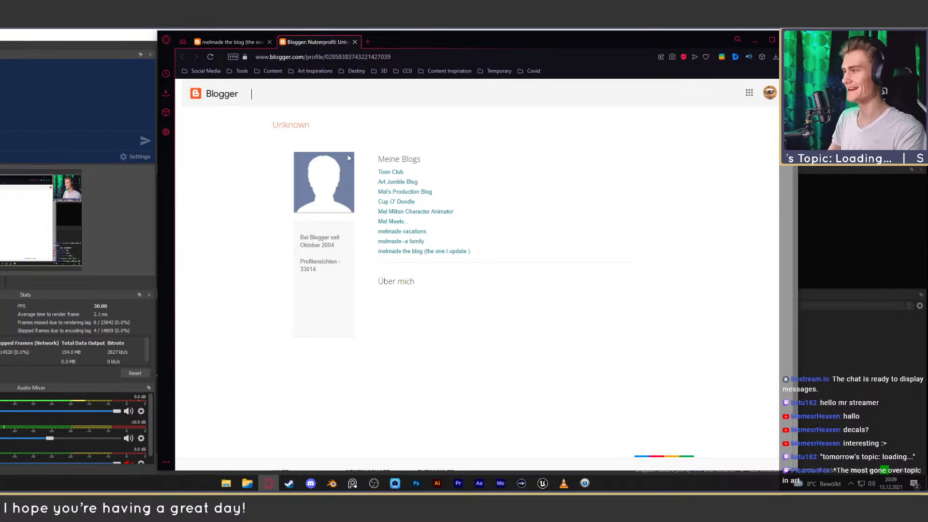
mouse_move(272, 125)
left_mouse_down()
mouse_move(310, 127)
mouse_move(272, 125)
left_mouse_up()
left_click(312, 127)
key("ctrl+w")
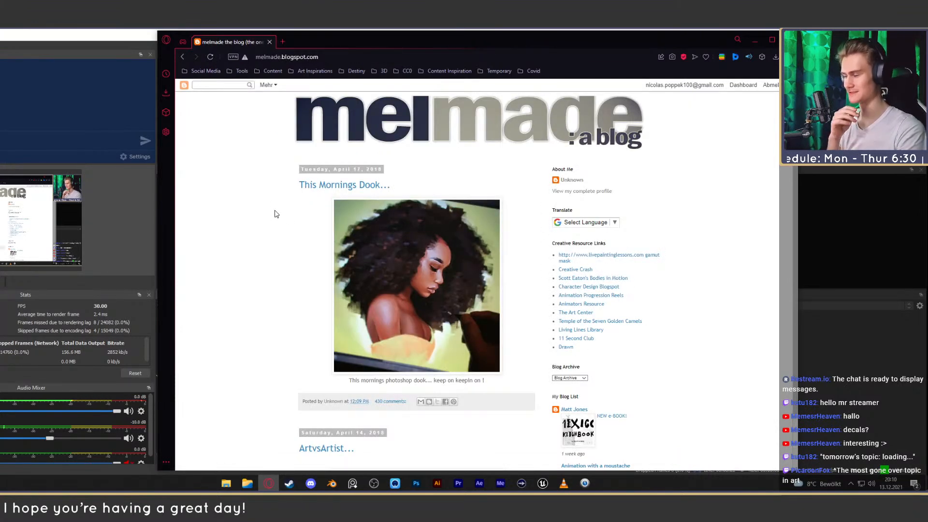
Look through the artwork posts on the melmade blog, ending at the ArtvsArtist post.
scroll(275, 207, "down", 6)
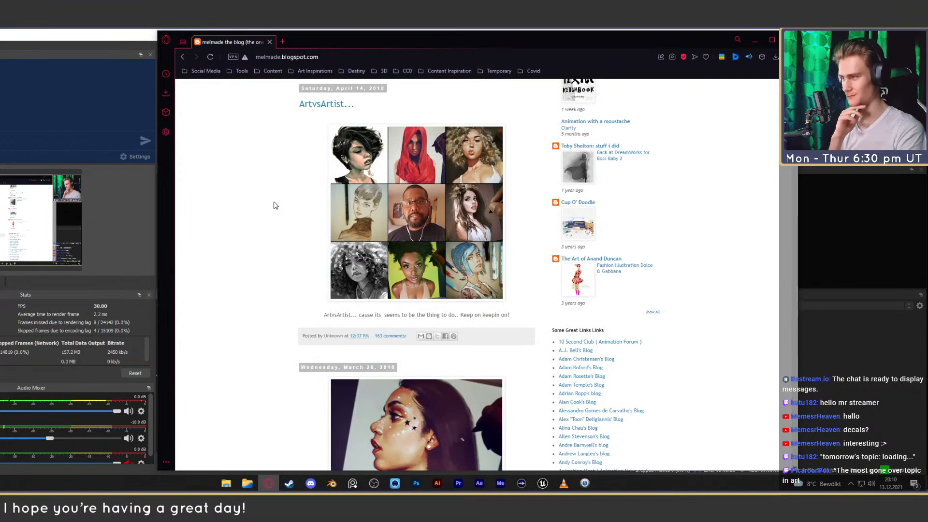
scroll(274, 205, "down", 6)
scroll(274, 206, "down", 20)
scroll(286, 209, "down", 20)
scroll(281, 208, "down", 20)
scroll(279, 205, "down", 20)
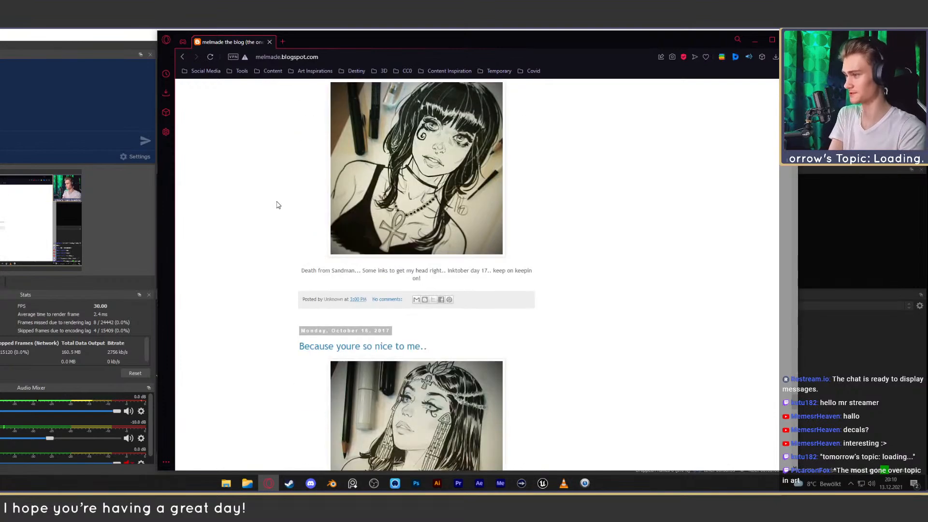
scroll(276, 205, "down", 5)
scroll(265, 213, "up", 10)
scroll(266, 216, "up", 15)
scroll(278, 240, "up", 15)
scroll(271, 242, "down", 15)
scroll(274, 242, "up", 20)
scroll(239, 256, "up", 10)
scroll(248, 267, "down", 7)
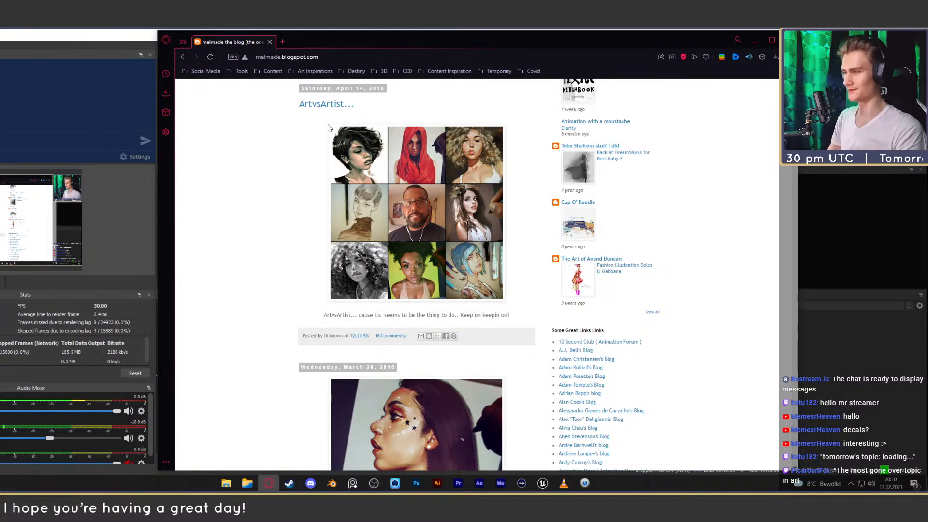
Put the browser window away and switch to Blender's sculpting workspace.
left_click_drag(444, 41, 439, 39)
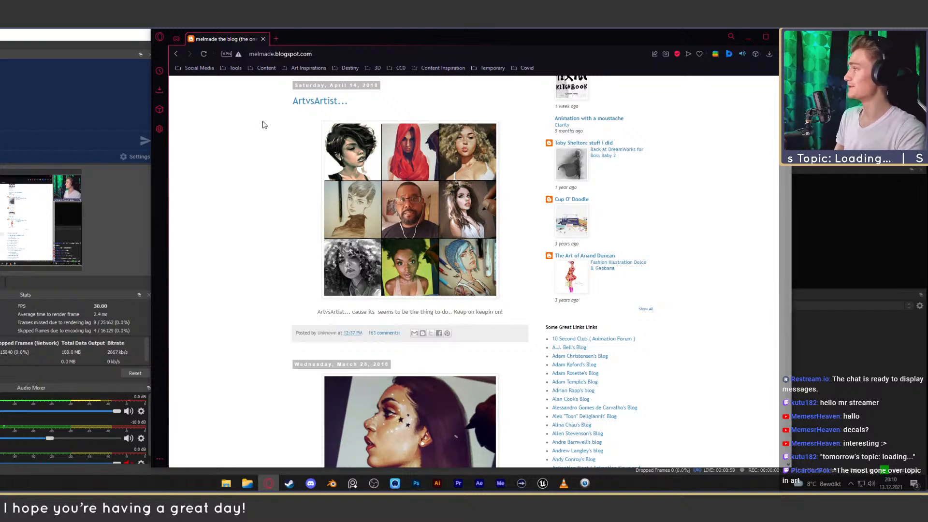
left_click_drag(387, 37, 399, 36)
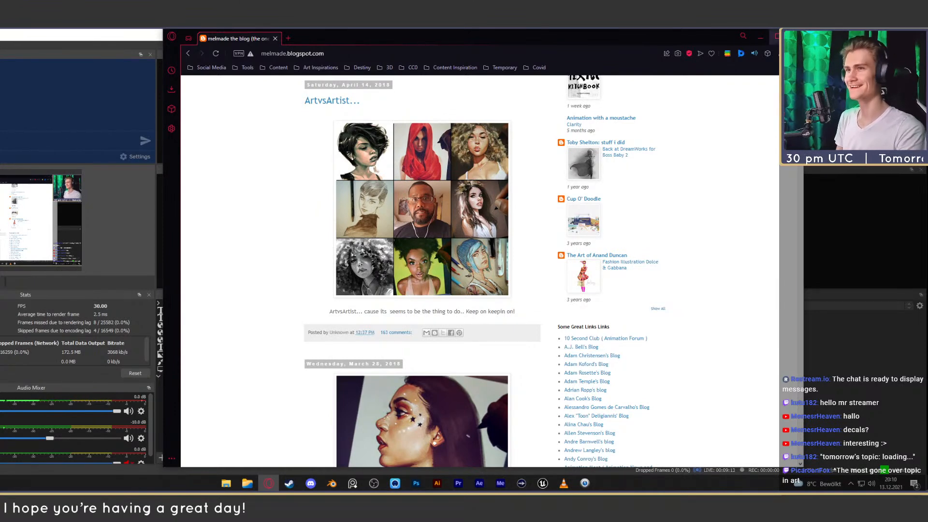
left_click(793, 37)
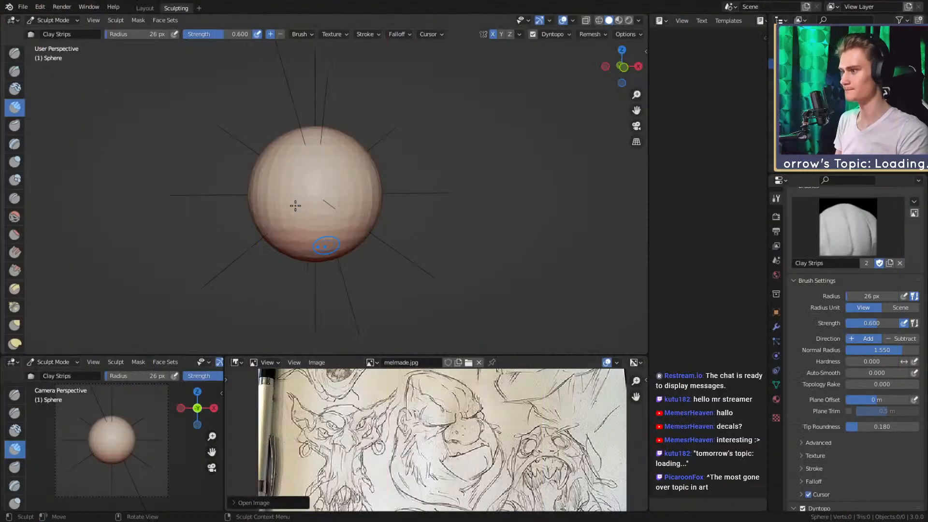
Pull the sphere's underside downward with the Snake Hook brush to start the jaw.
middle_click_drag(310, 198, 299, 142)
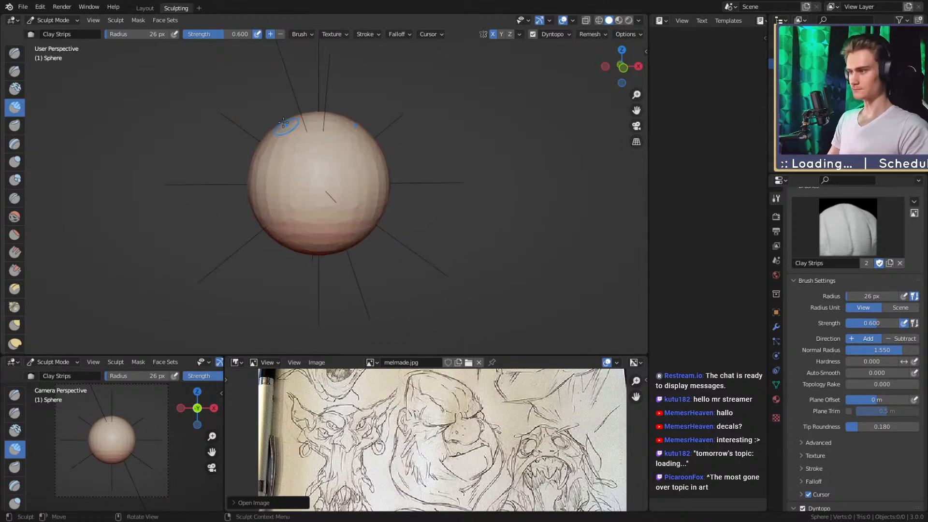
middle_click_drag(357, 220, 334, 227)
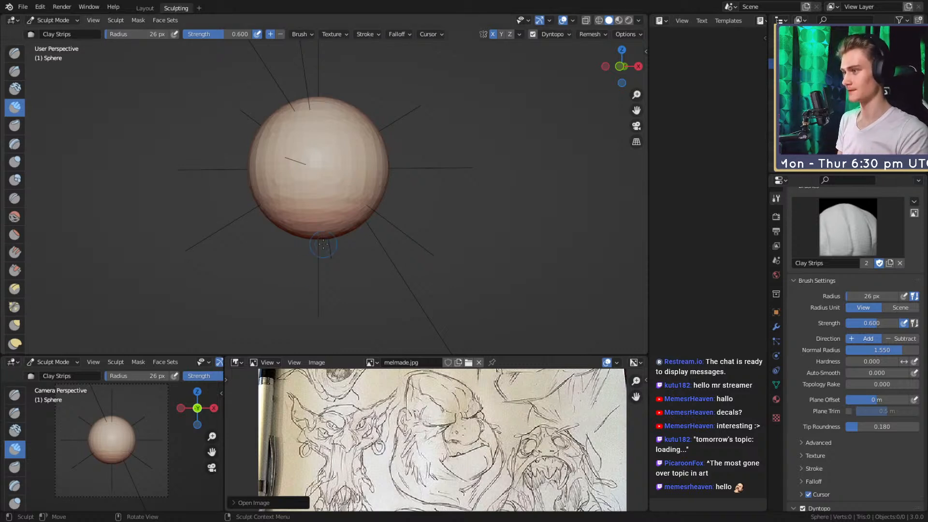
key("k")
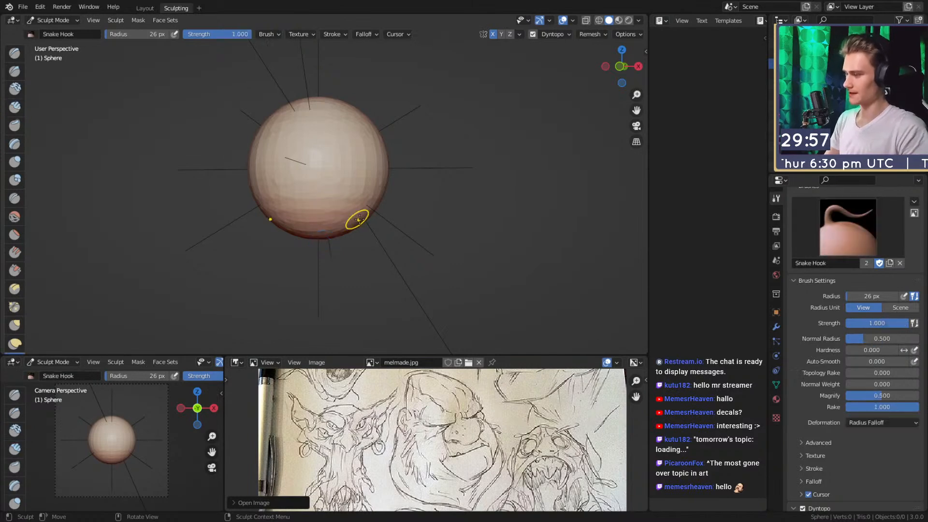
mouse_move(316, 224)
middle_mouse_down()
mouse_move(327, 227)
mouse_move(317, 179)
mouse_move(318, 203)
middle_mouse_up()
key("f")
left_click(379, 213)
key("f")
left_click(327, 178)
key("f")
left_click(294, 190)
left_click_drag(317, 196, 314, 225)
Extend the chin further down and shape the side of the jaw with the Snake Hook brush.
middle_click_drag(316, 223, 318, 221)
key("f")
left_click(319, 222)
left_click_drag(317, 219, 318, 232)
key("f")
left_click(305, 224)
middle_click_drag(377, 220, 400, 215)
scroll(330, 215, "up", 1)
key("f")
left_click(395, 213)
mouse_move(340, 214)
left_mouse_down()
mouse_move(358, 232)
mouse_move(353, 223)
left_mouse_up()
Lower the chin and push the jaw sides inward with the Snake Hook brush, enlarging its radius to 176 px.
middle_click_drag(342, 222, 347, 220)
key("f")
left_click(329, 221)
left_click_drag(309, 237, 305, 245)
middle_click_drag(334, 235, 368, 213)
key("f")
left_click(401, 199)
left_click_drag(390, 199, 377, 199)
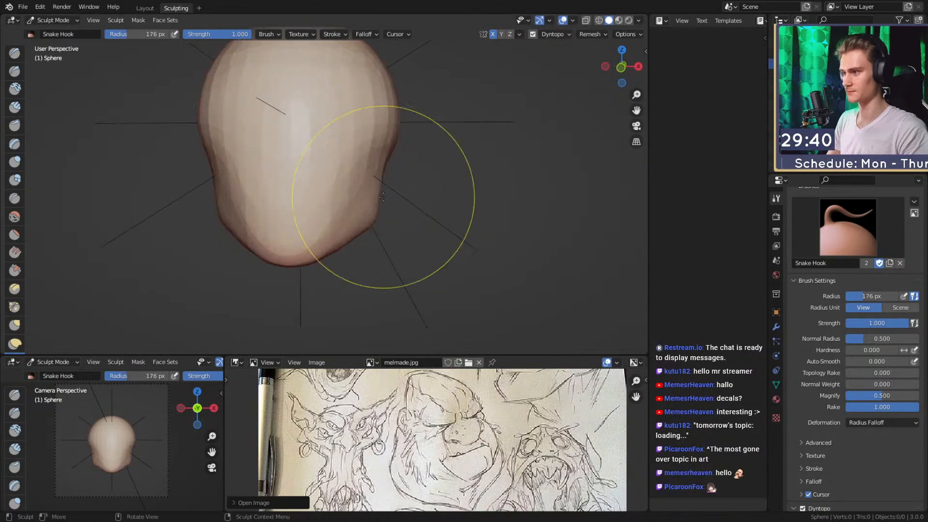
Narrow the cheeks and lower jaw with the Snake Hook brush, ending with a 163 px radius.
middle_click_drag(379, 183, 386, 208)
key("f")
left_click(409, 173)
left_click_drag(409, 164, 386, 170)
key("f")
left_click(355, 171)
middle_click_drag(357, 174, 345, 136, "shift")
left_click_drag(375, 223, 332, 217)
mouse_move(331, 218)
middle_mouse_down()
mouse_move(371, 207)
mouse_move(199, 199)
mouse_move(414, 224)
mouse_move(367, 207)
middle_mouse_up()
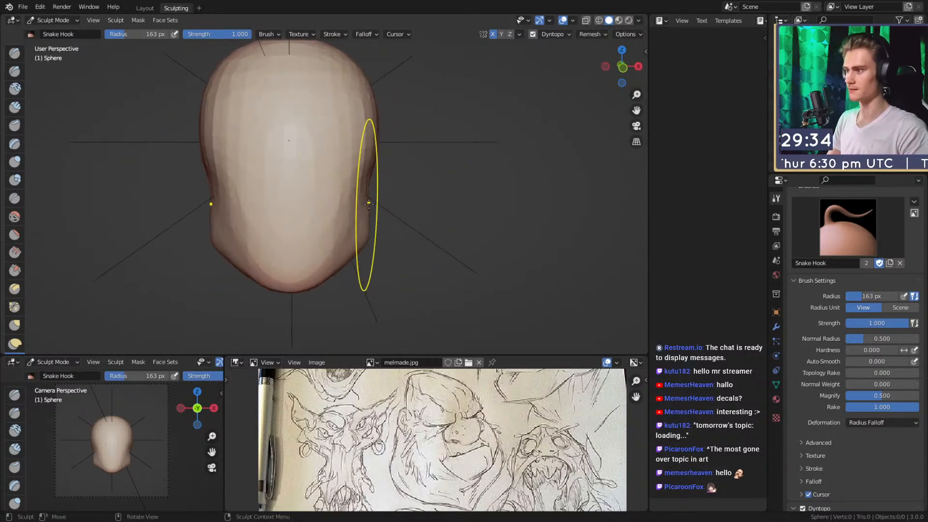
Refine the jaw corners and cheek outline with the Snake Hook brush, starting at a 112 px radius.
key("f")
left_click(342, 200)
left_click_drag(362, 204, 370, 190, "alt")
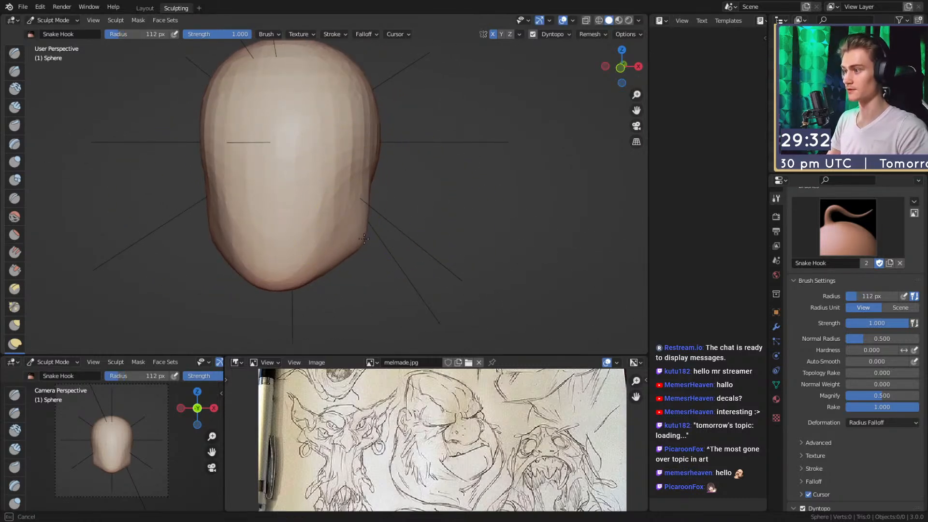
left_click_drag(354, 250, 357, 248)
mouse_move(347, 203)
middle_mouse_down()
mouse_move(338, 196)
mouse_move(346, 199)
middle_mouse_up()
key("f")
left_click(375, 202)
left_click_drag(367, 199, 370, 185)
key("f")
mouse_move(381, 164)
middle_mouse_down()
mouse_move(386, 181)
mouse_move(340, 194)
mouse_move(275, 158)
middle_mouse_up()
left_click(483, 174)
key("f")
left_click(331, 169)
key("c")
mouse_move(337, 201)
middle_mouse_down()
mouse_move(338, 193)
mouse_move(338, 208)
middle_mouse_up()
key("shift+c")
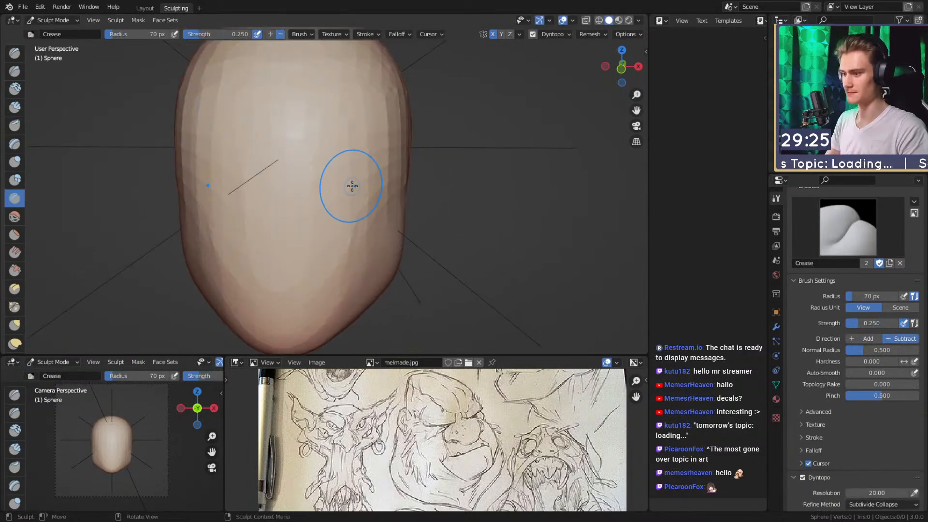
mouse_move(344, 172)
middle_mouse_down()
mouse_move(360, 205)
mouse_move(340, 179)
mouse_move(348, 208)
mouse_move(339, 169)
mouse_move(366, 198)
middle_mouse_up()
key("c")
Widen the upper sides of the head with the Grab brush at a 227 px radius.
key("g")
key("f")
left_click(445, 127)
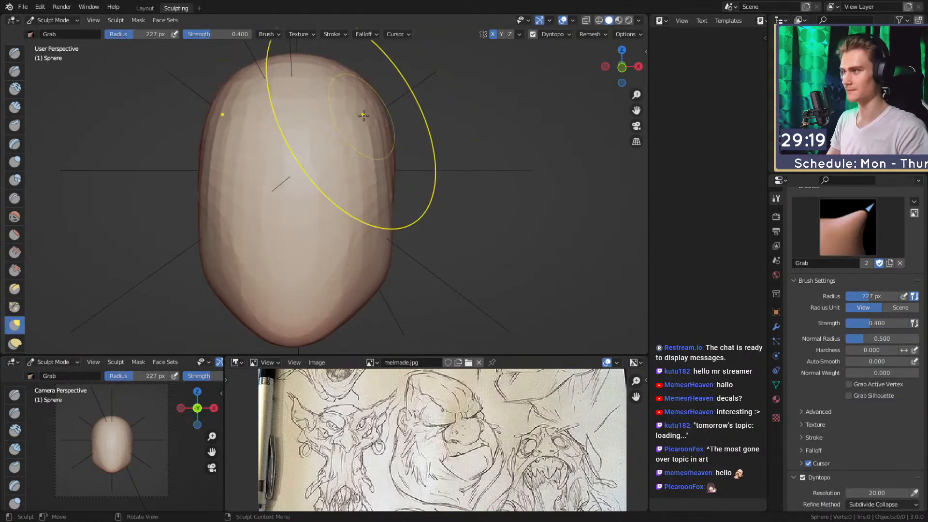
left_click_drag(369, 137, 374, 138)
Try to carve mirrored eye sockets into the face with the Clay Strips brush at reduced radii.
mouse_move(342, 219)
middle_mouse_down("shift")
mouse_move(354, 184)
mouse_move(335, 178)
mouse_move(346, 192)
mouse_move(330, 174)
middle_mouse_up("shift")
key("c")
key("f")
left_click(323, 170)
key("f")
left_click(324, 170)
key("f")
left_click(331, 185)
key("f")
left_click(335, 171)
mouse_move(321, 145)
left_mouse_down()
mouse_move(334, 158)
mouse_move(331, 174)
mouse_move(357, 162)
mouse_move(344, 148)
mouse_move(368, 160)
mouse_move(366, 213)
left_mouse_up()
key("f")
left_click(338, 160)
key("ctrl+z")
key("f")
left_click(348, 157)
key("ctrl+z")
Carve two round mirrored eye sockets around raised eyeballs with the Clay Strips brush at a 32 px radius.
key("f")
left_click(345, 159)
left_click_drag(366, 213, 321, 211, "alt")
mouse_move(321, 211)
left_mouse_down("ctrl+alt")
mouse_move(327, 180)
mouse_move(377, 187)
left_mouse_up("ctrl+alt")
mouse_move(377, 186)
left_mouse_down("ctrl+alt")
mouse_move(377, 197)
mouse_move(356, 190)
mouse_move(356, 166)
mouse_move(354, 175)
left_mouse_up("ctrl+alt")
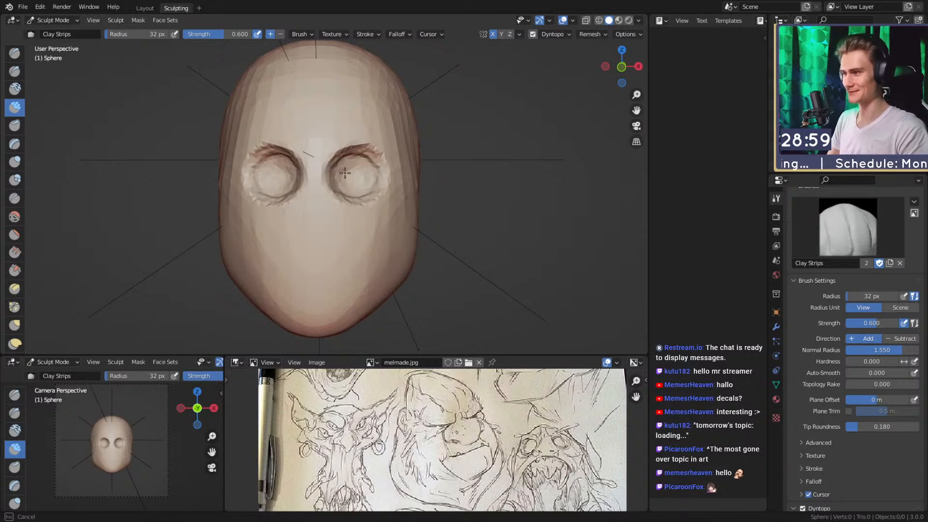
left_click_drag(375, 166, 307, 160, "alt")
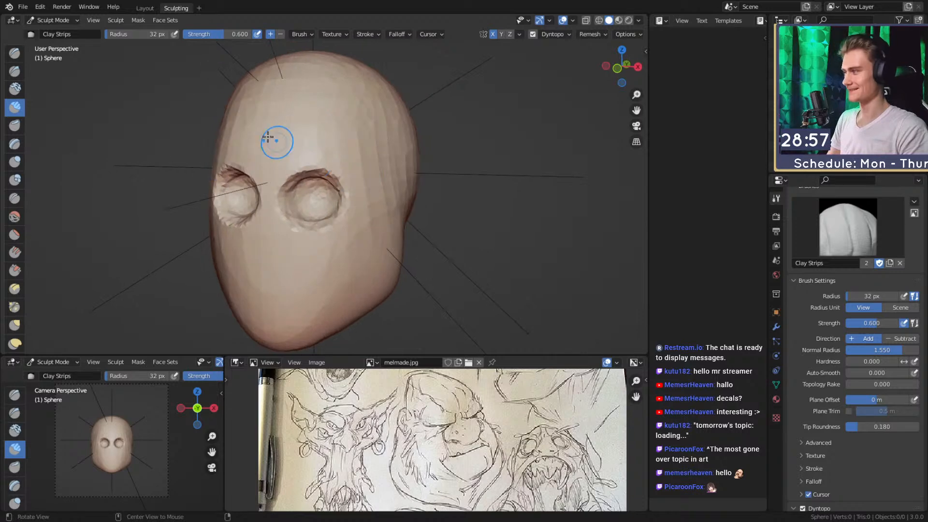
mouse_move(384, 193)
left_mouse_down("alt")
mouse_move(391, 192)
mouse_move(356, 193)
mouse_move(342, 179)
left_mouse_up("alt")
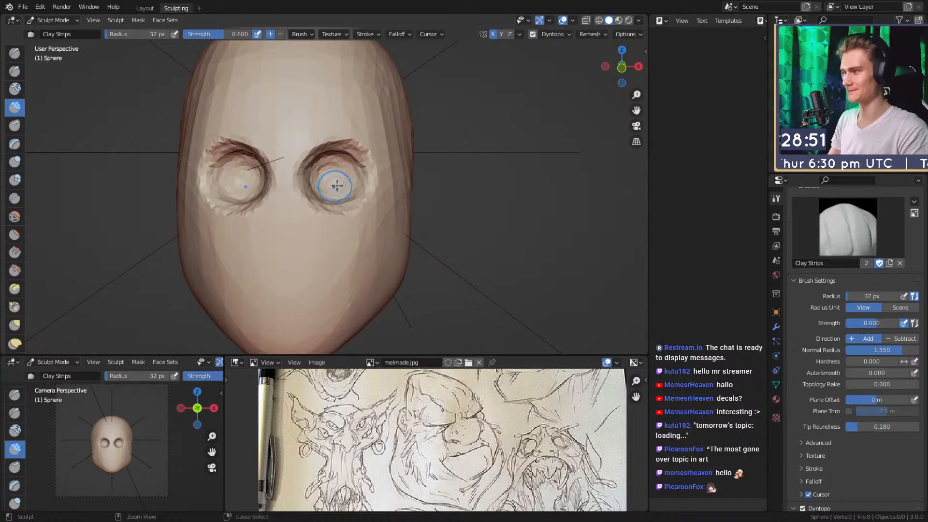
left_click_drag(327, 157, 368, 170)
mouse_move(363, 125)
left_mouse_down("ctrl+alt")
mouse_move(362, 201)
mouse_move(354, 190)
mouse_move(242, 242)
mouse_move(269, 187)
mouse_move(322, 186)
mouse_move(290, 174)
mouse_move(300, 166)
left_mouse_up("ctrl+alt")
Reshape the eye sockets from the side with the Grab brush, pulling their outer edges around the face.
key("g")
key("f")
left_click(327, 188)
key("f")
left_click(297, 181)
key("f")
left_click(299, 169)
key("ctrl+z")
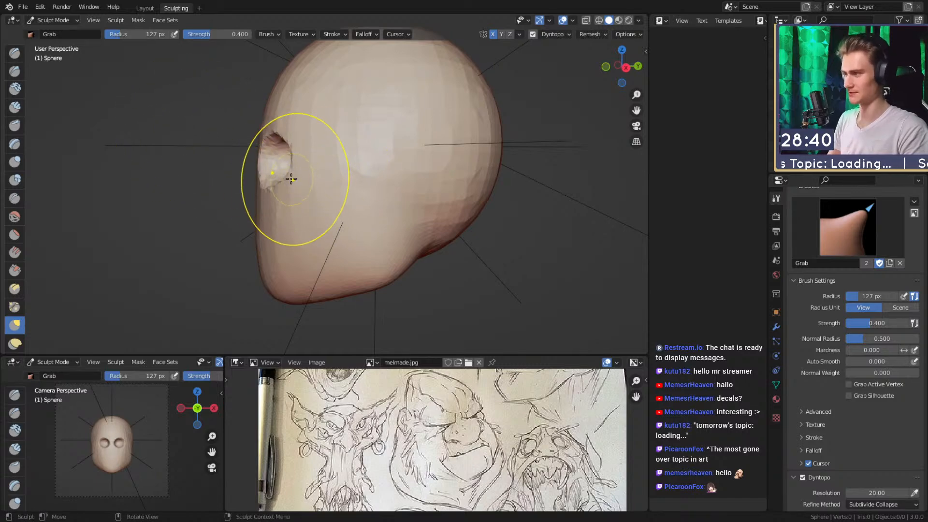
mouse_move(325, 162)
left_mouse_down("alt")
mouse_move(420, 166)
mouse_move(302, 182)
mouse_move(298, 168)
mouse_move(288, 172)
mouse_move(302, 161)
mouse_move(391, 165)
mouse_move(404, 217)
mouse_move(355, 191)
mouse_move(347, 166)
left_mouse_up("alt")
key("f")
left_click(280, 169)
key("f")
left_click(296, 166)
Build up the area between and above the eyes with the Clay Strips brush, reducing its radius to 32 px.
key("c")
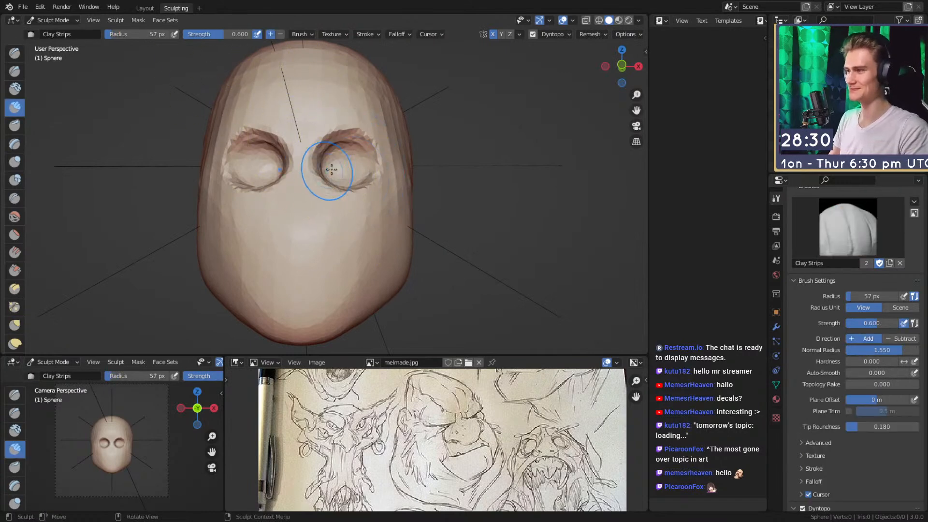
scroll(343, 167, "up", 3)
scroll(340, 169, "down", 4)
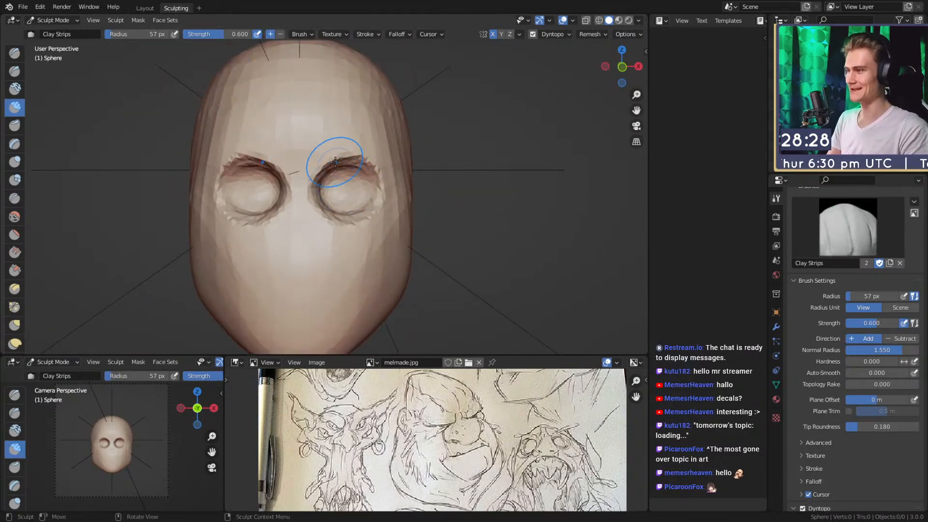
mouse_move(323, 181)
left_mouse_down("alt")
mouse_move(312, 198)
mouse_move(326, 219)
left_mouse_up("alt")
scroll(313, 199, "up", 2)
key("f")
left_click(303, 184)
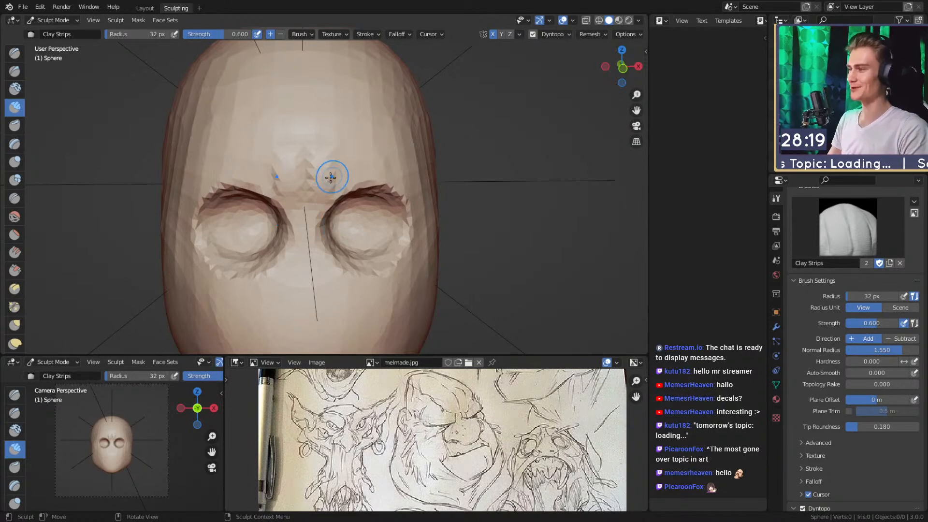
scroll(339, 172, "down", 5)
scroll(337, 174, "up", 1)
scroll(337, 174, "up", 3)
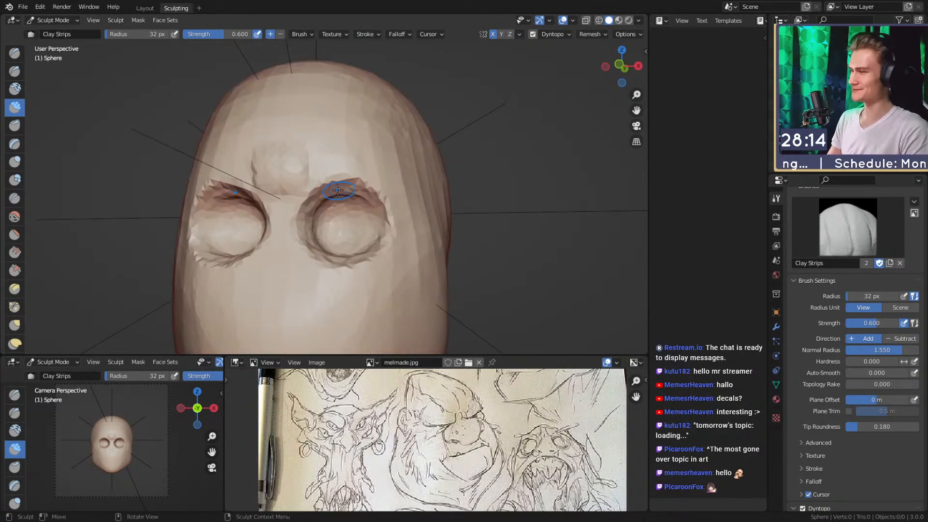
Build a heavy brow ridge above both eye sockets with the Clay Strips brush.
middle_click_drag(342, 191, 329, 183)
mouse_move(329, 183)
left_mouse_down()
mouse_move(315, 169)
mouse_move(332, 164)
left_mouse_up()
key("f")
left_click(333, 173)
mouse_move(332, 174)
middle_mouse_down()
mouse_move(325, 188)
mouse_move(352, 174)
mouse_move(354, 197)
middle_mouse_up()
key("f")
left_click(336, 195)
key("f")
left_click(319, 190)
mouse_move(372, 185)
left_mouse_down("alt")
mouse_move(315, 189)
mouse_move(354, 189)
mouse_move(309, 196)
mouse_move(305, 216)
left_mouse_up("alt")
key("f")
left_click(328, 192)
Thicken the brow ridge so it overhangs the eyes, using more Clay Strips strokes.
middle_click_drag(305, 194, 321, 200)
mouse_move(343, 184)
left_mouse_down()
mouse_move(357, 199)
mouse_move(340, 208)
left_mouse_up()
middle_click_drag(333, 199, 331, 184)
left_click_drag(347, 200, 323, 210)
middle_click_drag(324, 206, 321, 184)
left_click_drag(322, 186, 352, 176)
Build up the brow ridge and the middle of the forehead with the Clay Strips brush, raising its radius to 51 px.
mouse_move(343, 154)
middle_mouse_down()
mouse_move(359, 160)
mouse_move(332, 187)
mouse_move(348, 192)
mouse_move(358, 216)
mouse_move(323, 202)
mouse_move(338, 186)
mouse_move(395, 185)
mouse_move(346, 188)
mouse_move(379, 183)
mouse_move(348, 188)
mouse_move(371, 177)
mouse_move(453, 179)
mouse_move(366, 192)
mouse_move(334, 175)
mouse_move(348, 172)
mouse_move(335, 223)
mouse_move(348, 223)
mouse_move(240, 133)
mouse_move(337, 176)
middle_mouse_up()
key("f")
left_click(318, 197)
key("f")
left_click(386, 185)
key("f")
left_click(404, 175)
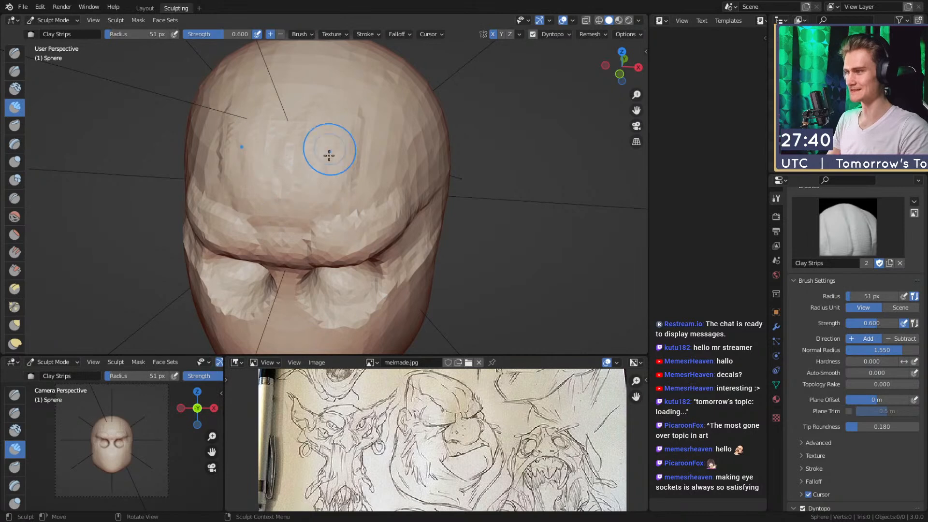
Fill out the sides of the forehead above the brow with Clay Strips strokes at a 57 px radius.
middle_click_drag(333, 131, 340, 153)
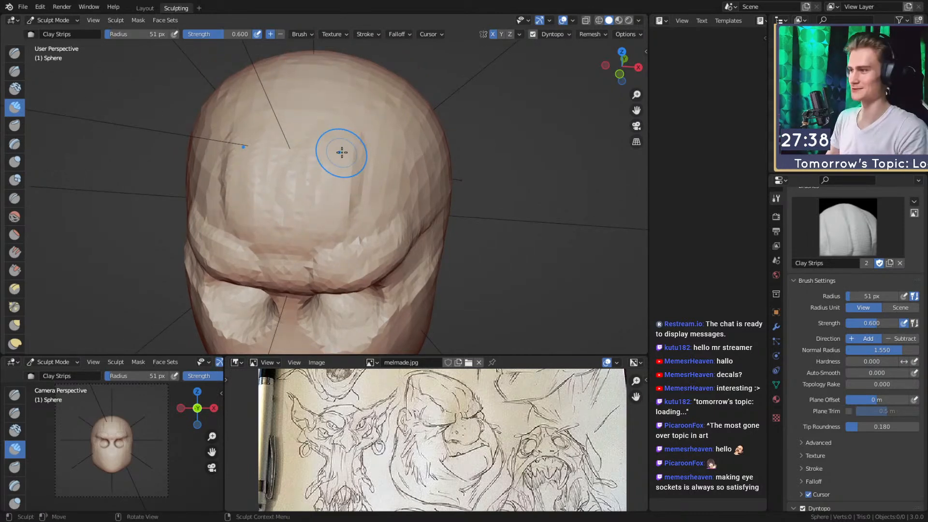
mouse_move(427, 163)
middle_mouse_down()
mouse_move(317, 207)
mouse_move(323, 194)
middle_mouse_up()
mouse_move(308, 254)
middle_mouse_down()
mouse_move(328, 118)
mouse_move(305, 159)
mouse_move(320, 193)
mouse_move(358, 183)
mouse_move(352, 177)
middle_mouse_up()
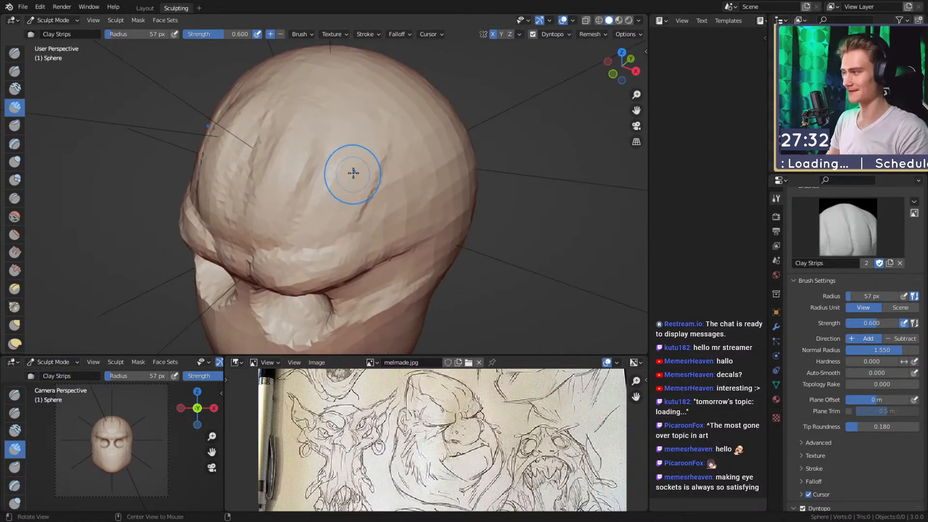
middle_click_drag(294, 168, 324, 194)
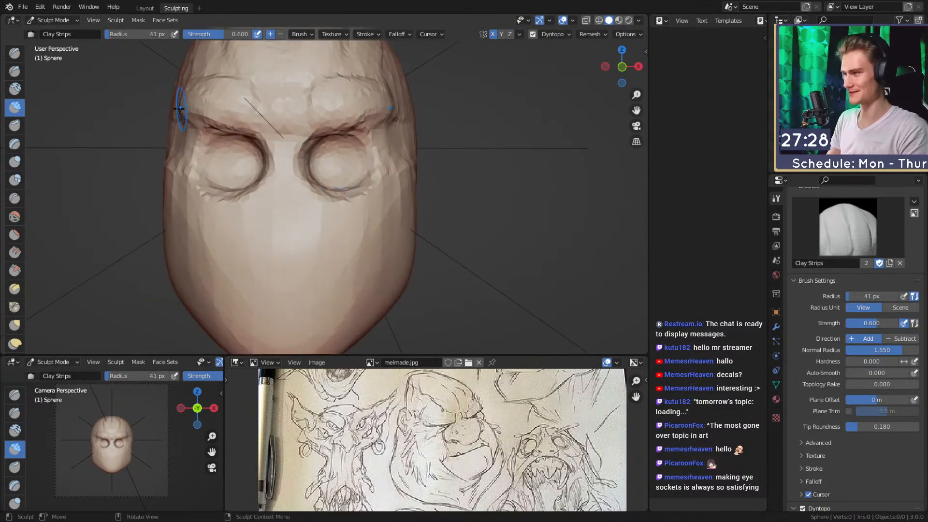
Add volume to the temple and side of the skull with the Clay Strips brush, enlarging its radius to 82 px.
mouse_move(398, 134)
middle_mouse_down()
mouse_move(348, 208)
mouse_move(330, 191)
mouse_move(331, 165)
middle_mouse_up()
key("f")
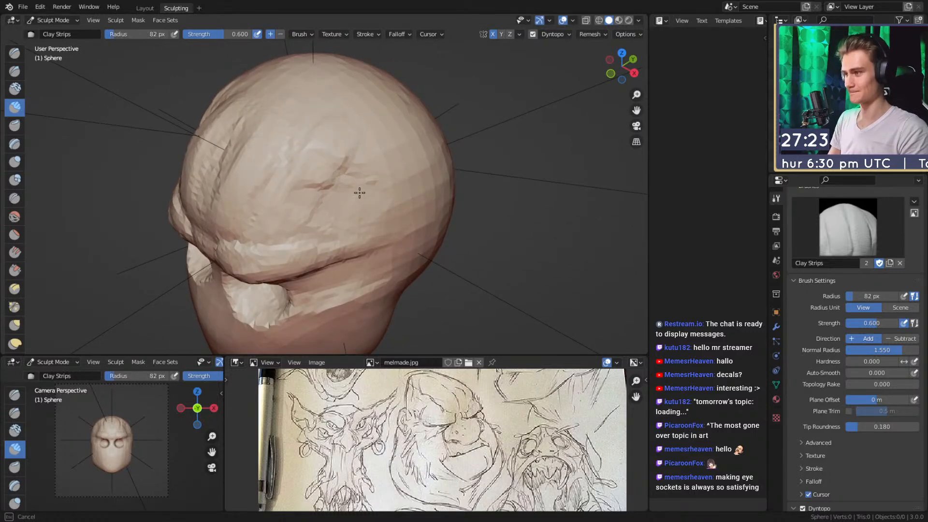
left_click_drag(326, 193, 355, 181, "alt")
key("f")
left_click(344, 182)
Build a round, bulbous nose just below and between the eyes with the Clay Strips brush at a 54 px radius.
mouse_move(336, 208)
middle_mouse_down("alt")
mouse_move(379, 155)
mouse_move(372, 176)
mouse_move(345, 183)
middle_mouse_up("alt")
scroll(358, 159, "up", 1)
key("f")
left_click(337, 183)
scroll(345, 203, "up", 1)
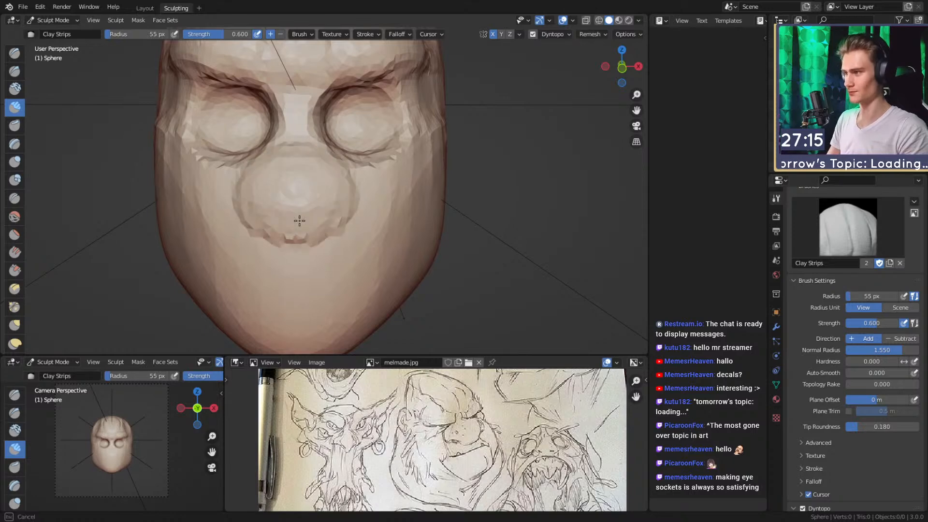
left_click(289, 173)
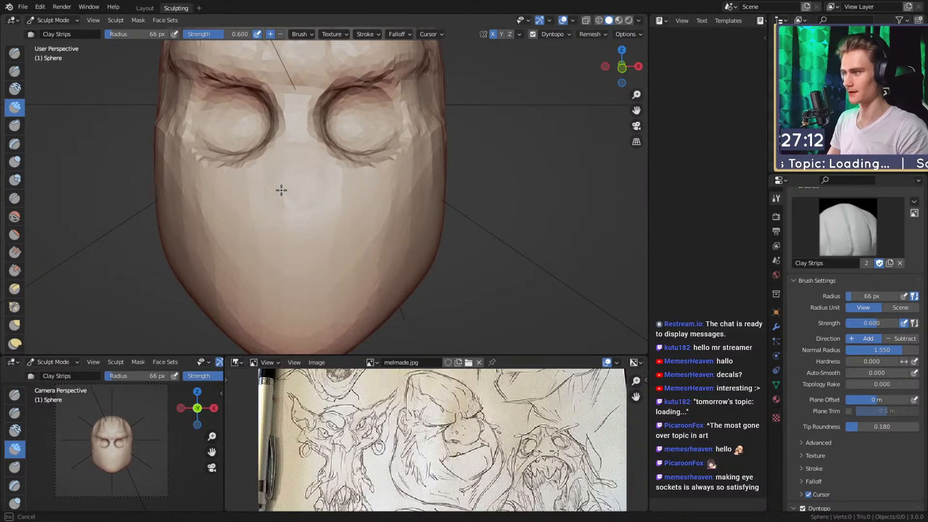
key("f")
left_click(279, 184)
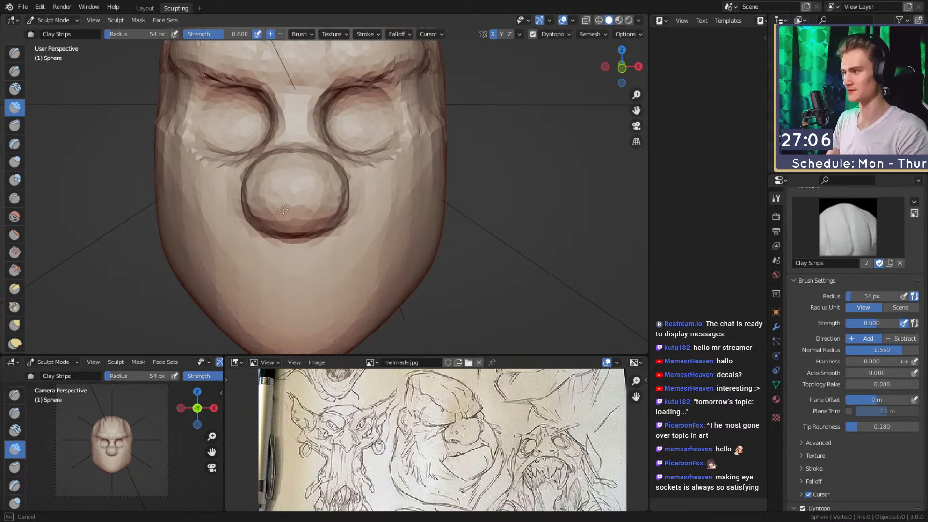
Add mass to the cheek and along the jaw with the Clay Strips brush at a 74 px radius.
mouse_move(283, 193)
middle_mouse_down()
mouse_move(350, 197)
mouse_move(306, 222)
mouse_move(334, 197)
middle_mouse_up()
key("f")
left_click(351, 191)
left_click_drag(360, 182, 317, 216)
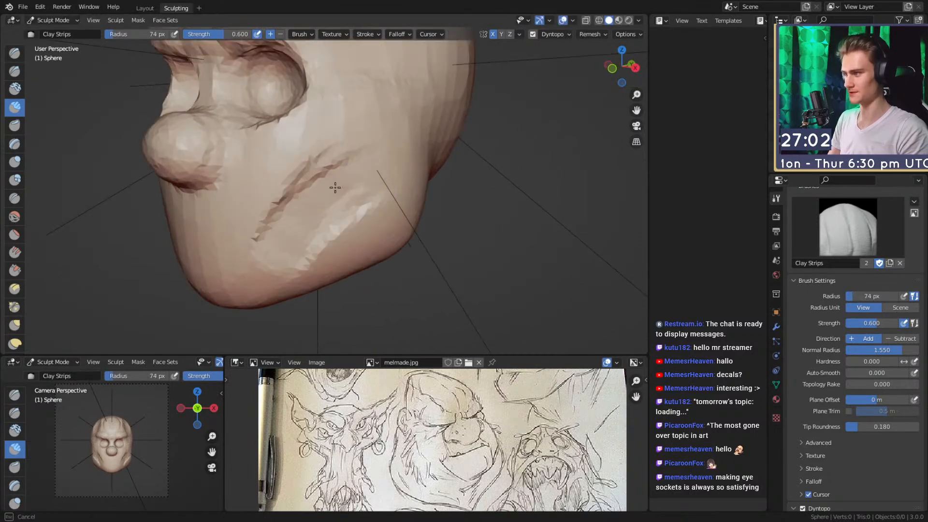
mouse_move(338, 155)
middle_mouse_down()
mouse_move(342, 182)
mouse_move(369, 203)
mouse_move(365, 191)
mouse_move(355, 196)
middle_mouse_up()
mouse_move(355, 196)
left_mouse_down("alt")
mouse_move(375, 195)
mouse_move(352, 219)
mouse_move(295, 209)
mouse_move(311, 201)
mouse_move(305, 185)
mouse_move(292, 193)
mouse_move(382, 177)
mouse_move(318, 179)
mouse_move(310, 167)
mouse_move(315, 183)
left_mouse_up("alt")
key("f")
left_click(373, 193)
Widen and fill out the lower face and jaw with the Grab brush, resizing it between pulls.
key("g")
key("f")
left_click(333, 215)
key("f")
left_click(364, 203)
key("f")
left_click(284, 236)
Add more Clay Strips volume to the face around the nose, adjusting the brush size.
key("c")
key("f")
left_click(338, 177)
key("f")
left_click(311, 164)
mouse_move(302, 148)
left_mouse_down("alt")
mouse_move(309, 195)
mouse_move(343, 189)
mouse_move(352, 172)
mouse_move(321, 166)
left_mouse_up("alt")
Reshape the nose and its bridge with the Grab brush, varying the brush radius.
key("g")
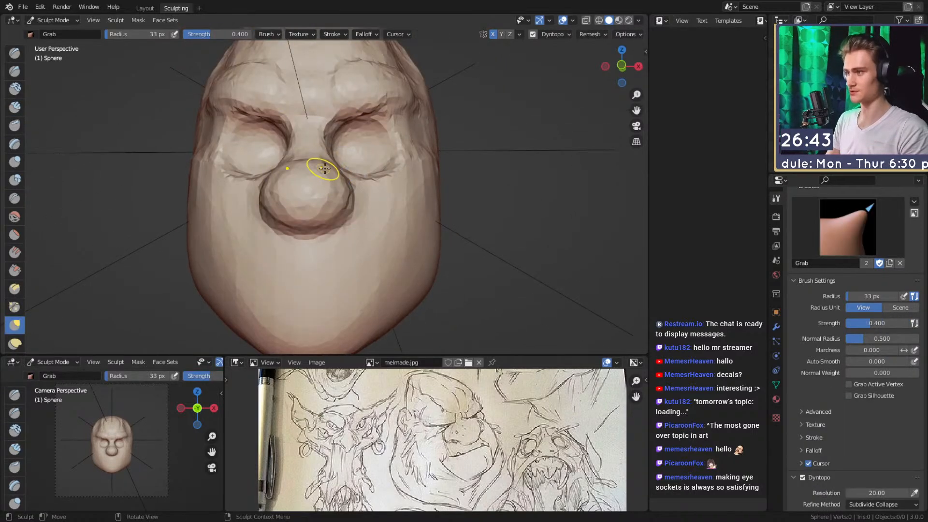
key("f")
left_click(322, 198)
mouse_move(318, 209)
left_mouse_down()
mouse_move(328, 174)
mouse_move(404, 193)
mouse_move(332, 180)
mouse_move(325, 205)
left_mouse_up()
key("f")
left_click(360, 196)
key("f")
left_click(365, 195)
Build out the sides of the nose toward the cheeks with Clay Strips strokes at varying brush sizes.
key("c")
key("f")
left_click(310, 182)
left_click_drag(329, 207, 315, 201, "alt")
key("f")
mouse_move(357, 180)
left_mouse_down()
mouse_move(350, 226)
mouse_move(334, 211)
mouse_move(344, 205)
mouse_move(340, 214)
left_mouse_up()
left_click(323, 210)
key("f")
left_click(351, 189)
key("f")
left_click(346, 205)
key("f")
left_click(344, 202)
left_click_drag(341, 180, 321, 193, "alt")
Sharpen the edge where the nose meets the cheek with the Crease brush at strength 0.558 and radius 33 px.
key("shift+c")
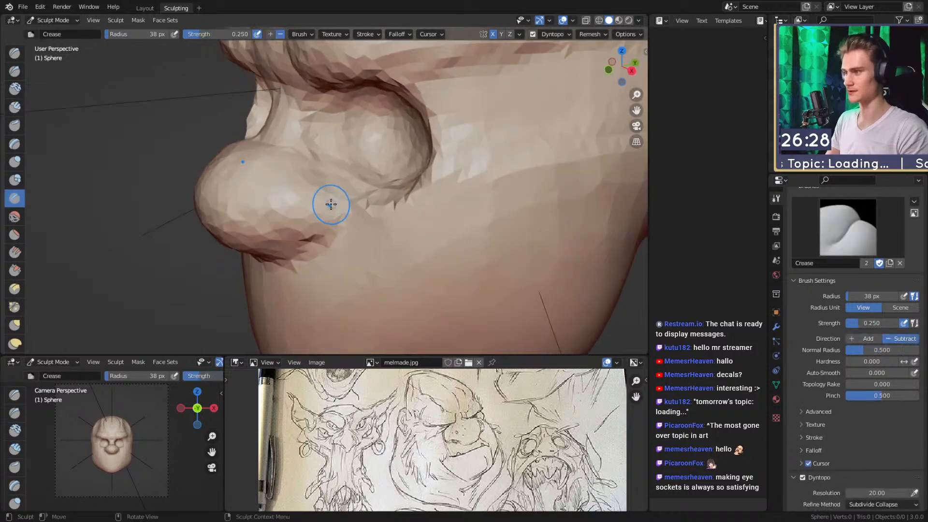
key("shift+f")
left_click(330, 242)
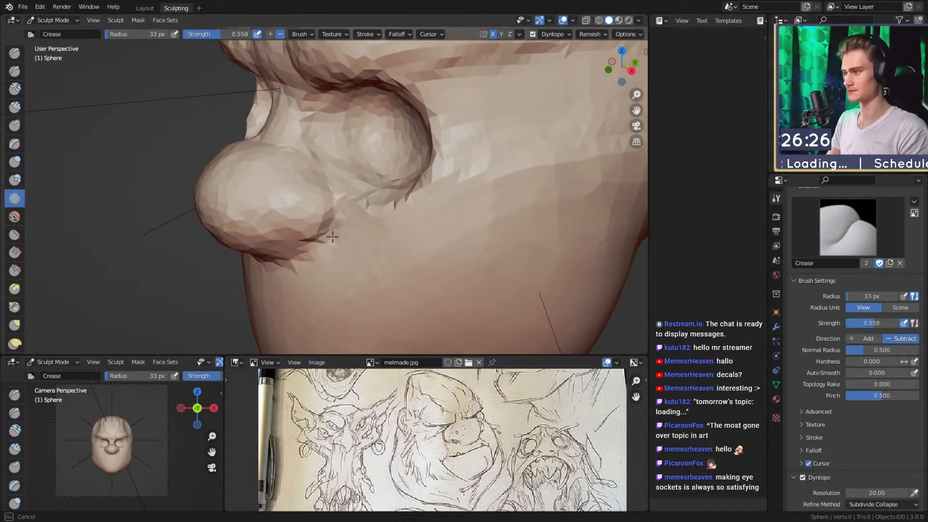
mouse_move(337, 186)
left_mouse_down("alt")
mouse_move(373, 180)
mouse_move(359, 199)
left_mouse_up("alt")
mouse_move(284, 163)
left_mouse_down("alt")
mouse_move(344, 188)
mouse_move(339, 158)
mouse_move(336, 178)
left_mouse_up("alt")
Build up the nose bridge and the area beneath the eyes with the Clay Strips brush at a 48 px radius.
key("c")
middle_click_drag(337, 176, 379, 157)
left_click_drag(371, 140, 359, 182)
middle_click_drag(358, 187, 342, 194)
key("f")
left_click(351, 194)
mouse_move(352, 194)
left_mouse_down()
mouse_move(379, 201)
mouse_move(323, 242)
mouse_move(352, 257)
mouse_move(379, 221)
mouse_move(341, 236)
mouse_move(315, 227)
left_mouse_up()
middle_click_drag(353, 158, 346, 205)
key("f")
left_click(345, 203)
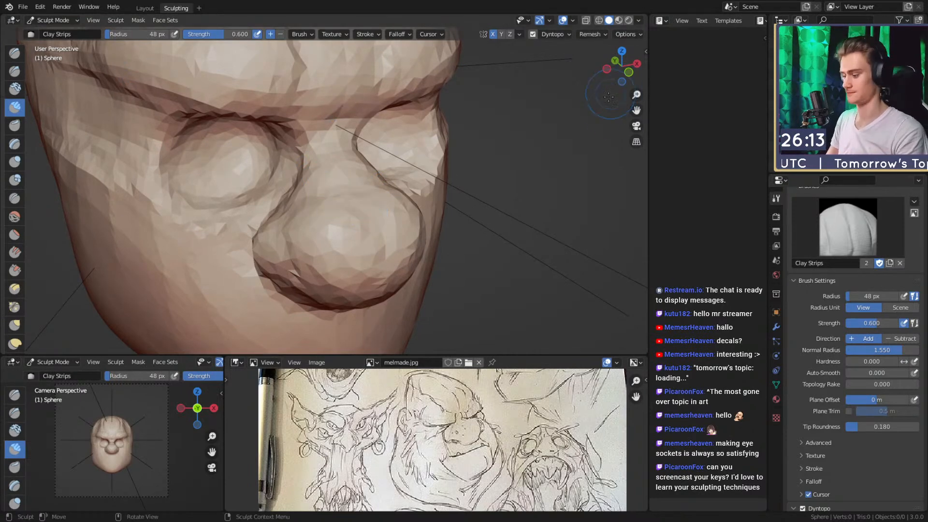
Turn on the Screencast Keys overlay for the 3D viewport.
key("n")
left_click(642, 180)
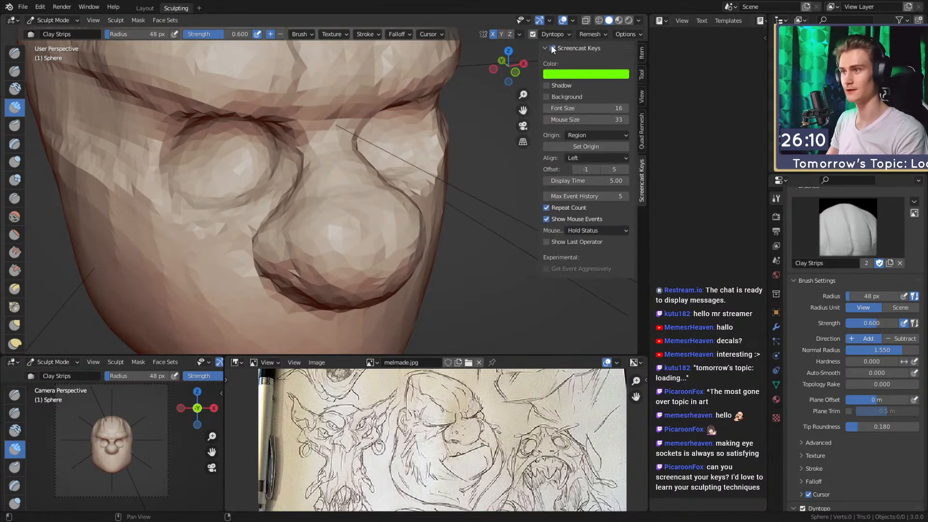
key("n")
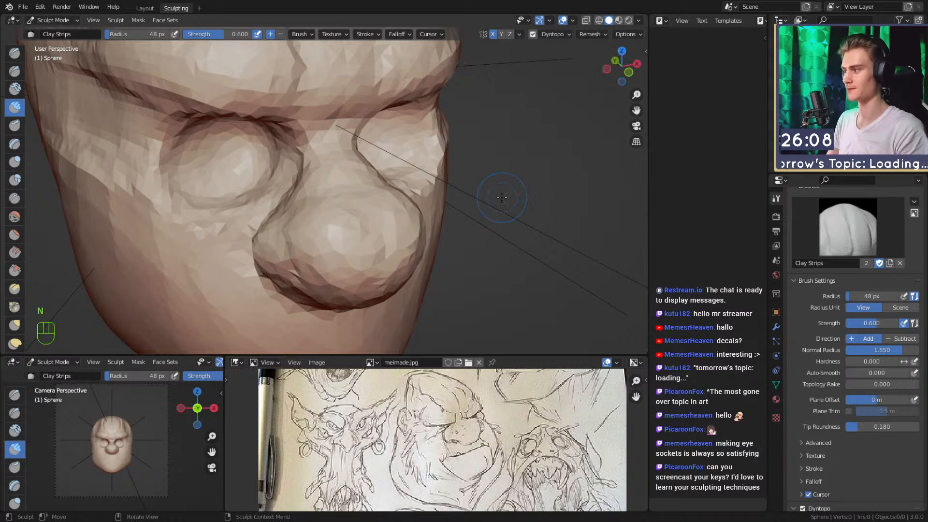
Reshape the nose and the surrounding face from several angles, resizing the brush between strokes.
left_click_drag(418, 202, 304, 191, "alt")
key("f")
left_click_drag(360, 167, 307, 179, "alt")
mouse_move(334, 222)
left_mouse_down("alt+shift")
mouse_move(328, 197)
mouse_move(355, 194)
mouse_move(296, 194)
mouse_move(326, 213)
mouse_move(316, 215)
mouse_move(321, 173)
mouse_move(294, 175)
mouse_move(334, 159)
mouse_move(331, 149)
mouse_move(371, 162)
mouse_move(359, 191)
mouse_move(315, 176)
mouse_move(343, 189)
mouse_move(306, 207)
mouse_move(345, 174)
mouse_move(376, 181)
left_mouse_up("alt+shift")
key("3")
key("f")
key("f")
left_click(303, 230)
key("f")
left_click(290, 208)
key("f")
left_click(281, 175)
key("f")
left_click(356, 161)
Add nostril wings on both sides of the nose with the Clay Strips brush.
key("1")
key("f")
left_click(327, 171)
key("2")
key("1")
key("f")
left_click(326, 190)
mouse_move(376, 181)
left_mouse_down("ctrl+alt")
mouse_move(379, 216)
mouse_move(368, 176)
mouse_move(316, 201)
mouse_move(317, 217)
mouse_move(312, 201)
mouse_move(343, 185)
mouse_move(340, 213)
mouse_move(454, 230)
mouse_move(365, 243)
mouse_move(360, 212)
mouse_move(319, 218)
mouse_move(362, 164)
mouse_move(355, 203)
mouse_move(394, 201)
mouse_move(362, 218)
mouse_move(378, 239)
mouse_move(356, 231)
mouse_move(344, 187)
mouse_move(356, 206)
mouse_move(347, 193)
mouse_move(452, 182)
mouse_move(425, 177)
mouse_move(381, 193)
left_mouse_up("ctrl+alt")
Define the edges of the nostril wings and add more Clay Strips volume to them.
key("f")
left_click(331, 203)
key("2")
key("f")
left_click(335, 197)
key("1")
key("f")
left_click(364, 203)
left_click(360, 208)
mouse_move(382, 193)
left_mouse_down("ctrl+alt")
mouse_move(382, 227)
mouse_move(379, 186)
mouse_move(301, 189)
mouse_move(304, 170)
left_mouse_up("ctrl+alt")
Adjust the form of the nostril wings and build up the base of the nose with Clay Strips.
key("3")
key("f")
left_click(385, 190)
left_click_drag(302, 179, 333, 193, "alt")
key("1")
key("f")
left_click(296, 212)
mouse_move(345, 242)
left_mouse_down("alt+shift")
mouse_move(347, 189)
mouse_move(342, 217)
mouse_move(373, 194)
mouse_move(344, 187)
mouse_move(338, 197)
mouse_move(349, 148)
mouse_move(344, 205)
mouse_move(334, 177)
mouse_move(335, 163)
mouse_move(349, 192)
left_mouse_up("alt+shift")
Refine the overall shape of the nose, changing the brush size for each area.
key("3")
key("f")
left_click(344, 188)
key("f")
left_click(379, 193)
key("f")
left_click(342, 201)
Add volume to the top of the nose between the brows with Clay Strips at a 34 px radius.
key("1")
key("f")
left_click(329, 144)
left_click_drag(389, 136, 342, 215, "alt")
mouse_move(301, 183)
left_mouse_down("alt")
mouse_move(298, 239)
mouse_move(317, 205)
mouse_move(280, 209)
left_mouse_up("alt")
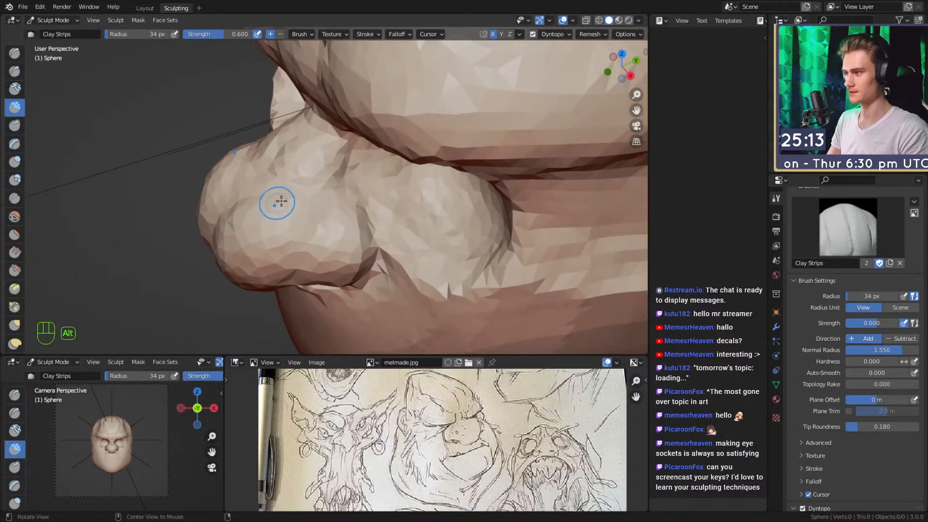
middle_click_drag(263, 209, 331, 233, "alt")
mouse_move(363, 167)
middle_mouse_down("alt+shift")
mouse_move(369, 178)
mouse_move(429, 169)
mouse_move(380, 156)
middle_mouse_up("alt+shift")
scroll(369, 178, "down", 3)
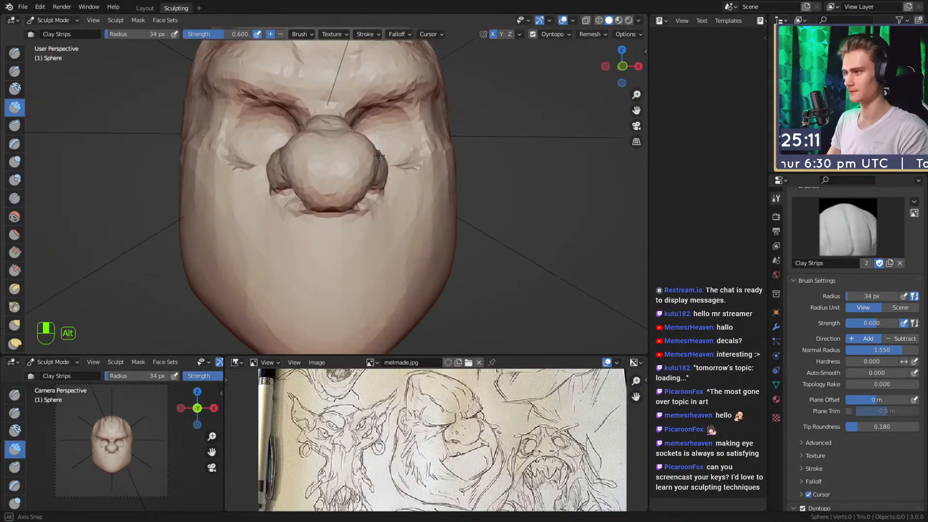
Reshape the nose and nostril wings from the front with the Grab brush, varying the brush size.
scroll(380, 157, "up", 3)
key("3")
key("f")
left_click(401, 195)
mouse_move(401, 195)
middle_mouse_down("alt")
mouse_move(273, 210)
mouse_move(341, 216)
middle_mouse_up("alt")
key("f")
left_click(280, 220)
key("f")
left_click(275, 186)
Refine the nose profile and its transition into the cheek with the Grab brush.
left_click_drag(274, 178, 295, 206, "alt+shift")
key("f")
left_click(297, 186)
key("f")
left_click(269, 160)
left_click_drag(333, 177, 293, 167, "alt+shift")
left_click_drag(292, 166, 401, 162, "alt")
Sharpen the folds beneath the nose and around the nostril wings with the Crease brush.
key("2")
key("f")
left_click(371, 194)
mouse_move(417, 196)
left_mouse_down("alt")
mouse_move(304, 182)
mouse_move(344, 187)
mouse_move(335, 184)
mouse_move(339, 208)
mouse_move(359, 195)
mouse_move(336, 193)
mouse_move(330, 180)
mouse_move(330, 196)
left_mouse_up("alt")
key("f")
left_click(332, 189)
Carve a horizontal mouth line below the nose with the Crease brush, sizing it to about 25 px and redoing the first attempt.
key("1")
key("2")
key("f")
left_click(330, 209)
key("f")
left_click(318, 194)
mouse_move(328, 231)
left_mouse_down("ctrl+alt")
mouse_move(335, 205)
mouse_move(319, 202)
left_mouse_up("ctrl+alt")
key("f")
left_click(329, 193)
key("f")
left_click(309, 212)
key("f")
left_click(301, 214)
key("f")
left_click(313, 212)
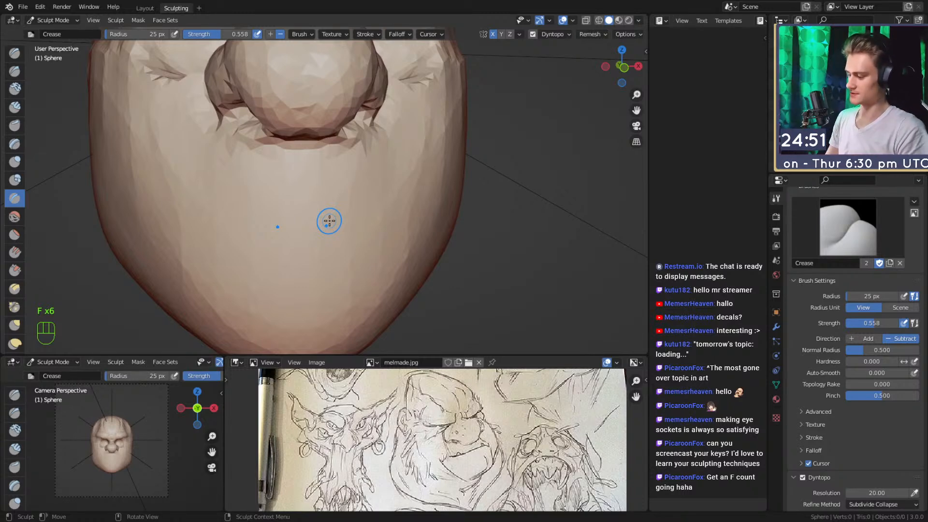
mouse_move(358, 209)
left_mouse_down("alt+shift")
mouse_move(265, 220)
mouse_move(404, 207)
mouse_move(296, 221)
mouse_move(322, 217)
mouse_move(327, 204)
mouse_move(386, 209)
mouse_move(311, 206)
left_mouse_up("alt+shift")
key("f")
left_click(317, 211)
key("ctrl+z")
mouse_move(294, 201)
left_mouse_down()
mouse_move(230, 206)
mouse_move(363, 215)
left_mouse_up()
Build up the cheek beside the nose and mouth with Clay Strips at an 84 px radius.
key("1")
mouse_move(426, 182)
left_mouse_down("alt")
mouse_move(319, 178)
mouse_move(330, 218)
mouse_move(341, 200)
mouse_move(329, 174)
left_mouse_up("alt")
key("f")
left_click(331, 178)
key("f")
left_click(332, 144)
key("f")
left_click(326, 165)
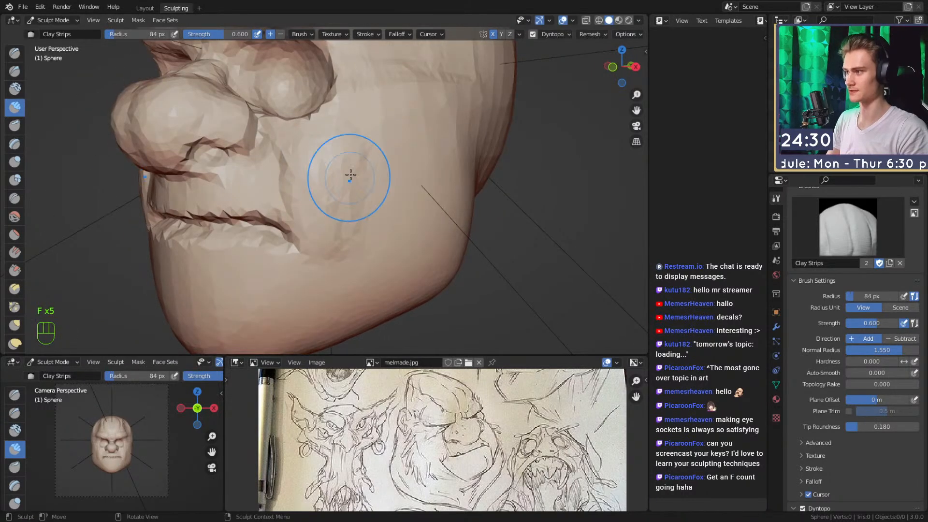
Extend the cheek volume down toward the jaw with Clay Strips at an 81 px radius.
middle_click_drag(381, 247, 378, 208, "alt")
key("f")
left_click(377, 200)
mouse_move(397, 172)
left_mouse_down()
mouse_move(392, 212)
mouse_move(369, 244)
left_mouse_up()
middle_click_drag(363, 240, 365, 217, "alt")
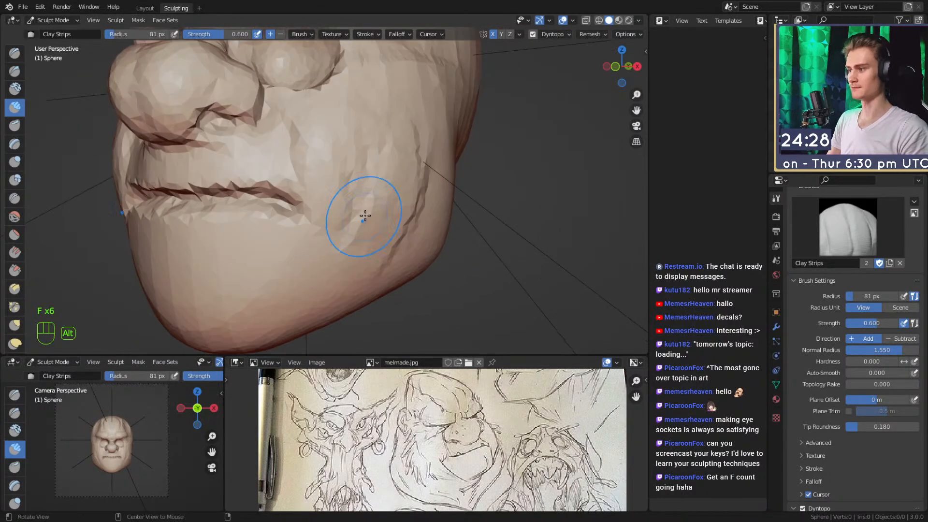
left_click_drag(372, 273, 376, 203, "alt")
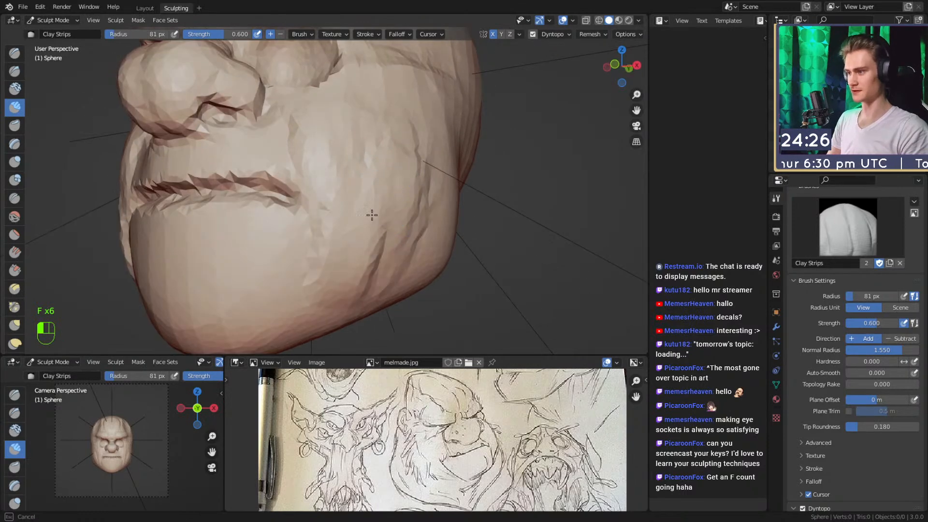
Thicken the jaw and the back of the cheek with Clay Strips, using 73, 86 and 68 px radii.
middle_click_drag(351, 216, 351, 166)
left_click_drag(398, 221, 427, 201, "alt")
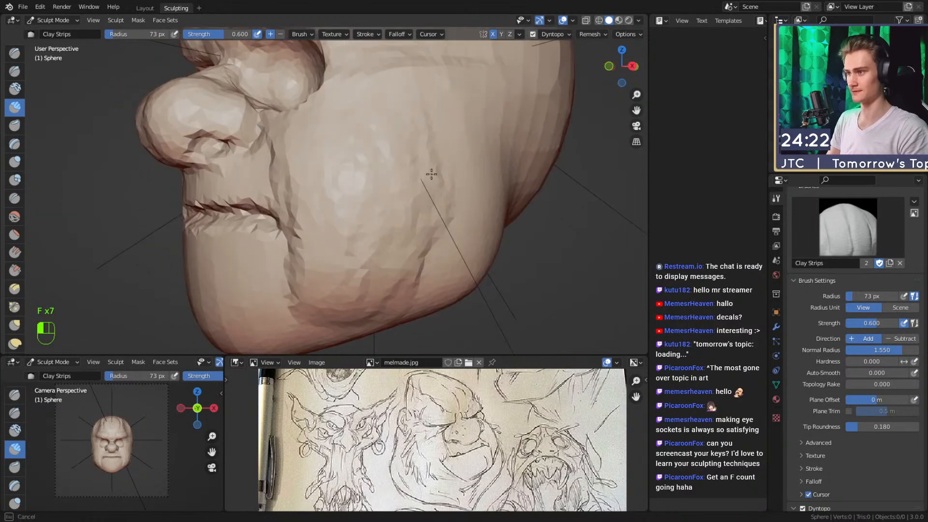
key("f")
left_click(417, 176)
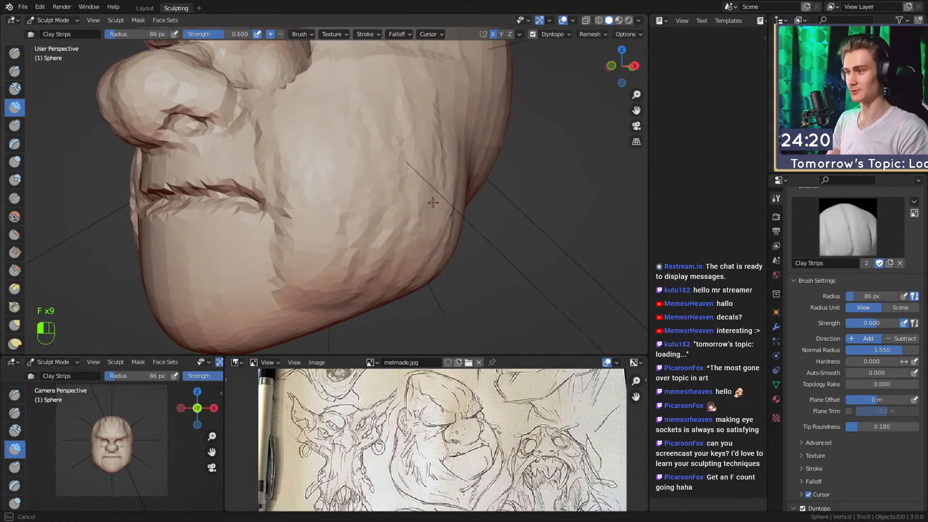
left_click_drag(341, 245, 349, 236, "alt")
key("f")
left_click(349, 253)
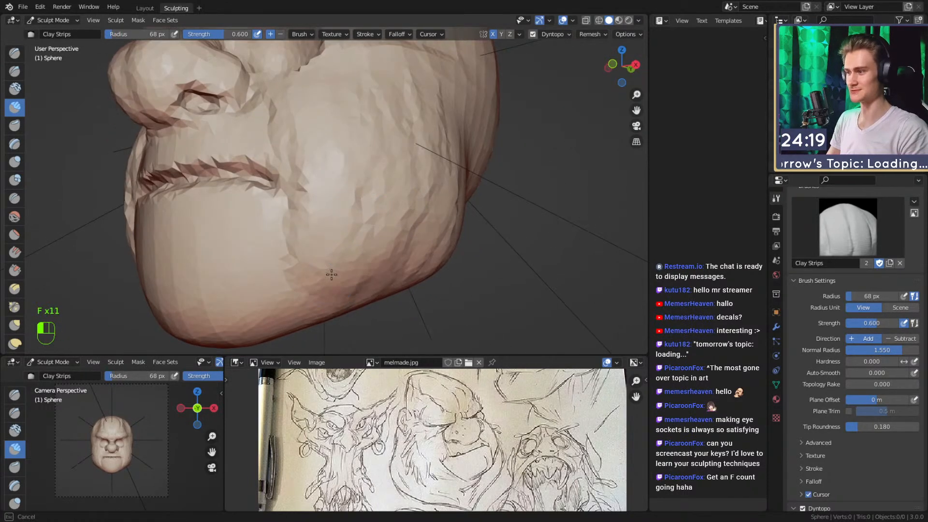
mouse_move(401, 268)
left_mouse_down("alt")
mouse_move(425, 176)
mouse_move(436, 233)
left_mouse_up("alt")
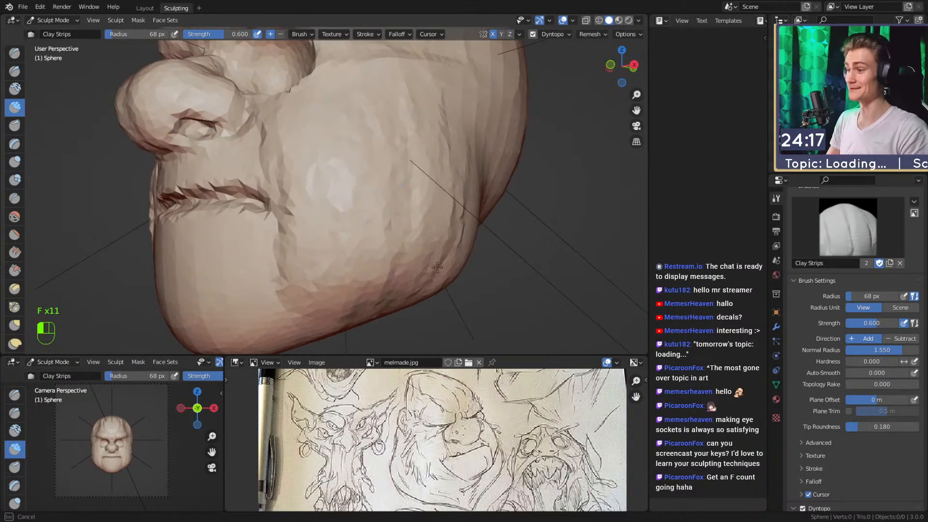
Even out the jaw and the area around the mouth corners with Clay Strips at a 64 px radius.
mouse_move(400, 146)
left_mouse_down("alt")
mouse_move(369, 201)
mouse_move(303, 248)
mouse_move(379, 251)
left_mouse_up("alt")
mouse_move(379, 251)
left_mouse_down("alt")
mouse_move(348, 245)
mouse_move(367, 225)
left_mouse_up("alt")
left_click_drag(368, 225, 334, 222, "alt+shift")
key("f")
left_click(340, 227)
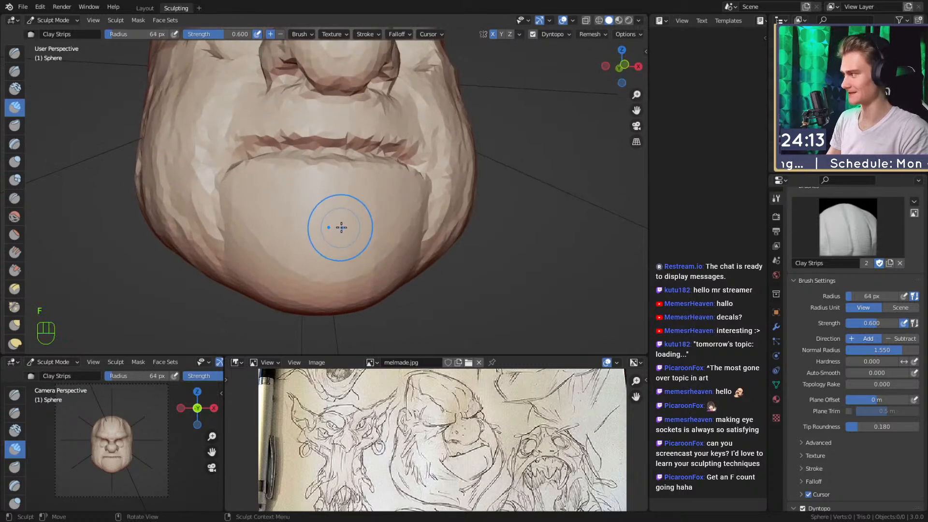
mouse_move(262, 167)
left_mouse_down("alt+shift")
mouse_move(349, 225)
mouse_move(345, 239)
mouse_move(369, 216)
mouse_move(327, 233)
mouse_move(336, 242)
left_mouse_up("alt+shift")
mouse_move(100, 327)
left_mouse_down("alt")
mouse_move(364, 219)
mouse_move(357, 227)
mouse_move(366, 236)
mouse_move(284, 240)
mouse_move(346, 216)
mouse_move(381, 234)
left_mouse_up("alt")
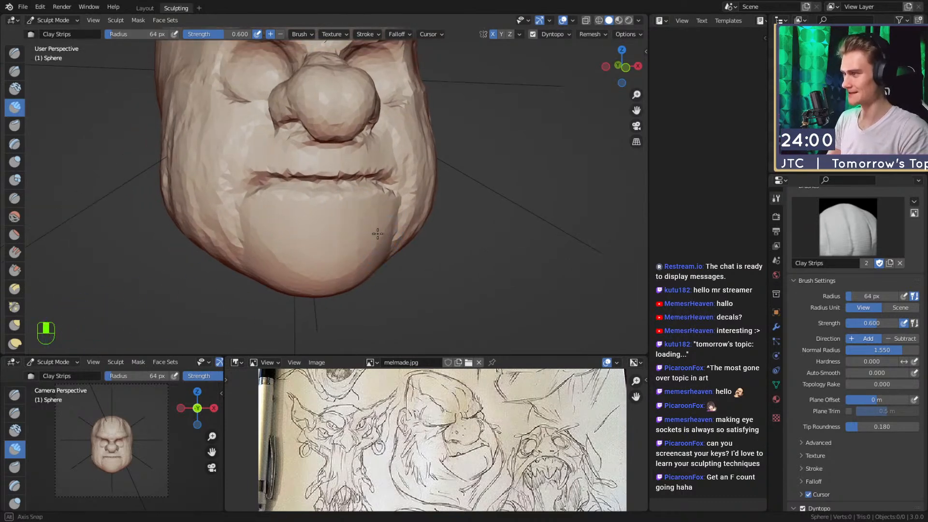
key("f")
right_click(467, 216)
key("f")
right_click(467, 216)
key("f")
right_click(468, 217)
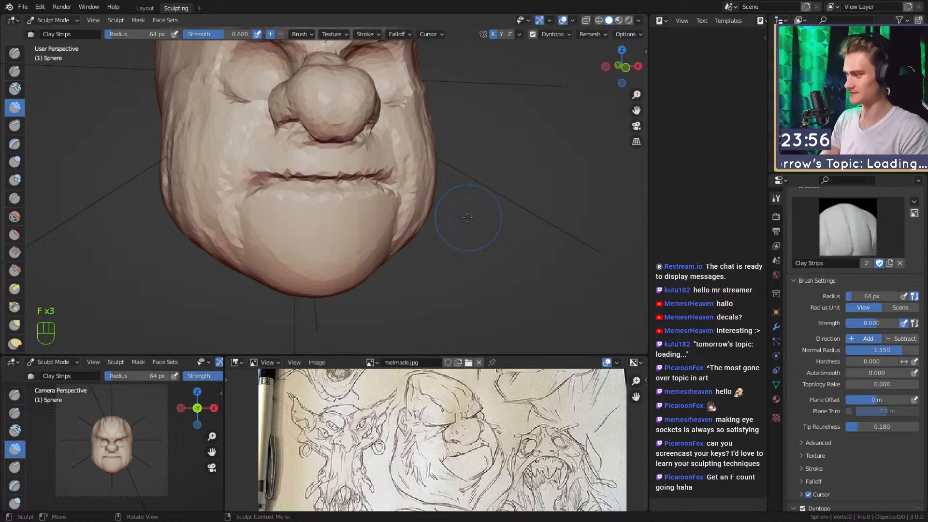
Carve the fold beneath the lower lip with the Crease brush at a radius of about 40 px.
mouse_move(381, 228)
left_mouse_down("alt")
mouse_move(329, 223)
mouse_move(346, 221)
left_mouse_up("alt")
key("2")
key("f")
left_click(346, 220)
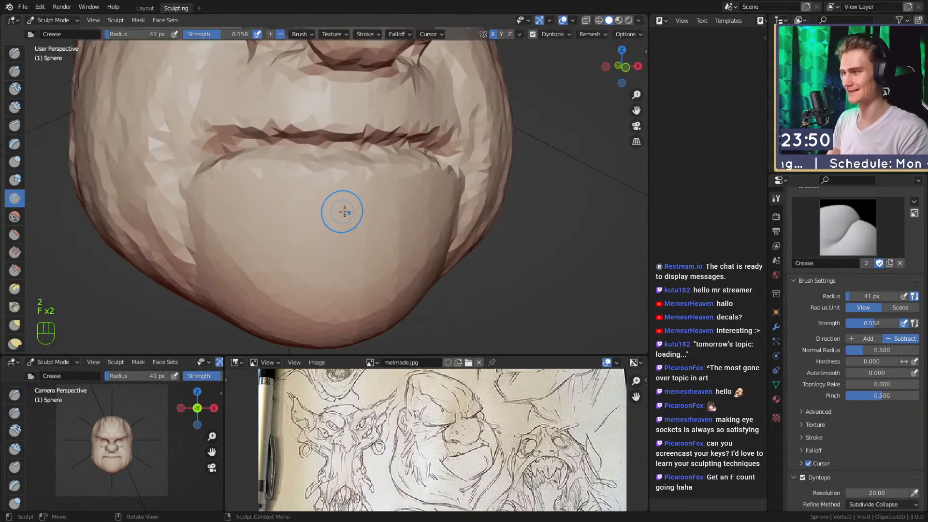
left_click_drag(245, 245, 238, 246)
key("f")
left_click(291, 241)
mouse_move(296, 228)
left_mouse_down()
mouse_move(242, 252)
mouse_move(190, 240)
mouse_move(224, 217)
mouse_move(213, 213)
mouse_move(266, 224)
left_mouse_up()
mouse_move(337, 221)
middle_mouse_down()
mouse_move(325, 217)
mouse_move(352, 228)
mouse_move(267, 182)
mouse_move(408, 222)
mouse_move(369, 232)
mouse_move(363, 212)
middle_mouse_up()
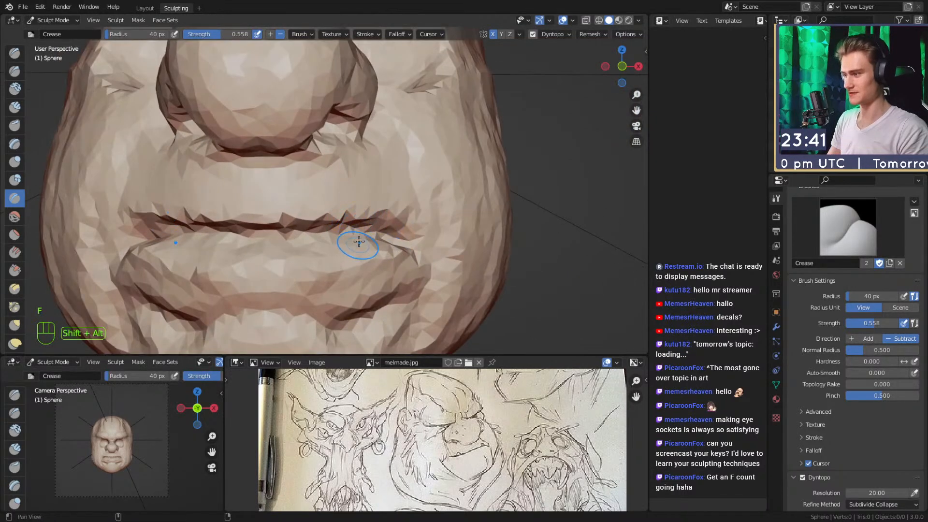
Fill out the lower lip and the area below its corners with Clay Strips, and return to the Crease brush.
middle_click_drag(355, 246, 267, 139, "shift")
key("c")
left_click_drag(356, 140, 414, 205, "alt")
key("shift+c")
middle_click_drag(410, 229, 336, 229)
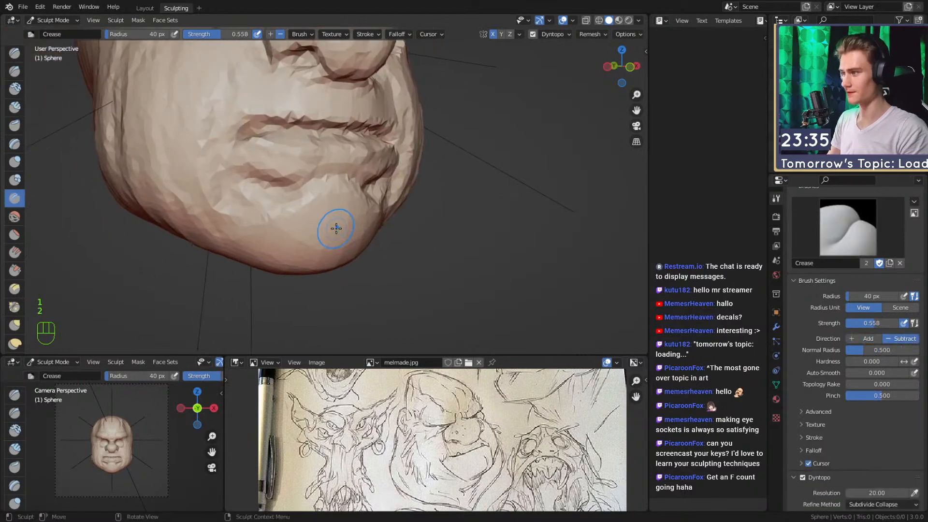
Adjust the shape of the lips, chin and jaw with the Grab brush at several sizes.
mouse_move(386, 236)
left_mouse_down("alt")
mouse_move(436, 240)
mouse_move(394, 249)
mouse_move(401, 252)
left_mouse_up("alt")
key("3")
key("f")
left_click(408, 238)
key("f")
left_click(453, 256)
key("f")
left_click(468, 257)
mouse_move(347, 165)
left_mouse_down("ctrl+alt")
mouse_move(363, 244)
mouse_move(288, 246)
mouse_move(319, 169)
left_mouse_up("ctrl+alt")
key("f")
left_click(296, 245)
Outline a rounded chin below the lower lip with the Crease brush and add volume to it with Clay Strips.
mouse_move(326, 223)
left_mouse_down("alt+shift")
mouse_move(334, 236)
mouse_move(317, 242)
mouse_move(338, 242)
left_mouse_up("alt+shift")
key("2")
key("f")
left_click(302, 258)
key("1")
key("f")
left_click(296, 235)
mouse_move(246, 230)
left_mouse_down("alt")
mouse_move(314, 242)
mouse_move(324, 259)
mouse_move(300, 206)
mouse_move(338, 221)
left_mouse_up("alt")
key("2")
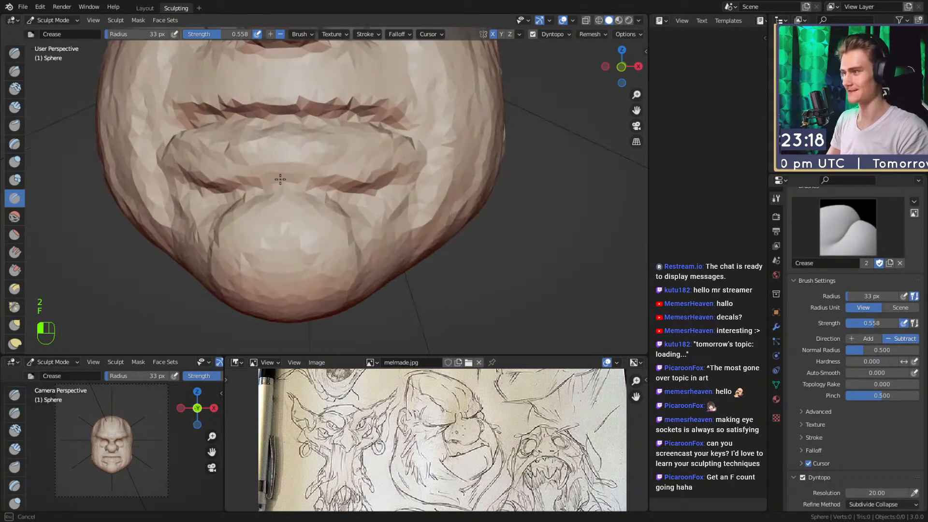
Add more Clay Strips volume around the chin and lower lip.
key("1")
key("f")
left_click_drag(392, 126, 404, 212, "ctrl+alt")
left_click_drag(398, 265, 388, 240, "ctrl+alt")
left_click_drag(388, 239, 381, 229, "alt+shift")
left_click_drag(381, 229, 377, 229, "alt")
mouse_move(377, 229)
left_mouse_down("ctrl+alt")
mouse_move(368, 205)
mouse_move(379, 193)
left_mouse_up("ctrl+alt")
mouse_move(379, 181)
left_mouse_down("alt")
mouse_move(337, 183)
mouse_move(438, 181)
mouse_move(365, 179)
mouse_move(340, 113)
mouse_move(321, 183)
mouse_move(387, 167)
mouse_move(315, 190)
mouse_move(297, 182)
mouse_move(394, 94)
mouse_move(401, 174)
left_mouse_up("alt")
Widen the jaw and reshape the chin with the Grab brush, resizing it to about 111 px.
key("3")
key("f")
key("f")
left_click(359, 184)
key("f")
left_click(392, 214)
key("f")
left_click(337, 177)
key("f")
left_click(296, 180)
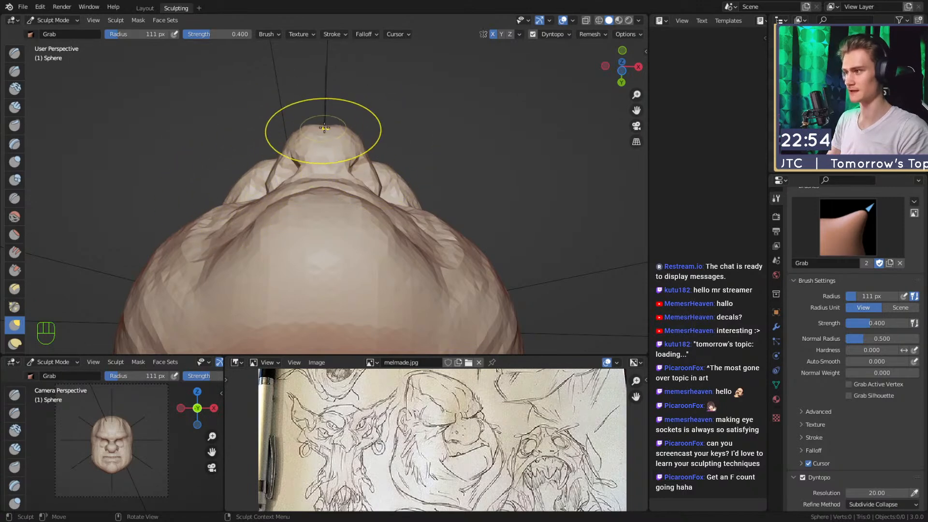
Refine the proportions of the nose and mouth area with the Grab brush, changing its size as needed.
middle_click_drag(389, 196, 393, 281)
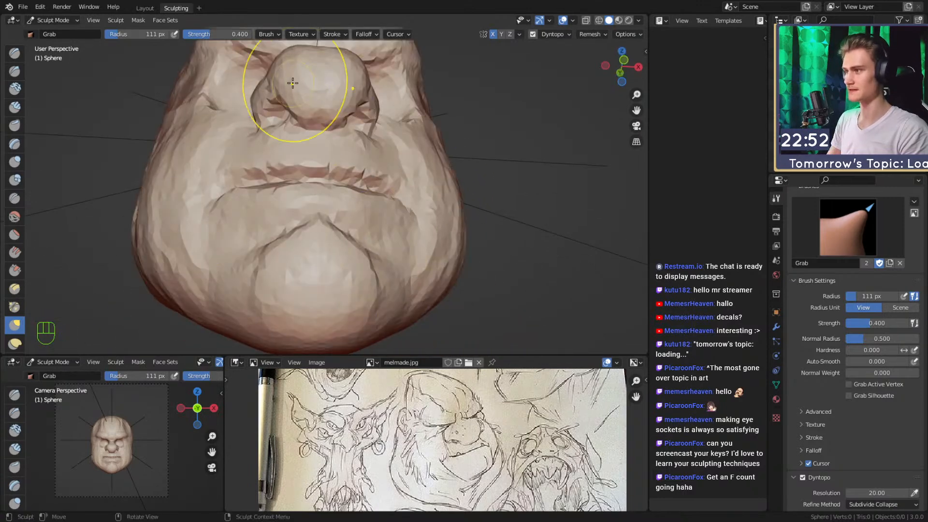
middle_click_drag(322, 80, 353, 186, "shift")
middle_click_drag(389, 244, 373, 112, "shift")
mouse_move(369, 222)
middle_mouse_down("ctrl")
mouse_move(372, 159)
mouse_move(374, 228)
mouse_move(344, 88)
mouse_move(362, 155)
mouse_move(352, 166)
mouse_move(377, 182)
mouse_move(369, 228)
mouse_move(188, 105)
middle_mouse_up("ctrl")
key("f")
left_click(321, 182)
mouse_move(345, 184)
left_mouse_down("alt+shift")
mouse_move(355, 212)
mouse_move(346, 201)
mouse_move(356, 193)
mouse_move(353, 172)
left_mouse_up("alt+shift")
key("f")
left_click(339, 209)
Deepen the crease between the base of the nose and the upper lip with the Crease brush at 46 px.
key("2")
mouse_move(389, 129)
left_mouse_down("alt")
mouse_move(363, 156)
mouse_move(320, 157)
left_mouse_up("alt")
left_click_drag(384, 129, 351, 141, "alt")
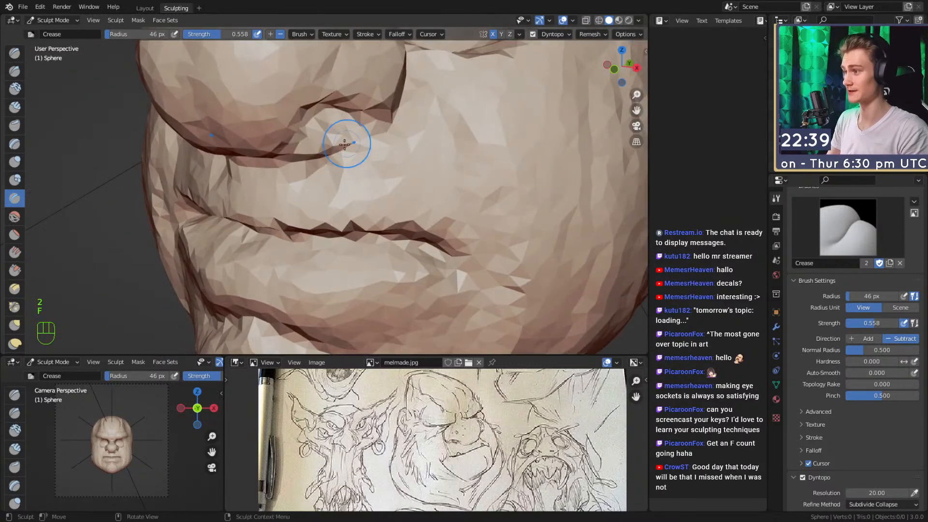
mouse_move(414, 167)
left_mouse_down("alt")
mouse_move(433, 181)
mouse_move(417, 203)
left_mouse_up("alt")
mouse_move(331, 201)
left_mouse_down("alt")
mouse_move(365, 207)
mouse_move(330, 173)
left_mouse_up("alt")
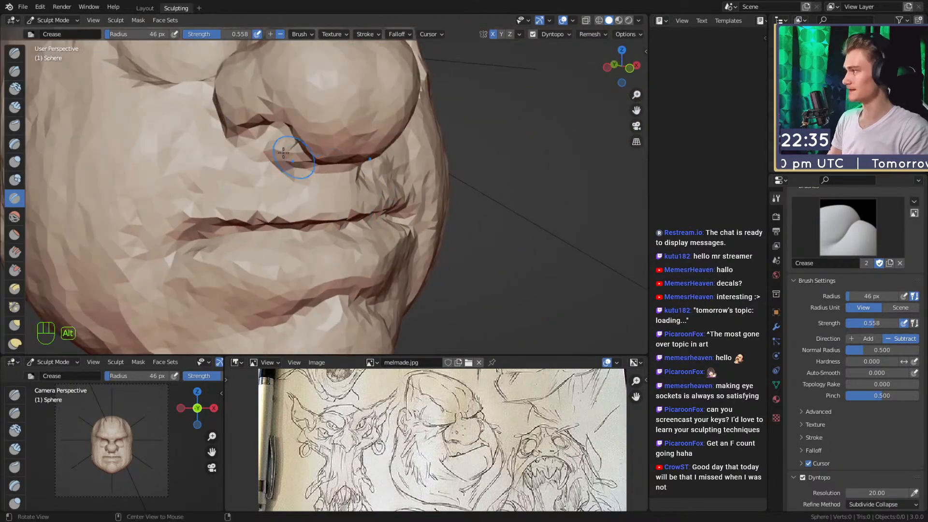
mouse_move(368, 217)
left_mouse_down("alt")
mouse_move(324, 205)
mouse_move(346, 191)
mouse_move(379, 194)
mouse_move(361, 200)
left_mouse_up("alt")
Define the edge of the upper lip with the Crease brush, enlarging its radius to 60 px.
key("f")
left_click(331, 189)
key("f")
left_click(381, 190)
left_click_drag(420, 215, 426, 183, "alt")
key("f")
left_click(404, 193)
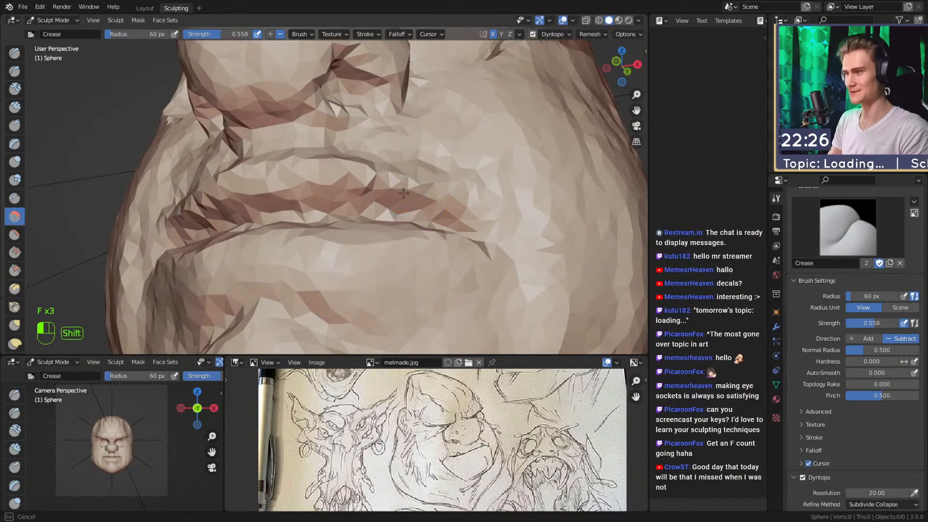
Smooth the upper lip edge toward the mouth corner.
left_click_drag(350, 176, 370, 178, "shift")
left_click_drag(449, 181, 394, 208, "alt")
key("f")
left_click(425, 198)
Shape the line between the lips with the Clay Strips brush at 25 px.
key("1")
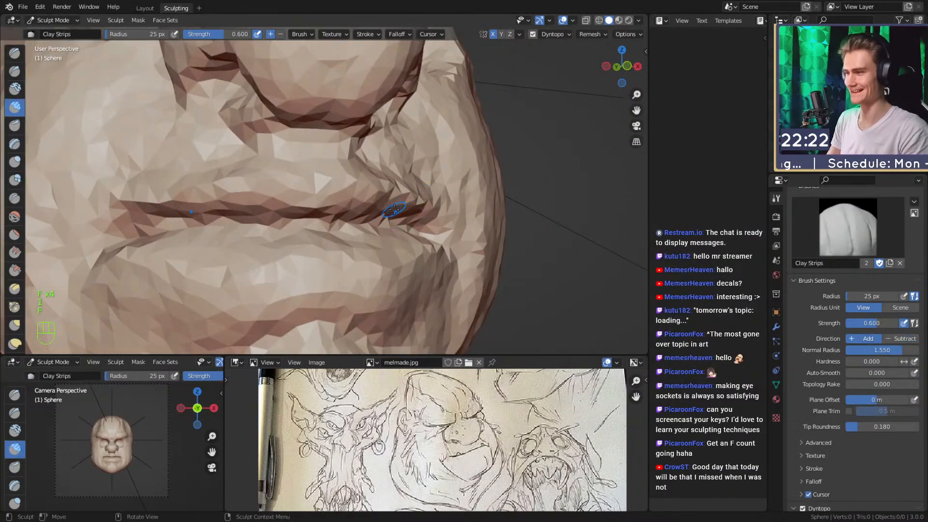
key("f")
left_click(238, 208)
left_click_drag(238, 209, 350, 207, "alt")
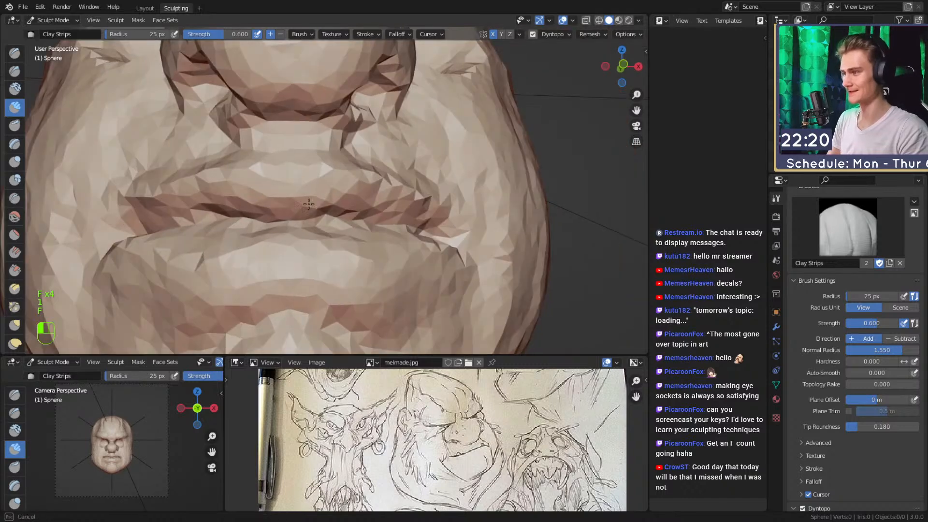
left_click_drag(345, 167, 334, 217, "ctrl+alt")
mouse_move(333, 217)
left_mouse_down("alt")
mouse_move(382, 187)
mouse_move(382, 234)
mouse_move(348, 174)
left_mouse_up("alt")
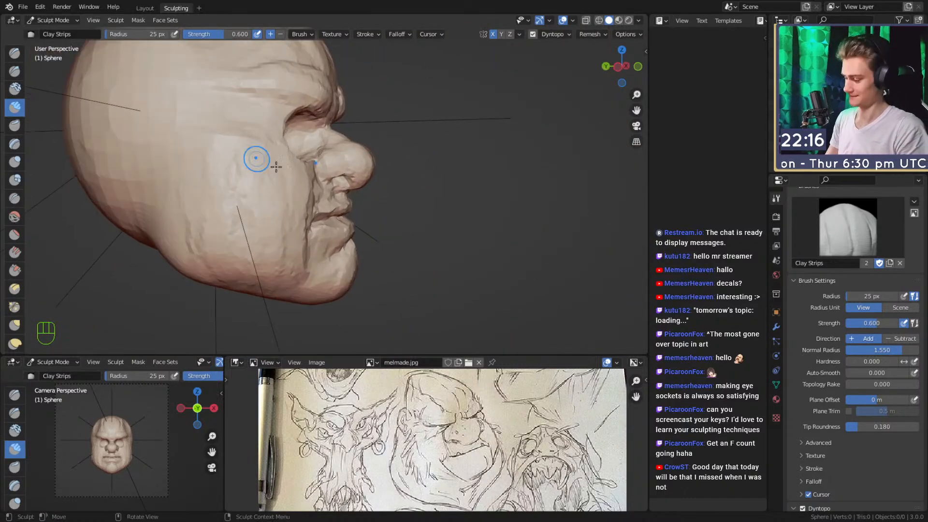
Refine the lips and mouth corner with the Crease and Clay Strips brushes, checking the shape from the side.
mouse_move(392, 203)
left_mouse_down("alt")
mouse_move(338, 225)
mouse_move(340, 168)
left_mouse_up("alt")
key("2")
mouse_move(290, 236)
left_mouse_down("alt")
mouse_move(297, 214)
mouse_move(243, 207)
left_mouse_up("alt")
key("f")
key("1")
mouse_move(390, 210)
left_mouse_down("alt")
mouse_move(363, 205)
mouse_move(314, 226)
mouse_move(306, 243)
left_mouse_up("alt")
key("f")
left_click(357, 186)
Adjust the mouth corner and lip contour with the Grab brush, varying its radius around 101 px.
key("3")
key("f")
key("f")
key("f")
left_click(340, 220)
key("f")
left_click(330, 222)
key("f")
left_click(320, 226)
key("f")
left_click(317, 224)
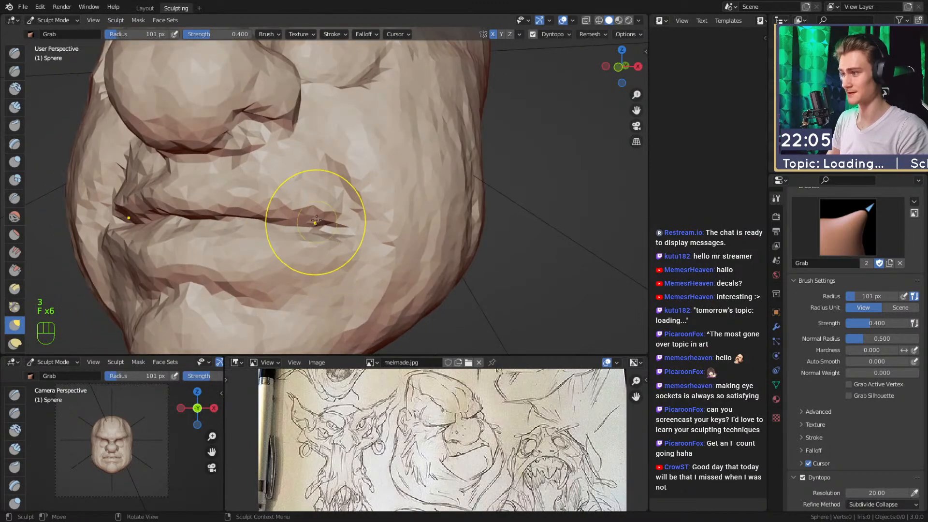
mouse_move(326, 183)
left_mouse_down("alt")
mouse_move(365, 203)
mouse_move(316, 218)
left_mouse_up("alt")
key("f")
left_click(344, 213)
mouse_move(374, 226)
left_mouse_down("alt")
mouse_move(358, 217)
mouse_move(398, 196)
mouse_move(360, 193)
mouse_move(366, 220)
mouse_move(337, 201)
mouse_move(367, 201)
mouse_move(353, 201)
mouse_move(357, 185)
mouse_move(353, 209)
mouse_move(324, 202)
left_mouse_up("alt")
Sculpt the temple behind the brow with the Clay Strips brush at 81 px.
key("1")
key("f")
left_click(354, 201)
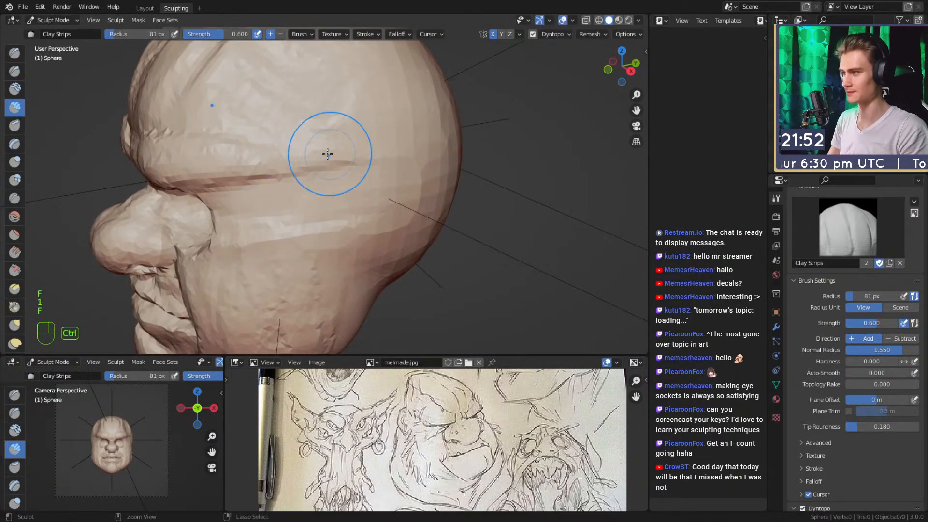
key("f")
left_click(333, 188)
mouse_move(333, 188)
left_mouse_down("alt")
mouse_move(401, 200)
mouse_move(412, 158)
mouse_move(332, 208)
mouse_move(328, 223)
left_mouse_up("alt")
Adjust the proportions of the lower face with the Grab brush, resizing it as needed.
key("3")
key("f")
left_click(315, 214)
key("f")
left_click(294, 231)
mouse_move(267, 241)
left_mouse_down("alt")
mouse_move(371, 208)
mouse_move(373, 198)
mouse_move(344, 217)
mouse_move(332, 242)
mouse_move(325, 222)
left_mouse_up("alt")
Refine the upper lip below the nose with the Crease brush at 53 px and smooth its surface.
key("2")
key("f")
left_click(325, 210)
left_click_drag(324, 223, 322, 225, "shift")
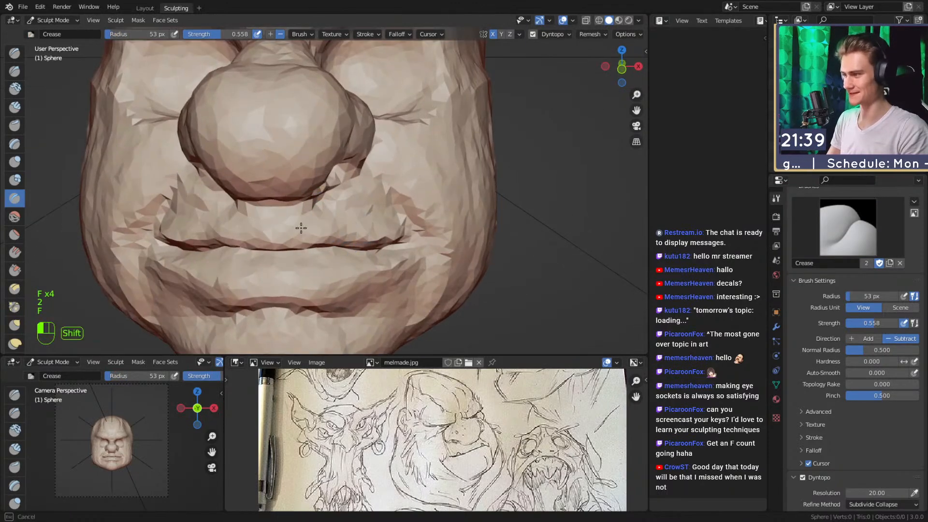
left_click_drag(386, 235, 395, 190, "ctrl+alt")
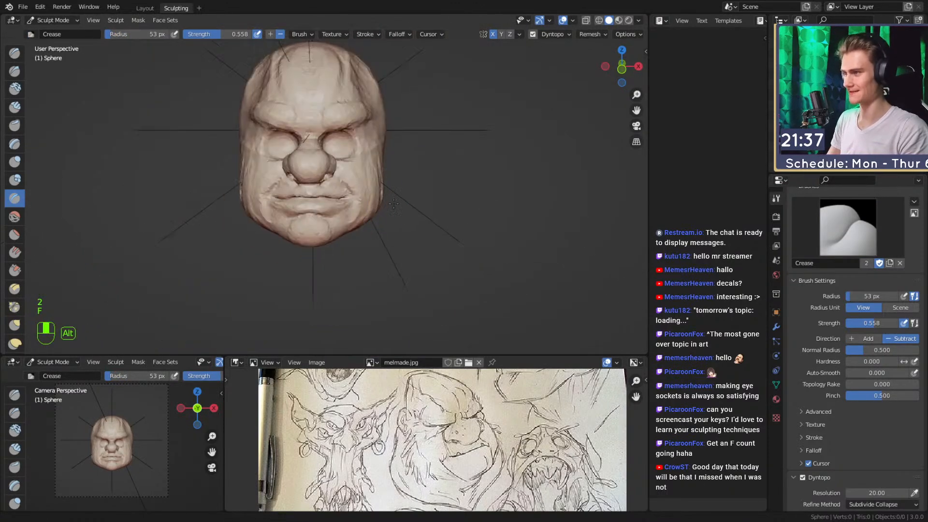
left_click_drag(340, 184, 403, 206, "alt")
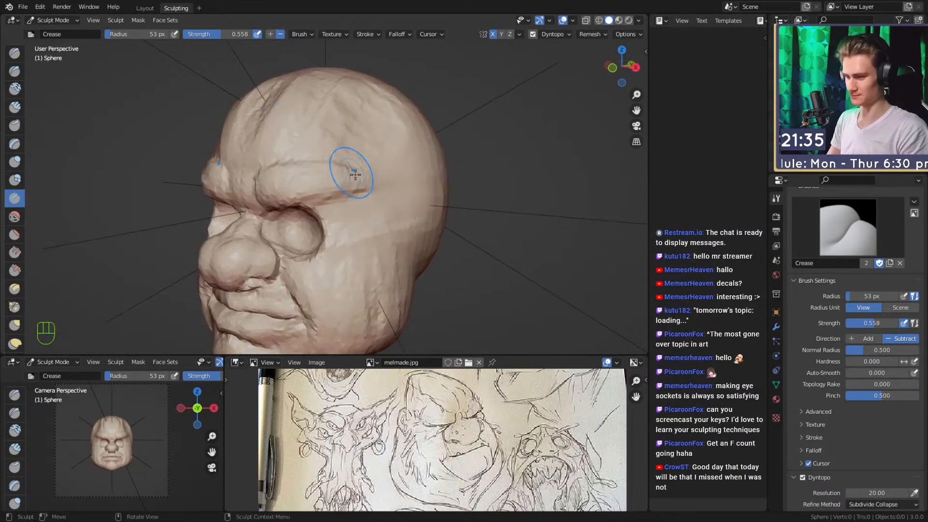
Reshape the side and overall outline of the head with the Grab brush, varying its radius up to about 171 px.
key("3")
key("f")
left_click(380, 156)
mouse_move(373, 141)
left_mouse_down("alt+shift")
mouse_move(385, 156)
mouse_move(307, 175)
mouse_move(284, 151)
mouse_move(307, 145)
left_mouse_up("alt+shift")
key("f")
left_click(349, 172)
key("f")
left_click(325, 145)
key("f")
key("f")
left_click(309, 150)
mouse_move(374, 165)
left_mouse_down("alt+shift")
mouse_move(334, 154)
mouse_move(353, 177)
left_mouse_up("alt+shift")
left_click_drag(350, 185, 364, 161, "alt+shift")
key("f")
left_click(328, 169)
left_click_drag(341, 206, 369, 177, "alt+shift")
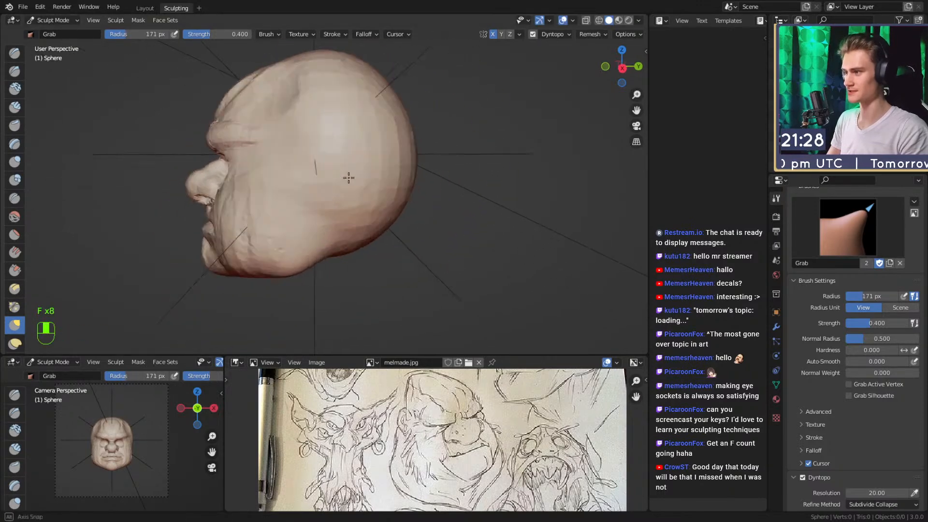
Refine the profile of the skull with a large Grab brush, adjusting its radius between strokes.
left_click_drag(229, 127, 410, 209, "alt")
key("f")
left_click(435, 173)
key("f")
left_click(404, 173)
key("f")
left_click(387, 150)
Carve the transition between the jaw and the underside of the skull with the Crease brush at 56 px.
mouse_move(384, 170)
left_mouse_down("alt")
mouse_move(390, 148)
mouse_move(340, 187)
mouse_move(341, 160)
left_mouse_up("alt")
key("2")
key("f")
left_click(292, 205)
mouse_move(296, 225)
left_mouse_down("alt")
mouse_move(303, 179)
mouse_move(312, 184)
left_mouse_up("alt")
key("f")
left_click(318, 188)
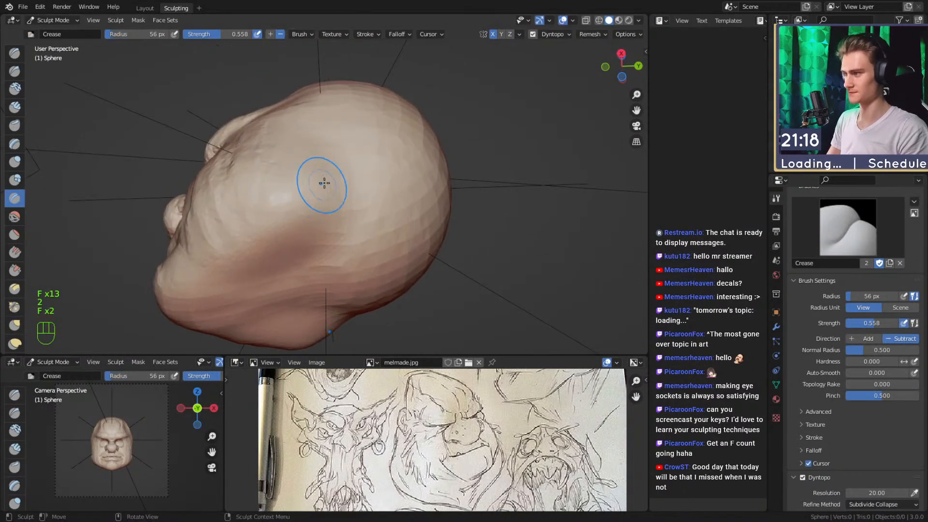
Build up the rear corner of the jaw with the Clay Strips brush at 75 px.
key("1")
left_click_drag(323, 234, 333, 230, "alt")
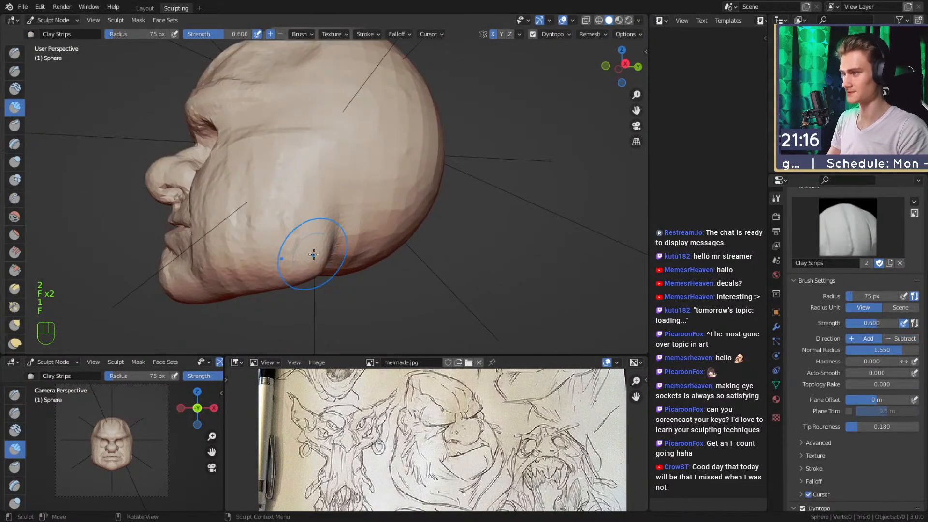
mouse_move(322, 187)
left_mouse_down()
mouse_move(309, 201)
mouse_move(341, 192)
mouse_move(363, 234)
mouse_move(327, 182)
mouse_move(313, 205)
mouse_move(349, 260)
left_mouse_up()
key("f")
left_click(310, 217)
Reshape the back of the jaw with the Grab brush at 88 px and smooth the area beneath the skull.
key("3")
key("f")
left_click(342, 194)
key("f")
left_click(338, 200)
key("f")
left_click(319, 227)
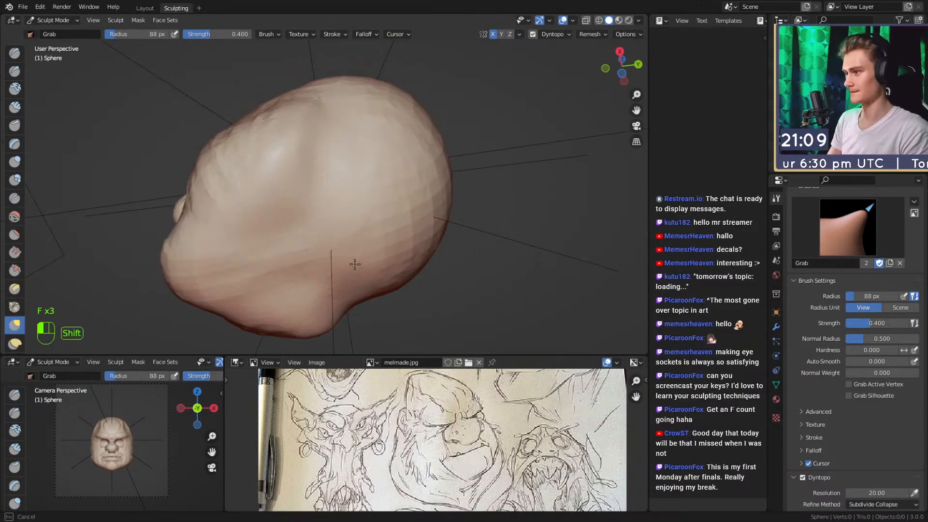
mouse_move(421, 159)
left_mouse_down("alt")
mouse_move(383, 203)
mouse_move(412, 163)
mouse_move(377, 192)
mouse_move(368, 174)
mouse_move(348, 182)
mouse_move(345, 201)
mouse_move(363, 207)
mouse_move(358, 197)
left_mouse_up("alt")
Lower the Clay Strips strength to 0.079, enlarge the brush to 76 px and smooth the back and top of the skull.
key("1")
key("shift+f")
left_click(375, 186)
key("shift+f")
left_click(353, 190)
key("f")
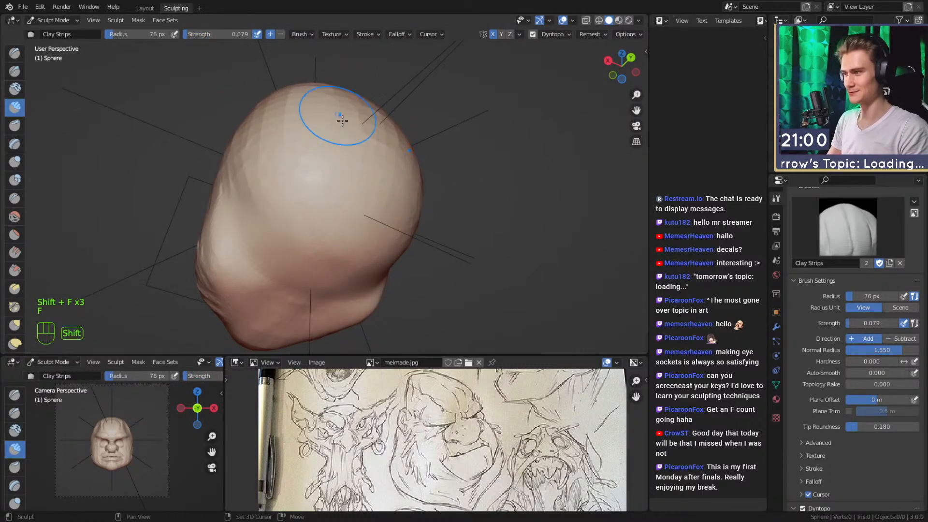
middle_click_drag(339, 110, 355, 176)
mouse_move(364, 144)
middle_mouse_down()
mouse_move(356, 218)
mouse_move(344, 239)
middle_mouse_up()
middle_click_drag(329, 195, 288, 197)
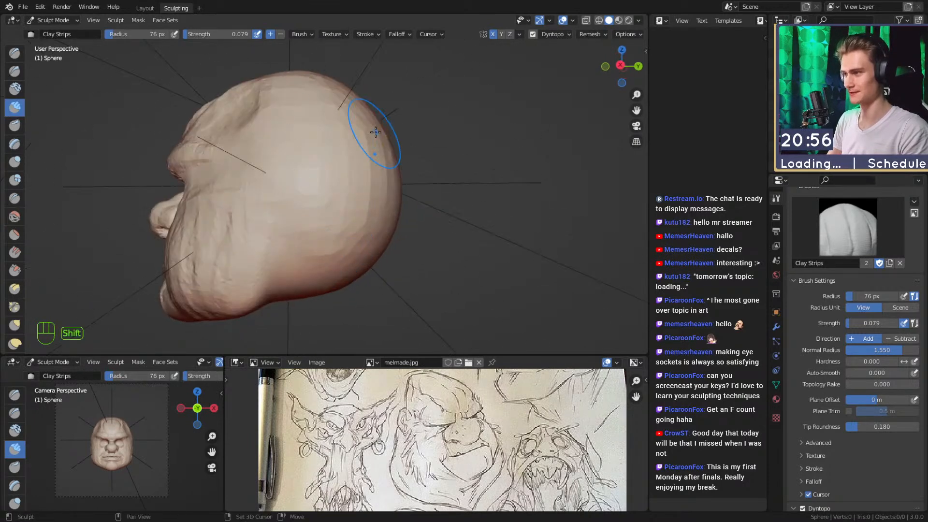
mouse_move(329, 258)
middle_mouse_down()
mouse_move(335, 145)
mouse_move(270, 159)
middle_mouse_up()
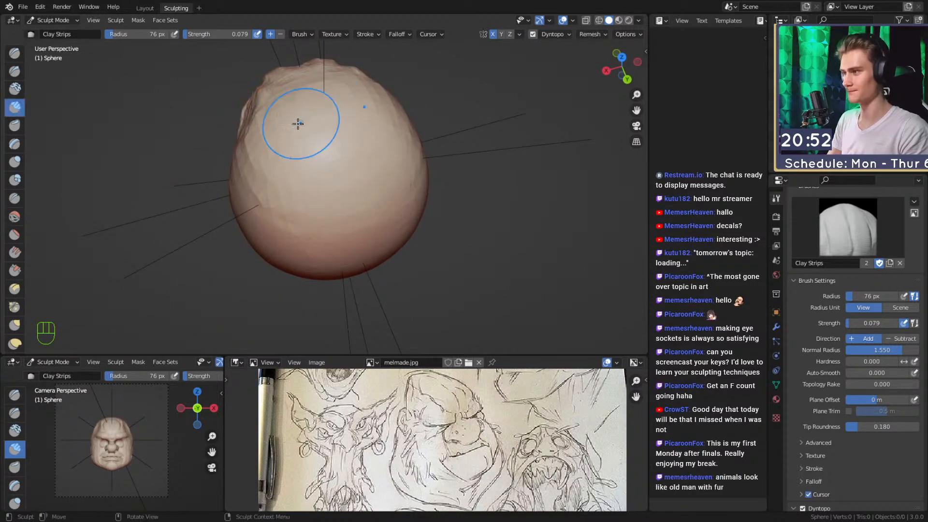
middle_click_drag(307, 121, 284, 137)
mouse_move(334, 165)
middle_mouse_down()
mouse_move(355, 180)
mouse_move(364, 169)
mouse_move(320, 183)
mouse_move(365, 170)
mouse_move(357, 178)
mouse_move(261, 128)
middle_mouse_up()
Adjust the rounding of the skull with the Grab brush from several angles.
key("3")
key("f")
mouse_move(360, 175)
middle_mouse_down()
mouse_move(456, 191)
mouse_move(437, 184)
middle_mouse_up()
mouse_move(425, 159)
middle_mouse_down()
mouse_move(394, 196)
mouse_move(412, 146)
mouse_move(375, 213)
mouse_move(340, 199)
mouse_move(324, 169)
middle_mouse_up()
key("f")
left_click(372, 172)
Sculpt the side of the forehead above the temple with Clay Strips at 62 px, raising the strength to 0.442.
key("1")
key("f")
left_click(382, 190)
middle_click_drag(312, 165, 342, 177, "shift")
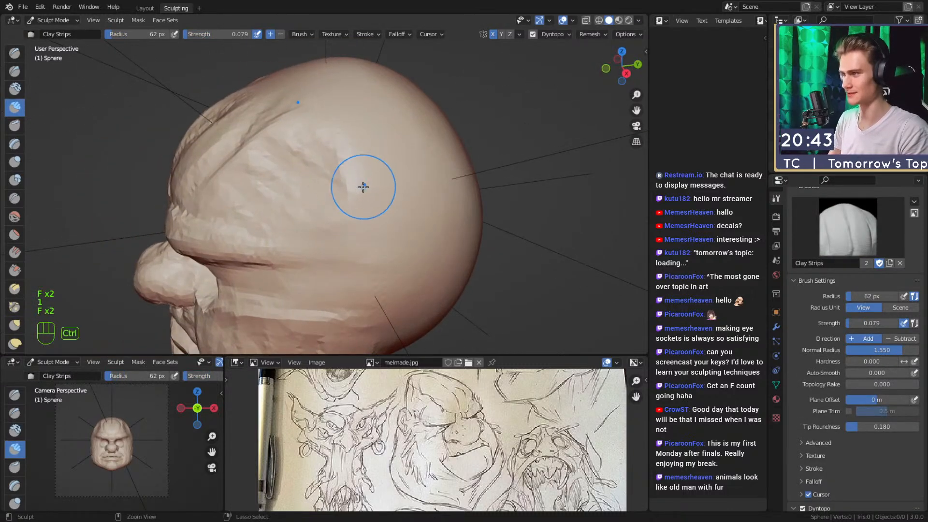
key("shift+f")
left_click(418, 173)
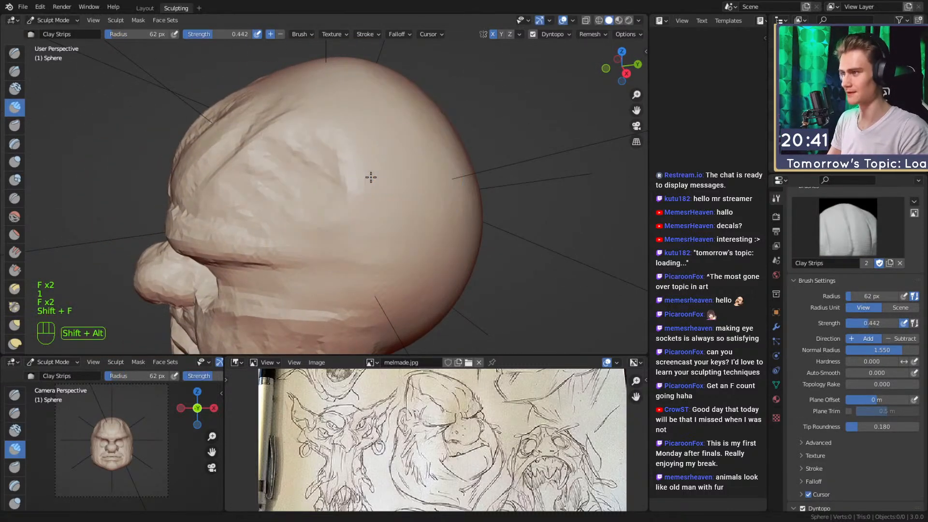
left_click_drag(367, 172, 349, 176, "alt+shift")
Add form to the temple and side of the forehead with Clay Strips at 55 px and then 65 px.
key("f")
left_click(341, 173)
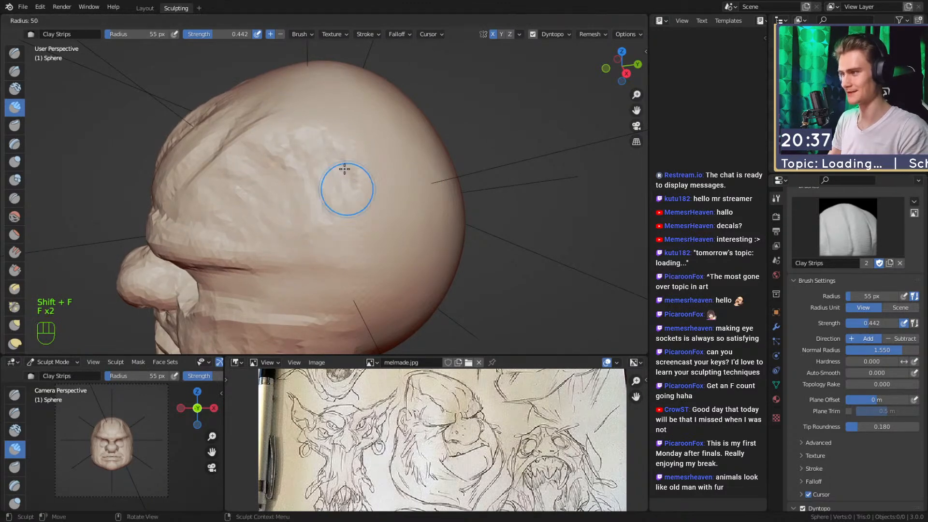
mouse_move(310, 208)
middle_mouse_down("alt")
mouse_move(360, 205)
mouse_move(411, 169)
mouse_move(425, 183)
mouse_move(406, 222)
mouse_move(373, 222)
middle_mouse_up("alt")
key("f")
left_click(424, 182)
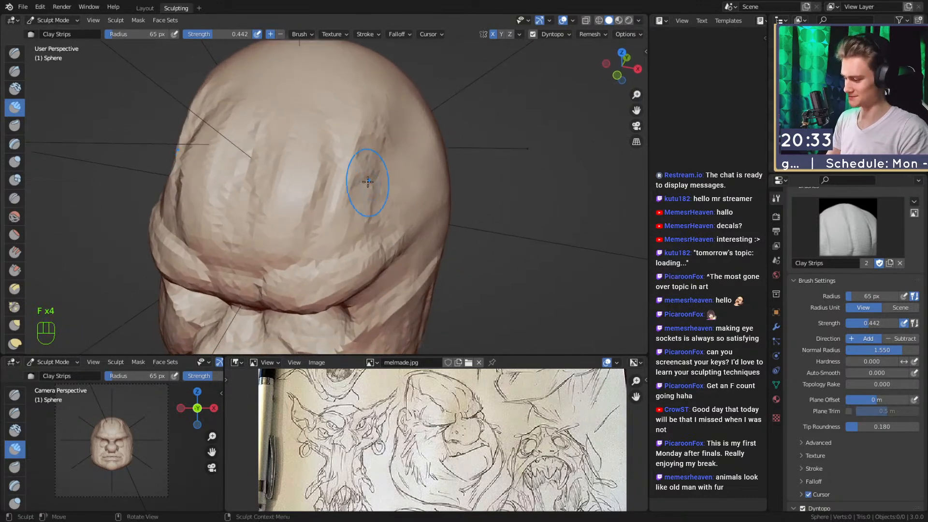
Refine the shape of the forehead with the Grab brush, changing its radius between strokes.
key("3")
key("f")
mouse_move(385, 186)
middle_mouse_down("alt")
mouse_move(334, 184)
mouse_move(339, 127)
mouse_move(334, 144)
middle_mouse_up("alt")
key("f")
left_click(375, 189)
key("f")
left_click(451, 186)
Touch up the forehead and brow volume with a resized Clay Strips brush.
key("1")
key("f")
left_click(300, 144)
mouse_move(384, 161)
left_mouse_down("ctrl+alt")
mouse_move(380, 205)
mouse_move(404, 175)
mouse_move(413, 203)
mouse_move(374, 228)
mouse_move(382, 173)
left_mouse_up("ctrl+alt")
Reposition the volumes on the side of the head with the Grab brush at several sizes.
key("3")
mouse_move(382, 173)
left_mouse_down("alt")
mouse_move(427, 186)
mouse_move(476, 144)
mouse_move(294, 132)
mouse_move(343, 202)
mouse_move(357, 182)
mouse_move(269, 155)
mouse_move(302, 158)
mouse_move(292, 179)
mouse_move(327, 149)
mouse_move(352, 224)
mouse_move(360, 194)
left_mouse_up("alt")
key("f")
left_click(335, 159)
key("f")
left_click(276, 177)
key("f")
left_click(300, 180)
Carve the hollow behind the jaw with the Crease brush, reducing its radius from 91 to 78 px.
key("2")
key("f")
left_click(328, 245)
left_click_drag(333, 244, 213, 136, "alt+shift")
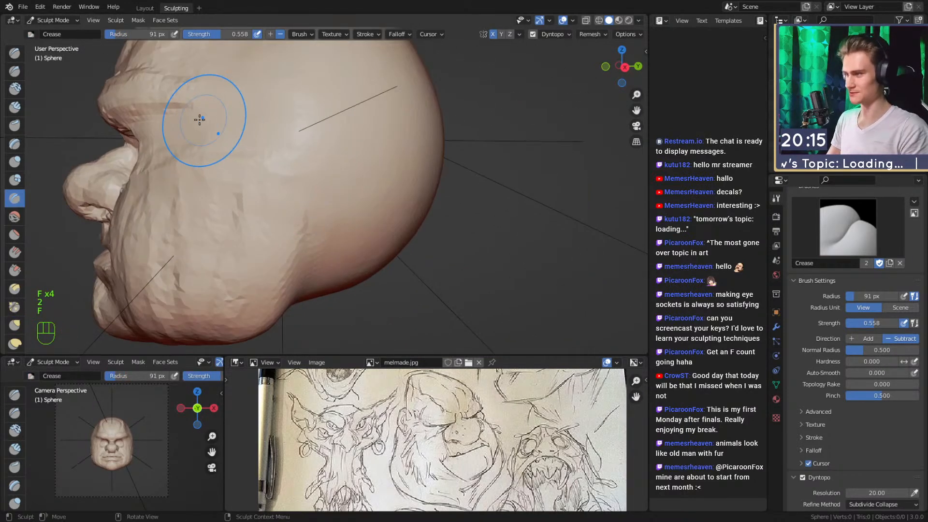
key("f")
left_click(336, 224)
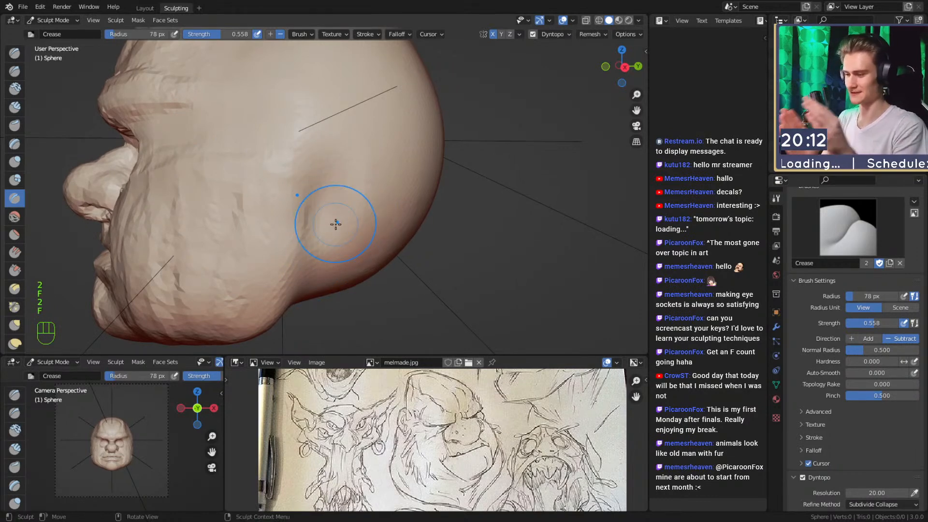
Reshape the area behind the cheek and jaw with the Grab brush, adjusting its radius from 78 px.
key("3")
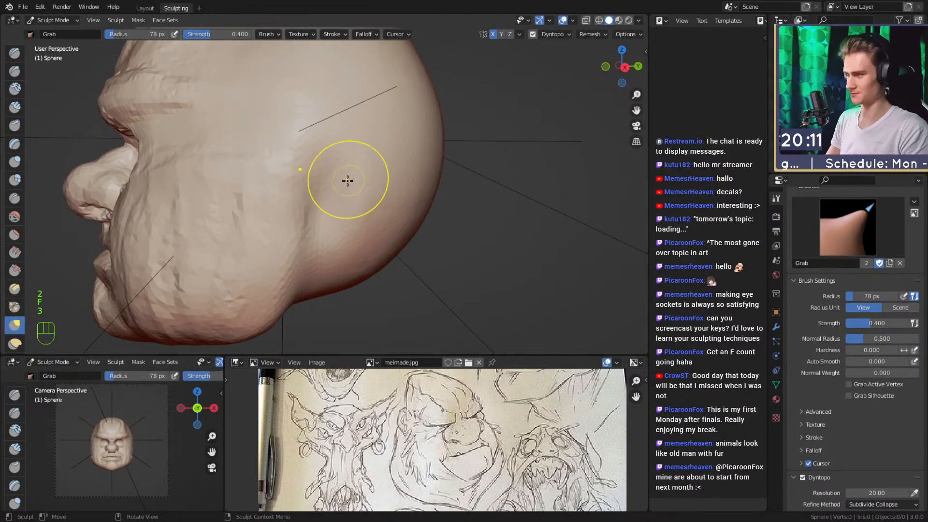
key("f")
left_click(369, 176)
mouse_move(368, 176)
left_mouse_down("shift")
mouse_move(352, 190)
mouse_move(299, 144)
left_mouse_up("shift")
key("f")
left_click(316, 183)
left_click_drag(352, 155, 383, 163, "alt")
Build up the side of the head behind the cheek with a resized Clay Strips brush.
key("1")
key("f")
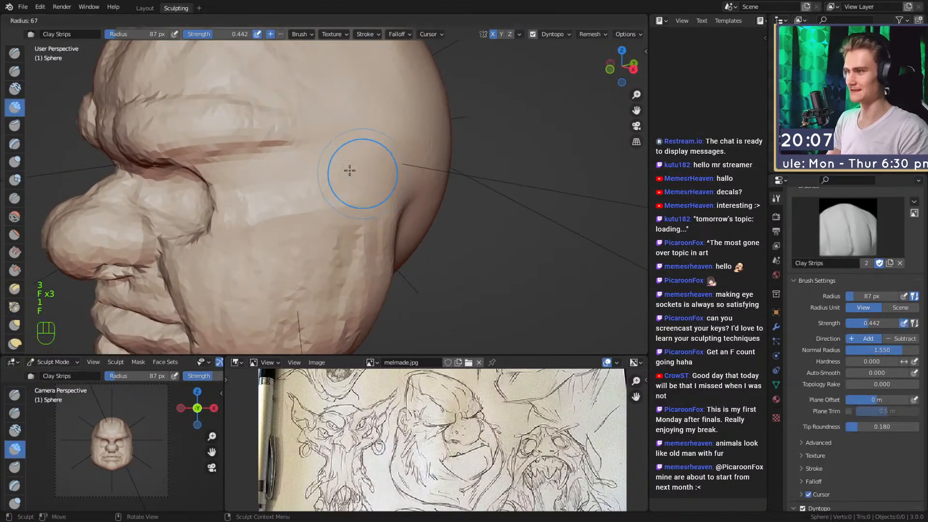
left_click(338, 172)
left_click_drag(326, 172, 321, 171, "ctrl")
key("f")
left_click(327, 135)
middle_click_drag(328, 135, 356, 150)
Adjust the volume behind the jaw with the Grab brush and size the Snake Hook brush to 57 px.
key("3")
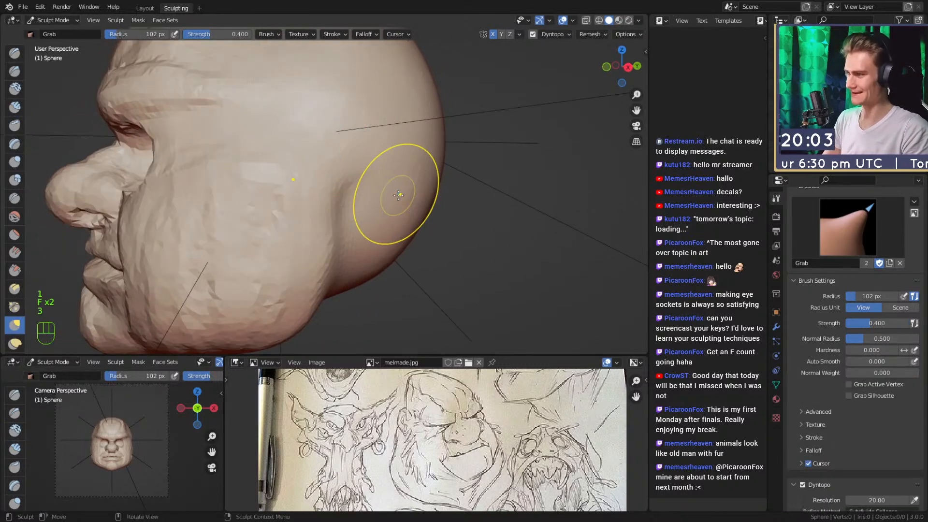
key("f")
left_click(385, 196)
middle_click_drag(377, 206, 364, 204)
key("5")
key("f")
left_click(334, 208)
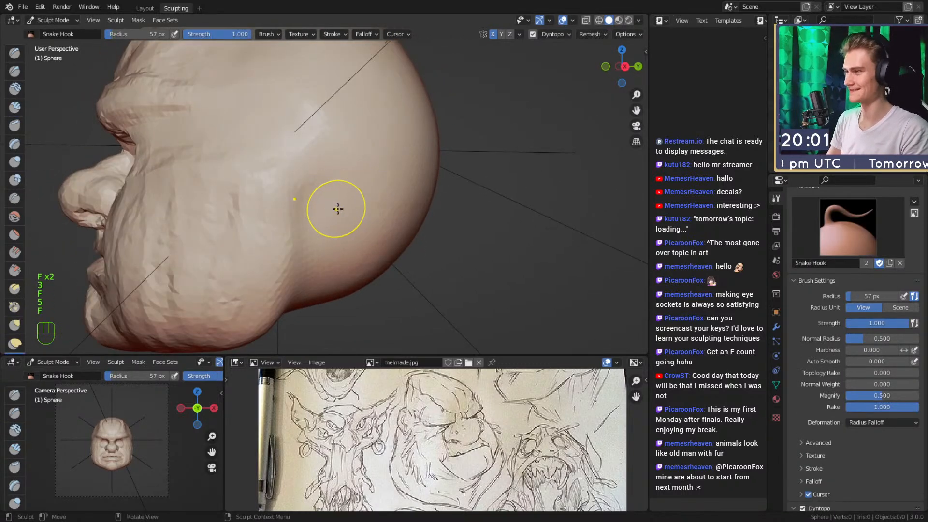
Try masking the spot behind the cheek with the Mask brush at 51 px and 0.842 strength, and clear the mask.
key("4")
left_click_drag(316, 203, 322, 185)
key("f")
left_click(317, 181)
key("shift+f")
left_click(342, 188)
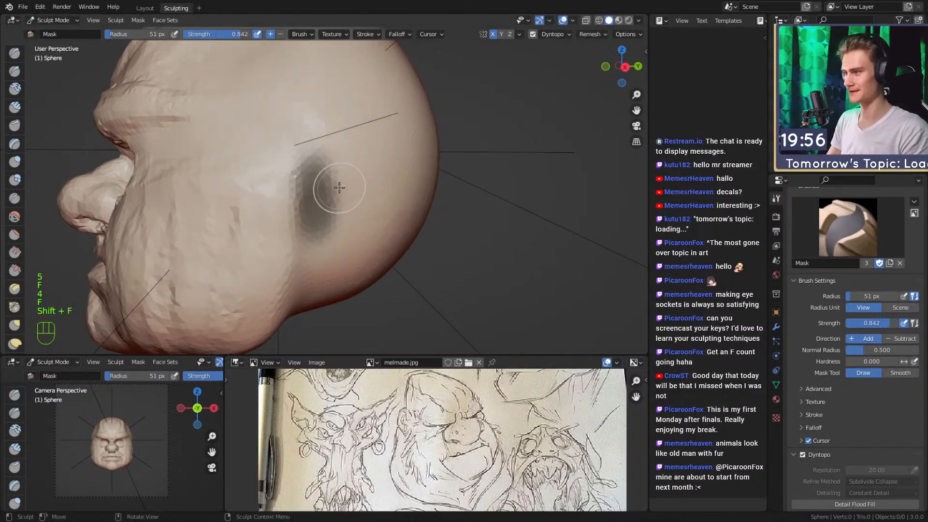
mouse_move(321, 162)
left_mouse_down("alt")
mouse_move(362, 215)
mouse_move(353, 193)
mouse_move(382, 179)
left_mouse_up("alt")
key("alt+m")
Push the surface behind the cheek and jaw with the Grab brush at several sizes.
key("3")
key("f")
left_click(361, 224)
left_click_drag(362, 226, 359, 192, "alt")
key("f")
left_click(366, 221)
left_click_drag(292, 220, 300, 251, "alt")
key("f")
left_click(314, 197)
left_click_drag(329, 190, 303, 195)
Deepen the hollow behind the jaw with the Grab brush enlarged to a 177 px radius.
left_click_drag(319, 244, 331, 227, "alt")
key("f")
left_click(326, 223)
key("f")
left_click(338, 193)
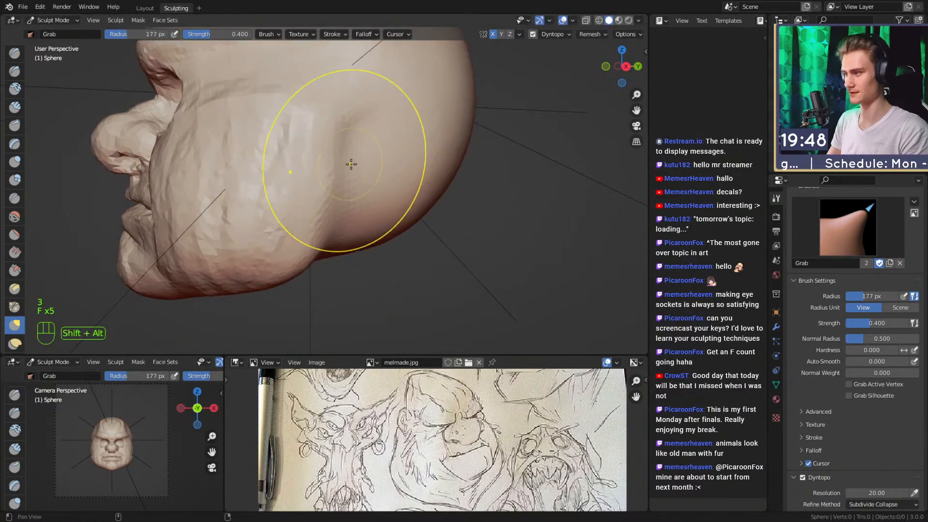
left_click_drag(353, 166, 339, 215, "alt+shift")
Undo the last change and paint an ear-shaped mask on the side of the head with the Mask brush at 40 px.
key("4")
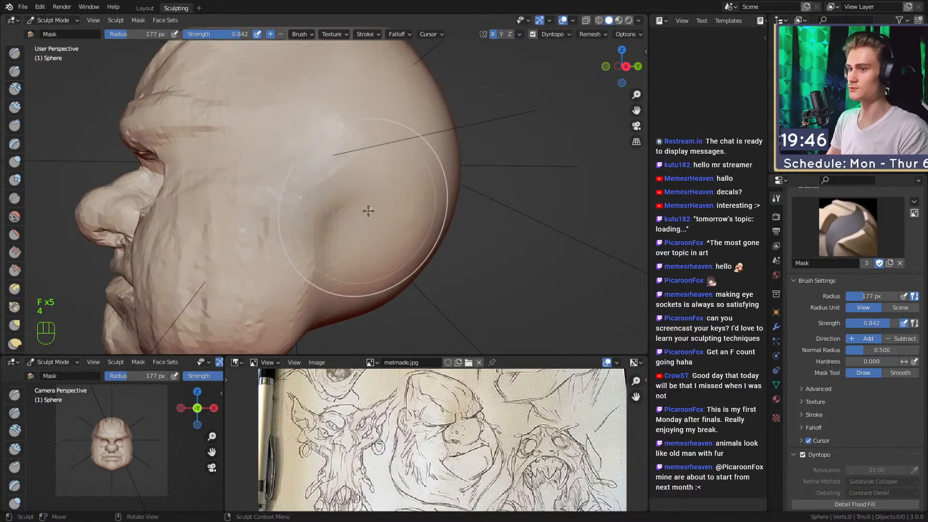
key("ctrl+z")
key("f")
left_click(314, 213)
mouse_move(360, 230)
left_mouse_down("alt+shift")
mouse_move(346, 197)
mouse_move(332, 197)
mouse_move(311, 136)
mouse_move(306, 173)
mouse_move(321, 140)
mouse_move(344, 164)
mouse_move(312, 208)
left_mouse_up("alt+shift")
key("f")
left_click(327, 190)
key("f")
left_click(332, 199)
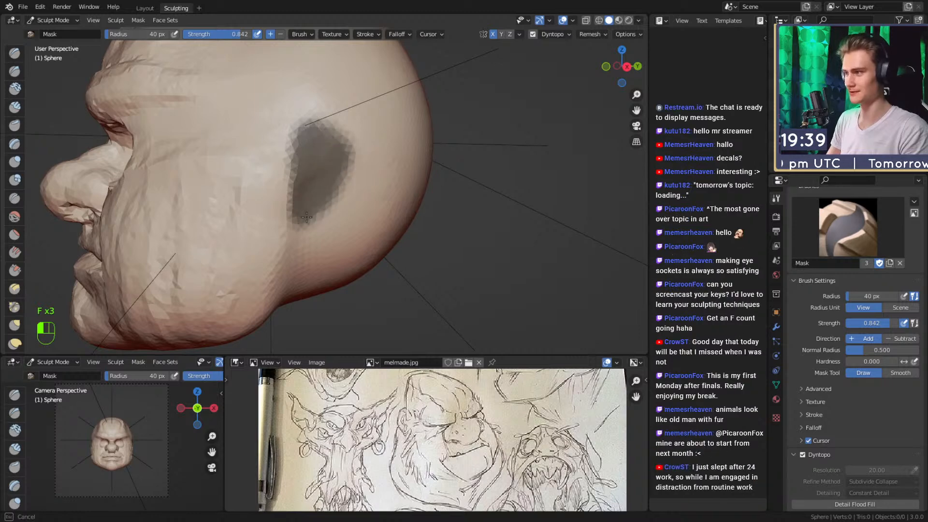
left_click_drag(334, 171, 328, 145)
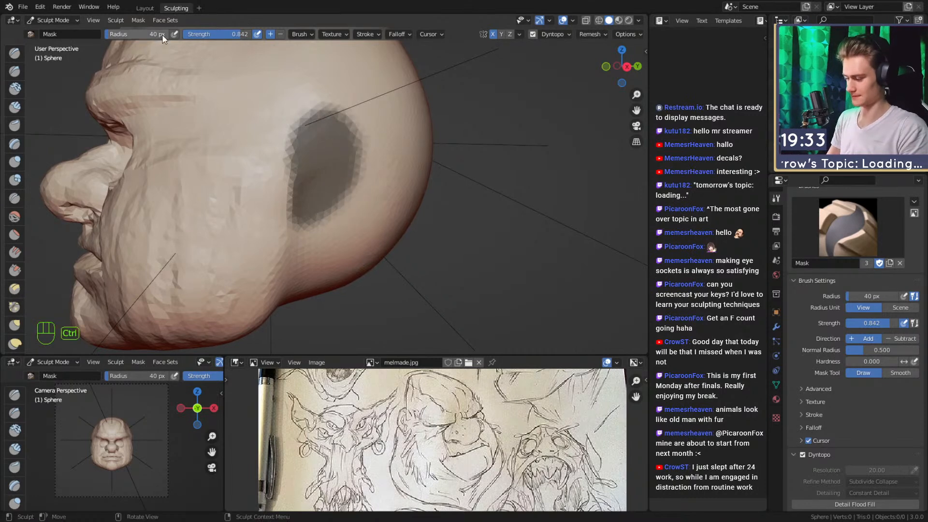
Invert the mask and start pulling the ear area outward with a resized Snake Hook brush.
key("ctrl+i")
key("5")
key("f")
left_click(377, 176)
mouse_move(377, 176)
middle_mouse_down("alt")
mouse_move(253, 192)
mouse_move(275, 204)
mouse_move(358, 200)
middle_mouse_up("alt")
key("f")
left_click(357, 198)
mouse_move(240, 189)
middle_mouse_down("alt")
mouse_move(418, 185)
mouse_move(240, 181)
middle_mouse_up("alt")
key("f")
left_click(319, 178)
middle_click_drag(312, 150, 307, 176, "alt+shift")
key("f")
Extend the unmasked ear form away from the side of the head with the Snake Hook brush at several sizes.
left_click(425, 187)
middle_click_drag(425, 187, 393, 190, "alt")
key("f")
left_click(385, 191)
left_click_drag(276, 194, 247, 186)
key("f")
left_click(370, 199)
mouse_move(358, 196)
middle_mouse_down("alt")
mouse_move(338, 212)
mouse_move(362, 206)
middle_mouse_up("alt")
key("f")
left_click(328, 202)
left_click_drag(221, 201, 222, 205)
Shape the ear's outer edge with Snake Hook pulls from several angles.
key("f")
left_click(296, 200)
mouse_move(227, 164)
middle_mouse_down("alt")
mouse_move(325, 151)
mouse_move(387, 191)
middle_mouse_up("alt")
key("f")
left_click(431, 215)
mouse_move(358, 235)
left_mouse_down("alt")
mouse_move(420, 106)
mouse_move(514, 157)
mouse_move(512, 142)
left_mouse_up("alt")
key("f")
left_click(344, 187)
left_click_drag(286, 162, 279, 154)
left_click_drag(285, 133, 310, 174, "alt")
key("f")
left_click(303, 213)
left_click_drag(301, 212, 348, 202, "alt")
mouse_move(373, 167)
left_mouse_down("alt+shift")
mouse_move(385, 169)
mouse_move(350, 145)
mouse_move(340, 184)
mouse_move(329, 169)
left_mouse_up("alt+shift")
key("f")
left_click(373, 151)
Refine the ear's overall silhouette from the upper rim to the lobe with the Snake Hook brush at varying radii.
key("f")
left_click(422, 204)
left_click_drag(336, 216, 327, 250, "alt+shift")
key("f")
left_click(454, 202)
left_click_drag(377, 151, 387, 174, "ctrl+alt")
key("f")
left_click(435, 158)
left_click_drag(349, 114, 342, 103, "alt")
key("f")
left_click(353, 149)
mouse_move(325, 237)
left_mouse_down("alt+shift")
mouse_move(341, 207)
mouse_move(348, 223)
mouse_move(309, 285)
left_mouse_up("alt+shift")
key("f")
left_click(414, 226)
key("f")
left_click(372, 242)
key("f")
left_click(365, 244)
key("f")
left_click(346, 181)
left_click_drag(290, 172, 370, 205, "alt")
mouse_move(347, 193)
left_mouse_down()
mouse_move(326, 160)
mouse_move(327, 216)
mouse_move(321, 208)
left_mouse_up()
Carve the groove inside the ear's outer rim with the Crease brush at a 39 px radius.
key("2")
key("f")
left_click(308, 236)
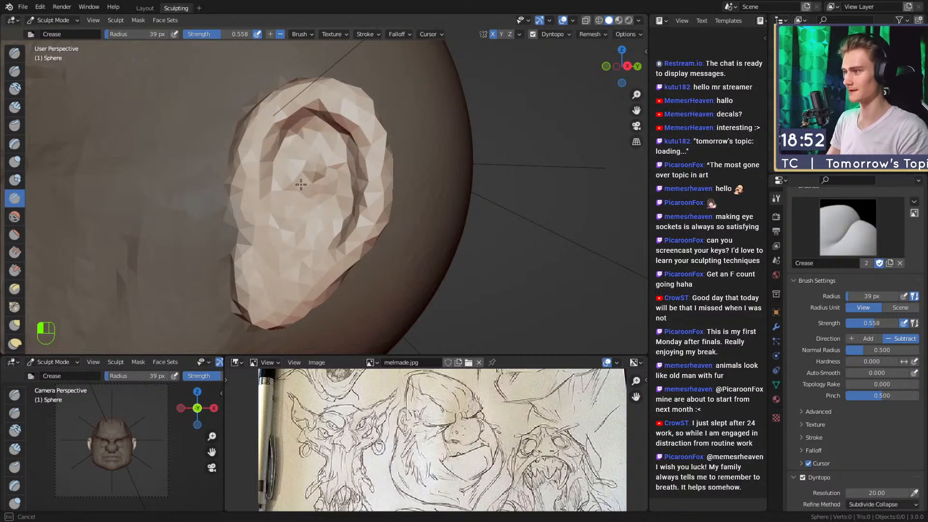
left_click_drag(303, 210, 307, 208)
Smooth the inner ear at a 63 px radius and carve the notch above the earlobe with the Crease brush at 49 px.
key("f")
left_click(317, 158)
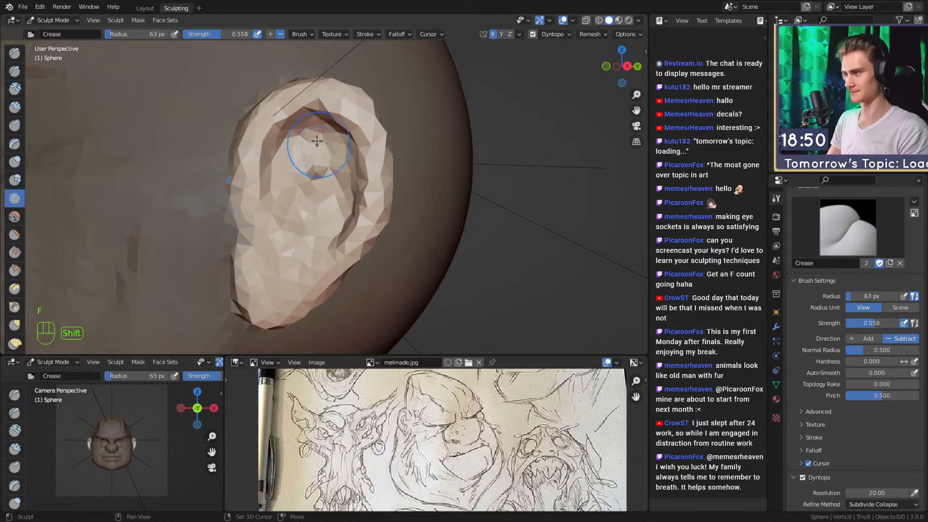
middle_click_drag(323, 166, 321, 219)
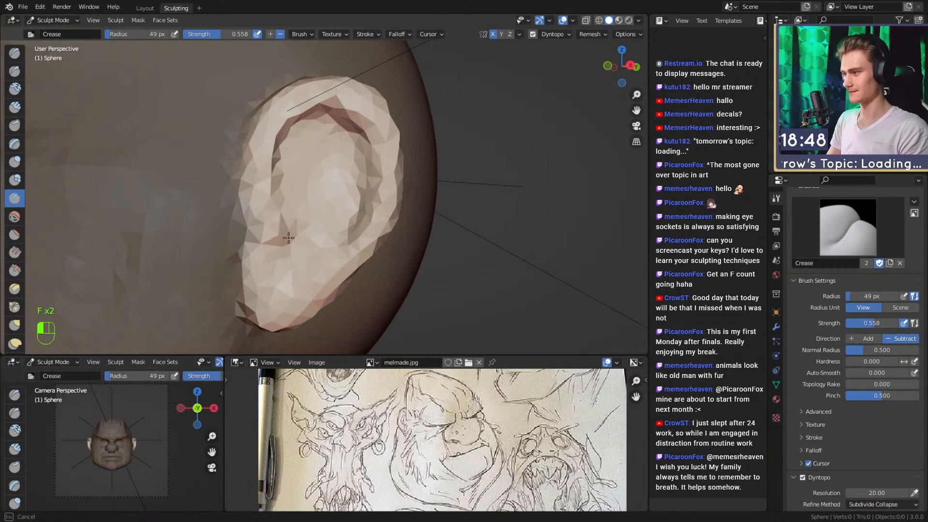
mouse_move(282, 254)
middle_mouse_down()
mouse_move(269, 203)
mouse_move(325, 193)
mouse_move(309, 186)
middle_mouse_up()
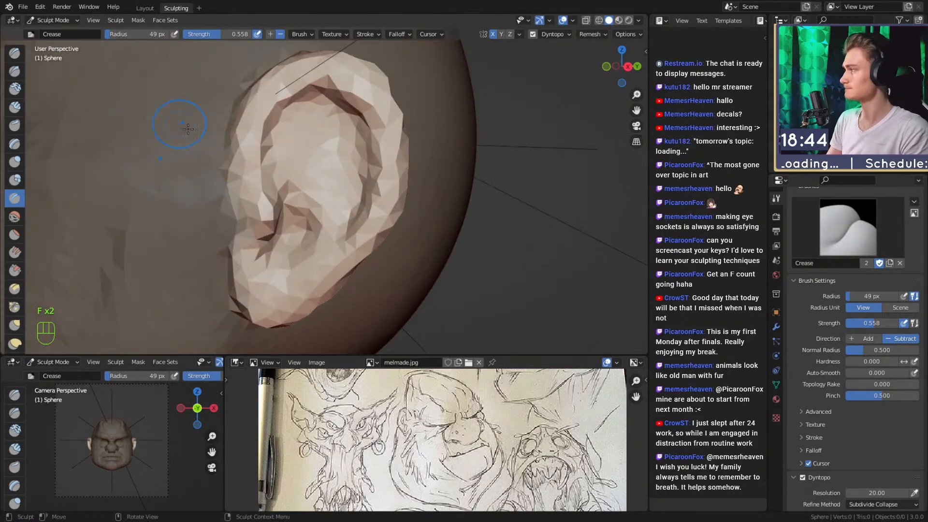
mouse_move(354, 206)
left_mouse_down("alt+shift")
mouse_move(335, 218)
mouse_move(331, 195)
mouse_move(333, 221)
mouse_move(355, 226)
mouse_move(346, 251)
mouse_move(352, 184)
left_mouse_up("alt+shift")
mouse_move(351, 195)
left_mouse_down("alt")
mouse_move(340, 222)
mouse_move(314, 227)
left_mouse_up("alt")
Cut a fine crease at the front of the ear above the tragus with the Crease brush at 22 px.
key("f")
left_click(245, 188)
key("f")
left_click(236, 189)
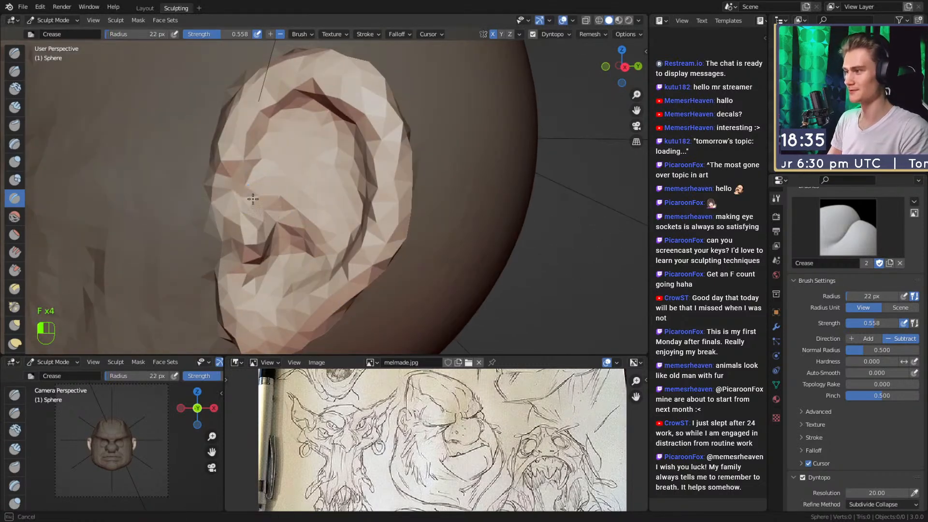
mouse_move(244, 188)
left_mouse_down("alt")
mouse_move(240, 193)
mouse_move(314, 223)
mouse_move(302, 205)
left_mouse_up("alt")
Extend the front crease into the inner ear with the Crease brush at 46 px and smooth its front edge at 63 px.
key("f")
left_click(242, 165)
key("f")
left_click(241, 177)
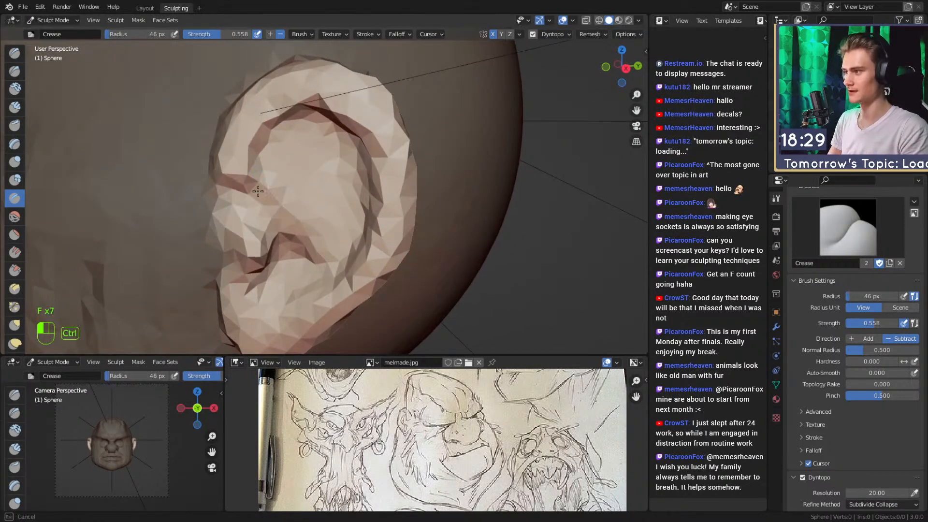
key("f")
left_click(220, 178)
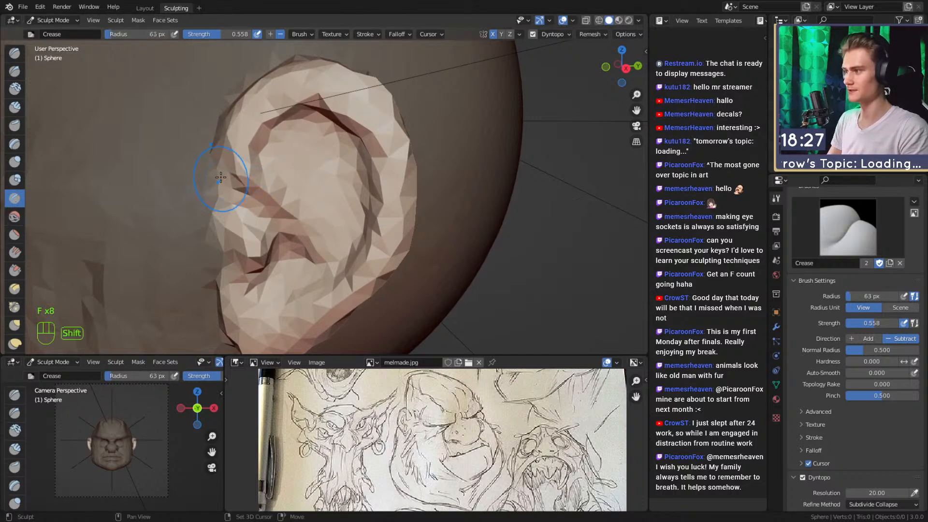
Sharpen the ear's outer rim with the inverted Crease brush at 49 px and smooth its front part.
mouse_move(323, 69)
left_mouse_down("ctrl")
mouse_move(308, 74)
mouse_move(336, 80)
left_mouse_up("ctrl")
mouse_move(327, 133)
middle_mouse_down("alt")
mouse_move(397, 140)
mouse_move(270, 140)
middle_mouse_up("alt")
key("f")
left_click(338, 142)
key("f")
left_click(337, 142)
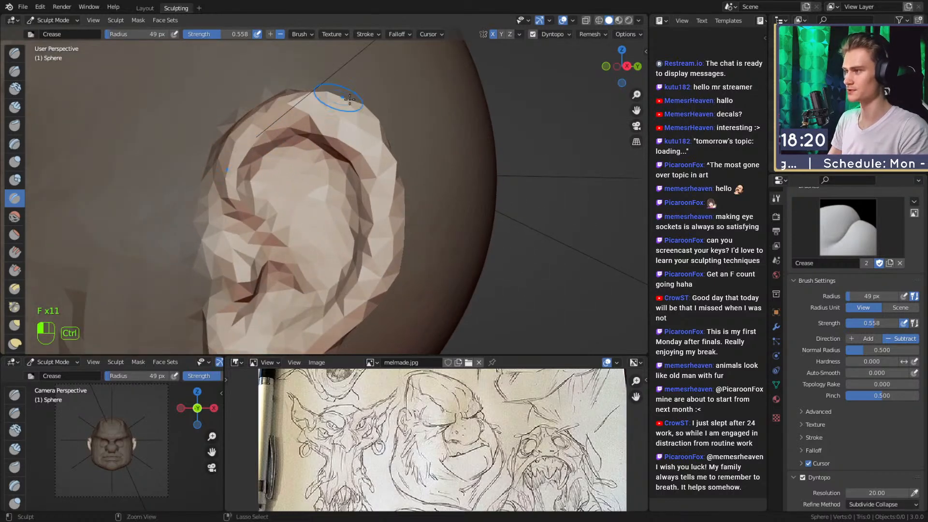
mouse_move(380, 145)
left_mouse_down("ctrl")
mouse_move(348, 126)
mouse_move(374, 152)
left_mouse_up("ctrl")
left_click_drag(373, 157, 302, 189, "alt")
key("f")
left_click(295, 183)
mouse_move(249, 162)
left_mouse_down("shift")
mouse_move(224, 163)
mouse_move(246, 167)
left_mouse_up("shift")
mouse_move(275, 169)
left_mouse_down("alt")
mouse_move(330, 177)
mouse_move(256, 172)
mouse_move(339, 185)
left_mouse_up("alt")
Adjust the shape of the ear's back and its attachment to the head with the Grab brush at a 320 px radius.
key("3")
key("f")
left_click(358, 173)
key("f")
left_click(317, 182)
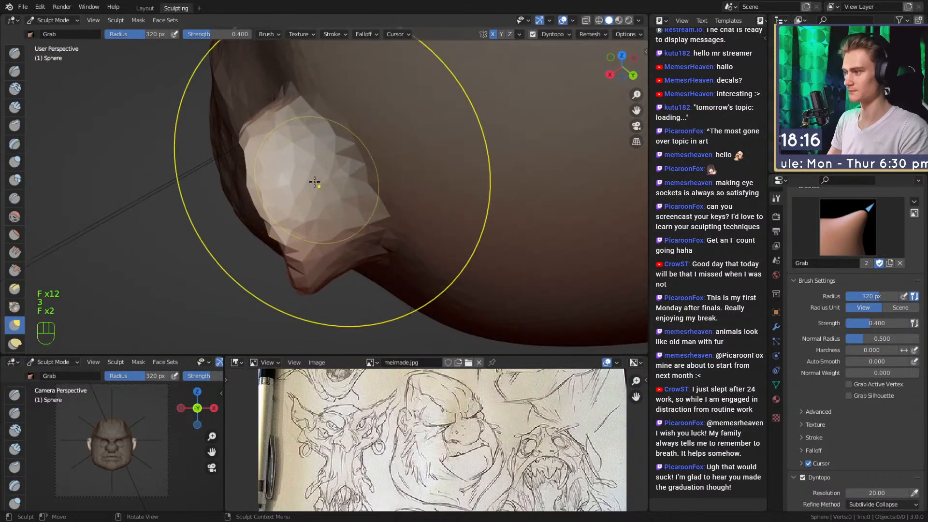
key("g")
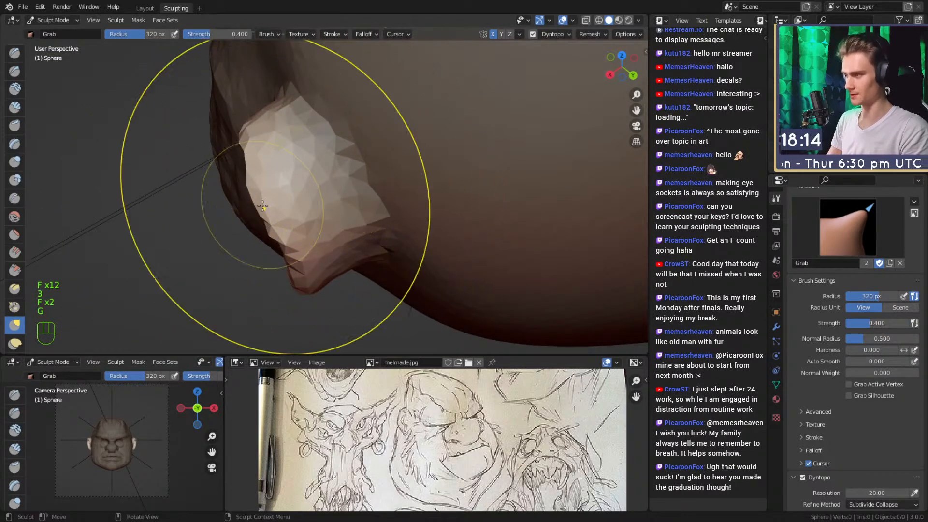
key("f")
left_click(205, 192)
mouse_move(247, 212)
left_mouse_down("alt")
mouse_move(342, 180)
mouse_move(319, 205)
mouse_move(323, 171)
mouse_move(295, 184)
mouse_move(304, 203)
left_mouse_up("alt")
Sharpen the folds of the ear with the inverted Crease brush.
key("2")
key("f")
left_click(339, 189)
key("f")
left_click(309, 173)
mouse_move(302, 208)
left_mouse_down("alt")
mouse_move(293, 187)
mouse_move(285, 217)
left_mouse_up("alt")
key("f")
left_click(287, 185)
left_click_drag(308, 163, 334, 193, "alt")
left_click_drag(299, 181, 341, 145, "ctrl")
Sharpen the ear's upper and rear rim with a long inverted Crease stroke.
left_click_drag(384, 203, 393, 132, "alt+shift")
key("f")
left_click(395, 131)
left_click_drag(385, 72, 394, 179, "ctrl")
mouse_move(419, 125)
left_mouse_down("alt")
mouse_move(321, 125)
mouse_move(371, 119)
mouse_move(415, 145)
left_mouse_up("alt")
key("f")
left_click(339, 125)
key("f")
left_click(359, 186)
Refine the ear's overall silhouette and tilt from several sides with the Grab brush.
mouse_move(360, 193)
left_mouse_down("alt+shift")
mouse_move(359, 157)
mouse_move(329, 153)
mouse_move(322, 205)
mouse_move(304, 222)
mouse_move(305, 249)
left_mouse_up("alt+shift")
key("3")
key("f")
left_click(323, 229)
key("f")
left_click(300, 226)
left_click_drag(305, 249, 299, 201, "alt")
key("f")
left_click(290, 232)
mouse_move(296, 183)
left_mouse_down("alt")
mouse_move(315, 192)
mouse_move(312, 165)
mouse_move(334, 137)
mouse_move(336, 160)
mouse_move(258, 157)
mouse_move(335, 158)
mouse_move(353, 148)
left_mouse_up("alt")
key("f")
left_click(334, 184)
key("f")
left_click(374, 207)
key("f")
left_click(346, 203)
Deepen the fold behind the tragus with the Crease brush at a 38 px radius.
scroll(307, 180, "up", 4)
key("2")
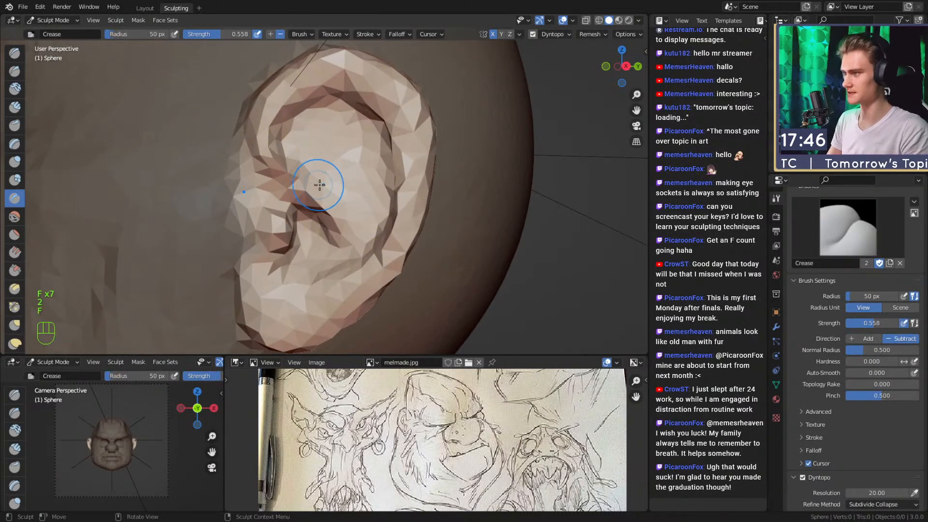
key("f")
key("f")
left_click(317, 193)
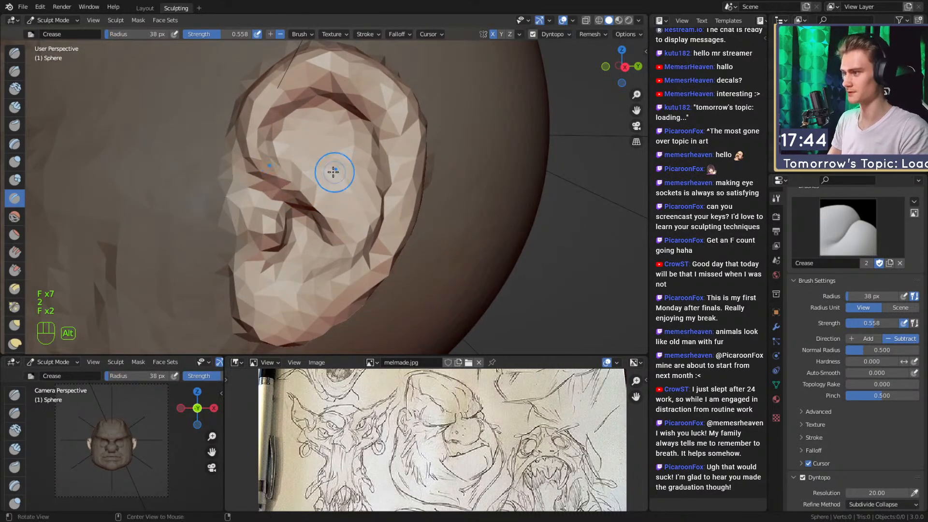
middle_click_drag(341, 170, 315, 182)
left_click_drag(315, 182, 315, 181, "ctrl")
middle_click_drag(331, 183, 340, 182)
Raise the curved ridge inside the ear with the inverted Crease brush at a 39 px radius.
key("f")
left_click(315, 173)
mouse_move(345, 206)
left_mouse_down("ctrl")
mouse_move(346, 241)
mouse_move(318, 303)
left_mouse_up("ctrl")
key("f")
left_click(329, 263)
mouse_move(331, 187)
left_mouse_down("ctrl")
mouse_move(290, 174)
mouse_move(300, 169)
mouse_move(347, 236)
left_mouse_up("ctrl")
key("f")
left_click(340, 265)
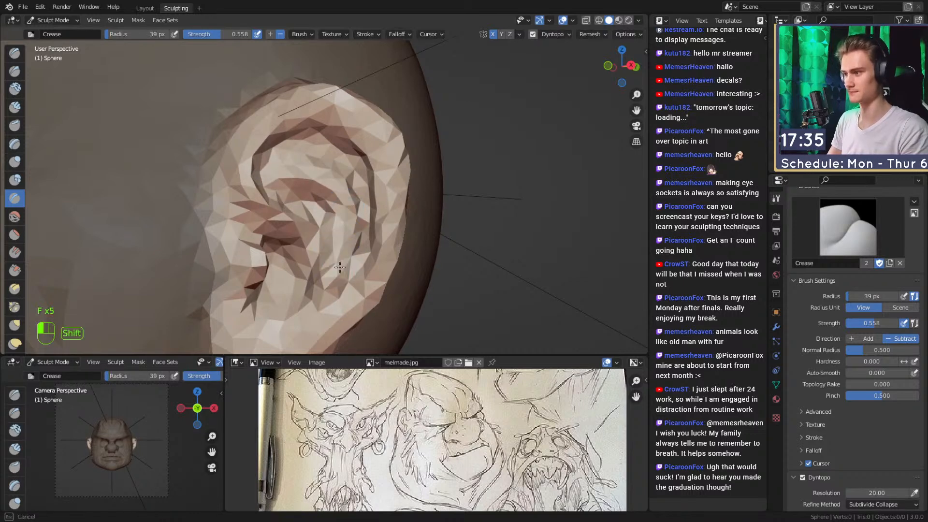
Define the upper inner folds of the ear with the Crease brush at 28 px and 36 px radii.
key("f")
left_click(300, 180)
left_click_drag(300, 180, 316, 173, "ctrl")
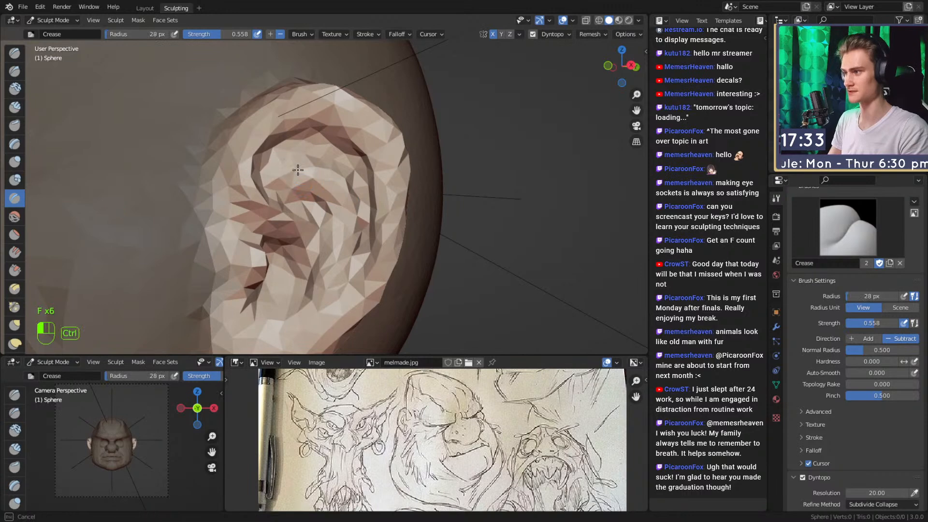
key("f")
left_click(319, 152)
mouse_move(319, 152)
middle_mouse_down()
mouse_move(369, 152)
mouse_move(382, 186)
mouse_move(363, 165)
mouse_move(365, 141)
mouse_move(362, 153)
middle_mouse_up()
mouse_move(357, 147)
left_mouse_down()
mouse_move(325, 136)
mouse_move(253, 146)
left_mouse_up()
Clear the mask from the head and blend the back of the ear into the skull.
mouse_move(271, 149)
middle_mouse_down("alt+shift")
mouse_move(370, 154)
mouse_move(360, 194)
middle_mouse_up("alt+shift")
mouse_move(425, 184)
middle_mouse_down("alt")
mouse_move(357, 194)
mouse_move(363, 213)
mouse_move(329, 215)
mouse_move(344, 182)
mouse_move(423, 190)
mouse_move(284, 212)
mouse_move(326, 227)
mouse_move(328, 257)
middle_mouse_up("alt")
key("alt+m")
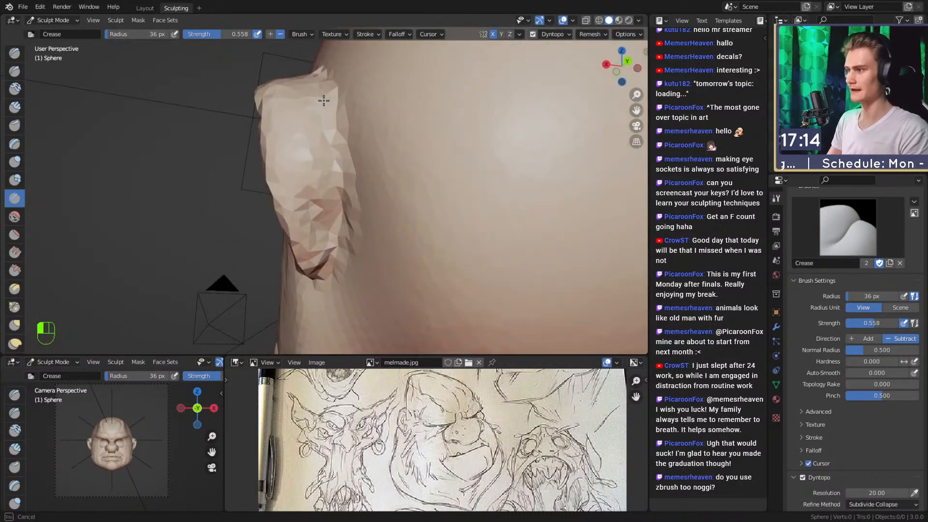
mouse_move(306, 160)
middle_mouse_down()
mouse_move(314, 178)
mouse_move(307, 198)
mouse_move(329, 185)
mouse_move(303, 128)
middle_mouse_up()
middle_click_drag(317, 172, 303, 167)
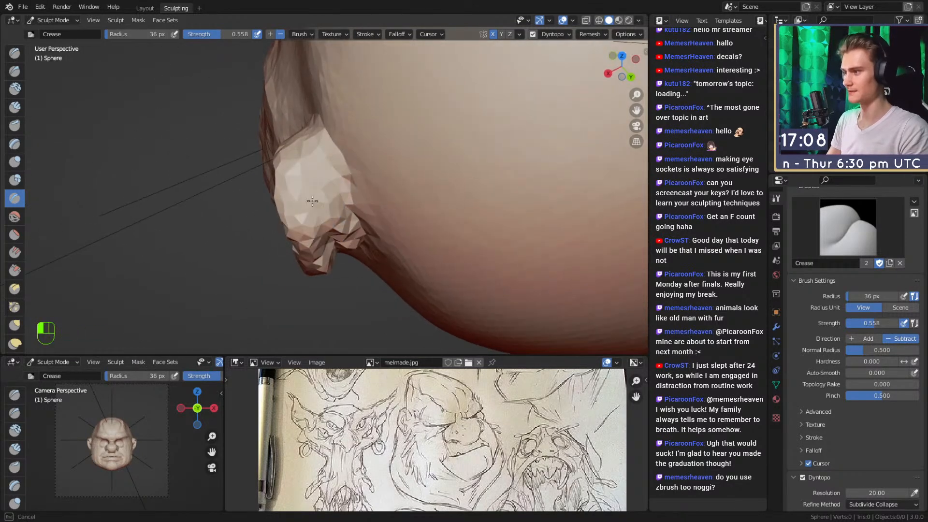
mouse_move(332, 201)
middle_mouse_down()
mouse_move(305, 195)
mouse_move(335, 194)
middle_mouse_up()
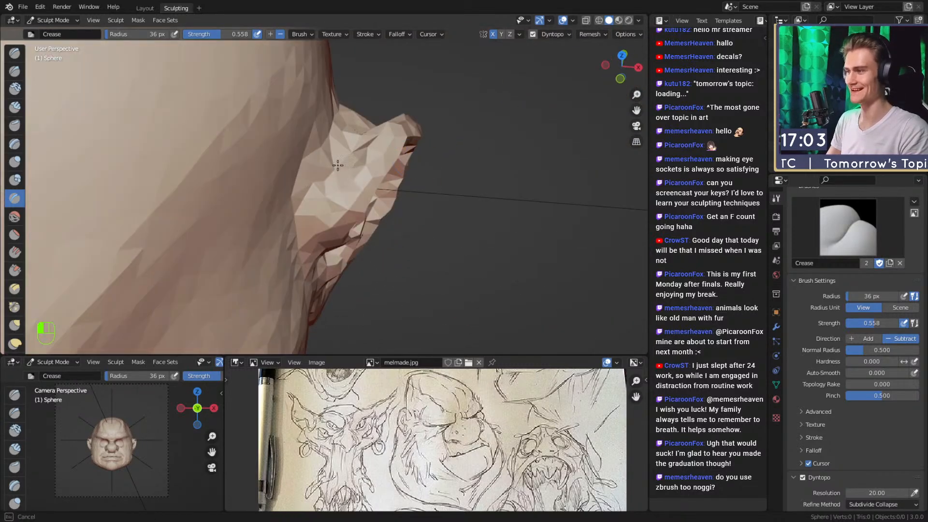
left_click_drag(317, 197, 324, 200)
Crease the lower back of the ear where it meets the head with the Crease brush at a 53 px radius.
mouse_move(338, 201)
left_mouse_down("alt")
mouse_move(367, 206)
mouse_move(286, 184)
left_mouse_up("alt")
key("3")
key("2")
key("f")
left_click(298, 195)
middle_click_drag(304, 193, 330, 210)
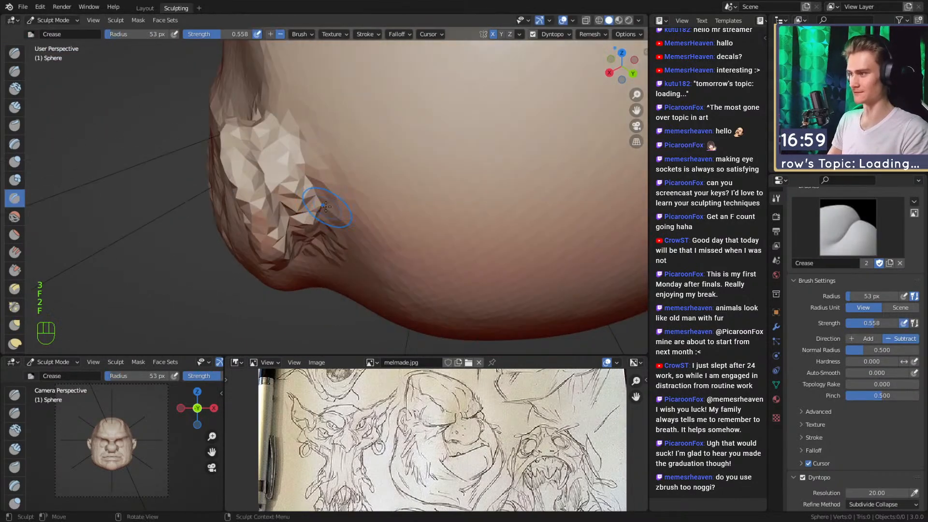
left_click_drag(294, 141, 291, 151)
left_click_drag(285, 152, 275, 186, "alt")
Carve a groove down the back of the ear with the Crease brush.
key("f")
left_click(249, 141)
left_click_drag(248, 140, 286, 182)
mouse_move(286, 186)
left_mouse_down("alt")
mouse_move(291, 175)
mouse_move(303, 207)
left_mouse_up("alt")
mouse_move(306, 224)
left_mouse_down("alt")
mouse_move(370, 167)
mouse_move(360, 195)
mouse_move(336, 197)
mouse_move(323, 213)
left_mouse_up("alt")
key("f")
key("f")
left_click(384, 150)
key("f")
left_click(331, 194)
left_click_drag(324, 215, 345, 205, "alt")
left_click_drag(325, 177, 341, 222)
left_click_drag(341, 223, 322, 209, "alt")
left_click_drag(323, 196, 303, 154)
Deepen the crease between the ear's back and the skull with the Crease brush at a 72 px radius.
key("f")
mouse_move(326, 222)
left_mouse_down()
mouse_move(316, 183)
mouse_move(360, 248)
left_mouse_up()
left_click(346, 169)
mouse_move(373, 261)
left_mouse_down("alt")
mouse_move(386, 226)
mouse_move(370, 293)
mouse_move(338, 263)
left_mouse_up("alt")
key("f")
left_click(381, 225)
key("f")
left_click(379, 257)
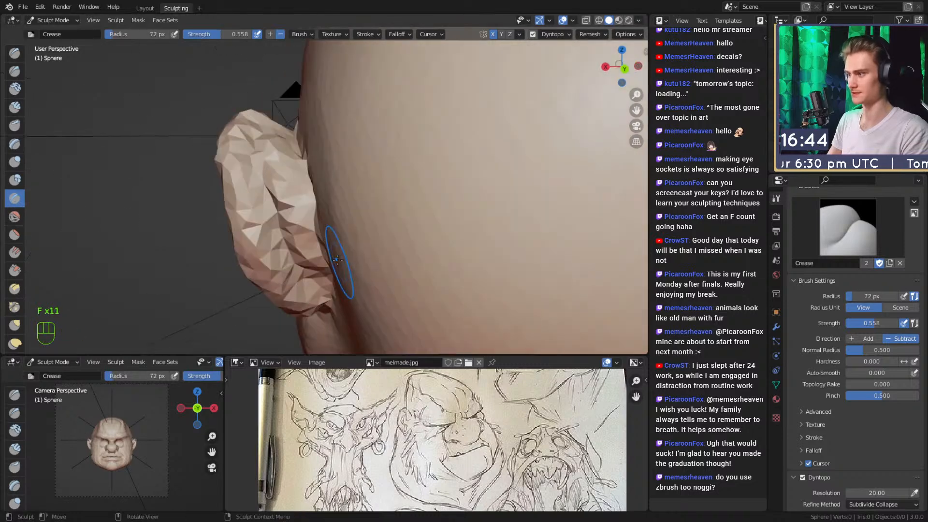
mouse_move(304, 192)
left_mouse_down("alt")
mouse_move(313, 215)
mouse_move(329, 211)
left_mouse_up("alt")
mouse_move(294, 147)
left_mouse_down("alt")
mouse_move(314, 155)
mouse_move(338, 141)
mouse_move(306, 172)
mouse_move(365, 183)
mouse_move(314, 173)
mouse_move(329, 177)
left_mouse_up("alt")
key("f")
left_click(323, 173)
Smooth the creased surface behind the ear.
left_click_drag(411, 177, 336, 174, "alt")
mouse_move(335, 172)
left_mouse_down("shift")
mouse_move(334, 160)
mouse_move(339, 193)
left_mouse_up("shift")
mouse_move(388, 253)
left_mouse_down("alt")
mouse_move(379, 139)
mouse_move(333, 232)
mouse_move(462, 219)
mouse_move(428, 285)
left_mouse_up("alt")
left_click_drag(425, 232, 248, 223, "alt+shift")
mouse_move(304, 217)
left_mouse_down("ctrl+alt")
mouse_move(311, 195)
mouse_move(303, 242)
mouse_move(302, 195)
mouse_move(340, 196)
mouse_move(337, 225)
mouse_move(360, 249)
left_mouse_up("ctrl+alt")
Adjust the back of the ear against the skull with the Grab brush, starting at a 93 px radius.
key("3")
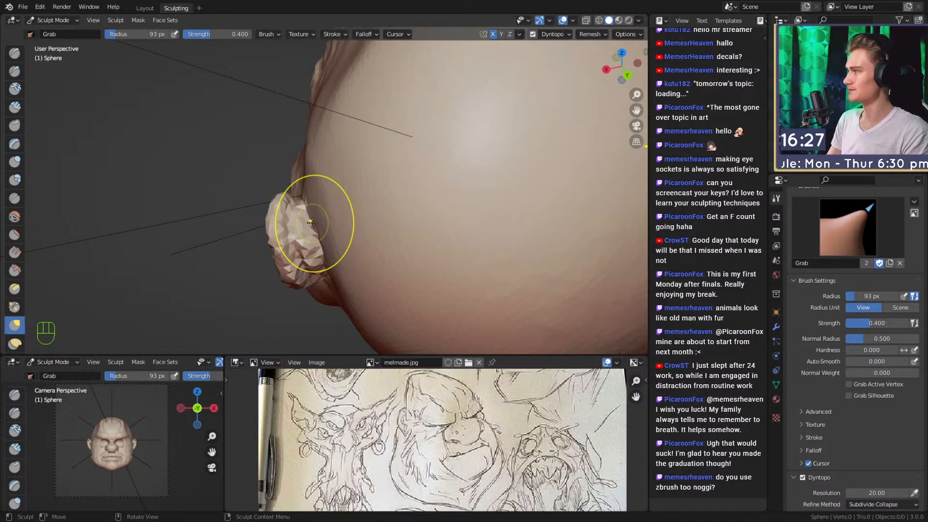
mouse_move(290, 209)
left_mouse_down("alt")
mouse_move(312, 209)
mouse_move(313, 223)
left_mouse_up("alt")
mouse_move(313, 234)
left_mouse_down("alt+shift")
mouse_move(313, 194)
mouse_move(458, 178)
mouse_move(435, 164)
left_mouse_up("alt+shift")
key("f")
left_click(329, 212)
mouse_move(396, 179)
left_mouse_down("alt+shift")
mouse_move(352, 188)
mouse_move(357, 170)
mouse_move(324, 154)
left_mouse_up("alt+shift")
Reshape the ear's upper part and outer contour with the Grab brush, starting at a 105 px radius.
key("f")
key("f")
left_click(368, 137)
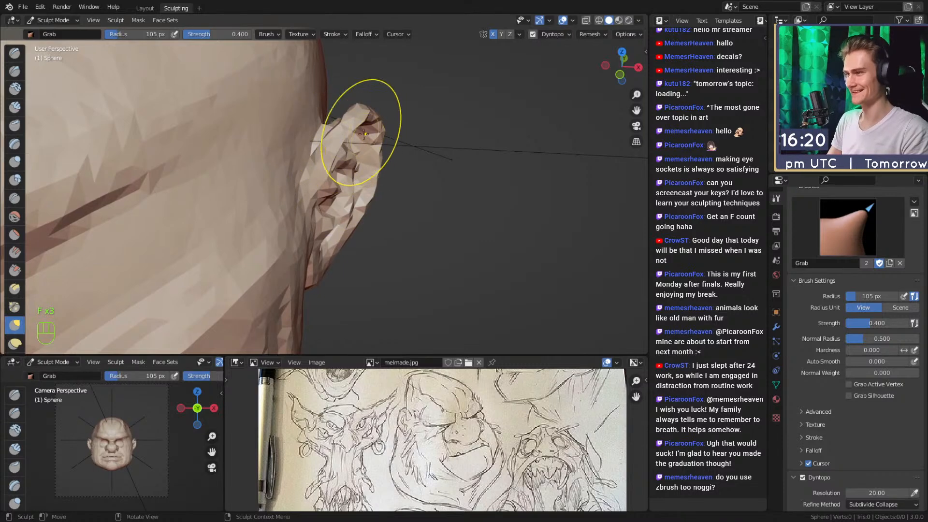
left_click_drag(365, 131, 254, 151, "alt")
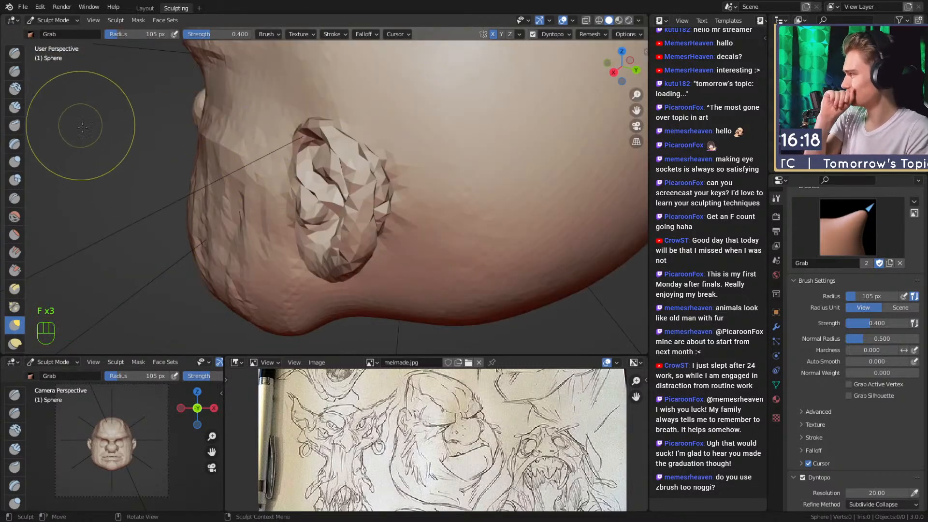
mouse_move(359, 223)
left_mouse_down("alt")
mouse_move(308, 209)
mouse_move(309, 236)
mouse_move(368, 199)
mouse_move(308, 188)
mouse_move(338, 195)
mouse_move(312, 205)
mouse_move(313, 165)
mouse_move(298, 199)
mouse_move(288, 175)
mouse_move(334, 196)
mouse_move(337, 170)
left_mouse_up("alt")
key("f")
left_click(391, 199)
key("f")
left_click(394, 203)
key("f")
left_click(289, 203)
key("f")
left_click(353, 170)
Refine the ear's inner folds and front edge with the Grab brush, reducing the radius to 56 px.
middle_click_drag(304, 221, 304, 208, "shift")
key("f")
left_click(298, 174)
left_click_drag(305, 208, 302, 174, "alt")
key("f")
left_click(296, 215)
left_click_drag(300, 215, 437, 187, "alt")
middle_click_drag(437, 187, 447, 201, "ctrl")
key("f")
left_click(420, 201)
left_click_drag(420, 201, 316, 210, "alt")
mouse_move(317, 211)
middle_mouse_down("ctrl")
mouse_move(317, 221)
mouse_move(315, 205)
middle_mouse_up("ctrl")
key("f")
left_click(314, 197)
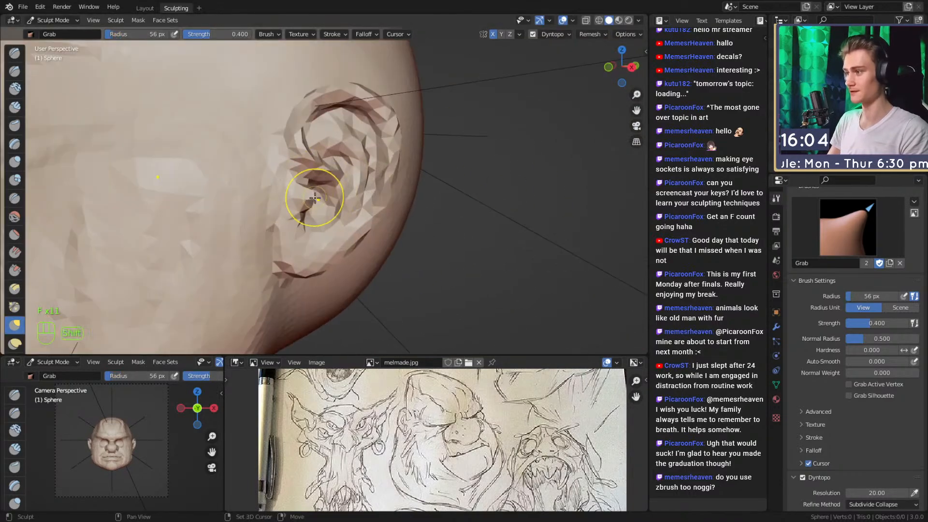
Adjust the temple area in front of the ear with the Grab brush at a 117 px radius.
left_click_drag(337, 183, 334, 217, "ctrl+alt")
left_click_drag(334, 218, 382, 237, "alt")
left_click_drag(382, 236, 352, 201, "alt+shift")
key("3")
key("f")
left_click(429, 191)
left_click_drag(429, 191, 381, 222, "alt")
key("f")
key("f")
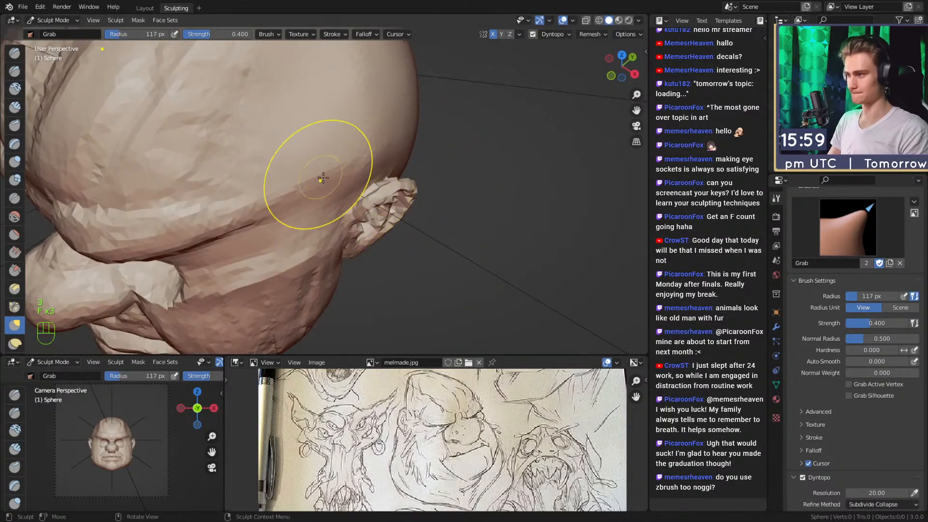
left_click(368, 173)
left_click_drag(360, 166, 373, 146, "alt")
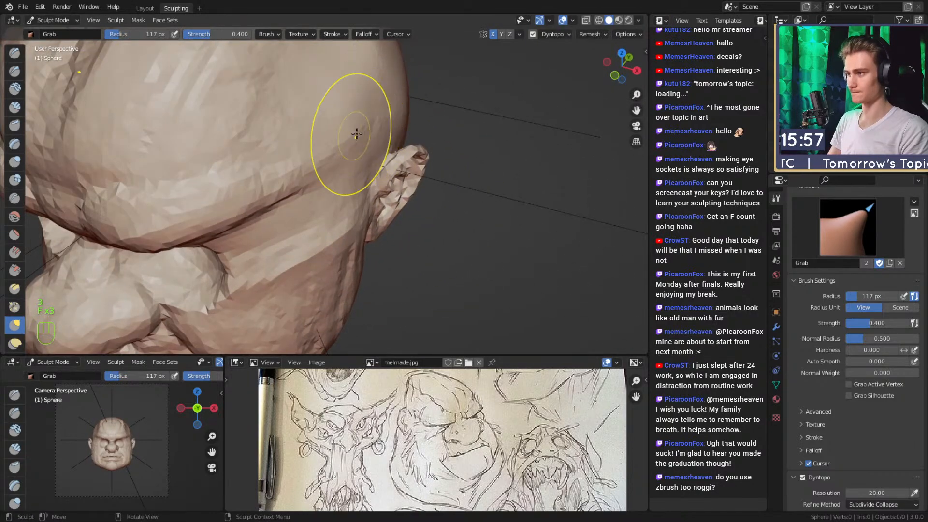
mouse_move(368, 67)
left_mouse_down("alt")
mouse_move(383, 163)
mouse_move(345, 202)
mouse_move(377, 173)
mouse_move(277, 135)
left_mouse_up("alt")
mouse_move(327, 218)
left_mouse_down("alt")
mouse_move(350, 182)
mouse_move(325, 250)
mouse_move(303, 218)
mouse_move(323, 202)
left_mouse_up("alt")
Work on the eye area beside the nose with the Clay Strips brush, starting at a 47 px radius.
key("1")
key("f")
left_click(288, 218)
mouse_move(392, 187)
left_mouse_down("alt")
mouse_move(329, 184)
mouse_move(393, 145)
left_mouse_up("alt")
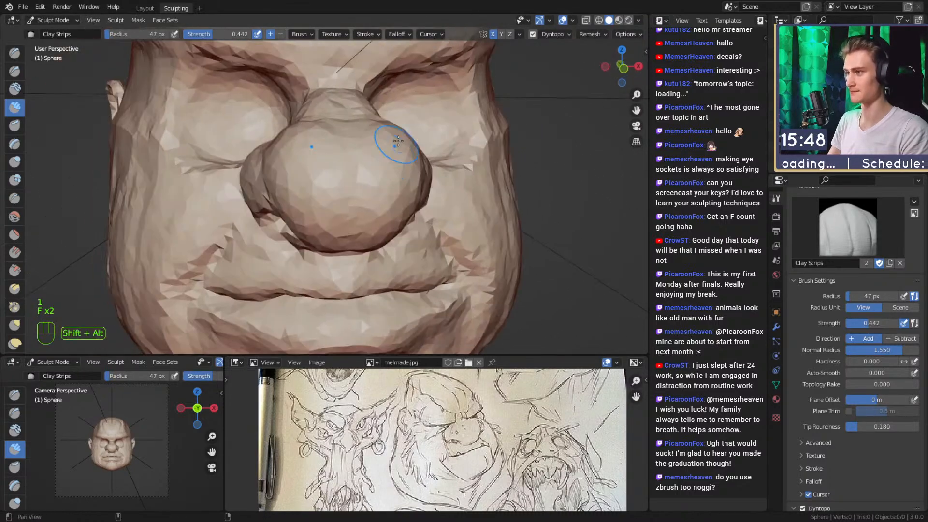
scroll(356, 196, "up", 6)
key("f")
left_click(356, 187)
mouse_move(309, 174)
left_mouse_down()
mouse_move(354, 205)
mouse_move(356, 170)
mouse_move(357, 179)
left_mouse_up()
key("ctrl+z")
key("f")
left_click(353, 172)
mouse_move(356, 179)
left_mouse_down("alt")
mouse_move(367, 218)
mouse_move(361, 174)
left_mouse_up("alt")
Carve the upper eyelid line under the brow with the Crease brush at a 45 px radius.
key("2")
key("f")
left_click(372, 177)
key("f")
left_click(358, 166)
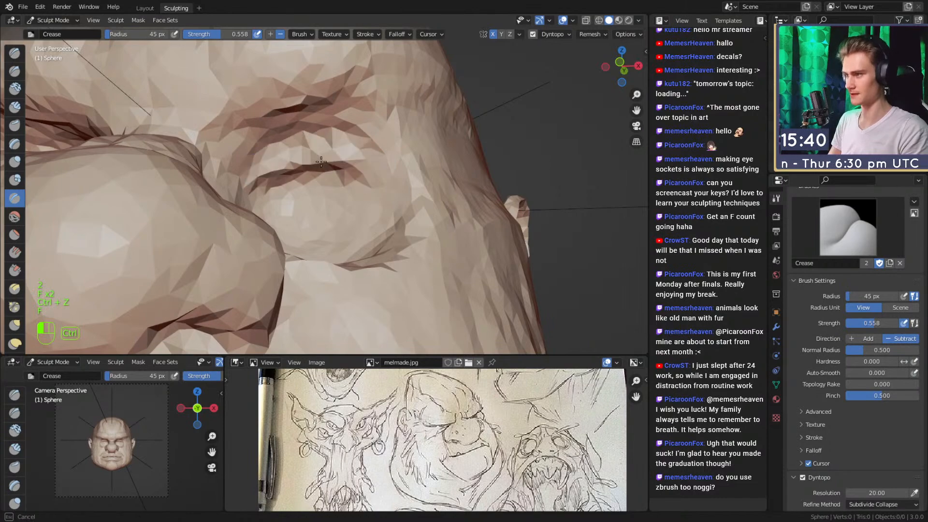
left_click_drag(380, 153, 371, 203, "ctrl+alt")
mouse_move(367, 160)
left_mouse_down("alt")
mouse_move(354, 191)
mouse_move(373, 193)
left_mouse_up("alt")
left_click_drag(373, 194, 379, 176, "ctrl+alt")
Reshape the eyelid and eye socket with the Grab brush.
key("3")
key("f")
left_click(358, 154)
key("f")
left_click(355, 147)
mouse_move(357, 146)
left_mouse_down()
mouse_move(306, 156)
mouse_move(335, 152)
mouse_move(361, 201)
mouse_move(385, 197)
mouse_move(373, 159)
left_mouse_up()
key("f")
left_click(352, 153)
left_click_drag(373, 160, 351, 171, "alt")
Reshape the heavy brow above the eye with the Grab brush, starting at a 167 px radius.
key("f")
left_click(342, 165)
key("f")
left_click(340, 168)
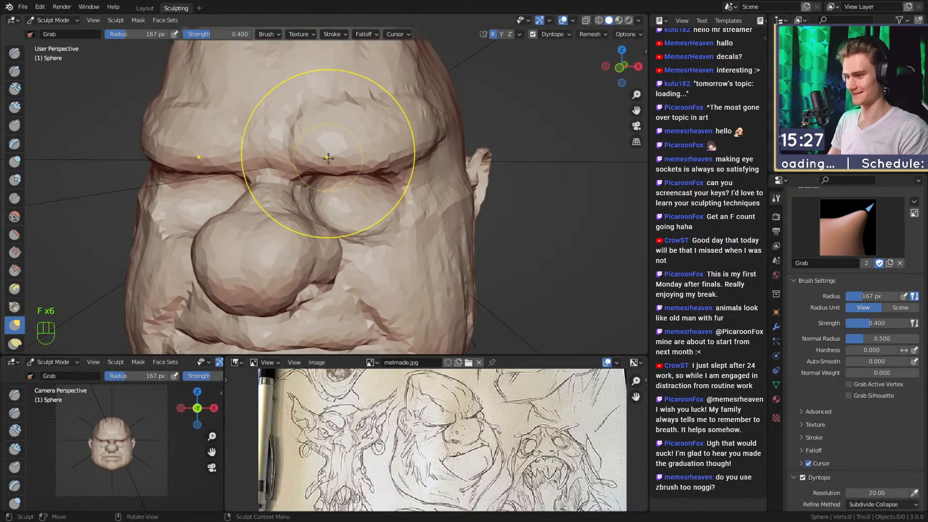
key("f")
left_click(419, 145)
mouse_move(419, 140)
left_mouse_down()
mouse_move(423, 131)
mouse_move(335, 143)
left_mouse_up()
key("f")
left_click(399, 144)
left_click_drag(334, 142, 330, 134)
Build up the lower eyelid and the area under the eye with the Clay Strips brush at a 35 px radius.
mouse_move(290, 162)
left_mouse_down("alt")
mouse_move(328, 213)
mouse_move(333, 182)
mouse_move(313, 172)
mouse_move(312, 212)
left_mouse_up("alt")
key("1")
key("f")
left_click(296, 220)
key("f")
left_click(317, 180)
key("f")
left_click(302, 186)
left_click_drag(299, 181, 304, 179)
mouse_move(322, 211)
left_mouse_down("alt")
mouse_move(310, 178)
mouse_move(348, 198)
left_mouse_up("alt")
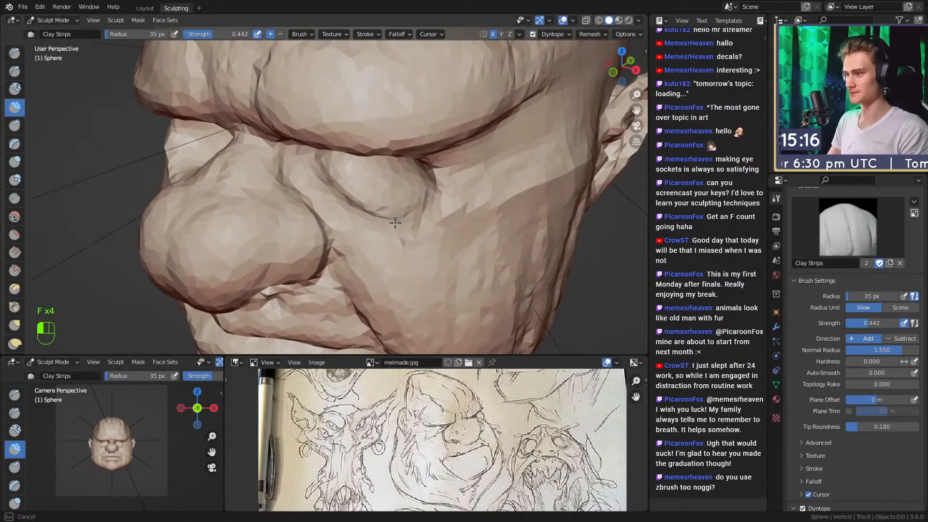
mouse_move(407, 229)
left_mouse_down("alt")
mouse_move(421, 182)
mouse_move(424, 223)
mouse_move(400, 181)
mouse_move(374, 185)
left_mouse_up("alt")
Build up the cheek down toward the jaw with long Clay Strips strokes, starting at a 42 px radius.
key("f")
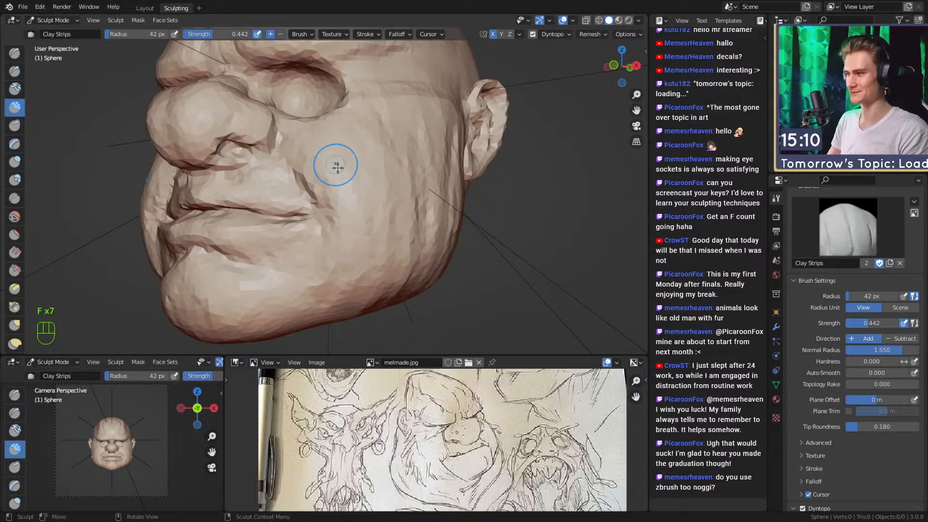
key("f")
left_click(342, 215)
mouse_move(367, 223)
left_mouse_down("alt")
mouse_move(336, 215)
mouse_move(372, 113)
left_mouse_up("alt")
left_click_drag(372, 113, 370, 150, "alt")
key("f")
left_click_drag(377, 208, 384, 314)
left_click_drag(379, 270, 369, 228, "alt")
key("f")
left_click_drag(339, 186, 362, 300)
mouse_move(363, 290)
left_mouse_down("alt")
mouse_move(362, 244)
mouse_move(340, 248)
left_mouse_up("alt")
key("f")
left_click(347, 249)
left_click_drag(291, 281, 282, 278)
mouse_move(305, 224)
left_mouse_down("alt")
mouse_move(319, 209)
mouse_move(352, 239)
mouse_move(343, 208)
left_mouse_up("alt")
key("f")
left_click(348, 240)
Add volume to the upper eyelid under the brow with the Clay Strips brush at a 30 px radius.
mouse_move(325, 176)
left_mouse_down("alt+shift")
mouse_move(333, 174)
mouse_move(331, 230)
mouse_move(260, 184)
mouse_move(300, 228)
mouse_move(300, 193)
mouse_move(251, 157)
mouse_move(310, 189)
mouse_move(369, 202)
mouse_move(338, 211)
left_mouse_up("alt+shift")
key("f")
left_click(295, 226)
key("f")
left_click(288, 189)
mouse_move(366, 210)
left_mouse_down()
mouse_move(299, 225)
mouse_move(379, 155)
mouse_move(356, 179)
left_mouse_up()
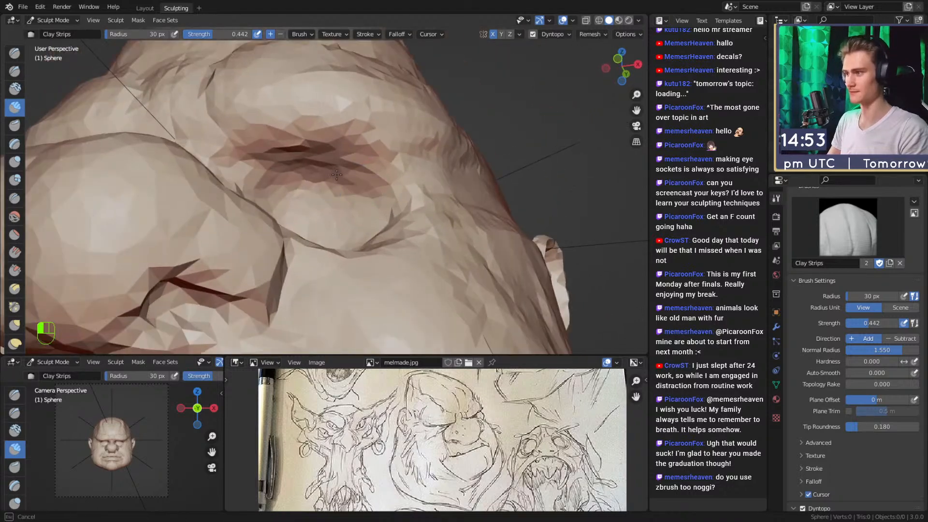
mouse_move(293, 180)
left_mouse_down("alt")
mouse_move(325, 156)
mouse_move(266, 201)
left_mouse_up("alt")
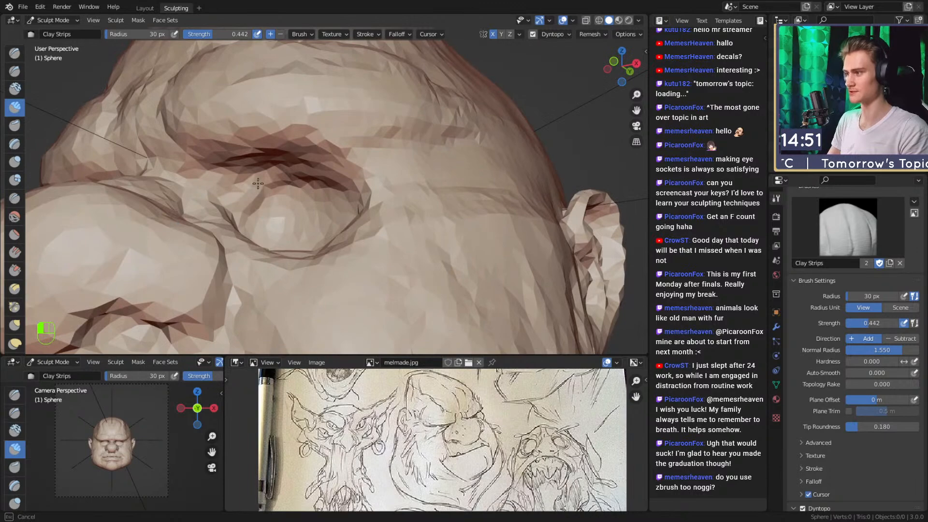
left_click_drag(347, 182, 420, 157, "alt")
Sharpen the upper eyelid's edge with the Crease brush, starting at a 51 px radius and enlarging it to 64 px.
key("shift+c")
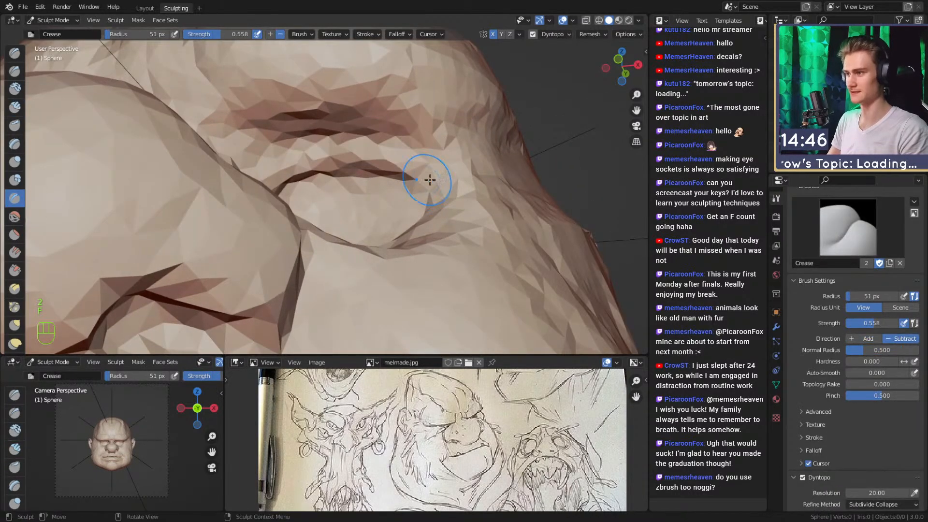
mouse_move(347, 175)
middle_mouse_down("alt")
mouse_move(360, 222)
mouse_move(362, 176)
mouse_move(360, 242)
mouse_move(341, 187)
mouse_move(400, 153)
middle_mouse_up("alt")
key("f")
left_click(372, 244)
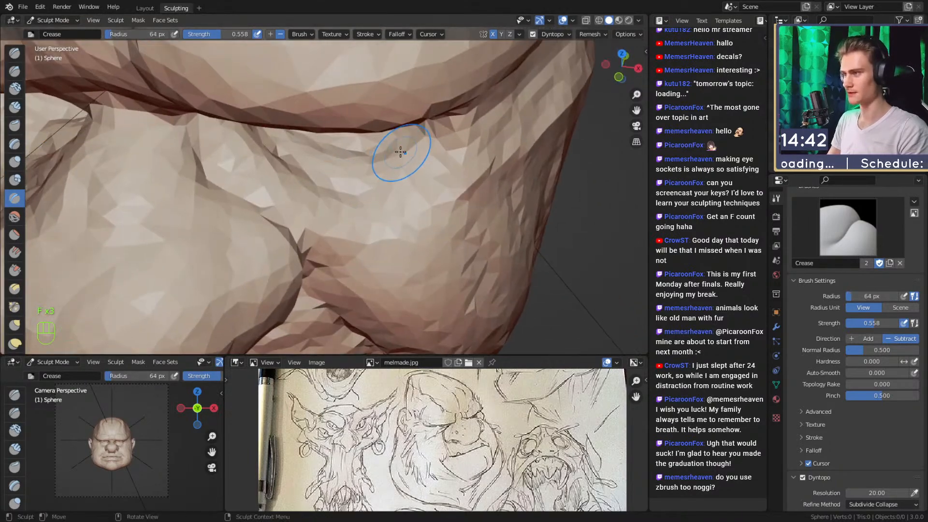
left_click_drag(400, 153, 323, 155, "ctrl")
Define the lower eyelid and eye corners with the Crease brush, using a 57 px radius.
middle_click_drag(323, 128, 301, 163, "alt")
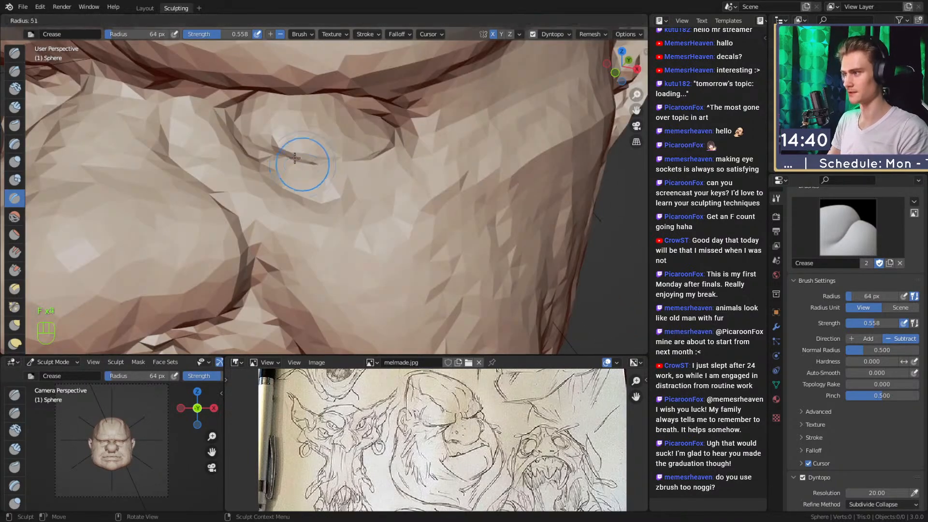
left_click_drag(312, 172, 358, 161, "ctrl")
mouse_move(358, 161)
left_mouse_down("alt")
mouse_move(385, 176)
mouse_move(411, 164)
mouse_move(406, 154)
mouse_move(391, 185)
mouse_move(388, 173)
mouse_move(338, 182)
mouse_move(342, 208)
left_mouse_up("alt")
key("f")
left_click(402, 150)
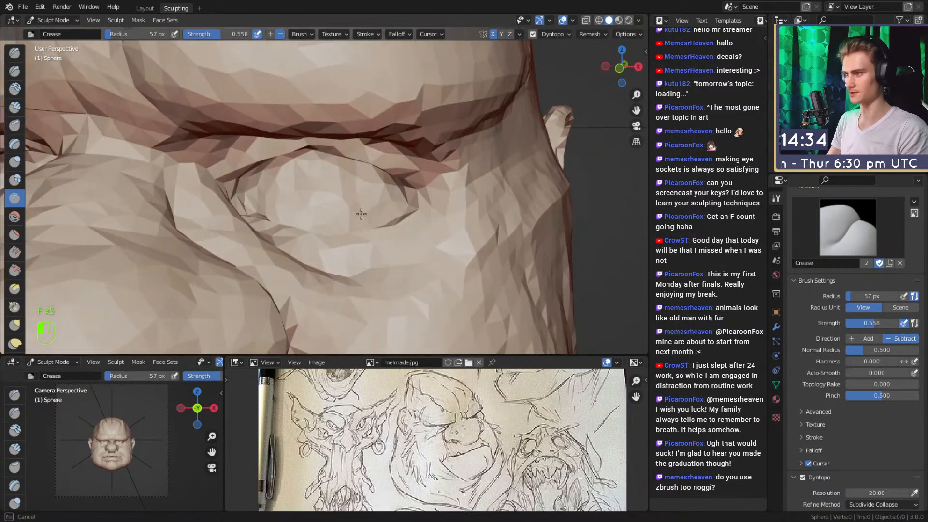
mouse_move(399, 209)
left_mouse_down("alt")
mouse_move(450, 206)
mouse_move(424, 190)
mouse_move(327, 229)
mouse_move(375, 208)
mouse_move(376, 186)
left_mouse_up("alt")
mouse_move(304, 188)
left_mouse_down("ctrl+alt")
mouse_move(384, 242)
mouse_move(228, 86)
left_mouse_up("ctrl+alt")
Pull the eyelids and the inner eye corner into shape with the Grab brush at a 42 px radius.
key("3")
key("f")
left_click(342, 197)
mouse_move(360, 201)
left_mouse_down("alt")
mouse_move(344, 208)
mouse_move(310, 169)
mouse_move(331, 182)
mouse_move(290, 189)
left_mouse_up("alt")
key("f")
left_click(281, 190)
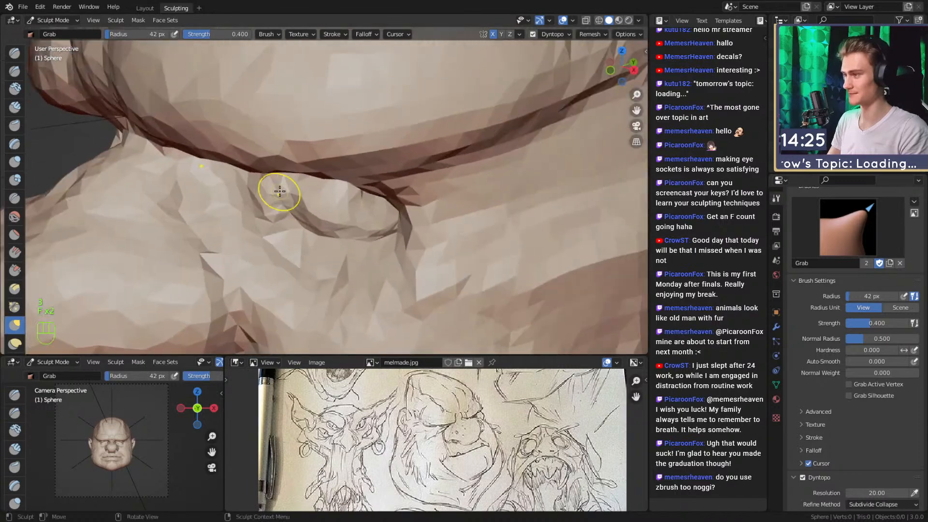
Sculpt the inner eye corner beside the nose bridge with the Clay Strips brush at a 29 px radius.
key("1")
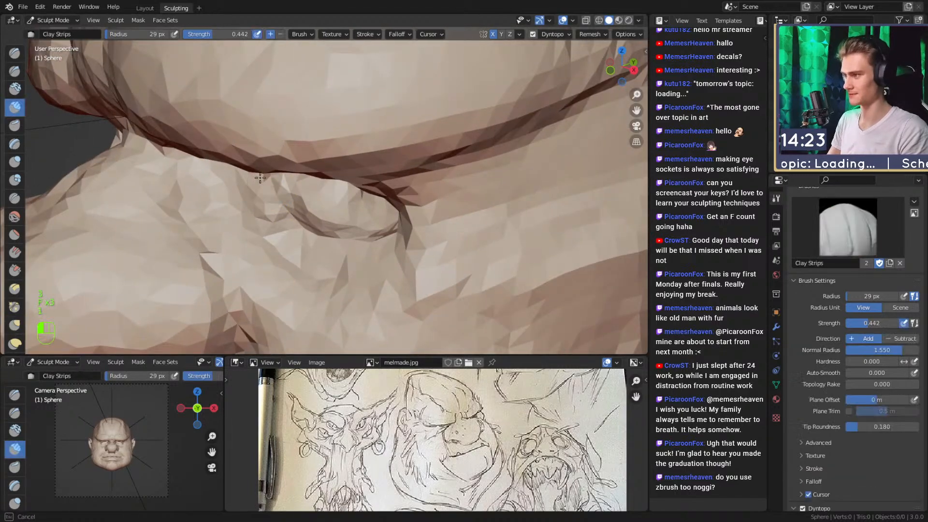
mouse_move(429, 185)
left_mouse_down("alt")
mouse_move(371, 192)
mouse_move(371, 150)
left_mouse_up("alt")
mouse_move(338, 174)
left_mouse_down("alt+shift")
mouse_move(381, 199)
mouse_move(376, 154)
left_mouse_up("alt+shift")
left_click_drag(276, 213, 275, 199, "ctrl")
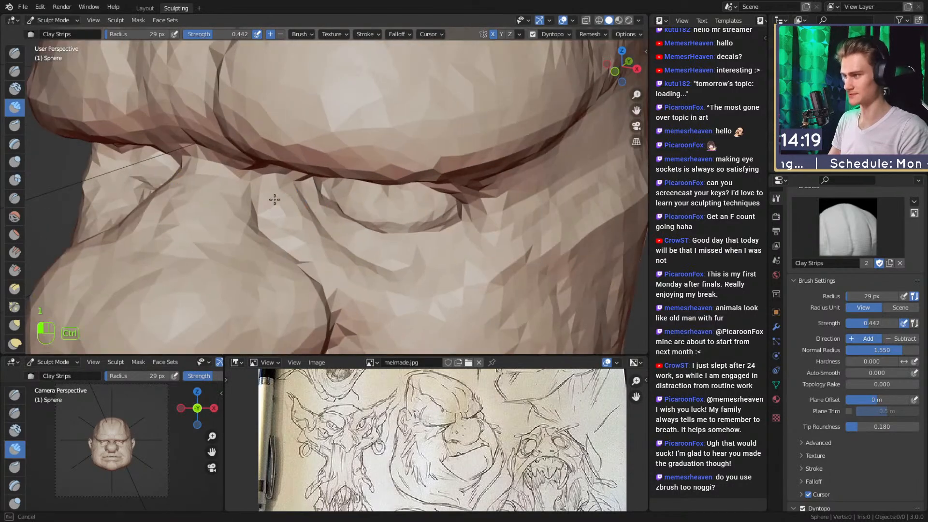
key("f")
left_click(300, 192)
Fill the recess between the upper eyelid and the brow with the Clay Strips brush at a 49 px radius.
left_click_drag(309, 169, 329, 208, "ctrl+alt")
mouse_move(329, 208)
left_mouse_down("alt")
mouse_move(385, 204)
mouse_move(357, 226)
mouse_move(356, 249)
left_mouse_up("alt")
left_click_drag(356, 249, 360, 186, "ctrl+alt")
mouse_move(360, 186)
left_mouse_down("alt")
mouse_move(353, 203)
mouse_move(379, 169)
mouse_move(366, 200)
mouse_move(355, 188)
left_mouse_up("alt")
key("f")
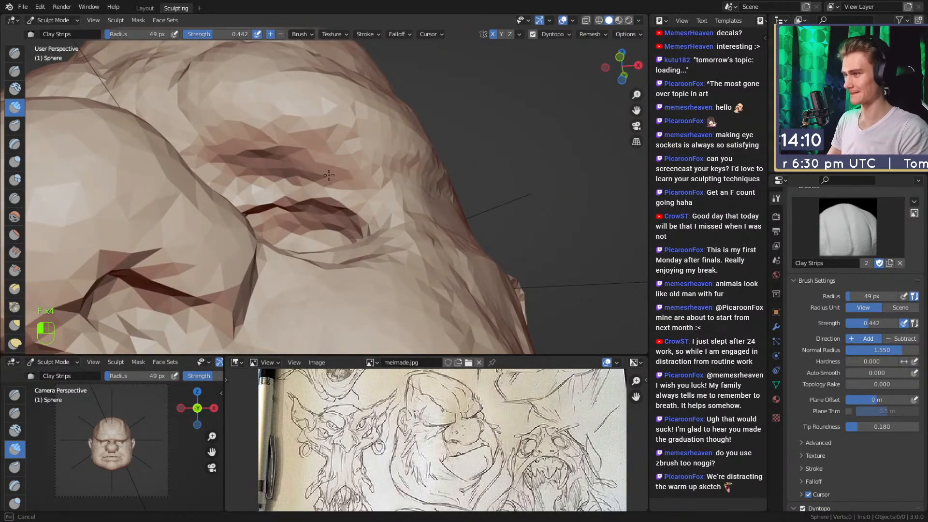
left_click(405, 170)
left_click_drag(405, 170, 369, 191, "alt")
Build up the cheek and temple beside the eye with the Clay Strips brush at a 68 px radius.
key("f")
scroll(336, 195, "down", 6)
middle_click_drag(373, 213, 401, 242, "alt")
left_click_drag(388, 242, 379, 195, "ctrl+alt")
left_click_drag(380, 195, 338, 191, "alt+shift")
left_click_drag(372, 220, 303, 198, "alt")
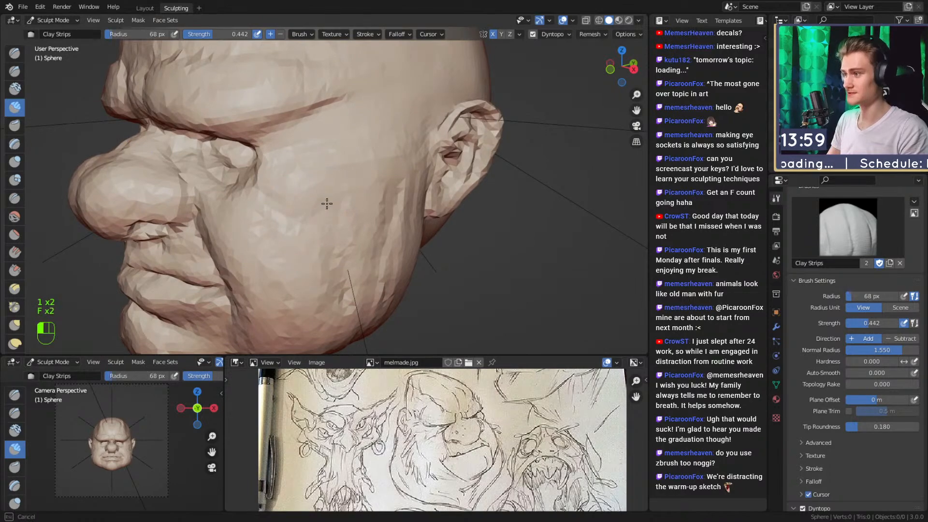
key("f")
left_click(355, 187)
Pull the cheek and side of the face into shape with the Grab brush.
mouse_move(411, 140)
left_mouse_down("alt")
mouse_move(356, 187)
mouse_move(404, 141)
mouse_move(321, 182)
mouse_move(291, 173)
mouse_move(285, 201)
left_mouse_up("alt")
key("3")
key("f")
left_click(306, 182)
key("f")
left_click(268, 177)
mouse_move(285, 200)
left_mouse_down("alt")
mouse_move(348, 182)
mouse_move(401, 189)
mouse_move(405, 196)
mouse_move(331, 232)
mouse_move(335, 221)
mouse_move(303, 203)
mouse_move(377, 215)
left_mouse_up("alt")
key("f")
left_click(396, 198)
Sculpt the cheek surface in front of the ear with the Clay Strips brush at a 69 px radius.
key("1")
key("f")
left_click(324, 217)
left_click_drag(377, 215, 394, 225, "alt+shift")
mouse_move(377, 228)
left_mouse_down("ctrl+alt")
mouse_move(342, 178)
mouse_move(348, 151)
mouse_move(381, 170)
mouse_move(375, 200)
left_mouse_up("ctrl+alt")
key("f")
left_click(348, 186)
key("f")
left_click(375, 164)
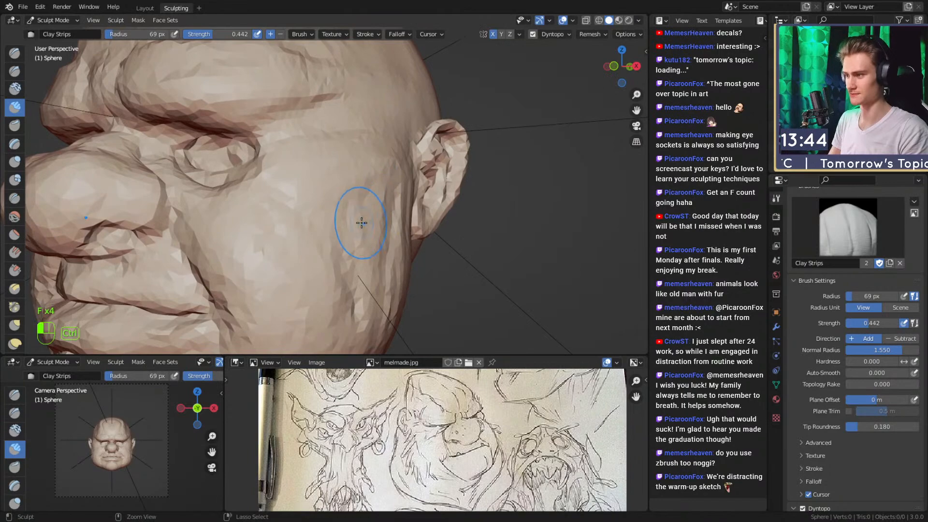
Add form to the jaw and cheek below the ear with the Clay Strips brush at a 44 px radius.
left_click_drag(344, 252, 368, 222, "alt")
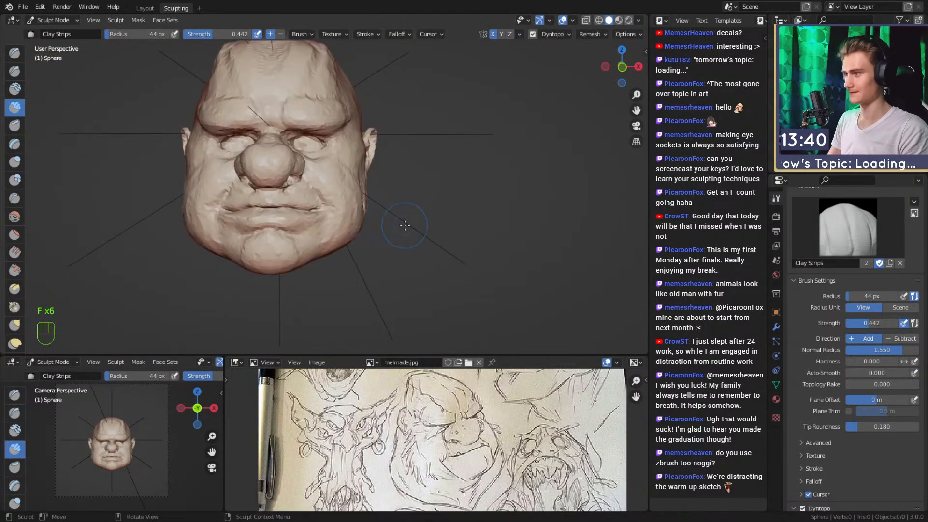
scroll(403, 225, "up", 2)
left_click_drag(420, 198, 351, 228, "alt")
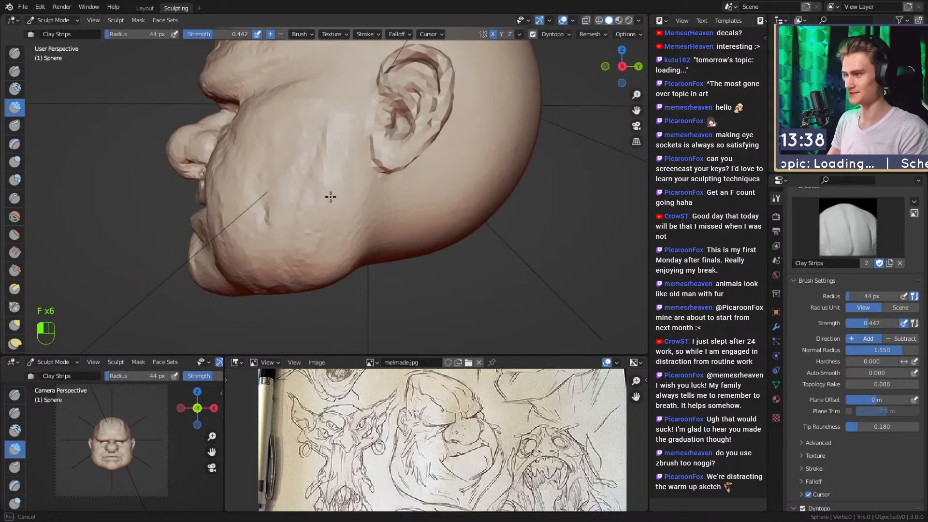
mouse_move(354, 138)
left_mouse_down("alt")
mouse_move(396, 203)
mouse_move(343, 259)
left_mouse_up("alt")
scroll(416, 234, "down", 3)
Adjust the overall outline of the head with the Grab brush, resizing the brush as needed.
mouse_move(343, 259)
left_mouse_down("ctrl+alt")
mouse_move(363, 172)
mouse_move(376, 217)
mouse_move(325, 203)
mouse_move(375, 209)
mouse_move(327, 189)
mouse_move(390, 162)
left_mouse_up("ctrl+alt")
key("3")
key("f")
left_click(346, 203)
mouse_move(389, 162)
left_mouse_down("alt+shift")
mouse_move(378, 174)
mouse_move(390, 201)
mouse_move(370, 184)
mouse_move(360, 194)
mouse_move(291, 162)
left_mouse_up("alt+shift")
key("f")
left_click(397, 195)
mouse_move(291, 162)
left_mouse_down("alt+shift")
mouse_move(298, 172)
mouse_move(328, 155)
mouse_move(305, 180)
mouse_move(294, 168)
mouse_move(361, 234)
mouse_move(271, 184)
mouse_move(350, 129)
mouse_move(376, 189)
mouse_move(340, 158)
left_mouse_up("alt+shift")
key("f")
left_click(346, 155)
key("f")
left_click(374, 159)
Build up the side of the skull above the ear with the Clay Strips brush at a 71 px radius.
key("1")
key("f")
left_click(288, 177)
key("f")
left_click(356, 217)
key("f")
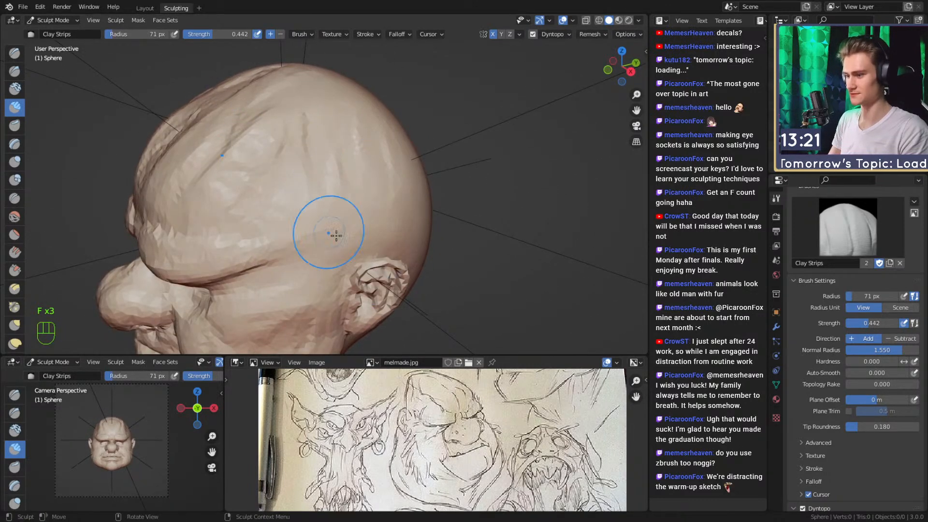
Sculpt broad forms over the back of the skull with the Clay Strips brush at a 71 px radius.
mouse_move(372, 177)
middle_mouse_down()
mouse_move(420, 164)
mouse_move(336, 181)
mouse_move(303, 167)
middle_mouse_up()
left_click(331, 165)
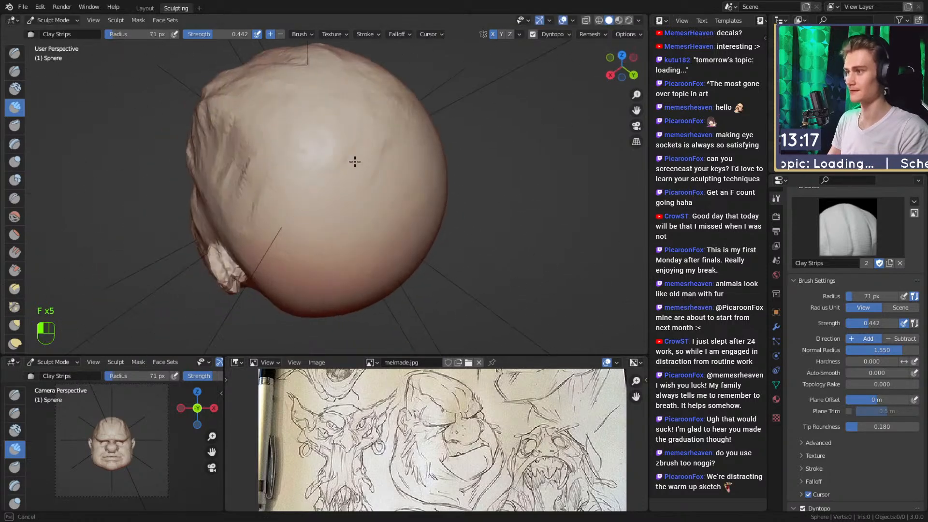
left_click_drag(363, 128, 333, 212)
mouse_move(334, 213)
left_mouse_down("alt+shift")
mouse_move(321, 199)
mouse_move(363, 212)
left_mouse_up("alt+shift")
mouse_move(369, 255)
left_mouse_down("alt")
mouse_move(421, 208)
mouse_move(338, 198)
left_mouse_up("alt")
Paint a mask over the lower back of the head with the Mask brush at strength 1.000 and a 49 px radius.
mouse_move(330, 236)
left_mouse_down("alt")
mouse_move(306, 197)
mouse_move(319, 193)
mouse_move(296, 183)
mouse_move(374, 203)
mouse_move(369, 155)
mouse_move(346, 174)
mouse_move(318, 160)
mouse_move(334, 166)
mouse_move(333, 227)
mouse_move(364, 213)
mouse_move(314, 237)
left_mouse_up("alt")
key("m")
key("shift+f")
left_click(425, 172)
mouse_move(341, 157)
left_mouse_down()
mouse_move(363, 172)
mouse_move(386, 137)
mouse_move(385, 205)
mouse_move(329, 167)
mouse_move(407, 151)
mouse_move(311, 151)
mouse_move(325, 121)
left_mouse_up()
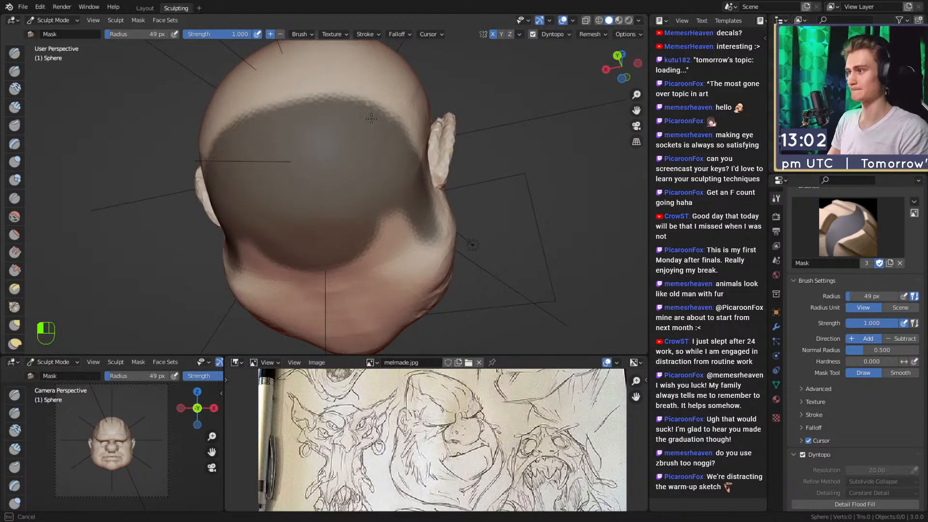
Extend the mask across the nape and the underside of the jaw, tidy its edge, and invert it.
left_click_drag(335, 166, 312, 155, "alt")
mouse_move(420, 186)
left_mouse_down()
mouse_move(432, 239)
mouse_move(377, 166)
left_mouse_up()
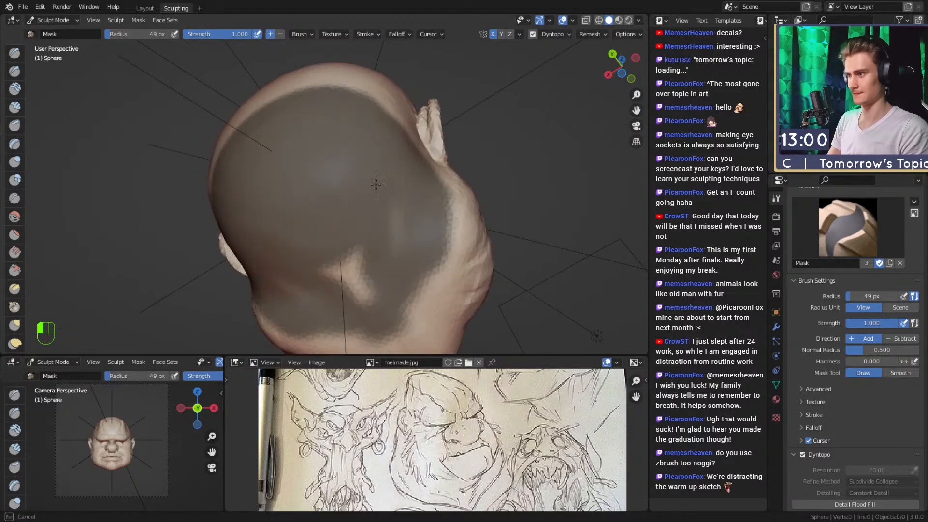
left_click_drag(289, 237, 246, 93, "alt")
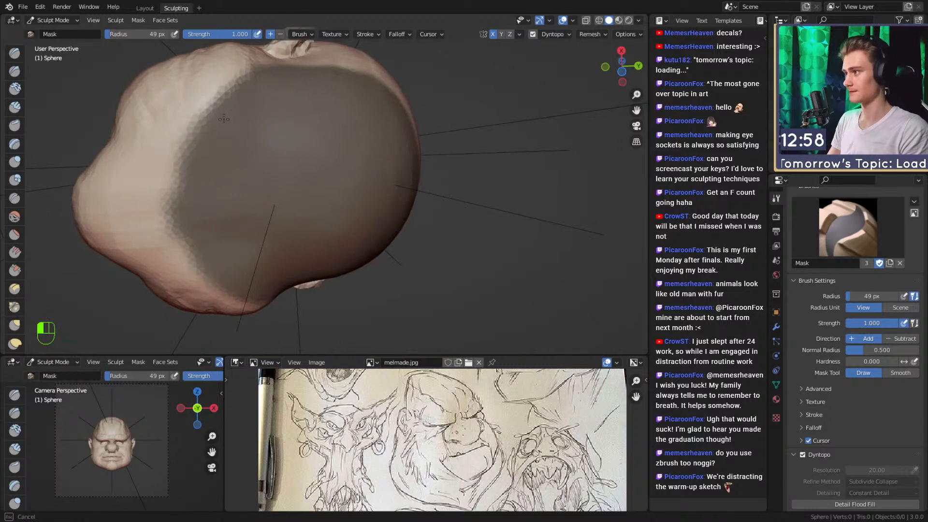
left_click_drag(226, 164, 253, 191, "alt")
left_click_drag(220, 133, 195, 237, "ctrl")
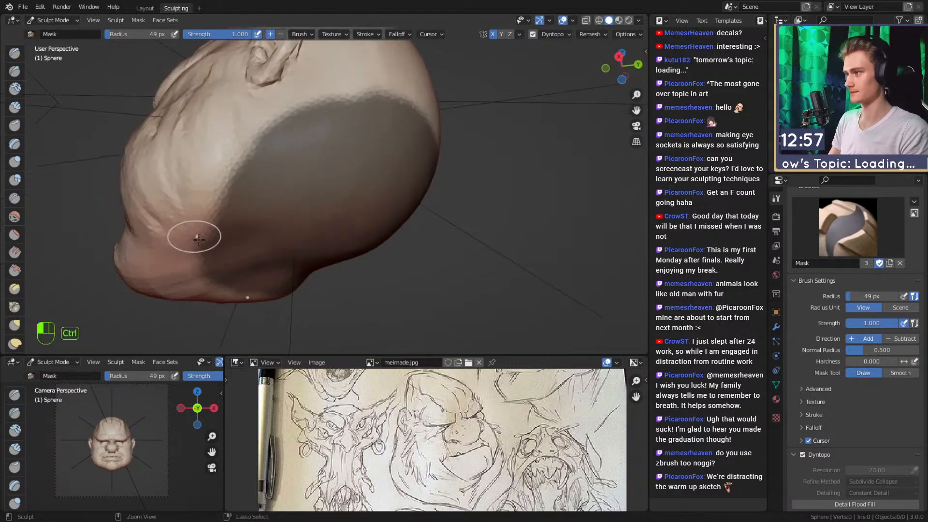
key("ctrl+8")
key("ctrl+i")
Pull the unmasked underside of the head downward into a neck with a very large Snake Hook brush.
key("6")
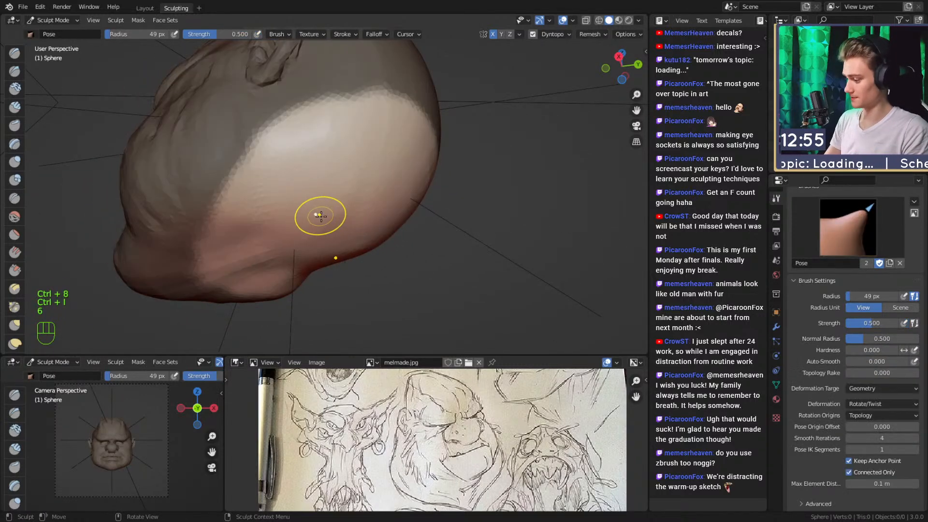
key("5")
key("f")
left_click(416, 213)
mouse_move(406, 217)
left_mouse_down("ctrl+alt")
mouse_move(391, 290)
mouse_move(346, 253)
left_mouse_up("ctrl+alt")
key("f")
key("f")
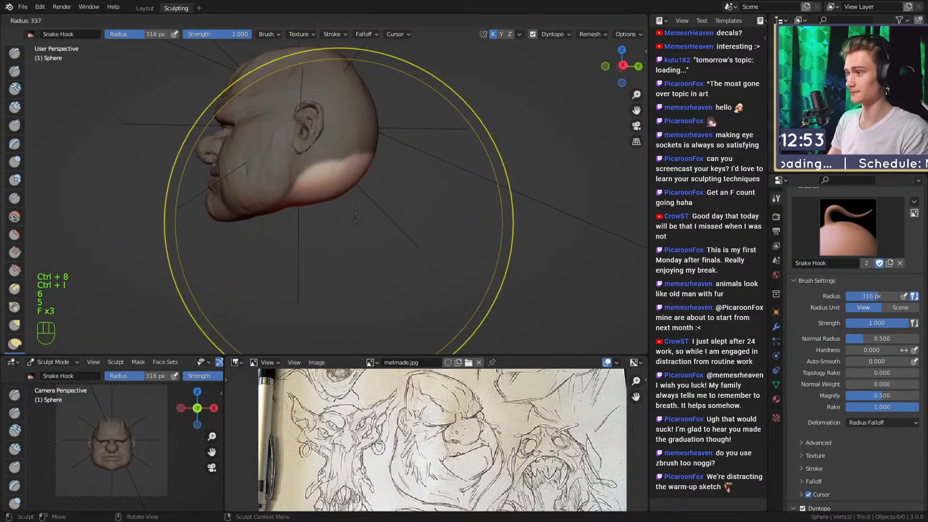
left_click(343, 219)
left_click_drag(343, 219, 327, 230)
left_click_drag(319, 266, 316, 276)
left_click_drag(339, 228, 343, 243)
middle_click_drag(270, 246, 365, 244, "alt")
Lengthen and smooth the neck with the Snake Hook brush at a 191 px radius.
key("f")
key("f")
left_click(356, 283)
middle_click_drag(356, 284, 385, 245, "alt")
left_click_drag(381, 261, 290, 247, "shift")
left_click_drag(364, 215, 431, 223, "alt")
key("f")
left_click(435, 226)
left_click_drag(297, 233, 362, 239, "alt")
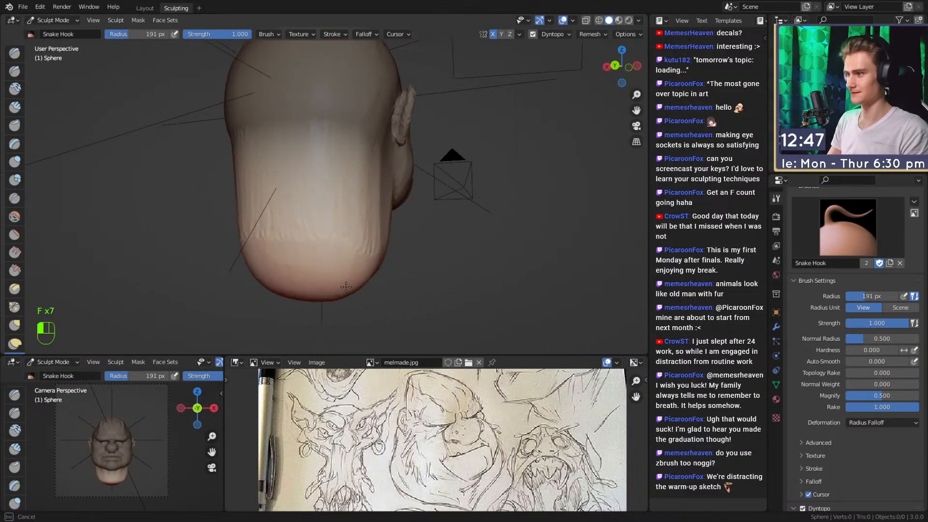
Flare the base of the neck outward into shoulders with the Snake Hook brush at a 192 px radius.
mouse_move(460, 271)
left_mouse_down("alt")
mouse_move(493, 259)
mouse_move(434, 261)
mouse_move(479, 256)
mouse_move(454, 251)
mouse_move(522, 268)
left_mouse_up("alt")
scroll(434, 261, "up", 2)
mouse_move(405, 281)
left_mouse_down("alt+shift")
mouse_move(397, 216)
mouse_move(575, 242)
left_mouse_up("alt+shift")
key("f")
left_click(541, 243)
mouse_move(498, 249)
left_mouse_down("alt")
mouse_move(440, 235)
mouse_move(324, 244)
mouse_move(391, 238)
left_mouse_up("alt")
key("f")
left_click(428, 246)
key("f")
left_click(408, 238)
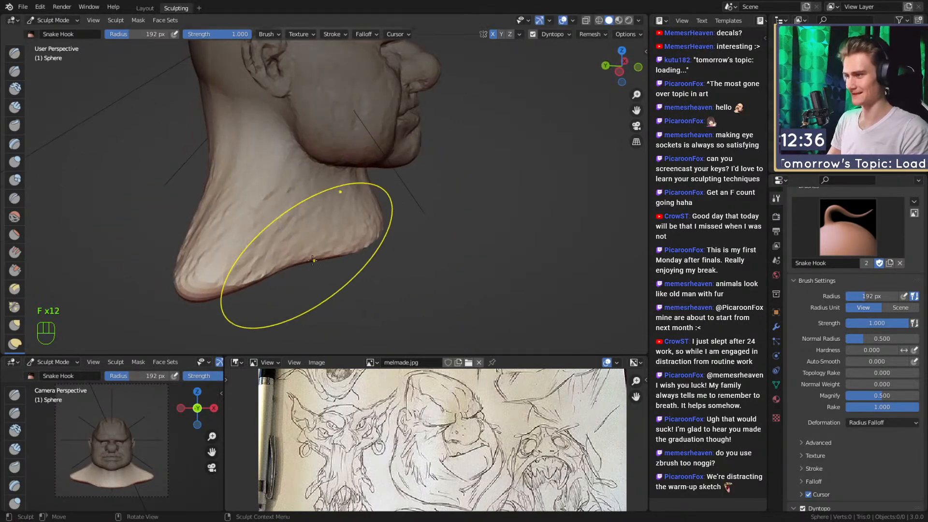
Shape the chest and lower edge of the bust with the Snake Hook brush at a 146 px radius.
left_click_drag(369, 274, 293, 278, "alt")
mouse_move(338, 164)
left_mouse_down("alt")
mouse_move(385, 170)
mouse_move(360, 218)
mouse_move(362, 248)
left_mouse_up("alt")
key("f")
left_click(359, 238)
mouse_move(319, 232)
left_mouse_down("alt+shift")
mouse_move(375, 255)
mouse_move(373, 275)
left_mouse_up("alt+shift")
key("f")
left_click(359, 275)
left_click_drag(221, 275, 428, 227)
Pull the upper back and underside of the bust into shape with a resized Snake Hook brush.
key("f")
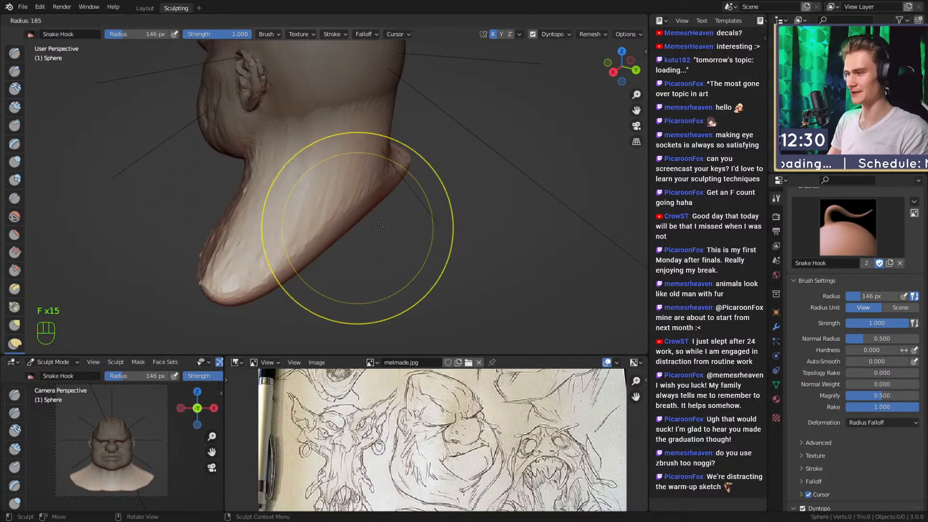
key("f")
mouse_move(378, 268)
left_mouse_down()
mouse_move(405, 237)
mouse_move(375, 236)
mouse_move(382, 212)
mouse_move(360, 207)
mouse_move(364, 213)
left_mouse_up()
left_click(437, 257)
key("f")
left_click(334, 233)
key("f")
left_click(471, 207)
Refine the slope from the neck to the shoulders with the Snake Hook brush at varying sizes.
mouse_move(373, 216)
left_mouse_down("alt+shift")
mouse_move(373, 205)
mouse_move(251, 220)
mouse_move(282, 231)
mouse_move(428, 209)
mouse_move(382, 206)
left_mouse_up("alt+shift")
key("f")
left_click(466, 240)
key("f")
left_click(275, 200)
key("f")
left_click(400, 203)
left_click_drag(379, 204, 376, 164, "ctrl+alt")
left_click_drag(376, 167, 377, 157, "alt+shift")
key("f")
left_click(379, 164)
Adjust the neck and chest beneath the chin with the Snake Hook brush.
mouse_move(380, 203)
left_mouse_down("alt")
mouse_move(381, 186)
mouse_move(383, 206)
left_mouse_up("alt")
key("f")
left_click(384, 197)
left_click_drag(388, 168, 394, 163)
key("f")
left_click(395, 150)
left_click_drag(396, 145, 371, 195, "alt")
key("f")
left_click(365, 189)
mouse_move(371, 195)
left_mouse_down("alt")
mouse_move(481, 176)
mouse_move(479, 211)
mouse_move(375, 190)
left_mouse_up("alt")
key("f")
left_click(439, 211)
Clear the mask on the head and sculpt the neck beneath the jaw with the Crease brush at a 90 px radius.
key("1")
mouse_move(303, 220)
left_mouse_down("alt")
mouse_move(338, 226)
mouse_move(330, 193)
mouse_move(338, 207)
left_mouse_up("alt")
key("alt+m")
left_click_drag(339, 206, 346, 186, "ctrl+alt")
key("2")
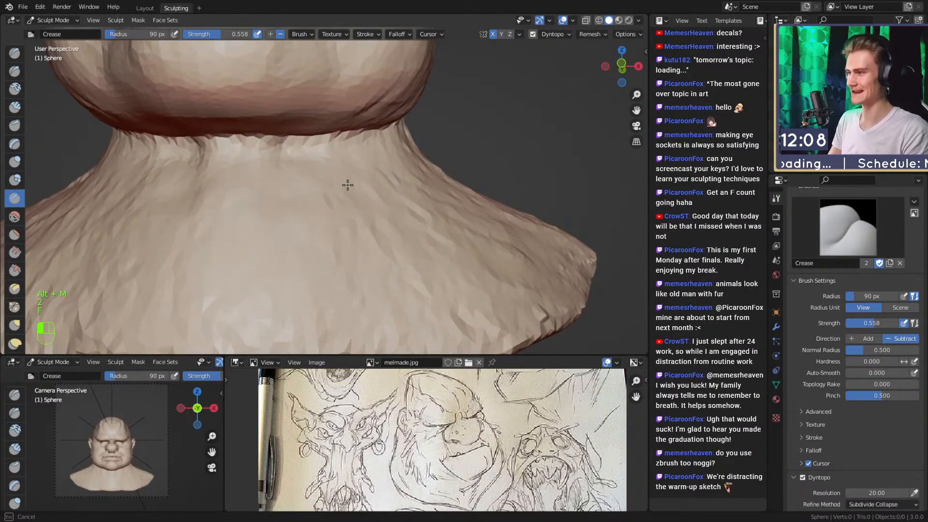
mouse_move(353, 187)
left_mouse_down("alt")
mouse_move(339, 230)
mouse_move(358, 129)
mouse_move(339, 166)
mouse_move(373, 245)
mouse_move(196, 217)
left_mouse_up("alt")
Reshape the neck and shoulder contours with the Snake Hook brush at varying sizes.
key("1")
key("f")
key("3")
mouse_move(363, 116)
left_mouse_down("alt+shift")
mouse_move(367, 197)
mouse_move(291, 82)
mouse_move(270, 176)
mouse_move(208, 188)
left_mouse_up("alt+shift")
key("f")
left_click(269, 186)
key("f")
left_click(212, 196)
key("f")
left_click(317, 182)
left_click_drag(317, 182, 319, 173)
mouse_move(320, 177)
left_mouse_down("alt")
mouse_move(362, 239)
mouse_move(457, 241)
mouse_move(418, 234)
mouse_move(321, 269)
mouse_move(287, 269)
mouse_move(353, 172)
left_mouse_up("alt")
key("f")
left_click(367, 233)
Build up the muscle running from the back of the neck to the shoulder with Clay Strips at a 64 px radius.
key("1")
key("f")
left_click(382, 227)
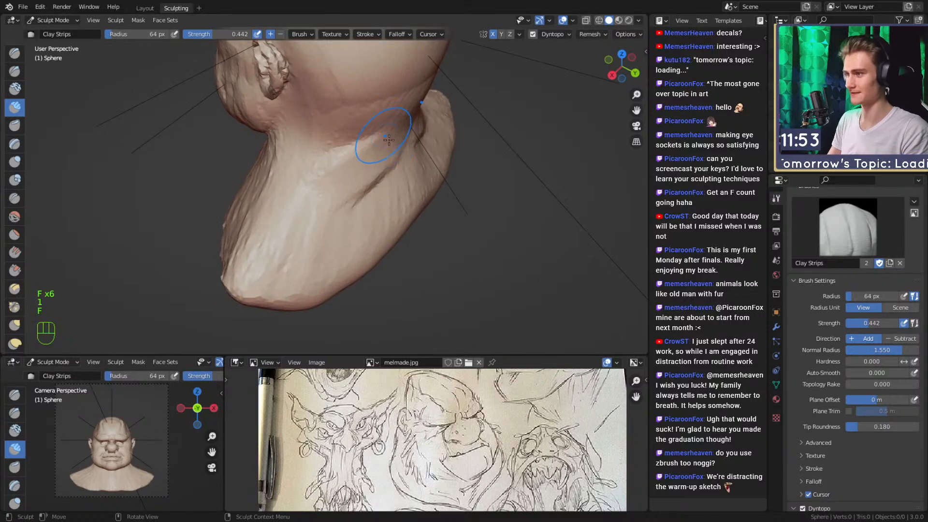
left_click_drag(384, 136, 349, 126, "alt")
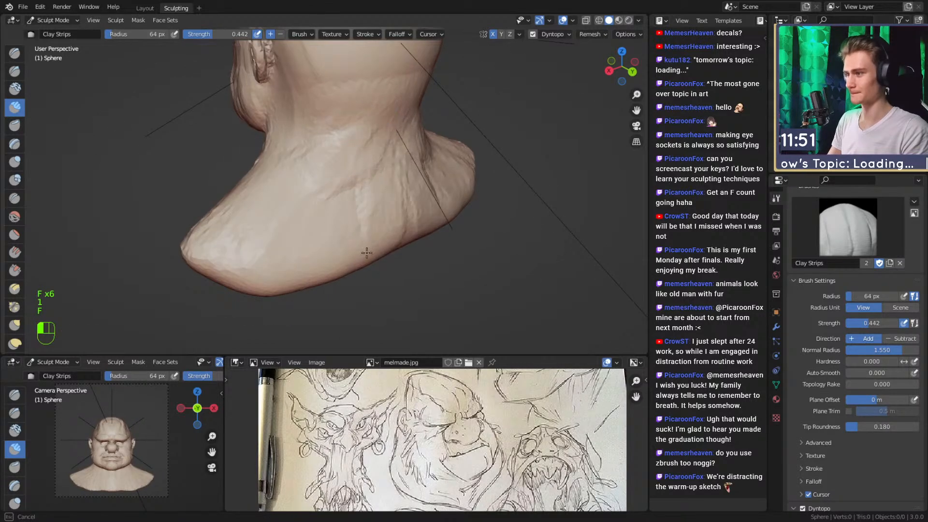
left_click_drag(284, 252, 355, 228, "alt")
key("f")
left_click(341, 231)
Add volume across the upper back and shoulders with a resized Clay Strips brush.
left_click_drag(397, 191, 356, 178, "alt")
key("f")
left_click(330, 155)
key("f")
left_click(286, 218)
left_click_drag(364, 251, 365, 261)
left_click_drag(337, 231, 378, 242, "alt")
Carve into the shoulder area with the Clay Strips brush in subtract direction.
key("f")
left_click(360, 222)
left_click_drag(357, 218, 353, 228, "ctrl")
left_click_drag(420, 242, 437, 267, "ctrl")
Build up the side of the neck and the shoulder with Clay Strips at a 46 px radius.
mouse_move(439, 269)
left_mouse_down("alt")
mouse_move(381, 224)
mouse_move(393, 215)
mouse_move(355, 226)
left_mouse_up("alt")
key("f")
left_click(388, 214)
mouse_move(344, 169)
left_mouse_down()
mouse_move(329, 203)
mouse_move(388, 236)
mouse_move(326, 225)
left_mouse_up()
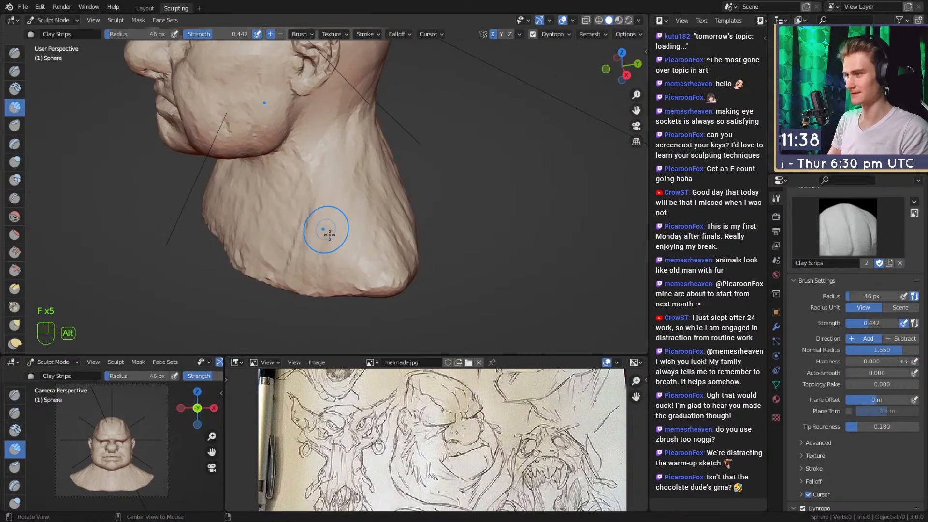
mouse_move(387, 269)
left_mouse_down("alt")
mouse_move(439, 189)
mouse_move(360, 255)
mouse_move(319, 165)
left_mouse_up("alt")
left_click_drag(342, 215, 141, 148, "alt")
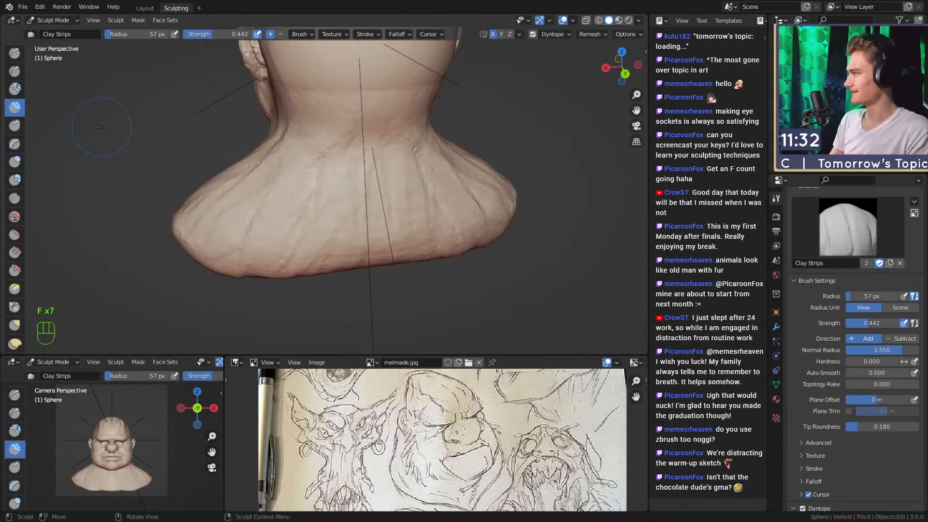
Adjust the bust's silhouette with the Snake Hook brush at different sizes.
key("3")
mouse_move(227, 242)
left_mouse_down("alt")
mouse_move(406, 213)
mouse_move(352, 211)
mouse_move(350, 184)
mouse_move(323, 217)
mouse_move(316, 183)
mouse_move(326, 198)
left_mouse_up("alt")
key("f")
left_click(420, 191)
key("f")
left_click(428, 192)
Define the transition between jaw and neck with a resized Crease brush.
key("2")
key("f")
left_click(292, 205)
mouse_move(326, 198)
left_mouse_down("alt")
mouse_move(309, 191)
mouse_move(289, 155)
mouse_move(324, 199)
left_mouse_up("alt")
Start a fat fold on the neck below the jaw with Clay Strips at a 55 px radius.
key("1")
mouse_move(324, 198)
left_mouse_down("alt")
mouse_move(297, 192)
mouse_move(333, 169)
mouse_move(352, 174)
left_mouse_up("alt")
key("f")
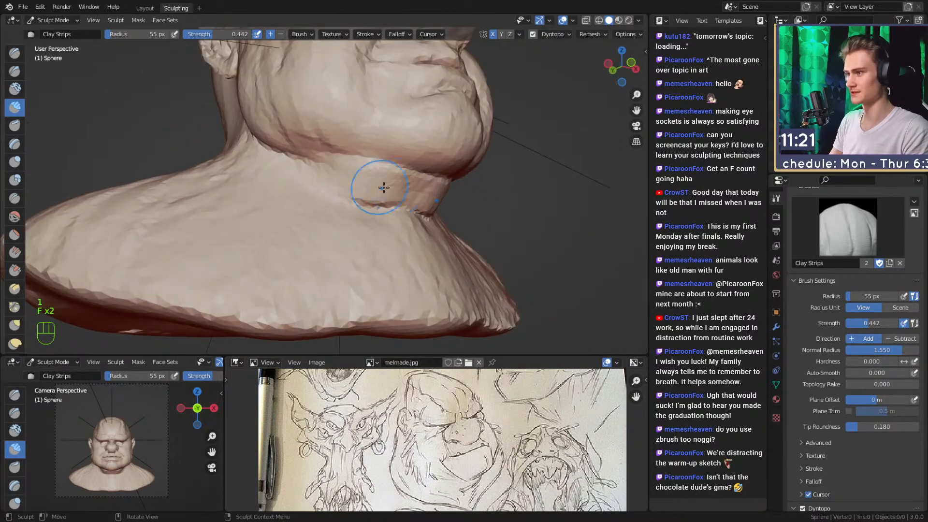
left_click_drag(321, 163, 305, 159)
Extend the fold beneath the chin along the jaw with Clay Strips at a 40 px radius.
left_click_drag(304, 160, 332, 172, "alt")
key("f")
left_click(347, 177)
mouse_move(349, 178)
left_mouse_down()
mouse_move(362, 184)
mouse_move(316, 173)
left_mouse_up()
key("f")
left_click(319, 177)
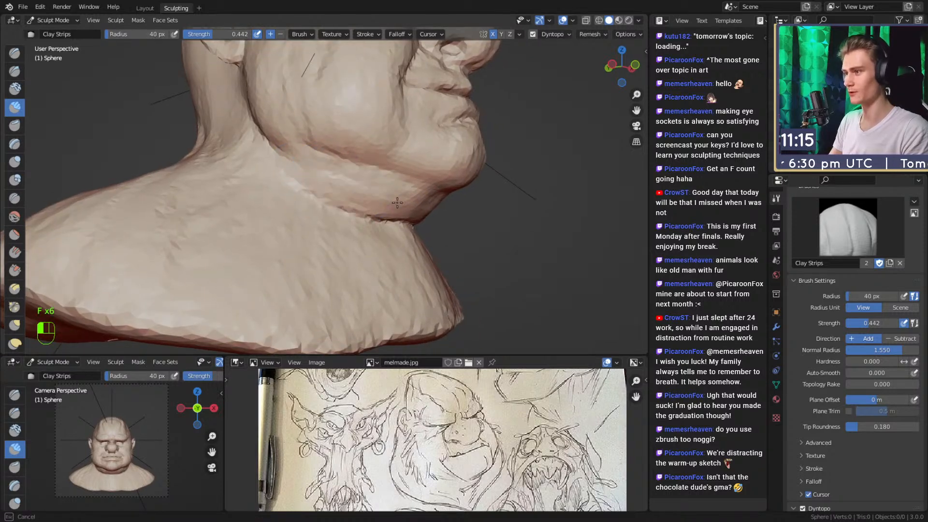
Refine the double-chin fold around the side of the neck with a resized Clay Strips brush.
left_click_drag(416, 194, 350, 186, "alt")
key("f")
left_click(345, 185)
left_click_drag(273, 203, 295, 228, "alt")
key("f")
left_click_drag(363, 189, 366, 193)
Thicken the front of the double chin with Clay Strips, reducing the brush radius to 26 px.
left_click_drag(369, 196, 332, 198, "alt")
key("f")
left_click(319, 197)
mouse_move(320, 195)
left_mouse_down()
mouse_move(372, 181)
mouse_move(404, 190)
mouse_move(387, 174)
mouse_move(374, 177)
mouse_move(306, 209)
left_mouse_up()
key("f")
left_click(367, 162)
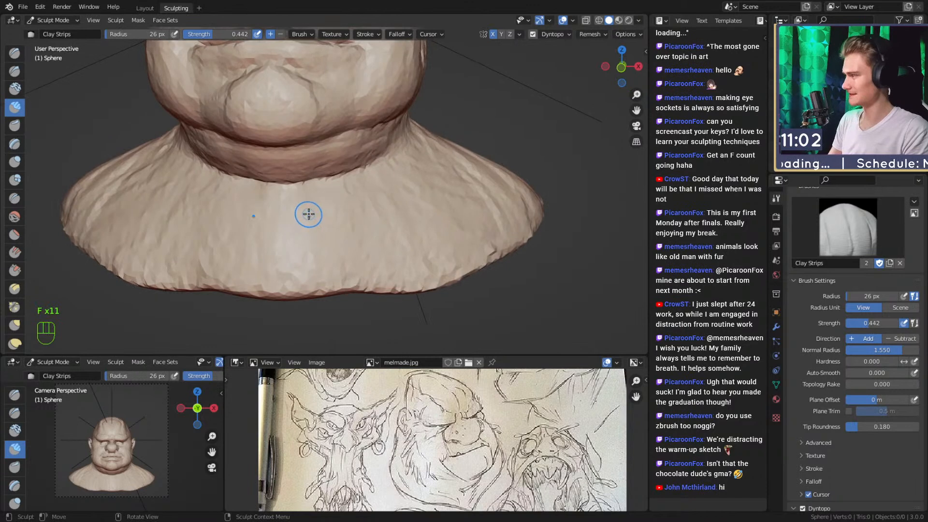
Crease beneath the double chin and build a second neck fold below it with Clay Strips at 47 px.
key("2")
key("f")
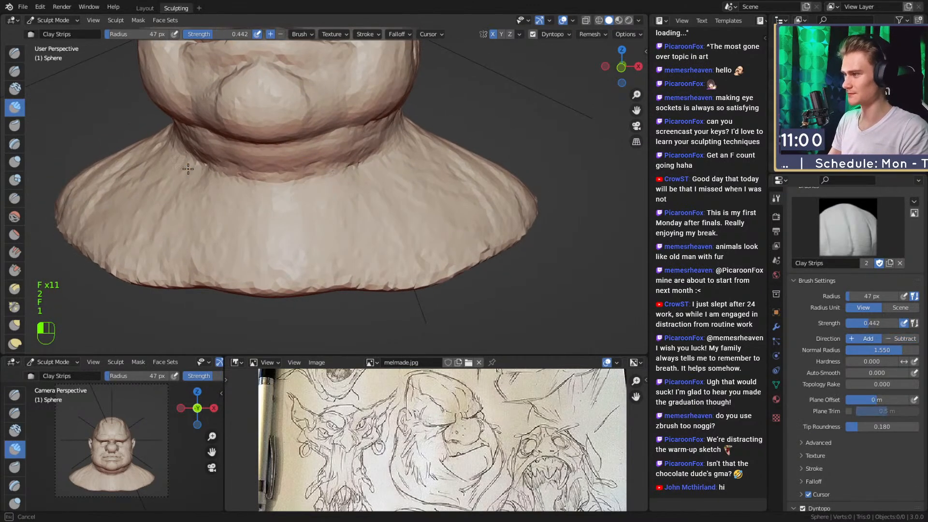
middle_click_drag(204, 172, 301, 207)
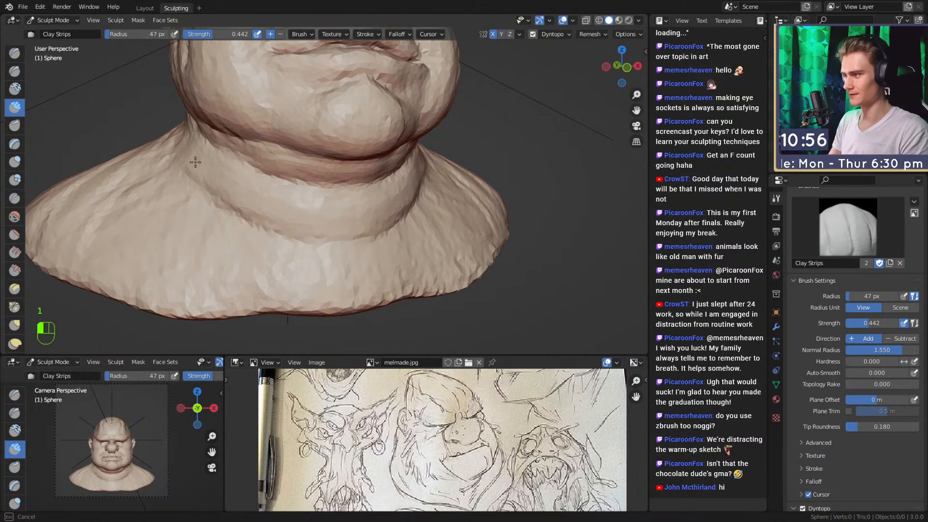
mouse_move(273, 172)
middle_mouse_down("ctrl")
mouse_move(340, 221)
mouse_move(338, 191)
middle_mouse_up("ctrl")
Shape the side of the second neck fold with Clay Strips at a 36 px radius.
key("f")
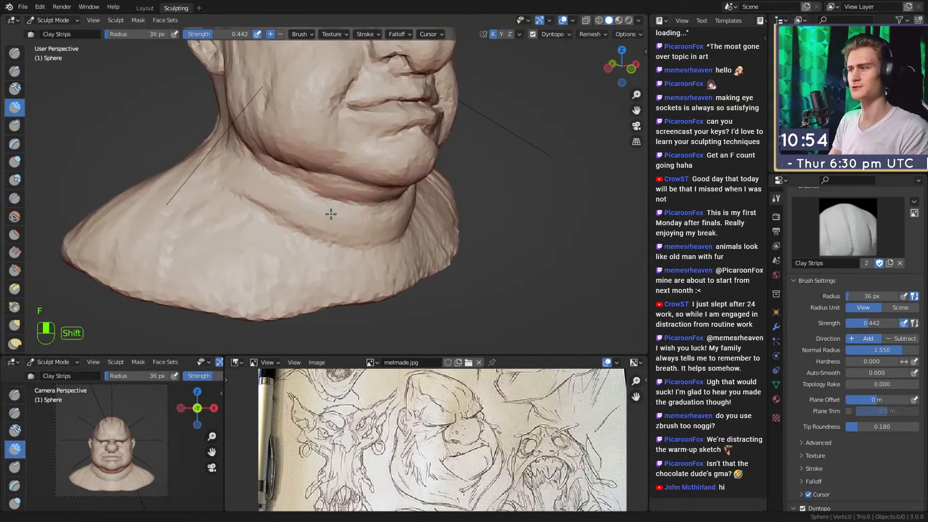
left_click(329, 216)
middle_click_drag(285, 215, 307, 219)
mouse_move(261, 187)
middle_mouse_down("shift")
mouse_move(302, 172)
mouse_move(325, 187)
mouse_move(317, 211)
mouse_move(343, 203)
middle_mouse_up("shift")
Smoothly extend the second neck fold toward the chest with Clay Strips at a 47 px radius.
key("f")
left_click(303, 172)
left_click_drag(351, 188, 380, 174)
middle_click_drag(385, 181, 316, 191)
mouse_move(317, 190)
middle_mouse_down("ctrl")
mouse_move(324, 227)
mouse_move(396, 246)
mouse_move(395, 220)
middle_mouse_up("ctrl")
middle_click_drag(394, 225, 376, 219, "shift")
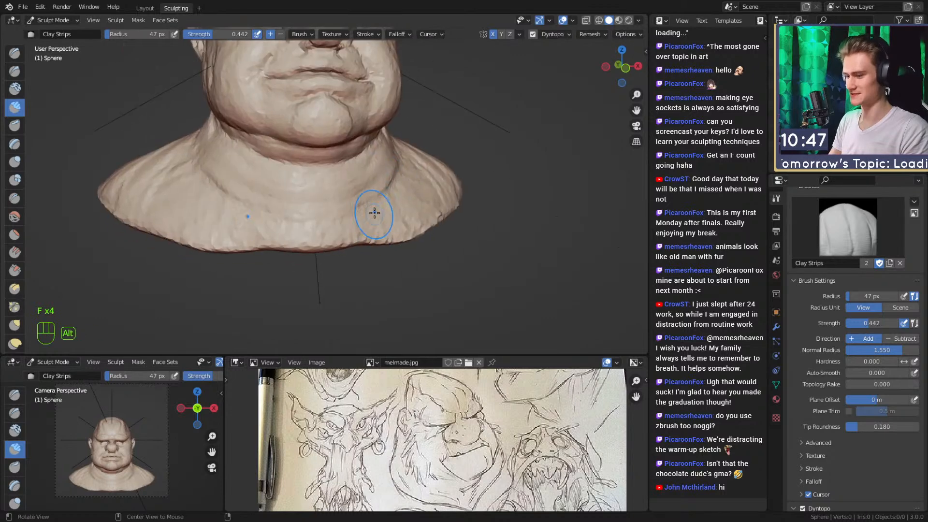
Cut a V-shaped crease along the lower edge of the neck fold with the Crease brush at 31 px.
key("2")
scroll(376, 215, "up", 2)
key("f")
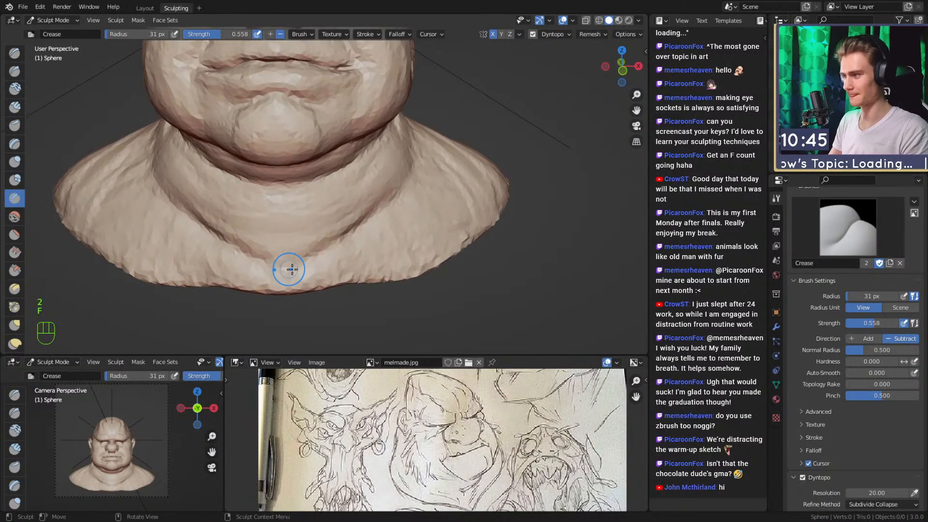
mouse_move(423, 167)
left_mouse_down("alt")
mouse_move(377, 173)
mouse_move(355, 188)
left_mouse_up("alt")
mouse_move(360, 189)
left_mouse_down("alt+shift")
mouse_move(357, 203)
mouse_move(404, 208)
left_mouse_up("alt+shift")
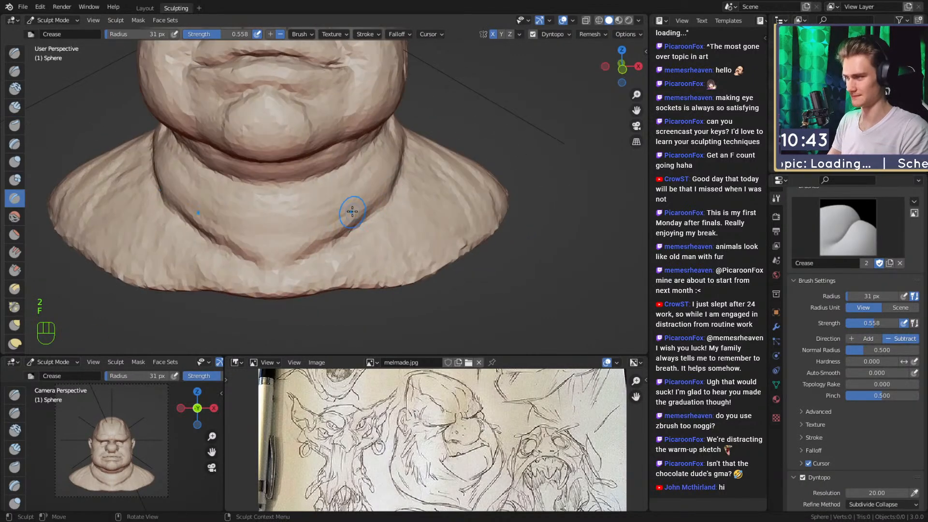
Fill out the lower neck fold with Clay Strips at a 53 px radius.
key("1")
key("f")
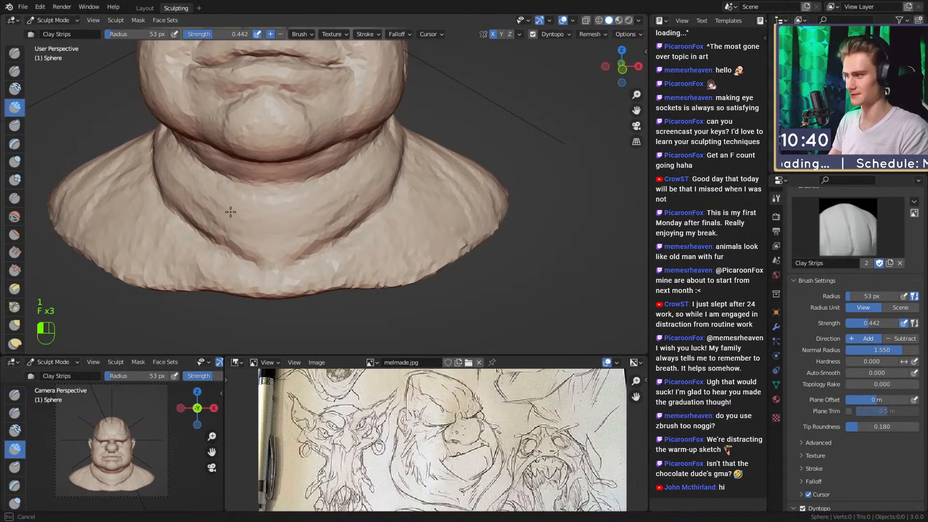
mouse_move(173, 169)
left_mouse_down("alt")
mouse_move(381, 195)
mouse_move(338, 201)
mouse_move(335, 212)
mouse_move(332, 201)
mouse_move(358, 193)
mouse_move(348, 201)
mouse_move(435, 202)
mouse_move(365, 210)
mouse_move(353, 191)
left_mouse_up("alt")
Sharpen the creases between the neck folds using the Crease brush with adjusted radius and strength.
key("2")
key("f")
left_click(339, 185)
key("shift+f")
left_click(315, 205)
Carve along the side of the neck folds with Clay Strips in subtract direction at a 37 px radius.
key("1")
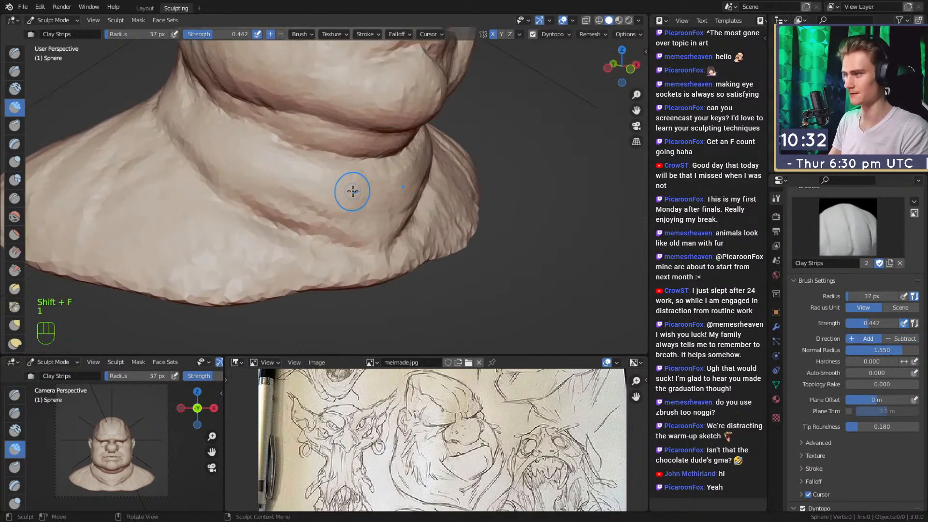
left_click_drag(234, 137, 271, 146, "ctrl")
mouse_move(350, 147)
left_mouse_down("ctrl+alt")
mouse_move(356, 174)
mouse_move(294, 187)
mouse_move(269, 209)
left_mouse_up("ctrl+alt")
mouse_move(293, 157)
left_mouse_down("alt+shift")
mouse_move(314, 221)
mouse_move(322, 198)
left_mouse_up("alt+shift")
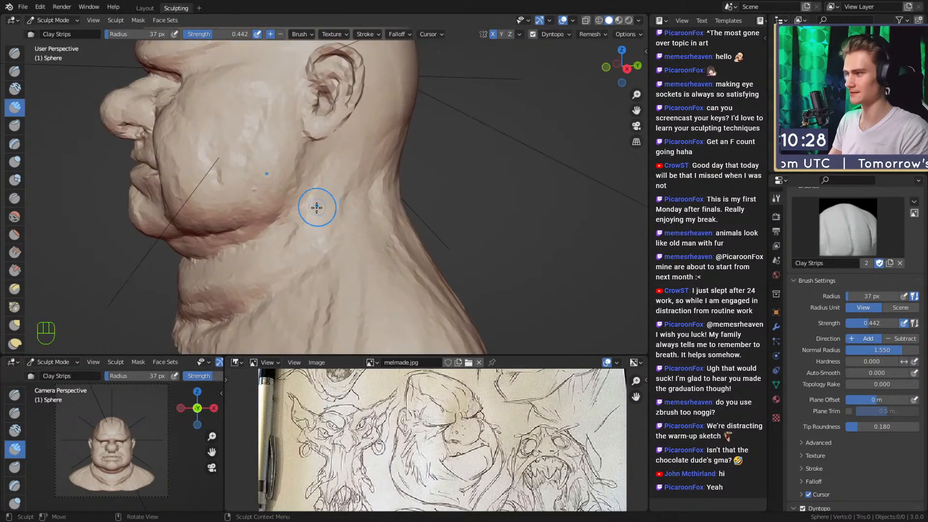
Build up the side of the neck below the ear with Clay Strips, starting at a 75 px radius.
left_click_drag(362, 137, 314, 164, "alt")
key("f")
left_click(299, 181)
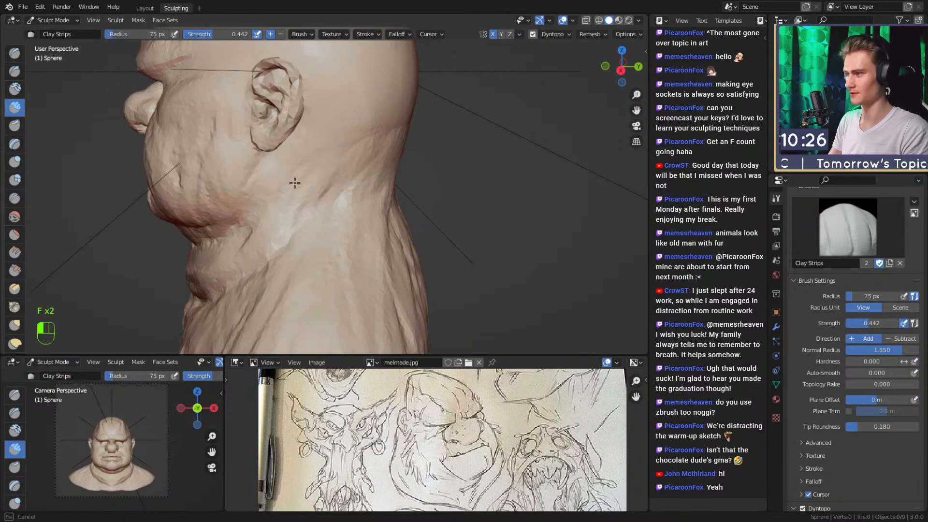
left_click_drag(285, 234, 343, 237, "alt")
left_click_drag(333, 203, 336, 227, "ctrl+alt")
mouse_move(335, 227)
left_mouse_down("alt")
mouse_move(382, 230)
mouse_move(355, 170)
left_mouse_up("alt")
key("f")
left_click(371, 231)
mouse_move(355, 170)
left_mouse_down("alt")
mouse_move(346, 177)
mouse_move(328, 162)
left_mouse_up("alt")
left_click_drag(328, 162, 324, 213, "alt+shift")
left_click_drag(324, 213, 334, 237, "alt")
mouse_move(333, 237)
left_mouse_down("ctrl+alt")
mouse_move(328, 220)
mouse_move(278, 242)
left_mouse_up("ctrl+alt")
Adjust the folds under the chin with the Grab and Clay Strips brushes, undoing the last two strokes.
key("3")
left_click_drag(364, 225, 377, 210, "alt")
mouse_move(360, 226)
left_mouse_down()
mouse_move(352, 216)
mouse_move(341, 232)
left_mouse_up()
key("f")
key("1")
left_click(362, 211)
key("f")
left_click(328, 207)
key("f")
left_click(392, 209)
key("ctrl+z")
key("ctrl+z")
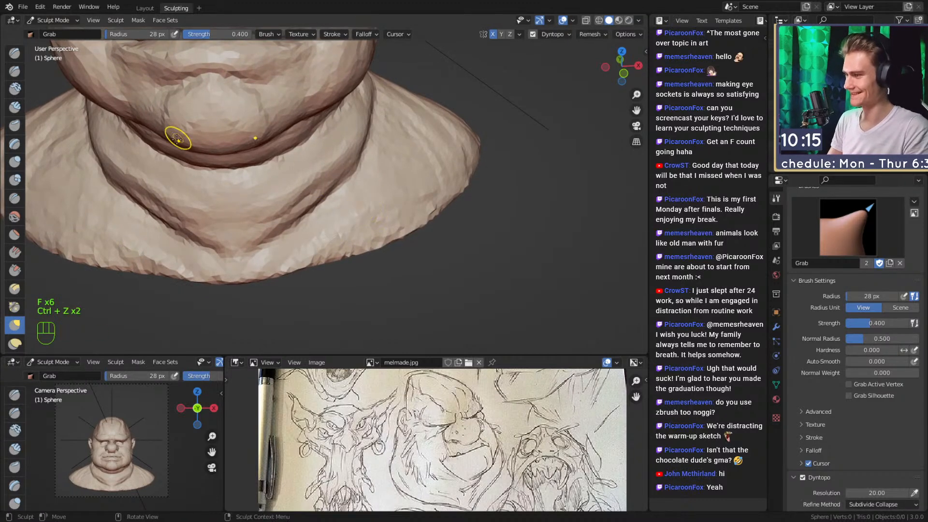
Add volume to the front of the lower neck folds with Clay Strips.
key("1")
mouse_move(306, 252)
left_mouse_down()
mouse_move(409, 183)
mouse_move(391, 179)
left_mouse_up()
mouse_move(346, 225)
left_mouse_down()
mouse_move(449, 164)
mouse_move(295, 252)
left_mouse_up()
middle_click_drag(450, 184, 343, 222, "alt")
key("f")
left_click(353, 222)
left_click_drag(290, 237, 215, 253)
mouse_move(334, 212)
middle_mouse_down("alt")
mouse_move(285, 290)
mouse_move(318, 232)
middle_mouse_up("alt")
Reshape the lower neck fold with the Grab brush at adjusted radii.
key("3")
key("f")
left_click(300, 286)
key("f")
left_click(331, 232)
key("f")
key("f")
mouse_move(383, 250)
left_mouse_down()
mouse_move(400, 253)
mouse_move(404, 243)
left_mouse_up()
Rework the side of the neck with Clay Strips at adjusted radii.
key("1")
key("f")
left_click(319, 236)
mouse_move(303, 232)
left_mouse_down("alt")
mouse_move(305, 246)
mouse_move(400, 133)
mouse_move(409, 169)
left_mouse_up("alt")
left_click_drag(382, 184, 314, 219, "alt")
key("f")
left_click(330, 204)
key("f")
left_click(307, 222)
Build up the shoulder and the side of the neck with Clay Strips at a 66 px radius.
left_click_drag(317, 183, 327, 166, "alt")
left_click_drag(352, 145, 340, 187)
left_click_drag(349, 191, 321, 194, "alt")
left_click_drag(365, 159, 297, 151, "alt")
mouse_move(297, 150)
left_mouse_down("alt+shift")
mouse_move(356, 134)
mouse_move(327, 158)
left_mouse_up("alt+shift")
left_click_drag(329, 164, 338, 185)
mouse_move(343, 184)
left_mouse_down("alt")
mouse_move(413, 177)
mouse_move(358, 185)
mouse_move(323, 208)
left_mouse_up("alt")
left_click_drag(310, 213, 294, 228)
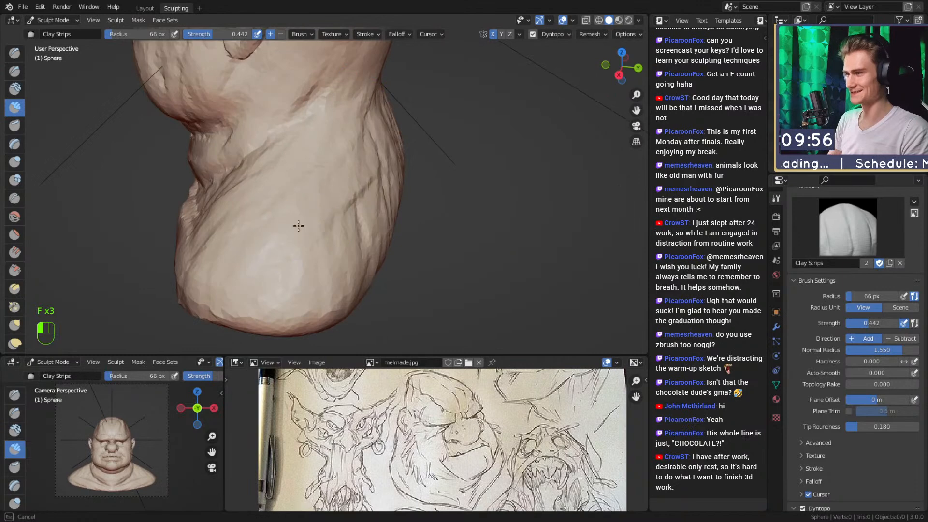
Add muscle forms down the upper back below the neck with Clay Strips at a 30 px radius.
left_click_drag(344, 270, 278, 259, "alt")
mouse_move(278, 259)
left_mouse_down("alt+shift")
mouse_move(329, 201)
mouse_move(334, 214)
left_mouse_up("alt+shift")
key("f")
left_click(342, 168)
left_click_drag(387, 138, 333, 171, "alt")
key("f")
left_click(335, 171)
left_click_drag(317, 178, 313, 195)
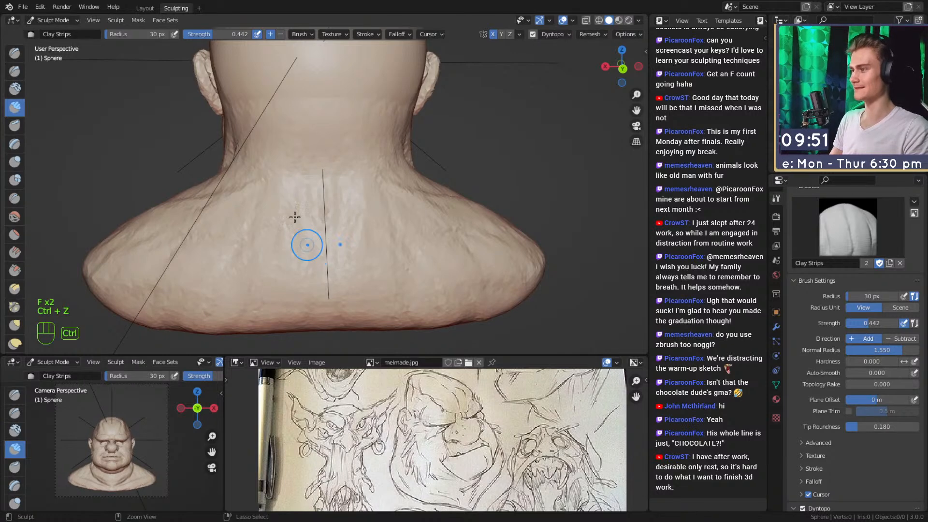
Carve a groove beside the spine at the base of the neck with Clay Strips and smooth the area.
left_click_drag(335, 188, 333, 202, "ctrl")
key("f")
left_click(319, 208)
mouse_move(306, 208)
left_mouse_down("shift")
mouse_move(303, 235)
mouse_move(332, 214)
left_mouse_up("shift")
key("f")
left_click(306, 256)
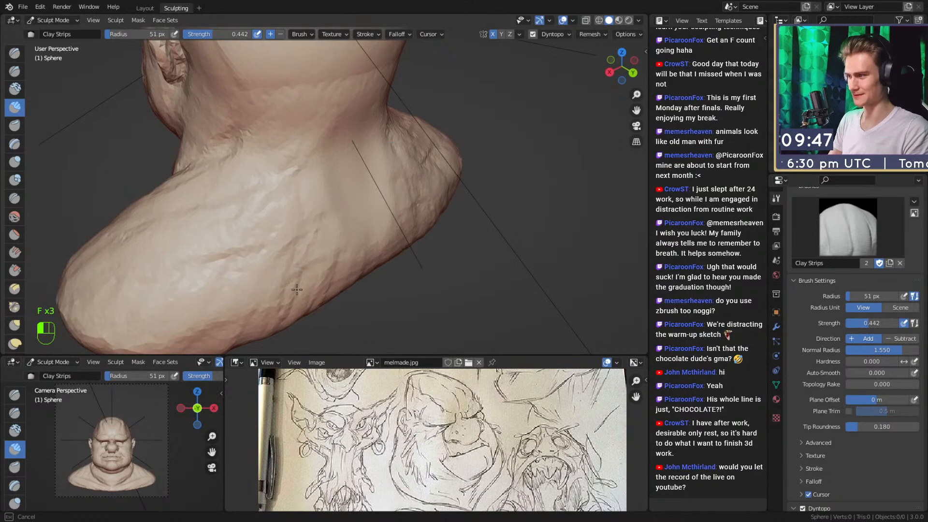
Refine the upper back and shoulder-blade forms with Clay Strips, adjusting the brush radius.
mouse_move(255, 234)
left_mouse_down("alt")
mouse_move(276, 184)
mouse_move(316, 146)
left_mouse_up("alt")
mouse_move(340, 147)
left_mouse_down("alt")
mouse_move(309, 132)
mouse_move(324, 77)
left_mouse_up("alt")
key("f")
left_click(335, 144)
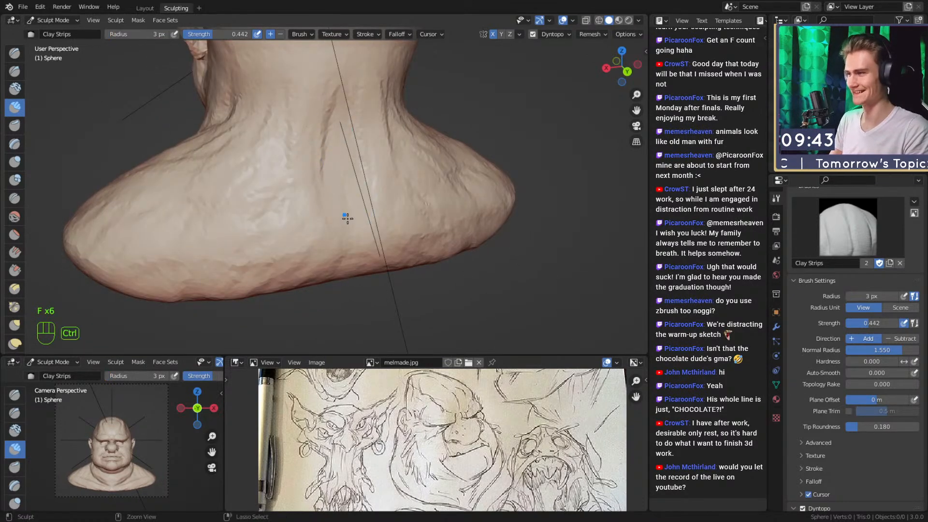
left_click_drag(333, 195, 366, 151, "alt")
Carve along the edges of the front neck folds with subtracting Clay Strips at a 47 px radius.
key("1")
mouse_move(411, 207)
left_mouse_down("alt+shift")
mouse_move(410, 188)
mouse_move(327, 193)
mouse_move(344, 192)
left_mouse_up("alt+shift")
key("f")
left_click(339, 195)
left_click_drag(275, 210, 327, 211, "ctrl")
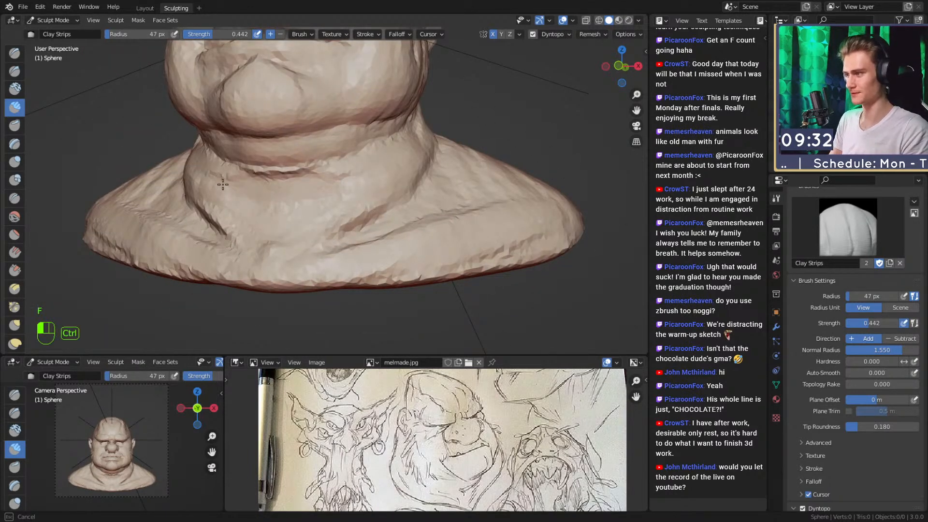
left_click_drag(205, 187, 194, 181, "ctrl")
left_click_drag(313, 192, 332, 195, "alt")
Deepen the groove along the side of the lower neck fold with subtracting Clay Strips at 43 px.
key("f")
left_click(312, 201)
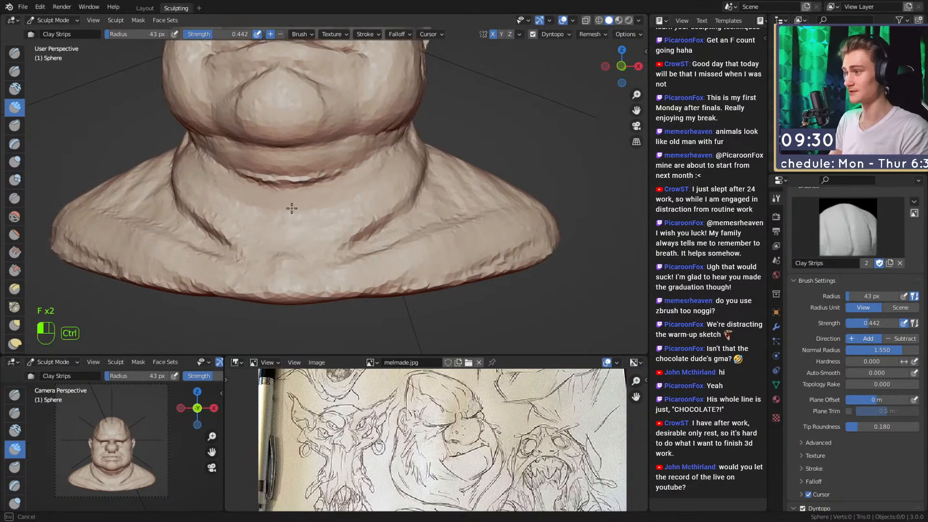
mouse_move(342, 241)
left_mouse_down("ctrl")
mouse_move(408, 181)
mouse_move(359, 200)
left_mouse_up("ctrl")
mouse_move(396, 178)
left_mouse_down("ctrl")
mouse_move(368, 201)
mouse_move(399, 169)
left_mouse_up("ctrl")
left_click_drag(353, 198, 404, 165, "ctrl")
left_click_drag(253, 221, 343, 225, "alt")
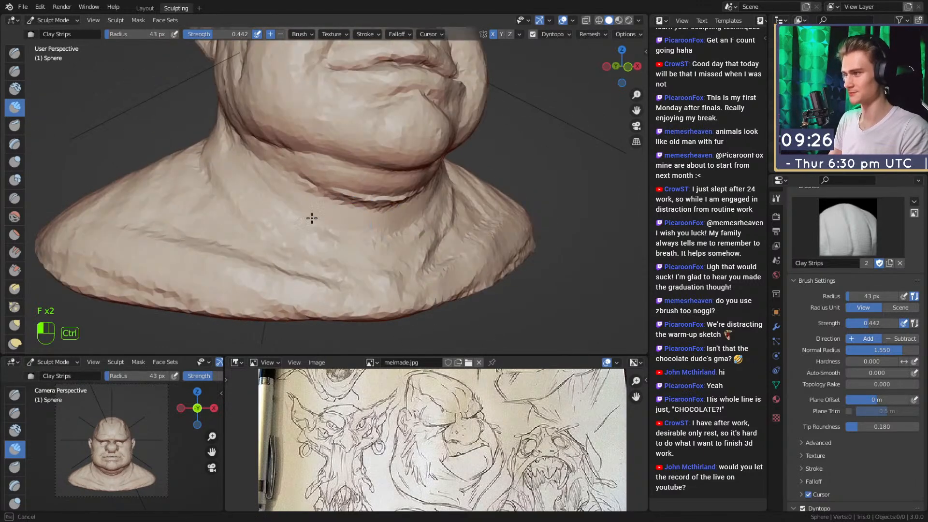
left_click_drag(270, 216, 289, 206, "ctrl")
left_click_drag(297, 198, 315, 176, "alt")
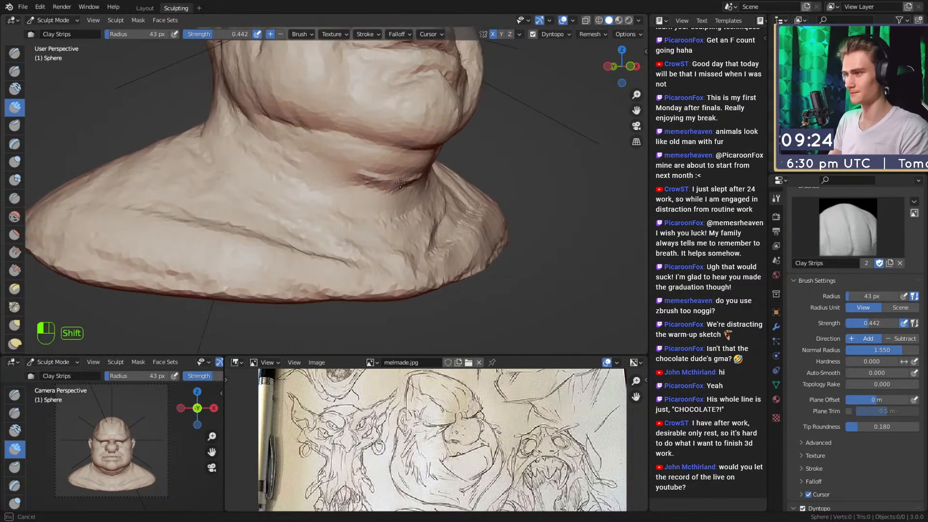
Clean up the crease under the double chin with Clay Strips, working from a 22 px radius.
key("f")
left_click(368, 180)
key("2")
key("1")
key("f")
left_click(379, 193)
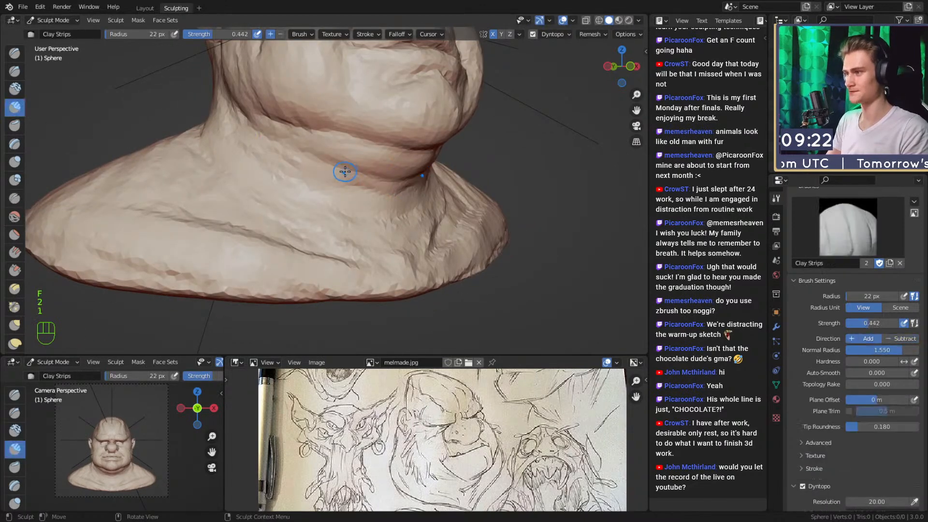
key("f")
left_click(368, 189)
Carve into the side of the neck behind the jaw with subtracting Clay Strips.
left_click_drag(364, 187, 345, 195, "alt")
left_click_drag(260, 179, 360, 216, "alt")
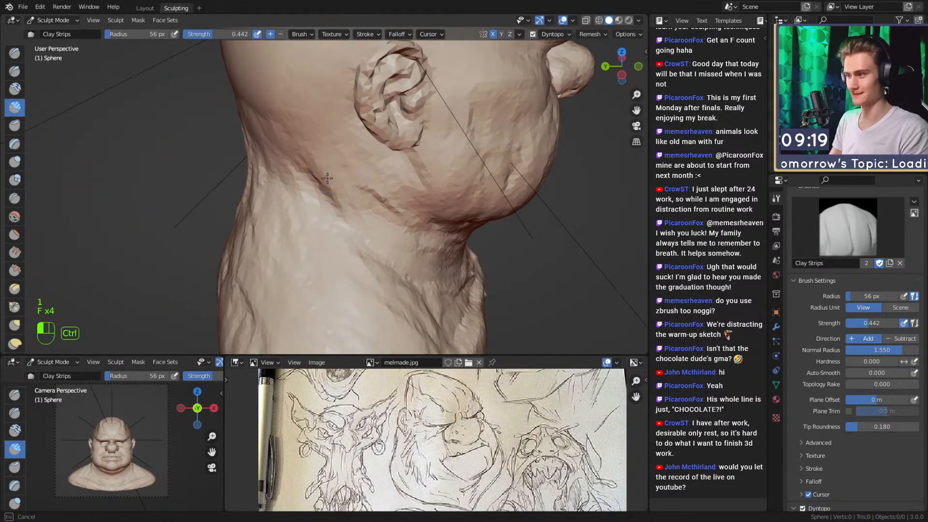
key("f")
left_click(419, 203)
mouse_move(392, 184)
left_mouse_down("ctrl")
mouse_move(412, 195)
mouse_move(296, 181)
mouse_move(269, 201)
mouse_move(352, 167)
mouse_move(313, 204)
mouse_move(331, 160)
left_mouse_up("ctrl")
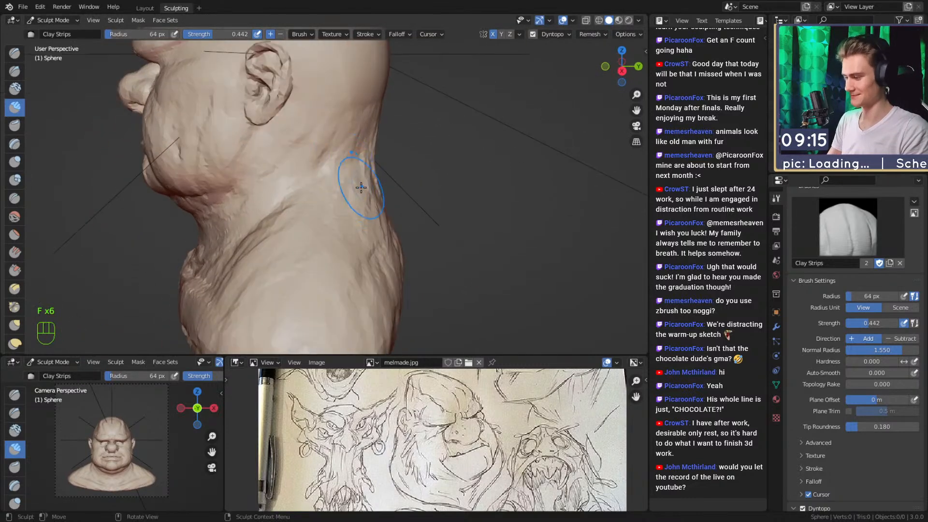
Adjust the overall shape of the neck and head with the Grab brush, using up to a 174 px radius.
key("3")
key("f")
left_click(393, 189)
mouse_move(392, 189)
left_mouse_down("alt")
mouse_move(372, 205)
mouse_move(339, 180)
mouse_move(425, 204)
mouse_move(401, 185)
left_mouse_up("alt")
key("f")
left_click(339, 188)
key("f")
left_click(341, 192)
left_click_drag(421, 215, 415, 208, "alt+shift")
scroll(392, 154, "up", 3)
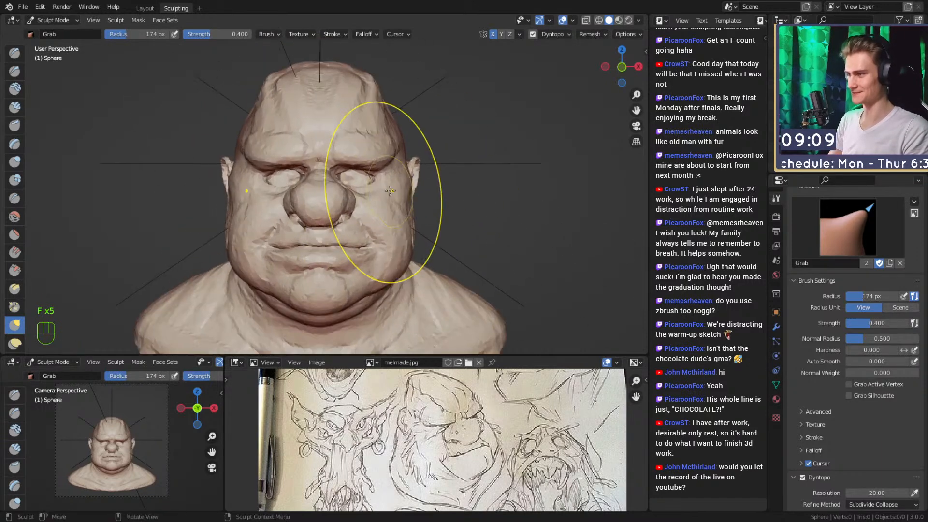
Examine the head and face from several angles with the Clay Strips brush ready.
key("1")
key("f")
left_click(326, 201)
mouse_move(349, 184)
left_mouse_down("alt")
mouse_move(319, 199)
mouse_move(319, 220)
left_mouse_up("alt")
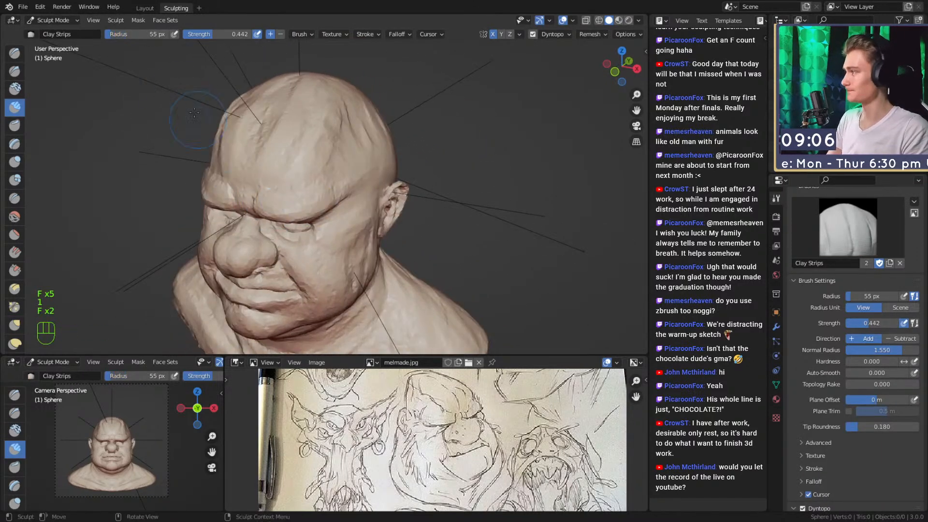
left_click_drag(350, 190, 369, 191, "alt")
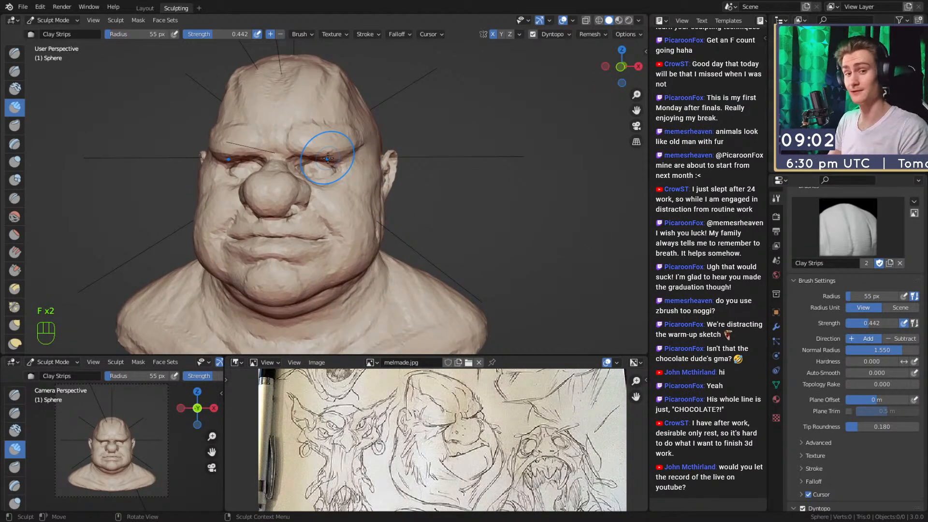
left_click_drag(169, 84, 175, 74, "alt")
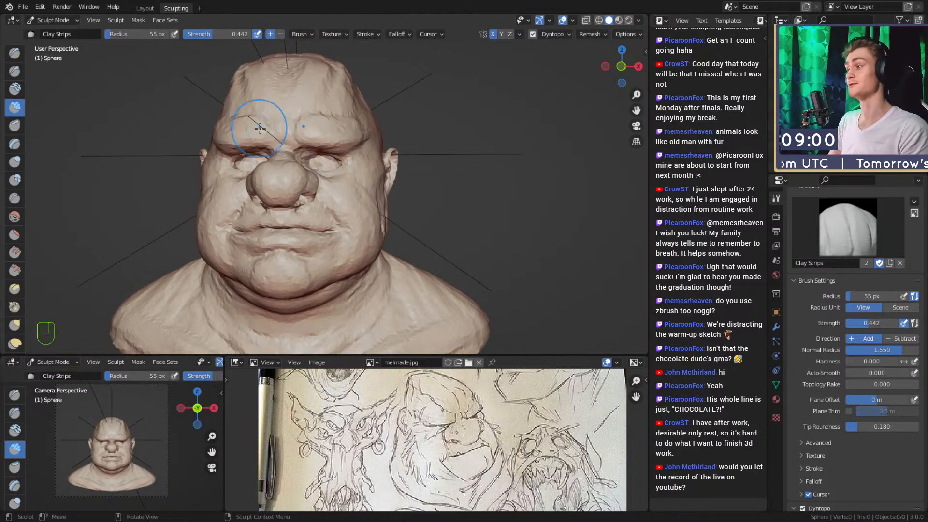
key("f")
left_click(356, 194)
left_click_drag(356, 193, 304, 193, "alt")
left_click_drag(304, 193, 330, 177, "ctrl+alt")
mouse_move(436, 146)
left_mouse_down("alt+shift")
mouse_move(389, 175)
mouse_move(373, 174)
left_mouse_up("alt+shift")
Crease the side of the skull above the ear with the Crease brush at radii from 92 to 120 px.
key("2")
key("f")
left_click(346, 168)
left_click(256, 185)
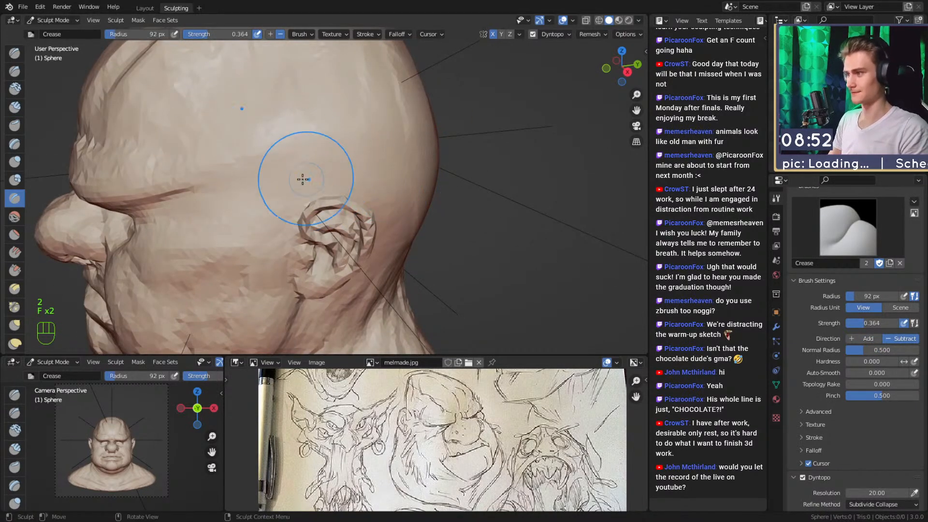
middle_click_drag(417, 190, 381, 172)
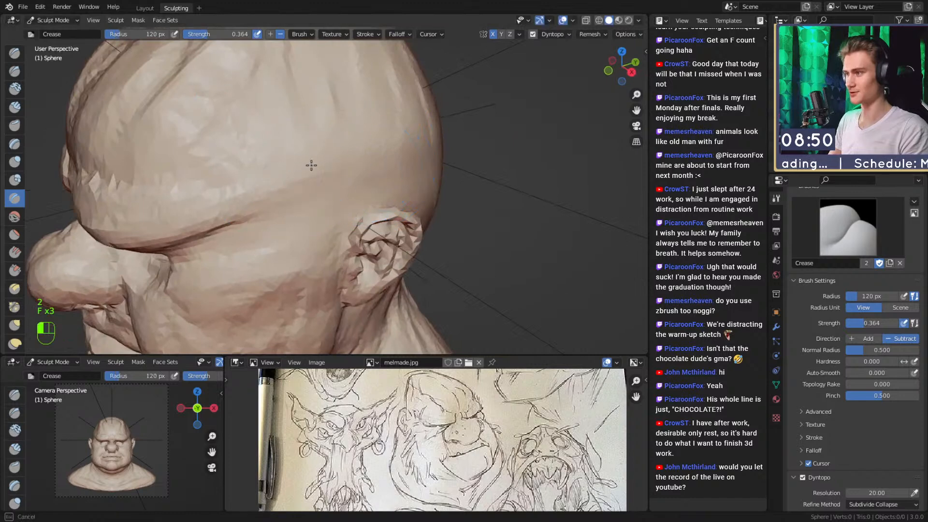
key("f")
left_click(336, 156)
key("f")
left_click(427, 141)
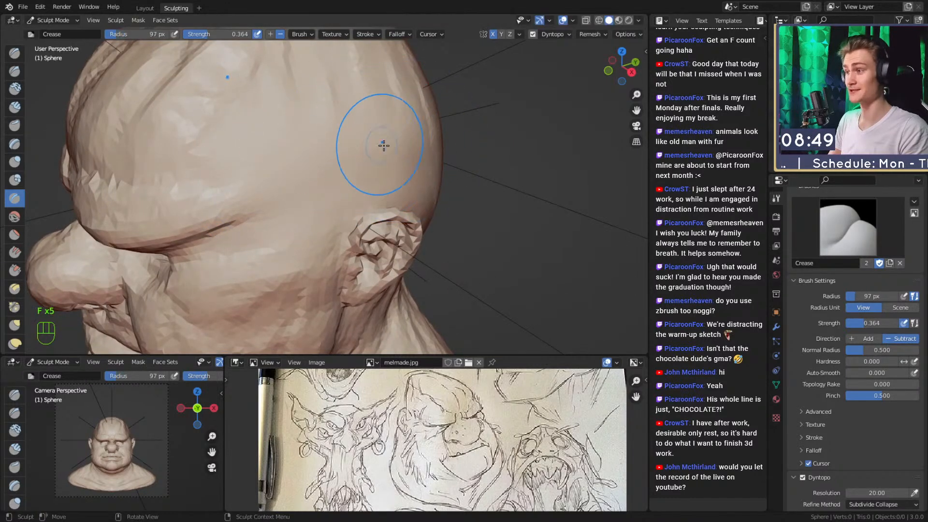
Carve the side of the skull above the ear with subtracting Clay Strips and smooth the surface.
key("1")
key("f")
left_click(282, 152)
left_click_drag(404, 156, 401, 123, "ctrl")
left_click_drag(377, 133, 252, 164, "shift")
key("f")
left_click(219, 166)
Refine the back of the skull and the nape with Clay Strips at 57 and 41 px radii.
mouse_move(380, 163)
middle_mouse_down("alt")
mouse_move(228, 140)
mouse_move(303, 180)
mouse_move(316, 150)
middle_mouse_up("alt")
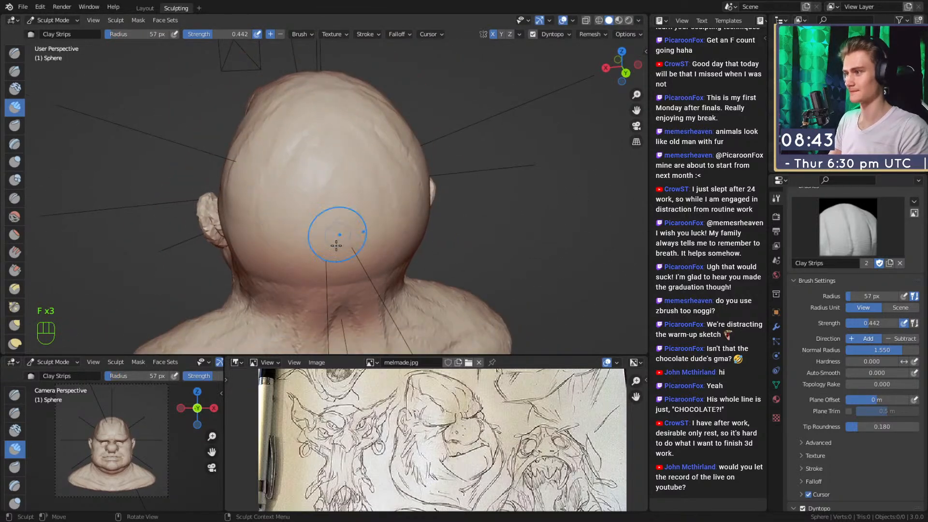
middle_click_drag(338, 236, 362, 179, "alt")
mouse_move(334, 246)
middle_mouse_down("alt")
mouse_move(319, 190)
mouse_move(288, 205)
mouse_move(300, 190)
middle_mouse_up("alt")
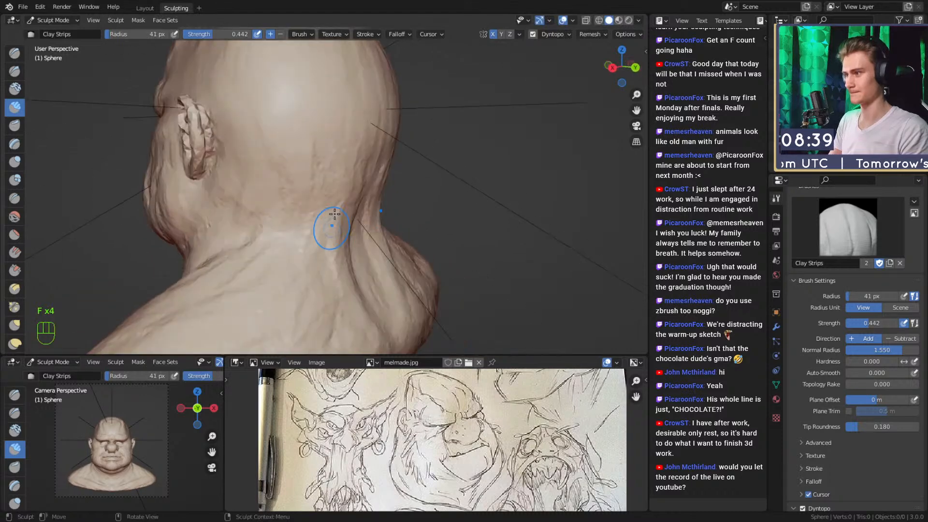
middle_click_drag(341, 127, 442, 191, "alt")
Adjust the silhouette of the head and neck with the Grab brush and return to Clay Strips.
key("3")
mouse_move(436, 159)
left_mouse_down("alt+shift")
mouse_move(434, 189)
mouse_move(335, 211)
mouse_move(331, 182)
left_mouse_up("alt+shift")
mouse_move(331, 181)
left_mouse_down("alt")
mouse_move(355, 192)
mouse_move(359, 176)
mouse_move(290, 154)
mouse_move(357, 179)
mouse_move(309, 212)
left_mouse_up("alt")
key("1")
left_click_drag(203, 174, 242, 171, "alt")
left_click_drag(241, 172, 239, 109, "ctrl+alt")
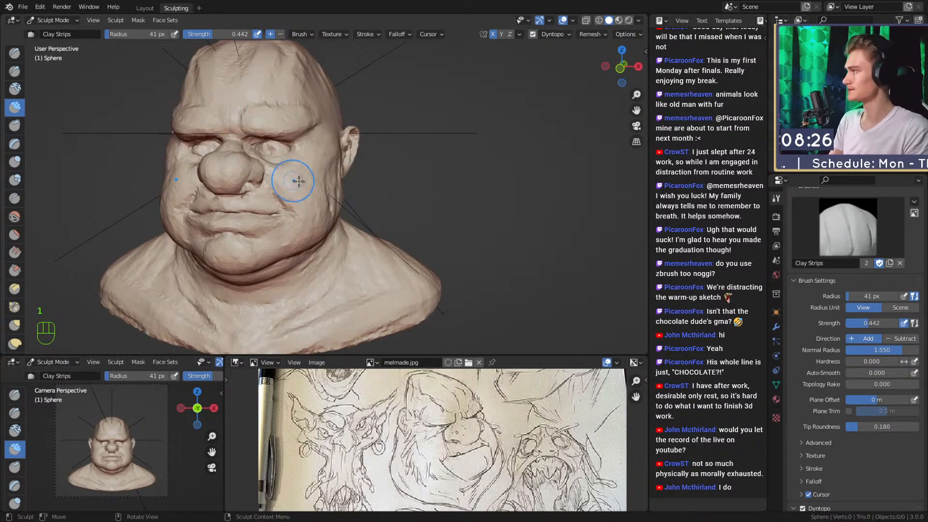
Build up the cheek beside the nose and mouth with Clay Strips at radii from 33 to 46 px.
left_click_drag(274, 176, 278, 152, "alt+shift")
key("f")
left_click(380, 176)
mouse_move(333, 175)
left_mouse_down("alt")
mouse_move(343, 170)
mouse_move(335, 151)
left_mouse_up("alt")
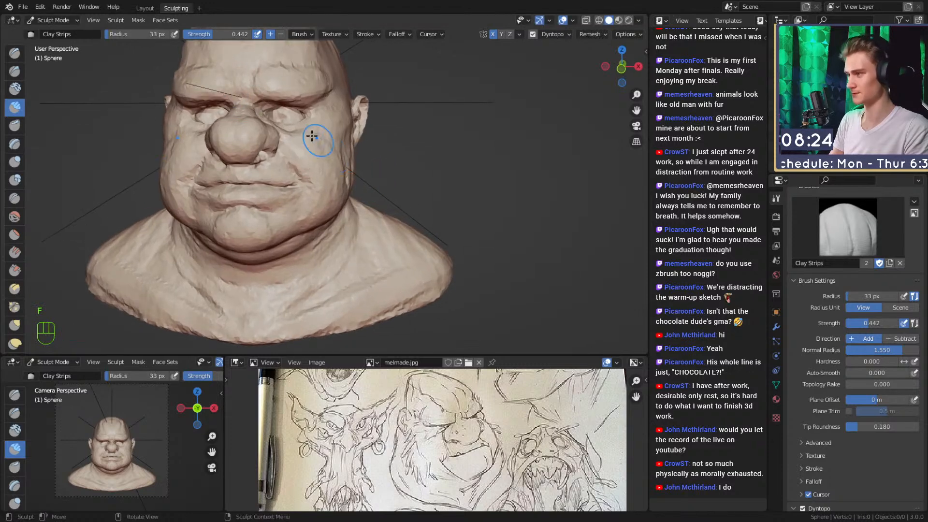
mouse_move(332, 187)
left_mouse_down("alt")
mouse_move(276, 186)
mouse_move(321, 201)
mouse_move(340, 182)
mouse_move(334, 176)
mouse_move(327, 193)
mouse_move(325, 183)
left_mouse_up("alt")
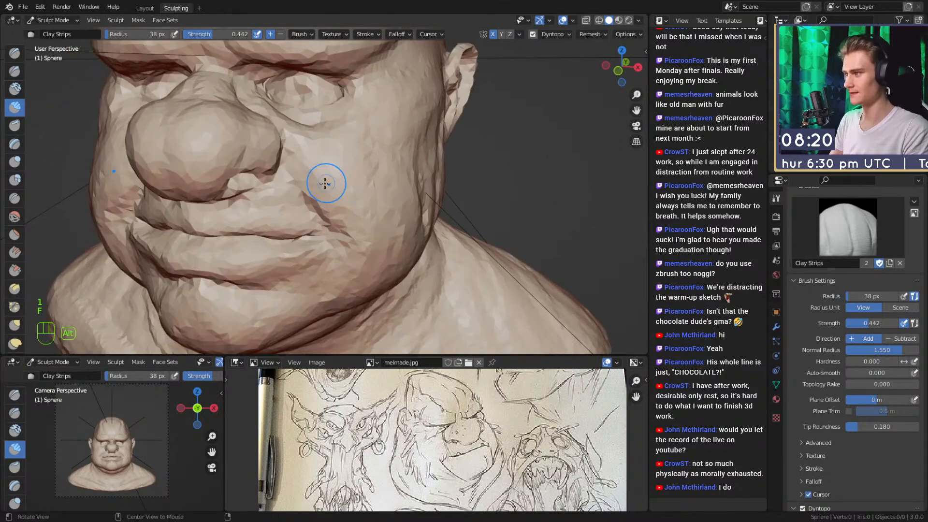
key("f")
left_click(358, 214)
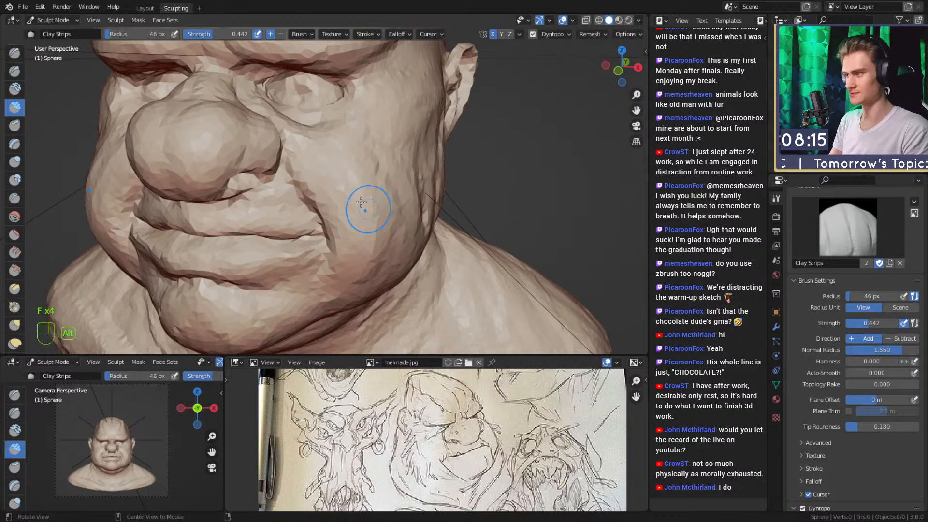
Shape the fold at the mouth corner and the jowl with Clay Strips, using a 58 px radius on the jowl.
left_click_drag(375, 217, 352, 215, "alt")
key("f")
left_click(299, 181)
left_click_drag(287, 261, 311, 208, "alt")
key("f")
left_click(309, 240)
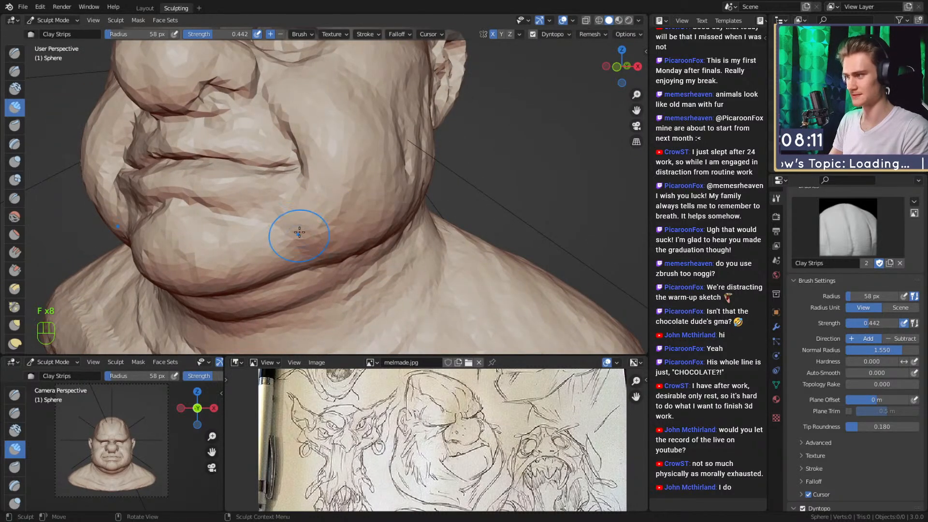
Refine the chin and the area around the mouth from the front with Clay Strips at 32 px radius.
mouse_move(368, 139)
left_mouse_down("alt")
mouse_move(315, 212)
mouse_move(317, 223)
mouse_move(367, 208)
mouse_move(306, 192)
mouse_move(299, 175)
mouse_move(295, 184)
mouse_move(319, 179)
mouse_move(232, 97)
left_mouse_up("alt")
key("f")
left_click(302, 264)
key("f")
left_click(334, 170)
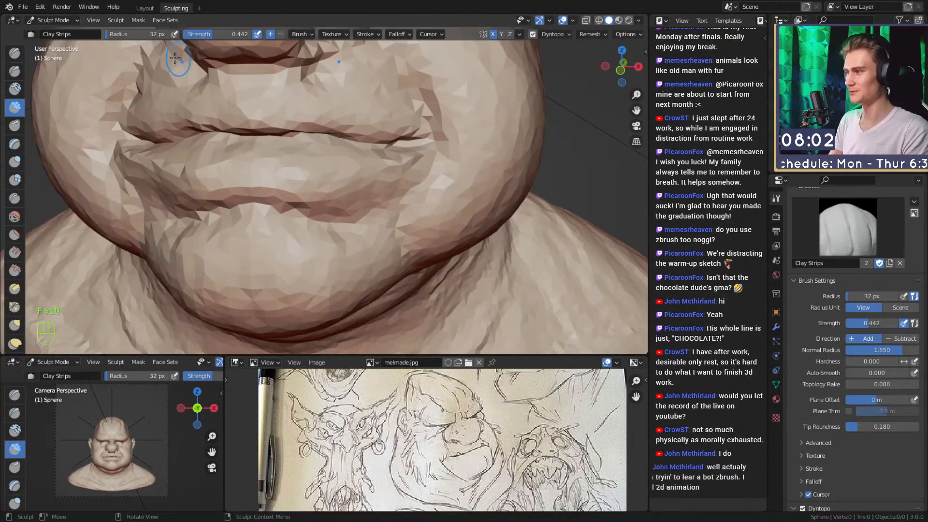
Define the lower lip toward the mouth corner with the Crease brush.
key("2")
key("f")
left_click(284, 172)
left_click_drag(317, 185, 398, 159)
key("f")
left_click(356, 160)
Fill out the lips with Clay Strips at 36 px radius and smooth the lower lip.
key("1")
key("f")
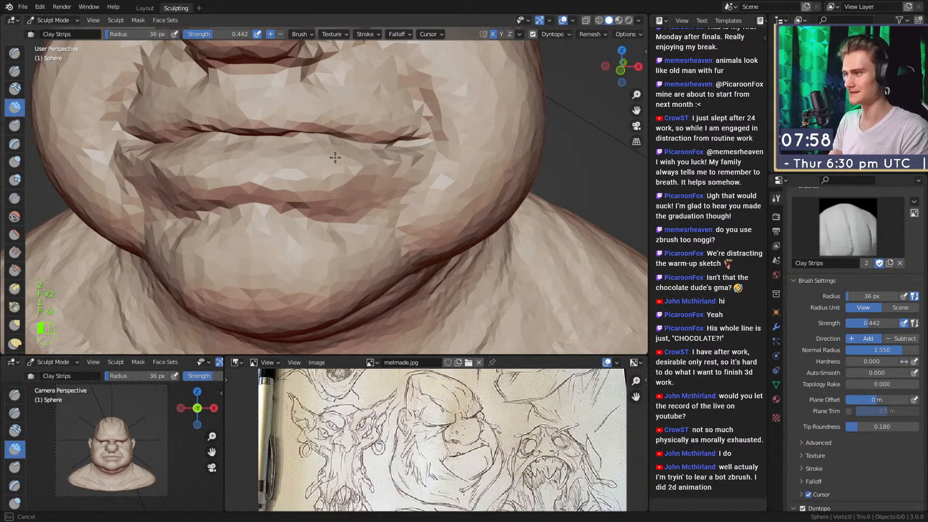
left_click_drag(277, 154, 252, 203, "alt")
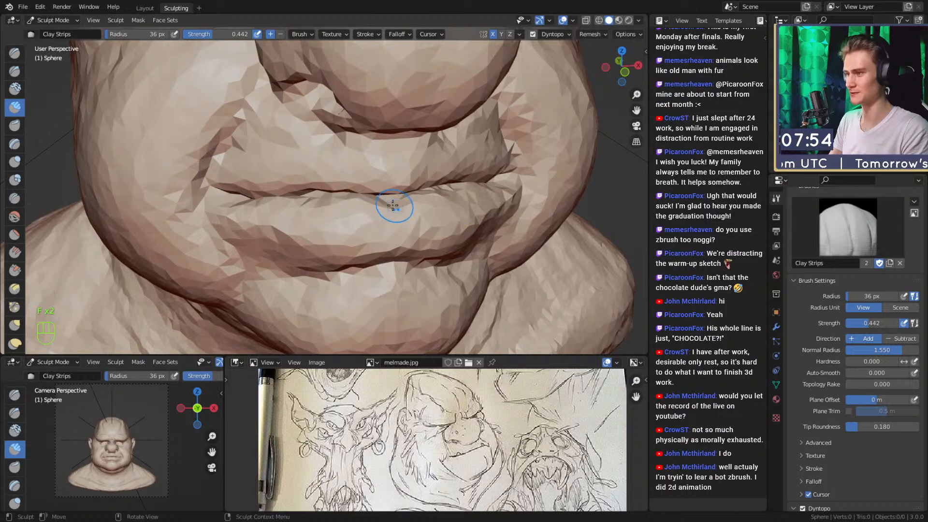
mouse_move(375, 203)
left_mouse_down("shift")
mouse_move(325, 201)
mouse_move(348, 223)
mouse_move(324, 169)
mouse_move(349, 237)
left_mouse_up("shift")
key("f")
left_click(349, 224)
Define the eyelid rims and the inner eye corner with the Crease brush at 35, 55 and 30 px radii.
key("shift+c")
mouse_move(405, 149)
left_mouse_down("alt")
mouse_move(423, 156)
mouse_move(421, 213)
mouse_move(517, 213)
mouse_move(464, 225)
mouse_move(411, 159)
left_mouse_up("alt")
scroll(406, 155, "up", 10)
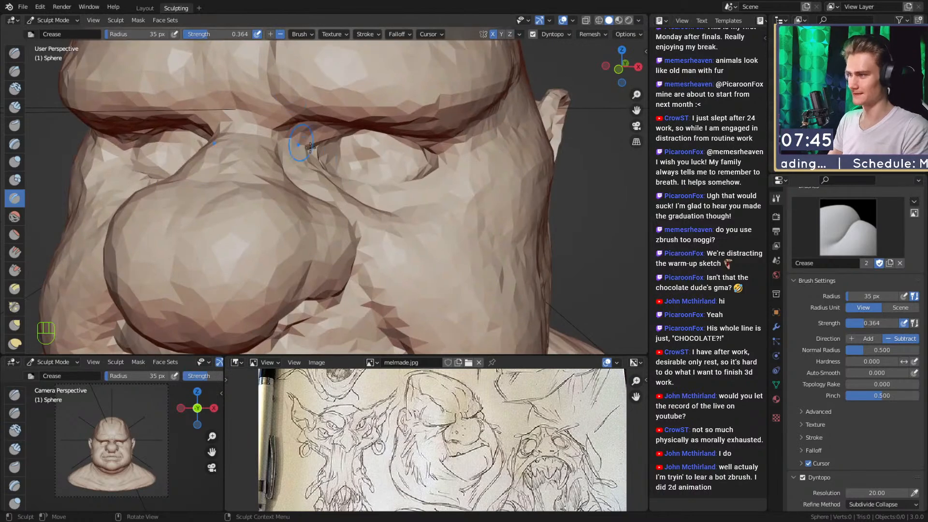
scroll(333, 180, "down", 8)
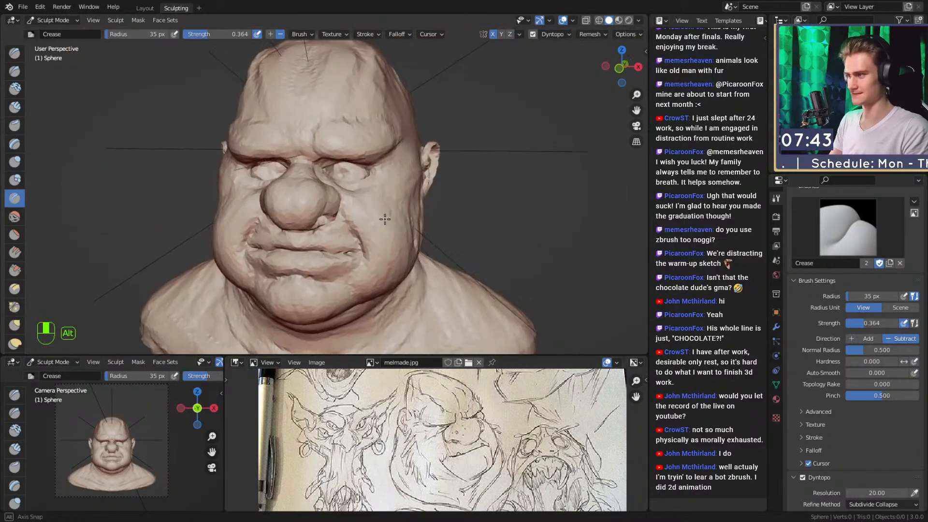
scroll(349, 138, "up", 10)
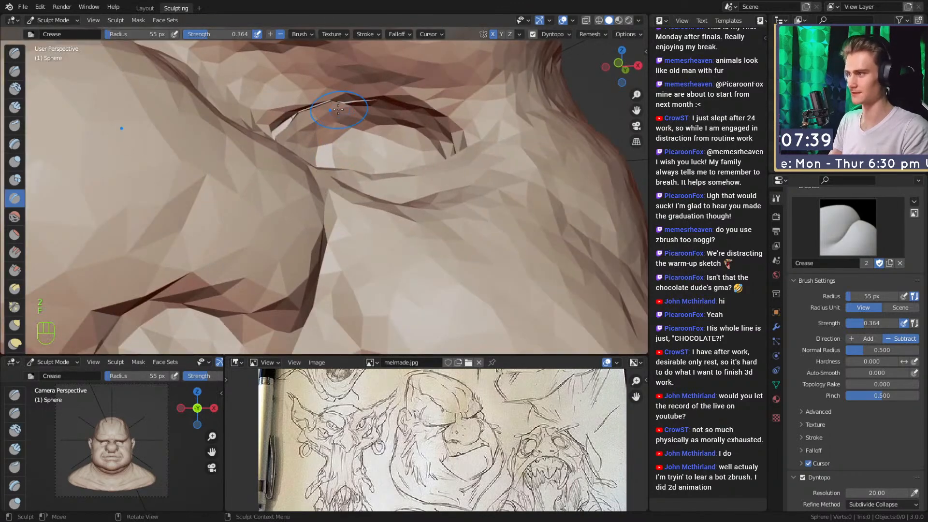
mouse_move(339, 110)
middle_mouse_down()
mouse_move(295, 153)
mouse_move(329, 110)
middle_mouse_up()
mouse_move(382, 73)
middle_mouse_down("shift")
mouse_move(442, 140)
mouse_move(350, 145)
middle_mouse_up("shift")
key("f")
left_click(334, 125)
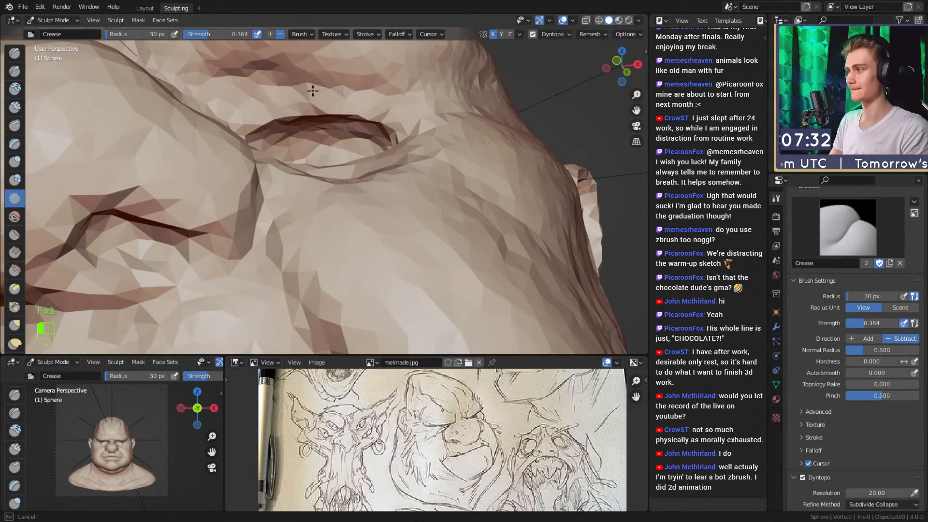
mouse_move(235, 118)
middle_mouse_down()
mouse_move(335, 149)
mouse_move(118, 114)
mouse_move(371, 137)
mouse_move(304, 93)
middle_mouse_up()
mouse_move(377, 196)
middle_mouse_down()
mouse_move(387, 176)
mouse_move(319, 157)
mouse_move(368, 180)
mouse_move(386, 140)
mouse_move(302, 145)
mouse_move(321, 141)
mouse_move(290, 94)
mouse_move(345, 175)
mouse_move(319, 160)
mouse_move(342, 155)
mouse_move(292, 195)
middle_mouse_up()
Reshape the eyelids from the side with the Grab brush at 129 and 109 px radii.
key("g")
key("f")
left_click(337, 198)
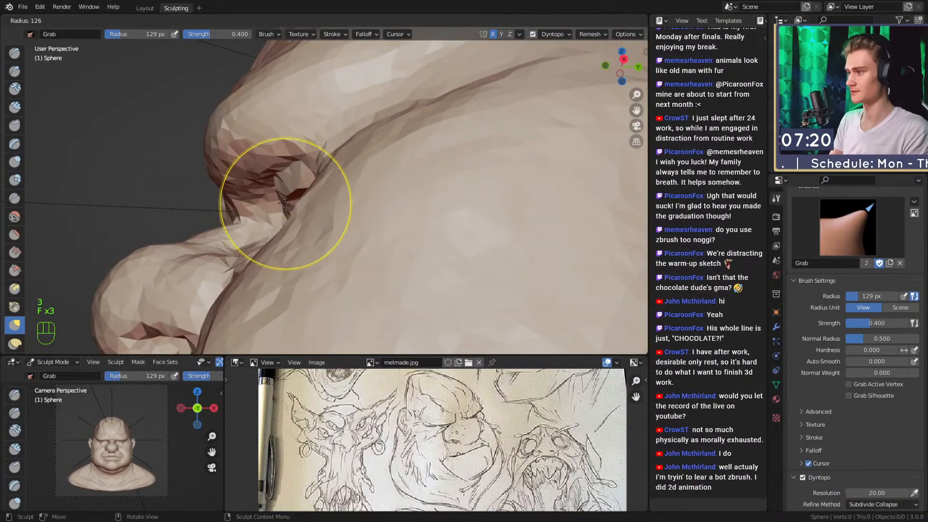
mouse_move(295, 194)
middle_mouse_down()
mouse_move(311, 155)
mouse_move(373, 186)
mouse_move(291, 177)
middle_mouse_up()
key("f")
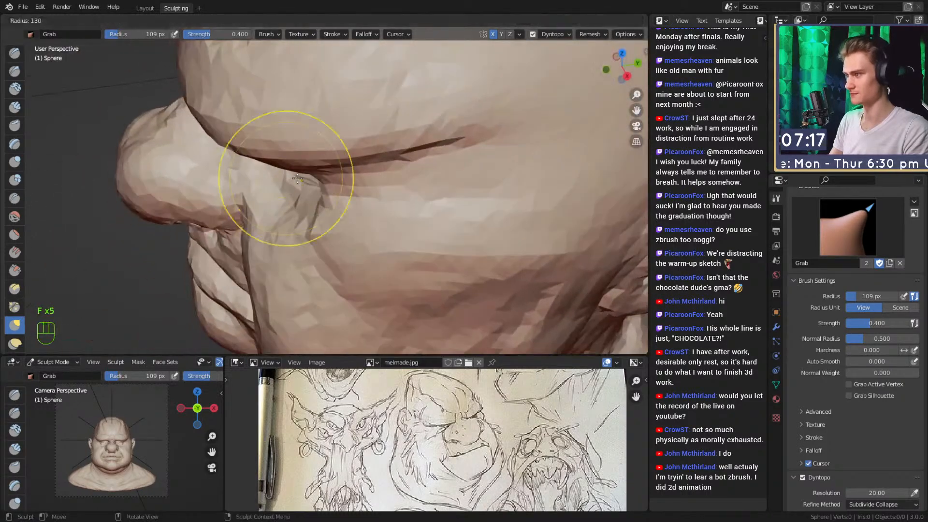
left_click_drag(280, 181, 284, 185)
key("f")
left_click(295, 188)
Adjust the eye opening and lids from the front with the Grab brush, including a 105 px radius.
mouse_move(294, 188)
middle_mouse_down("alt")
mouse_move(350, 157)
mouse_move(361, 204)
mouse_move(365, 159)
mouse_move(351, 168)
middle_mouse_up("alt")
key("f")
left_click_drag(351, 168, 361, 175, "alt")
key("f")
left_click(358, 168)
key("f")
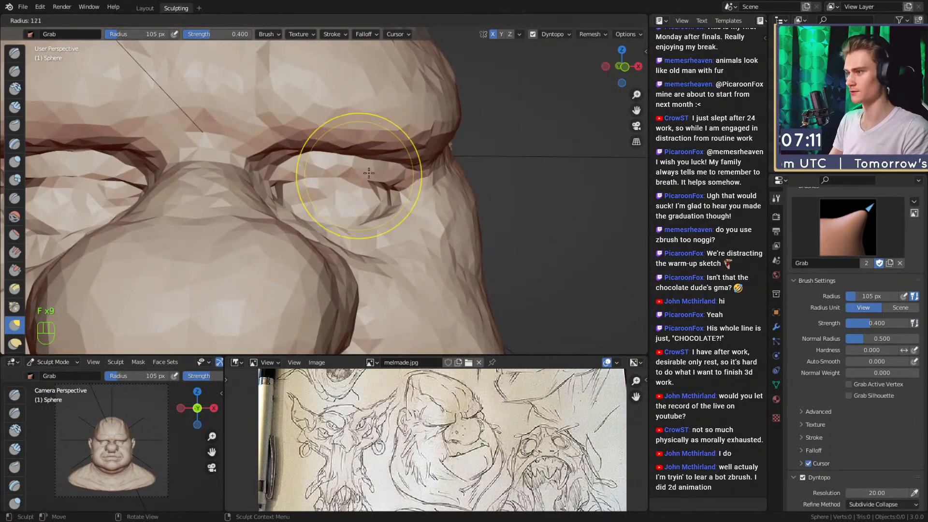
left_click(361, 173)
key("f")
left_click(368, 169)
Shift the eyelid surface from another angle with the Grab brush.
middle_click_drag(376, 177, 279, 191, "alt")
key("f")
key("f")
left_click(271, 184)
left_click_drag(269, 182, 265, 178)
Adjust the curve of the upper eyelid with short Grab brush strokes.
mouse_move(266, 191)
middle_mouse_down("alt")
mouse_move(382, 208)
mouse_move(379, 194)
mouse_move(345, 193)
mouse_move(382, 170)
mouse_move(353, 167)
middle_mouse_up("alt")
key("f")
left_click_drag(343, 138, 342, 135)
mouse_move(333, 140)
middle_mouse_down("alt")
mouse_move(348, 141)
mouse_move(356, 194)
mouse_move(369, 197)
mouse_move(343, 145)
middle_mouse_up("alt")
key("f")
left_click(328, 143)
key("f")
left_click(366, 198)
Try the Crease brush at 107 px below the eye, and reshape the outer eye corner with Grab.
key("shift+c")
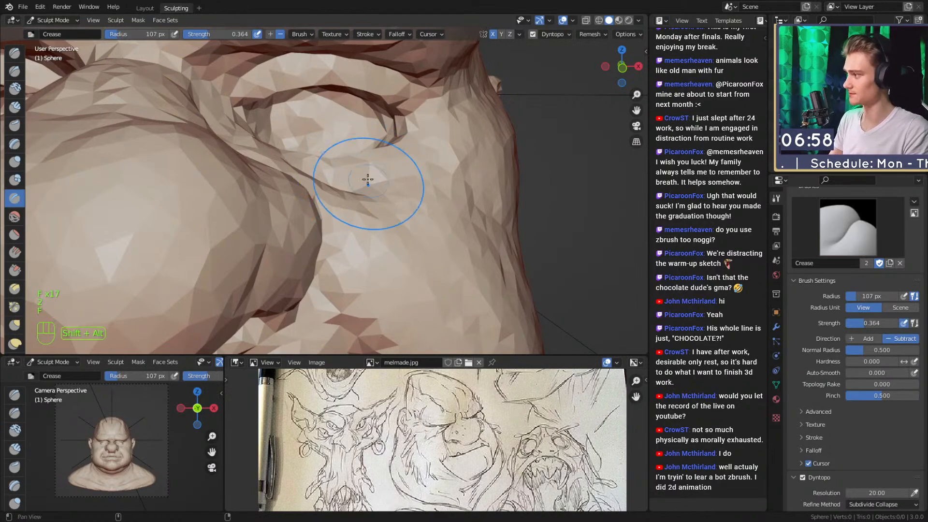
middle_click_drag(372, 181, 392, 191, "alt")
key("g")
mouse_move(437, 164)
middle_mouse_down("alt")
mouse_move(327, 159)
mouse_move(345, 202)
mouse_move(309, 199)
mouse_move(367, 181)
mouse_move(344, 202)
mouse_move(355, 199)
middle_mouse_up("alt")
key("f")
left_click(392, 187)
key("f")
left_click(396, 177)
key("f")
left_click(346, 199)
Sharpen the eyelid and the eye corner from the side with the Crease brush at 60 px radius.
key("2")
key("f")
left_click(359, 194)
left_click_drag(351, 174, 352, 176)
key("f")
left_click(335, 187)
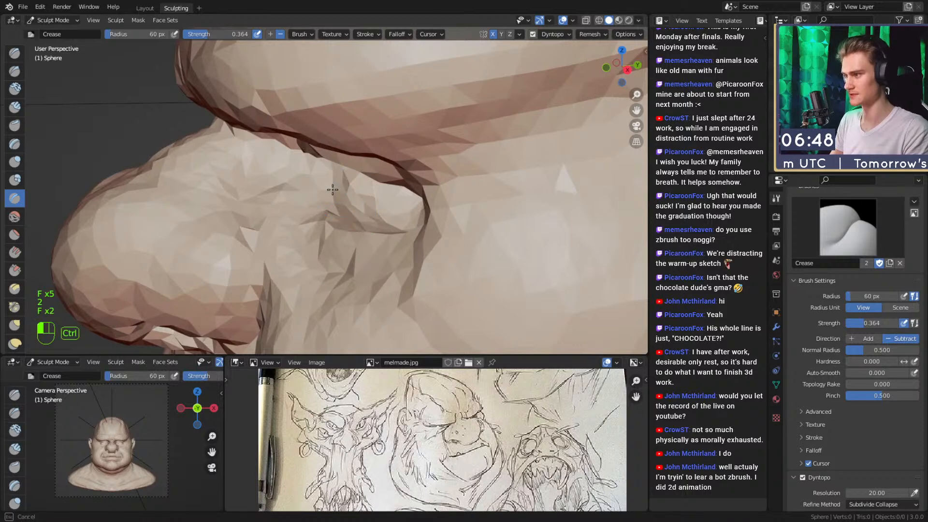
mouse_move(327, 201)
middle_mouse_down("alt")
mouse_move(477, 179)
mouse_move(414, 188)
middle_mouse_up("alt")
left_click_drag(402, 204, 415, 217, "ctrl")
Crease the rims of the upper and lower eyelids from below at 49 px radius.
middle_click_drag(331, 177, 392, 168, "alt")
key("f")
left_click(398, 227)
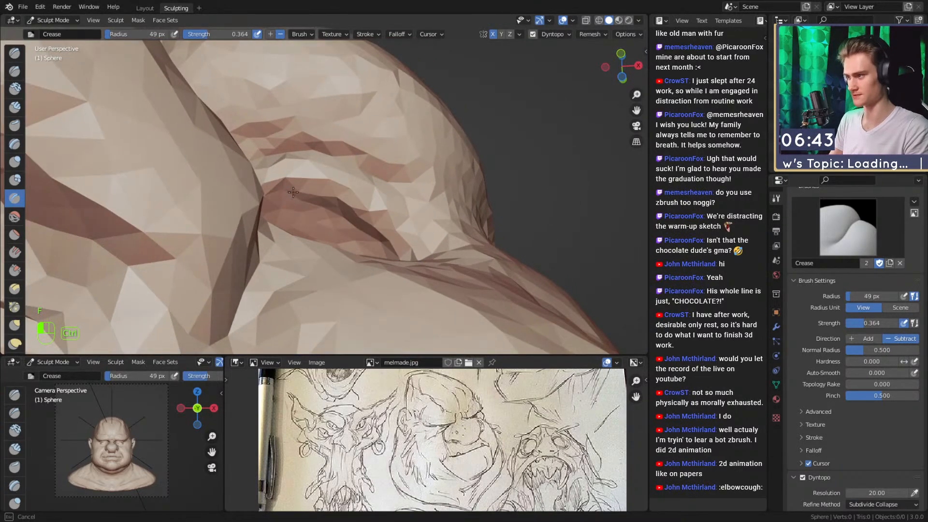
middle_click_drag(309, 192, 292, 190, "alt")
left_click_drag(300, 192, 299, 202, "ctrl")
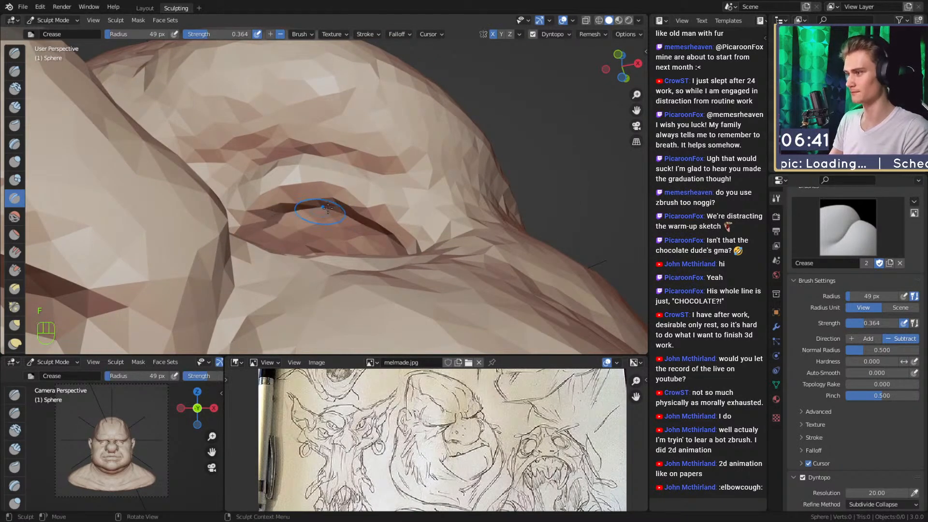
left_click_drag(284, 241, 310, 248)
Build up the upper eyelid and the underside of the brow with Clay Strips at 39 and 38 px radii.
mouse_move(319, 194)
middle_mouse_down("alt")
mouse_move(351, 145)
mouse_move(360, 188)
middle_mouse_up("alt")
middle_click_drag(360, 188, 374, 212, "alt")
mouse_move(375, 213)
middle_mouse_down("ctrl")
mouse_move(377, 226)
mouse_move(382, 155)
middle_mouse_up("ctrl")
mouse_move(382, 154)
middle_mouse_down("shift")
mouse_move(372, 174)
mouse_move(374, 150)
middle_mouse_up("shift")
mouse_move(374, 150)
middle_mouse_down("alt")
mouse_move(358, 164)
mouse_move(382, 181)
mouse_move(378, 165)
mouse_move(369, 182)
mouse_move(323, 168)
middle_mouse_up("alt")
key("1")
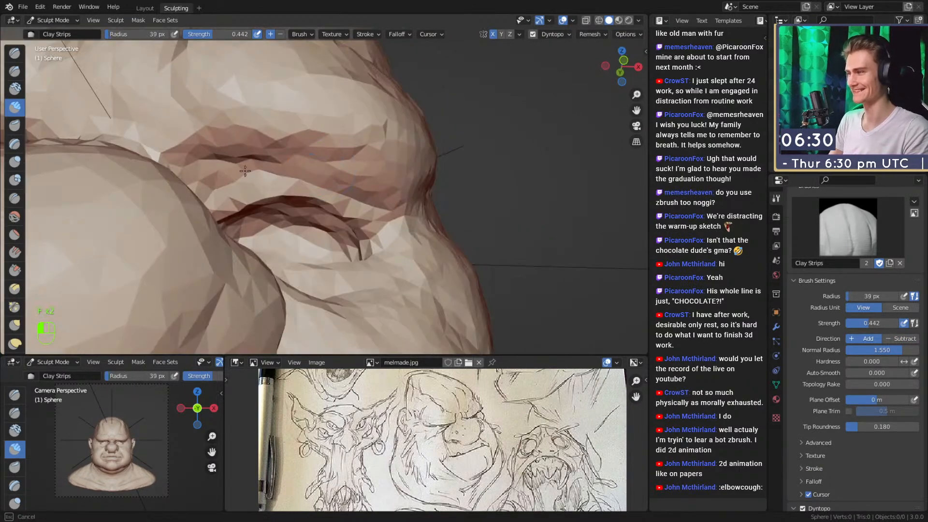
left_click_drag(382, 167, 368, 107)
mouse_move(368, 107)
left_mouse_down("alt")
mouse_move(371, 190)
mouse_move(374, 97)
left_mouse_up("alt")
mouse_move(372, 193)
left_mouse_down("alt")
mouse_move(366, 137)
mouse_move(363, 172)
left_mouse_up("alt")
key("f")
left_click(306, 159)
mouse_move(307, 160)
left_mouse_down("alt")
mouse_move(328, 159)
mouse_move(275, 161)
left_mouse_up("alt")
left_click_drag(383, 170, 371, 179, "alt")
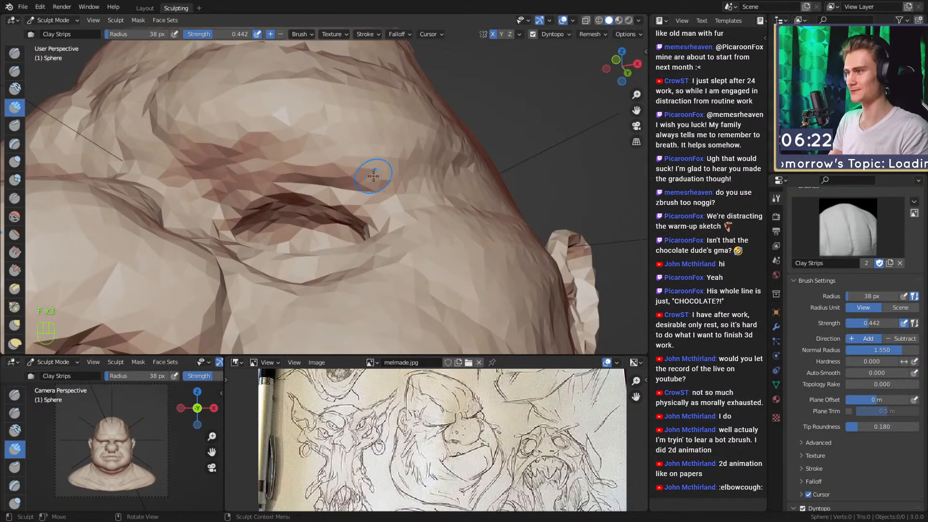
Crease the fold between brow and upper eyelid at 38 px radius, and return to Clay Strips at 23 px.
key("shift+c")
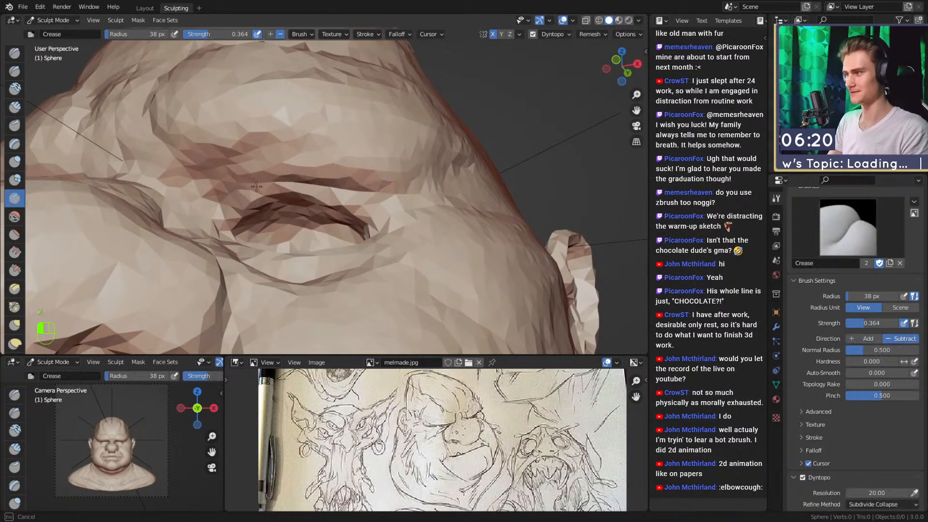
mouse_move(258, 159)
left_mouse_down()
mouse_move(343, 138)
mouse_move(410, 199)
mouse_move(381, 241)
left_mouse_up()
mouse_move(379, 244)
left_mouse_down("alt+shift")
mouse_move(390, 209)
mouse_move(382, 174)
mouse_move(356, 156)
left_mouse_up("alt+shift")
key("c")
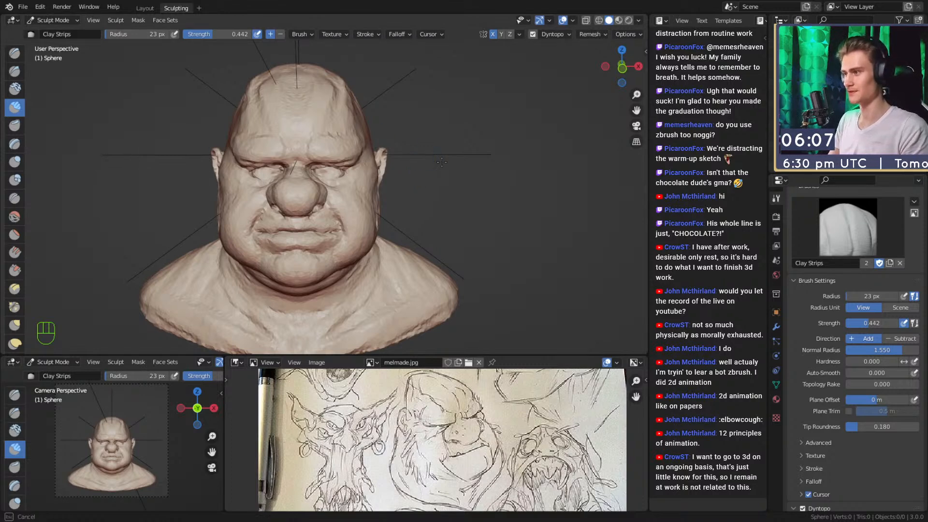
left_click_drag(441, 161, 425, 137, "alt")
left_click_drag(410, 170, 373, 123, "ctrl+alt")
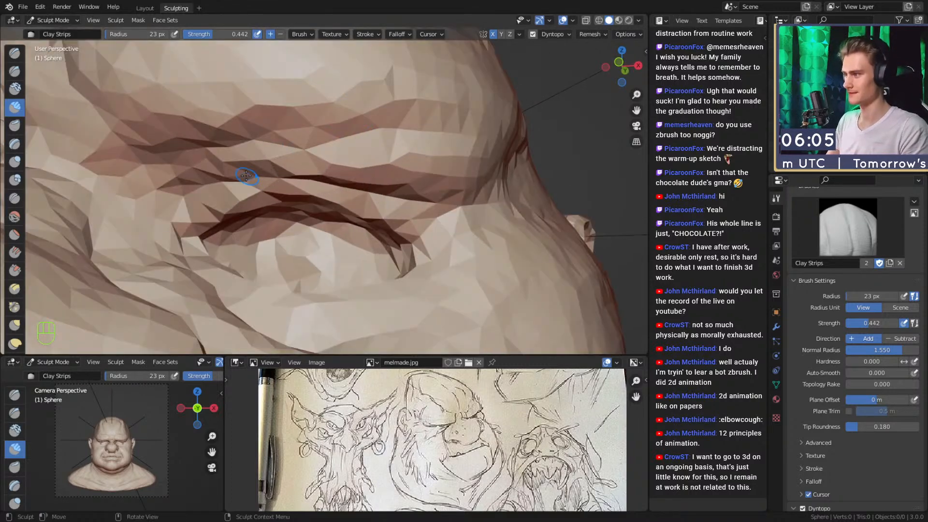
Cut the folds of the upper eyelid and inner eye corner deeper with repeated Crease brush strokes.
key("2")
key("f")
left_click(275, 178)
mouse_move(271, 179)
left_mouse_down("alt")
mouse_move(290, 187)
mouse_move(287, 176)
left_mouse_up("alt")
left_click_drag(233, 188, 249, 191)
left_click_drag(201, 205, 229, 201)
mouse_move(181, 166)
left_mouse_down()
mouse_move(286, 171)
mouse_move(331, 224)
mouse_move(369, 244)
mouse_move(333, 176)
left_mouse_up()
key("f")
left_click(278, 173)
mouse_move(334, 176)
left_mouse_down("alt+shift")
mouse_move(312, 186)
mouse_move(333, 189)
left_mouse_up("alt+shift")
mouse_move(352, 140)
left_mouse_down("alt")
mouse_move(398, 222)
mouse_move(406, 166)
mouse_move(387, 188)
mouse_move(349, 202)
left_mouse_up("alt")
Build up the brow ridge and the area between the brows with Clay Strips at 39 and 30 px radii.
key("1")
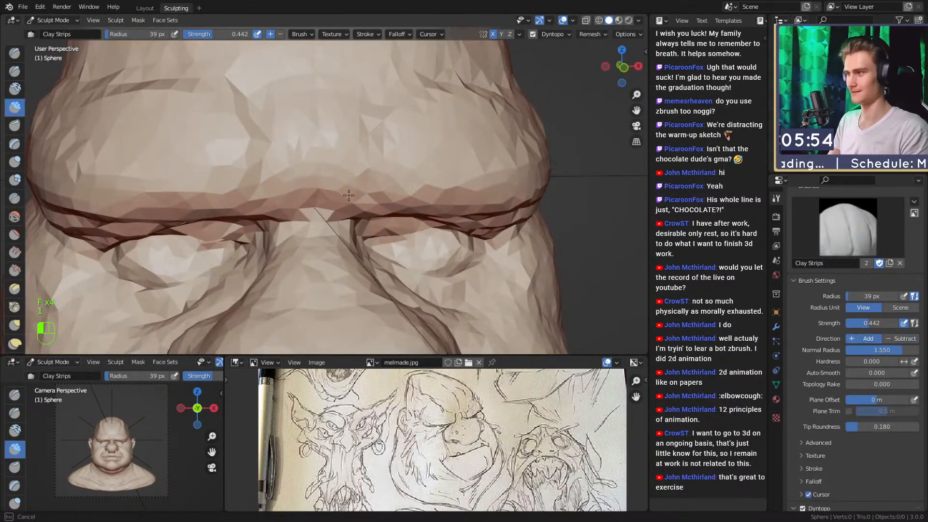
left_click_drag(333, 143, 335, 139)
mouse_move(352, 177)
left_mouse_down("alt")
mouse_move(345, 163)
mouse_move(357, 235)
left_mouse_up("alt")
left_click_drag(357, 235, 351, 224, "alt+shift")
key("f")
mouse_move(354, 180)
left_mouse_down("alt")
mouse_move(367, 201)
mouse_move(314, 150)
left_mouse_up("alt")
left_click(370, 201)
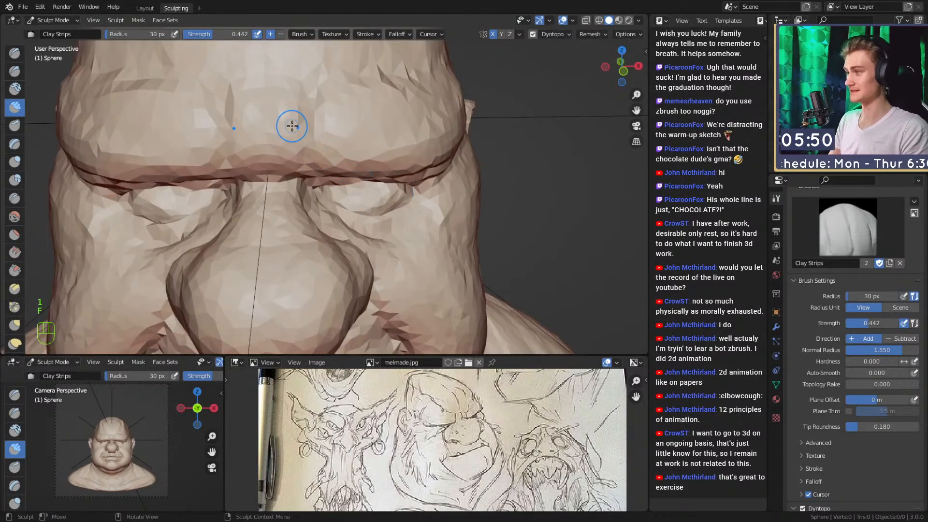
Shape the side and back of the skull with Clay Strips at 51 px radius, including a carving stroke.
mouse_move(349, 109)
left_mouse_down("ctrl+alt")
mouse_move(378, 191)
mouse_move(370, 177)
left_mouse_up("ctrl+alt")
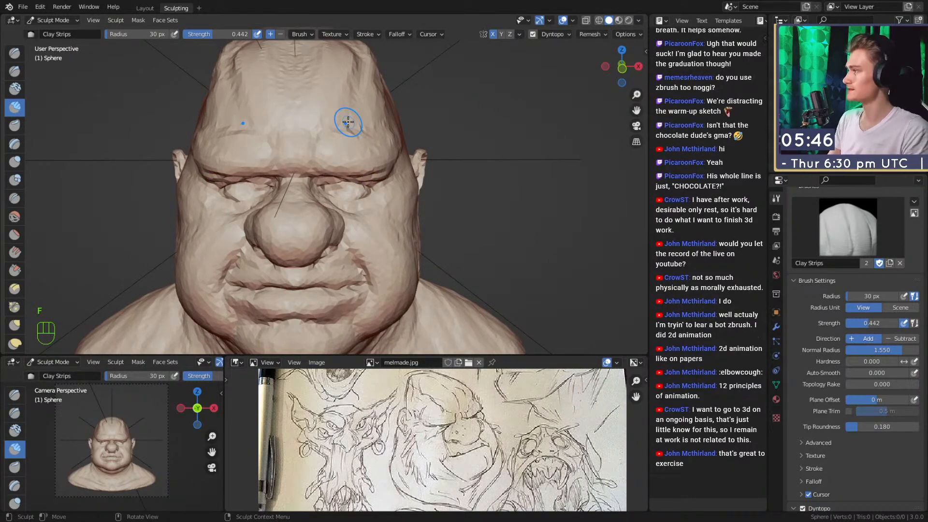
mouse_move(437, 188)
left_mouse_down("alt")
mouse_move(362, 172)
mouse_move(452, 201)
mouse_move(330, 188)
mouse_move(431, 159)
mouse_move(280, 208)
left_mouse_up("alt")
key("f")
left_click(336, 176)
mouse_move(336, 176)
left_mouse_down("alt")
mouse_move(387, 177)
mouse_move(447, 157)
mouse_move(380, 147)
left_mouse_up("alt")
mouse_move(380, 147)
left_mouse_down("alt+shift")
mouse_move(394, 166)
mouse_move(466, 173)
left_mouse_up("alt+shift")
key("f")
mouse_move(466, 172)
middle_mouse_down("alt")
mouse_move(447, 187)
mouse_move(430, 170)
mouse_move(334, 179)
mouse_move(359, 188)
middle_mouse_up("alt")
left_click(425, 187)
left_click_drag(359, 187, 270, 139, "ctrl+alt")
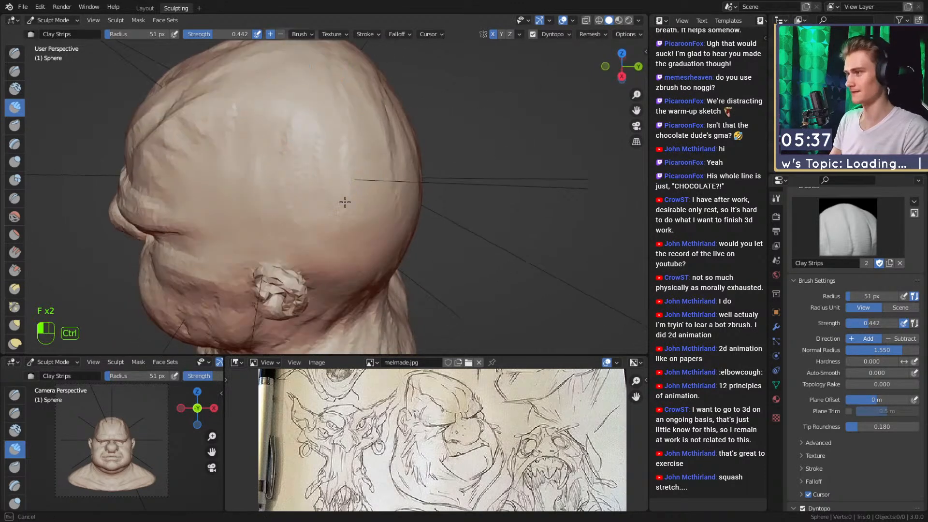
mouse_move(282, 196)
left_mouse_down("ctrl")
mouse_move(290, 189)
mouse_move(264, 190)
left_mouse_up("ctrl")
Refine the forms of the cranium with Clay Strips at varied brush sizes.
key("f")
left_click(286, 185)
mouse_move(304, 193)
left_mouse_down("alt")
mouse_move(328, 197)
mouse_move(415, 147)
mouse_move(419, 189)
left_mouse_up("alt")
left_click_drag(419, 189, 441, 188, "alt")
key("f")
left_click(416, 186)
left_click_drag(405, 182, 396, 195, "alt+shift")
left_click_drag(225, 252, 297, 178, "ctrl+alt")
mouse_move(298, 177)
left_mouse_down("alt+shift")
mouse_move(336, 213)
mouse_move(328, 246)
left_mouse_up("alt+shift")
Adjust the head's profile with the Grab brush, working at radii down to 98 px.
key("3")
key("f")
left_click(319, 184)
mouse_move(290, 188)
left_mouse_down("alt")
mouse_move(283, 221)
mouse_move(404, 162)
mouse_move(476, 165)
left_mouse_up("alt")
key("f")
left_click(338, 232)
mouse_move(417, 199)
left_mouse_down("alt+shift")
mouse_move(420, 178)
mouse_move(387, 207)
mouse_move(338, 191)
left_mouse_up("alt+shift")
key("f")
left_click(425, 181)
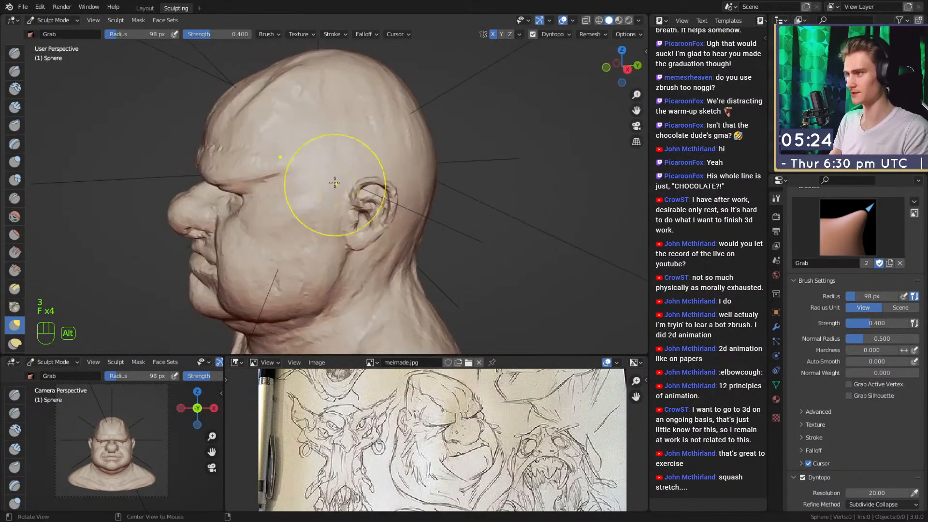
Reshape the overall skull silhouette in side view with a large Grab brush of 327 px radius.
key("f")
left_click(362, 140)
key("f")
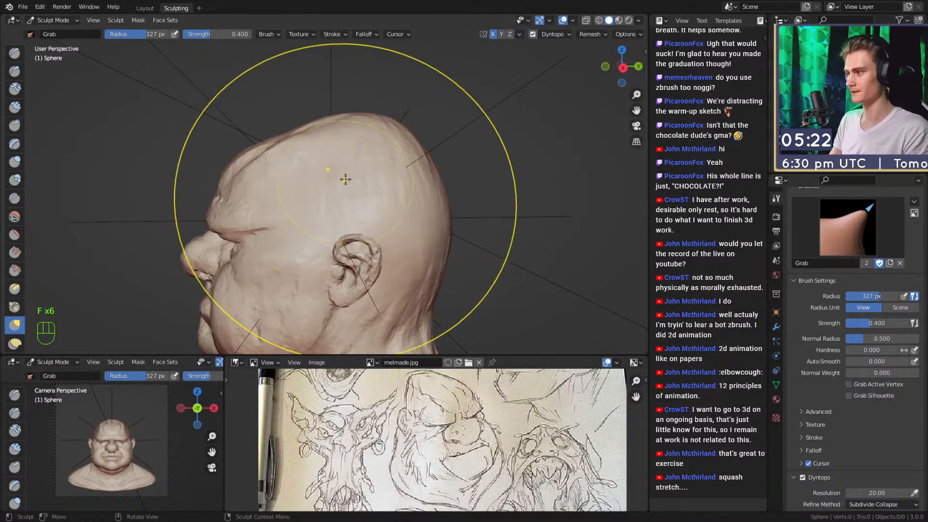
left_click_drag(405, 178, 453, 154, "alt+shift")
key("f")
left_click(408, 128)
Adjust the width and contour of the skull from above with the Grab brush at 205 px radius.
left_click_drag(427, 217, 424, 180, "ctrl+alt")
left_click_drag(424, 180, 406, 232, "alt")
key("f")
left_click(384, 193)
left_click_drag(384, 193, 394, 213, "alt")
key("f")
left_click(369, 185)
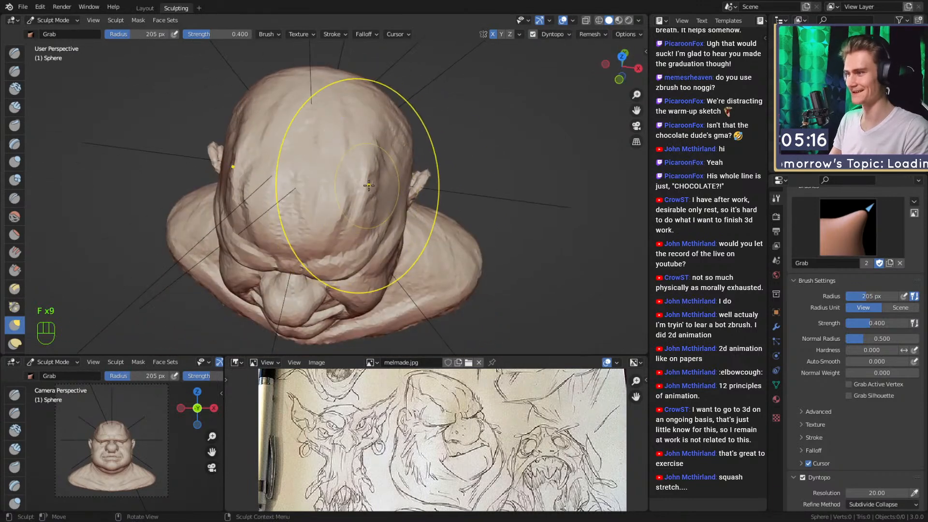
Pull the forehead and sides of the head into shape with Grab at several brush sizes.
mouse_move(341, 184)
left_mouse_down("alt")
mouse_move(366, 201)
mouse_move(372, 157)
mouse_move(314, 127)
left_mouse_up("alt")
key("f")
left_click(371, 149)
mouse_move(346, 157)
left_mouse_down("alt")
mouse_move(404, 174)
mouse_move(377, 159)
mouse_move(348, 170)
left_mouse_up("alt")
key("f")
left_click(262, 175)
mouse_move(276, 247)
left_mouse_down("alt")
mouse_move(438, 159)
mouse_move(387, 198)
mouse_move(367, 186)
left_mouse_up("alt")
key("f")
left_click(352, 186)
Move the brow ridge and lower forehead forms with the Grab brush at 109 px radius.
left_click_drag(352, 187, 350, 228, "alt+shift")
left_click_drag(351, 227, 348, 202, "ctrl+alt")
middle_click_drag(348, 202, 394, 151, "ctrl")
key("f")
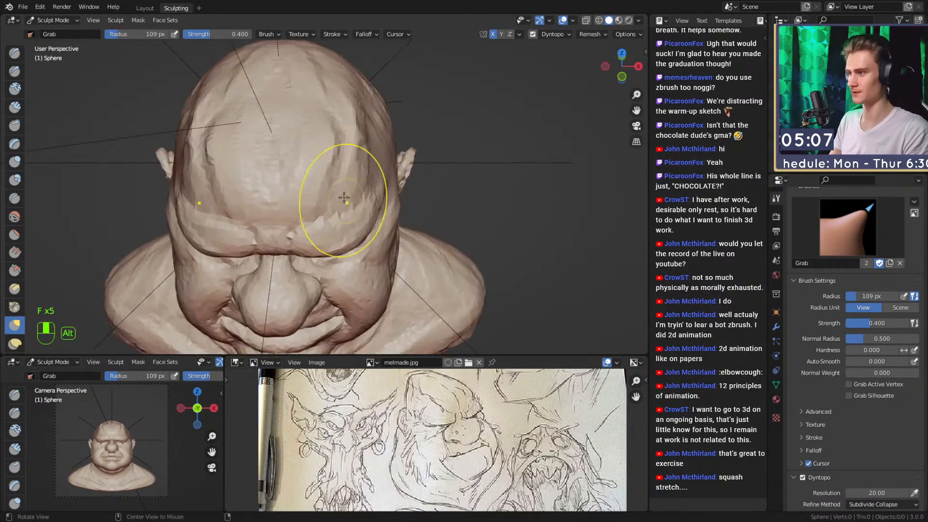
left_click(433, 149)
Touch up the brow with Clay Strips and crease its side and temple at 44 px radius and 0.206 strength.
mouse_move(362, 194)
left_mouse_down("alt")
mouse_move(344, 174)
mouse_move(303, 186)
mouse_move(340, 182)
mouse_move(327, 187)
left_mouse_up("alt")
key("1")
key("f")
left_click(300, 180)
key("2")
key("shift+f")
left_click(325, 189)
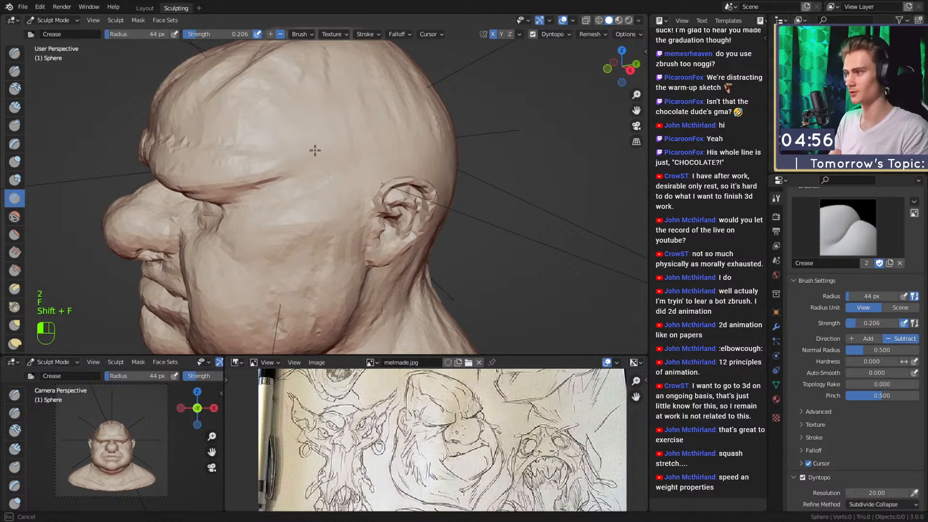
left_click_drag(386, 141, 388, 193, "alt")
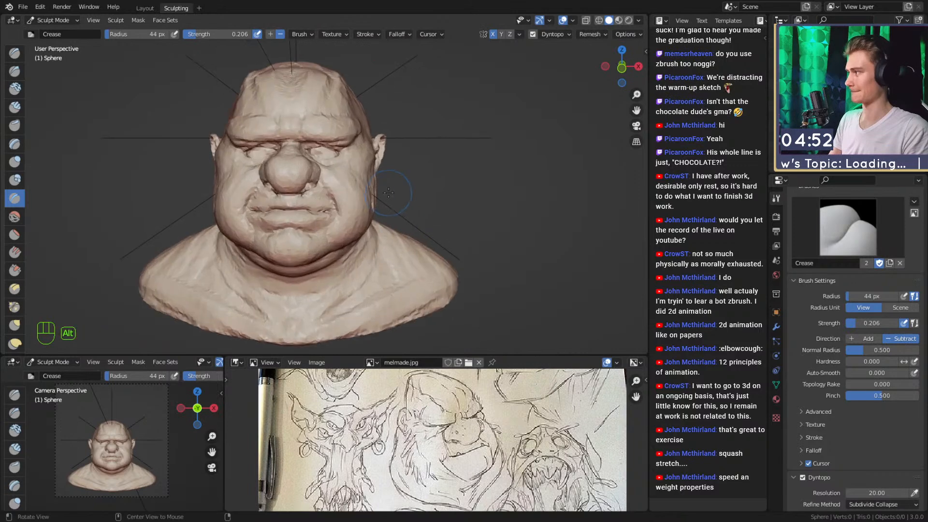
left_click_drag(317, 156, 346, 202, "alt")
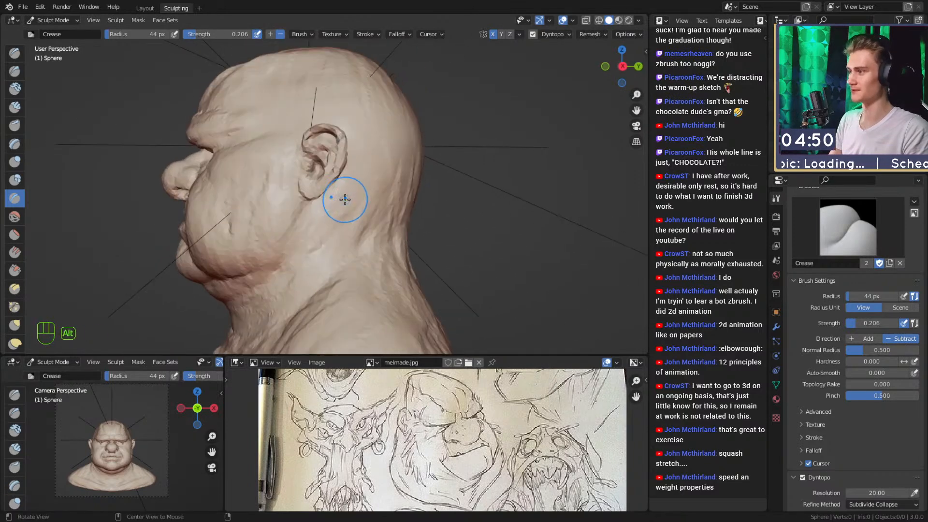
Adjust the lower face with Grab and crease the folds beside the nose and mouth at 32 px radius.
key("3")
mouse_move(295, 265)
left_mouse_down("alt+shift")
mouse_move(344, 207)
mouse_move(339, 196)
mouse_move(421, 174)
left_mouse_up("alt+shift")
left_click_drag(422, 175, 382, 194, "alt+shift")
key("f")
left_click(420, 183)
mouse_move(381, 194)
left_mouse_down("ctrl+alt")
mouse_move(378, 180)
mouse_move(331, 192)
mouse_move(372, 195)
left_mouse_up("ctrl+alt")
key("2")
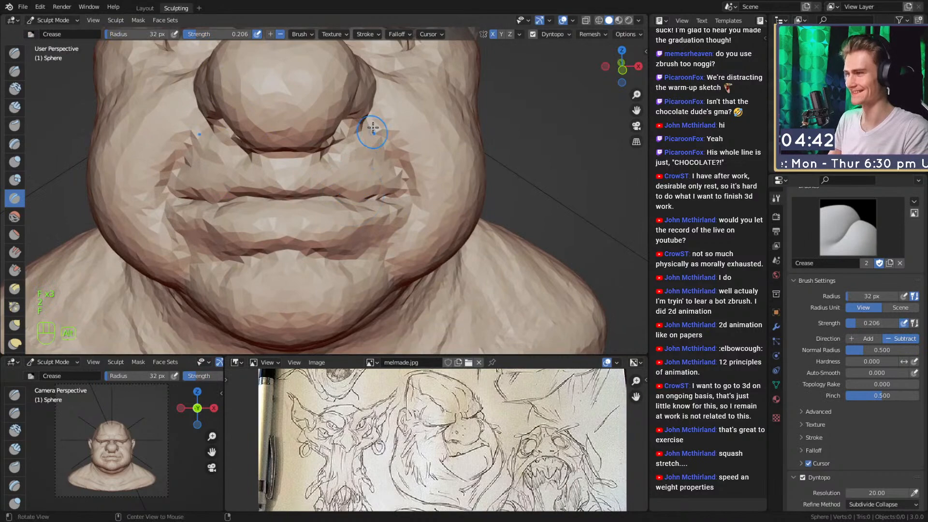
left_click_drag(370, 150, 386, 190, "ctrl+alt")
left_click_drag(385, 190, 389, 187, "alt")
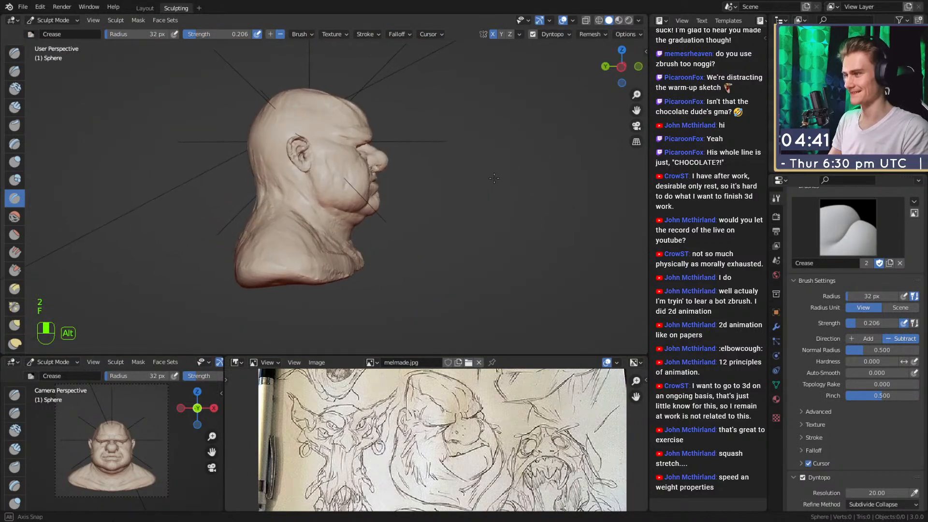
Reposition the nose and brow forms with the Grab brush at several radii.
mouse_move(387, 212)
left_mouse_down("ctrl+alt")
mouse_move(394, 169)
mouse_move(376, 166)
mouse_move(348, 191)
mouse_move(357, 172)
mouse_move(341, 192)
mouse_move(370, 185)
mouse_move(360, 195)
mouse_move(366, 215)
mouse_move(319, 166)
mouse_move(321, 179)
left_mouse_up("ctrl+alt")
key("3")
key("f")
left_click(372, 173)
key("f")
left_click(338, 174)
key("f")
left_click(404, 187)
Crease the fold between the nose bridge and the brow at 27 px radius.
key("2")
key("f")
left_click(323, 201)
key("f")
left_click(326, 208)
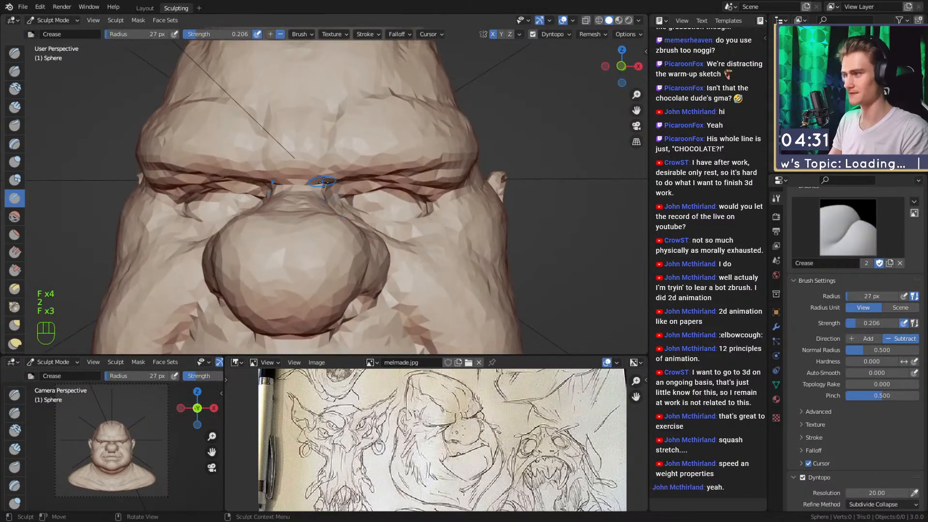
Build up the brow center and nose with Clay Strips at 38 px, and the mouth corners at 31 px.
key("1")
mouse_move(328, 134)
left_mouse_down("alt")
mouse_move(365, 198)
mouse_move(346, 210)
left_mouse_up("alt")
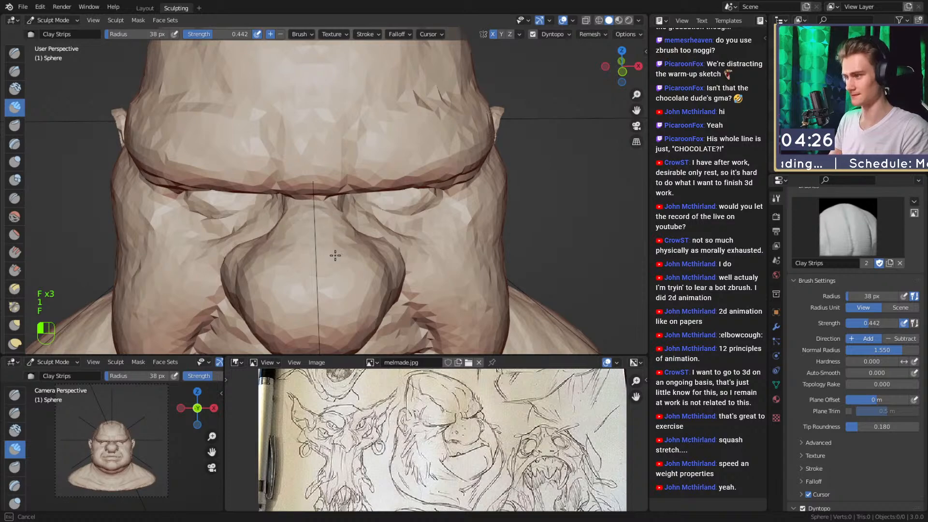
mouse_move(331, 209)
left_mouse_down("ctrl+alt")
mouse_move(373, 269)
mouse_move(391, 247)
mouse_move(382, 251)
left_mouse_up("ctrl+alt")
key("f")
left_click(338, 227)
left_click_drag(339, 227, 325, 208, "ctrl+alt")
scroll(393, 222, "up", 8)
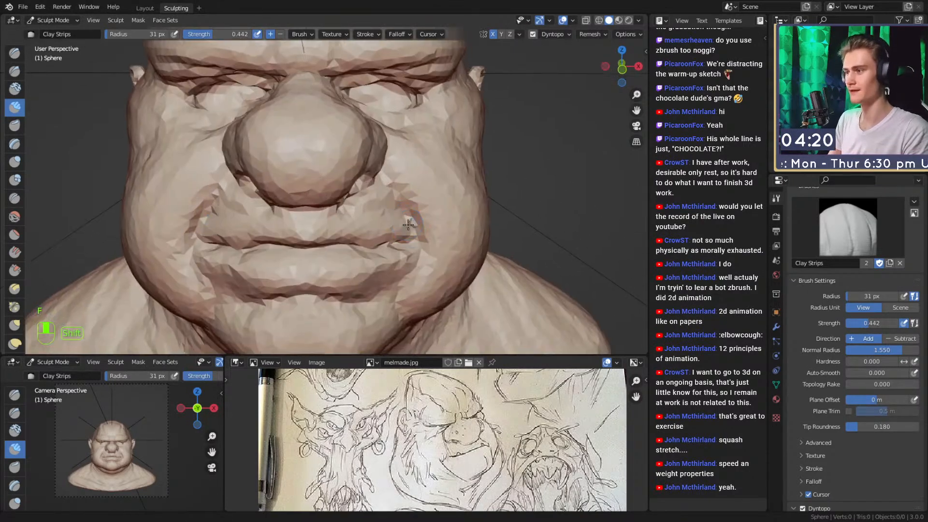
Sharpen the line between the lips and the mouth corners with the Crease brush at 0.418 strength and 31 px radius.
key("shift+c")
mouse_move(362, 187)
middle_mouse_down()
mouse_move(333, 169)
mouse_move(317, 189)
middle_mouse_up()
middle_click_drag(309, 198, 295, 175, "ctrl")
key("shift+f")
left_click(333, 181)
key("f")
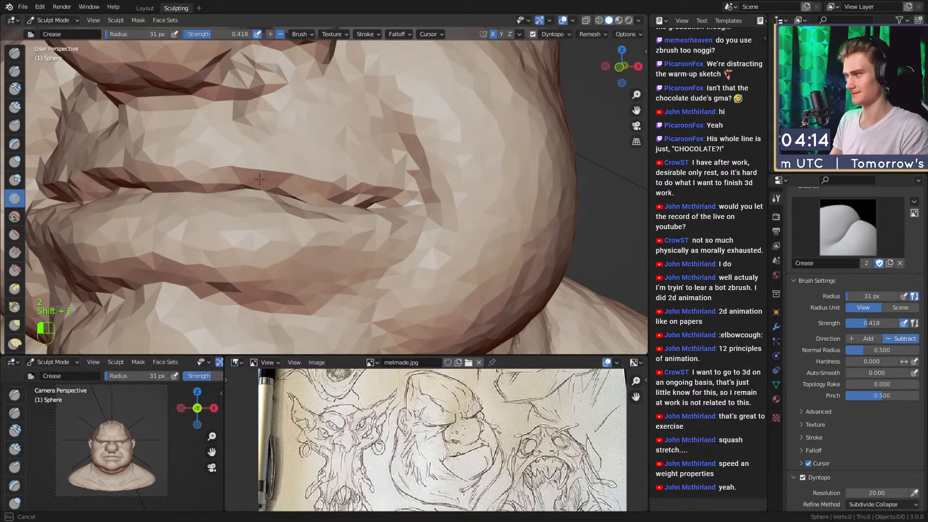
left_click(298, 167)
mouse_move(298, 167)
left_mouse_down("shift")
mouse_move(379, 178)
mouse_move(367, 164)
mouse_move(379, 186)
mouse_move(387, 170)
left_mouse_up("shift")
key("f")
left_click(356, 179)
Reshape the lips, mouth corners and surrounding cheeks with the Grab brush at varied sizes.
key("3")
mouse_move(368, 213)
left_mouse_down("ctrl+alt")
mouse_move(358, 191)
mouse_move(382, 222)
left_mouse_up("ctrl+alt")
key("f")
left_click(415, 191)
key("f")
left_click(442, 192)
key("f")
left_click(441, 197)
mouse_move(370, 206)
left_mouse_down("alt")
mouse_move(458, 208)
mouse_move(416, 205)
mouse_move(389, 237)
left_mouse_up("alt")
key("f")
left_click(364, 209)
Build up the chin and the fold beneath it with Clay Strips at 26 px radius.
key("1")
key("f")
left_click(344, 208)
left_click_drag(389, 224, 305, 172, "alt")
mouse_move(306, 213)
left_mouse_down("ctrl+alt")
mouse_move(309, 187)
mouse_move(321, 210)
left_mouse_up("ctrl+alt")
key("f")
left_click(307, 206)
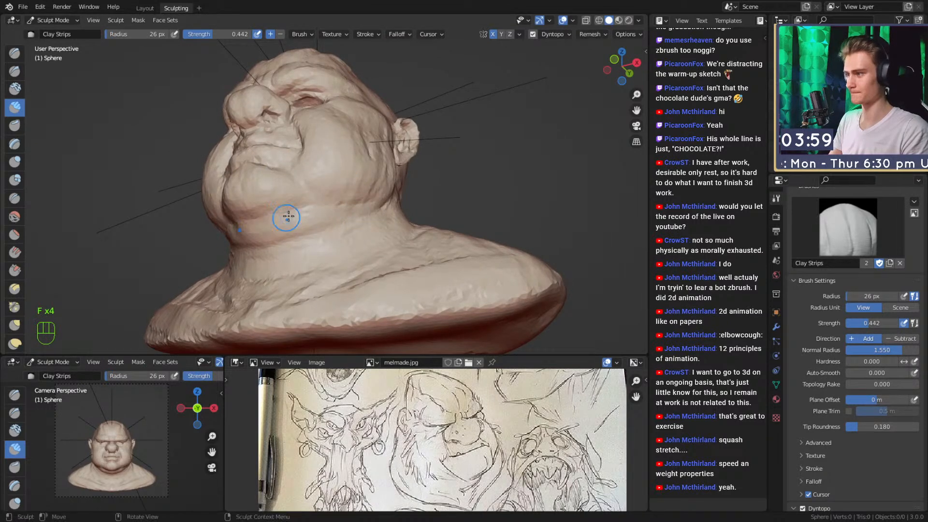
Adjust the chin and jaw forms with the Grab brush at several radii.
mouse_move(387, 204)
left_mouse_down("alt")
mouse_move(430, 242)
mouse_move(393, 263)
mouse_move(400, 190)
mouse_move(365, 230)
mouse_move(358, 219)
mouse_move(385, 248)
mouse_move(345, 166)
mouse_move(352, 186)
mouse_move(394, 199)
mouse_move(382, 164)
left_mouse_up("alt")
key("3")
key("f")
left_click(372, 210)
key("f")
left_click(355, 220)
key("f")
Build up the brow ridge and temple with Clay Strips at 0.442 strength and 48 px radius.
key("1")
key("f")
left_click(335, 167)
mouse_move(382, 164)
left_mouse_down("alt")
mouse_move(356, 190)
mouse_move(328, 199)
mouse_move(347, 106)
left_mouse_up("alt")
mouse_move(346, 105)
left_mouse_down("alt+shift")
mouse_move(321, 170)
mouse_move(309, 166)
left_mouse_up("alt+shift")
key("f")
left_click(331, 170)
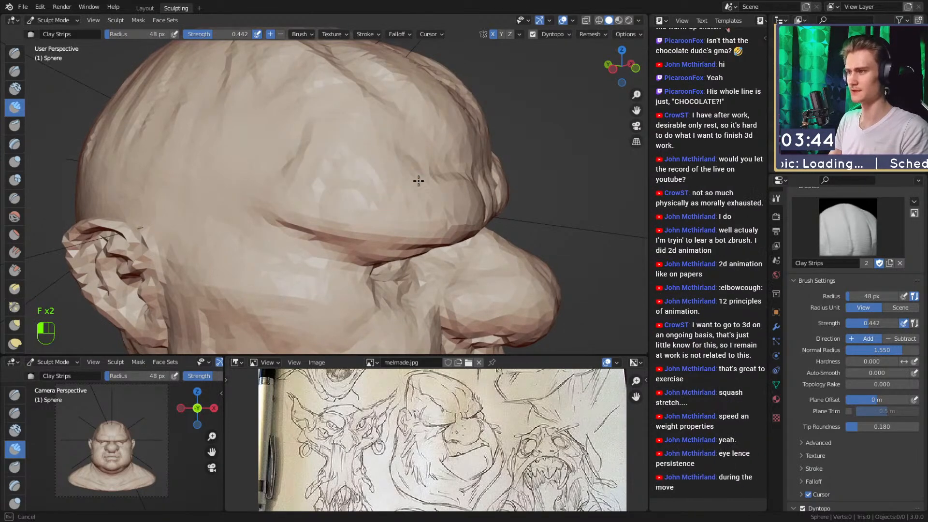
key("f")
mouse_move(308, 184)
left_mouse_down()
mouse_move(332, 157)
mouse_move(360, 185)
left_mouse_up()
Refine the forehead and temple surfaces with Clay Strips at several smaller and larger radii.
left_click(342, 157)
key("f")
key("f")
left_click(360, 190)
key("f")
left_click(321, 165)
mouse_move(291, 165)
left_mouse_down()
mouse_move(308, 165)
mouse_move(292, 187)
mouse_move(331, 203)
mouse_move(290, 181)
left_mouse_up()
key("f")
left_click(316, 188)
key("f")
left_click(331, 199)
key("f")
left_click(285, 181)
Even out the forms around the skull with Clay Strips, working from several angles.
mouse_move(284, 180)
middle_mouse_down("ctrl+alt")
mouse_move(370, 218)
mouse_move(259, 212)
middle_mouse_up("ctrl+alt")
mouse_move(289, 241)
middle_mouse_down("ctrl+alt")
mouse_move(314, 219)
mouse_move(323, 169)
middle_mouse_up("ctrl+alt")
left_click_drag(324, 168, 345, 108, "ctrl")
mouse_move(371, 96)
middle_mouse_down("alt")
mouse_move(430, 109)
mouse_move(359, 174)
middle_mouse_up("alt")
key("f")
left_click(356, 174)
left_click_drag(382, 171, 309, 175, "alt")
left_click_drag(355, 145, 422, 213, "ctrl+alt")
mouse_move(422, 213)
left_mouse_down("ctrl+alt")
mouse_move(426, 189)
mouse_move(330, 192)
mouse_move(358, 205)
left_mouse_up("ctrl+alt")
Adjust the silhouette of the head and neck with the Grab brush at varied radii, including 130 px.
key("3")
key("f")
left_click(423, 199)
key("f")
left_click(477, 197)
left_click_drag(382, 193, 371, 182)
key("f")
left_click(377, 173)
left_click_drag(311, 161, 386, 193, "alt")
mouse_move(322, 163)
left_mouse_down("alt")
mouse_move(369, 196)
mouse_move(252, 206)
mouse_move(383, 171)
mouse_move(186, 174)
mouse_move(251, 172)
left_mouse_up("alt")
key("f")
left_click(278, 193)
key("f")
left_click(288, 193)
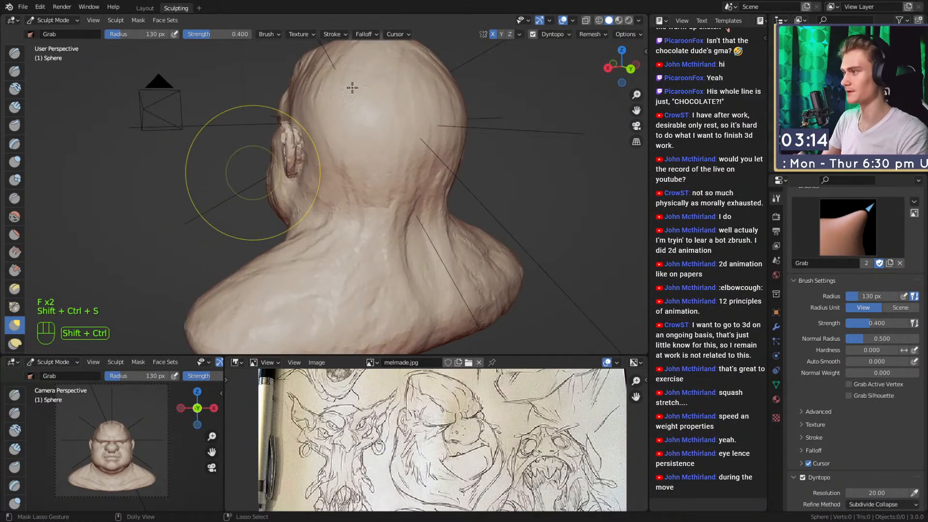
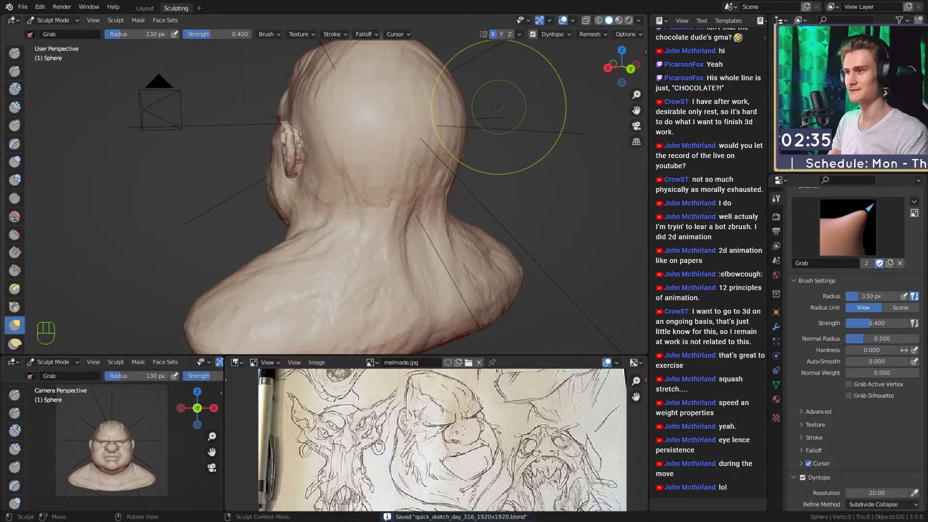
Adjust the front of the head with the Grab brush at 74 px radius.
middle_click_drag(499, 107, 507, 217)
key("f")
left_click(374, 233)
left_click_drag(375, 232, 296, 107, "alt")
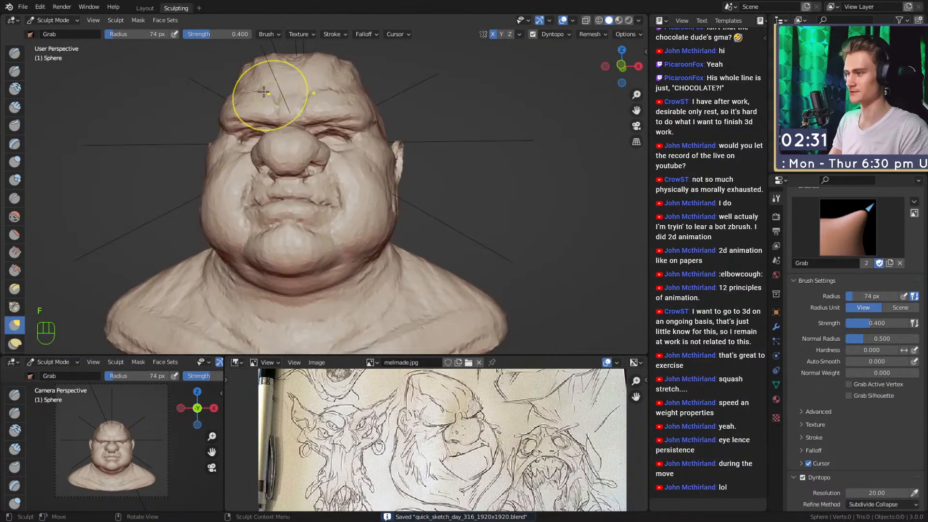
Build up the forehead and side of the face with Clay Strips at varied radii.
key("1")
key("f")
left_click(359, 227)
left_click_drag(360, 227, 285, 169, "alt")
left_click_drag(285, 169, 397, 251, "ctrl+alt")
mouse_move(397, 251)
left_mouse_down("ctrl+alt")
mouse_move(378, 205)
mouse_move(356, 228)
mouse_move(382, 213)
left_mouse_up("ctrl+alt")
key("f")
left_click(370, 205)
Reshape the cheek and jaw edge in front of the ear with the Grab brush, starting at 99 px radius.
key("3")
mouse_move(381, 213)
left_mouse_down("alt")
mouse_move(351, 232)
mouse_move(353, 252)
left_mouse_up("alt")
key("f")
left_click(367, 200)
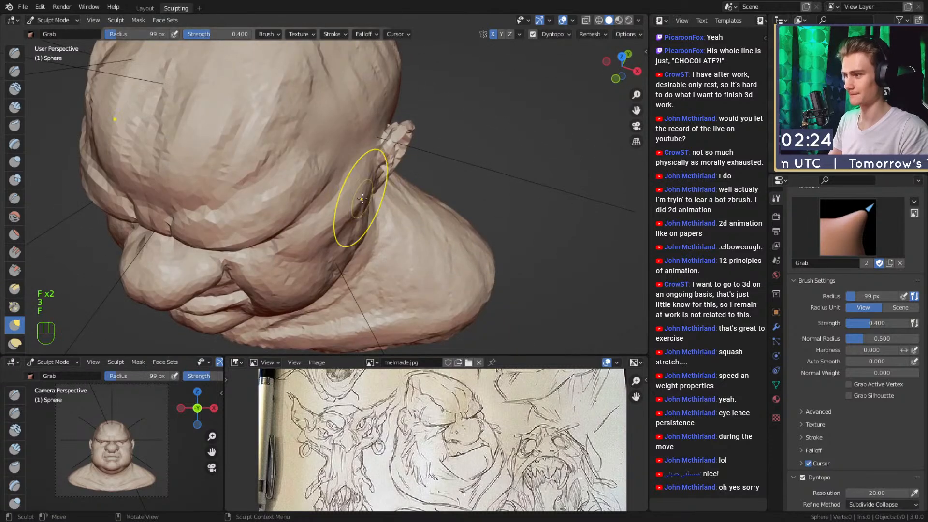
mouse_move(344, 210)
left_mouse_down()
mouse_move(367, 210)
mouse_move(365, 220)
left_mouse_up()
key("f")
left_click(394, 208)
key("f")
left_click(362, 198)
left_click_drag(352, 192, 373, 228)
Correct the cheek and jaw contour from further angles with a resized Grab brush.
left_click_drag(373, 228, 360, 167, "alt")
mouse_move(360, 167)
left_mouse_down("alt+shift")
mouse_move(361, 185)
mouse_move(362, 170)
left_mouse_up("alt+shift")
left_click_drag(362, 169, 358, 217, "ctrl+alt")
left_click_drag(357, 218, 356, 216, "alt")
key("f")
left_click(333, 208)
mouse_move(333, 208)
left_mouse_down("alt+shift")
mouse_move(341, 212)
mouse_move(342, 162)
left_mouse_up("alt+shift")
Sharpen the folds of the face with the Crease brush at several radii, working from multiple angles.
key("2")
key("f")
left_click(331, 193)
mouse_move(328, 194)
left_mouse_down("alt")
mouse_move(278, 179)
mouse_move(332, 192)
mouse_move(352, 164)
mouse_move(327, 155)
mouse_move(358, 151)
mouse_move(413, 229)
mouse_move(406, 197)
mouse_move(307, 186)
left_mouse_up("alt")
key("f")
left_click(357, 172)
key("f")
left_click(333, 156)
left_click_drag(302, 183, 357, 193, "alt")
left_click_drag(356, 193, 319, 186, "ctrl+alt")
key("f")
left_click(317, 182)
left_click_drag(336, 237, 194, 98, "alt")
left_click_drag(365, 176, 320, 175, "alt")
key("f")
left_click(349, 155)
mouse_move(357, 203)
left_mouse_down()
mouse_move(336, 136)
mouse_move(353, 186)
left_mouse_up()
key("f")
left_click(340, 129)
mouse_move(352, 186)
left_mouse_down("alt+shift")
mouse_move(373, 59)
mouse_move(360, 186)
mouse_move(387, 189)
mouse_move(348, 181)
mouse_move(333, 197)
left_mouse_up("alt+shift")
Fill out the cheek between the ear and nose with Clay Strips, starting at 40 px radius.
key("1")
key("f")
left_click(291, 184)
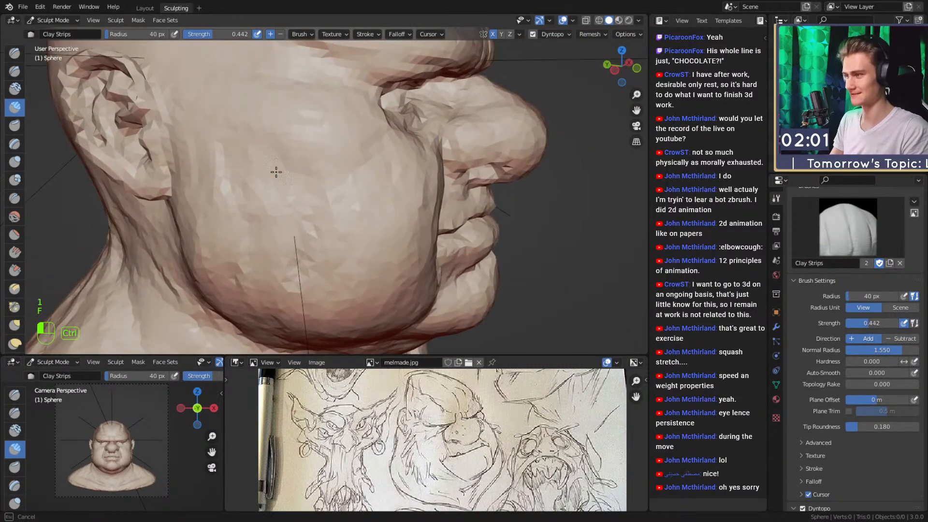
key("f")
left_click(331, 216)
left_click_drag(373, 101, 360, 193, "ctrl+alt")
mouse_move(360, 193)
left_mouse_down("alt")
mouse_move(309, 207)
mouse_move(311, 217)
left_mouse_up("alt")
mouse_move(312, 217)
left_mouse_down("ctrl+alt")
mouse_move(327, 177)
mouse_move(346, 182)
mouse_move(331, 187)
mouse_move(311, 145)
mouse_move(296, 147)
left_mouse_up("ctrl+alt")
Deepen the creases around the cheek and eye with the Crease brush at varied radii.
key("2")
key("f")
left_click(370, 174)
key("f")
mouse_move(296, 147)
left_mouse_down("alt+shift")
mouse_move(373, 187)
mouse_move(376, 165)
mouse_move(390, 171)
mouse_move(446, 135)
mouse_move(389, 158)
left_mouse_up("alt+shift")
key("f")
left_click(379, 191)
Build up the eye area with Clay Strips and define the lower eyelid with the Crease brush at 30 px radius.
key("1")
key("f")
left_click(372, 199)
mouse_move(420, 147)
left_mouse_down("alt")
mouse_move(392, 147)
mouse_move(400, 156)
mouse_move(372, 163)
left_mouse_up("alt")
key("2")
key("f")
left_click(402, 153)
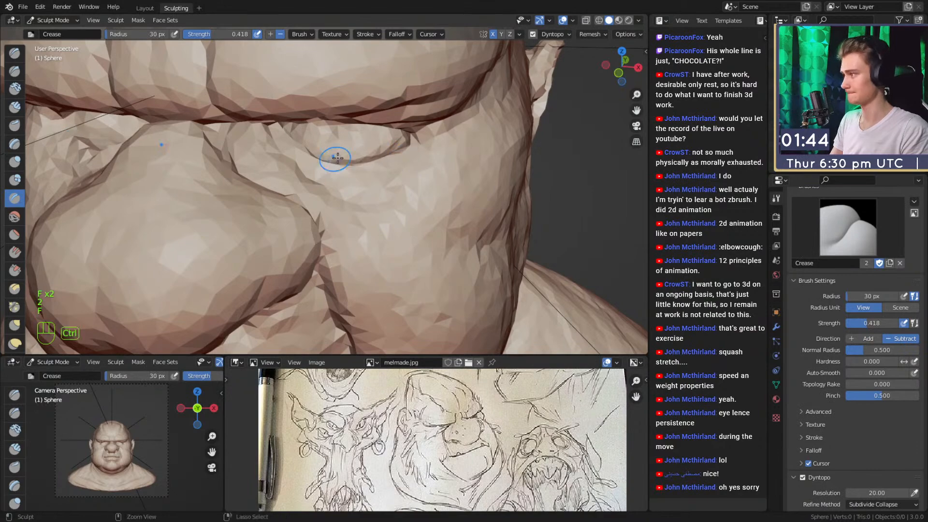
scroll(328, 160, "down", 8)
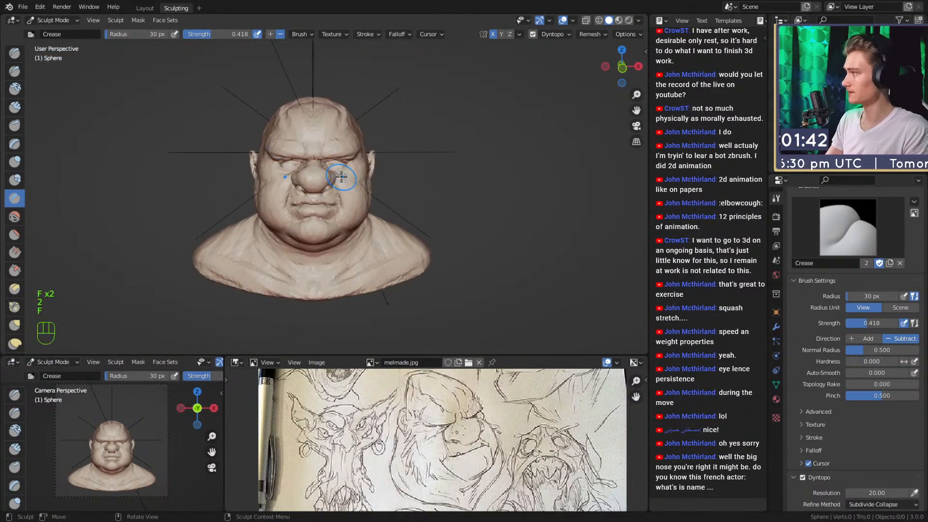
Build up the side and back of the head behind the ear with Clay Strips at 63 px and other radii.
key("1")
scroll(351, 178, "up", 4)
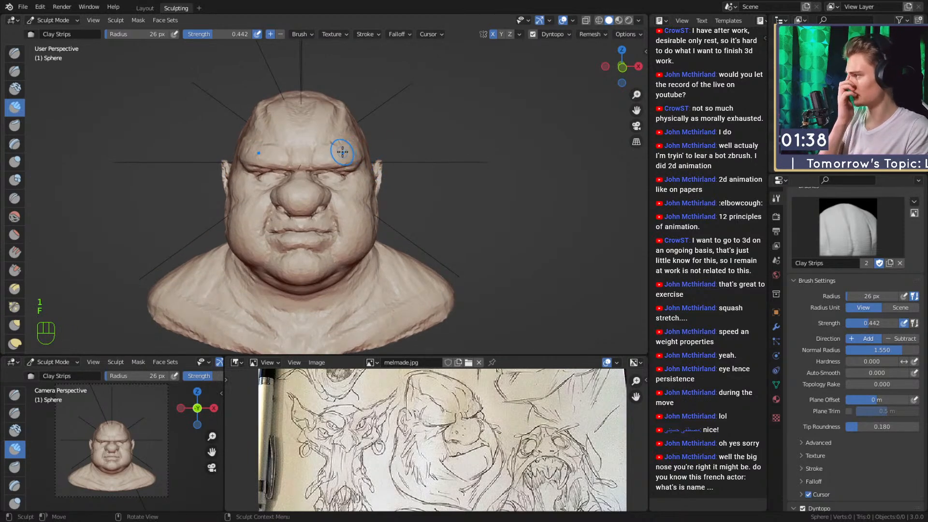
mouse_move(358, 168)
middle_mouse_down()
mouse_move(311, 187)
mouse_move(427, 176)
mouse_move(377, 166)
mouse_move(316, 199)
mouse_move(411, 185)
mouse_move(308, 198)
mouse_move(346, 218)
mouse_move(302, 137)
middle_mouse_up()
key("f")
left_click(306, 183)
mouse_move(347, 205)
middle_mouse_down()
mouse_move(363, 163)
mouse_move(342, 145)
mouse_move(362, 161)
mouse_move(342, 191)
mouse_move(328, 180)
middle_mouse_up()
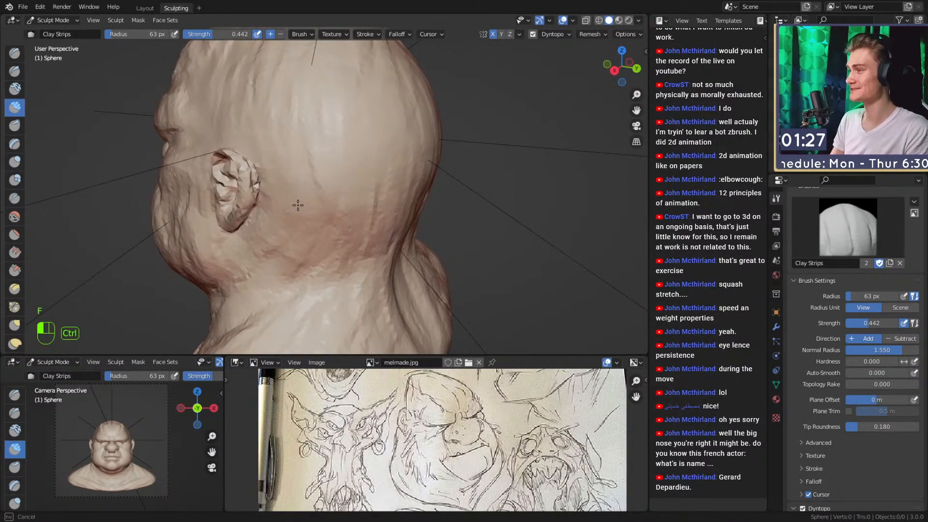
middle_click_drag(339, 221, 389, 212, "alt")
middle_click_drag(357, 174, 367, 232, "ctrl+alt")
mouse_move(368, 208)
middle_mouse_down("alt")
mouse_move(452, 198)
mouse_move(350, 197)
mouse_move(338, 175)
mouse_move(357, 187)
mouse_move(441, 133)
mouse_move(415, 213)
middle_mouse_up("alt")
mouse_move(401, 213)
middle_mouse_down("alt")
mouse_move(410, 221)
mouse_move(392, 154)
middle_mouse_up("alt")
key("f")
left_click(402, 220)
mouse_move(385, 193)
middle_mouse_down("ctrl+alt")
mouse_move(385, 162)
mouse_move(377, 176)
middle_mouse_up("ctrl+alt")
Reshape the lower face and jaw with the Grab brush at several radii.
key("3")
middle_click_drag(377, 177, 360, 140, "alt+shift")
middle_click_drag(360, 140, 356, 176, "alt")
key("f")
left_click(367, 189)
key("f")
mouse_move(342, 207)
left_mouse_down()
mouse_move(332, 202)
mouse_move(364, 197)
mouse_move(365, 251)
mouse_move(400, 213)
mouse_move(405, 223)
left_mouse_up()
left_click(322, 201)
key("f")
left_click(349, 193)
left_click_drag(405, 224, 398, 215, "alt")
key("f")
left_click(390, 216)
left_click_drag(346, 204, 334, 221, "alt")
mouse_move(335, 221)
left_mouse_down("ctrl+alt")
mouse_move(333, 188)
mouse_move(333, 226)
mouse_move(321, 195)
left_mouse_up("ctrl+alt")
Build up the chin and the area below the lower lip with Clay Strips at 49 and 54 px radius.
key("1")
key("f")
left_click(320, 197)
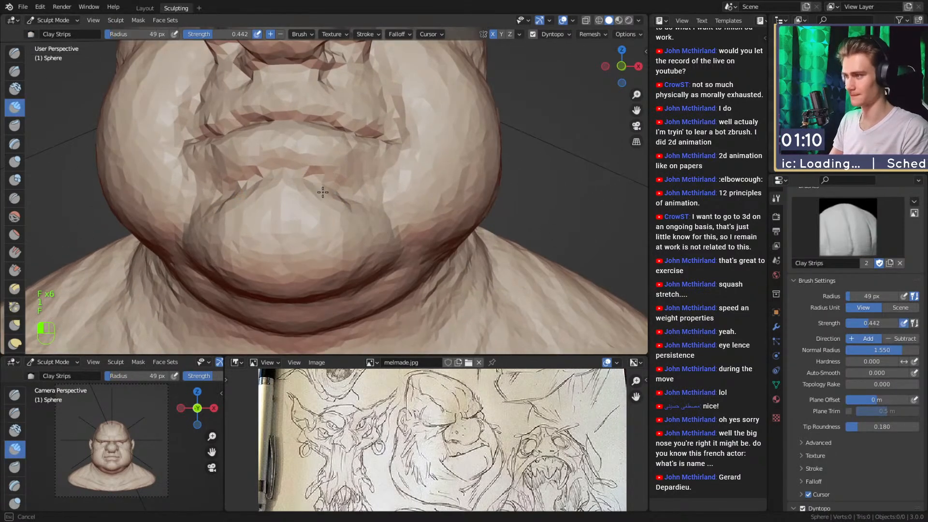
left_click_drag(382, 167, 367, 190, "alt")
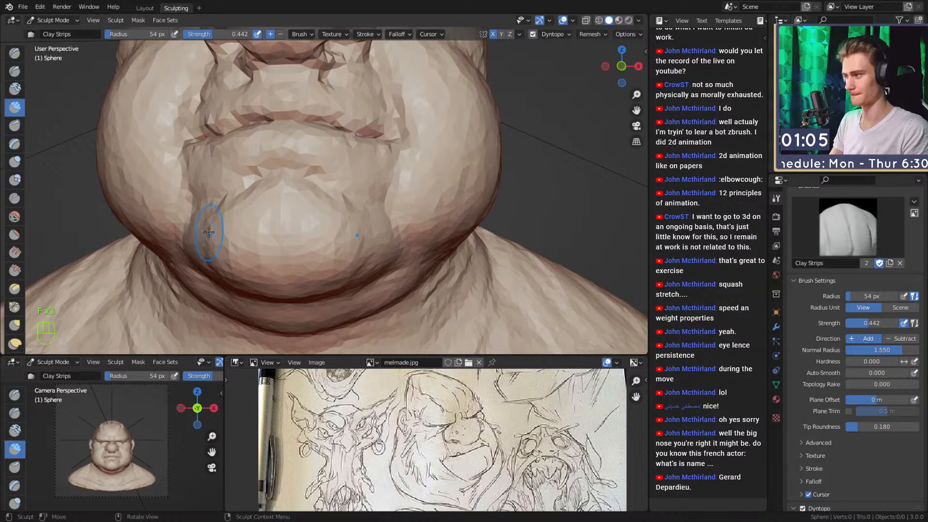
left_click_drag(214, 236, 185, 234, "alt")
Reshape the chin and jaw profile with the Grab brush.
mouse_move(247, 203)
left_mouse_down("alt")
mouse_move(394, 207)
mouse_move(315, 203)
mouse_move(345, 228)
left_mouse_up("alt")
key("g")
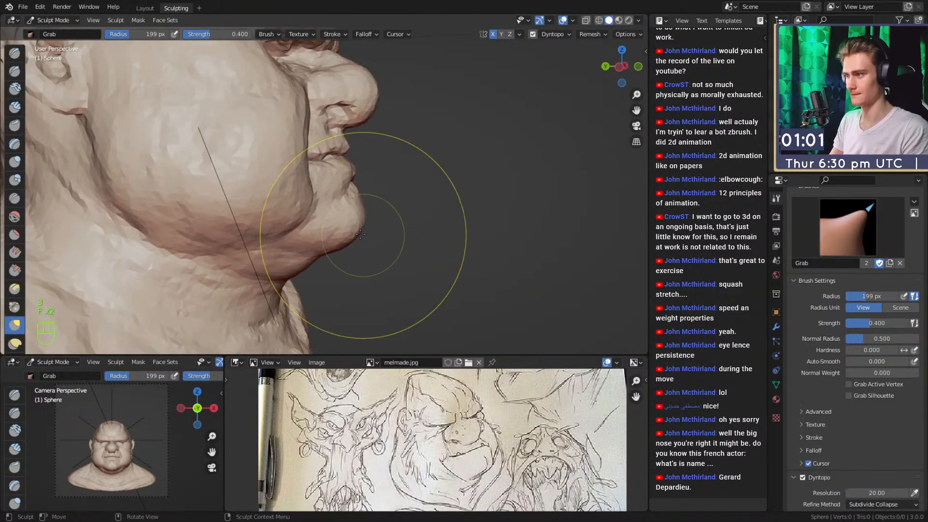
mouse_move(354, 237)
middle_mouse_down("ctrl")
mouse_move(351, 271)
mouse_move(261, 190)
mouse_move(253, 259)
mouse_move(271, 218)
middle_mouse_up("ctrl")
key("f")
left_click(298, 260)
left_click_drag(314, 258, 312, 252)
mouse_move(256, 242)
middle_mouse_down()
mouse_move(300, 222)
mouse_move(350, 232)
middle_mouse_up()
key("f")
left_click(328, 232)
left_click_drag(310, 243, 324, 266, "alt")
left_click_drag(323, 169, 339, 212, "ctrl+alt")
mouse_move(338, 212)
left_mouse_down("alt")
mouse_move(294, 218)
mouse_move(373, 203)
mouse_move(358, 191)
left_mouse_up("alt")
Refine the chin and mouth area with the Clay Strips and Crease brushes.
key("1")
key("f")
left_click(365, 199)
key("2")
key("f")
left_click(352, 184)
left_click_drag(352, 236, 365, 207, "ctrl+alt")
key("f")
left_click(367, 210)
left_click_drag(361, 223, 378, 151)
left_click_drag(371, 209, 375, 187, "alt")
left_click_drag(377, 257, 381, 222)
Sharpen the upper lip and the fold under the nose with the Crease brush at 33 px radius.
mouse_move(372, 155)
left_mouse_down("alt")
mouse_move(368, 147)
mouse_move(363, 155)
mouse_move(353, 125)
mouse_move(365, 162)
mouse_move(390, 181)
mouse_move(505, 186)
left_mouse_up("alt")
key("f")
left_click(336, 118)
mouse_move(427, 210)
left_mouse_down("ctrl+alt")
mouse_move(401, 192)
mouse_move(350, 179)
left_mouse_up("ctrl+alt")
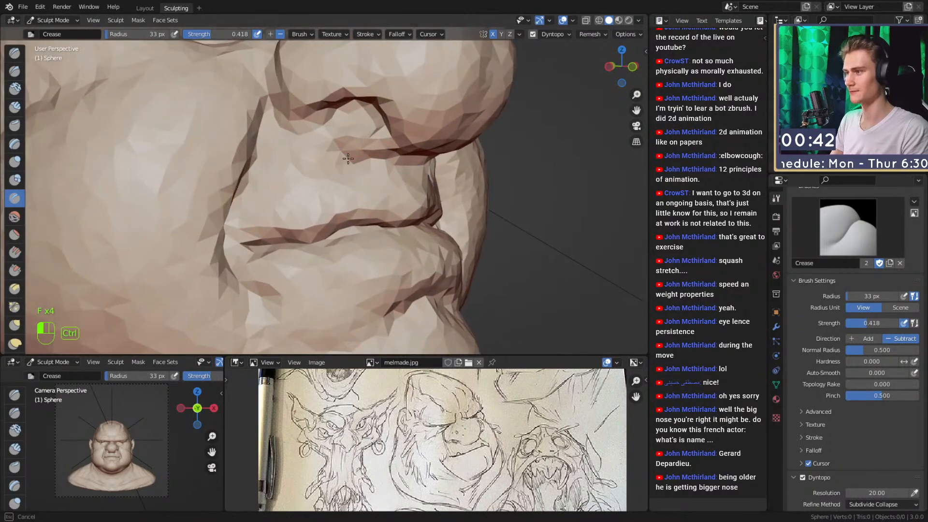
mouse_move(323, 167)
left_mouse_down("ctrl+alt")
mouse_move(383, 197)
mouse_move(358, 187)
mouse_move(359, 198)
mouse_move(325, 206)
mouse_move(408, 188)
left_mouse_up("ctrl+alt")
Refine the lips with Clay Strips and define their edges with the Crease brush at 43 px radius.
key("1")
key("f")
left_click(403, 188)
mouse_move(378, 236)
left_mouse_down("alt")
mouse_move(335, 195)
mouse_move(338, 168)
mouse_move(279, 160)
left_mouse_up("alt")
key("2")
key("f")
key("f")
left_click(337, 167)
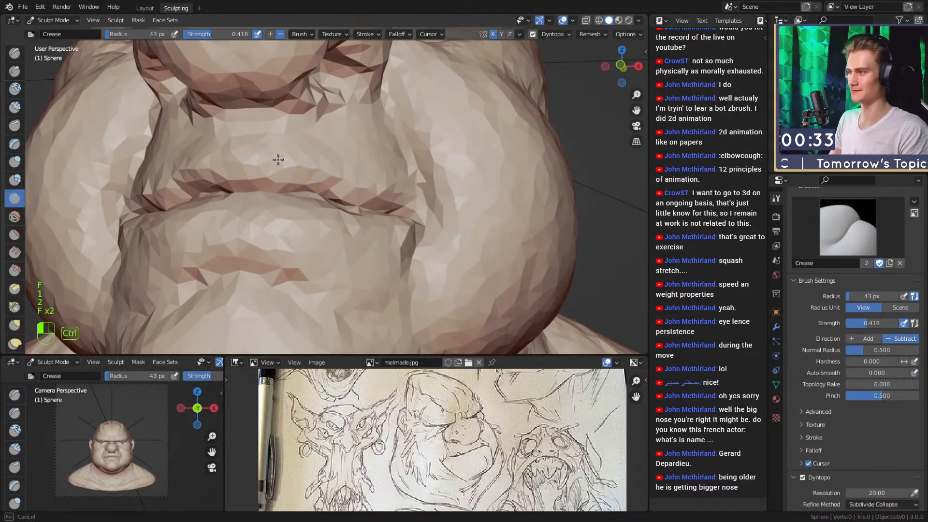
left_click_drag(353, 137, 376, 192, "ctrl+alt")
mouse_move(376, 193)
left_mouse_down("alt")
mouse_move(456, 179)
mouse_move(355, 186)
left_mouse_up("alt")
key("f")
left_click(385, 186)
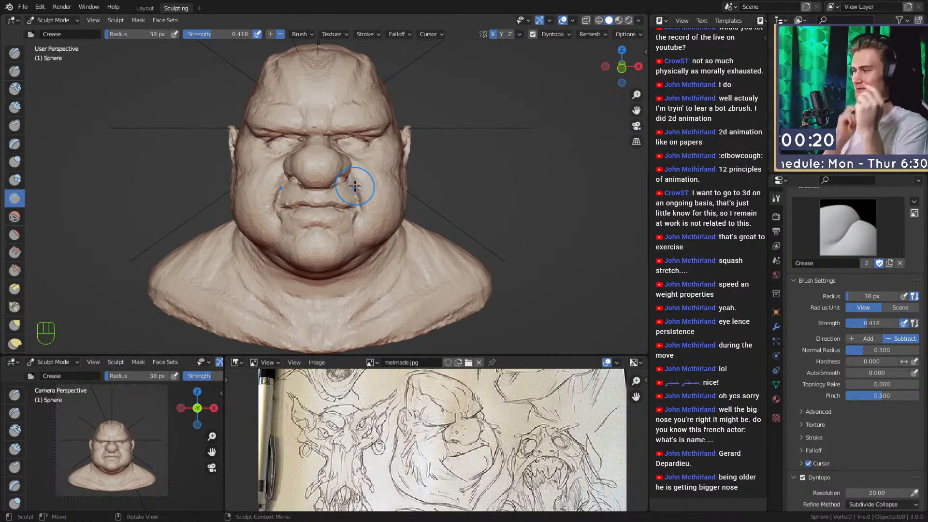
Carve the temple and side of the brow with Clay Strips and smooth the surface.
mouse_move(355, 186)
left_mouse_down("ctrl+alt")
mouse_move(394, 157)
mouse_move(441, 155)
mouse_move(397, 130)
mouse_move(362, 158)
left_mouse_up("ctrl+alt")
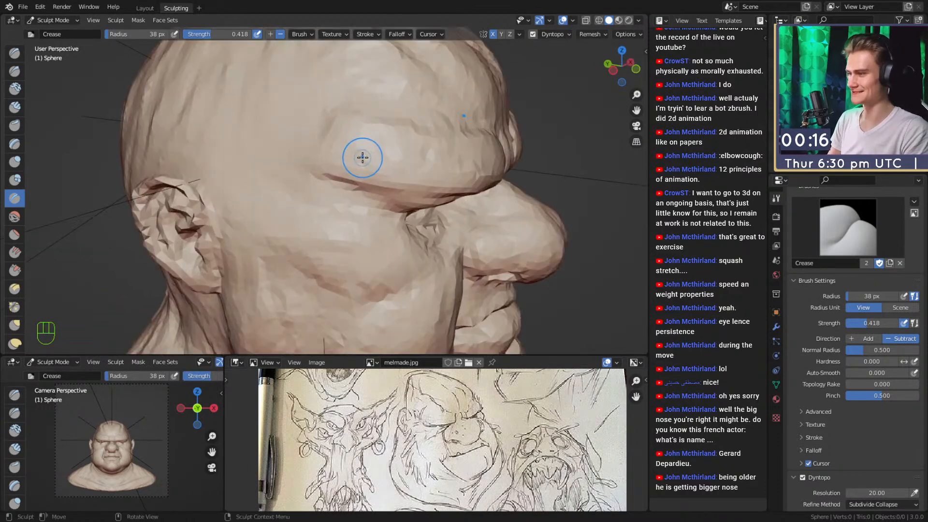
key("1")
left_click_drag(403, 129, 388, 162, "alt+shift")
left_click_drag(321, 153, 406, 157, "ctrl")
key("f")
left_click(420, 151)
left_click_drag(350, 149, 319, 142, "shift")
key("f")
left_click(309, 136)
Refine and smooth the side of the skull with Clay Strips at varied radii.
left_click_drag(356, 82, 353, 167, "ctrl+alt")
left_click_drag(353, 167, 263, 242, "alt")
mouse_move(347, 229)
left_mouse_down("ctrl+alt")
mouse_move(364, 172)
mouse_move(374, 187)
left_mouse_up("ctrl+alt")
mouse_move(374, 187)
left_mouse_down("alt")
mouse_move(317, 216)
mouse_move(360, 157)
left_mouse_up("alt")
key("f")
left_click(386, 155)
mouse_move(374, 123)
left_mouse_down("shift")
mouse_move(395, 97)
mouse_move(355, 79)
left_mouse_up("shift")
key("f")
left_click(404, 120)
mouse_move(403, 121)
left_mouse_down("ctrl+alt")
mouse_move(388, 190)
mouse_move(404, 176)
mouse_move(387, 150)
left_mouse_up("ctrl+alt")
mouse_move(388, 186)
left_mouse_down("alt")
mouse_move(333, 149)
mouse_move(334, 181)
mouse_move(383, 159)
mouse_move(399, 213)
left_mouse_up("alt")
key("f")
left_click(361, 149)
key("f")
left_click(364, 181)
mouse_move(399, 213)
left_mouse_down("alt")
mouse_move(353, 194)
mouse_move(393, 186)
left_mouse_up("alt")
mouse_move(394, 186)
left_mouse_down("alt+shift")
mouse_move(386, 176)
mouse_move(296, 180)
mouse_move(333, 191)
mouse_move(321, 178)
mouse_move(387, 228)
mouse_move(369, 198)
mouse_move(294, 194)
mouse_move(338, 202)
left_mouse_up("alt+shift")
Adjust the shape of the head with the Grab brush.
key("3")
key("f")
left_click(341, 183)
mouse_move(339, 202)
left_mouse_down("alt")
mouse_move(347, 199)
mouse_move(355, 230)
left_mouse_up("alt")
mouse_move(355, 229)
left_mouse_down("alt+shift")
mouse_move(372, 150)
mouse_move(319, 277)
left_mouse_up("alt+shift")
mouse_move(319, 278)
left_mouse_down("ctrl+alt")
mouse_move(299, 253)
mouse_move(415, 193)
left_mouse_up("ctrl+alt")
mouse_move(416, 194)
left_mouse_down("ctrl+alt")
mouse_move(426, 197)
mouse_move(381, 205)
left_mouse_up("ctrl+alt")
Build up the forehead and top of the skull with Clay Strips at 79 px radius and smooth it.
key("f")
left_click(353, 205)
key("1")
left_click_drag(346, 164, 389, 170, "alt")
left_click_drag(241, 126, 247, 162, "alt")
left_click_drag(246, 162, 359, 243, "alt+shift")
key("f")
left_click(334, 217)
middle_click_drag(354, 249, 335, 190)
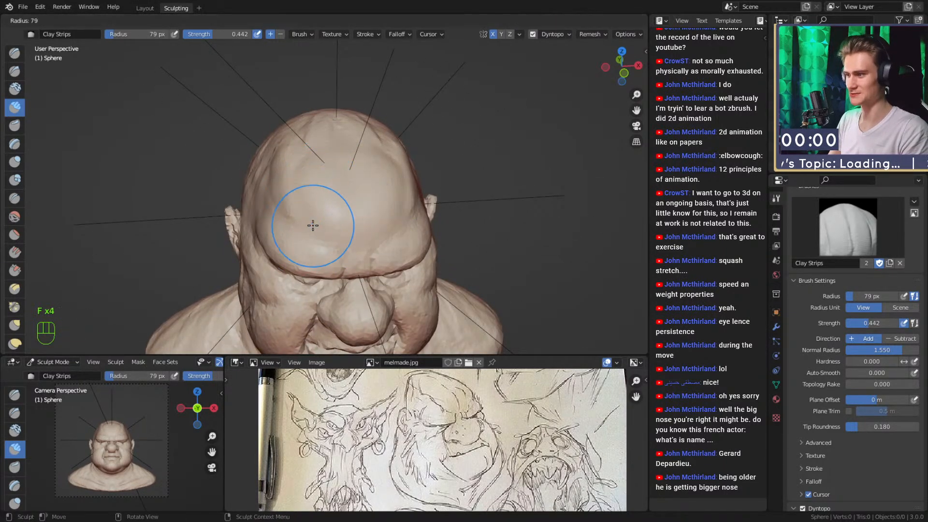
left_click_drag(311, 132, 319, 127, "shift")
Add fine forehead detail with the Clay Strips and Crease brushes at 19 px radius.
mouse_move(370, 230)
left_mouse_down("alt")
mouse_move(371, 203)
mouse_move(317, 182)
left_mouse_up("alt")
key("f")
left_click(355, 188)
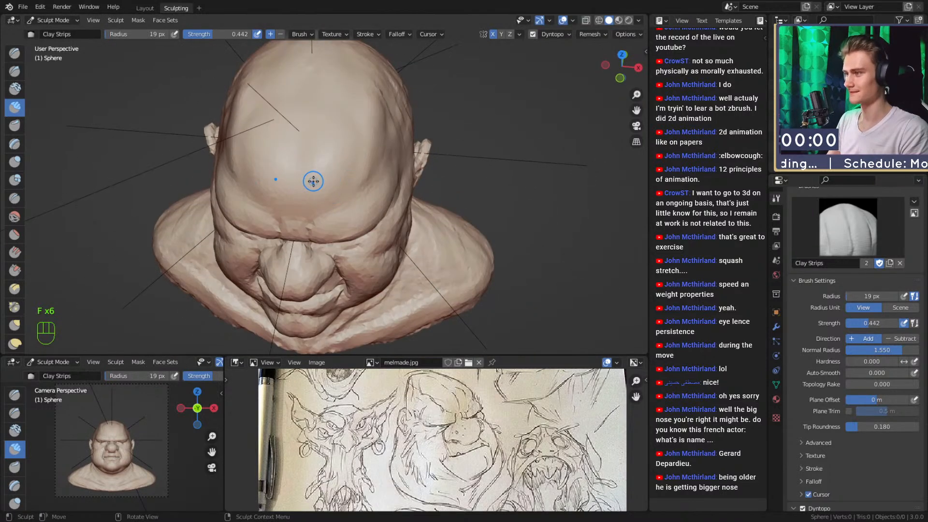
key("shift+c")
key("f")
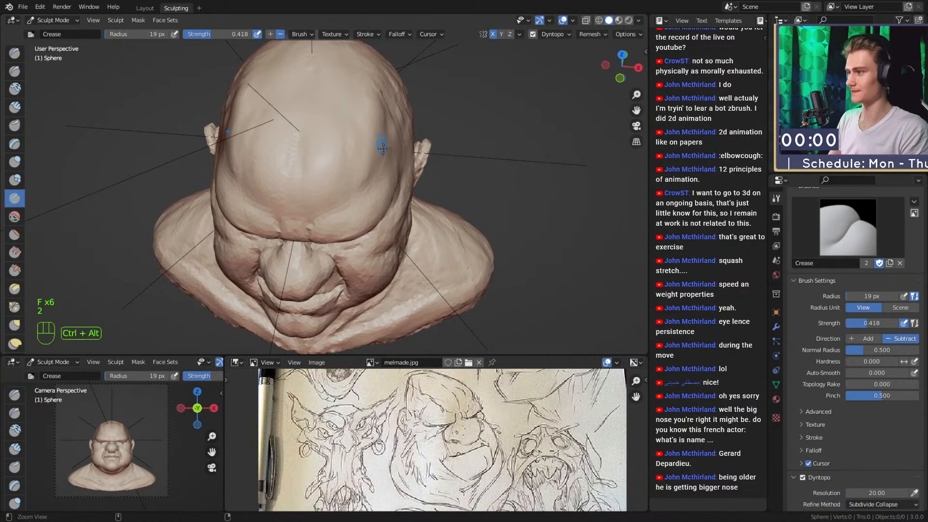
left_click_drag(374, 142, 378, 92, "alt")
Touch up the head with Clay Strips at 37 px radius and save the file.
key("1")
key("f")
left_click(405, 202)
mouse_move(405, 202)
left_mouse_down("alt")
mouse_move(404, 193)
mouse_move(346, 186)
mouse_move(385, 188)
mouse_move(327, 193)
mouse_move(323, 180)
mouse_move(337, 179)
left_mouse_up("alt")
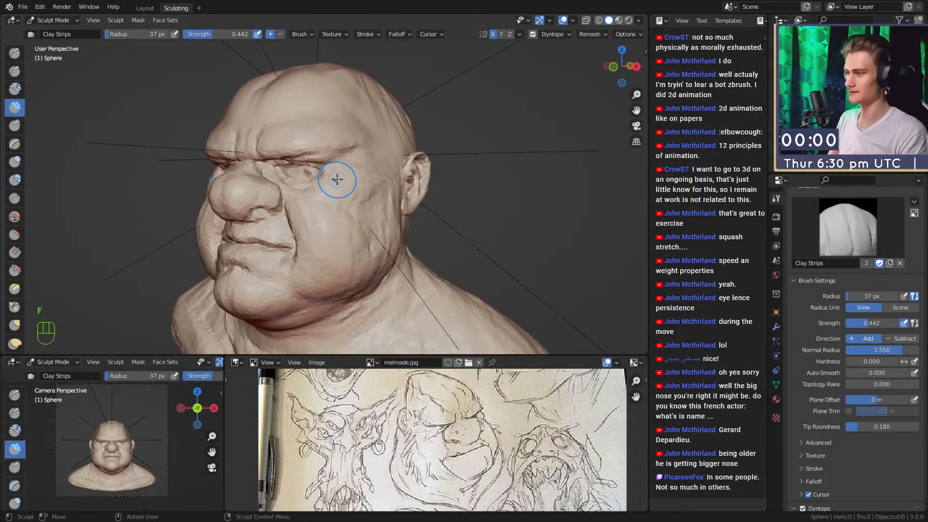
mouse_move(415, 225)
left_mouse_down("alt")
mouse_move(433, 221)
mouse_move(462, 175)
left_mouse_up("alt")
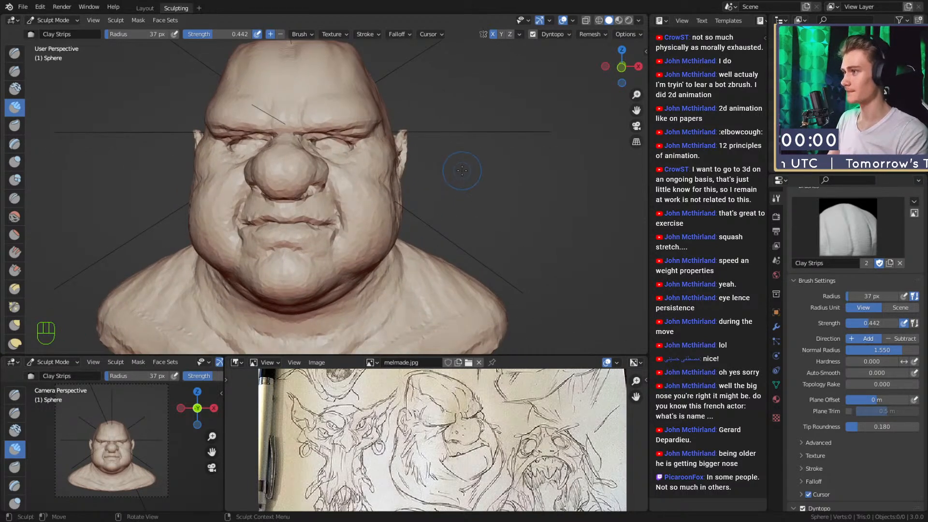
key("ctrl+s")
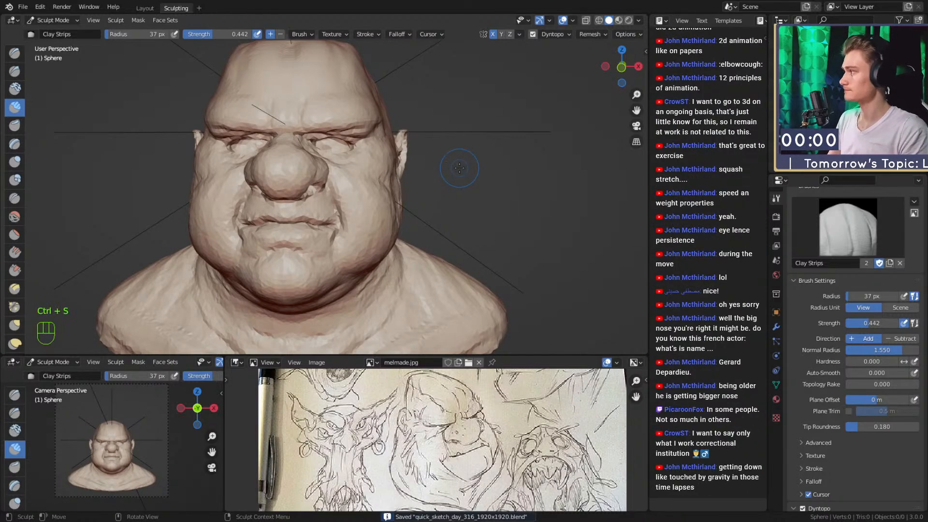
Build up the cheek in front of the ear with Clay Strips at 54 px radius.
left_click_drag(413, 154, 369, 174, "alt")
mouse_move(370, 174)
left_mouse_down("ctrl+alt")
mouse_move(365, 193)
mouse_move(385, 183)
left_mouse_up("ctrl+alt")
left_click_drag(363, 184, 385, 180, "alt")
key("f")
left_click(379, 184)
left_click_drag(385, 180, 370, 154, "ctrl+alt")
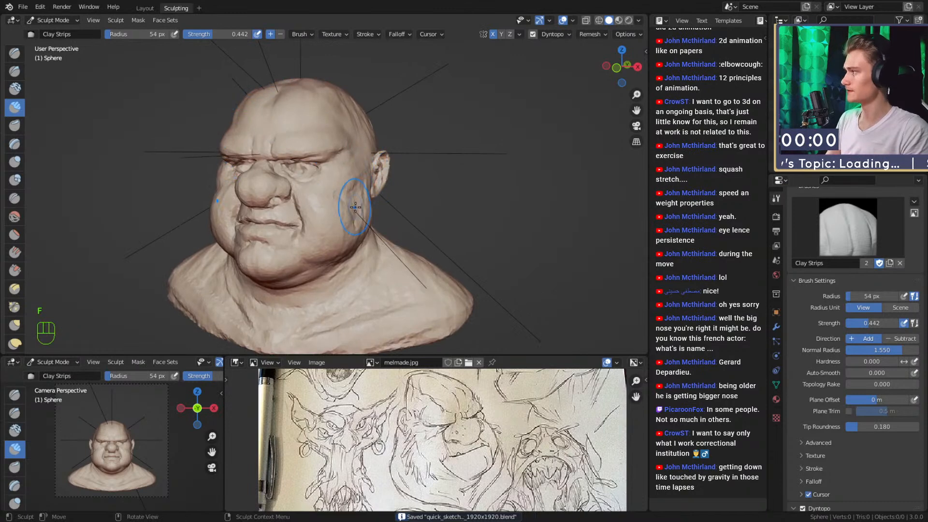
mouse_move(356, 206)
left_mouse_down("alt")
mouse_move(388, 195)
mouse_move(372, 201)
left_mouse_up("alt")
key("f")
left_click(393, 197)
Add skin folds to the forehead and skull with Clay Strips at 23 and 32 px radius.
key("f")
left_click(350, 175)
left_click_drag(345, 162, 333, 197, "alt")
key("f")
left_click(309, 197)
key("f")
left_click(317, 213)
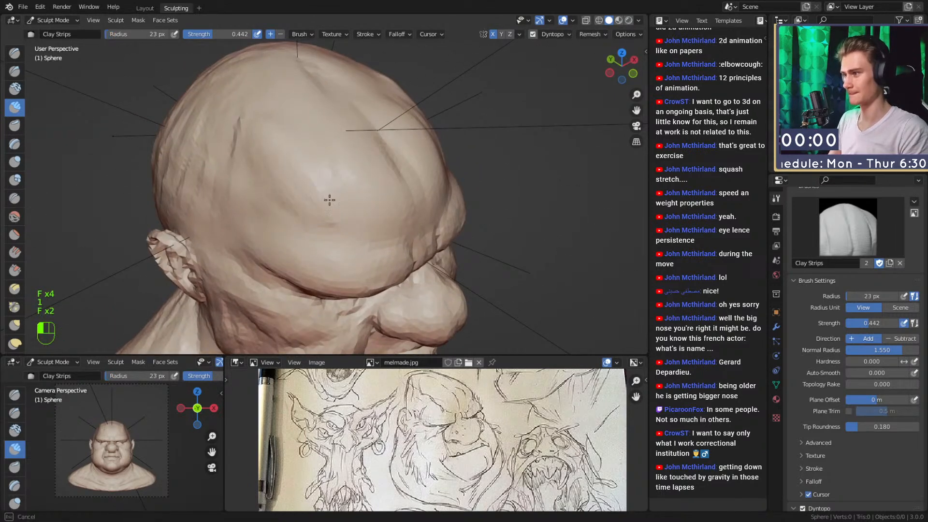
left_click_drag(265, 107, 288, 189, "alt")
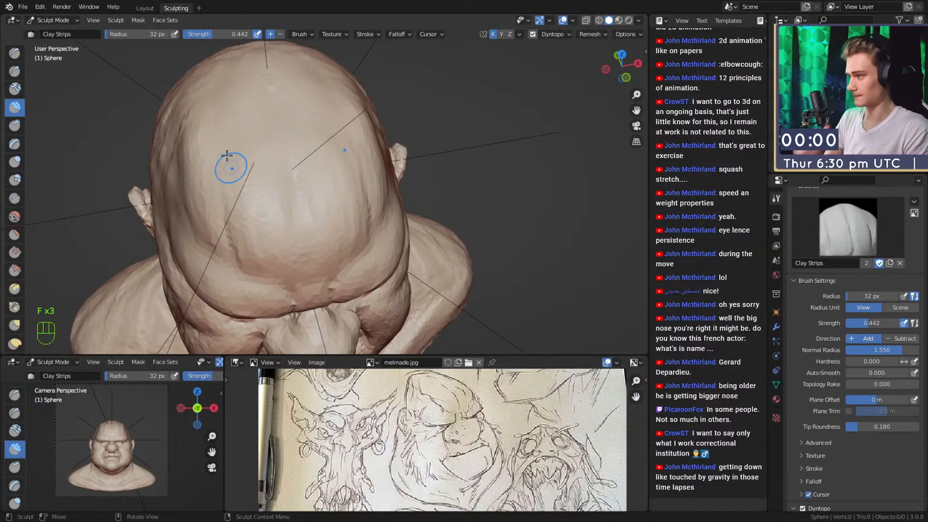
left_click_drag(296, 234, 362, 229, "alt")
left_click_drag(362, 230, 366, 208, "ctrl+alt")
mouse_move(367, 208)
left_mouse_down("alt")
mouse_move(369, 234)
mouse_move(265, 205)
left_mouse_up("alt")
Pull the forehead profile outward with the Grab brush at 154 px radius.
key("3")
left_click_drag(232, 162, 328, 210, "alt+shift")
left_click_drag(329, 210, 283, 195, "ctrl+alt")
key("f")
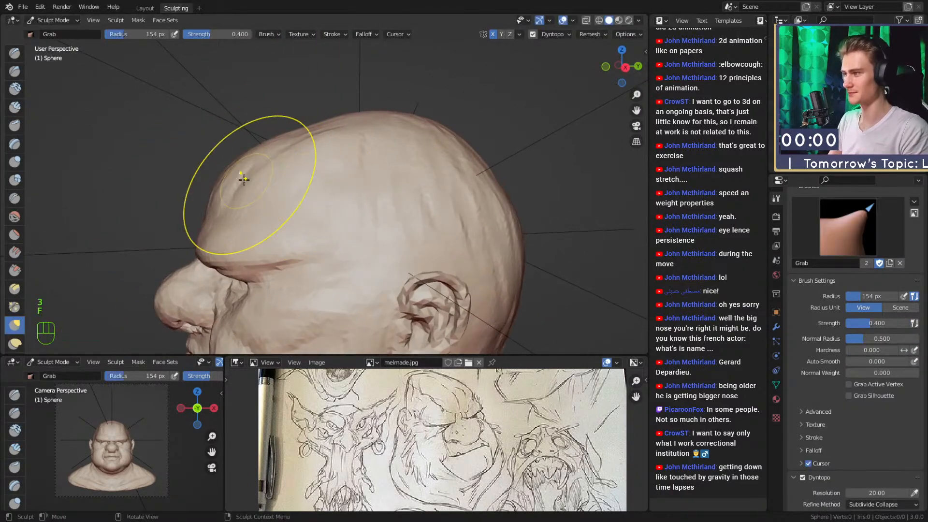
left_click_drag(243, 163, 254, 149)
left_click_drag(297, 179, 348, 257, "ctrl+alt")
mouse_move(290, 213)
left_mouse_down("alt")
mouse_move(363, 218)
mouse_move(355, 228)
mouse_move(357, 181)
left_mouse_up("alt")
key("f")
left_click(316, 209)
Refine the face with Clay Strips at 84 px radius.
left_click_drag(280, 169, 287, 131, "ctrl+alt")
key("1")
key("f")
left_click(317, 209)
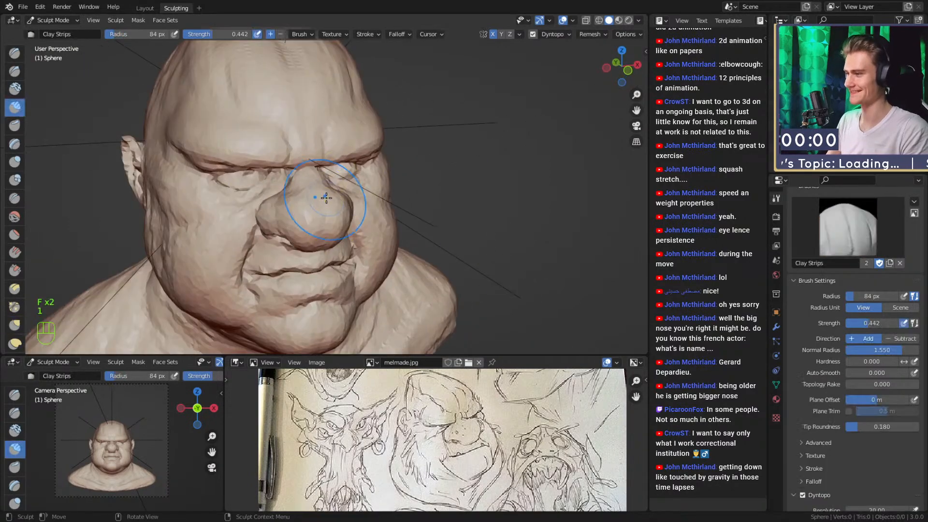
mouse_move(311, 198)
left_mouse_down("alt")
mouse_move(379, 186)
mouse_move(377, 199)
mouse_move(355, 205)
left_mouse_up("alt")
mouse_move(358, 252)
left_mouse_down("ctrl+alt")
mouse_move(363, 208)
mouse_move(348, 205)
left_mouse_up("ctrl+alt")
Sharpen the facial creases with the Crease brush at 41 px radius.
key("2")
left_click_drag(326, 238, 330, 232)
mouse_move(338, 174)
left_mouse_down("ctrl+alt")
mouse_move(364, 217)
mouse_move(307, 200)
mouse_move(364, 218)
left_mouse_up("ctrl+alt")
mouse_move(364, 217)
left_mouse_down("alt")
mouse_move(380, 233)
mouse_move(379, 207)
left_mouse_up("alt")
left_click_drag(382, 218, 331, 167, "alt")
left_click_drag(307, 231, 286, 220, "alt+shift")
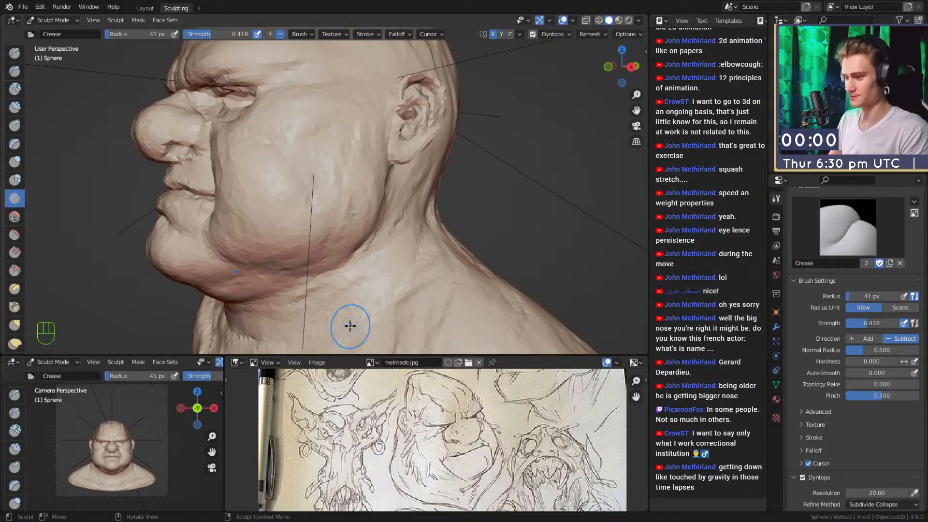
Define the lower edge of the cheek along the jaw with the Crease brush.
left_click_drag(332, 216, 331, 194, "alt+shift")
key("f")
key("f")
mouse_move(331, 244)
left_mouse_down("ctrl+alt")
mouse_move(330, 217)
mouse_move(314, 212)
left_mouse_up("ctrl+alt")
left_click(324, 217)
left_click_drag(235, 249, 284, 213, "ctrl")
key("f")
left_click(364, 159)
mouse_move(325, 190)
left_mouse_down("ctrl")
mouse_move(396, 87)
mouse_move(396, 96)
left_mouse_up("ctrl")
mouse_move(354, 232)
left_mouse_down("ctrl")
mouse_move(396, 125)
mouse_move(382, 229)
mouse_move(232, 264)
mouse_move(389, 137)
mouse_move(390, 189)
mouse_move(241, 263)
mouse_move(267, 232)
mouse_move(311, 207)
mouse_move(323, 252)
mouse_move(404, 186)
left_mouse_up("ctrl")
key("ctrl+z")
key("ctrl+z")
Define the back and lower edges of the cheek toward the ear with the Crease brush at 47 px radius.
middle_click_drag(401, 193, 379, 195)
mouse_move(302, 249)
left_mouse_down("ctrl")
mouse_move(379, 174)
mouse_move(372, 205)
mouse_move(208, 270)
mouse_move(222, 237)
mouse_move(279, 249)
left_mouse_up("ctrl")
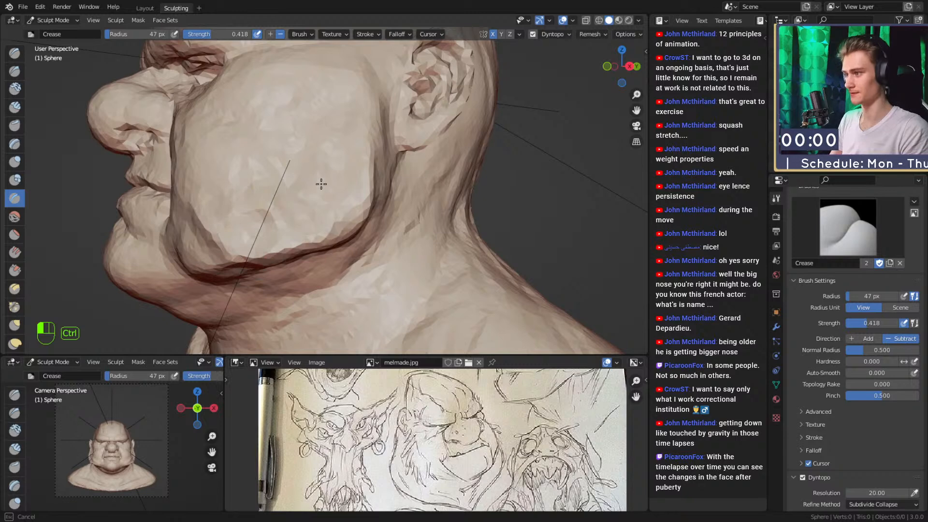
left_click_drag(353, 172, 362, 167, "ctrl")
mouse_move(354, 202)
left_mouse_down("ctrl")
mouse_move(203, 274)
mouse_move(347, 242)
left_mouse_up("ctrl")
left_click_drag(271, 265, 368, 230, "ctrl")
left_click_drag(403, 164, 396, 87, "ctrl")
mouse_move(396, 92)
left_mouse_down("ctrl+alt")
mouse_move(399, 194)
mouse_move(466, 190)
mouse_move(406, 232)
mouse_move(427, 180)
left_mouse_up("ctrl+alt")
Pull pointed sideburn tufts from the back of the cheek with the Snake Hook brush at 25 px radius.
key("f")
left_click(343, 223)
mouse_move(419, 218)
left_mouse_down("alt")
mouse_move(353, 223)
mouse_move(333, 189)
mouse_move(350, 209)
mouse_move(362, 181)
left_mouse_up("alt")
key("5")
key("f")
left_click(323, 131)
left_click_drag(323, 131, 342, 144)
left_click_drag(342, 160, 347, 145, "alt")
left_click_drag(340, 183, 359, 194)
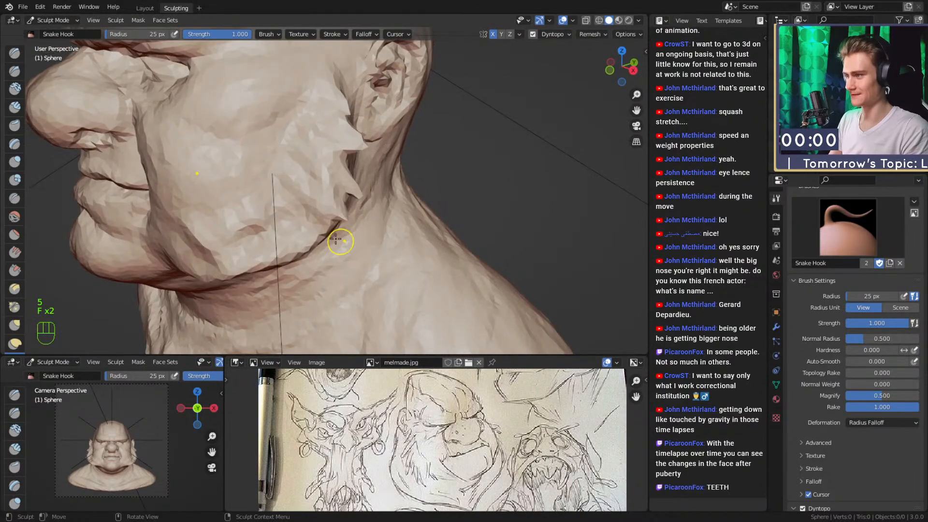
Extend the sideburn tufts along the jaw and below the ear with Snake Hook at 31 px radius.
mouse_move(364, 274)
left_mouse_down("alt")
mouse_move(341, 208)
mouse_move(372, 195)
left_mouse_up("alt")
key("f")
left_click_drag(371, 195, 377, 198, "alt")
left_click_drag(372, 193, 377, 217)
mouse_move(238, 235)
left_mouse_down("alt")
mouse_move(311, 234)
mouse_move(389, 212)
mouse_move(371, 209)
mouse_move(392, 171)
left_mouse_up("alt")
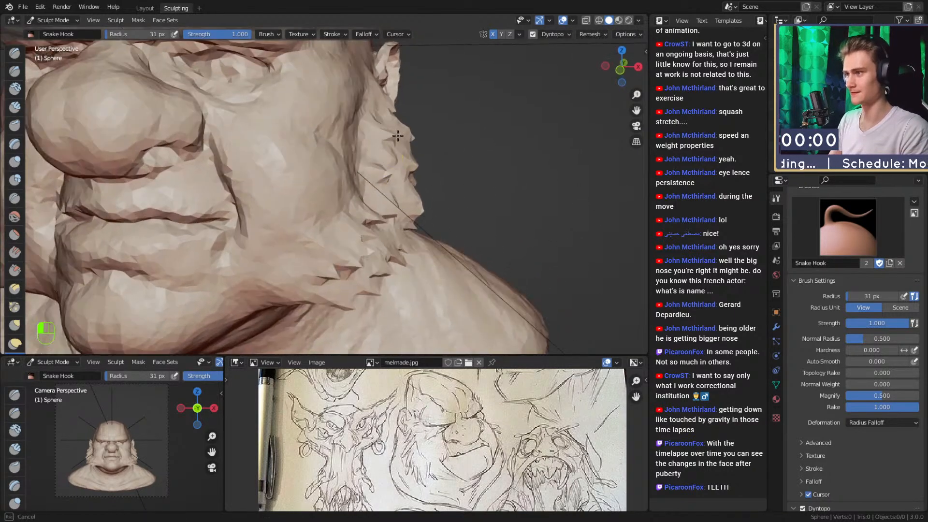
left_click_drag(395, 119, 353, 129, "alt")
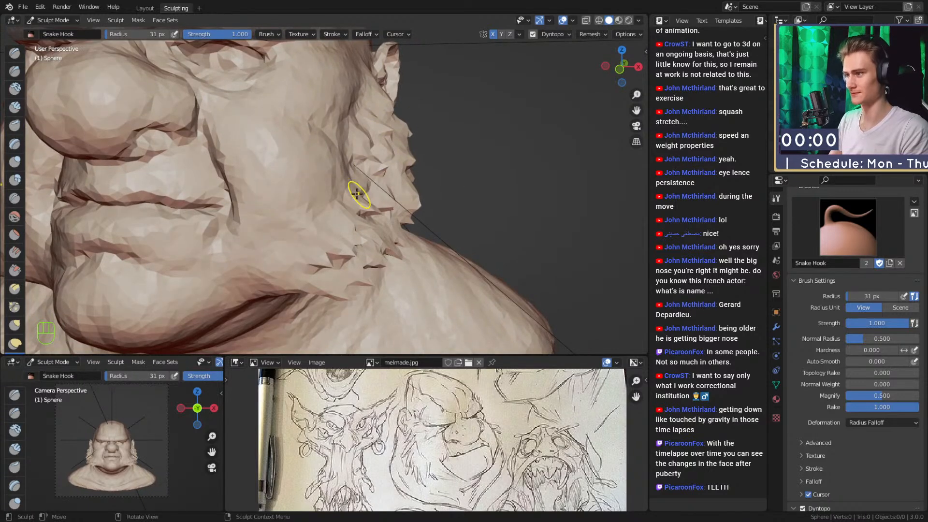
mouse_move(386, 112)
left_mouse_down("ctrl+alt")
mouse_move(367, 203)
mouse_move(319, 155)
left_mouse_up("ctrl+alt")
mouse_move(310, 162)
left_mouse_down("alt+shift")
mouse_move(367, 155)
mouse_move(356, 160)
mouse_move(344, 123)
left_mouse_up("alt+shift")
Crease the underside of the jaw beneath the sideburns with the Crease brush at 43 px radius.
key("2")
key("f")
left_click(345, 167)
left_click_drag(341, 175, 345, 194, "ctrl+alt")
left_click_drag(337, 274, 307, 232, "alt")
mouse_move(242, 194)
left_mouse_down()
mouse_move(311, 182)
mouse_move(203, 173)
mouse_move(285, 153)
left_mouse_up()
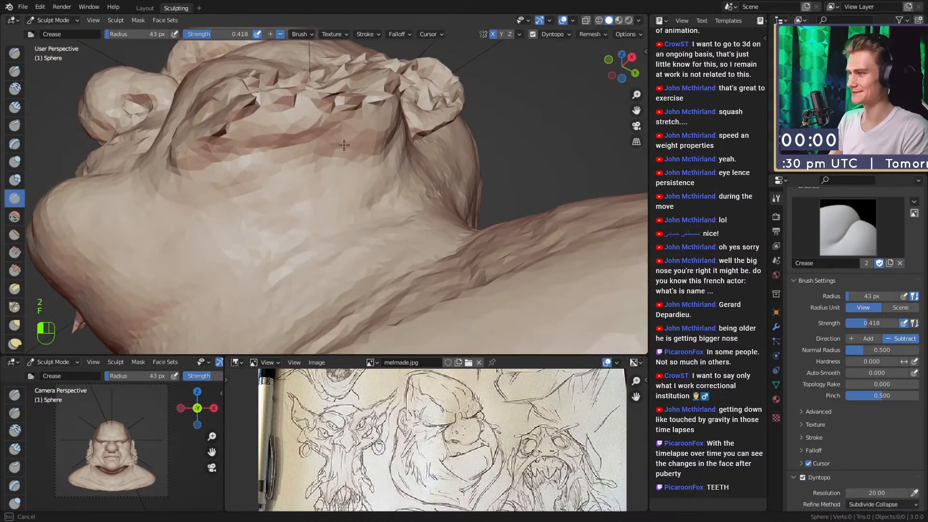
Shape the transition between the jaw, cheek and sideburns with the Crease brush, ending at 44 px radius.
mouse_move(339, 157)
middle_mouse_down()
mouse_move(336, 222)
mouse_move(310, 235)
middle_mouse_up()
key("f")
left_click(306, 238)
left_click_drag(294, 272, 341, 215)
left_click_drag(388, 87, 355, 138, "alt")
key("f")
left_click(351, 143)
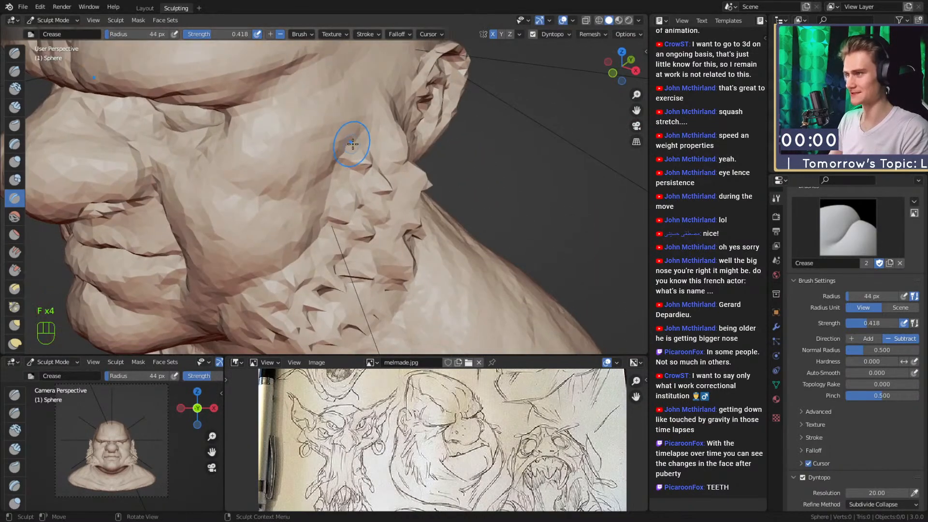
Detail the sideburn strands in front of the ear with the Crease brush at 16 px radius.
mouse_move(396, 110)
left_mouse_down("alt")
mouse_move(354, 176)
mouse_move(306, 114)
mouse_move(314, 182)
mouse_move(402, 232)
mouse_move(369, 207)
mouse_move(311, 234)
mouse_move(329, 187)
left_mouse_up("alt")
key("f")
left_click(357, 207)
key("f")
left_click(325, 186)
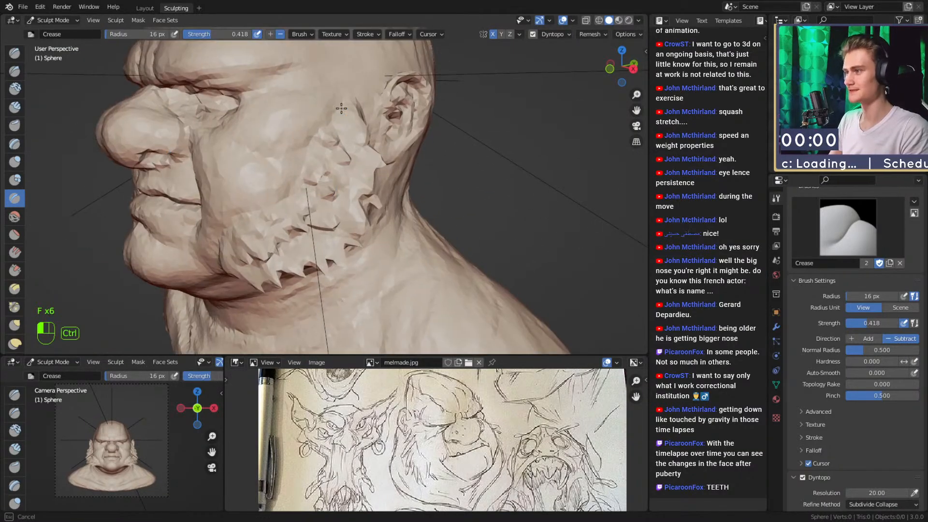
Refine the sideburns and the folds beside the nose and mouth with the Crease brush at 22 px radius.
mouse_move(354, 129)
left_mouse_down("alt")
mouse_move(398, 155)
mouse_move(387, 206)
left_mouse_up("alt")
key("f")
mouse_move(338, 145)
left_mouse_down("alt")
mouse_move(328, 205)
mouse_move(314, 203)
left_mouse_up("alt")
left_click(335, 161)
key("f")
left_click(312, 203)
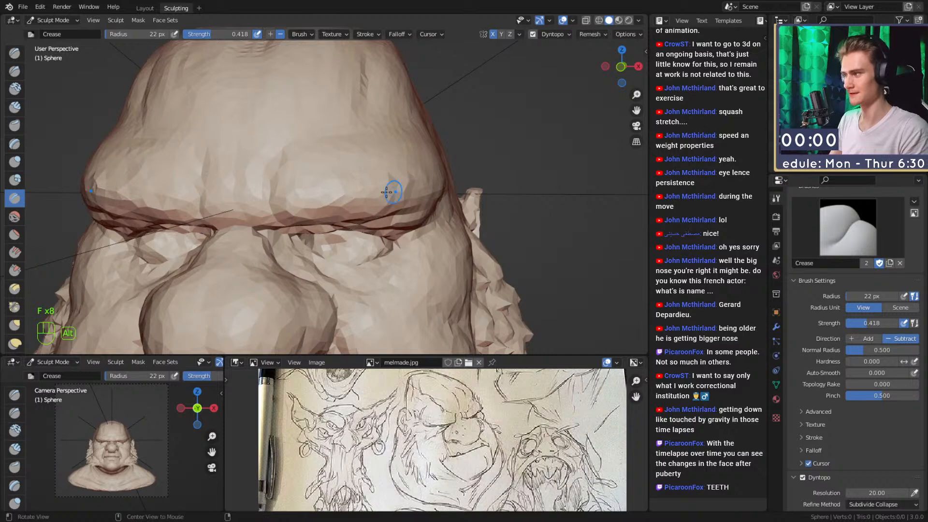
left_click_drag(399, 190, 285, 217, "ctrl+alt")
mouse_move(397, 219)
left_mouse_down("alt")
mouse_move(379, 228)
mouse_move(352, 199)
mouse_move(282, 191)
left_mouse_up("alt")
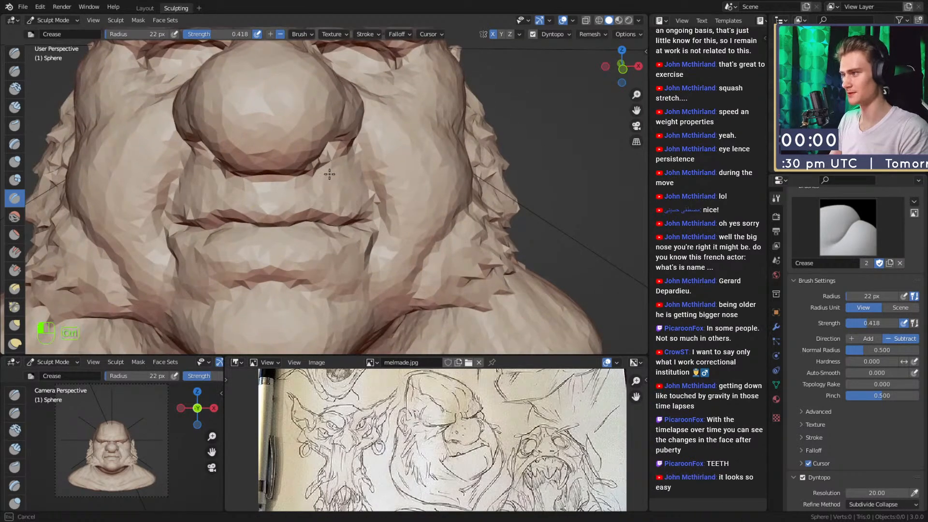
mouse_move(359, 203)
left_mouse_down("ctrl")
mouse_move(354, 173)
mouse_move(303, 203)
mouse_move(342, 185)
left_mouse_up("ctrl")
Check the face and sideburns from front and three-quarter views, and save the file.
mouse_move(375, 158)
middle_mouse_down("alt")
mouse_move(379, 207)
mouse_move(377, 145)
middle_mouse_up("alt")
mouse_move(377, 145)
middle_mouse_down("ctrl+alt")
mouse_move(375, 205)
mouse_move(393, 204)
mouse_move(393, 192)
mouse_move(392, 213)
middle_mouse_up("ctrl+alt")
middle_click_drag(391, 261, 386, 228, "ctrl+alt")
middle_click_drag(387, 227, 396, 207, "alt+shift")
middle_click_drag(211, 240, 194, 231, "alt")
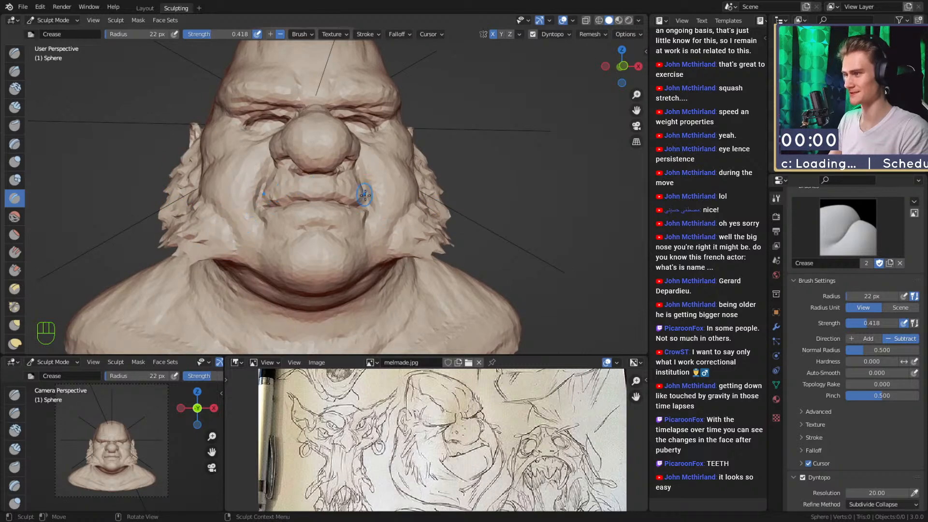
middle_click_drag(431, 214, 346, 198, "ctrl+alt")
middle_click_drag(346, 198, 363, 196, "alt")
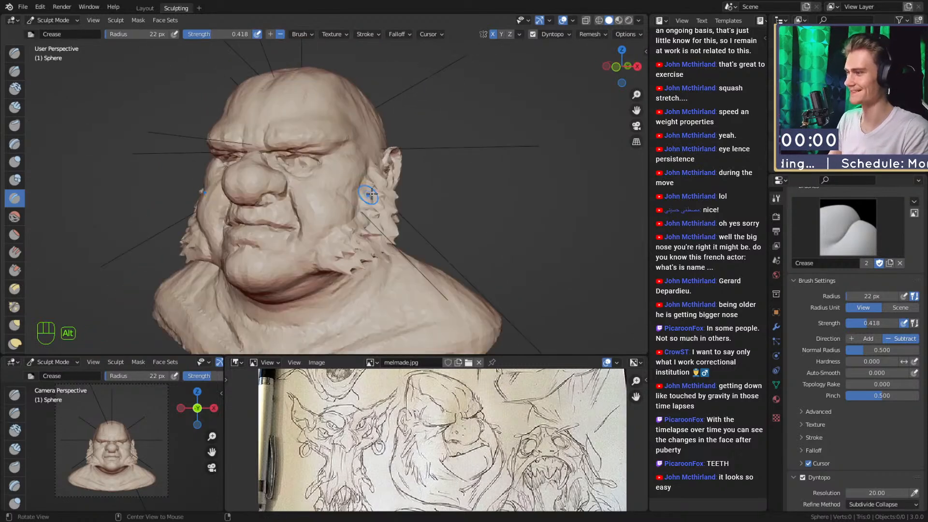
middle_click_drag(265, 286, 360, 246, "ctrl+alt")
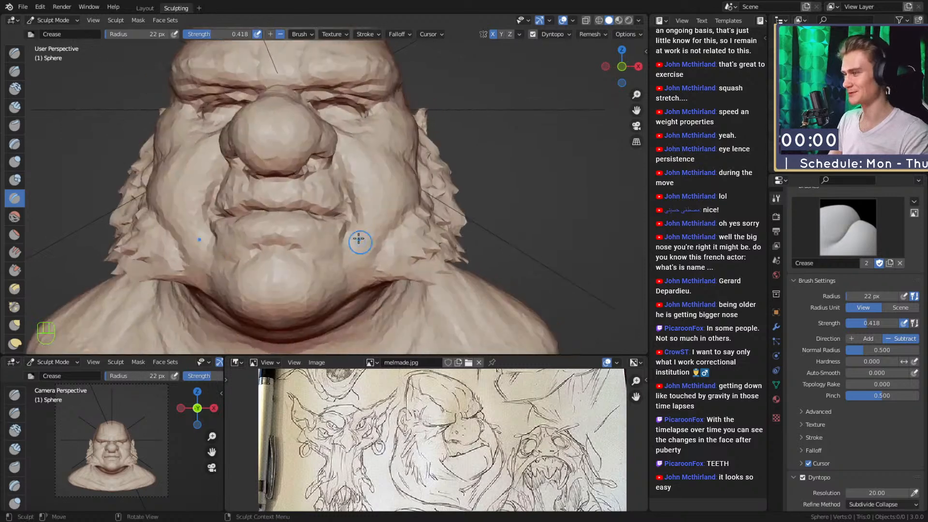
middle_click_drag(273, 217, 357, 182, "ctrl+alt")
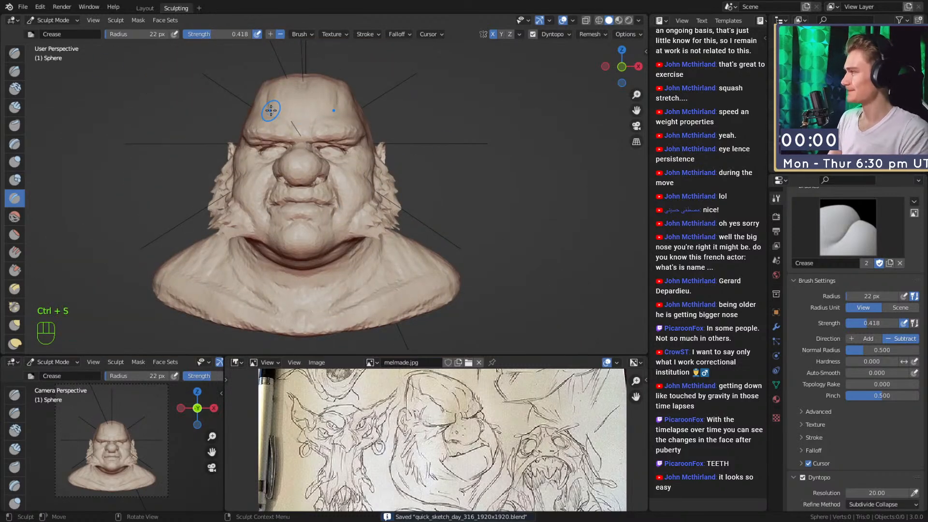
Sculpt the lips and the fold beneath the lower lip with the Crease brush at 22 px radius.
left_click_drag(335, 202, 334, 147, "alt")
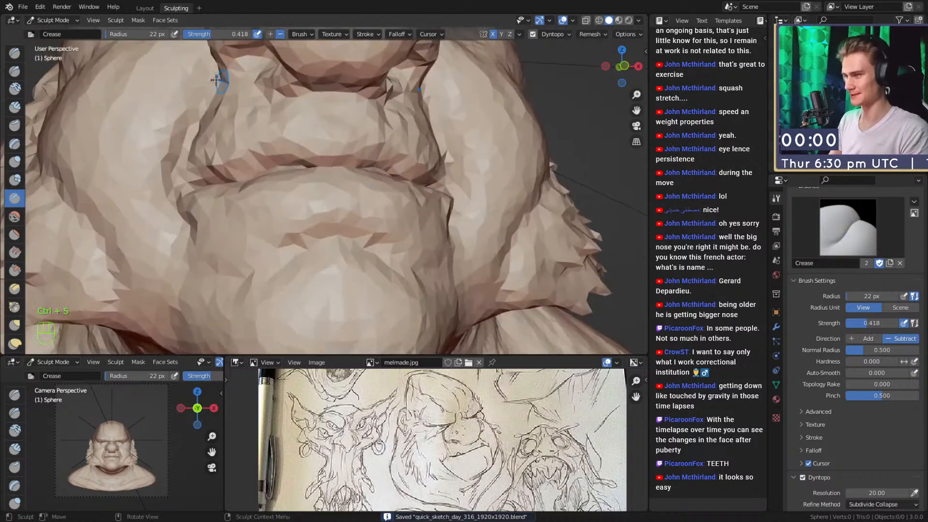
left_click_drag(374, 171, 364, 180, "alt")
left_click_drag(364, 180, 354, 205, "ctrl+alt")
left_click_drag(389, 229, 296, 216, "ctrl")
mouse_move(358, 225)
left_mouse_down("ctrl")
mouse_move(277, 212)
mouse_move(299, 217)
mouse_move(290, 214)
left_mouse_up("ctrl")
mouse_move(370, 223)
left_mouse_down("ctrl")
mouse_move(283, 213)
mouse_move(357, 225)
left_mouse_up("ctrl")
Refine the mouth line and its corners with the Crease brush at 36 px radius.
key("f")
left_click(315, 208)
left_click_drag(338, 181, 377, 276, "alt")
left_click_drag(372, 207, 461, 188, "alt")
mouse_move(462, 189)
left_mouse_down("alt+shift")
mouse_move(476, 202)
mouse_move(404, 208)
mouse_move(398, 159)
left_mouse_up("alt+shift")
left_click_drag(398, 160, 382, 177, "alt+shift")
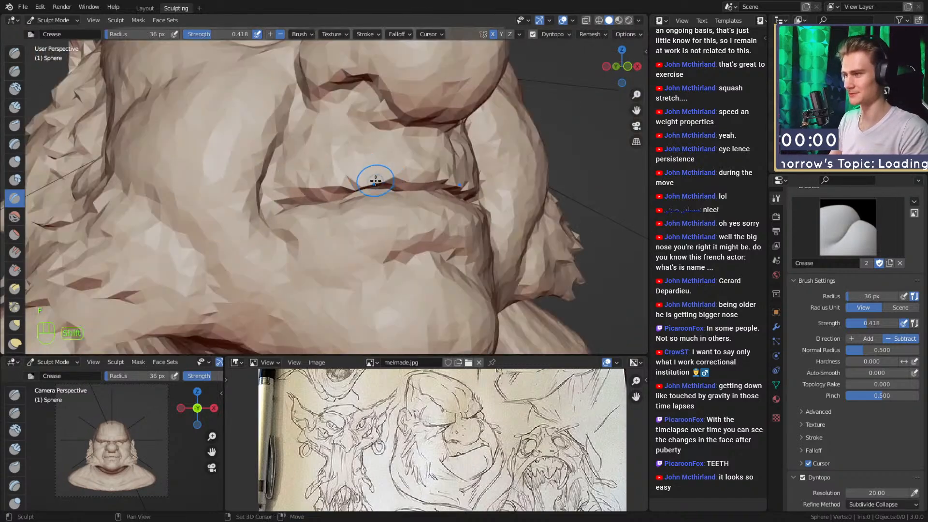
left_click_drag(387, 143, 384, 186, "ctrl+alt")
mouse_move(385, 186)
left_mouse_down("alt")
mouse_move(374, 181)
mouse_move(349, 198)
mouse_move(365, 157)
mouse_move(376, 190)
left_mouse_up("alt")
Adjust the brush radius for the mouth details and switch to the Clay Strips brush at 20 px radius.
key("f")
left_click(347, 197)
key("f")
left_click(372, 195)
key("1")
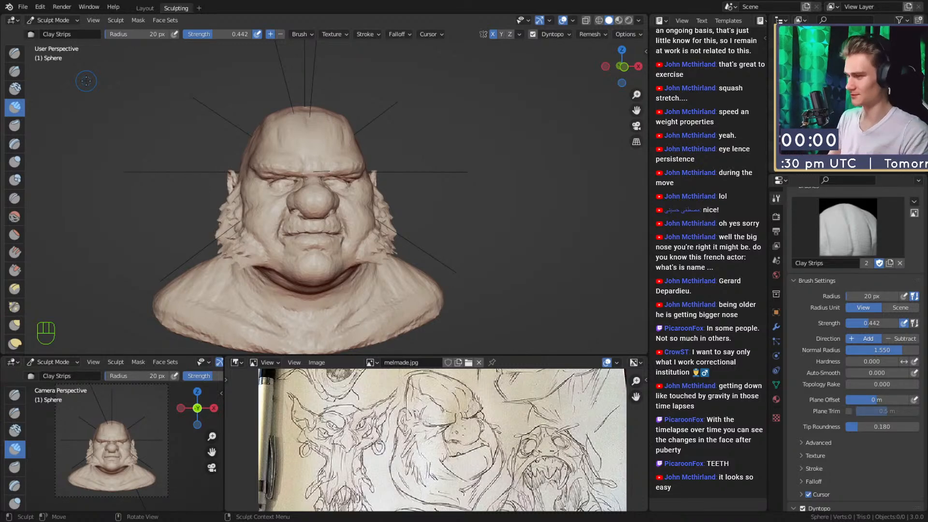
Switch to the Layout workspace, select the bust and save the file.
left_click(144, 11)
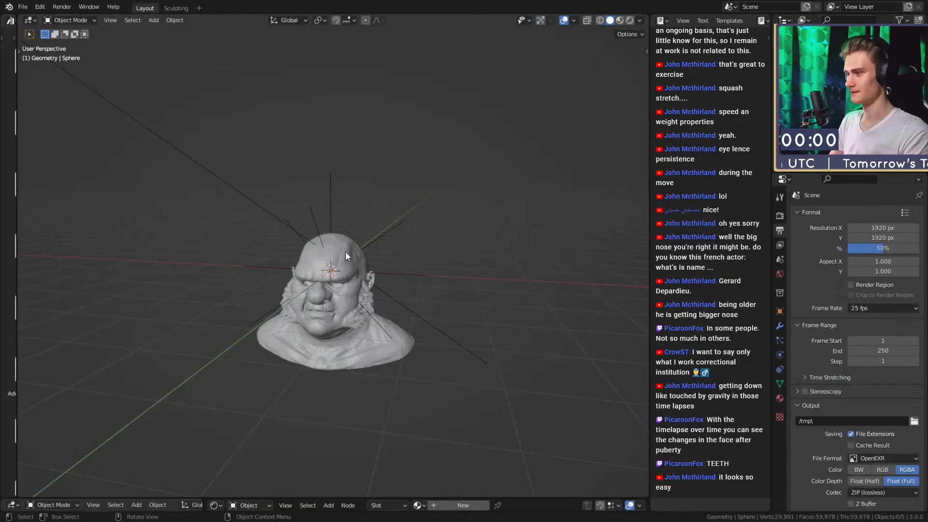
scroll(402, 273, "up", 2)
mouse_move(402, 273)
middle_mouse_down()
mouse_move(382, 301)
mouse_move(401, 252)
mouse_move(372, 260)
mouse_move(384, 269)
middle_mouse_up()
scroll(400, 253, "down", 3)
left_click(360, 271)
key("ctrl+s")
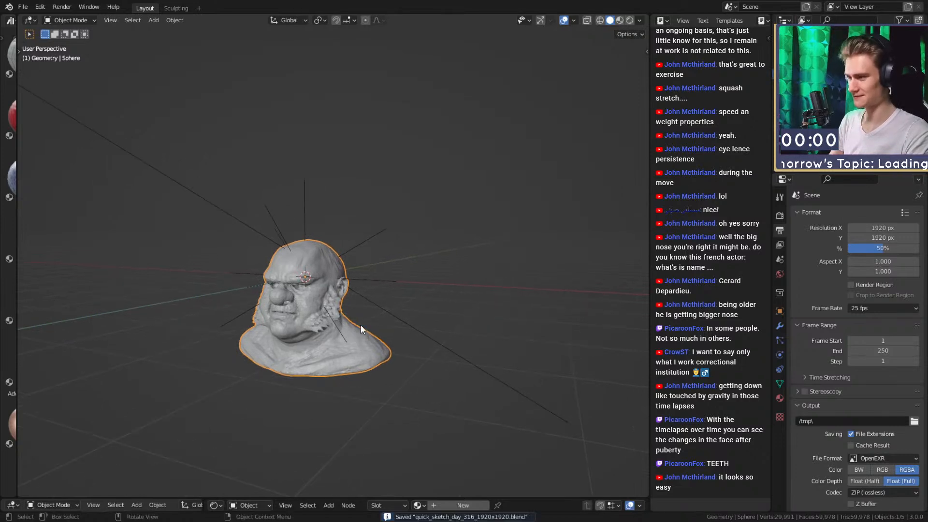
Examine the bust from several angles along with the surrounding camera and light setup.
scroll(342, 333, "down", 2)
middle_click_drag(341, 332, 364, 325)
middle_click_drag(243, 234, 333, 283)
left_click(169, 126)
scroll(339, 286, "up", 3)
left_click(344, 250)
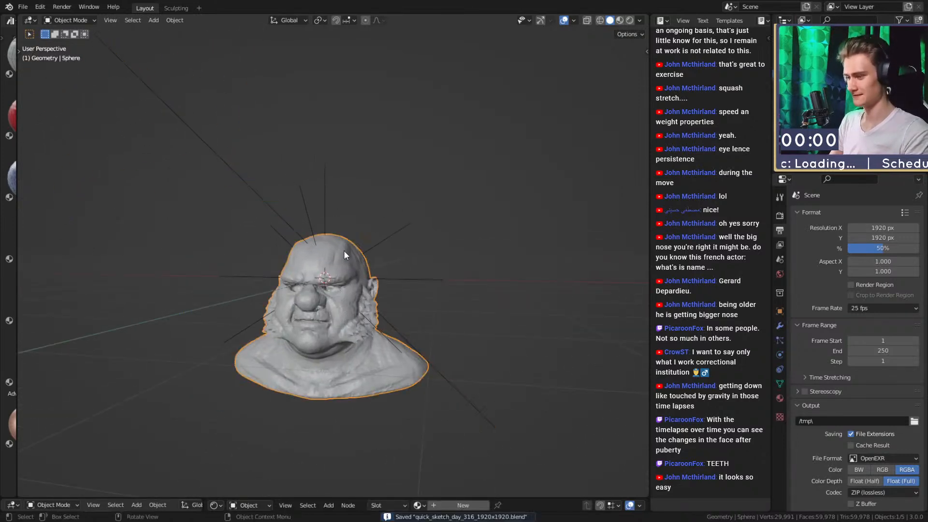
scroll(344, 250, "up", 3)
scroll(343, 247, "down", 4)
middle_click_drag(344, 245, 362, 278)
scroll(362, 280, "down", 3)
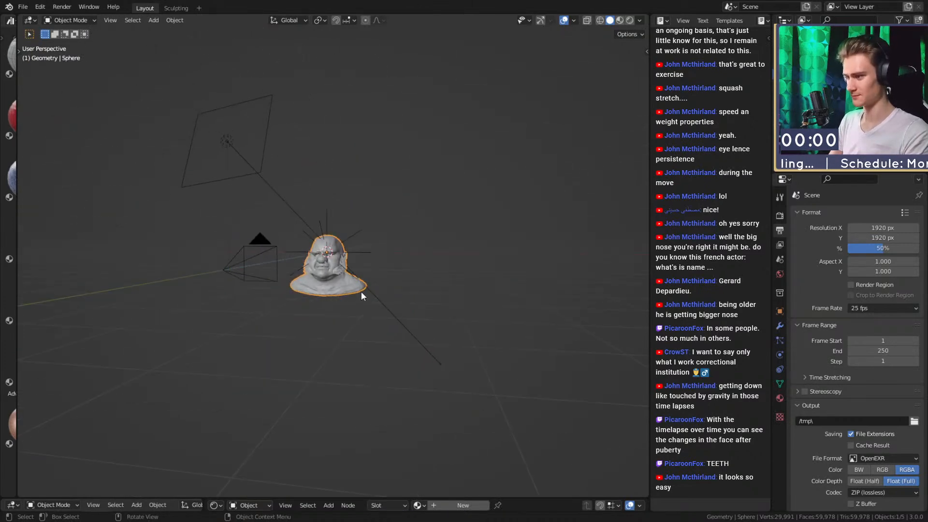
Enlarge the lower editors to show the camera preview and frame the bust and camera in the main view.
left_click_drag(348, 499, 372, 292)
middle_click_drag(372, 290, 383, 236)
scroll(374, 177, "up", 2)
middle_click_drag(374, 177, 363, 189, "shift")
middle_click_drag(318, 208, 285, 220)
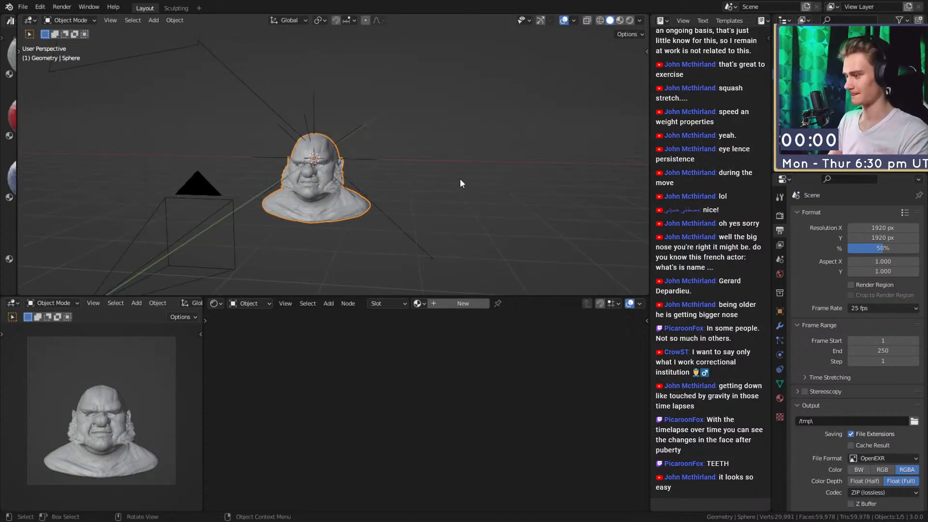
Scale the bust up by about 1.4 and reposition it along Z to fill the camera frame.
key("s")
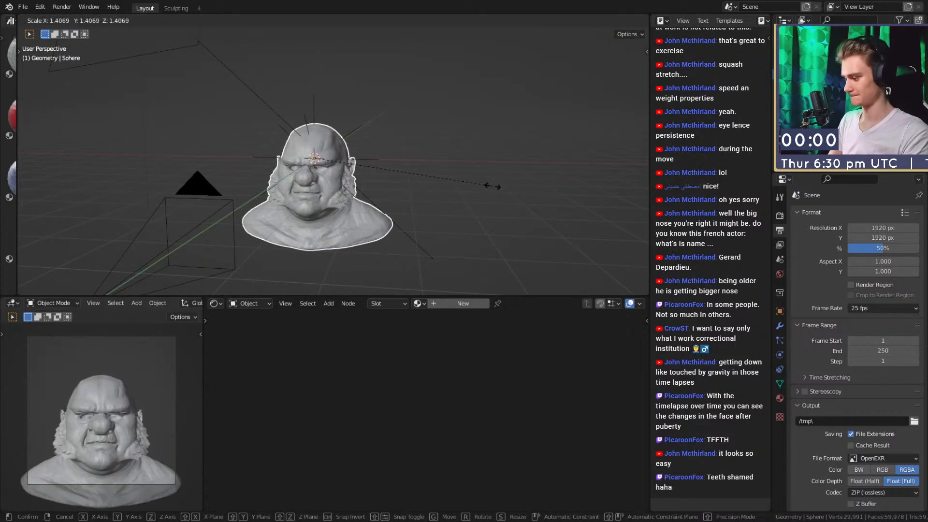
left_click(493, 186)
key("g")
key("z")
right_click(483, 166)
Add a UV sphere and place it beside the head at ear level.
middle_click_drag(496, 167, 358, 222)
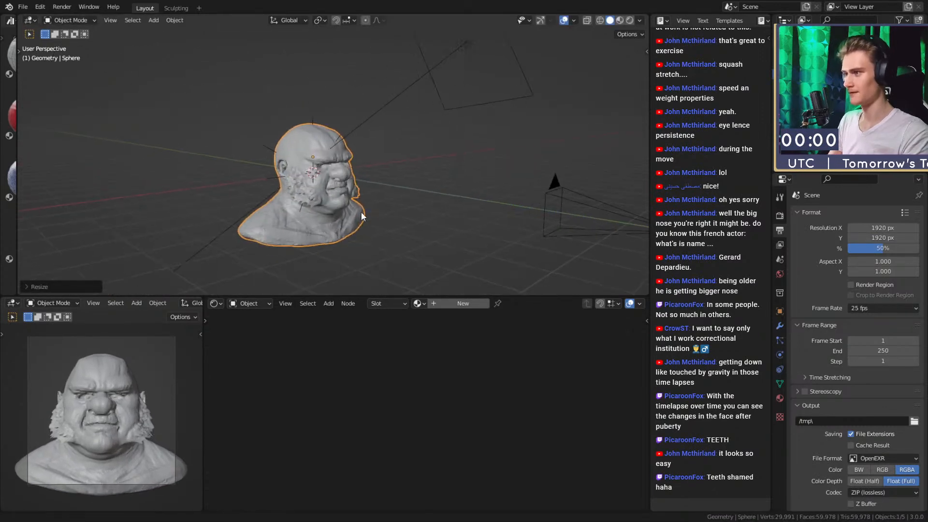
scroll(418, 198, "up", 3)
middle_click_drag(418, 198, 318, 205)
key("shift+a")
mouse_move(314, 193)
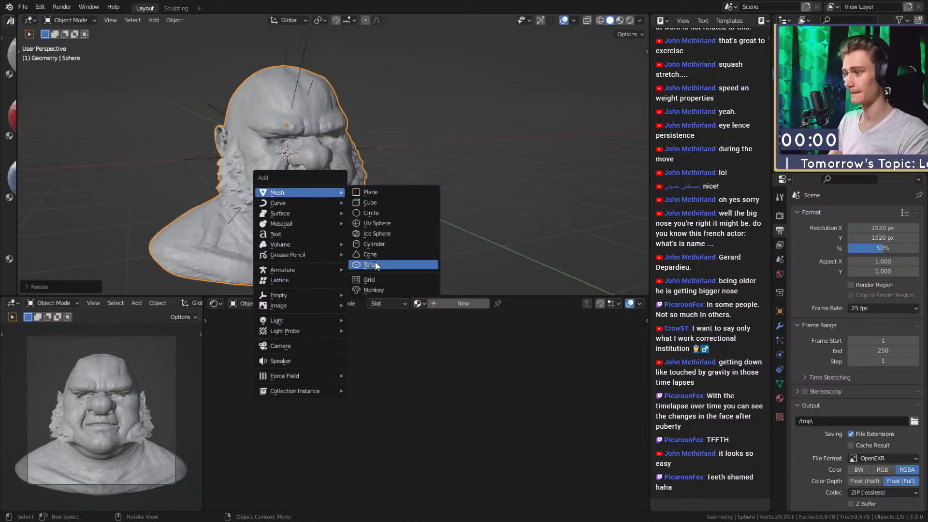
left_click(375, 223)
key("g")
left_click(488, 201)
right_click(393, 131)
left_click(394, 132)
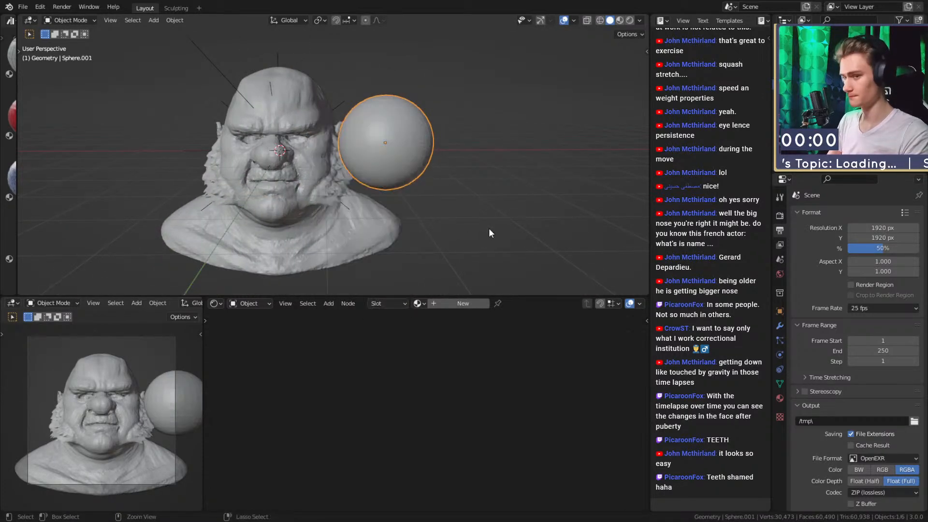
Mirror the sphere across X with a Mirror modifier that uses the bust as its mirror object.
key("ctrl+m")
left_click(778, 326)
left_click(903, 286)
left_click(313, 107)
middle_click_drag(356, 144, 372, 172, "shift")
scroll(429, 175, "up", 2)
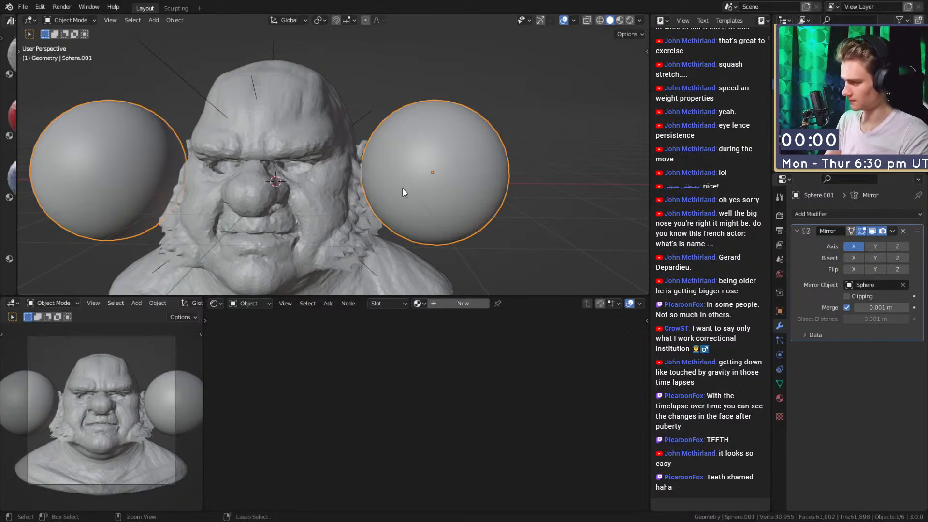
Repeat the last operation to add another Mirror modifier to the sphere, and open and collapse the Screencast Keys settings.
key("shift+r")
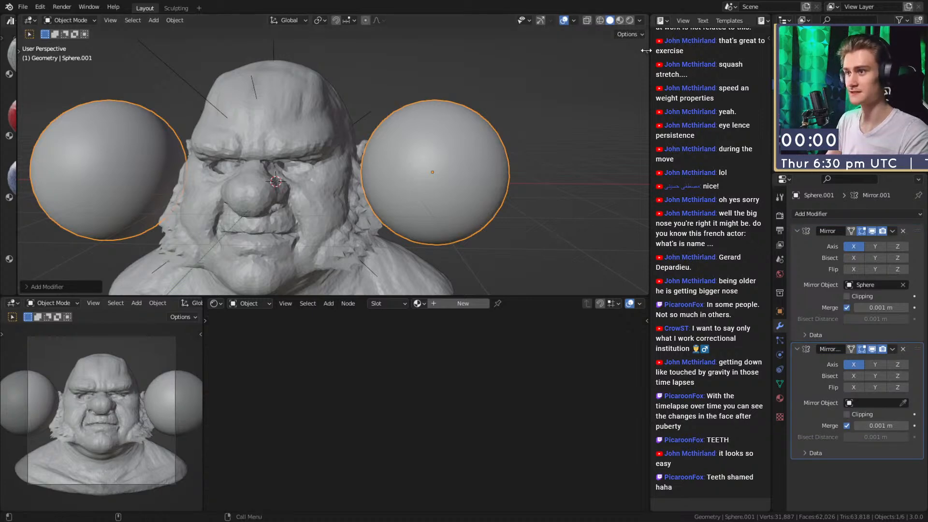
key("n")
left_click(642, 208)
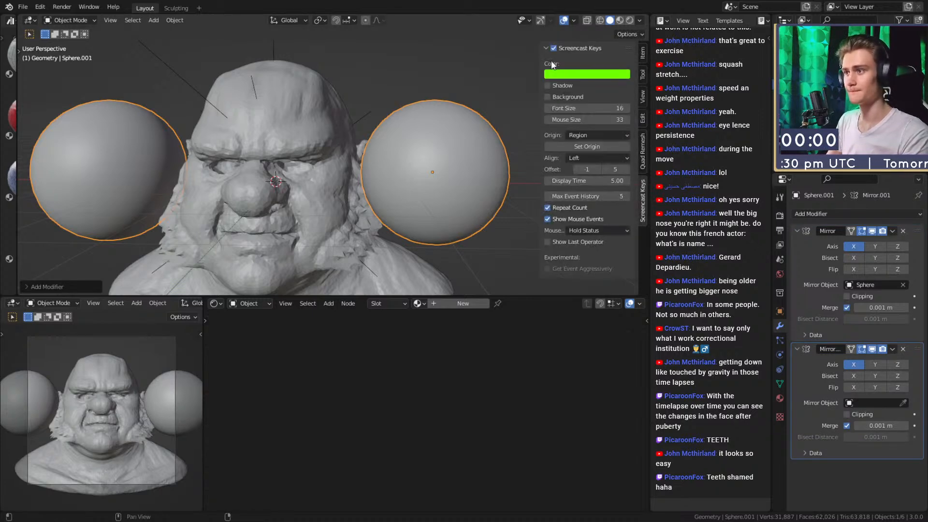
left_click(547, 48)
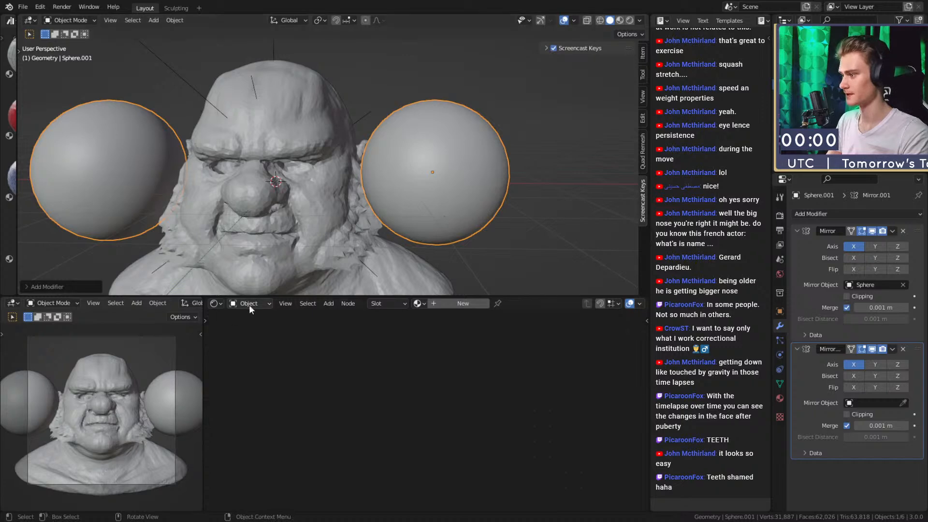
left_click(588, 161)
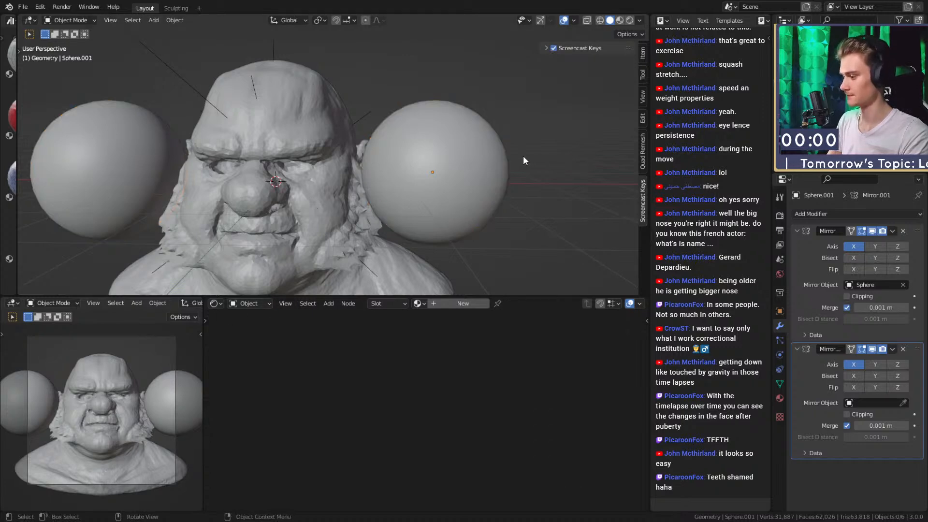
Select the mirrored spheres beside the head, try moving them, and enlarge the main 3D viewport downward.
left_click(482, 187)
key("g")
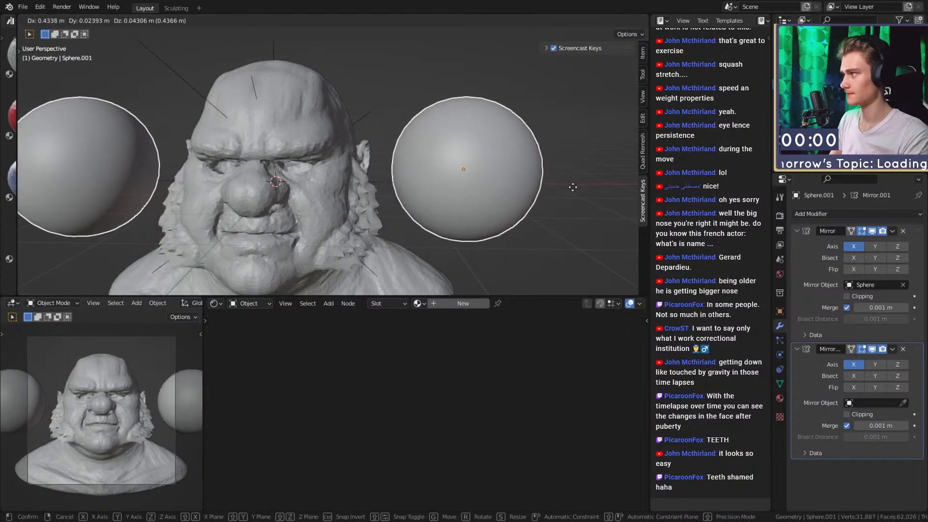
right_click(573, 180)
mouse_move(521, 296)
left_mouse_down()
mouse_move(521, 432)
mouse_move(521, 315)
left_mouse_up()
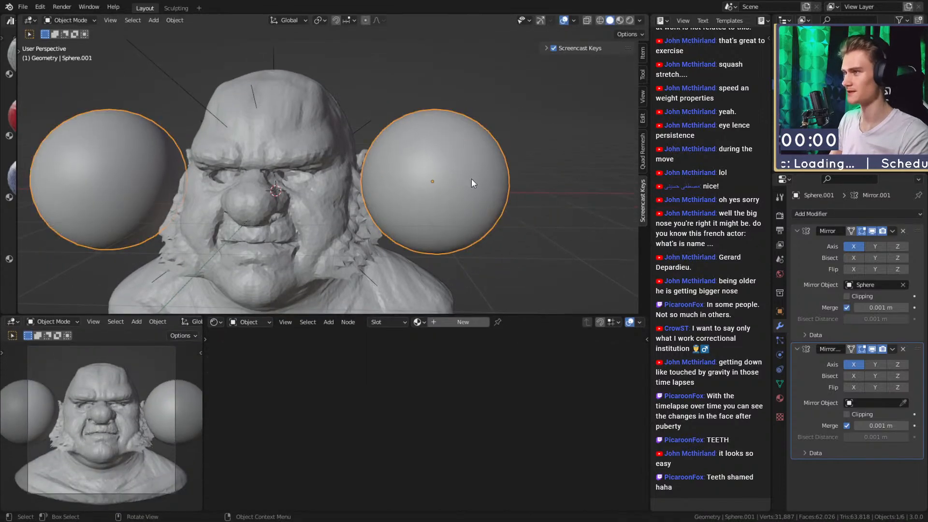
Switch the Screencast Keys display off and on again, test it, and hide the sidebar.
left_click(546, 47)
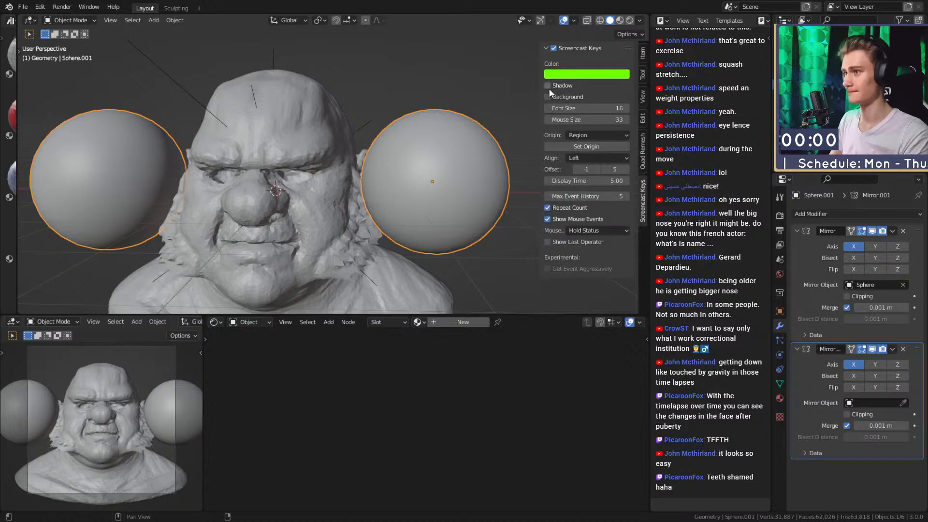
key("g")
right_click(484, 120)
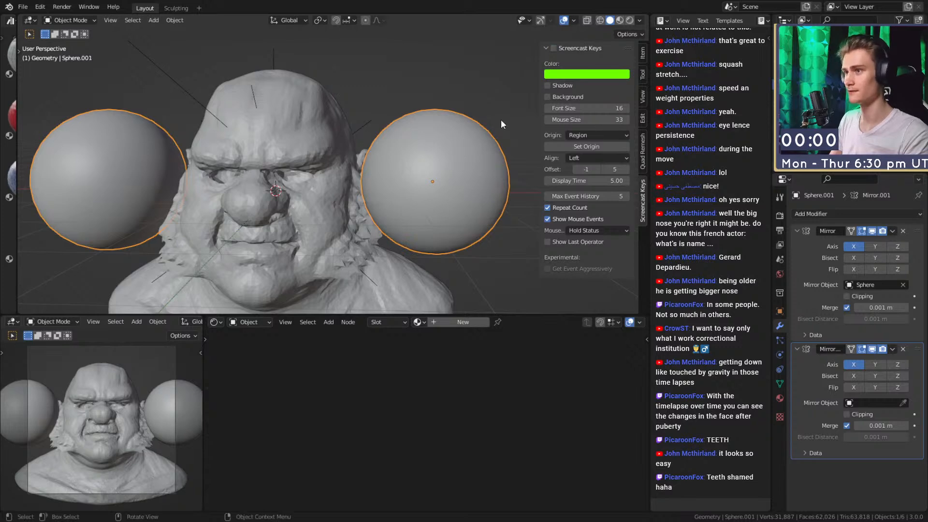
left_click(554, 48)
key("g")
right_click(454, 178)
key("n")
Add one more Mirror modifier to the spheres, and remove all except the one with Sphere as mirror object.
key("ctrl")
key("ctrl+backslash")
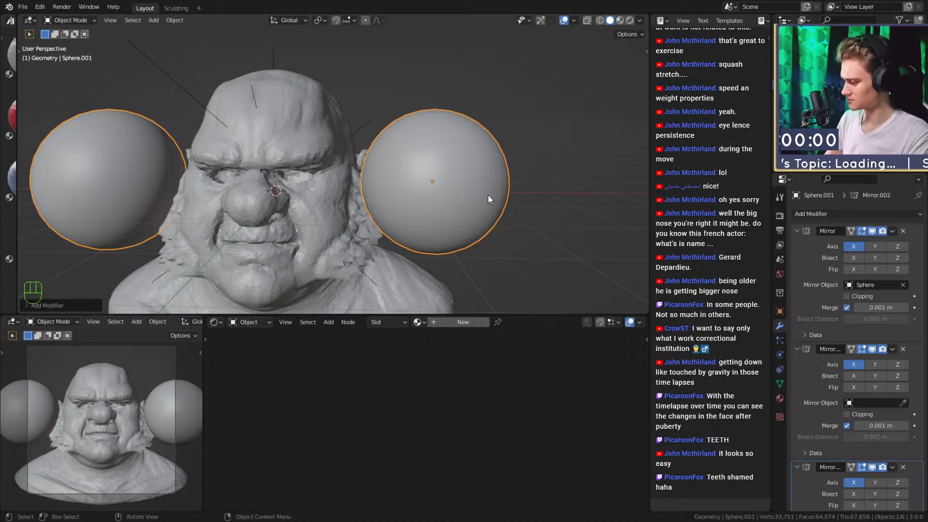
middle_click_drag(488, 194, 440, 201, "shift")
scroll(433, 202, "down", 2)
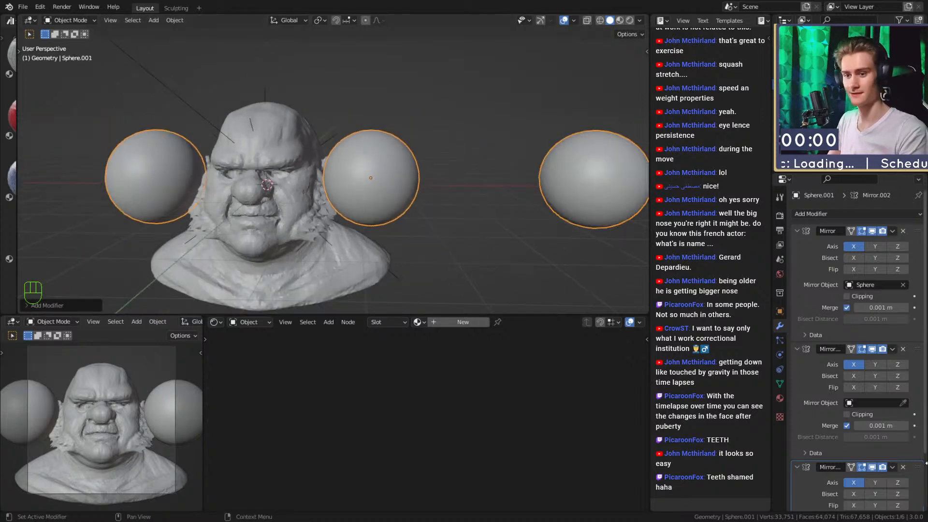
left_click(903, 466)
left_click(903, 349)
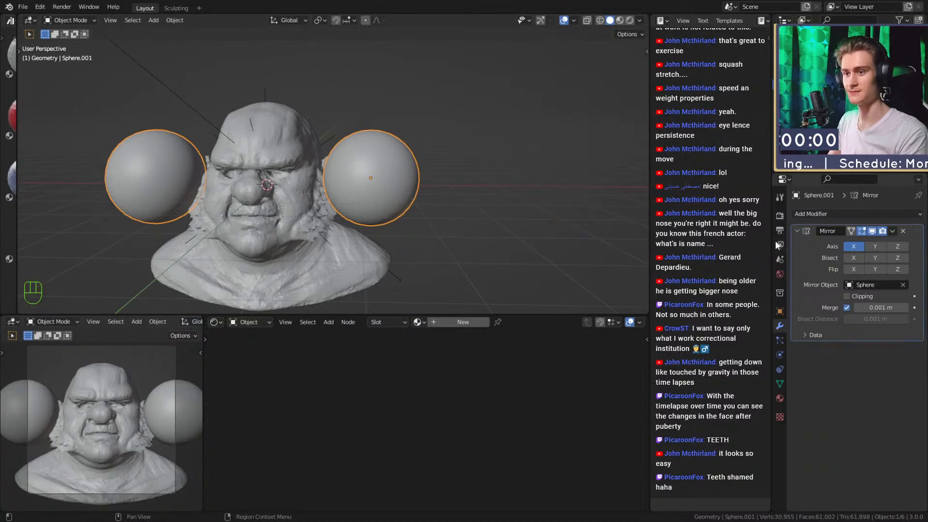
Look at the quick favorites options for the Mirror entry in the list of available modifiers.
left_click(815, 216)
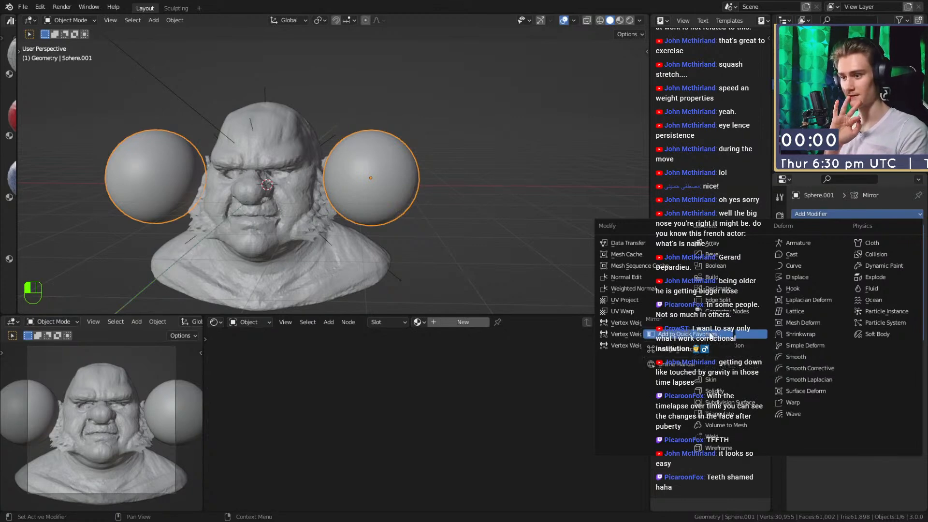
right_click(723, 335)
left_click(750, 334)
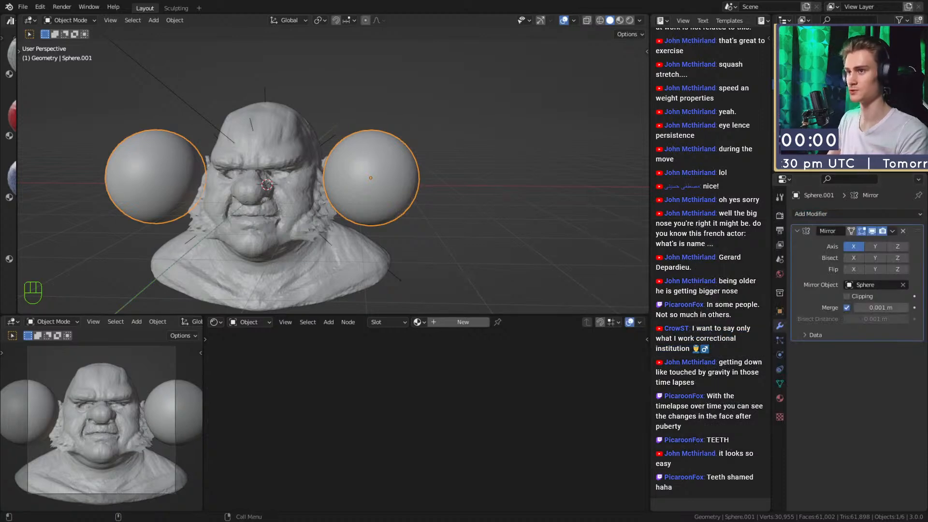
Try a level 2 Subdivision modifier on the spheres and remove it again.
scroll(393, 222, "up", 2)
middle_click_drag(393, 221, 439, 199)
left_click(476, 202)
left_click(438, 199)
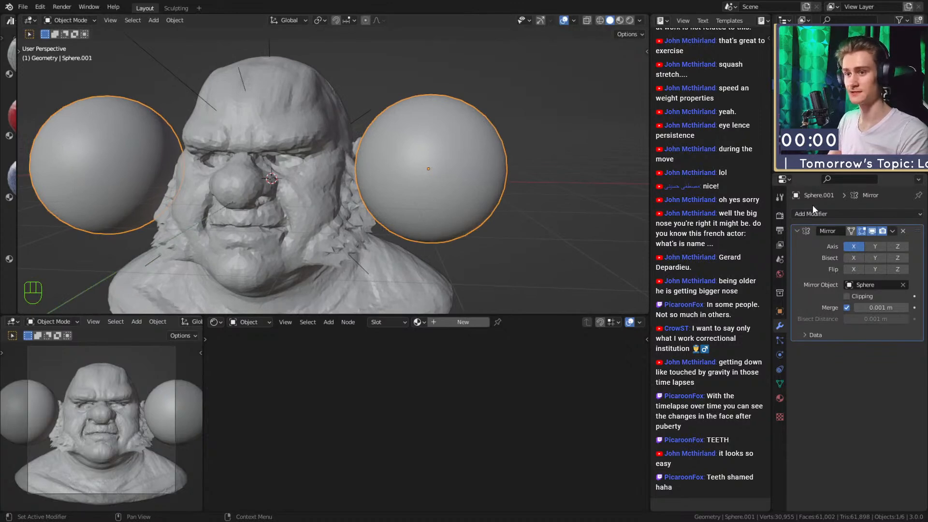
key("ctrl+2")
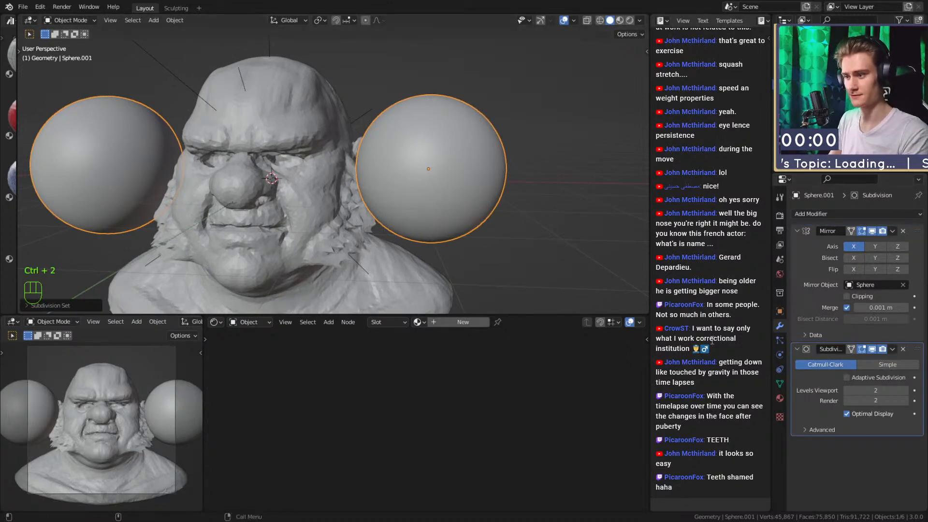
left_click(903, 349)
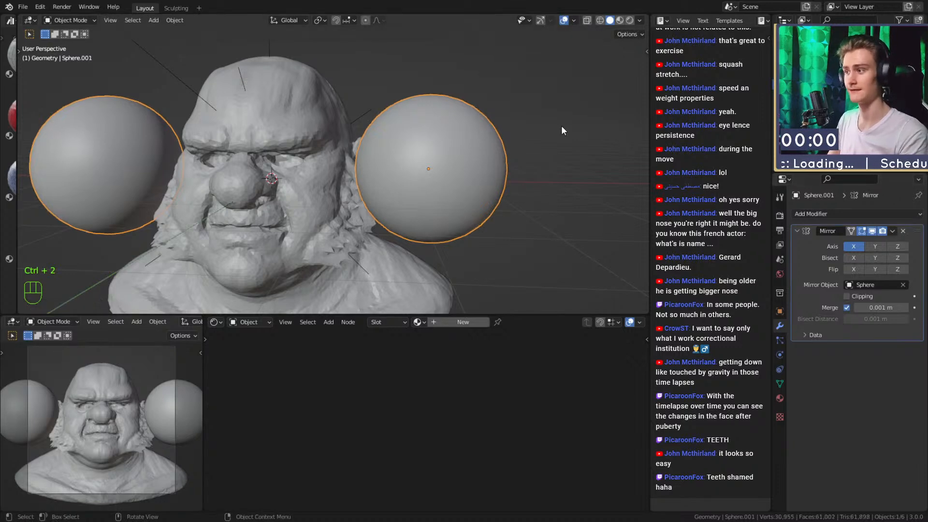
Scale the mirrored spheres down to about a quarter of their size and move them toward the eye sockets.
middle_click_drag(435, 187, 434, 190, "shift")
scroll(434, 191, "down", 2)
key("s")
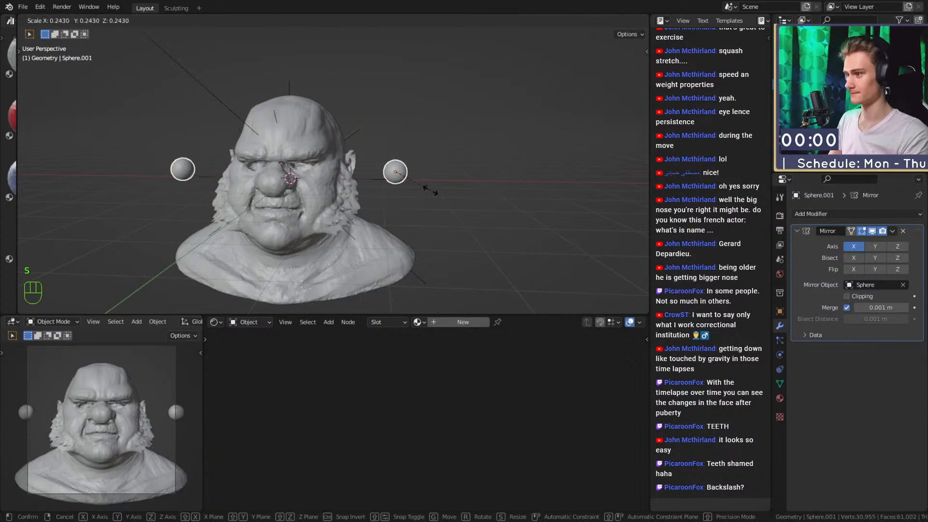
left_click(419, 184)
key("g")
left_click(530, 199)
From the side of the head, move the eyeballs along the Y axis toward the front of the sockets.
middle_click_drag(530, 199, 453, 199)
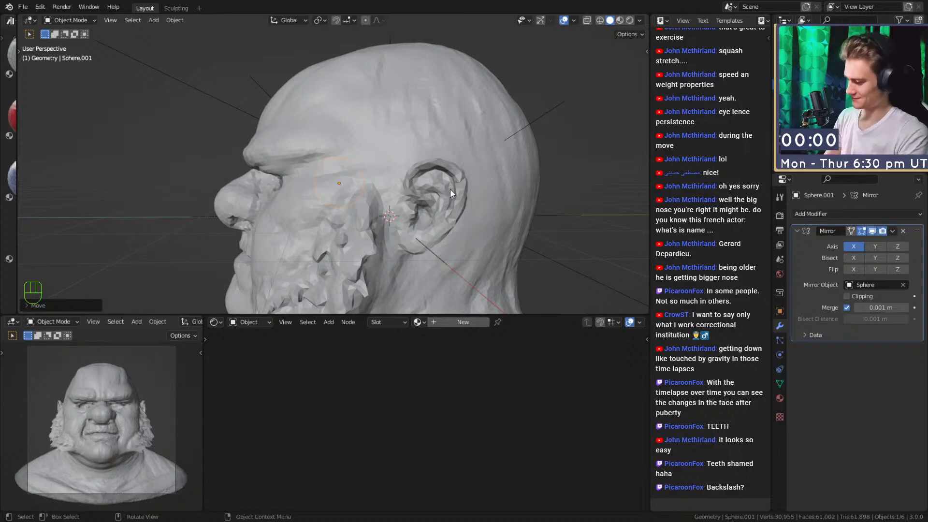
key("g")
key("y")
left_click(407, 220)
Fine-tune the eyeballs' scale and position from front and side views so they fit under the eyelids.
middle_click_drag(373, 219, 421, 196)
key("KP_Decimal")
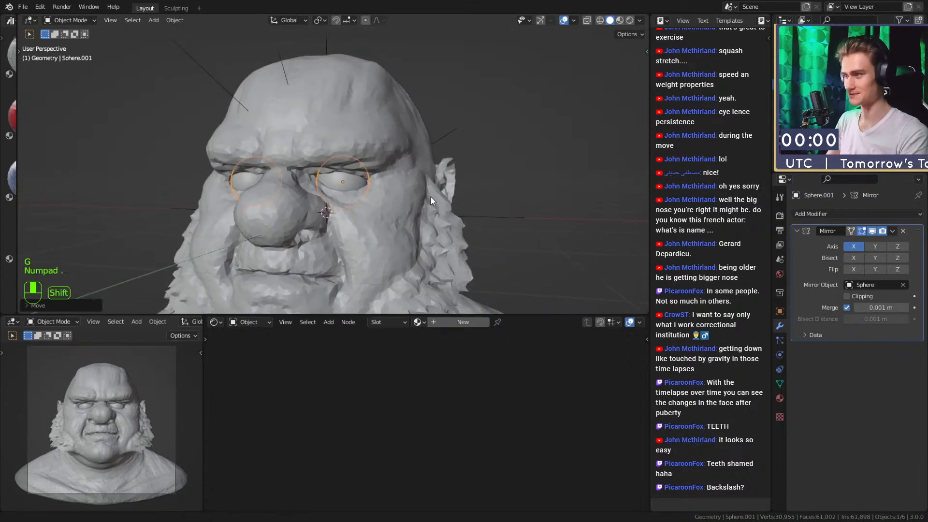
key("s")
left_click(481, 203)
key("g")
left_click(480, 194)
middle_click_drag(480, 195, 425, 213)
key("g")
left_click(433, 185)
middle_click_drag(426, 213, 480, 204)
Move the camera to the side of the bust for a lower, three-quarter view of the face.
scroll(341, 216, "down", 3)
left_click(413, 196)
scroll(463, 186, "down", 3)
left_click(418, 196)
key("g")
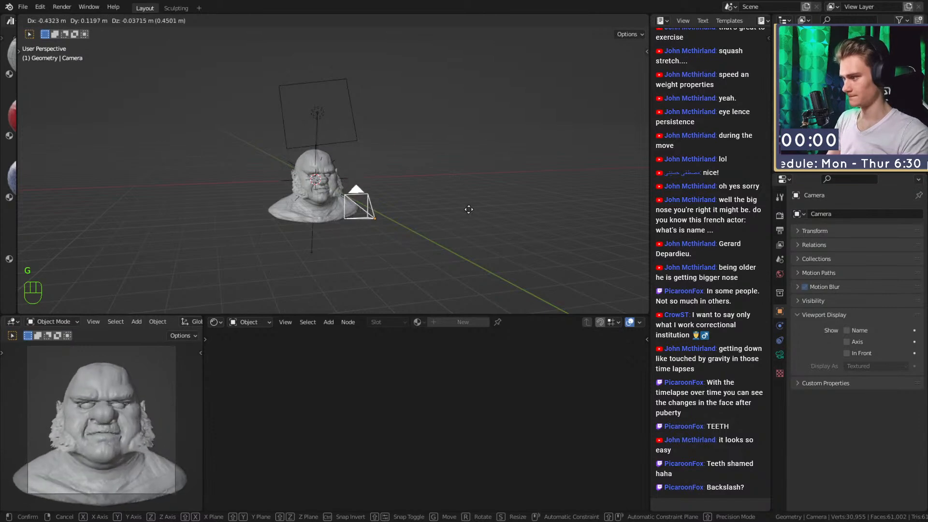
left_click(480, 209)
middle_click_drag(481, 209, 399, 202)
key("g")
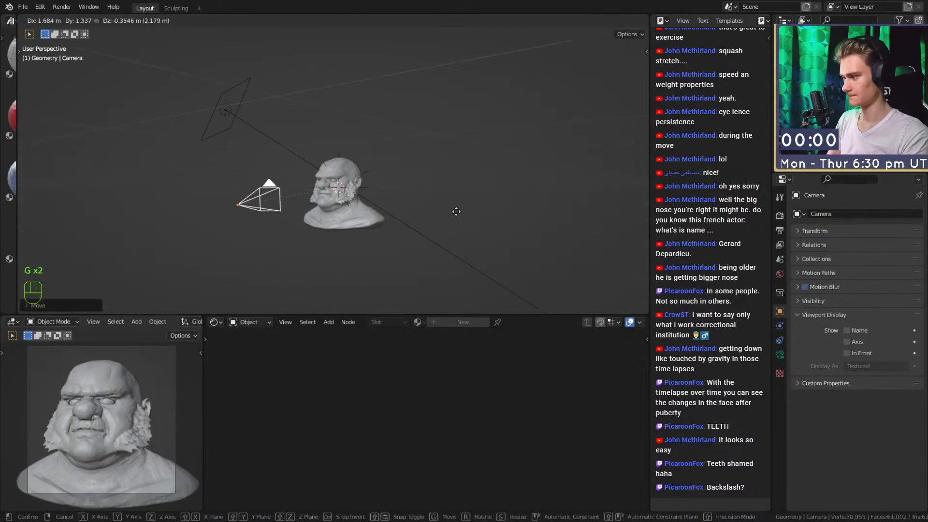
left_click(453, 215)
middle_click_drag(451, 217, 480, 211)
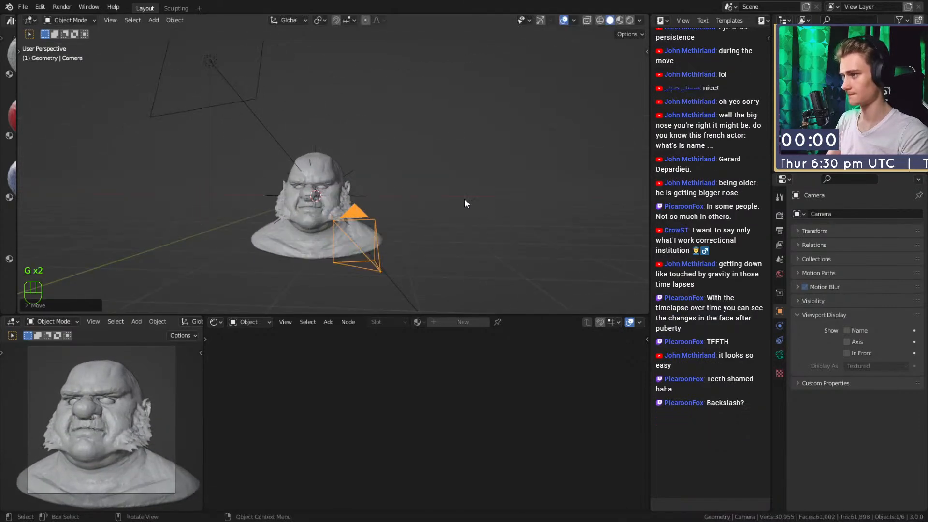
Delete the rectangular area light aimed at the bust.
left_click(239, 74)
middle_click_drag(239, 74, 319, 161)
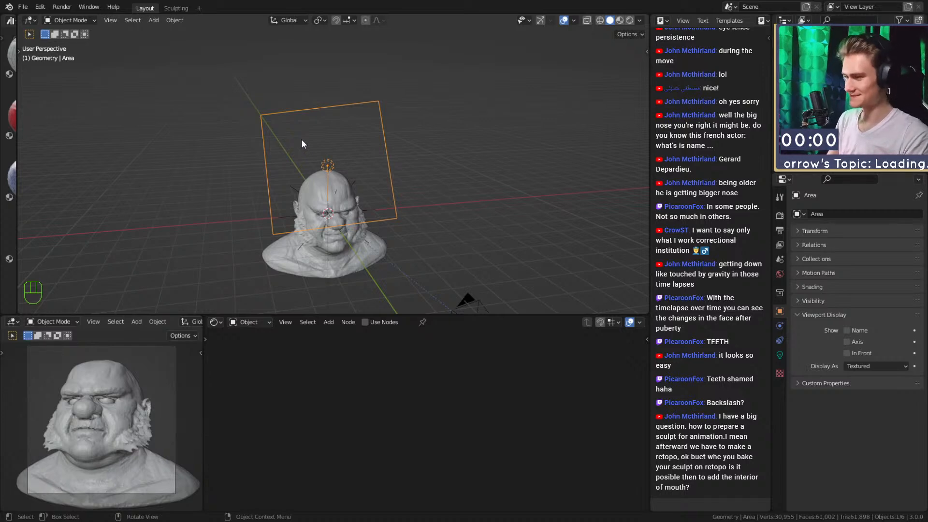
middle_click_drag(330, 156, 275, 145)
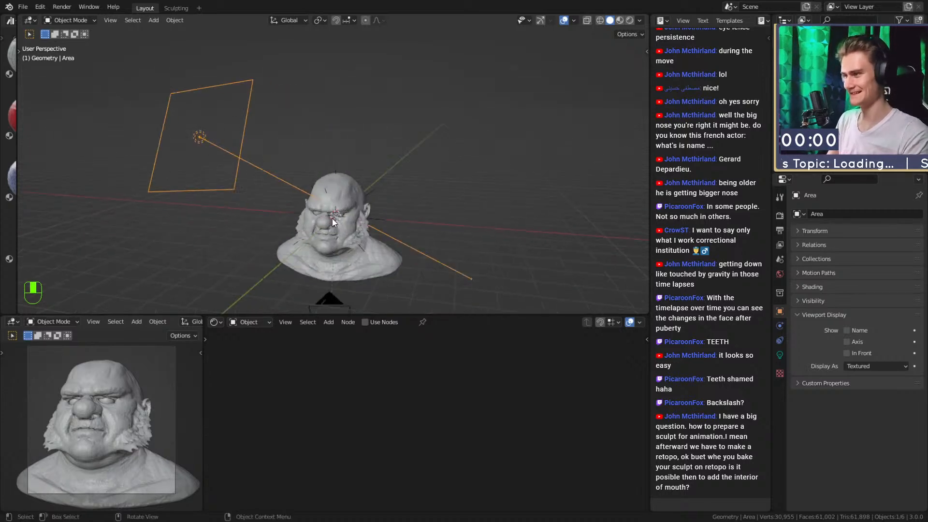
scroll(329, 218, "up", 2)
left_click(153, 132)
left_click(162, 146)
key("x")
Move the camera along its local Z axis to frame the bust more closely.
scroll(281, 177, "down", 4)
middle_click_drag(283, 178, 324, 181)
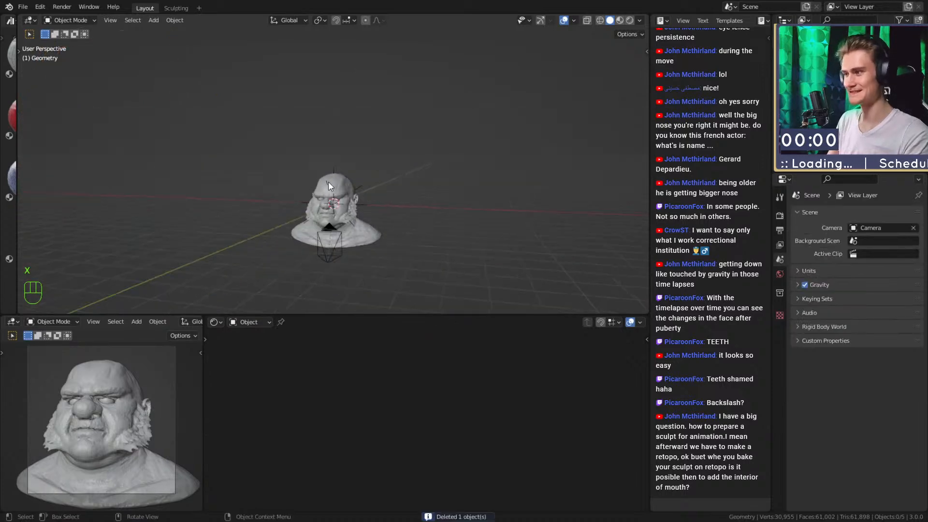
left_click(324, 213)
middle_click_drag(329, 213, 427, 189)
key("g")
key("z")
key("z")
left_click(429, 184)
Move the Focus empty along the Z axis to adjust where the camera aims.
scroll(409, 198, "up", 3)
left_click(387, 211)
middle_click_drag(388, 211, 415, 177)
key("g")
key("z")
left_click(454, 184)
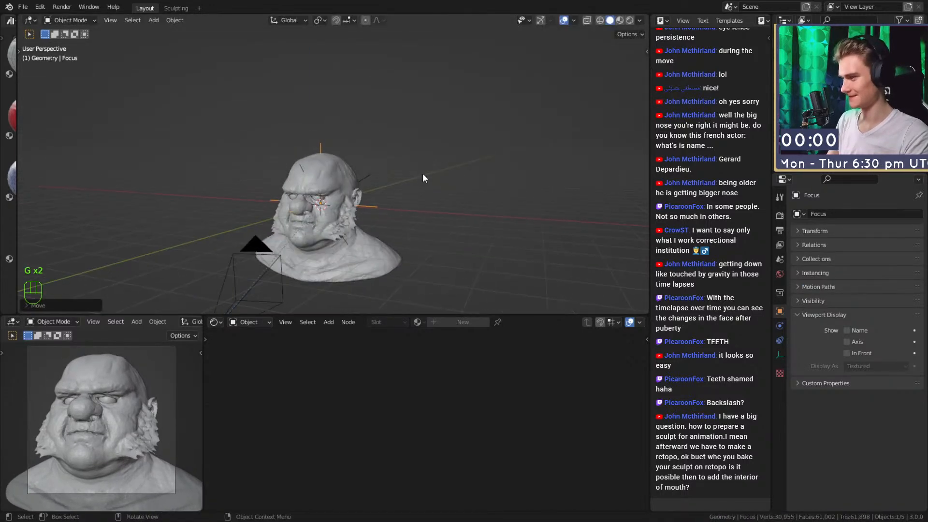
Save the scene under its existing file name.
key("ctrl+s")
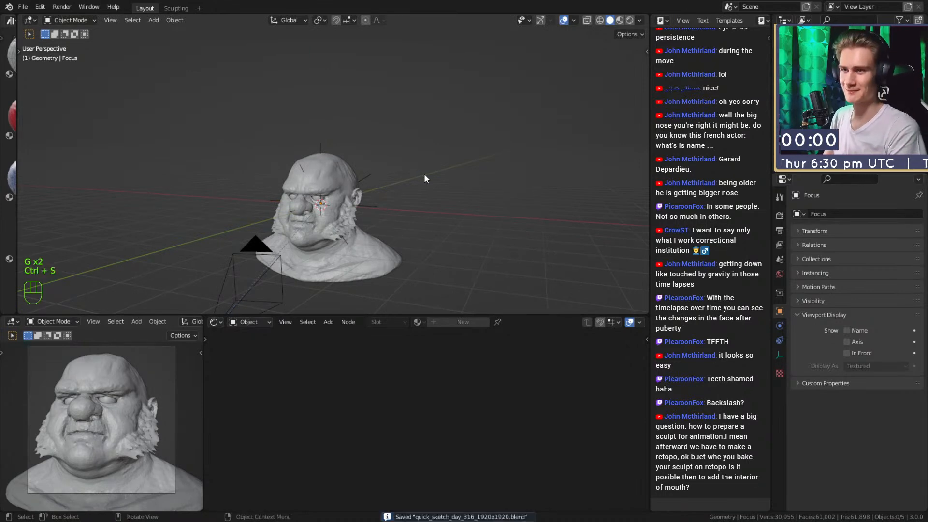
left_click(812, 33)
key("ctrl+s")
left_click(23, 7)
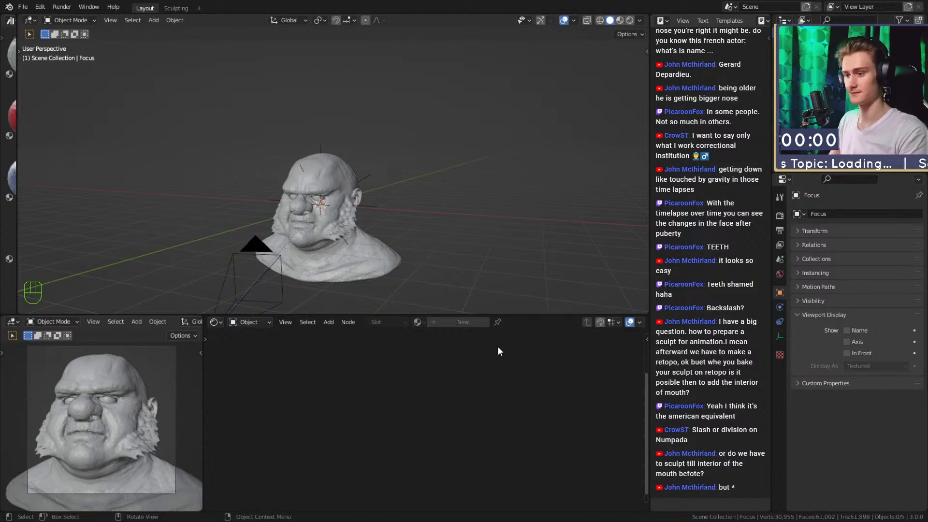
Reveal the hidden lights around the bust and clear the selection.
key("alt+h")
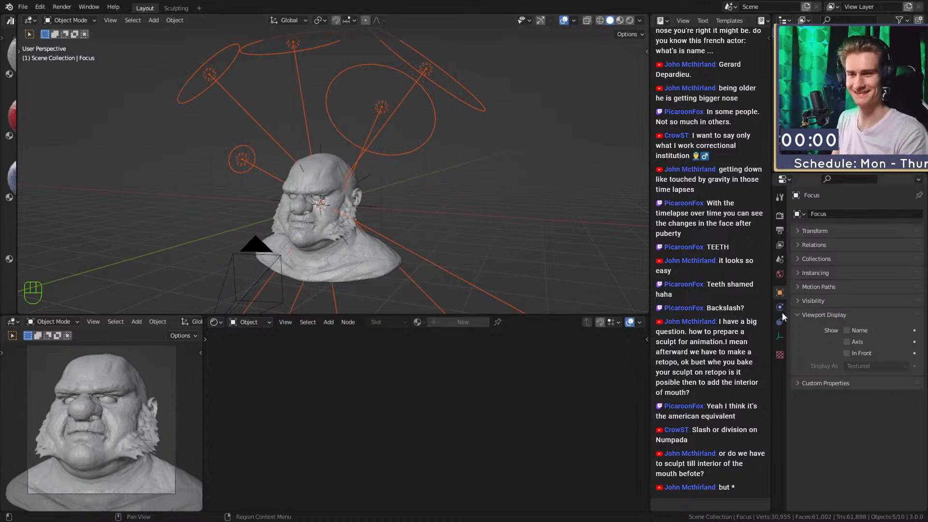
left_click(473, 183)
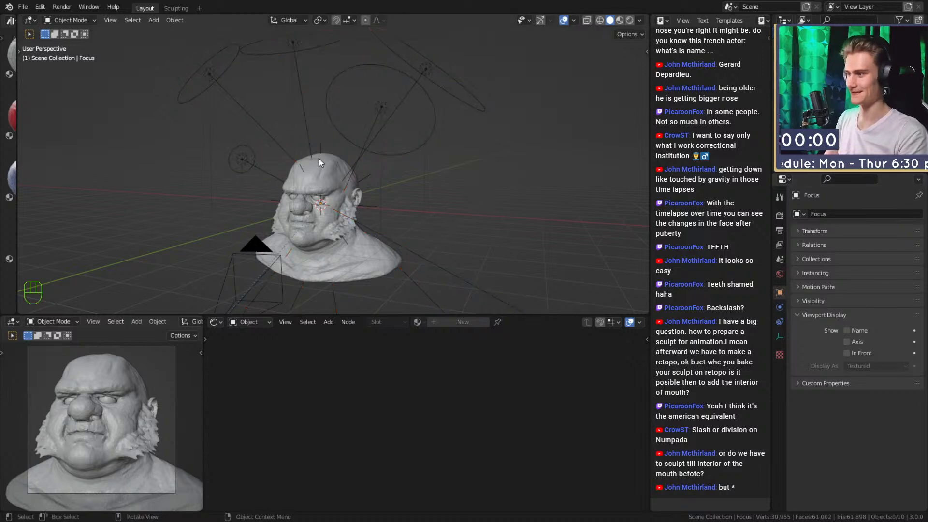
Select the bust and show its mesh data properties, including vertex groups and shape keys.
left_click(318, 159)
left_click(780, 365)
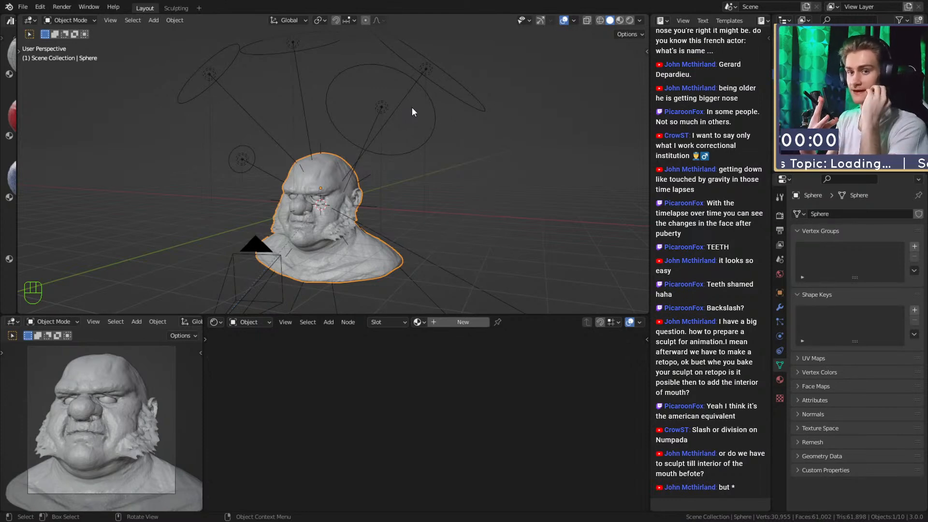
middle_click_drag(340, 183, 357, 207)
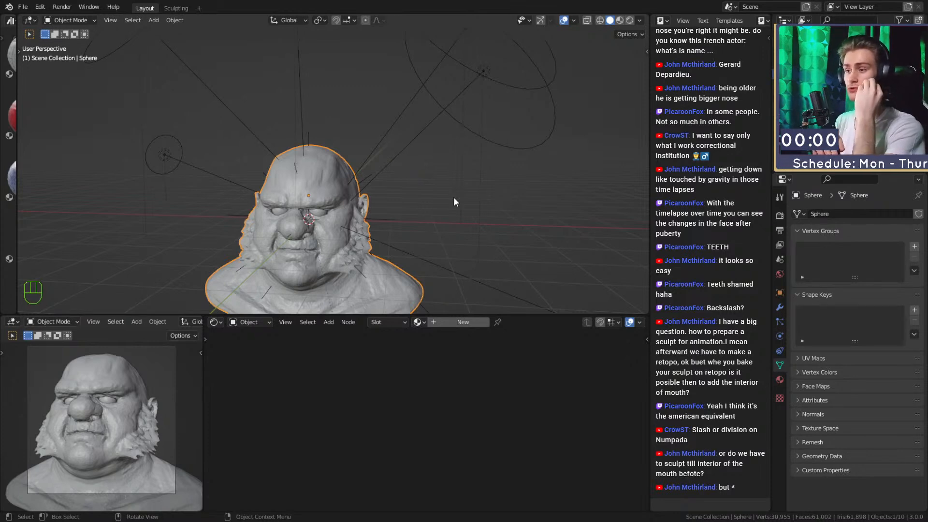
Try a Shrinkwrap modifier on the bust, inspect its vertex group choices, and remove the modifier.
left_click(780, 307)
left_click(817, 213)
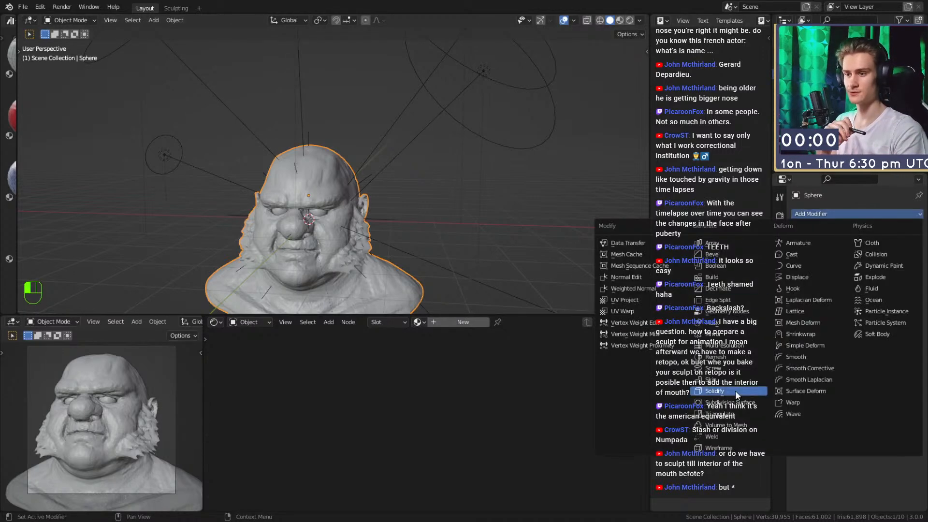
left_click(805, 335)
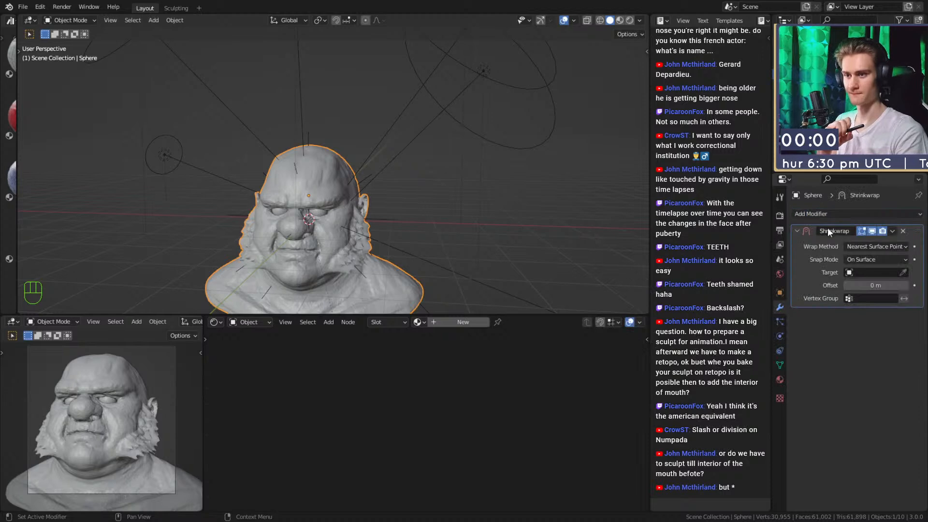
left_click(849, 297)
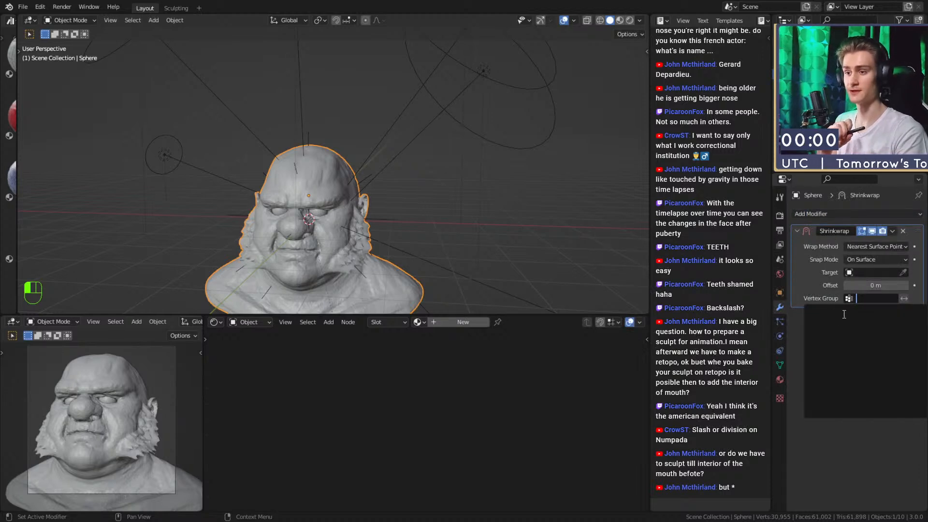
left_click(812, 294)
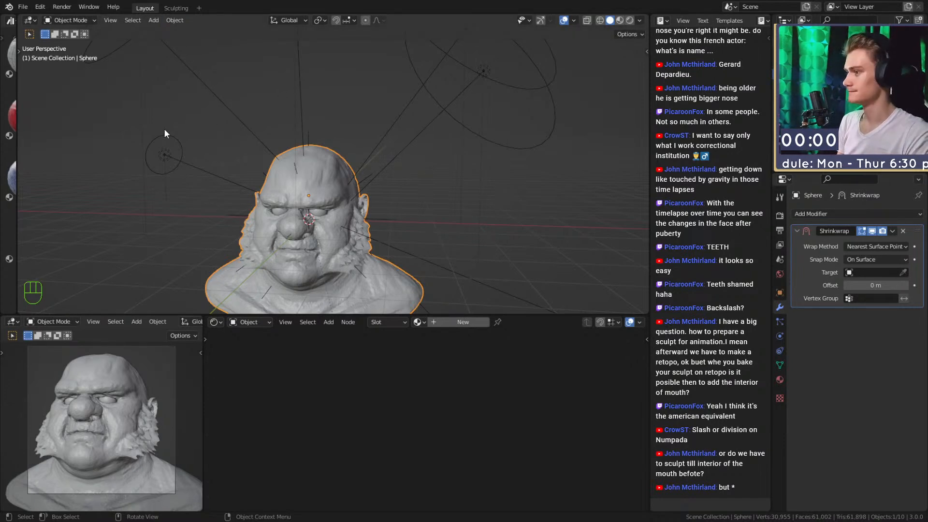
mouse_move(370, 184)
middle_mouse_down()
mouse_move(349, 175)
mouse_move(410, 167)
mouse_move(321, 171)
middle_mouse_up()
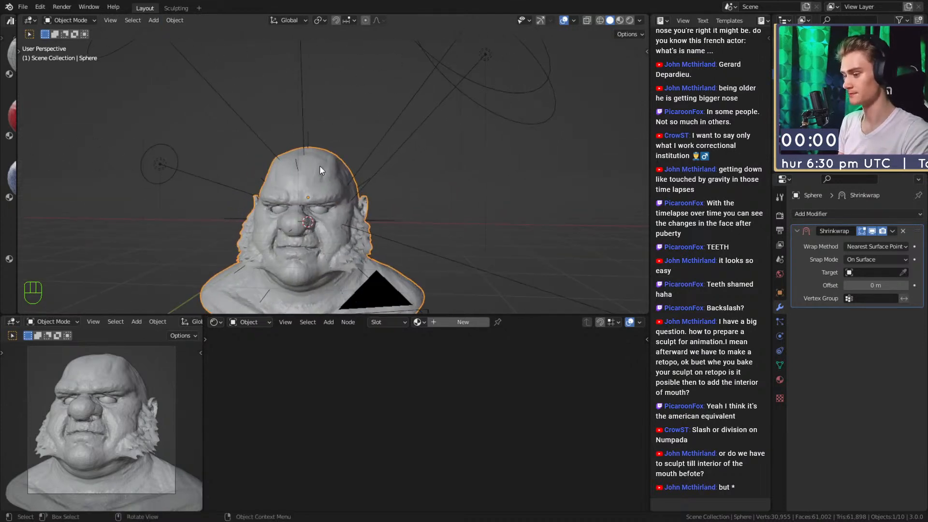
key("Pause")
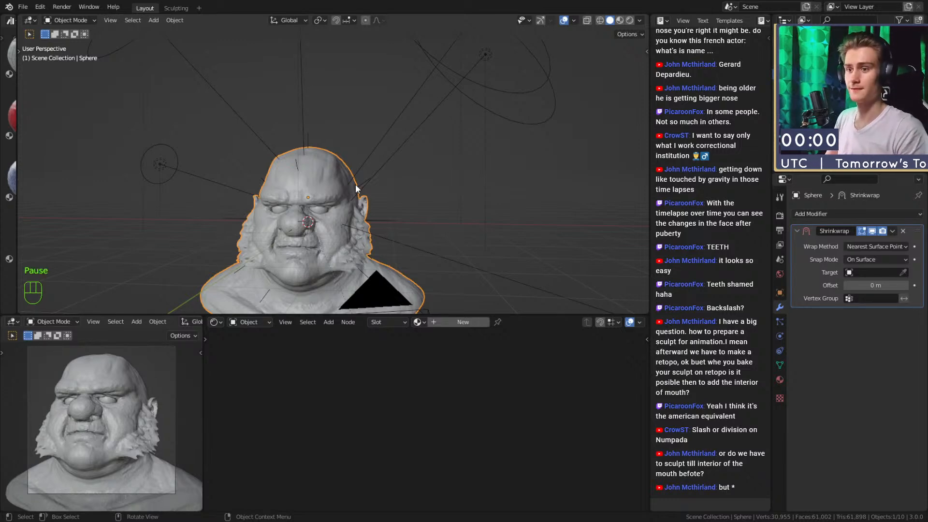
left_click(903, 231)
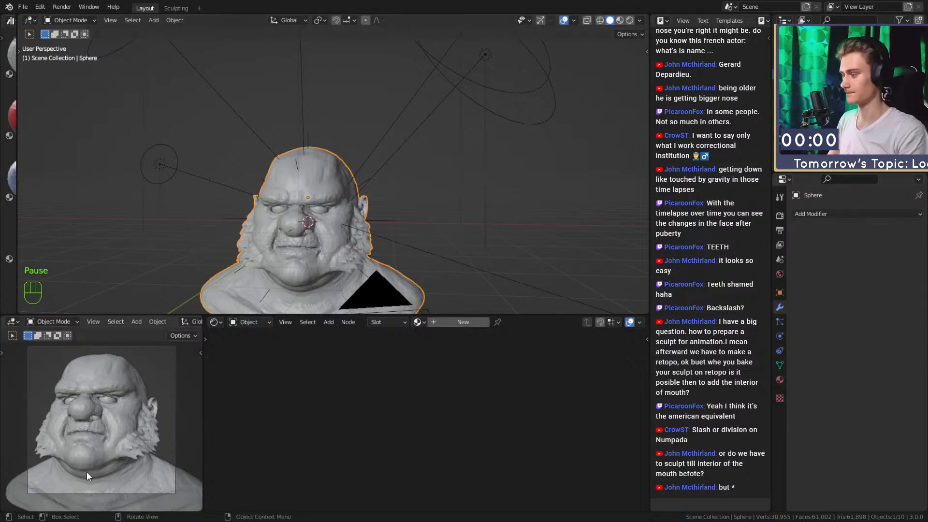
Display the camera viewport in Rendered shading to preview the lit bust.
key("z")
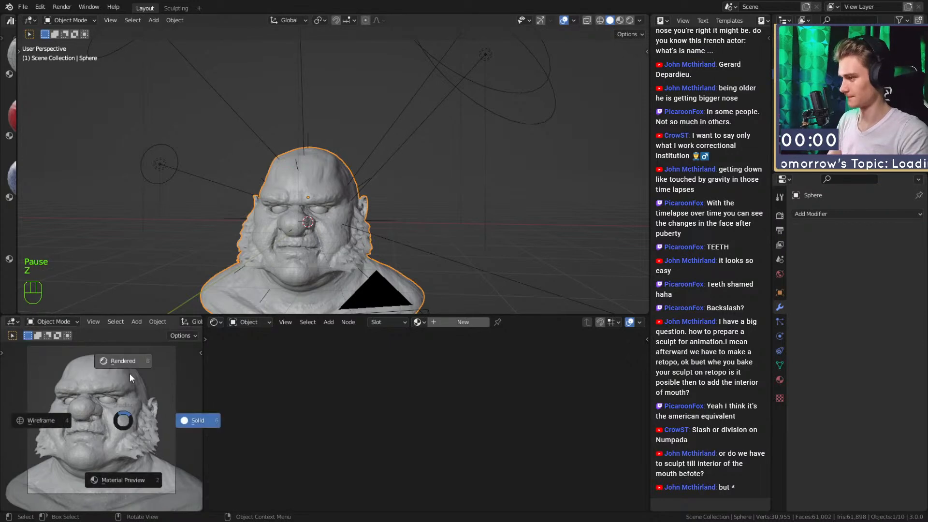
left_click(296, 180)
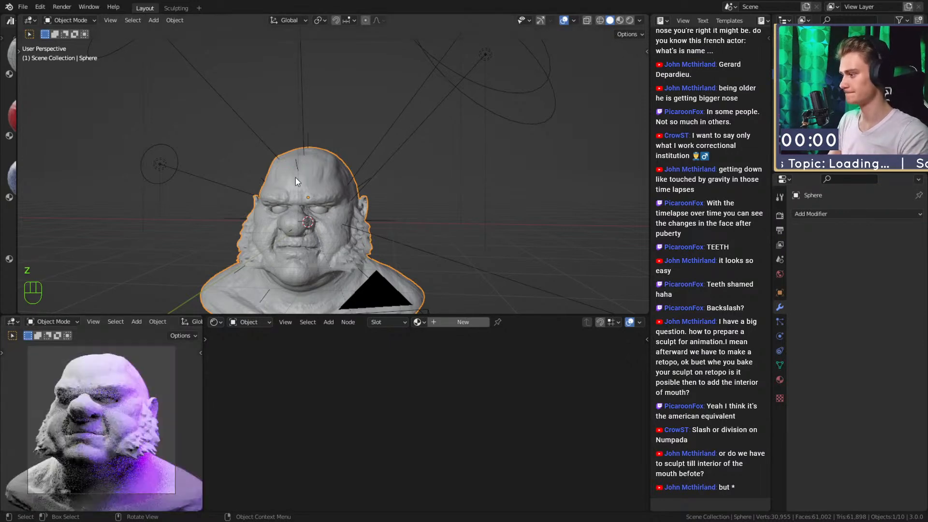
middle_click_drag(296, 179, 292, 186)
scroll(295, 186, "down", 4)
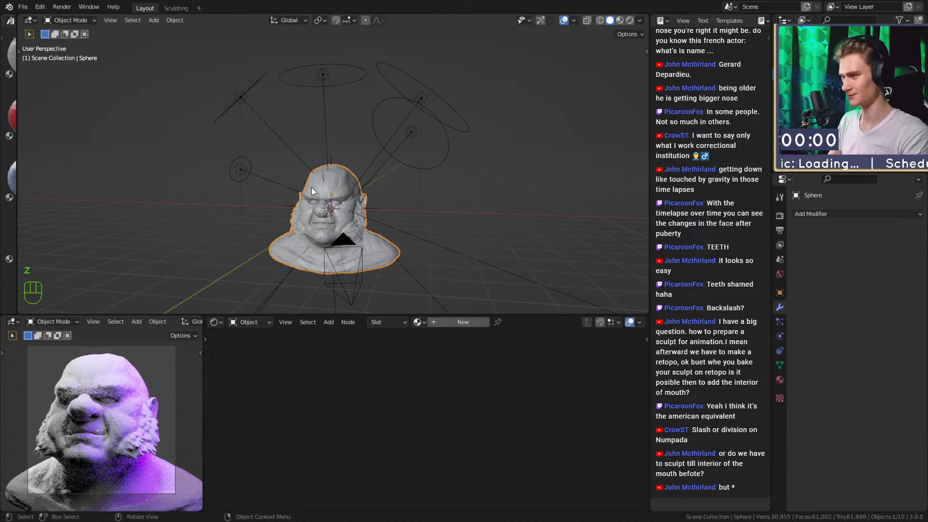
Show the world's shader nodes, darken the grey background colour to black, and clear the selection.
left_click(248, 322)
left_click(248, 346)
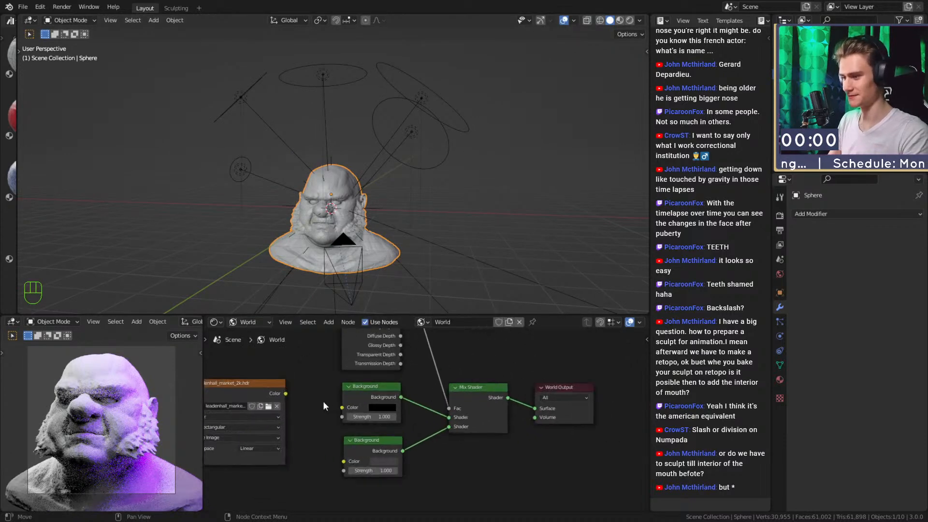
left_click(424, 416)
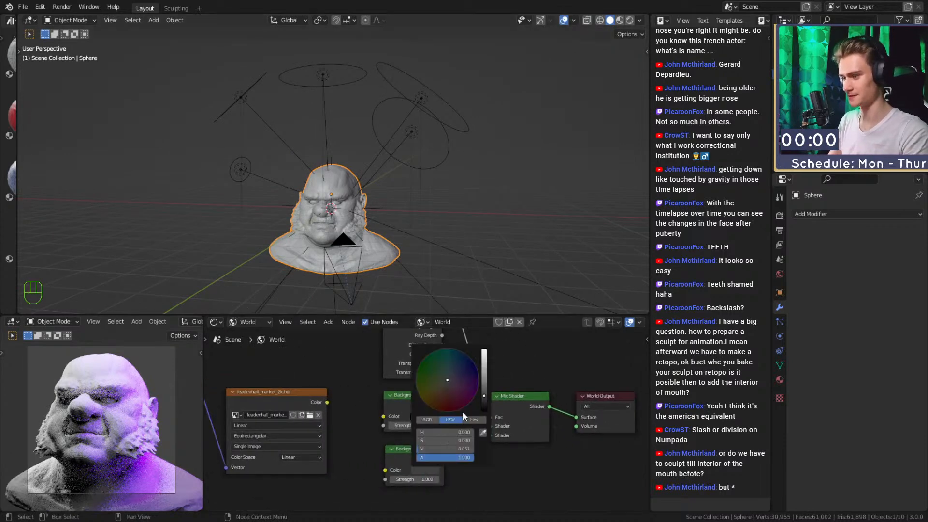
left_click_drag(484, 398, 484, 407)
left_click(462, 183)
middle_click_drag(462, 182, 446, 209)
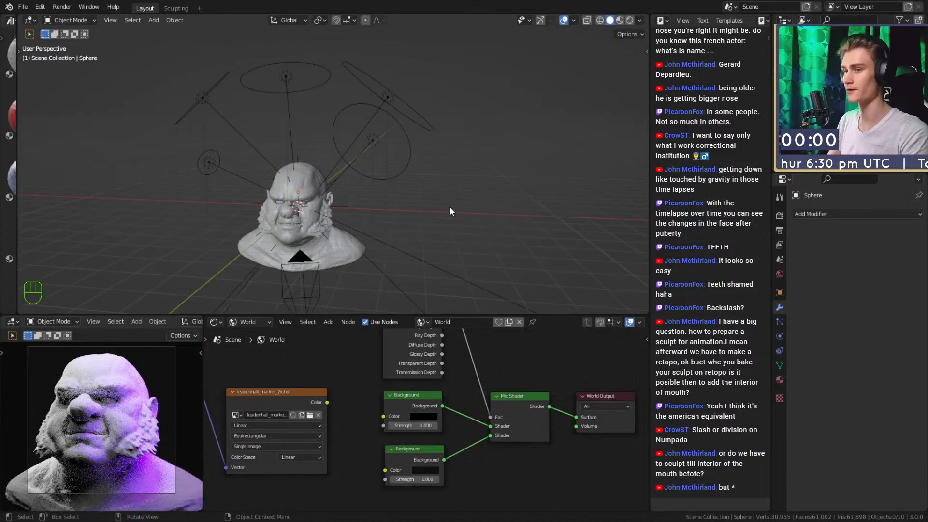
Hide the other lights so only the overhead light Area.001 remains, select it, and save the scene.
left_click_drag(909, 115, 909, 146)
left_click(816, 105)
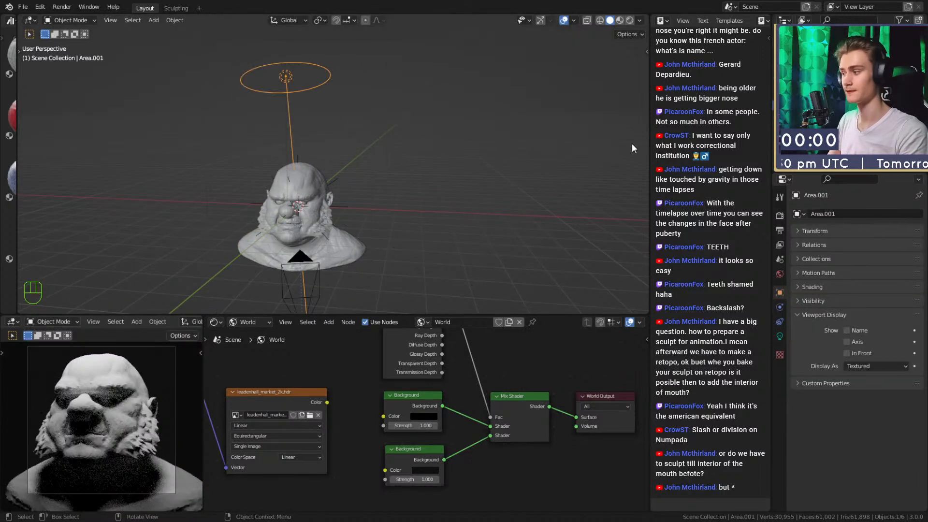
middle_click_drag(363, 172, 372, 178, "shift")
key("ctrl+s")
Set the transform pivot point to the 3D Cursor.
middle_click_drag(357, 138, 404, 170)
key("r")
right_click(424, 134)
left_click(319, 23)
left_click(331, 54)
left_click(321, 21)
left_click(343, 44)
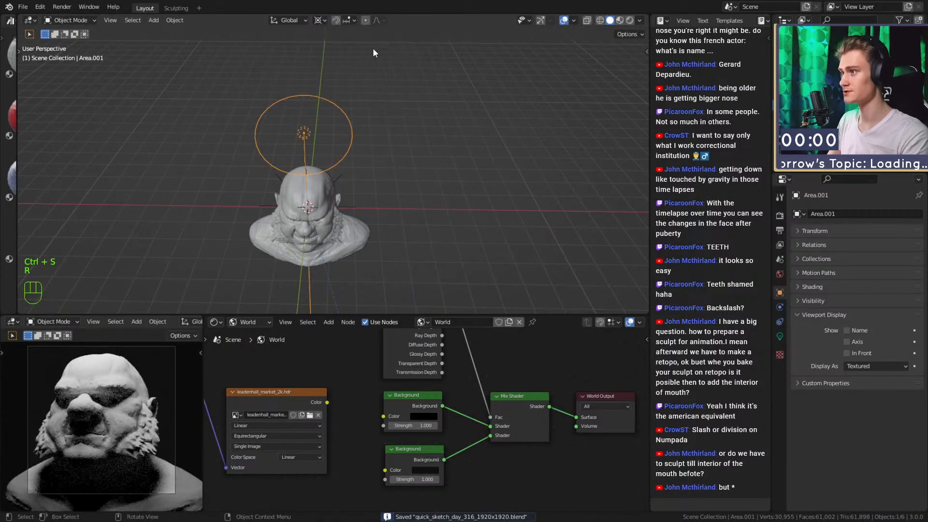
Trackball-rotate the overhead light around the bust toward the character's left side, refine its angle, and save the scene.
key("r")
key("r")
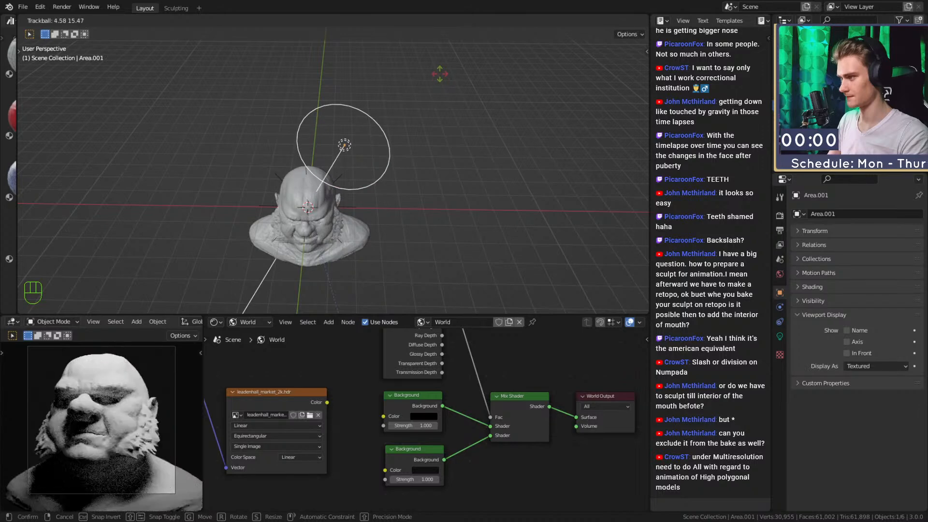
left_click(431, 75)
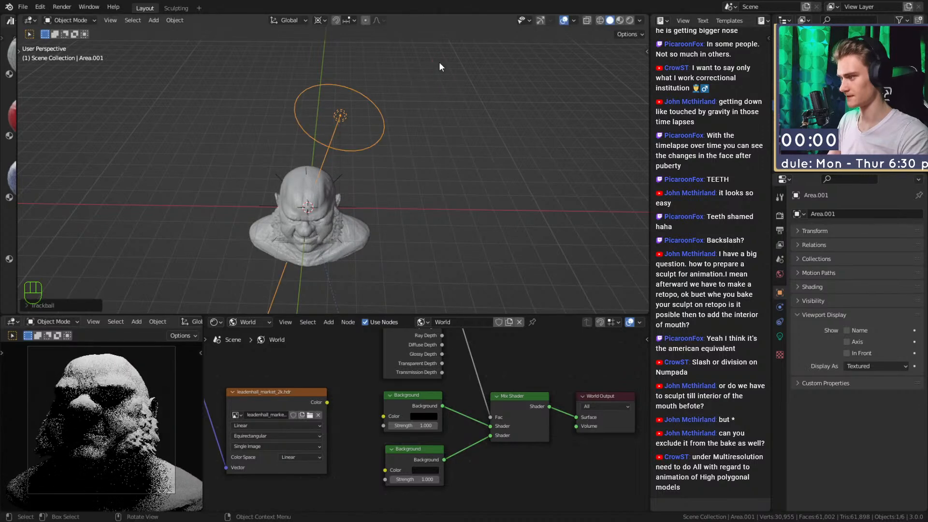
key("r")
left_click(449, 95)
key("ctrl+s")
Reveal the light Area.002 and trackball-rotate it around the bust to the character's upper left side.
left_click(908, 116)
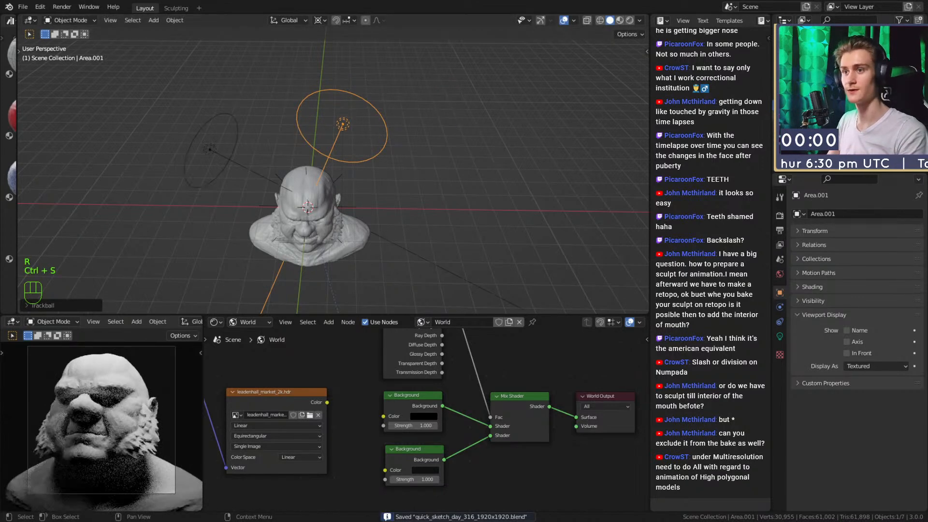
left_click(817, 116)
middle_click_drag(516, 166, 376, 150)
key("r")
key("r")
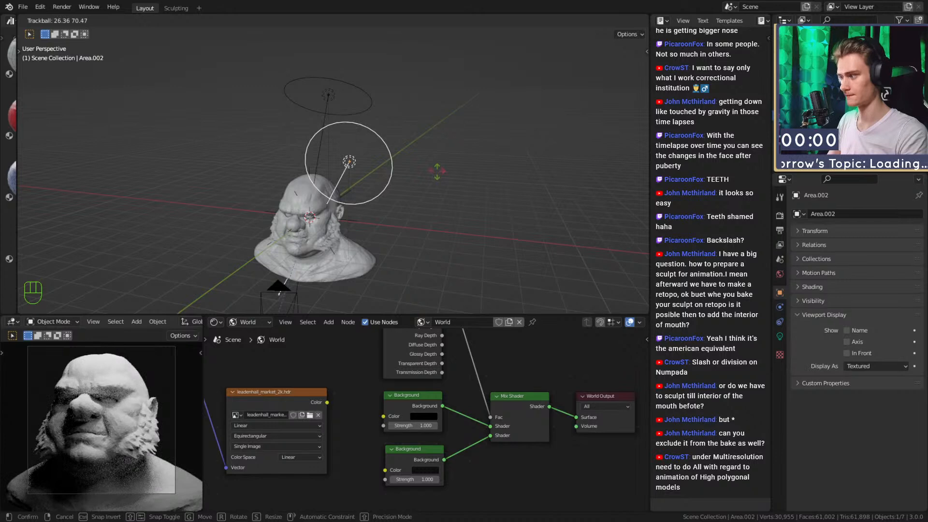
key("Return")
Reveal the purple light Area.003, trackball-rotate it behind the character's right side as a rim light, and save the scene.
left_click(910, 127)
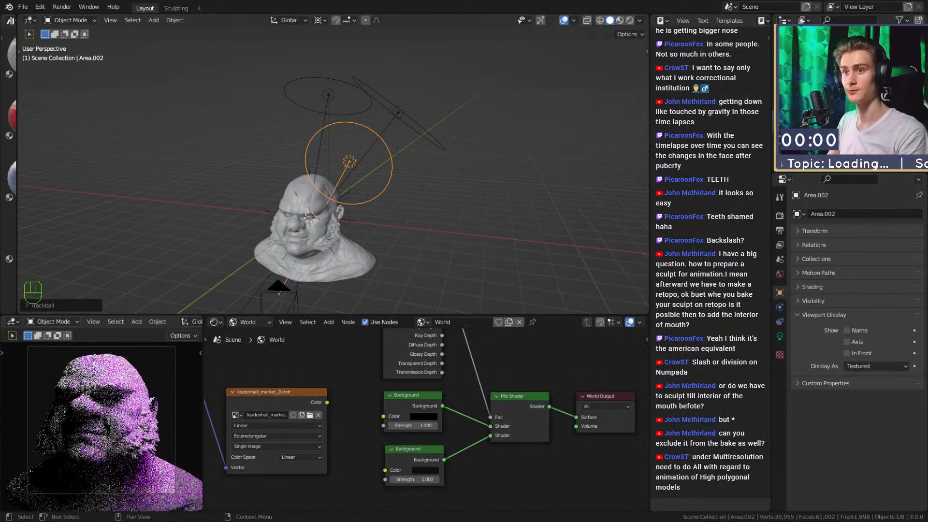
left_click(827, 126)
middle_click_drag(338, 191, 546, 194)
key("r")
key("r")
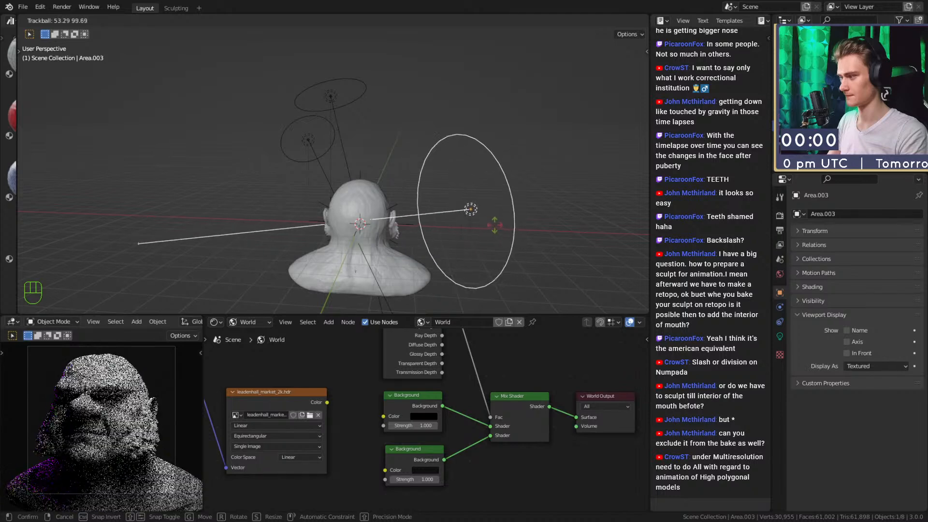
left_click(497, 224)
middle_click_drag(497, 224, 310, 227)
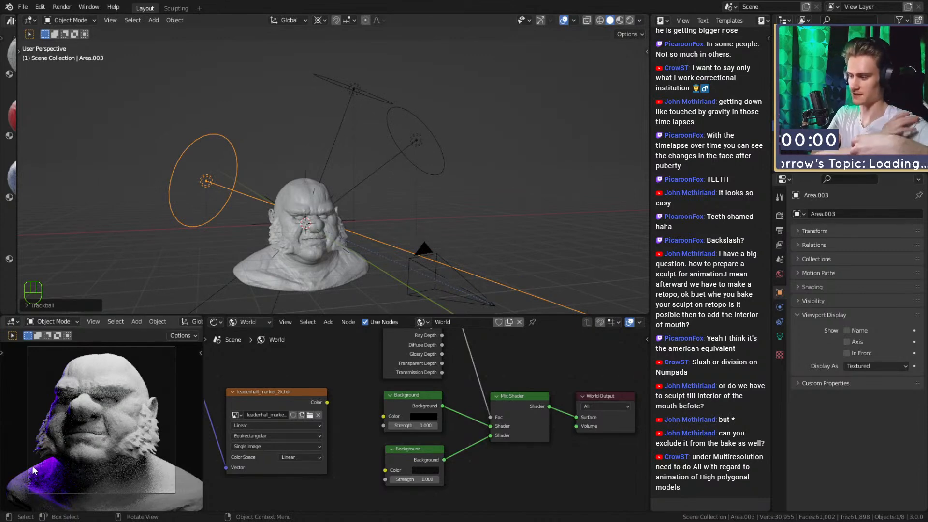
mouse_move(356, 168)
middle_mouse_down()
mouse_move(316, 200)
mouse_move(318, 225)
mouse_move(451, 177)
middle_mouse_up()
key("ctrl+s")
left_click(231, 153)
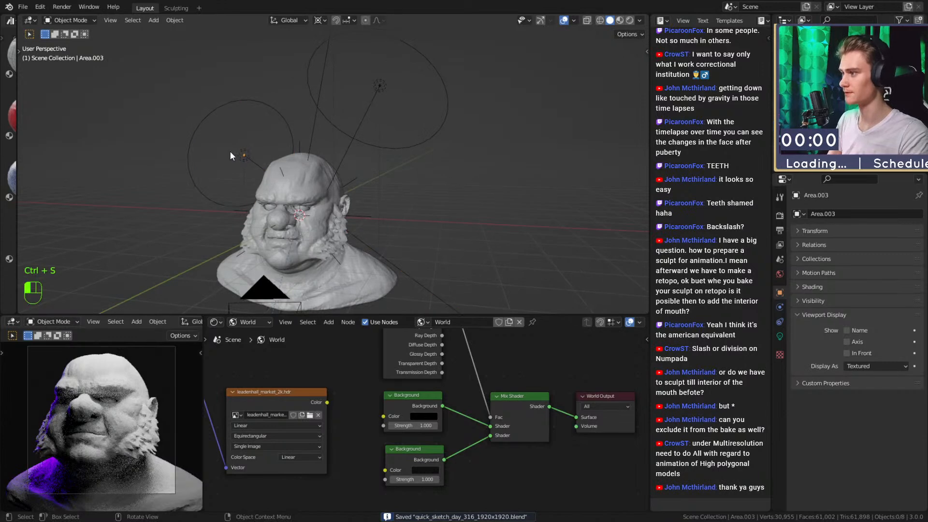
left_click(245, 156)
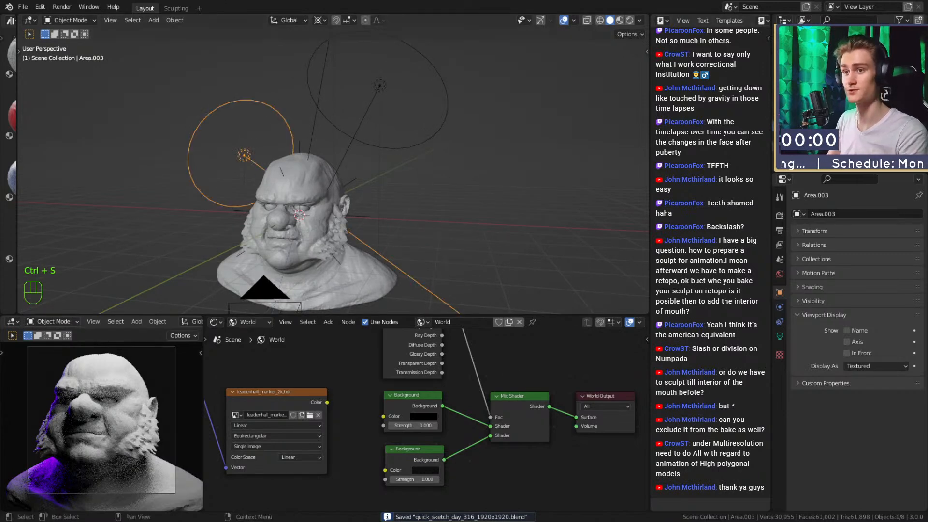
left_click(481, 161)
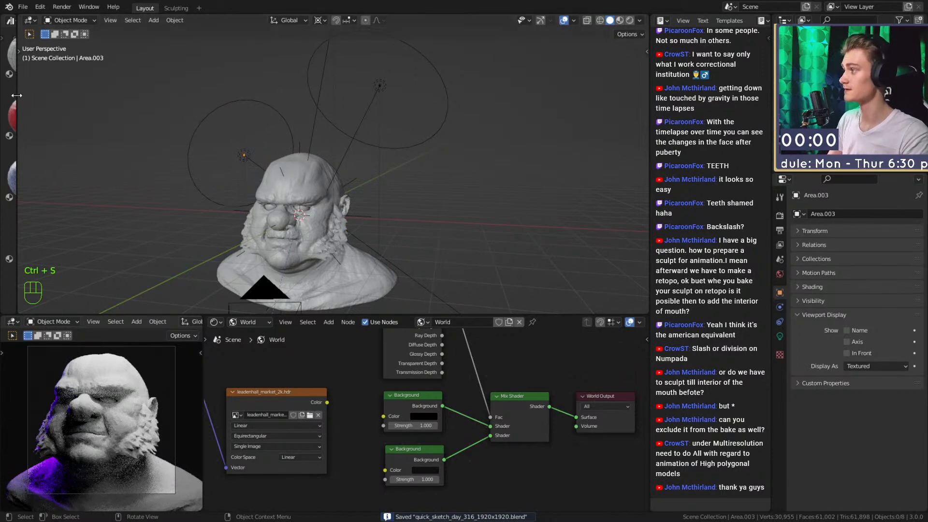
Apply the QuickSculpt material from the asset library to the bust and save the scene.
left_click_drag(16, 95, 89, 126)
scroll(50, 170, "down", 10)
scroll(51, 168, "down", 5)
left_click_drag(27, 159, 352, 231)
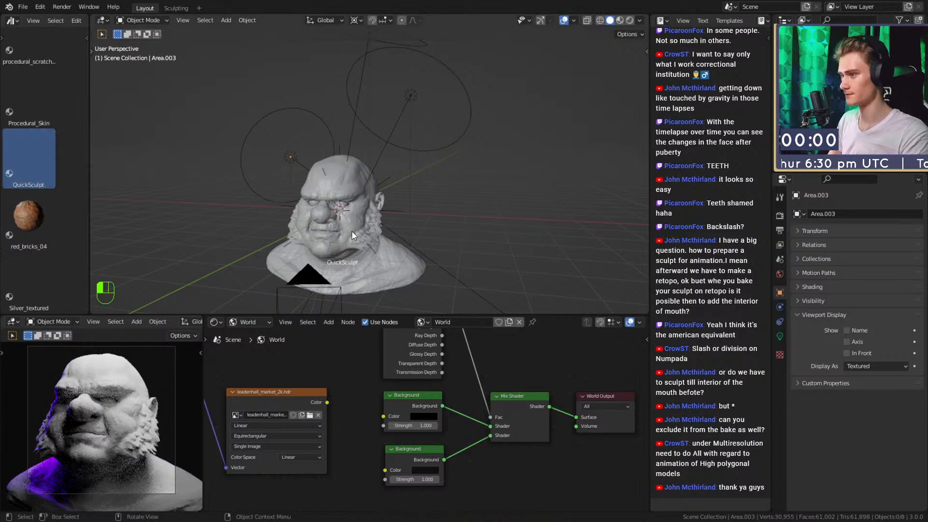
left_click_drag(90, 190, 17, 199)
key("ctrl+s")
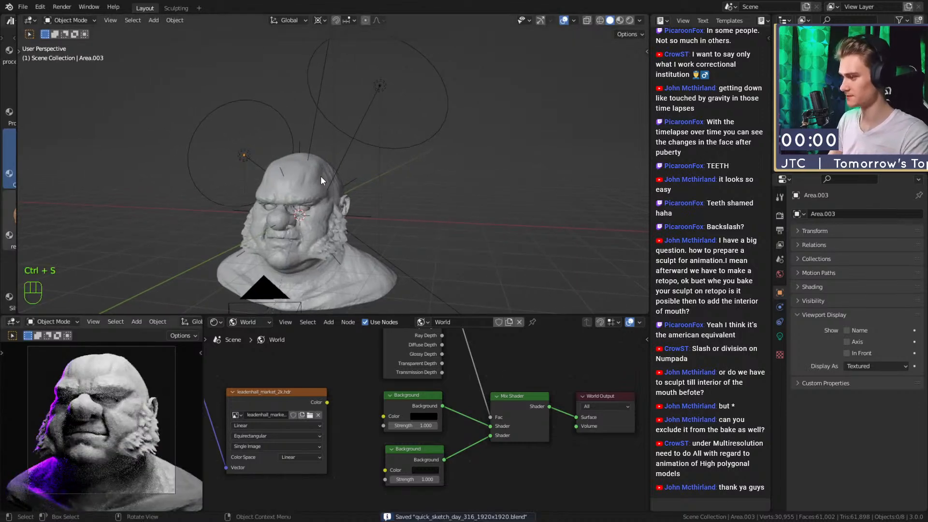
Select the eyeballs and create a new material for them in the object shader nodes.
scroll(348, 159, "up", 5)
left_click(344, 144)
scroll(357, 157, "down", 5)
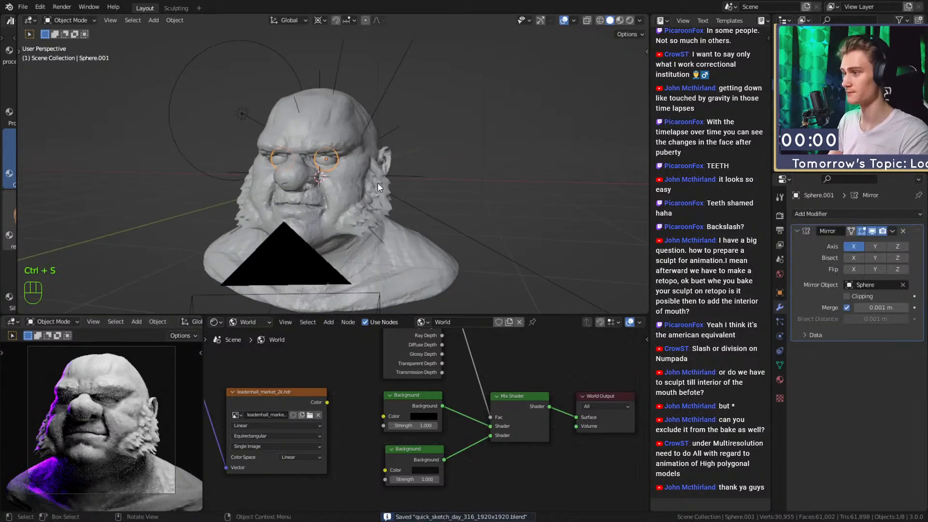
left_click(257, 322)
left_click(252, 334)
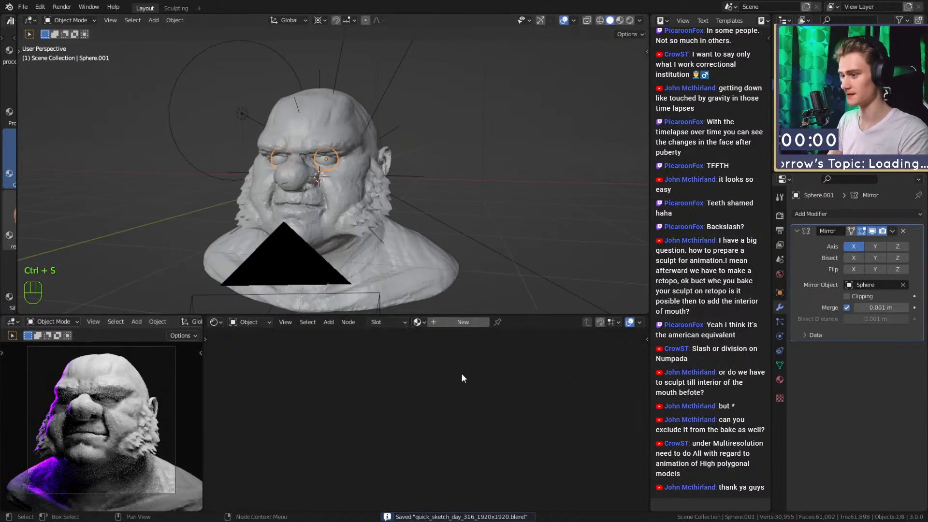
left_click(463, 322)
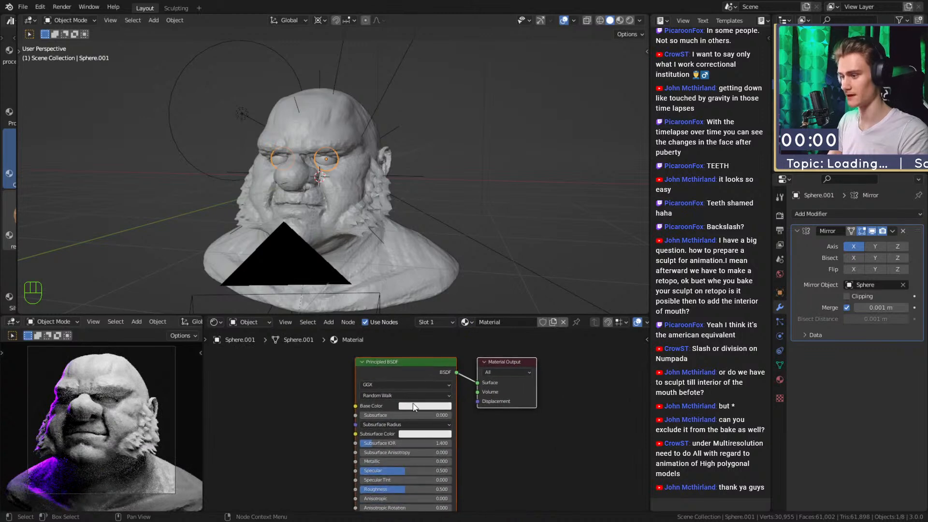
Make the eyeball material's base colour black, set its roughness to 0, and save the scene.
left_click(425, 405)
left_click_drag(471, 320, 471, 346)
left_click_drag(401, 489, 360, 489)
key("ctrl+s")
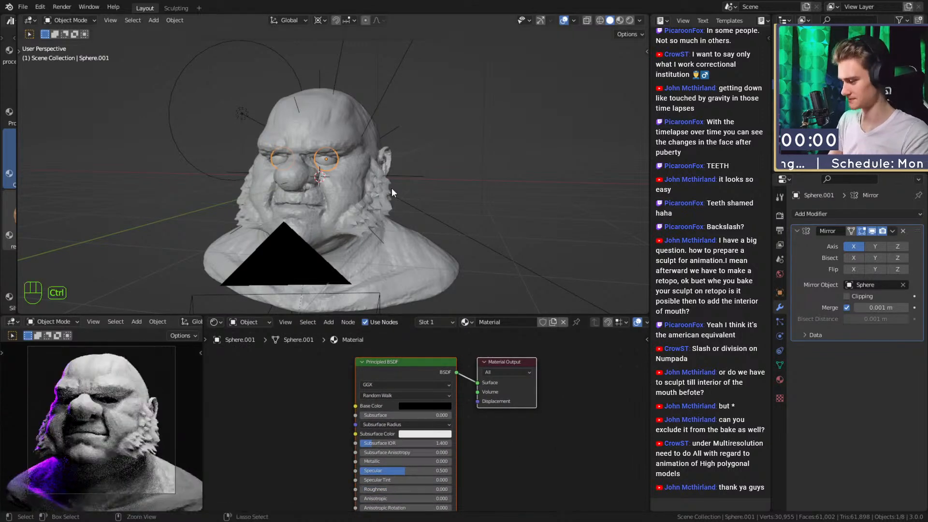
scroll(386, 188, "down", 4)
mouse_move(385, 189)
middle_mouse_down()
mouse_move(358, 190)
mouse_move(379, 207)
mouse_move(396, 196)
middle_mouse_up()
left_click(470, 163)
middle_click_drag(470, 163, 456, 185)
key("ctrl+s")
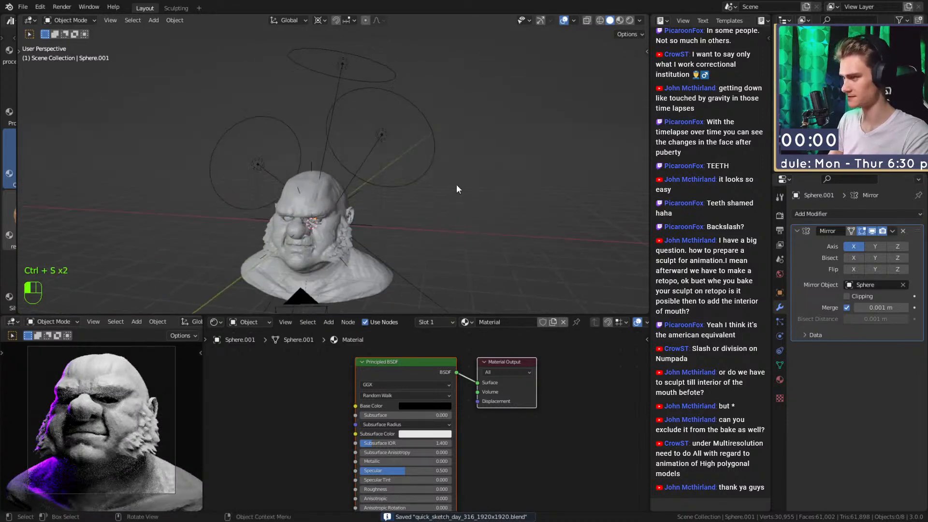
Reposition the depth-of-field focus empty around the face in several small moves.
middle_click_drag(316, 221, 287, 234)
middle_click_drag(346, 180, 274, 209)
left_click(393, 179)
middle_click_drag(411, 181, 378, 195)
key("g")
left_click(424, 168)
scroll(464, 180, "up", 4)
key("g")
left_click(457, 181)
key("g")
left_click(506, 184)
middle_click_drag(378, 196, 358, 213, "shift")
key("g")
left_click(405, 182)
scroll(405, 182, "down", 5)
Enable the camera's depth of field with an F-Stop of 0.4 and save the scene.
left_click(248, 220)
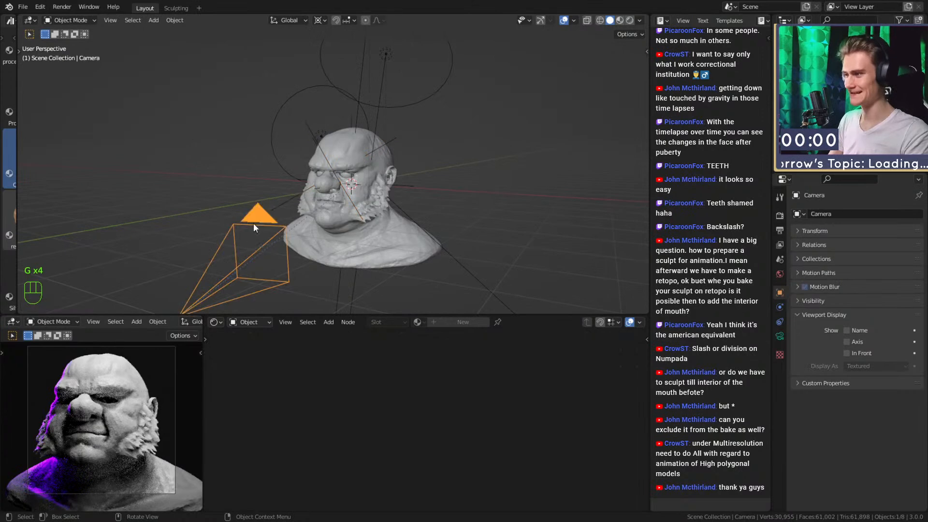
left_click(779, 336)
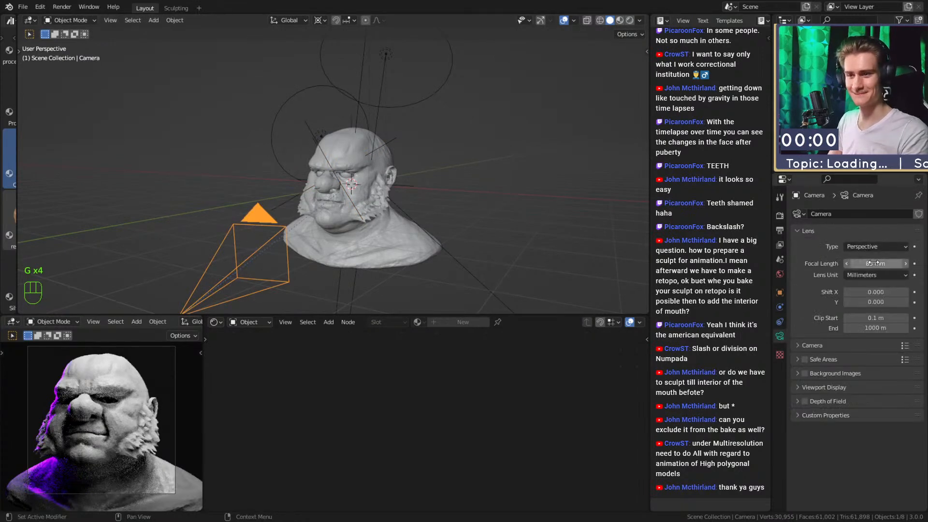
left_click(804, 401)
left_click(797, 401)
left_click(878, 460)
type("0.4")
key("Return")
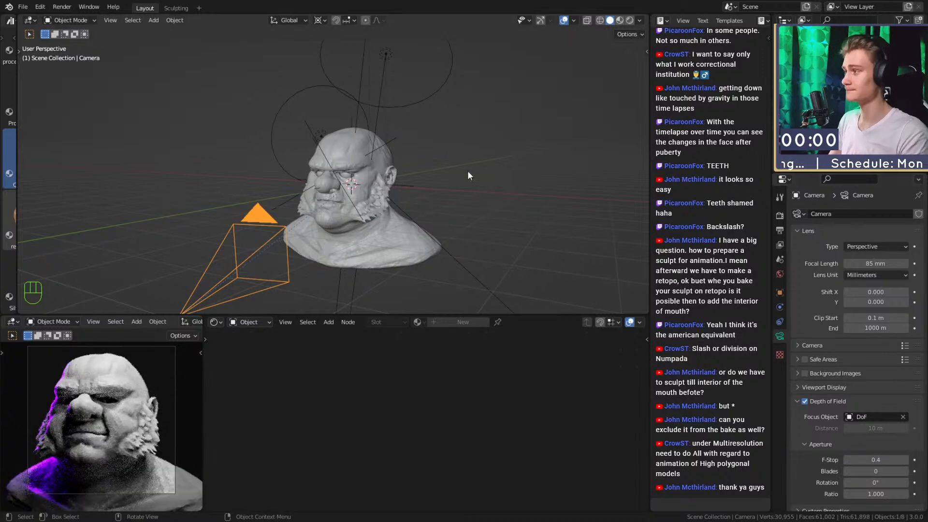
key("ctrl+s")
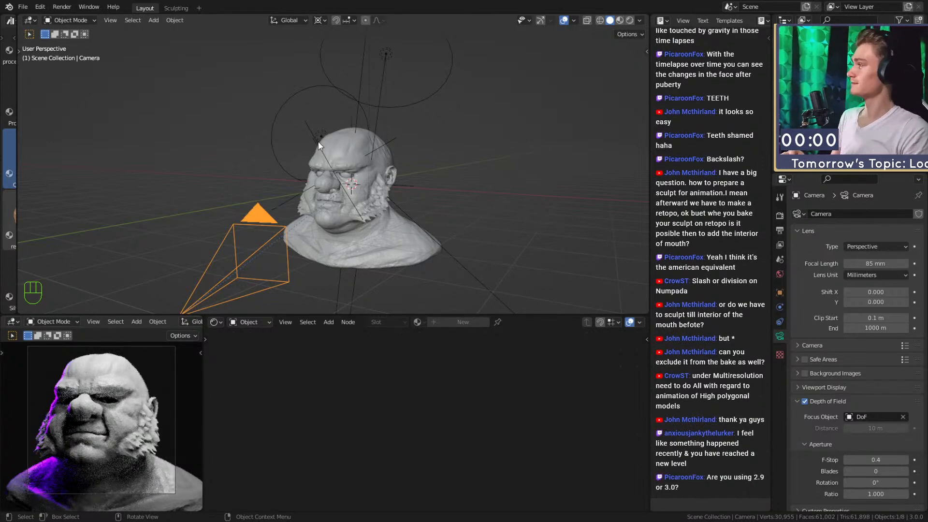
Show the reference image melmade.jpg in an Image Editor in place of the shader nodes and switch it to Paint mode.
left_click(479, 204)
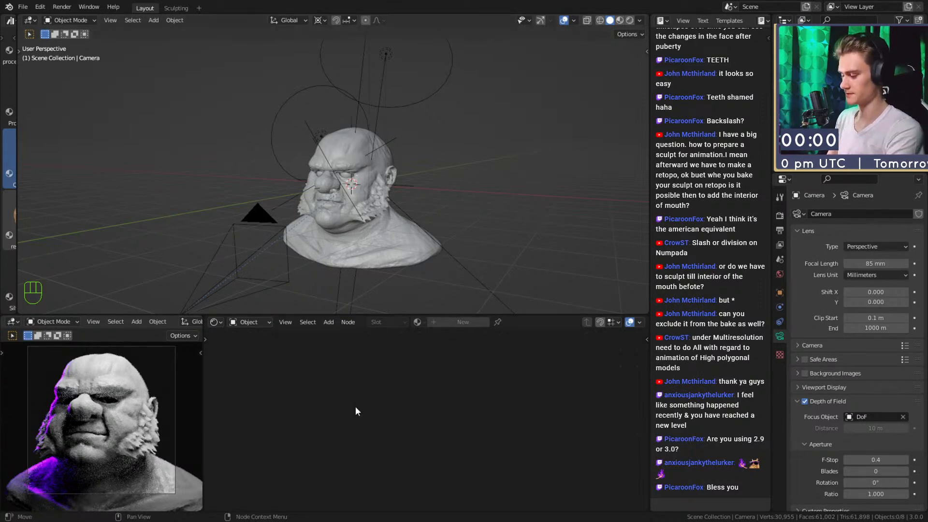
key("shift")
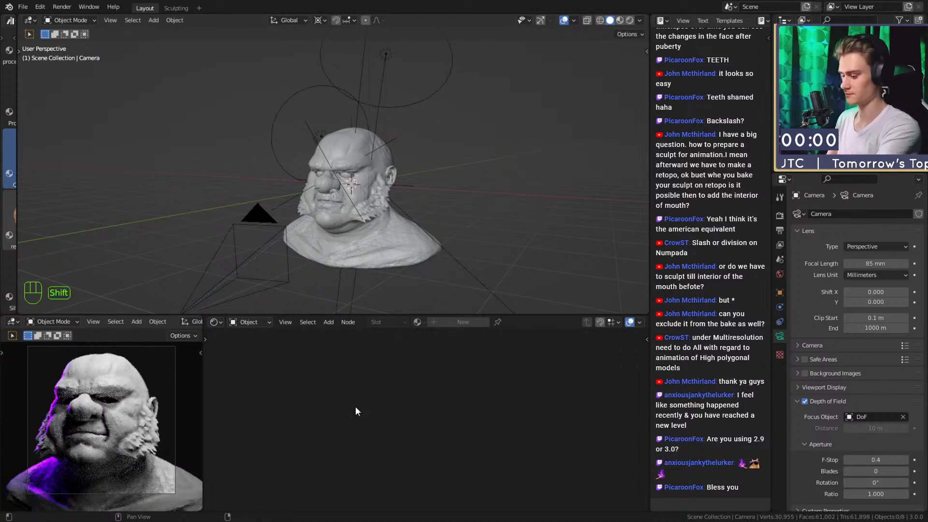
key("shift+F10")
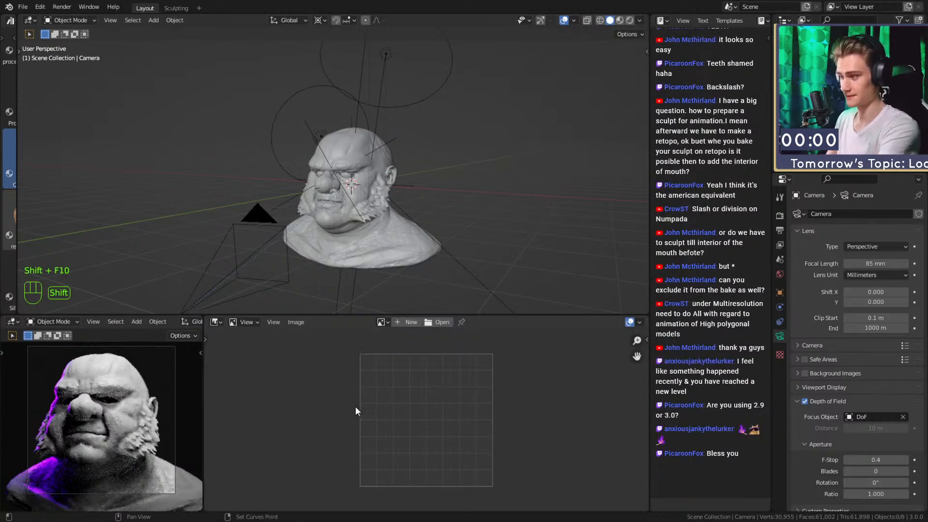
left_click(381, 320)
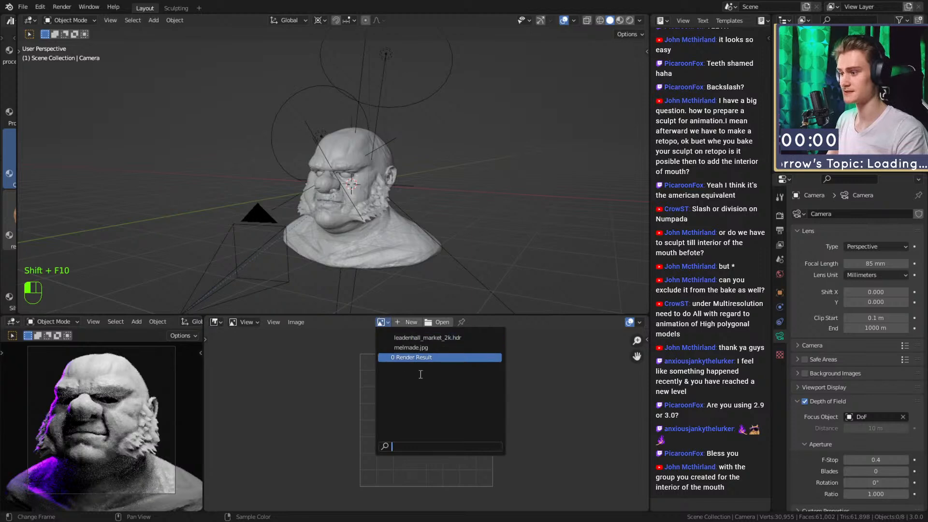
left_click(401, 346)
middle_click_drag(439, 420, 441, 419)
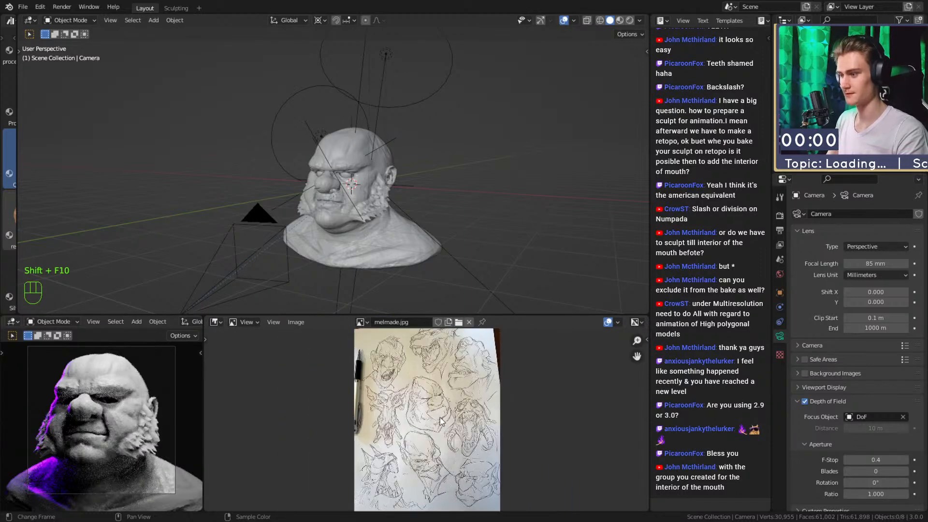
left_click(246, 322)
left_click(247, 350)
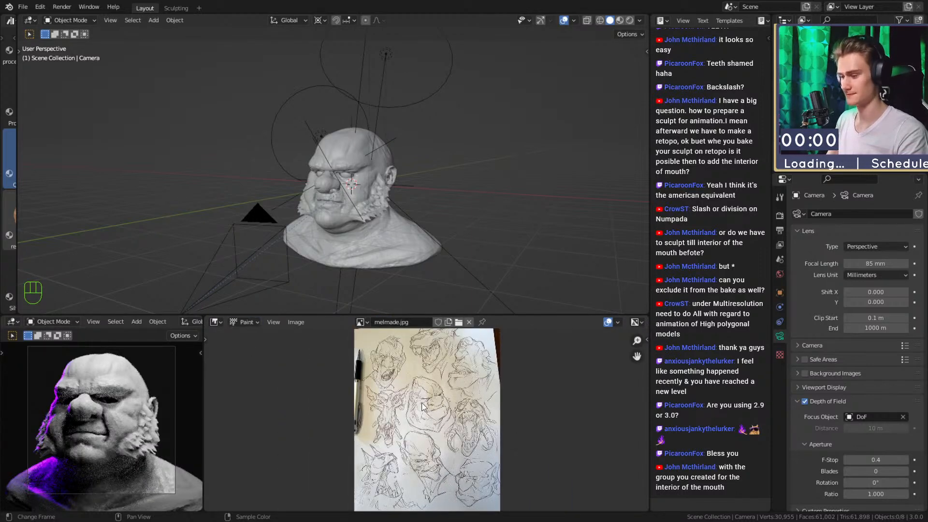
Shrink the paint brush radius to 2 px for drawing on the central sketched head in the reference image.
scroll(415, 387, "up", 5)
middle_click_drag(415, 386, 464, 399)
key("f")
left_click(359, 351)
mouse_move(362, 354)
middle_mouse_down()
mouse_move(414, 465)
mouse_move(396, 402)
mouse_move(400, 370)
mouse_move(403, 435)
mouse_move(419, 396)
middle_mouse_up()
scroll(395, 402, "up", 1)
key("f")
left_click(430, 409)
key("f")
left_click(409, 395)
Show the brush settings in the image editor and choose a very dark brown paint colour.
key("n")
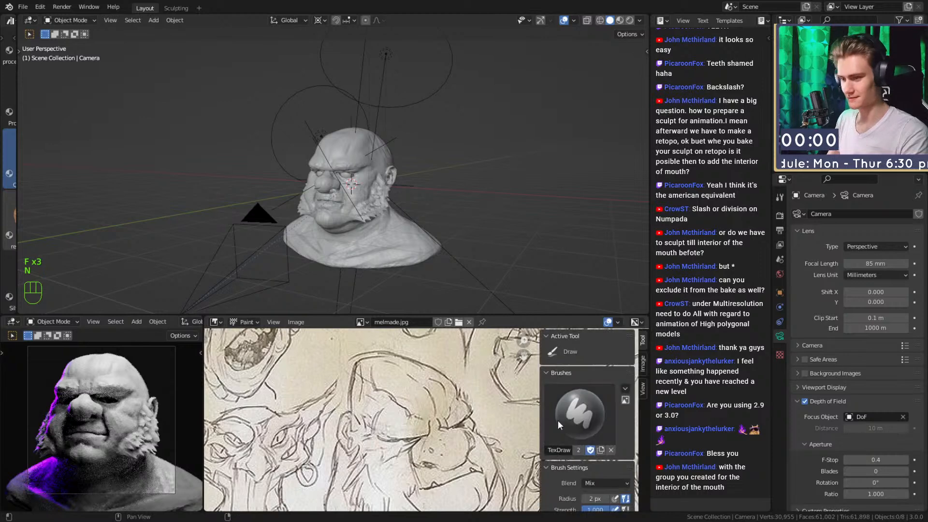
left_click_drag(581, 416, 573, 435)
left_click_drag(627, 408, 627, 435)
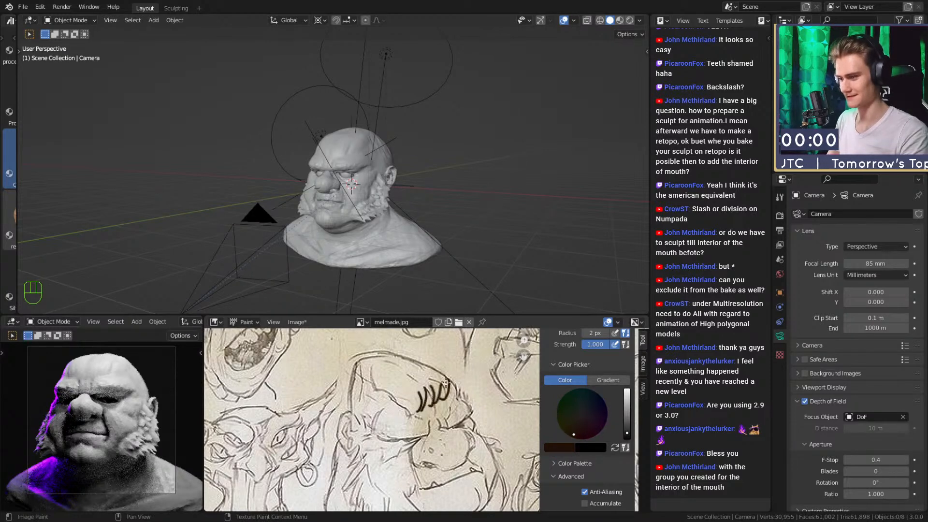
Paint dense dark hair strokes across the forehead and top of the central sketched head.
mouse_move(437, 392)
left_mouse_down()
mouse_move(405, 375)
mouse_move(428, 402)
left_mouse_up()
left_click_drag(399, 372, 424, 358)
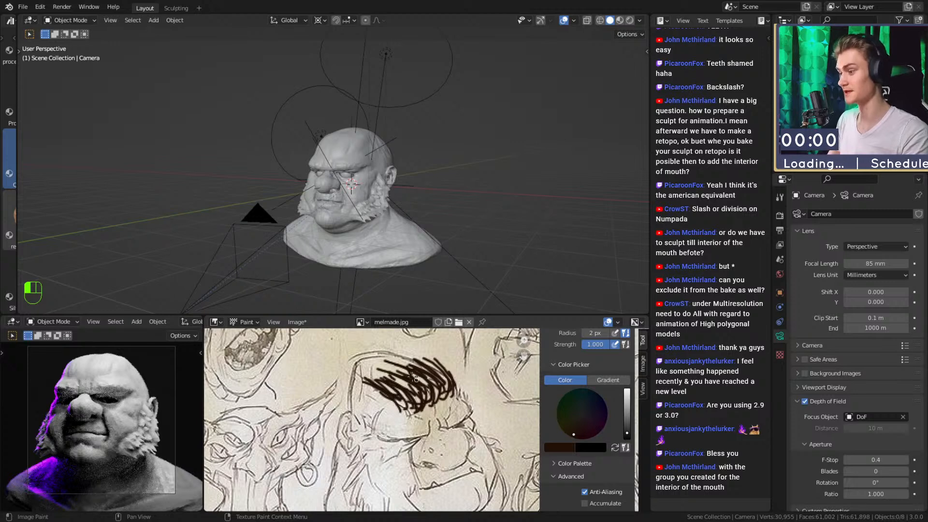
left_click_drag(414, 390, 383, 374)
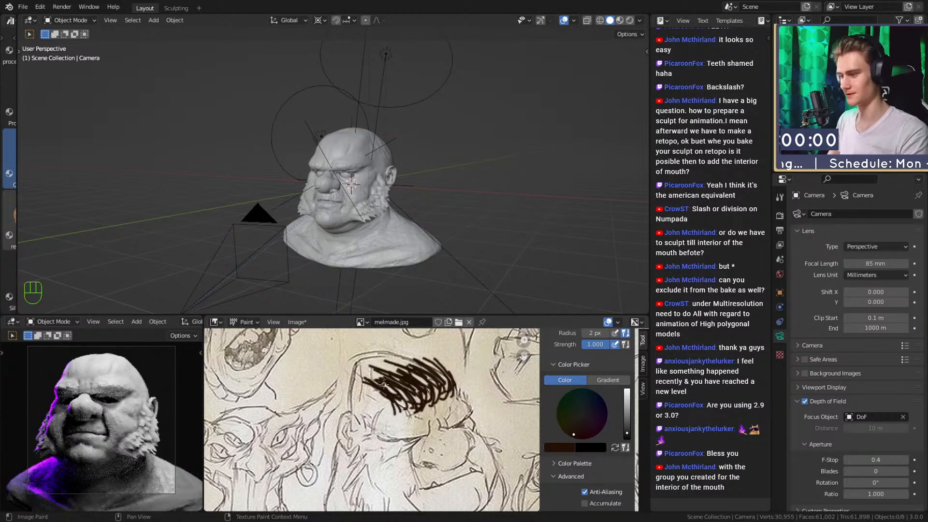
left_click_drag(367, 408, 371, 422)
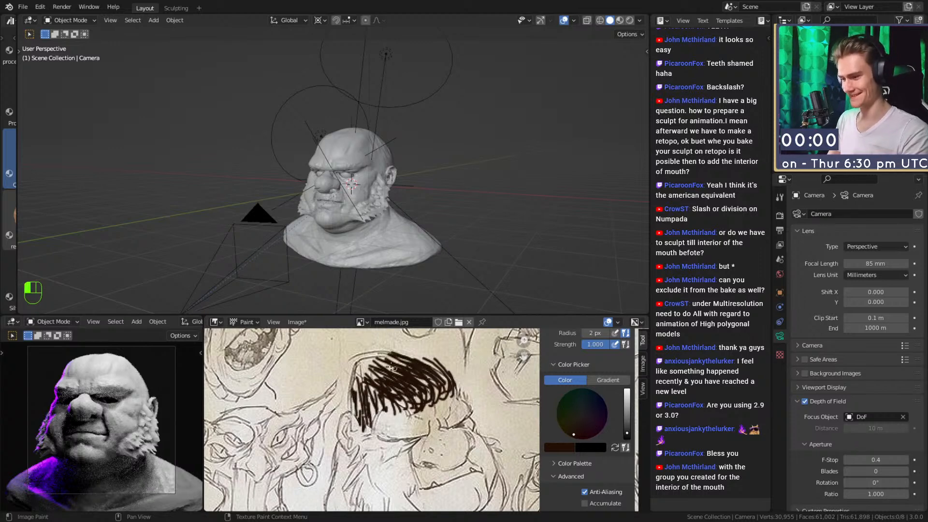
Darken the mouth line of the central sketched head, undoing the stray stroke at the mouth corner and redrawing it smaller.
middle_click_drag(455, 464, 417, 394)
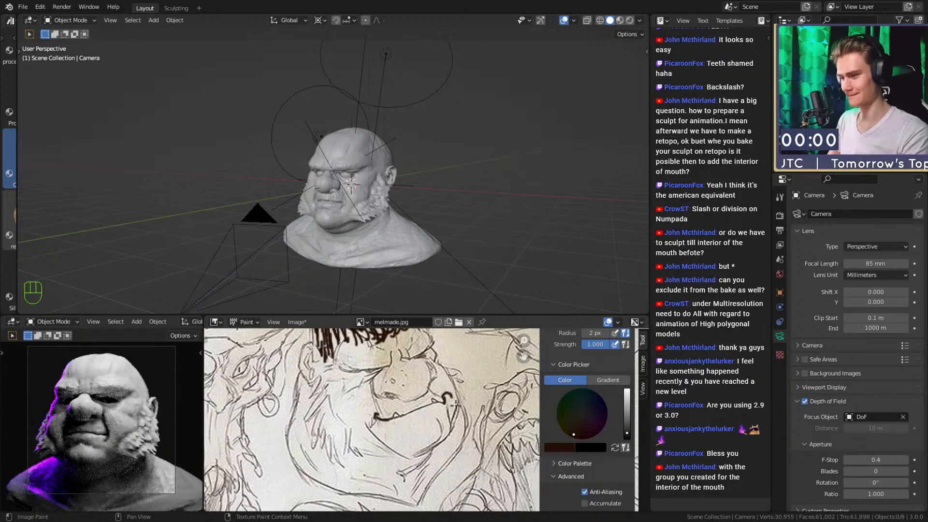
key("ctrl+z")
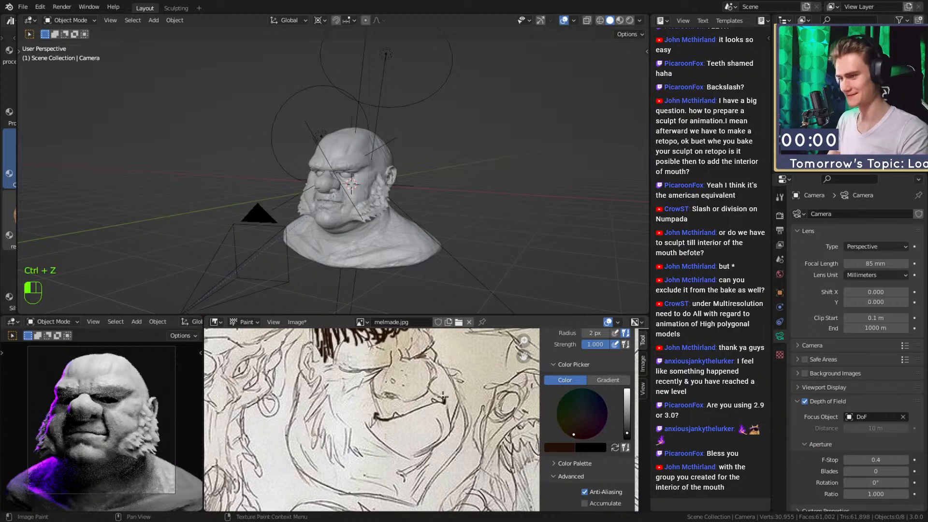
scroll(442, 463, "down", 3)
scroll(442, 463, "up", 3)
mouse_move(442, 463)
middle_mouse_down()
mouse_move(433, 462)
mouse_move(456, 481)
middle_mouse_up()
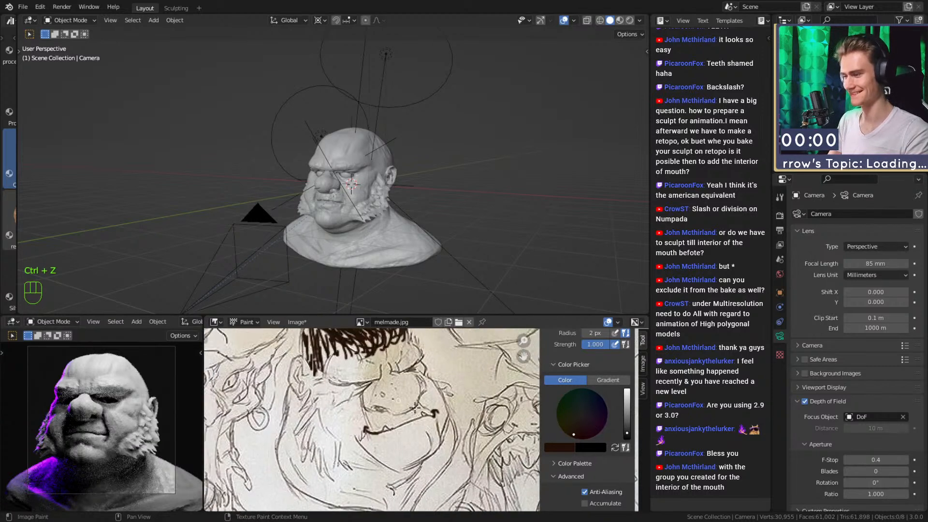
middle_click_drag(406, 376, 429, 396)
scroll(442, 391, "up", 1)
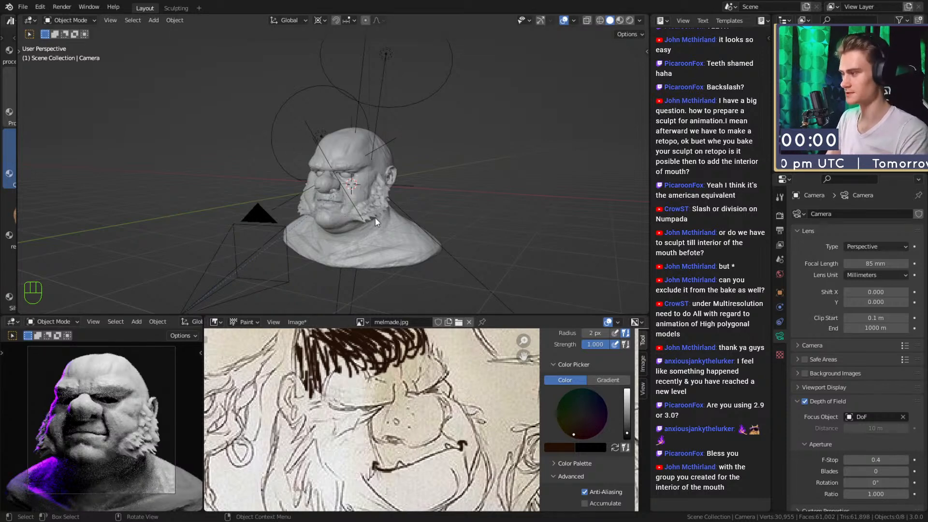
Select the bust mesh in the 3D viewport instead of the camera and save the scene.
scroll(359, 219, "up", 3)
middle_click_drag(360, 219, 295, 236, "shift")
scroll(319, 234, "down", 5)
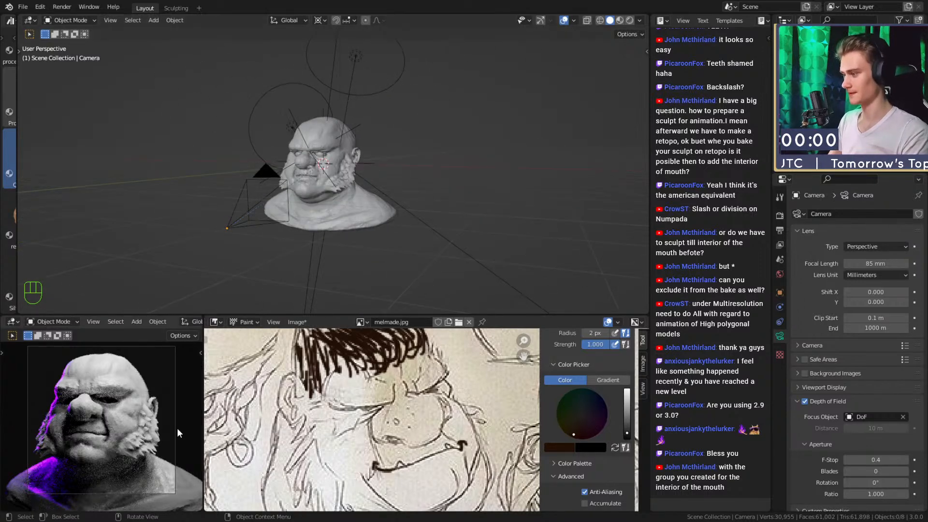
right_click(341, 172)
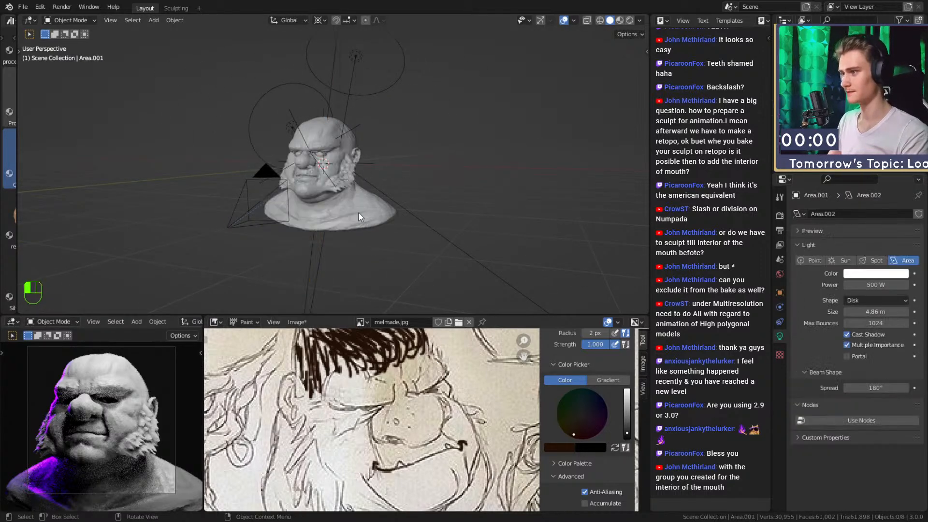
left_click(358, 212)
right_click(357, 213)
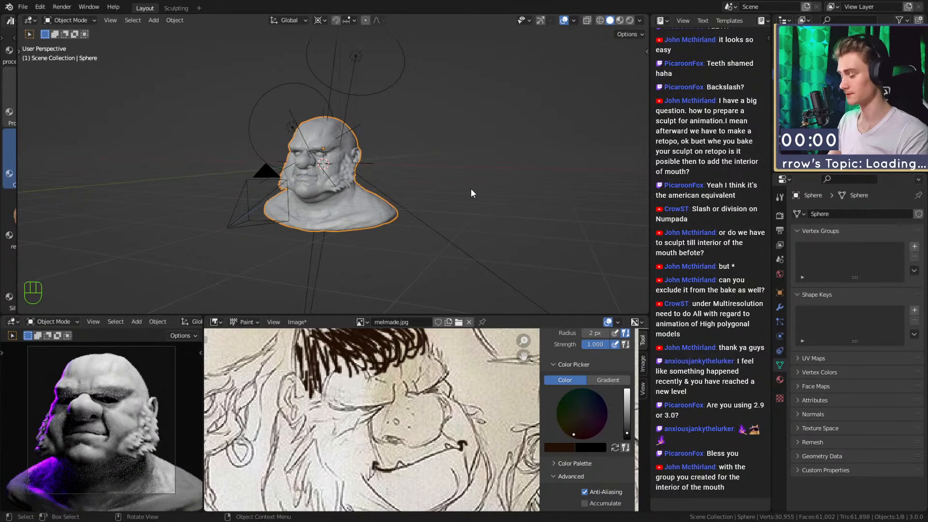
right_click(351, 216)
left_click(351, 223)
mouse_move(374, 213)
middle_mouse_down()
mouse_move(416, 204)
mouse_move(404, 224)
mouse_move(471, 184)
middle_mouse_up()
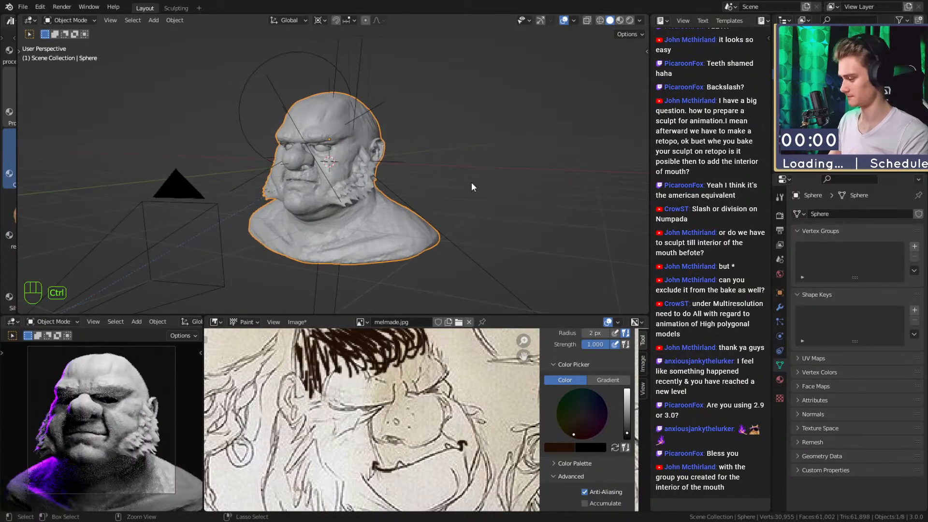
key("ctrl+s")
Show the bust's QuickSculpt shader nodes in place of the reference image and render the saved scene at 50% resolution.
left_click(779, 215)
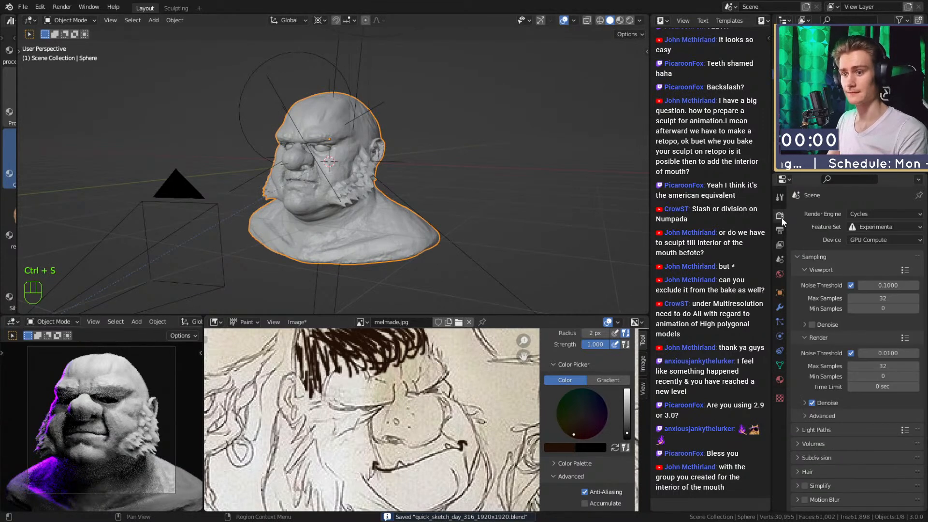
left_click(779, 231)
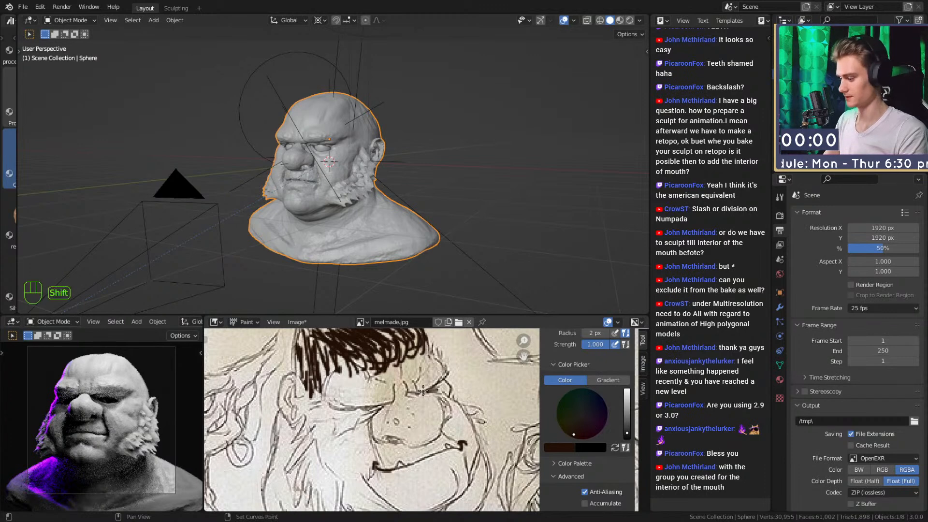
key("shift+F3")
scroll(395, 421, "down", 3)
middle_click_drag(395, 420, 444, 397)
scroll(476, 410, "up", 1)
key("ctrl+s")
key("F12")
Check the scene's render sampling and output format settings and save the file.
scroll(329, 181, "down", 3)
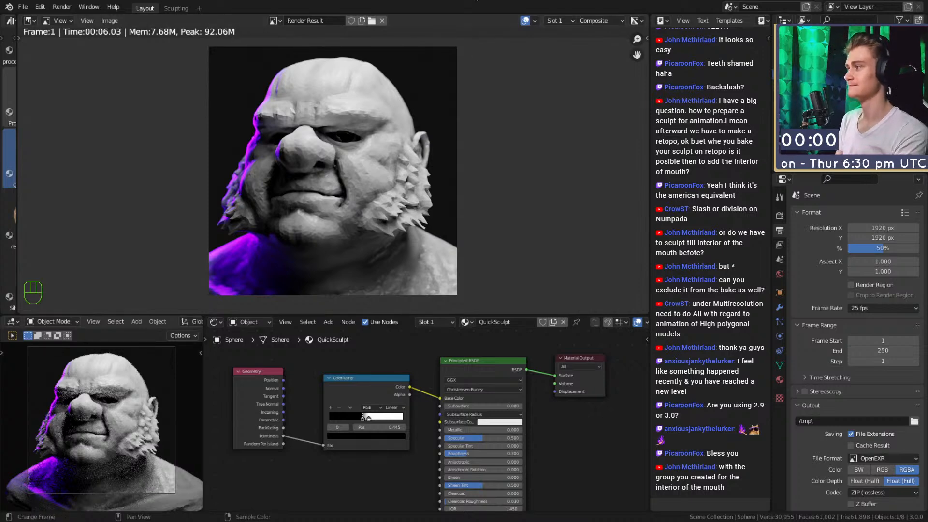
scroll(558, 424, "down", 2)
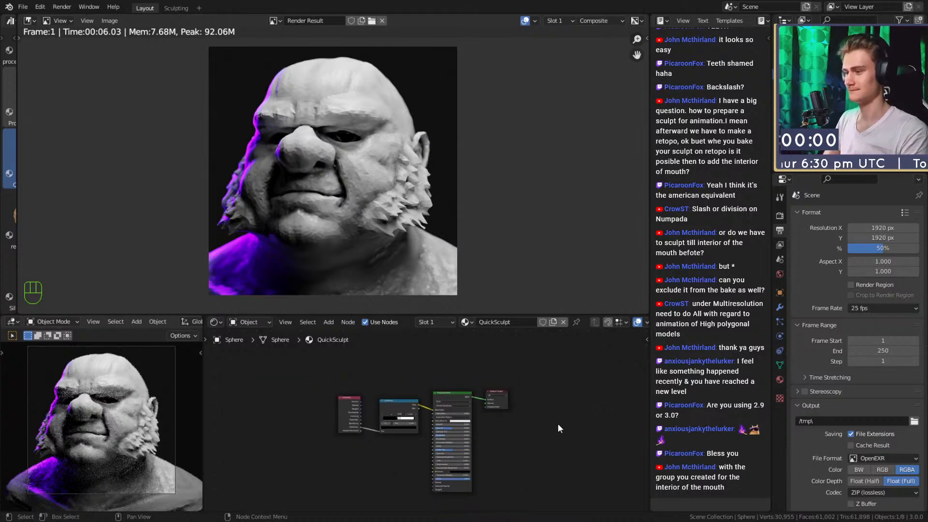
middle_click_drag(528, 424, 522, 390)
scroll(515, 400, "down", 4)
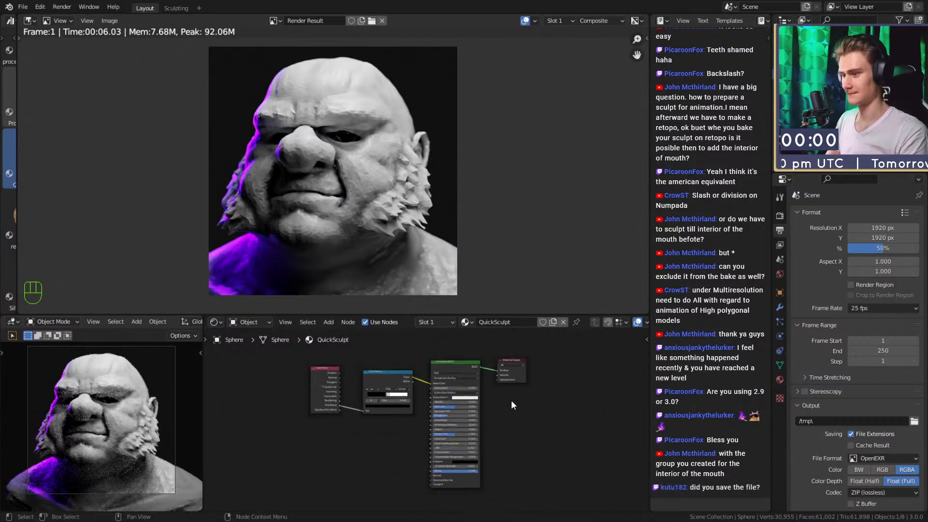
scroll(510, 410, "up", 2)
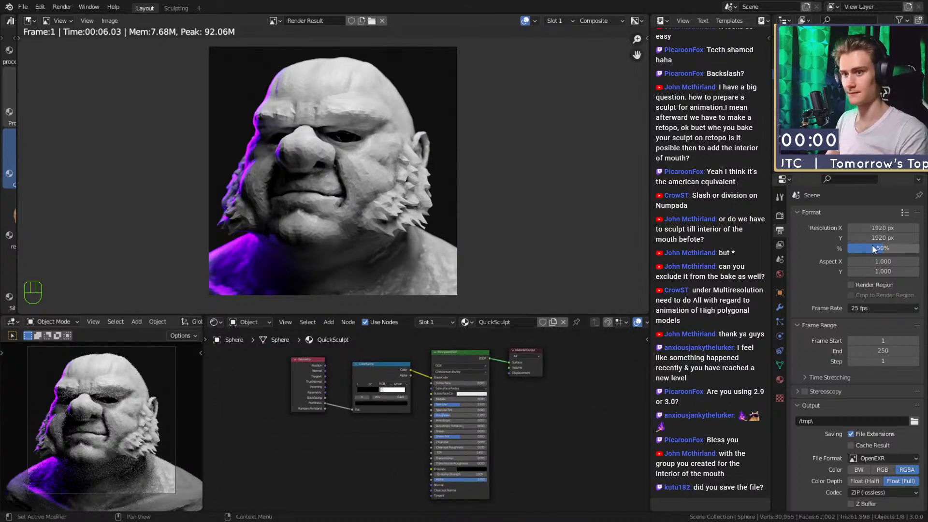
left_click(780, 215)
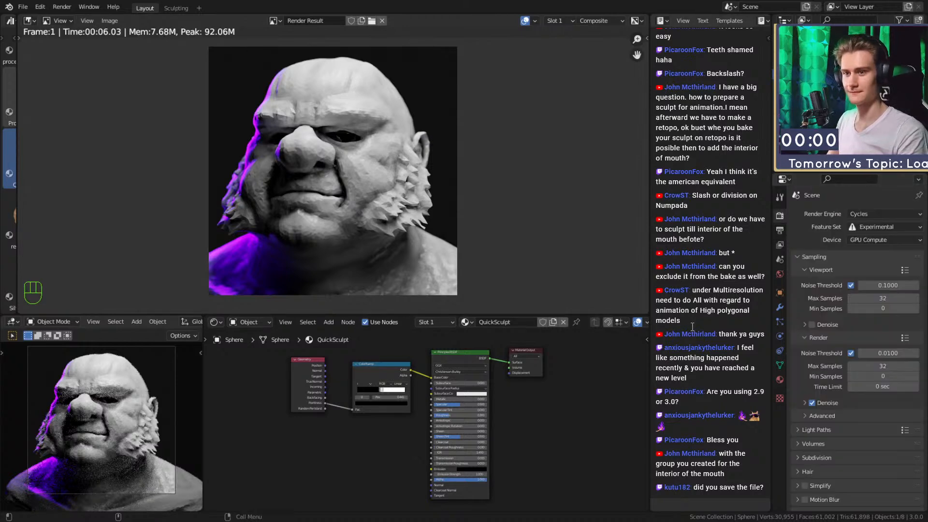
left_click(777, 231)
left_click(777, 217)
left_click(777, 232)
left_click(776, 217)
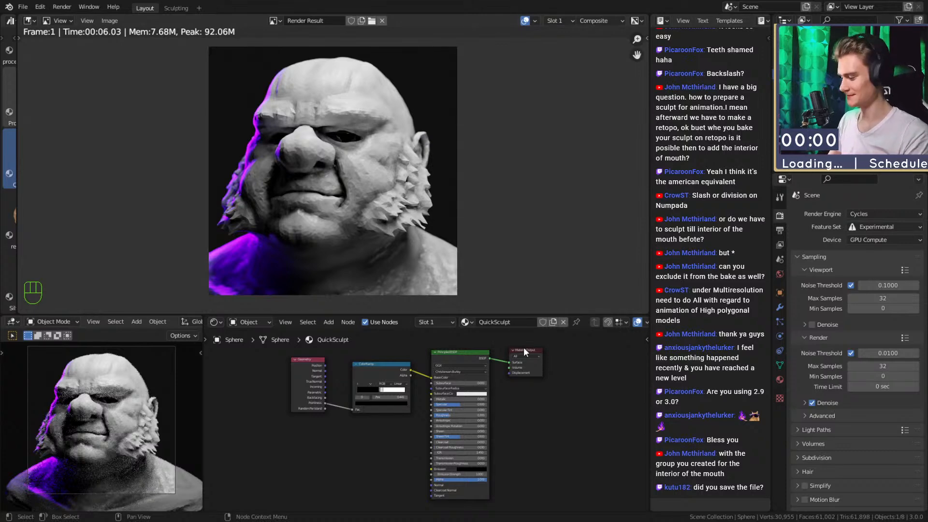
key("ctrl+s")
left_click(780, 230)
left_click(780, 215)
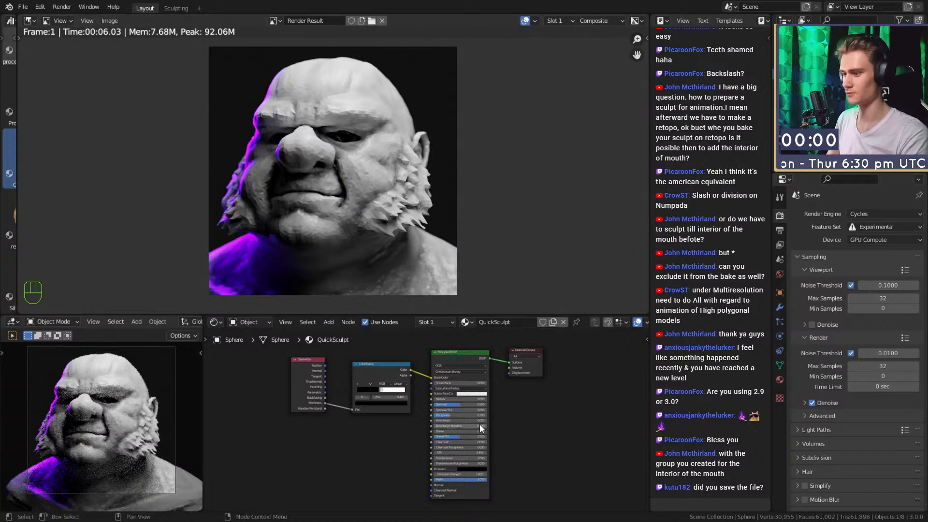
scroll(518, 416, "up", 2)
middle_click_drag(517, 416, 514, 410)
scroll(509, 416, "down", 1)
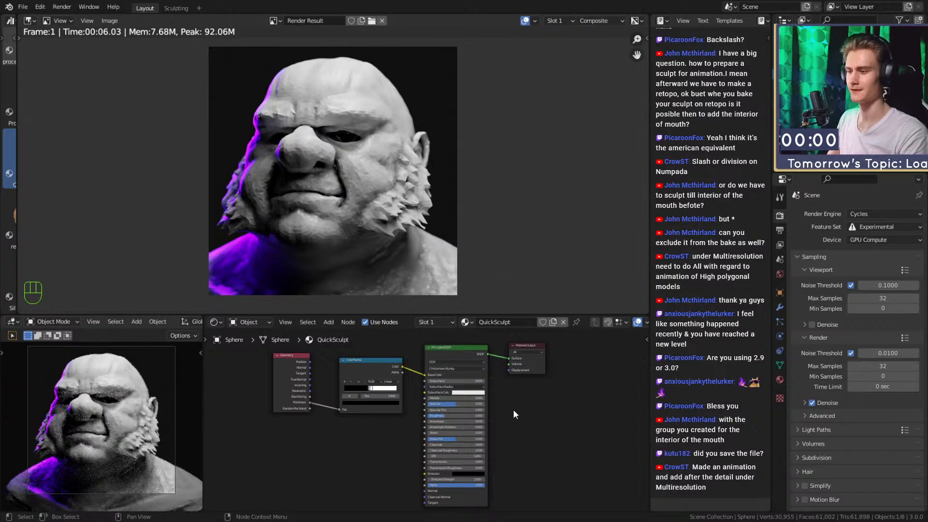
left_click(780, 231)
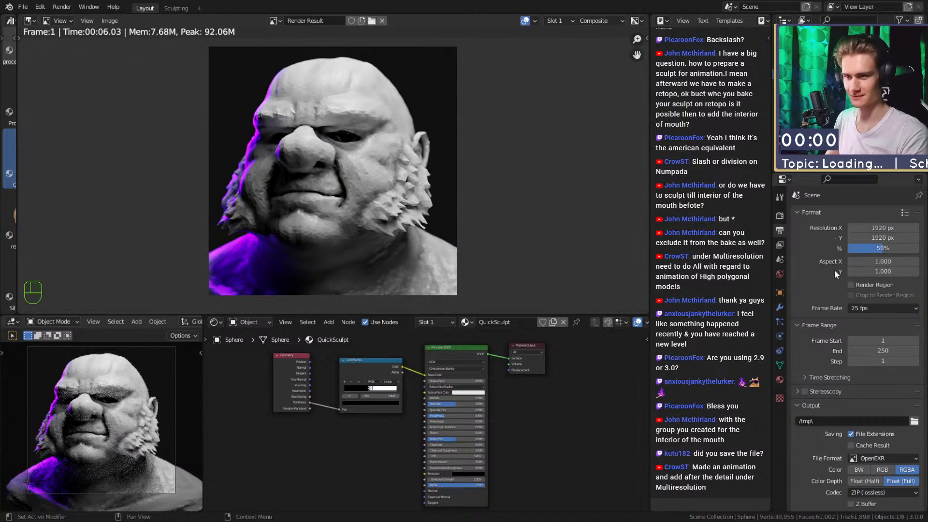
left_click_drag(925, 237, 925, 235)
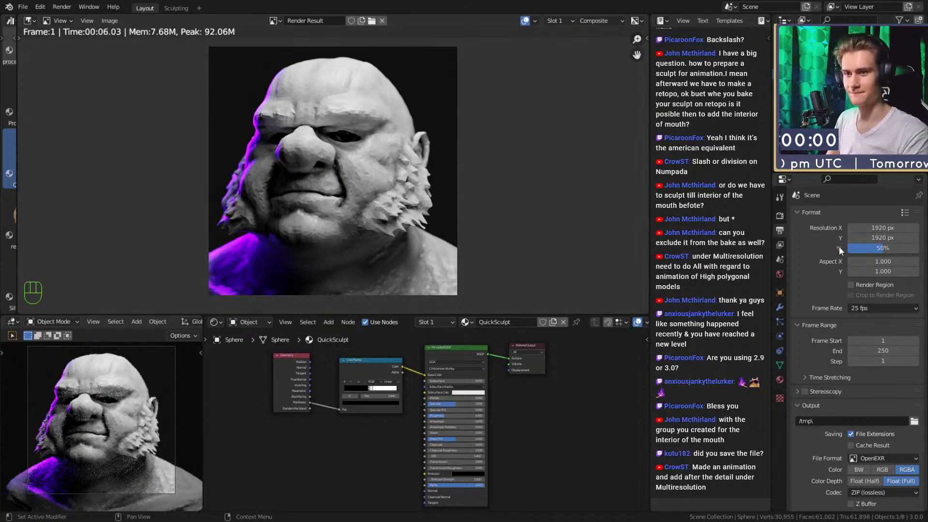
scroll(925, 232, "down", 1)
scroll(925, 232, "up", 1)
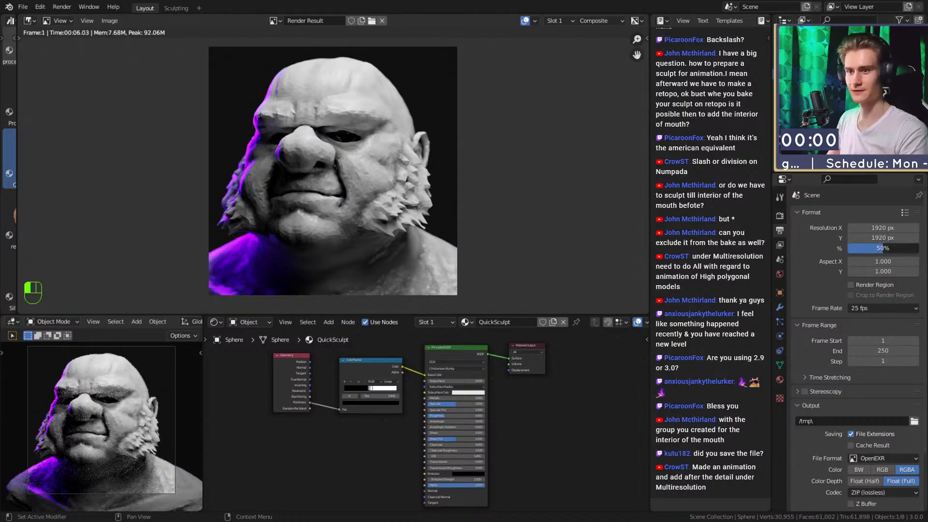
left_click(778, 216)
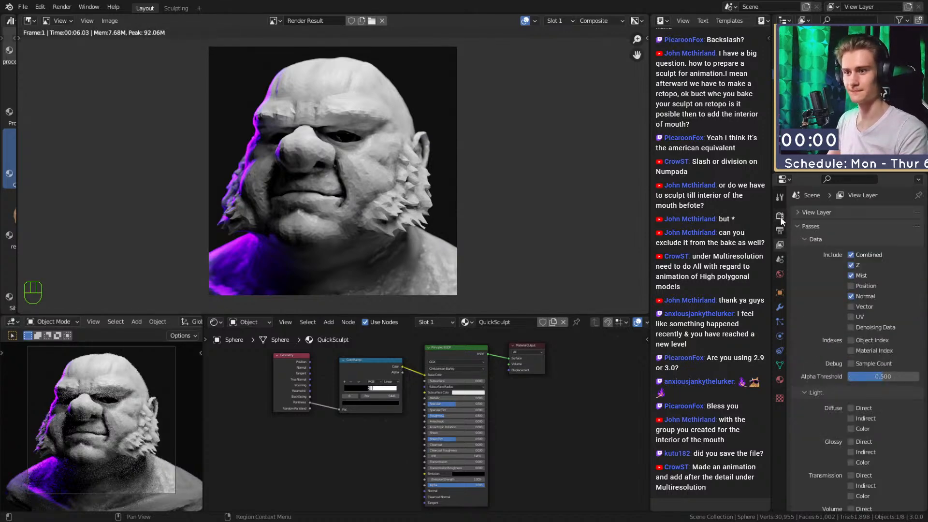
left_click(779, 229)
left_click(780, 216)
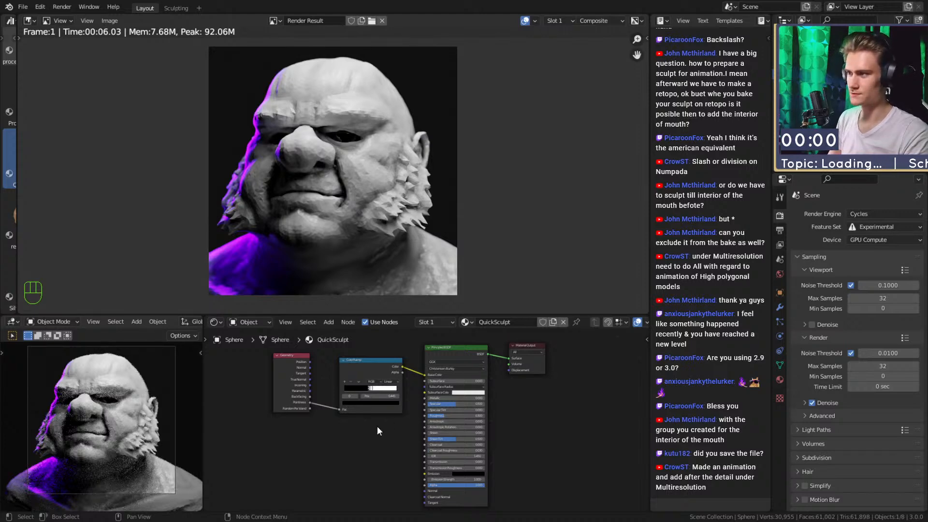
scroll(507, 422, "up", 1)
scroll(507, 420, "down", 2)
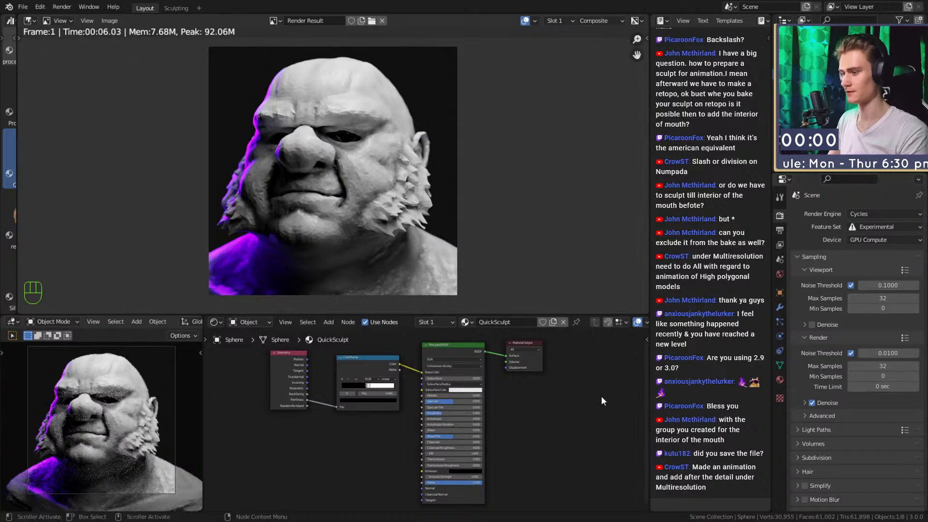
Set the render resolution scale to 100% and insert the Fog Glow Glare node into the compositor's image link after the Render Layers node.
left_click(782, 232)
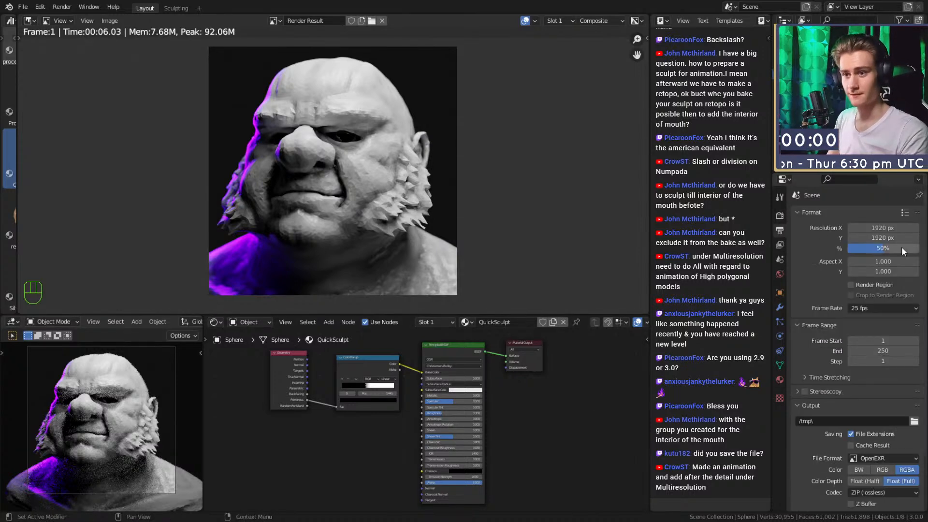
key("shift+F3")
middle_click_drag(490, 403, 315, 451)
scroll(451, 423, "up", 3)
left_click_drag(423, 419, 343, 336)
middle_click_drag(458, 378, 479, 417)
scroll(479, 417, "up", 1)
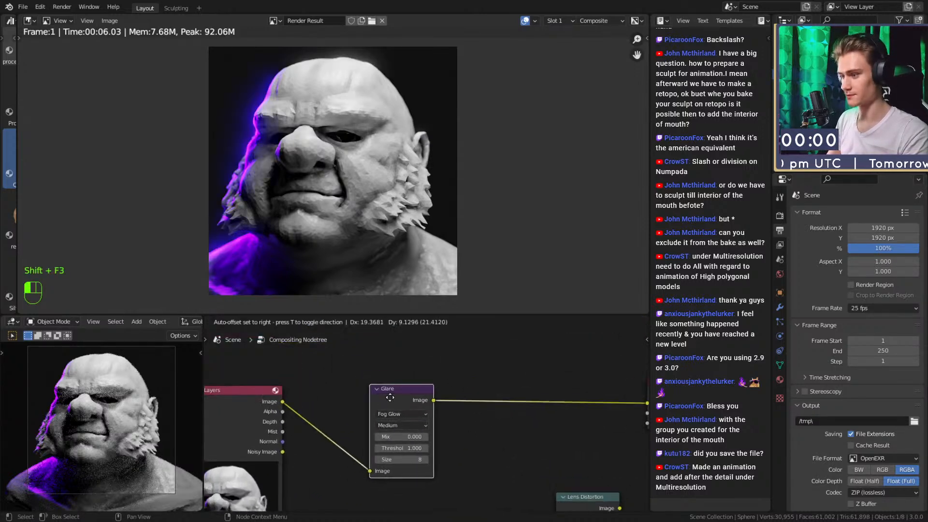
Set the Glare node's size to 6 and render the saved scene at full resolution.
left_click(406, 455)
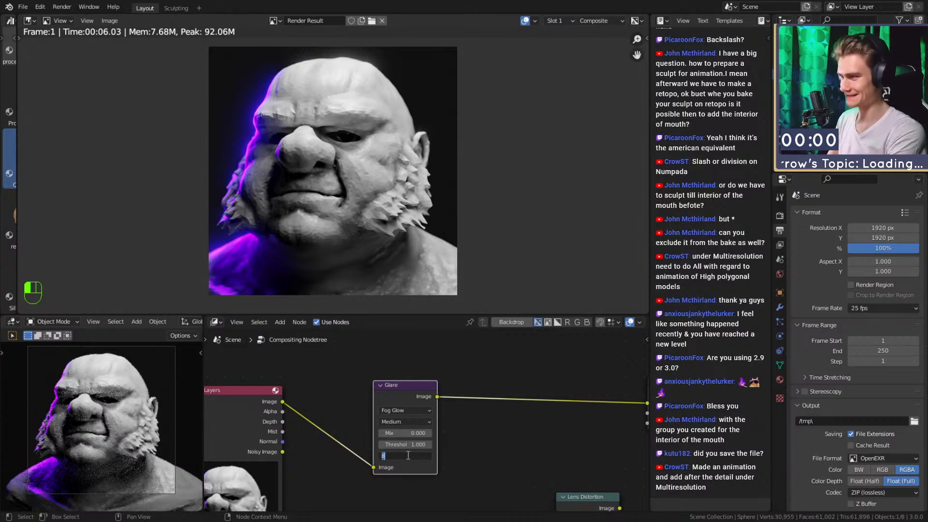
type("7")
key("Return")
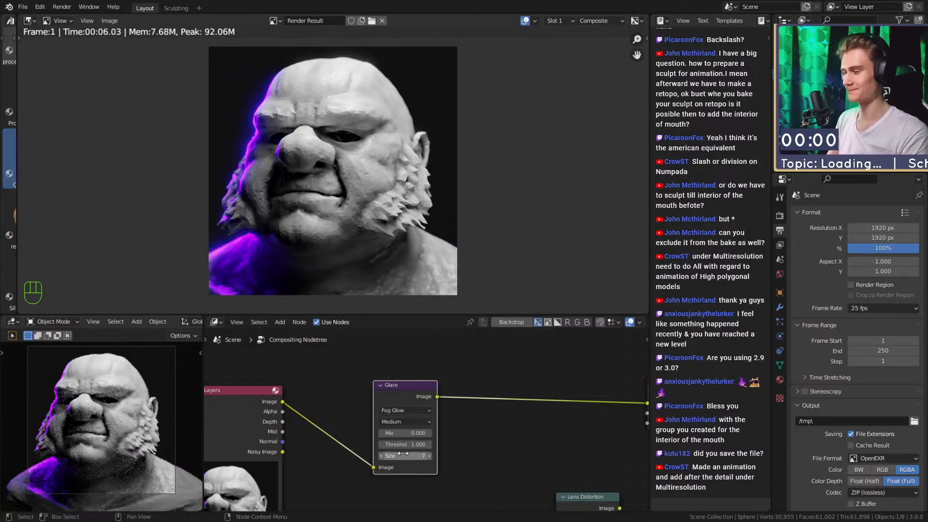
left_click_drag(401, 456, 393, 455)
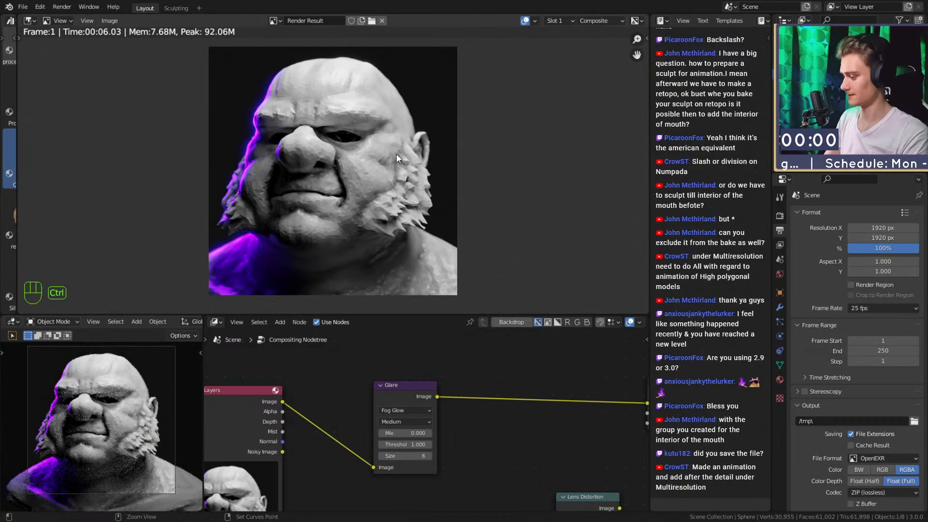
key("ctrl+s")
key("F12")
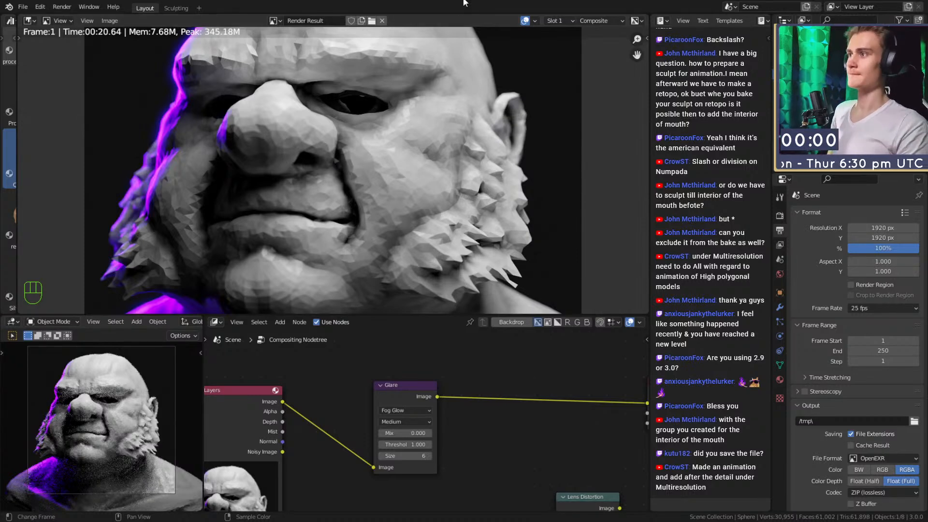
Save the full-resolution render as the image quick_sketch_day_316_1920x1920.png.
scroll(338, 167, "down", 3)
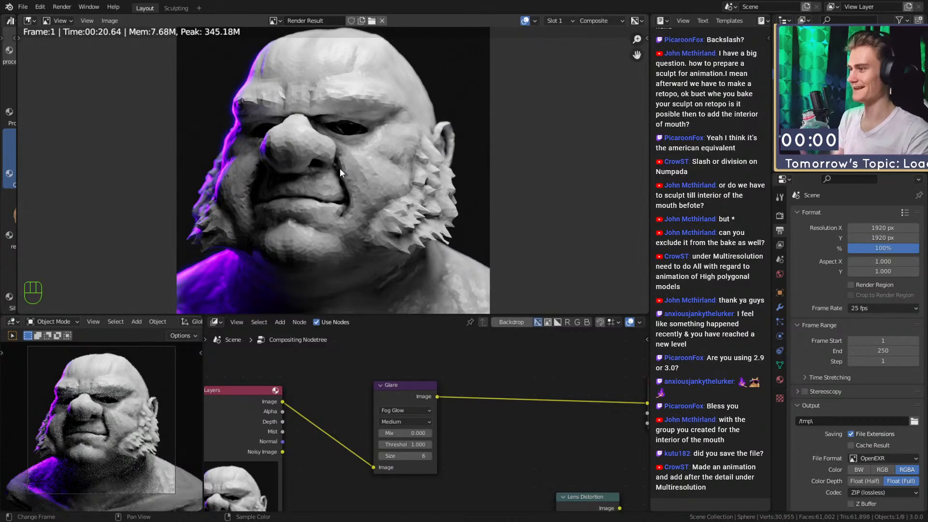
left_click(110, 20)
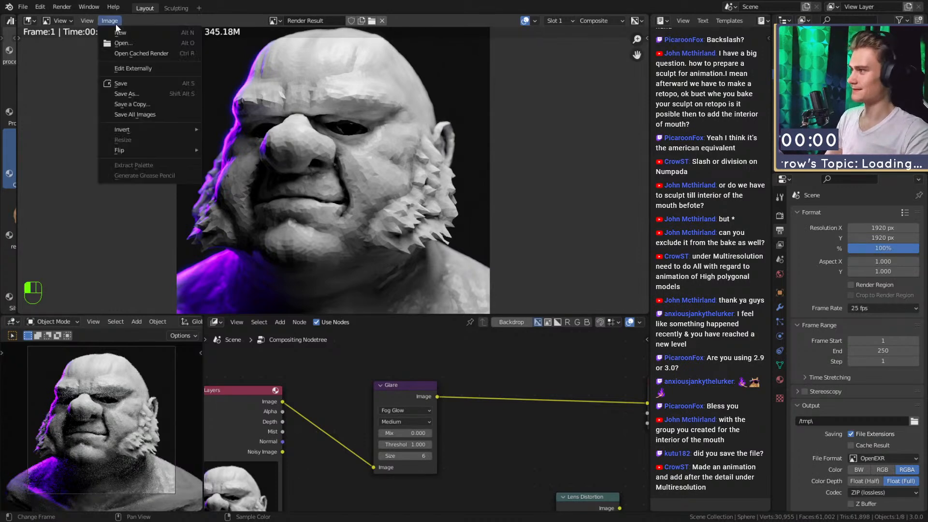
left_click(138, 93)
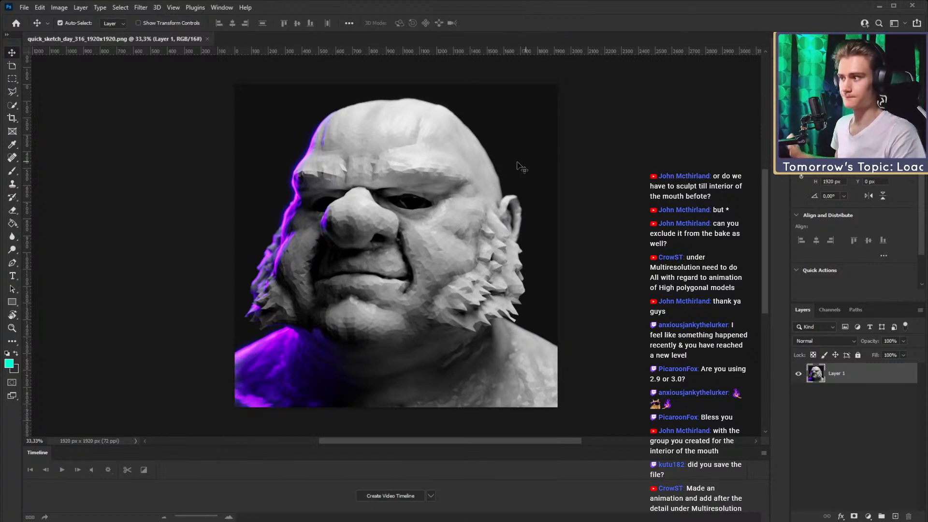
In Photoshop, add a Selective Color adjustment layer above Layer 1 of the rendered bust image.
key("z")
left_click_drag(377, 251, 371, 252)
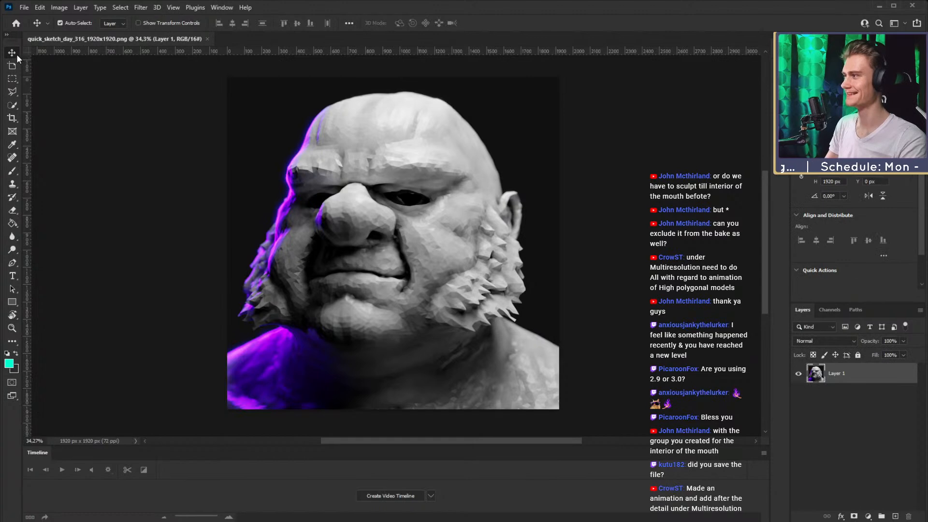
left_click(842, 371)
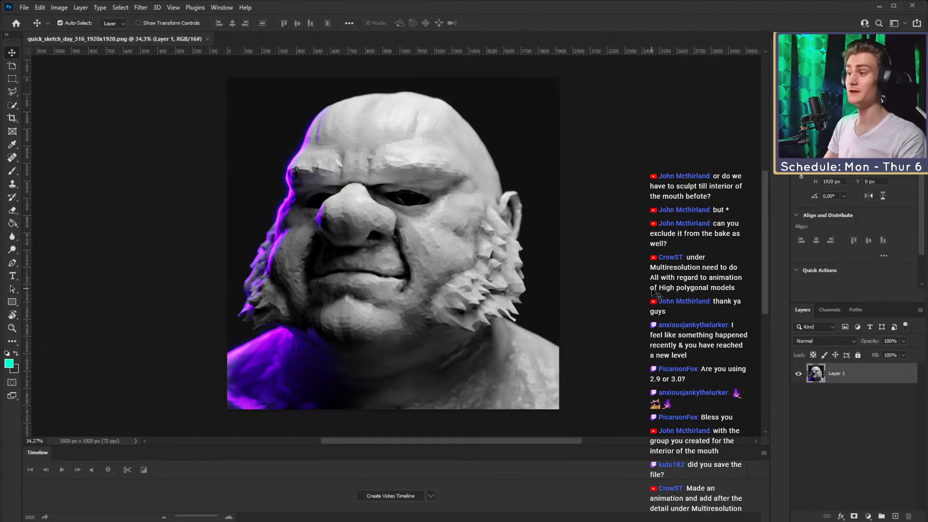
left_click(828, 452)
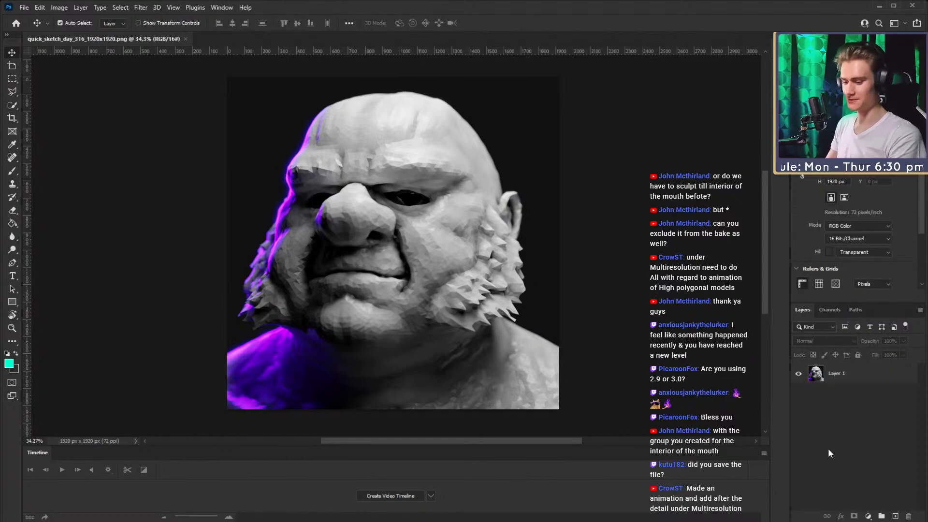
left_click(841, 375)
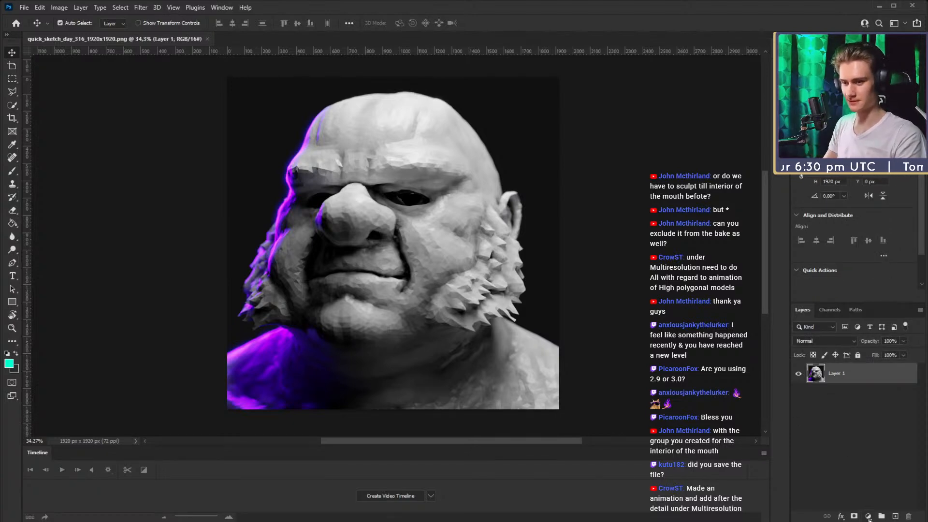
left_click(857, 431)
left_click(842, 377)
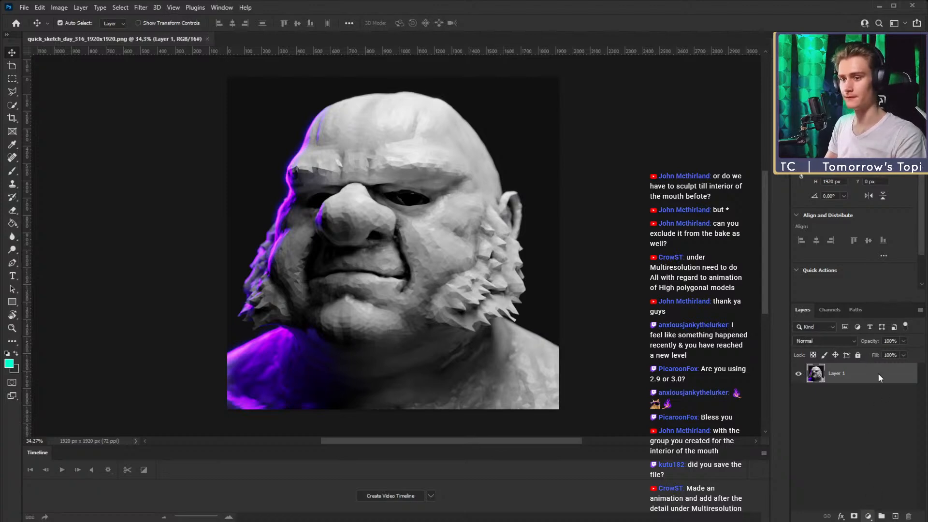
left_click(868, 516)
left_click(872, 509)
left_click(816, 374)
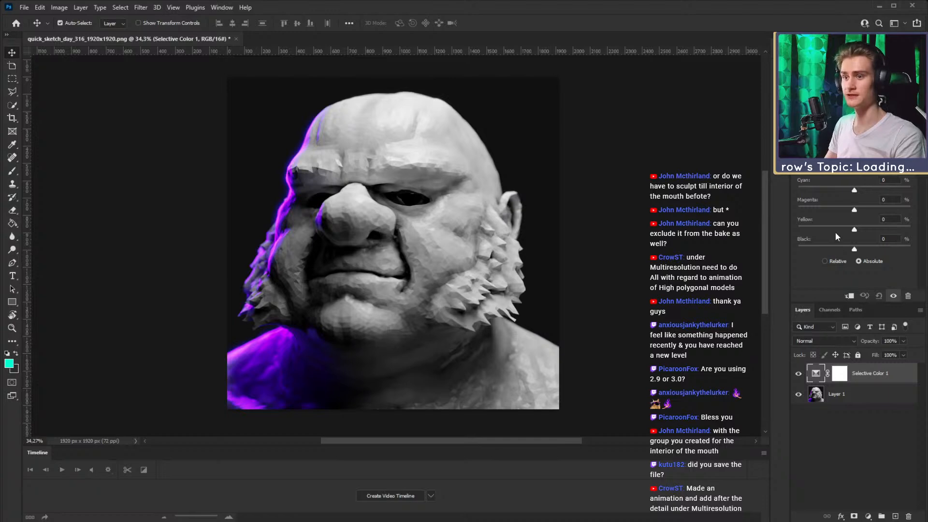
In the Selective Color adjustment, deepen the shadows with Black +3 and brighten the highlights with Black -9.
left_click_drag(854, 249, 856, 250)
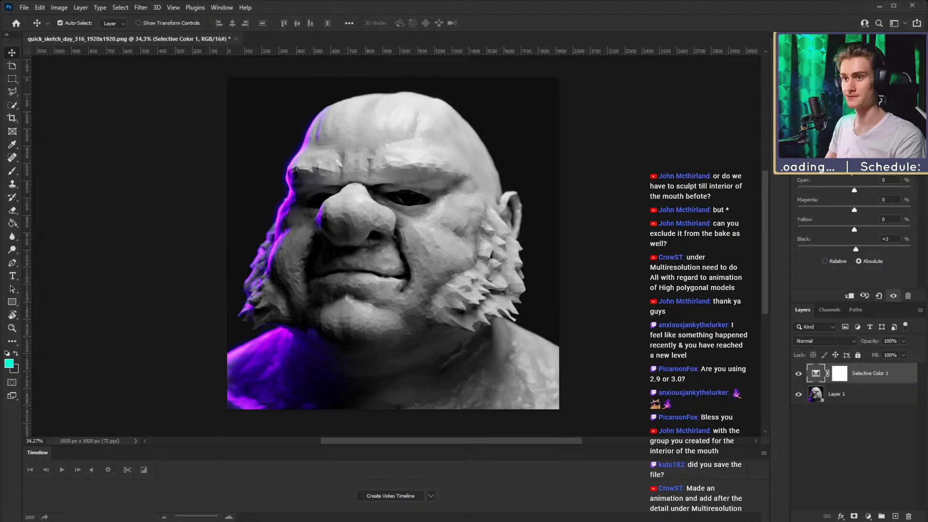
left_click_drag(856, 249, 854, 249)
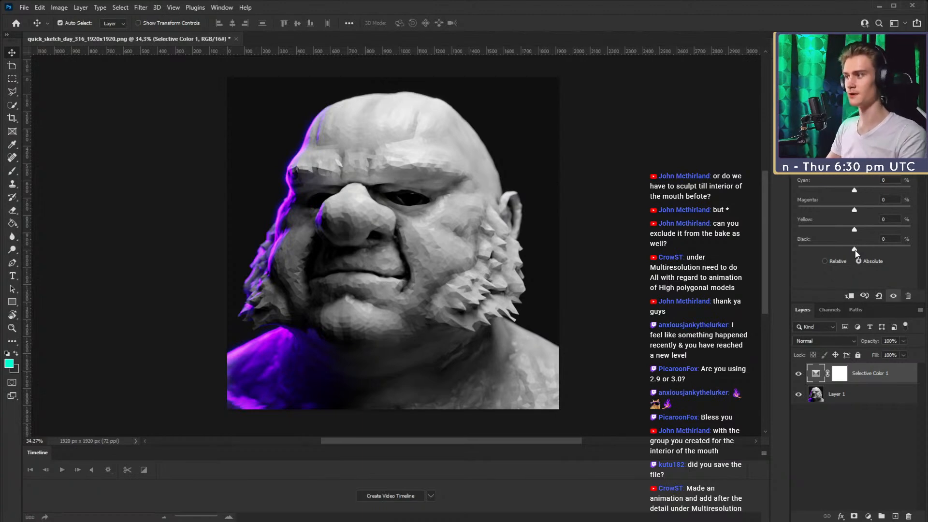
left_click_drag(854, 249, 856, 249)
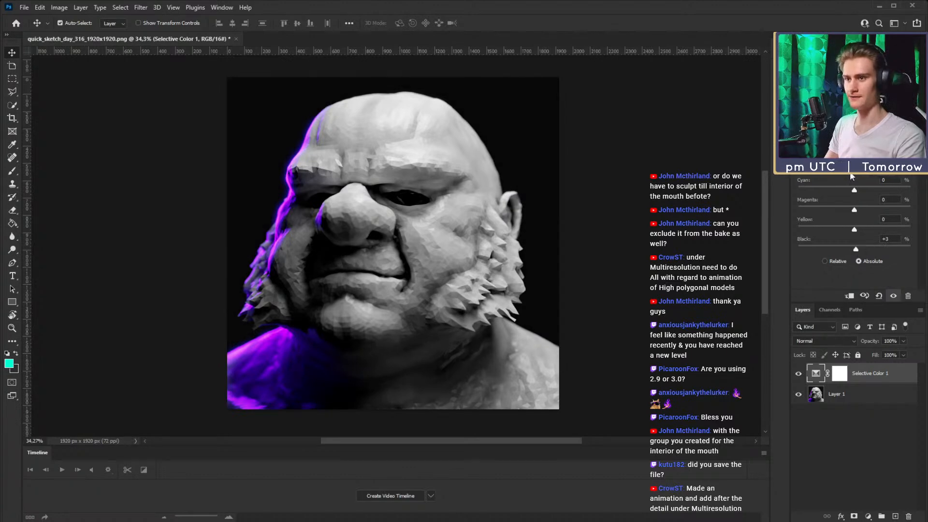
left_click_drag(856, 249, 848, 250)
left_click(840, 373)
key("d")
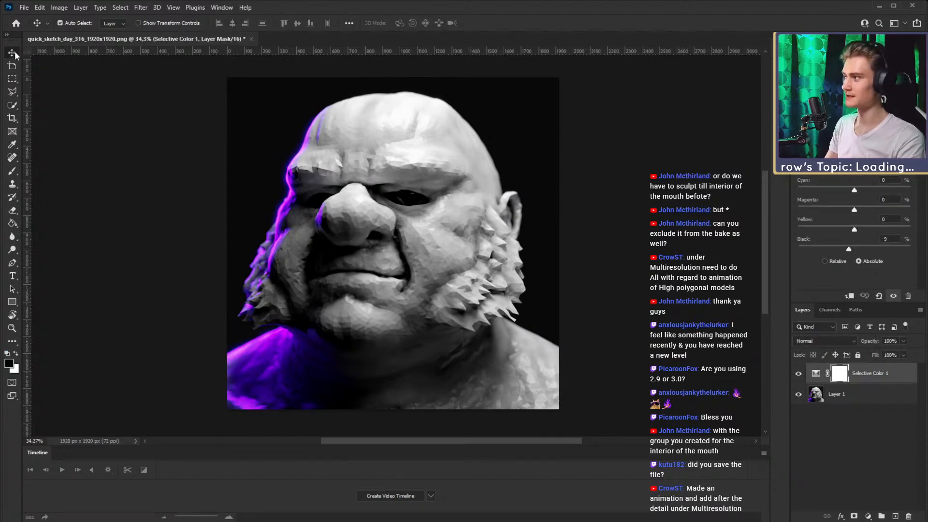
Add a Vibrance adjustment layer above the Selective Color layer.
left_click(817, 454)
left_click(872, 381)
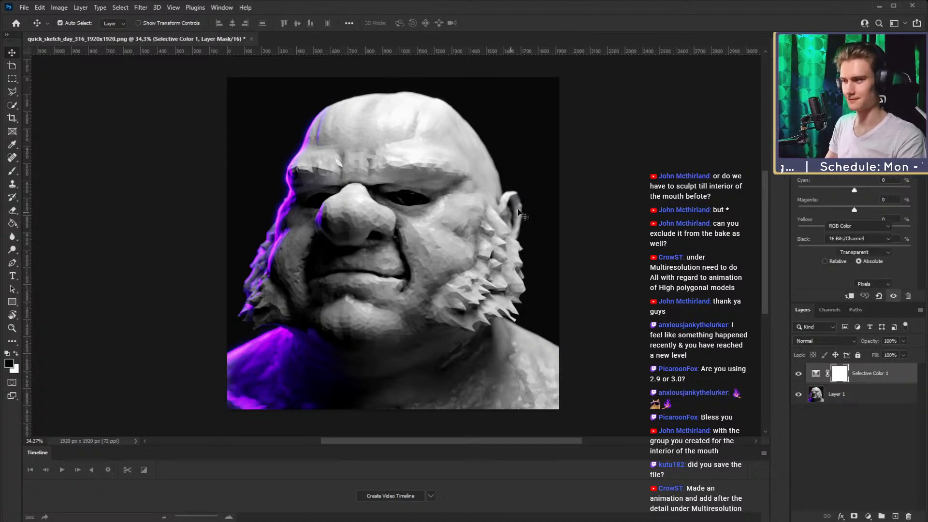
left_click(855, 422)
left_click(861, 400)
left_click(861, 381)
left_click(868, 516)
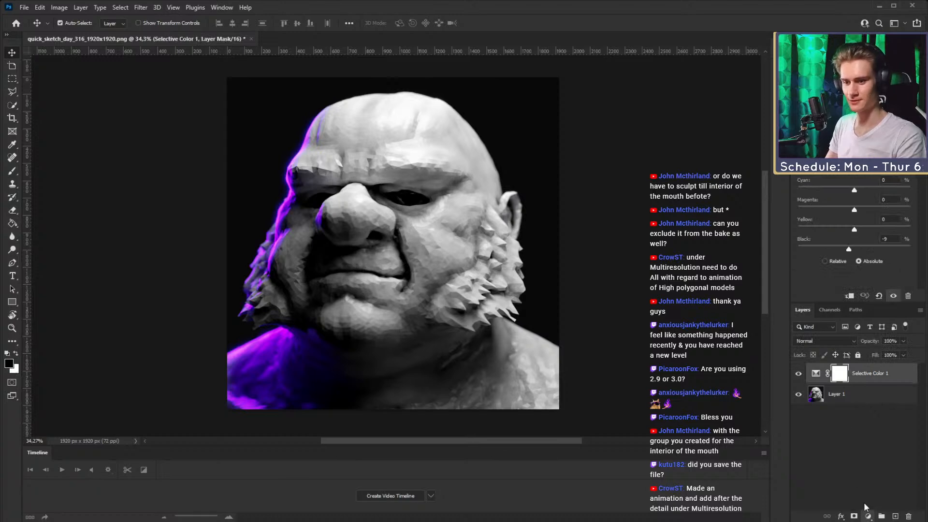
left_click(866, 415)
left_click(815, 372)
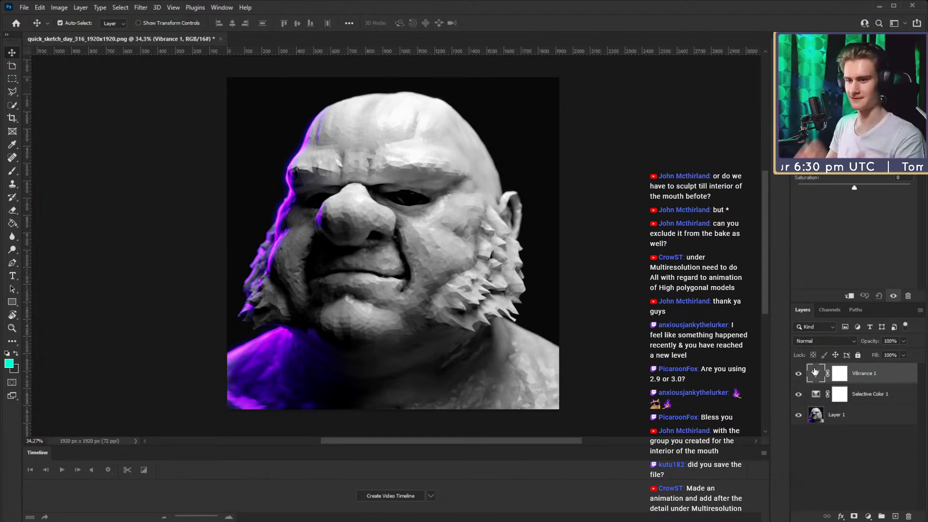
Look through the Vibrance layer's mask and adjustment, the Selective Color layer and the base layer, and clear the layer selection.
left_click(840, 374)
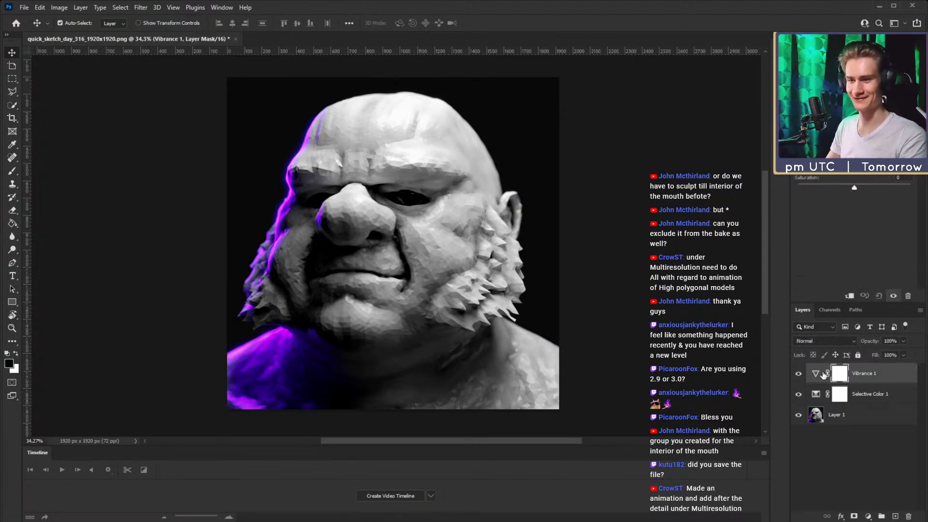
left_click(815, 372)
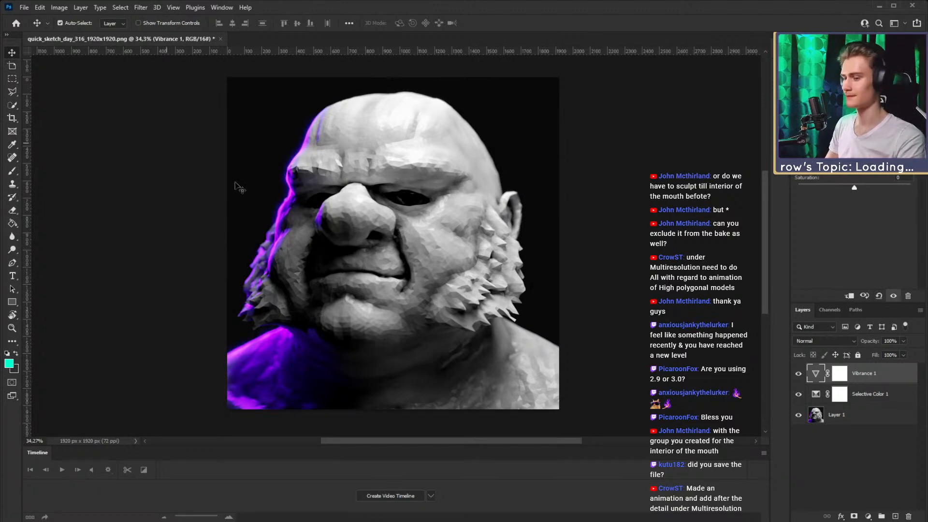
left_click(863, 394)
left_click(847, 417)
left_click(839, 373)
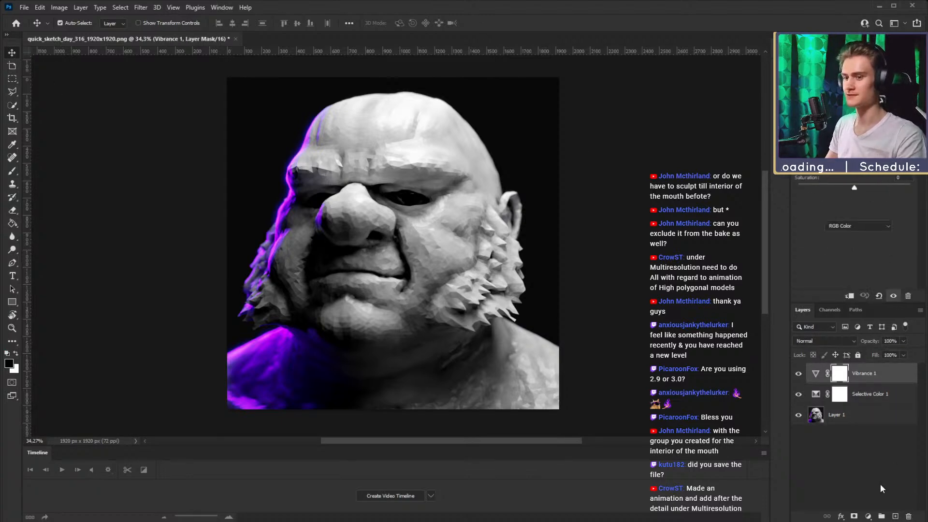
left_click(880, 488)
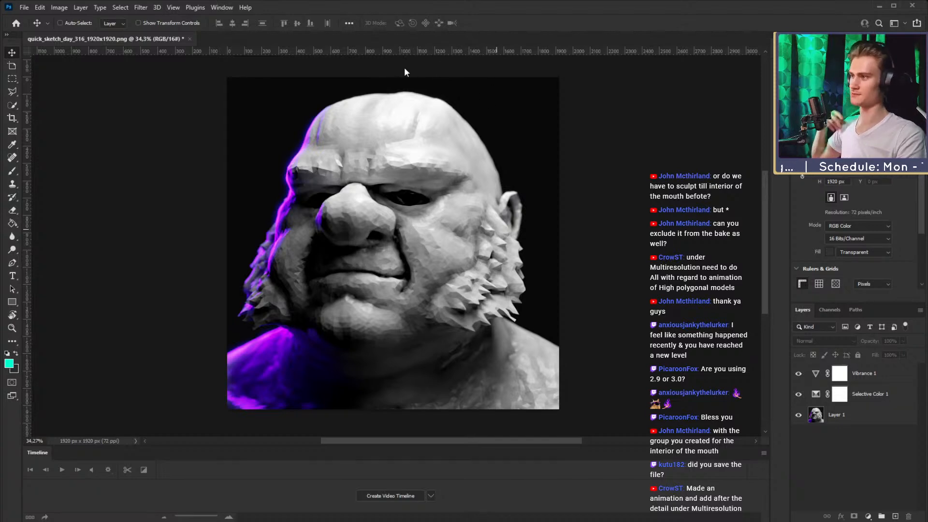
Save the adjusted bust image with its adjustment layers.
key("ctrl")
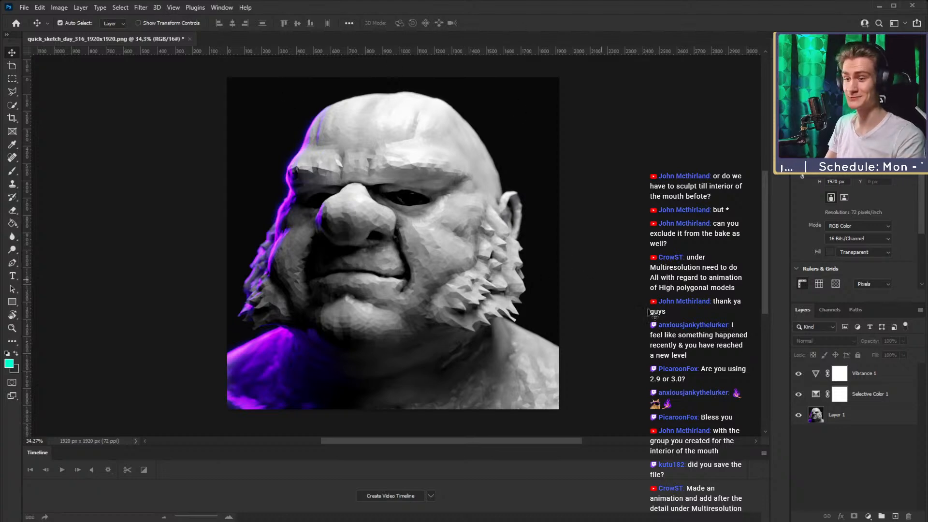
key("ctrl")
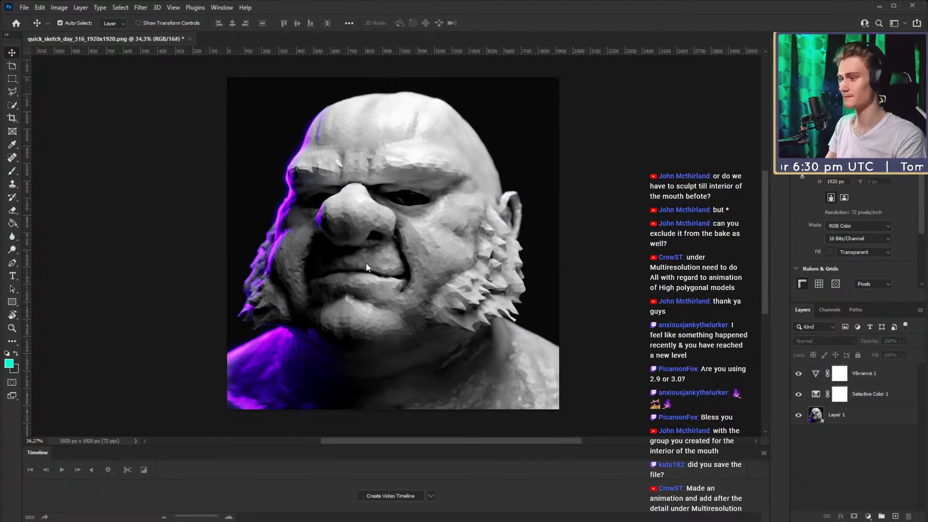
key("ctrl+s")
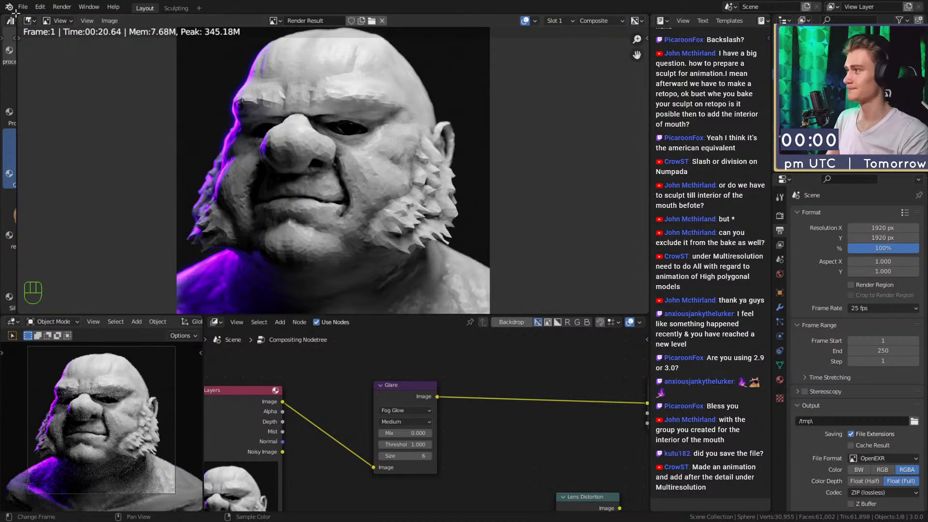
Switch back to Blender and save the bust scene quick_sketch_day_316_1920x1920.blend.
key("ctrl+s")
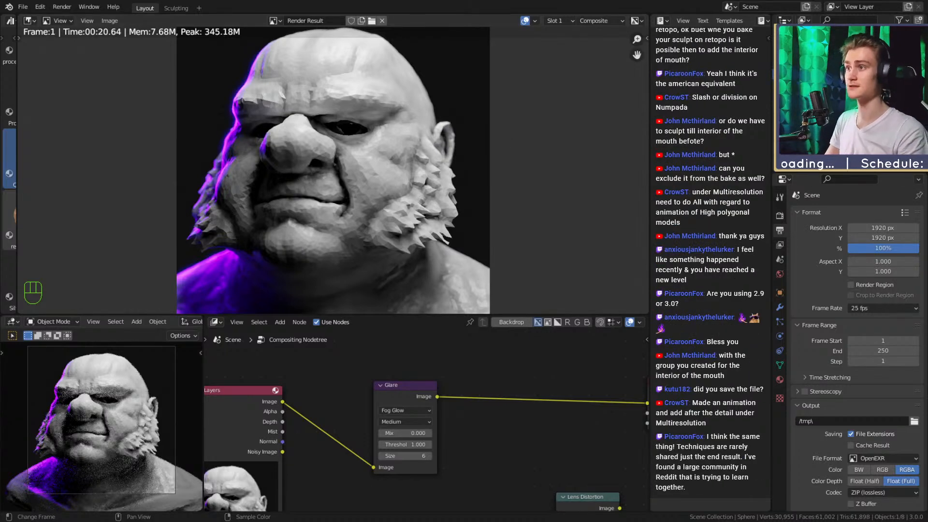
key("ctrl+s")
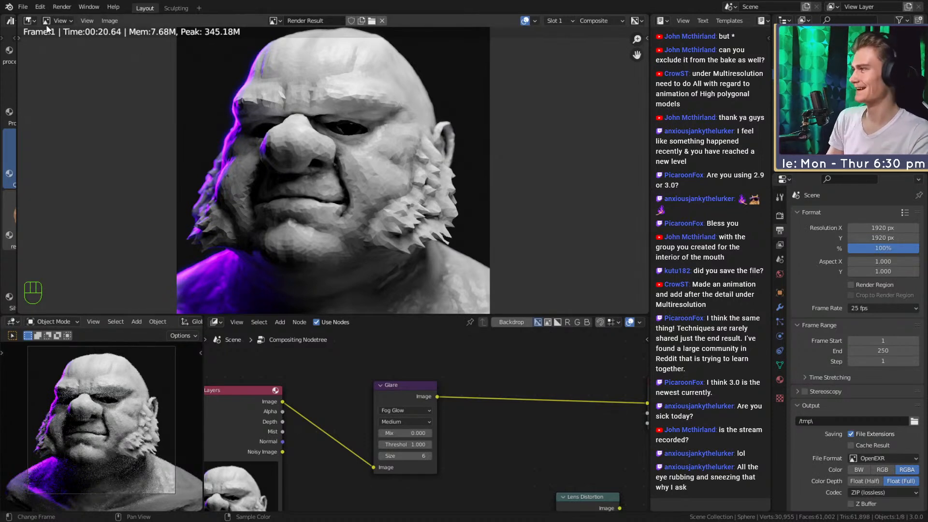
key("ctrl+s")
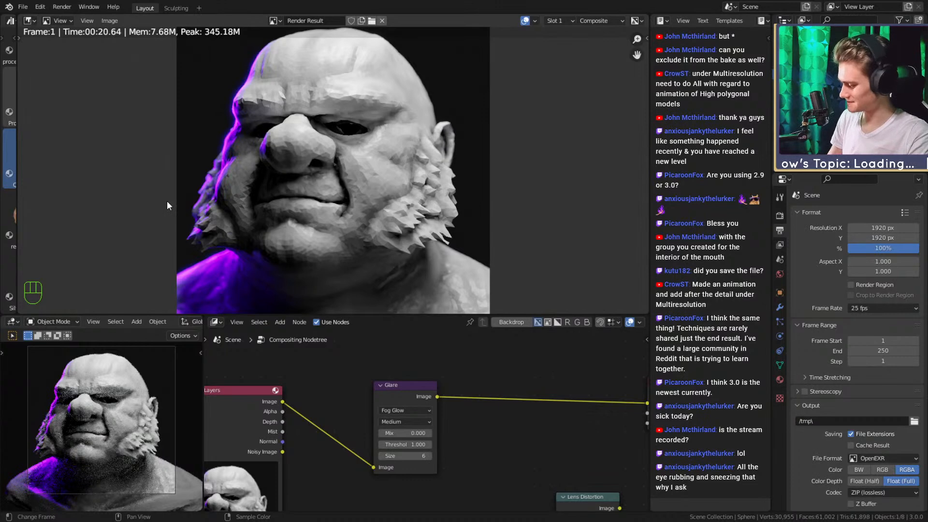
key("ctrl+s")
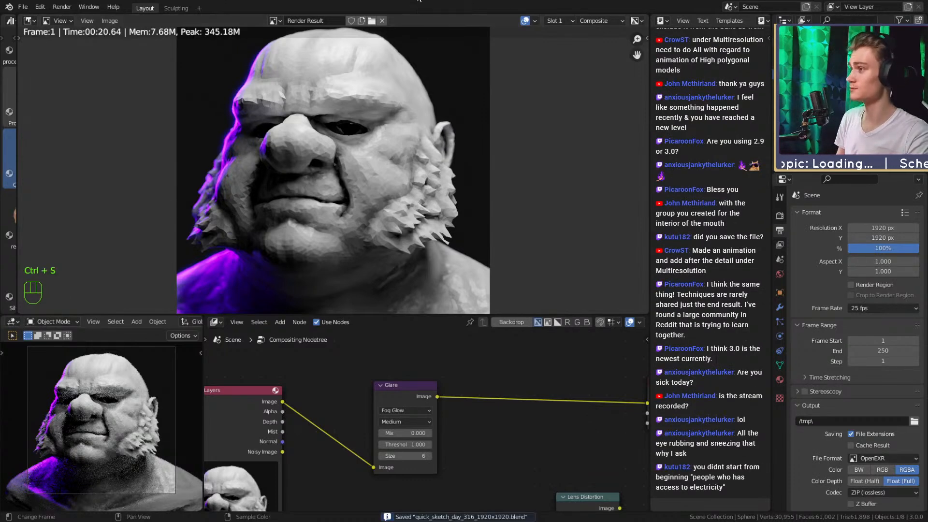
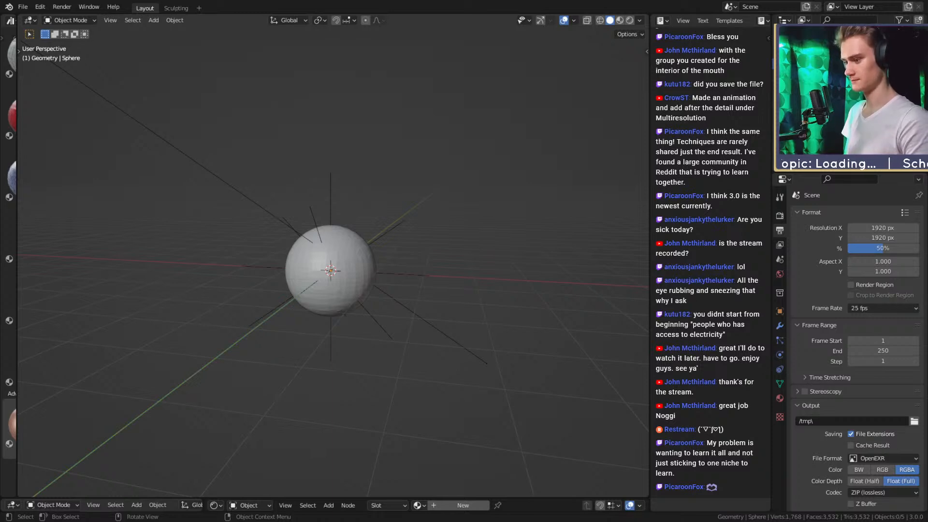
In the new sphere scene, enlarge the lower area into an Image Editor and open 2021_12_13_stream_thumbnail_v1a.jpg to inspect the arm tattoos.
left_click_drag(429, 498, 429, 280)
key("shift+F10")
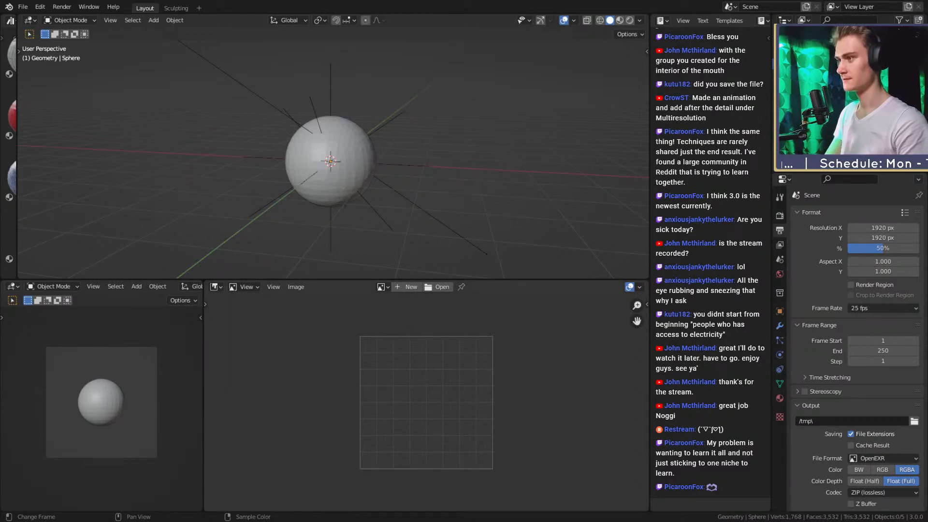
scroll(396, 379, "down", 5)
mouse_move(396, 396)
middle_mouse_down()
mouse_move(412, 397)
mouse_move(406, 393)
middle_mouse_up()
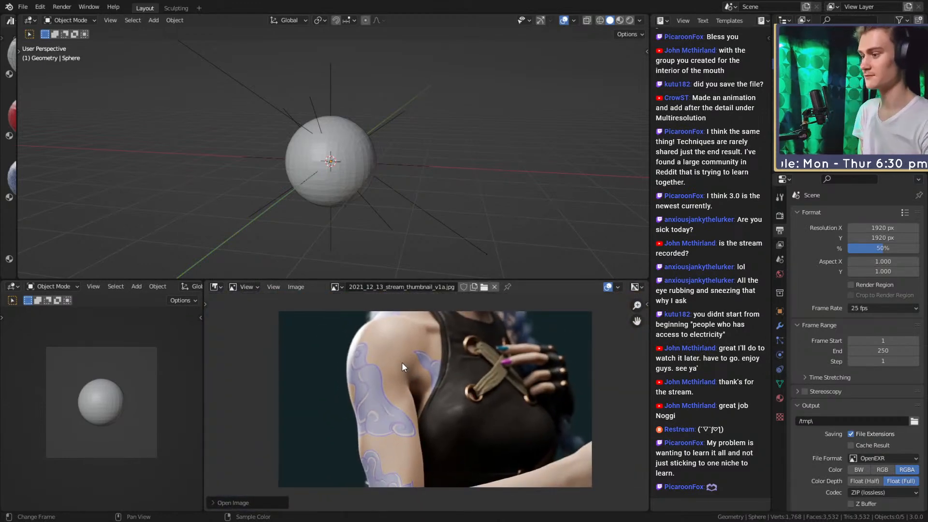
scroll(390, 428, "up", 3)
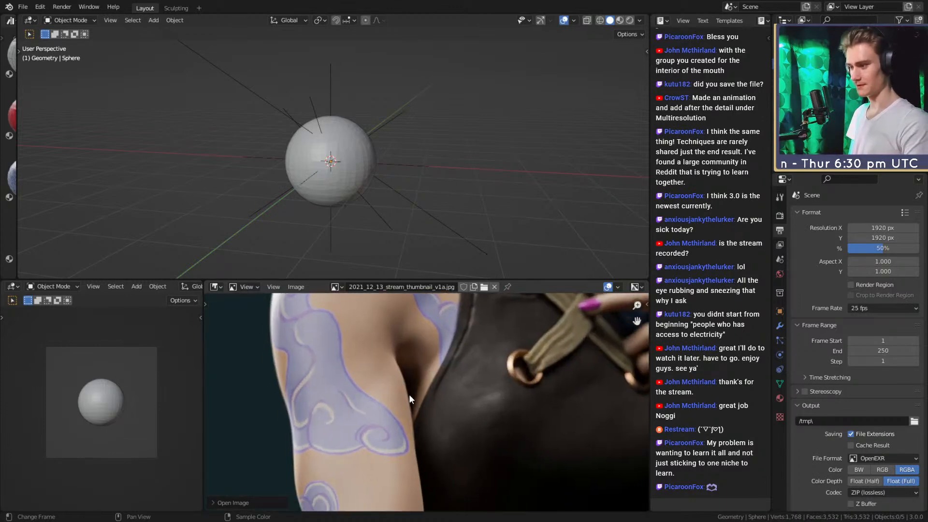
scroll(409, 398, "down", 3)
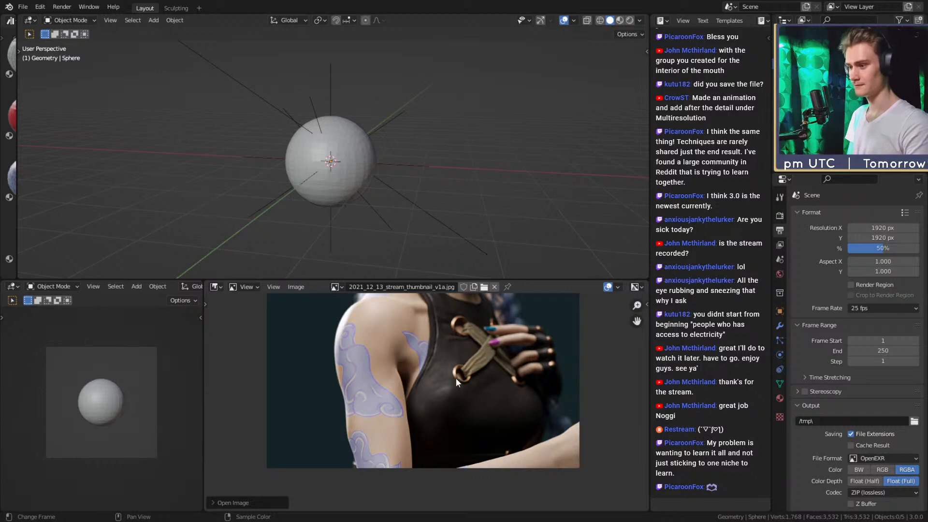
middle_click_drag(441, 390, 422, 398)
mouse_move(380, 374)
middle_mouse_down()
mouse_move(392, 380)
mouse_move(377, 360)
middle_mouse_up()
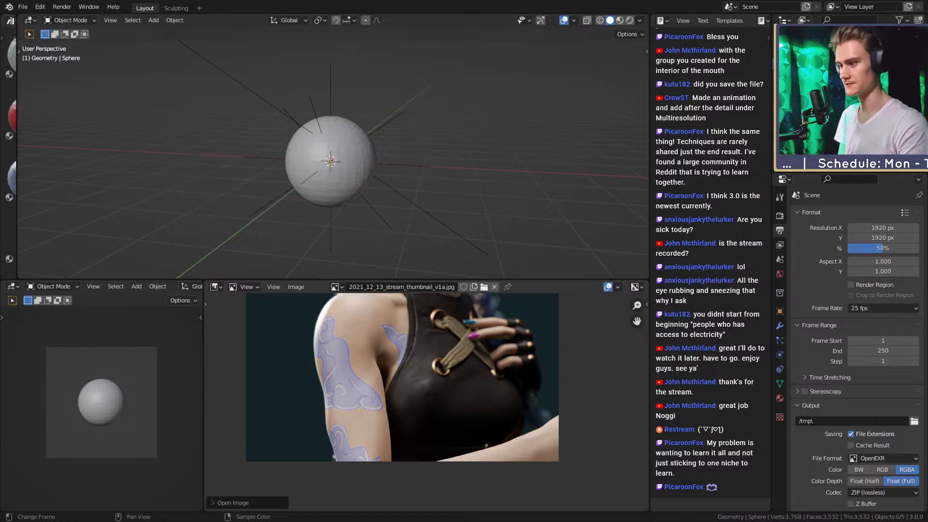
Show the reference image Screenshot 2021-11-22 103552.png framed on the character's torso, and enlarge the 3D viewport above it.
scroll(413, 380, "up", 7)
middle_click_drag(332, 314, 436, 428)
scroll(436, 427, "up", 2)
middle_click_drag(402, 379, 408, 432)
scroll(405, 393, "down", 3)
scroll(411, 404, "up", 3)
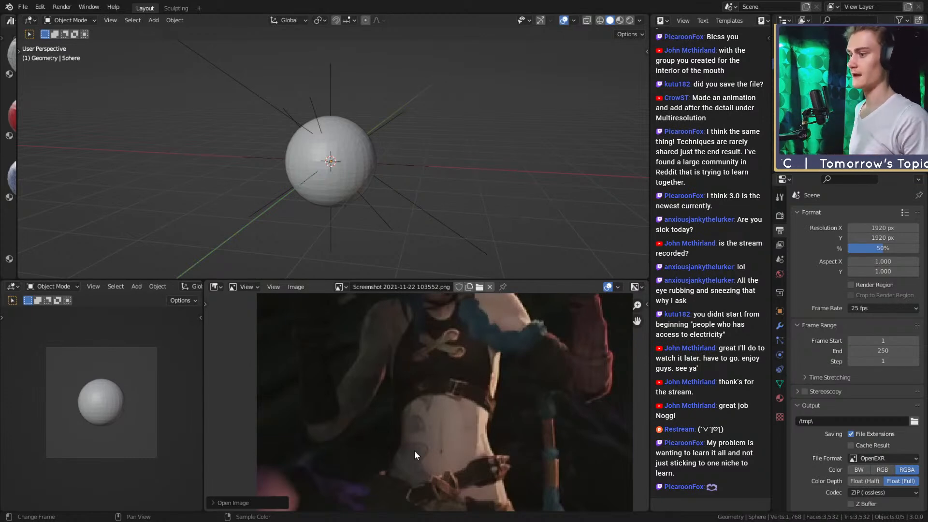
left_click_drag(528, 280, 483, 325)
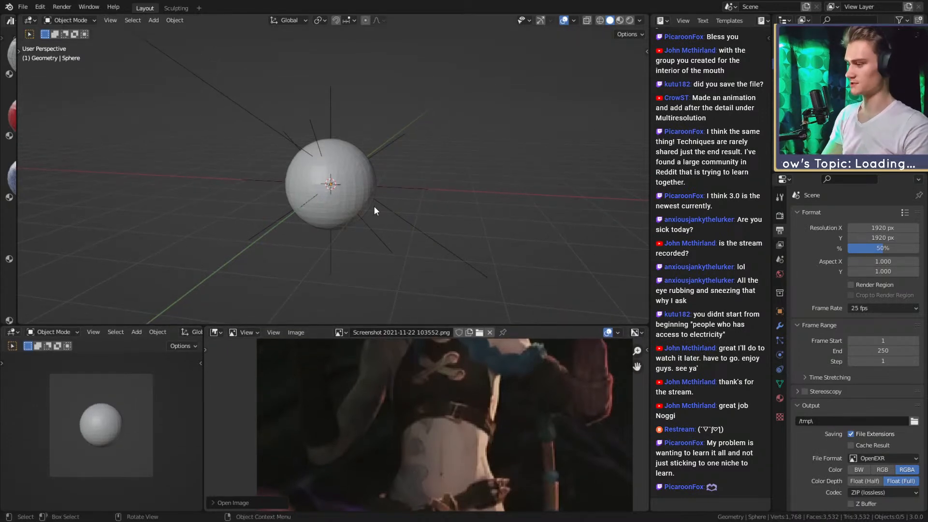
Select the sphere, change the area below the viewport into a Shader Editor, and give the sphere a new material.
scroll(373, 200, "down", 4)
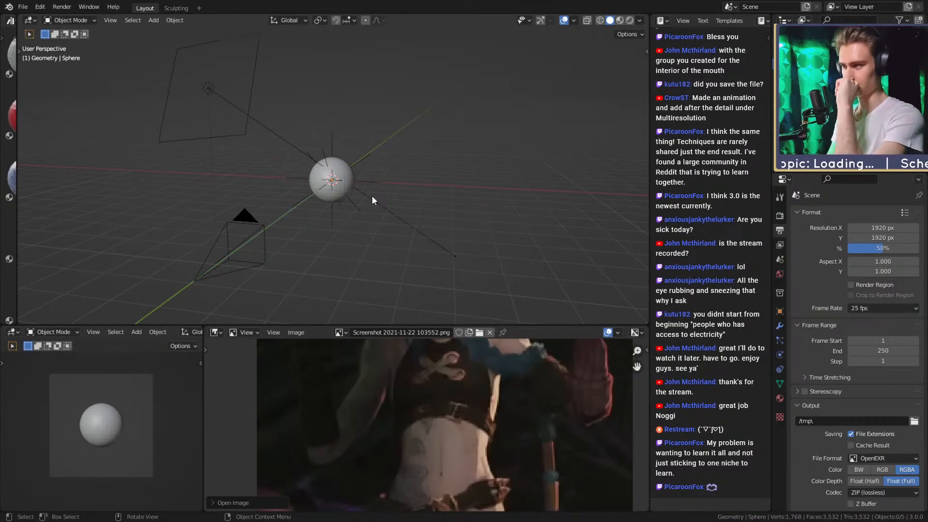
scroll(372, 199, "up", 4)
middle_click_drag(363, 179, 385, 190)
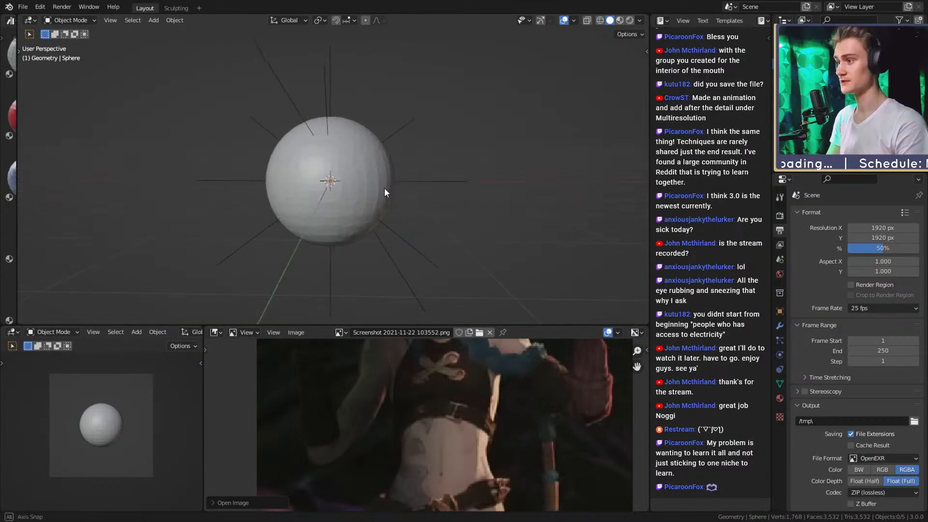
left_click(371, 159)
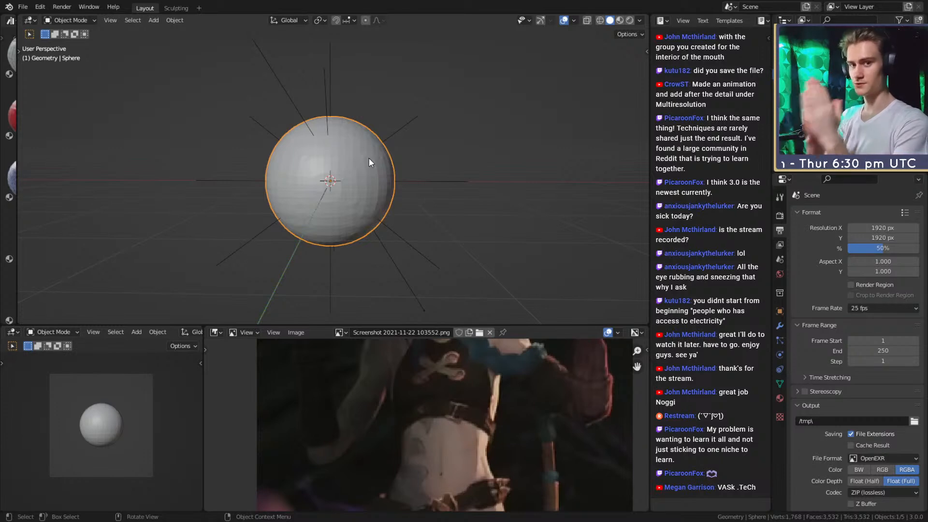
scroll(357, 186, "down", 3)
middle_click_drag(350, 201, 425, 141)
scroll(344, 192, "up", 5)
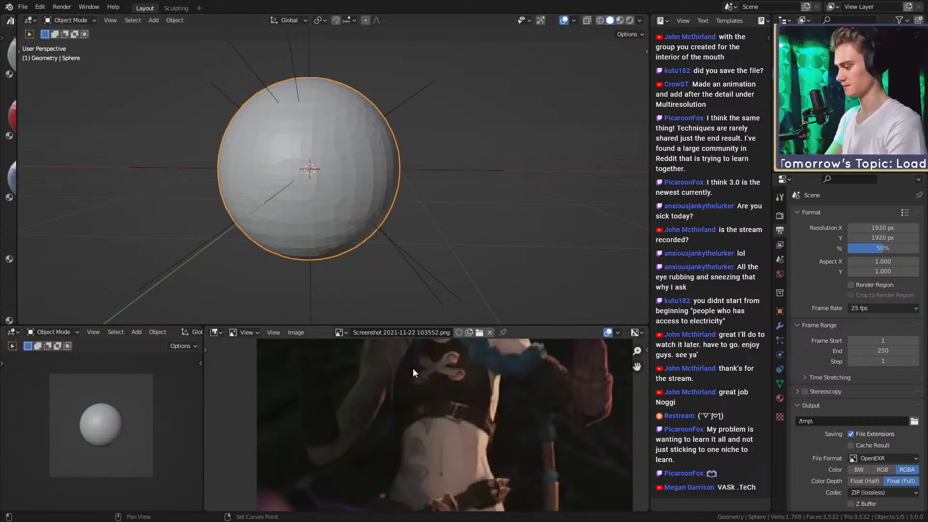
key("shift+F3")
left_click(450, 333)
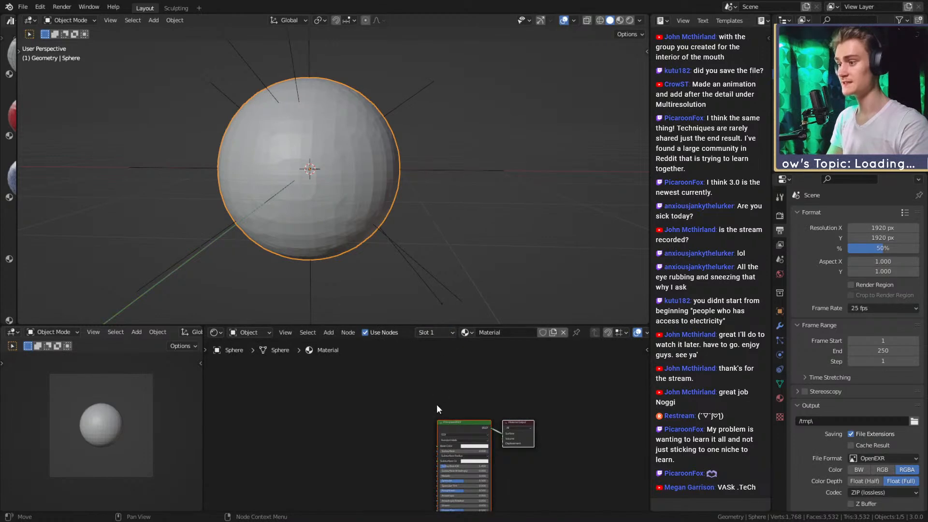
middle_click_drag(398, 466, 360, 420)
scroll(530, 425, "up", 3)
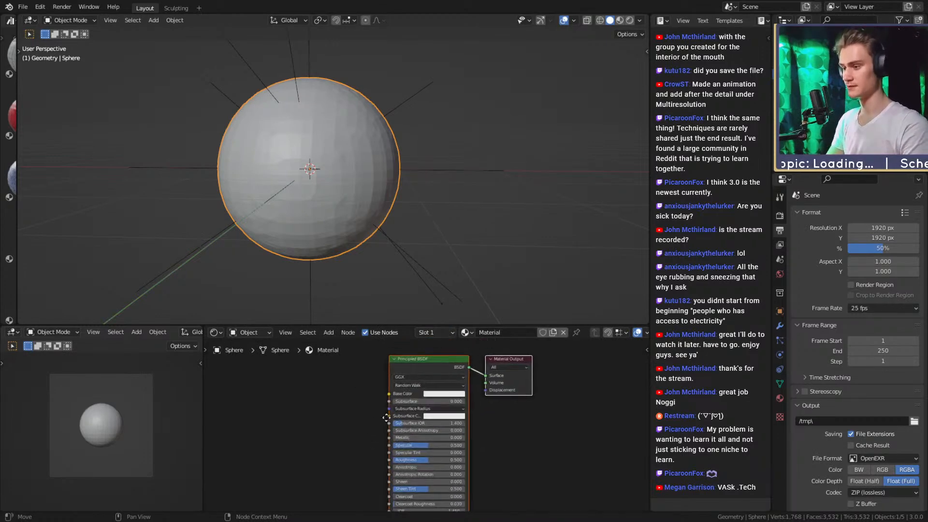
middle_click_drag(501, 427, 509, 432)
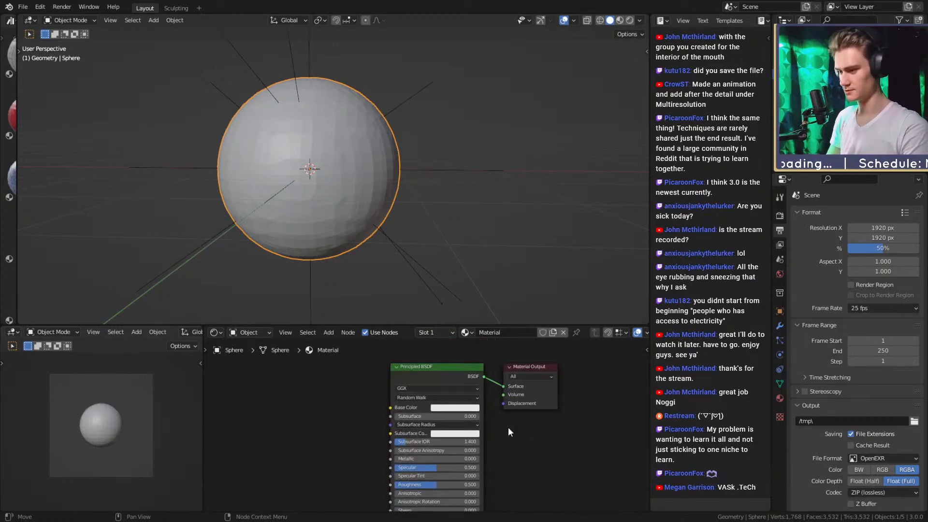
left_click(438, 375)
scroll(398, 417, "down", 5)
middle_click_drag(360, 409, 421, 407)
left_click(424, 406)
left_click(485, 385)
scroll(410, 419, "up", 2)
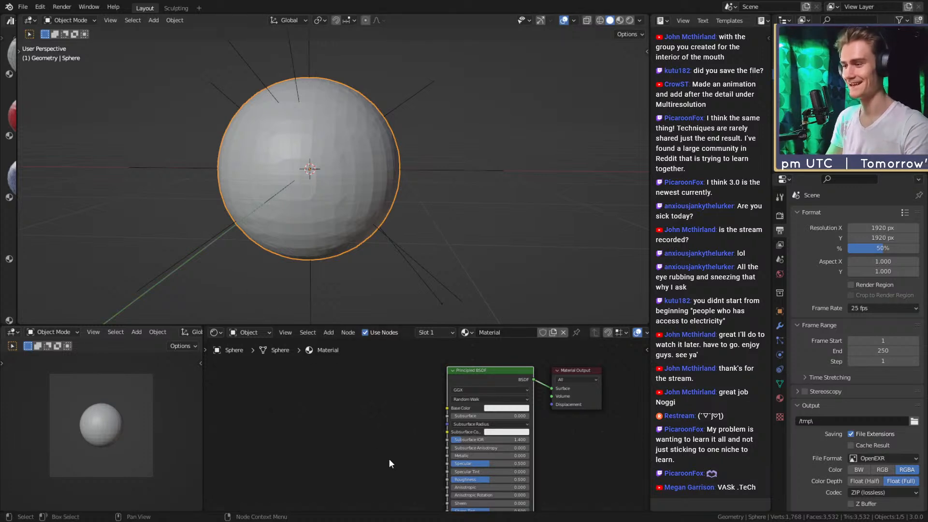
scroll(399, 415, "down", 3)
scroll(405, 421, "up", 5)
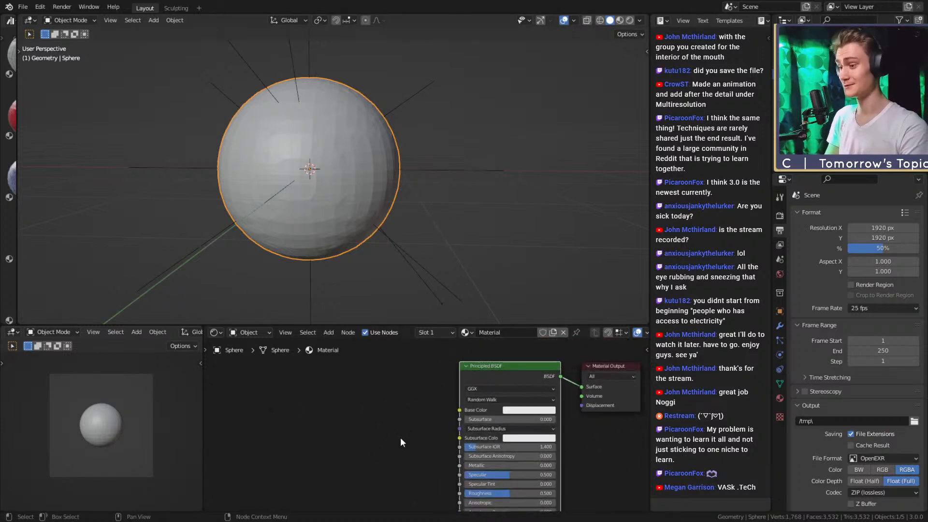
left_click(561, 420)
scroll(561, 421, "down", 6)
middle_click_drag(509, 444, 522, 440)
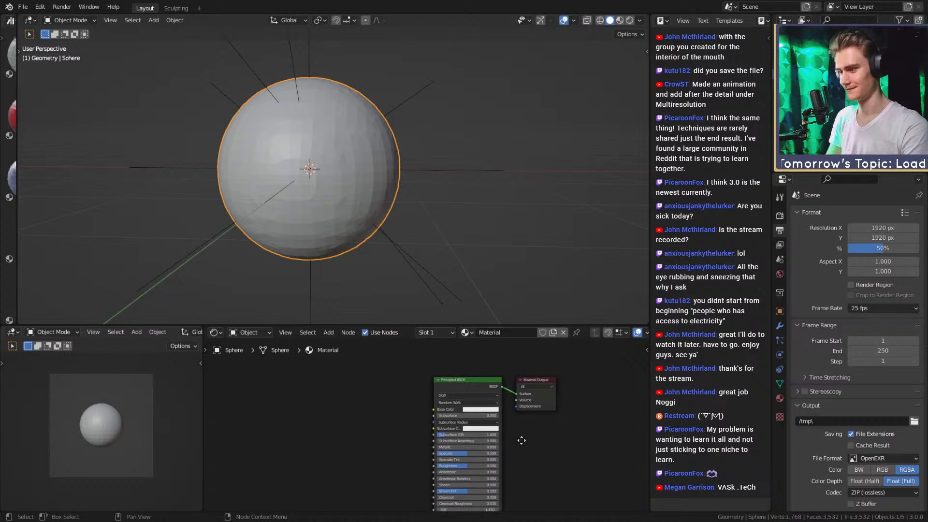
left_click_drag(459, 385, 460, 390)
left_click(567, 446)
scroll(425, 431, "up", 4)
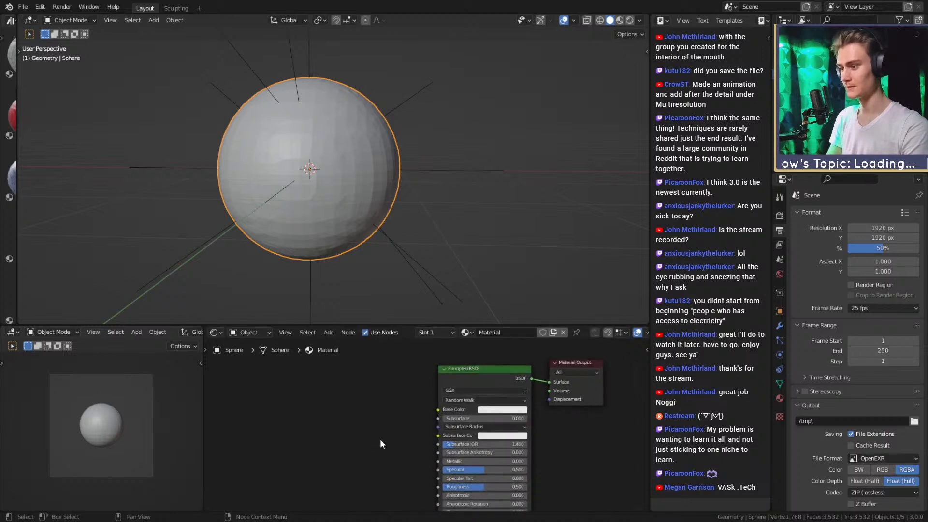
middle_click_drag(380, 438, 444, 440)
scroll(416, 396, "down", 3)
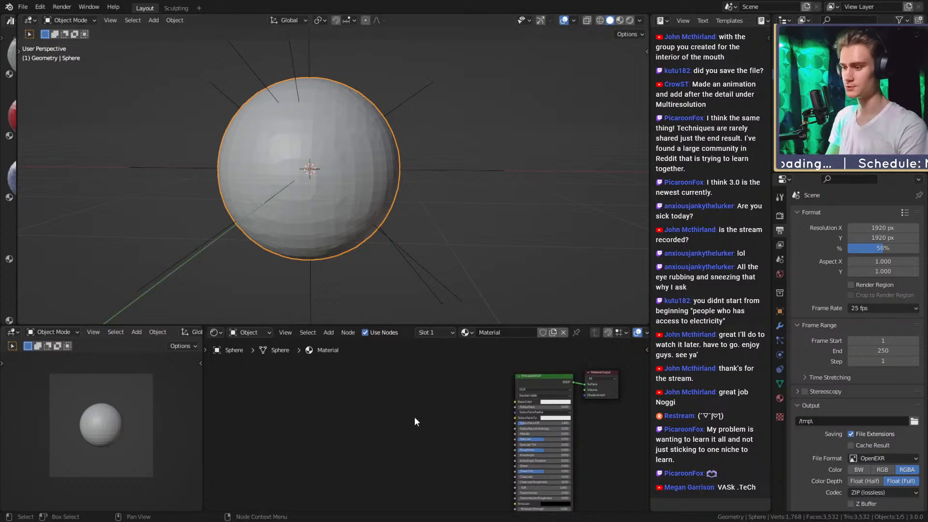
scroll(415, 418, "up", 2)
middle_click_drag(432, 427, 395, 430)
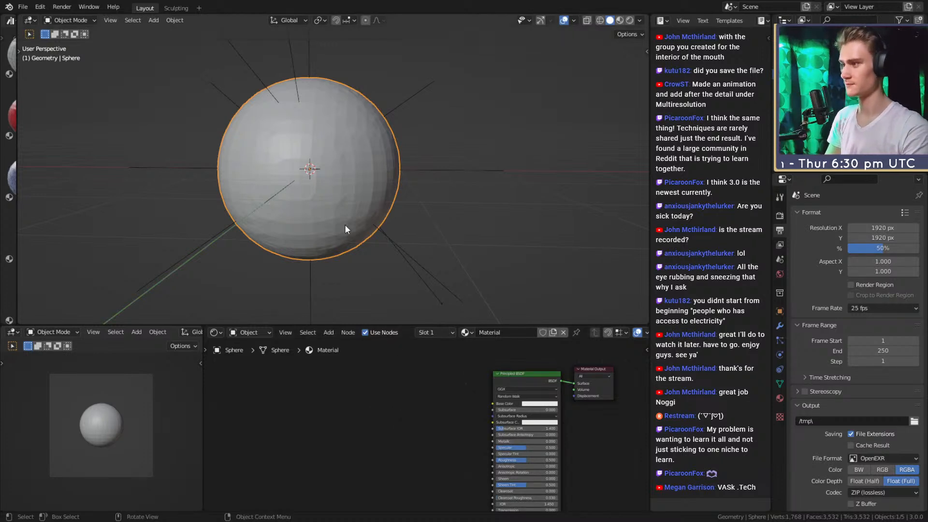
Add an Image Texture node to the sphere's material and connect its Color output to the Principled BSDF Base Color.
middle_click_drag(402, 377, 358, 365)
key("shift+a")
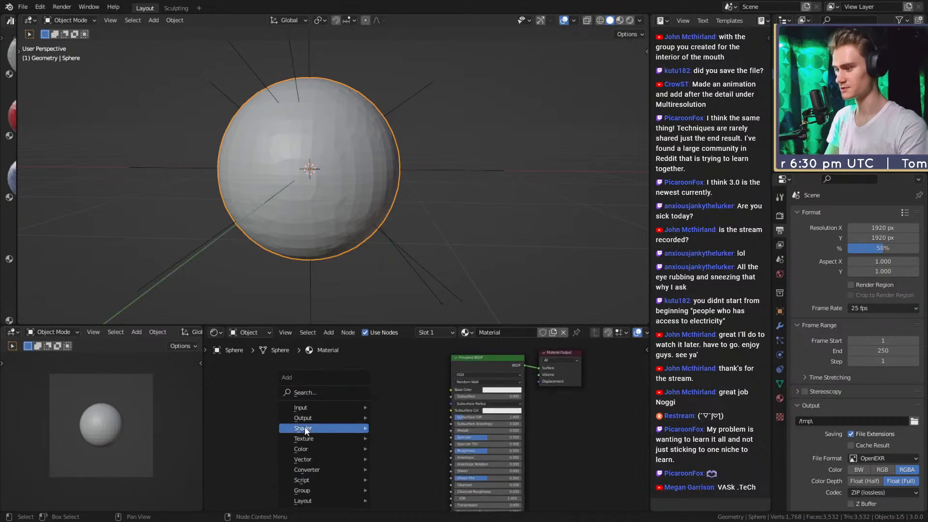
mouse_move(331, 438)
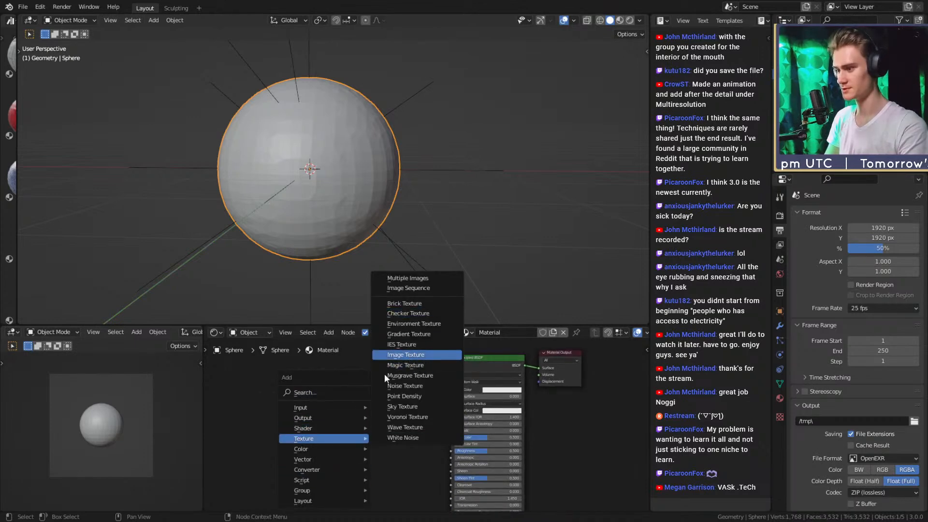
left_click(396, 355)
left_click_drag(403, 391, 449, 390)
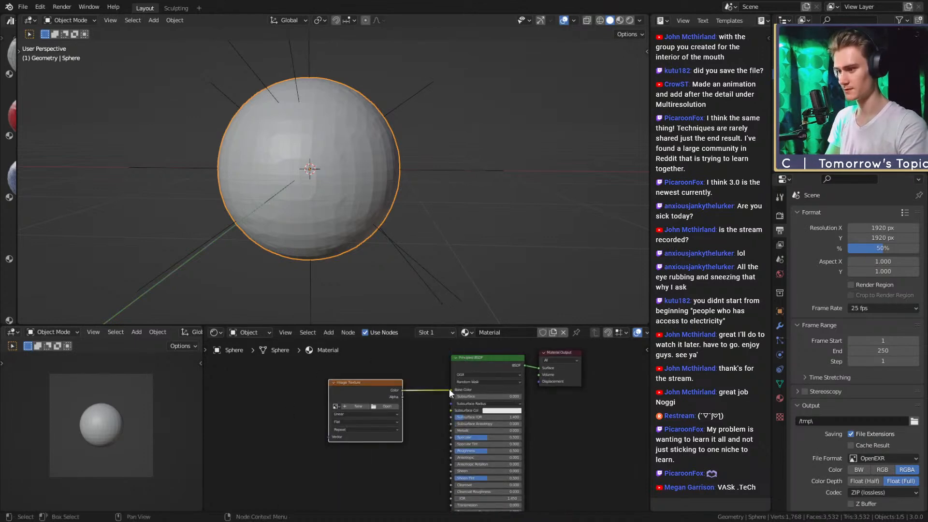
Create a blank image for the Image Texture node named projection_test, 2048 px wide and 2048 px high.
left_click(358, 406)
double_click(381, 427)
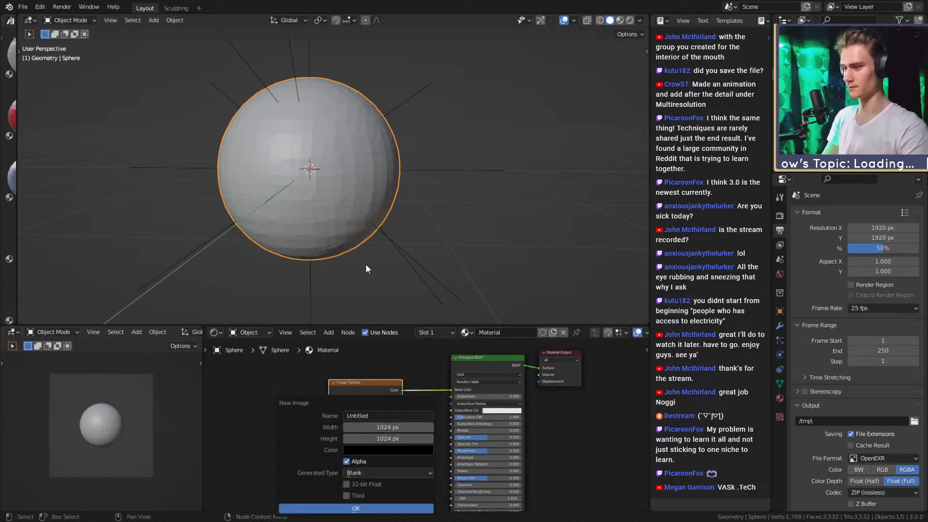
left_click(388, 436)
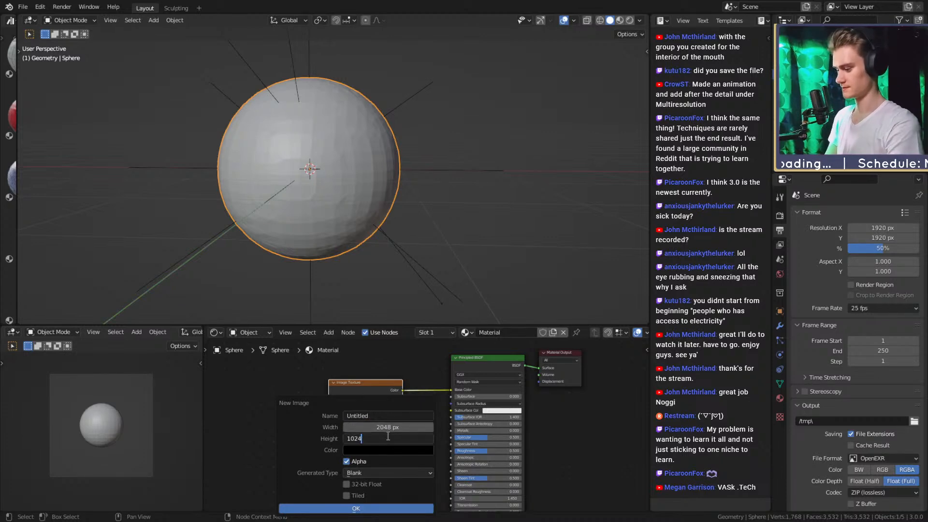
left_click(375, 414)
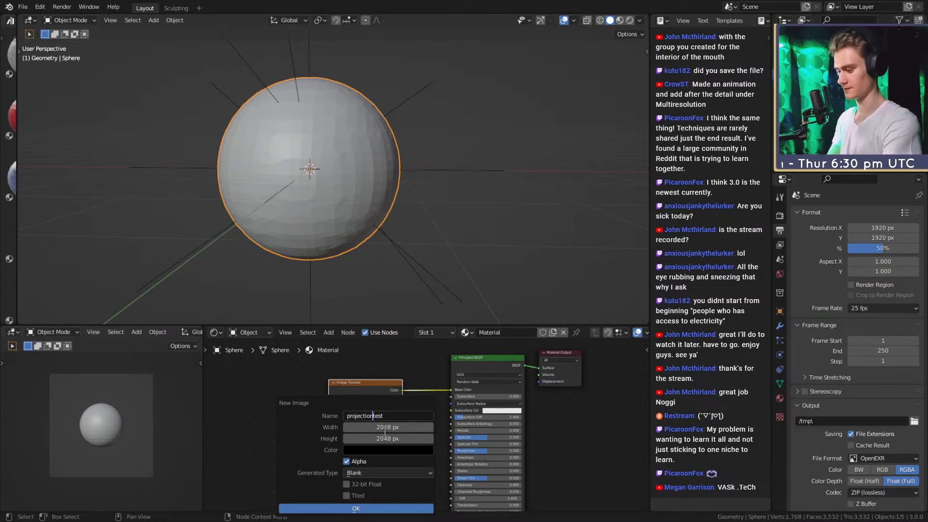
left_click_drag(385, 429, 383, 430)
left_click(370, 416)
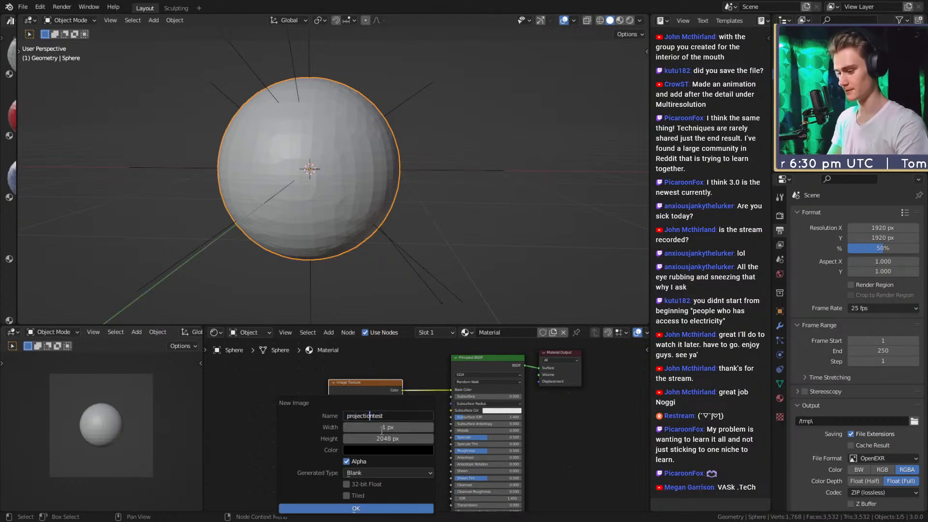
type("_")
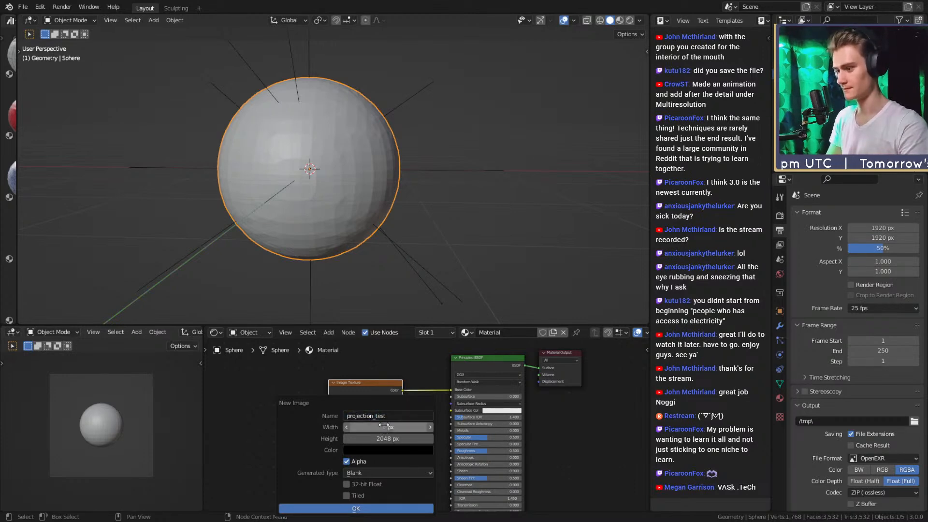
left_click(377, 427)
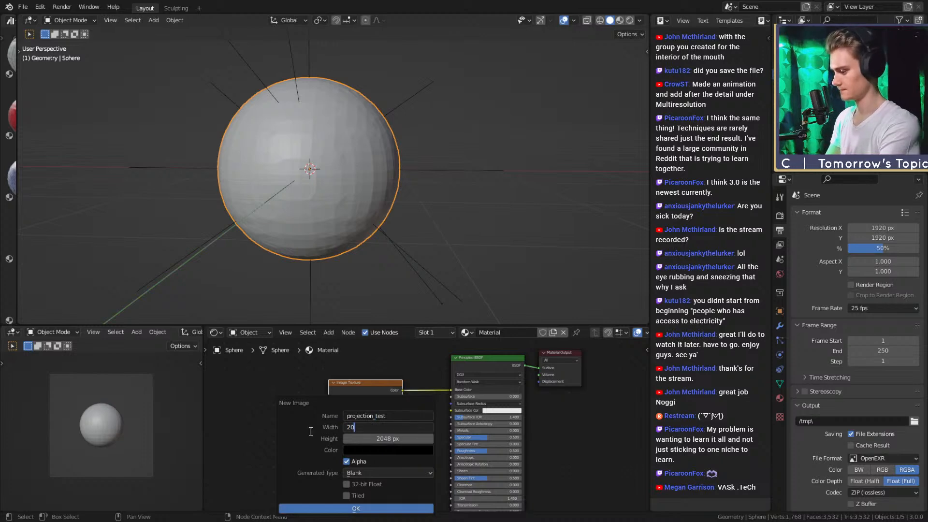
type("2048")
key("Return")
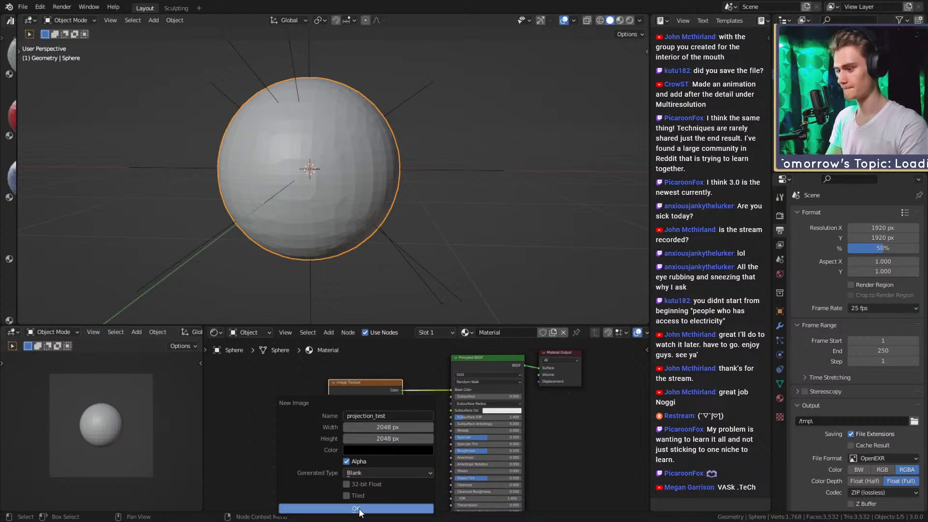
left_click(353, 509)
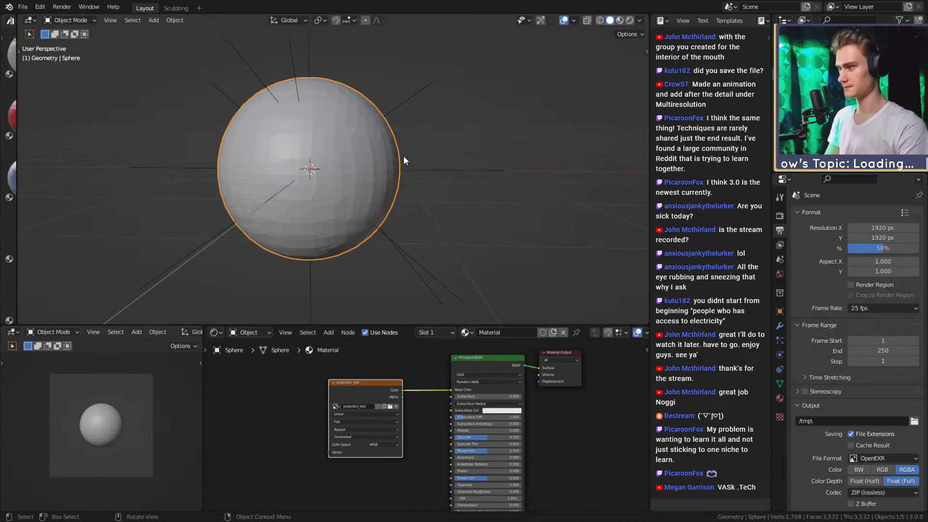
Unwrap the whole sphere mesh with Smart UV Project and return to Object Mode.
key("Tab")
key("u")
left_click(379, 190)
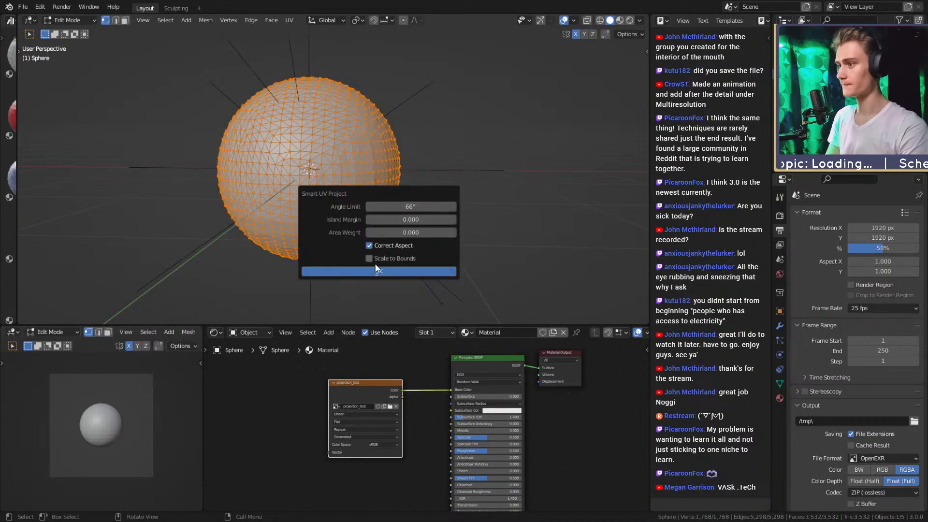
left_click(378, 266)
key("Tab")
Display the 3D viewport in Material Preview shading and apply Shade Smooth to the sphere.
scroll(387, 239, "down", 4)
scroll(385, 240, "up", 3)
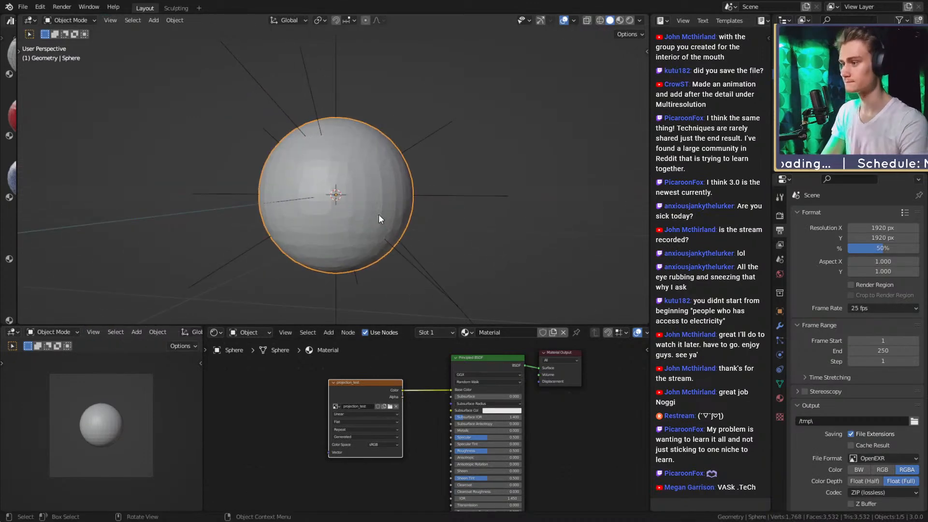
key("z")
left_click(377, 286)
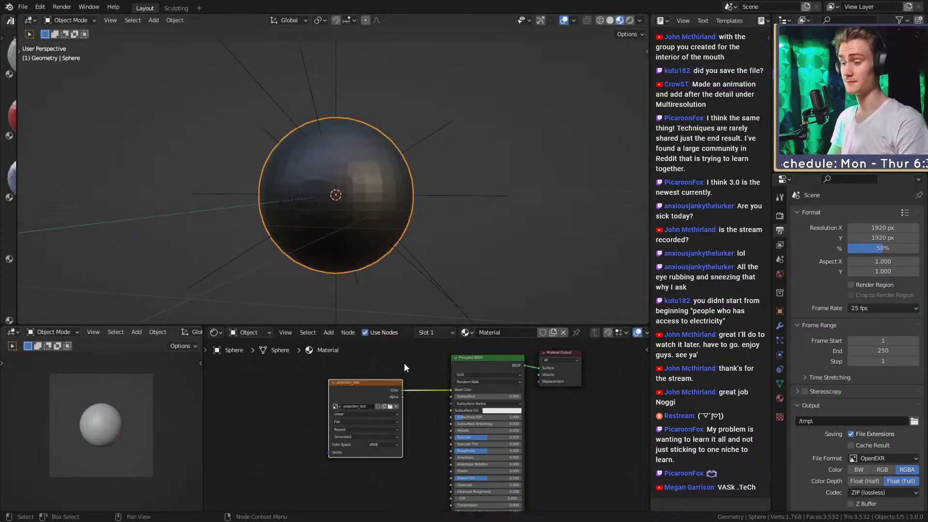
mouse_move(376, 190)
middle_mouse_down("shift")
mouse_move(345, 170)
mouse_move(384, 201)
middle_mouse_up("shift")
right_click(344, 170)
left_click(326, 162)
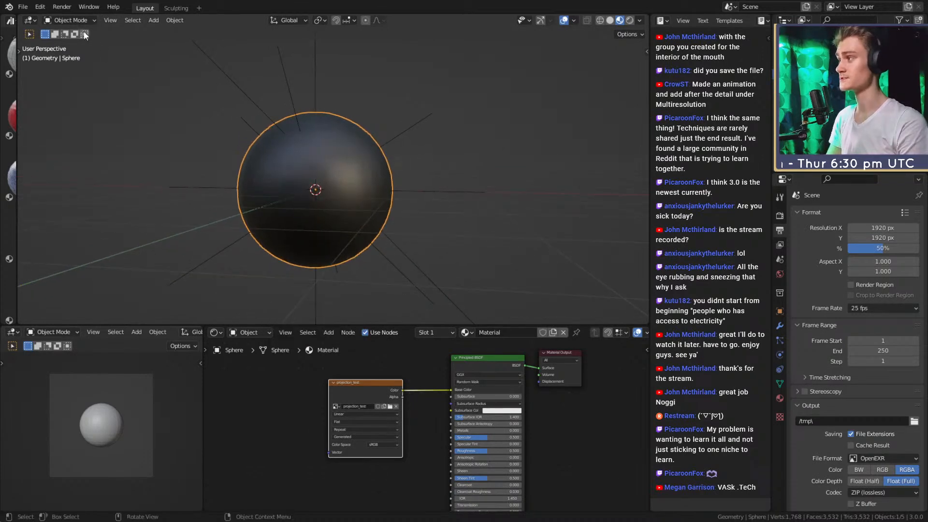
Put the sphere into Texture Paint mode and show the Draw brush's tool settings.
left_click(72, 20)
left_click(74, 89)
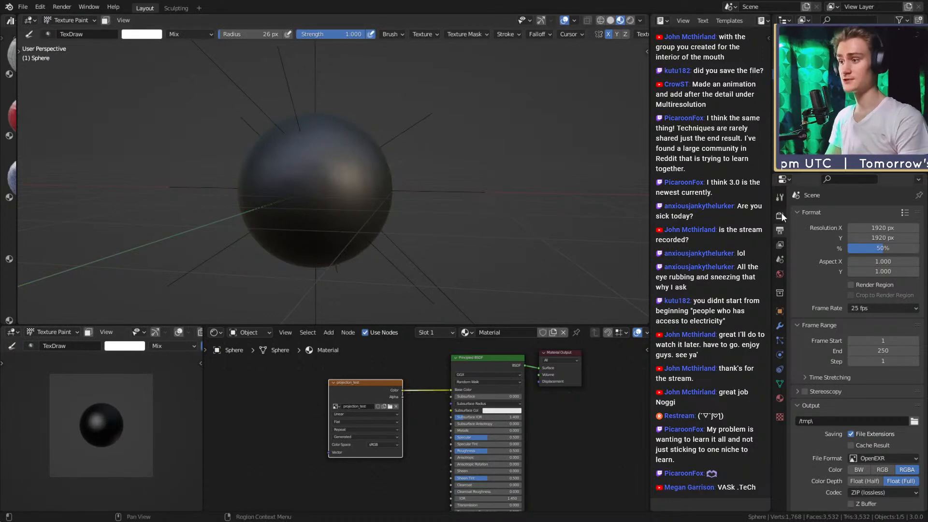
left_click(780, 197)
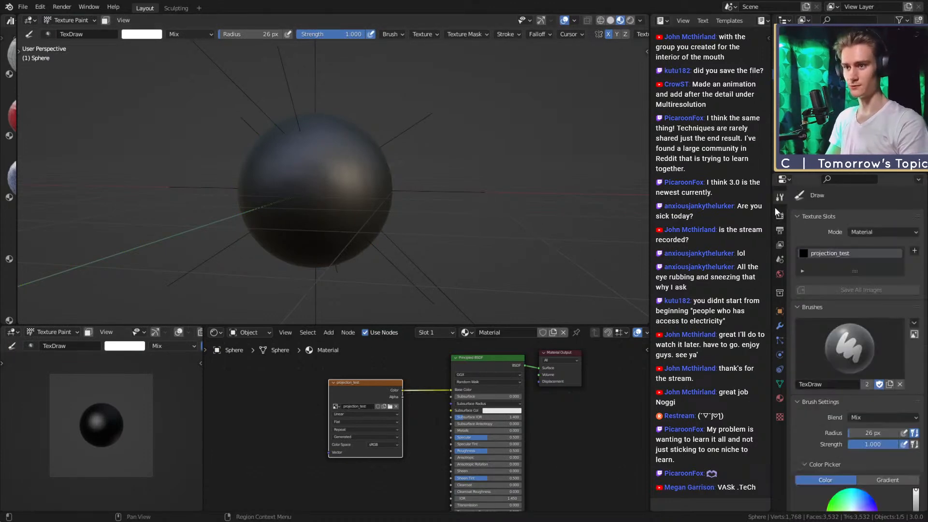
scroll(819, 285, "down", 8)
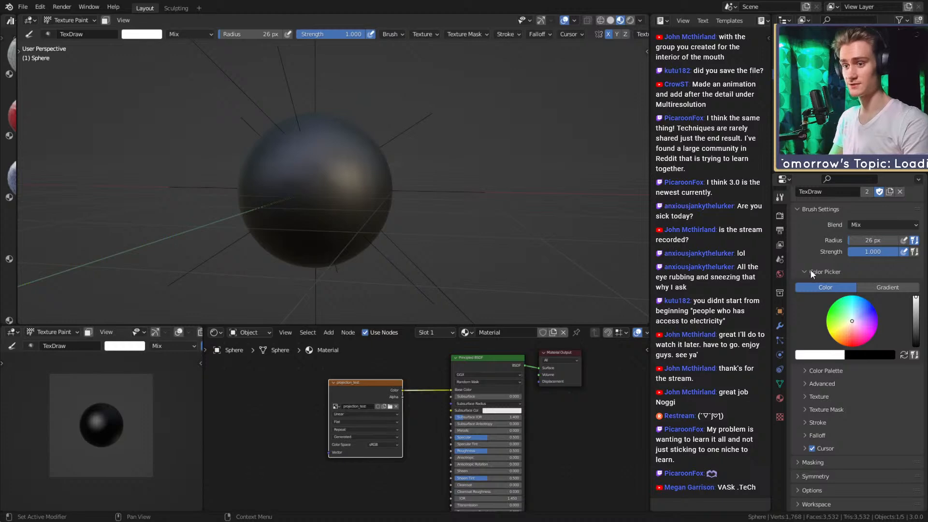
Create a new texture for the Draw brush, load tatoos.png as its image, and return to the brush's tool settings.
left_click(805, 397)
scroll(821, 353, "down", 7)
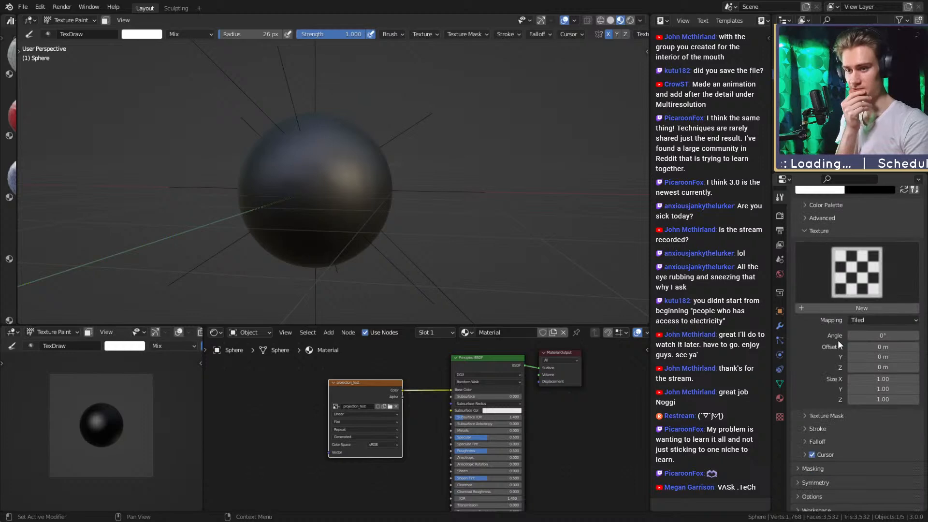
left_click(817, 308)
left_click(779, 416)
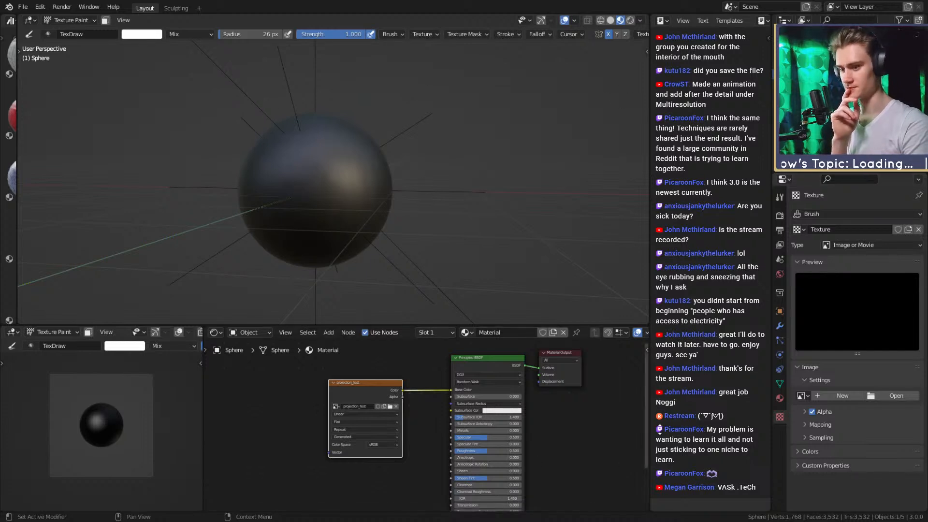
left_click(625, 419)
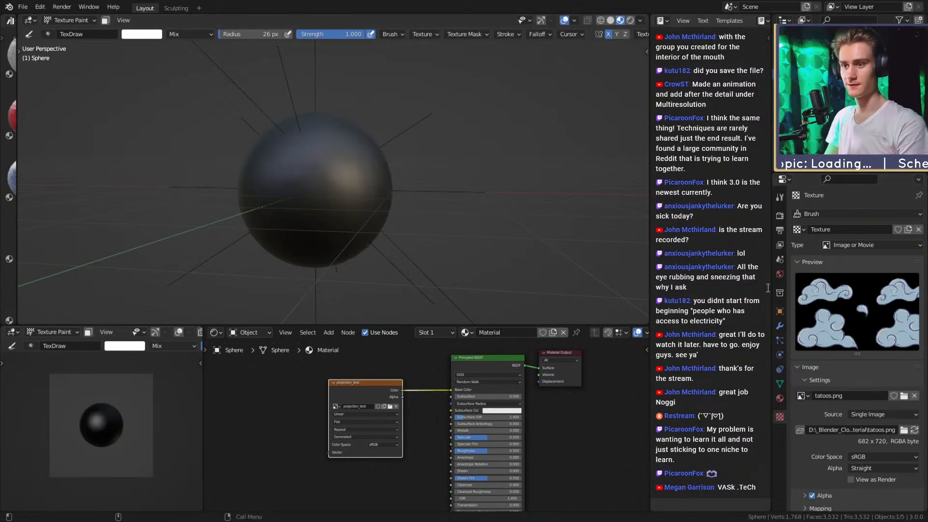
left_click(777, 198)
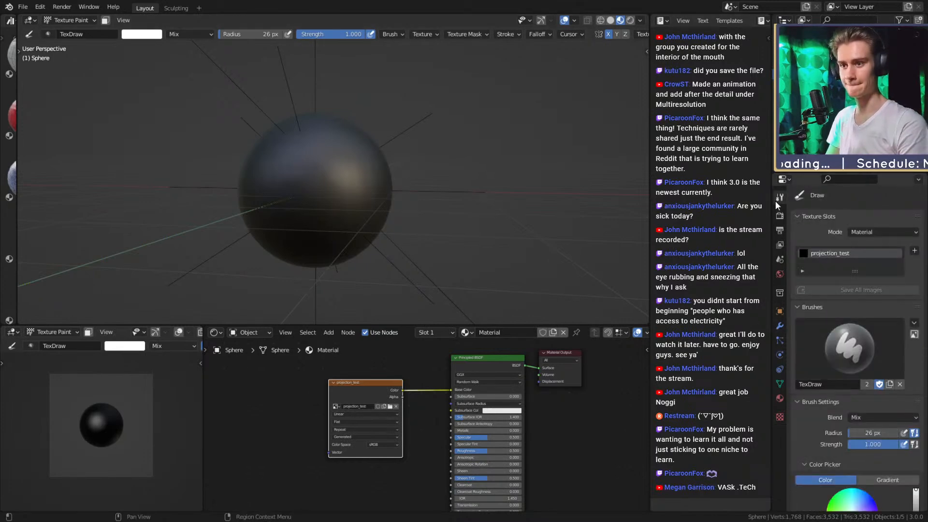
Try a brush stroke on the sphere with the tattoo texture in Tiled mapping, and undo it.
scroll(836, 364, "down", 10)
scroll(833, 348, "up", 2)
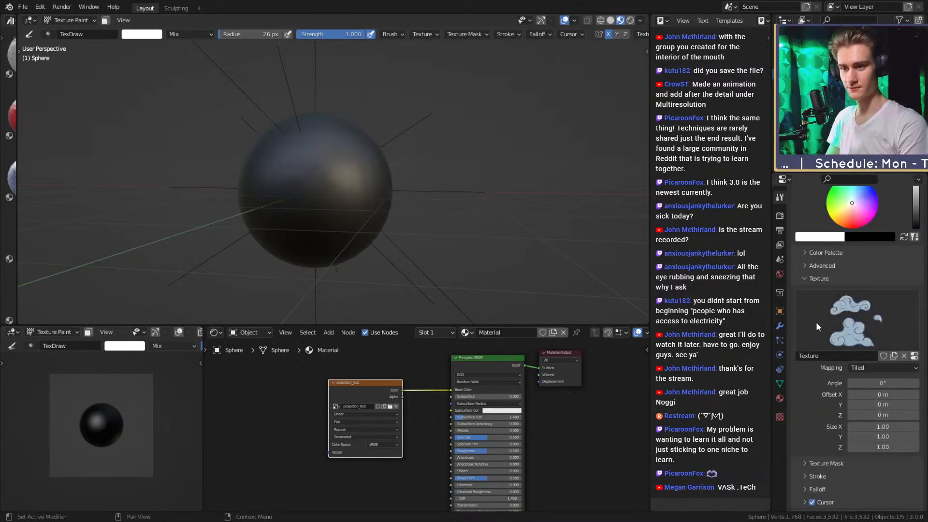
scroll(316, 193, "up", 3)
middle_click_drag(316, 194, 357, 203)
mouse_move(298, 175)
left_mouse_down()
mouse_move(321, 203)
mouse_move(332, 139)
left_mouse_up()
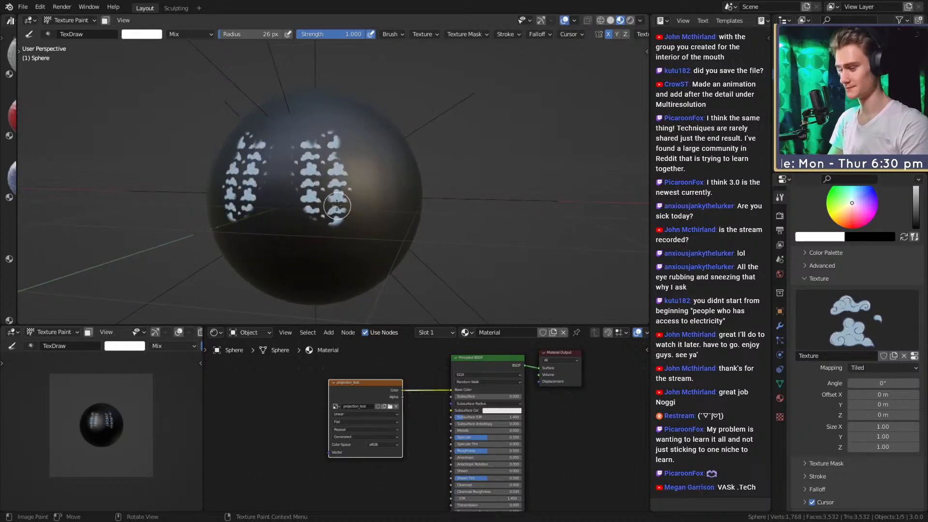
key("ctrl+z")
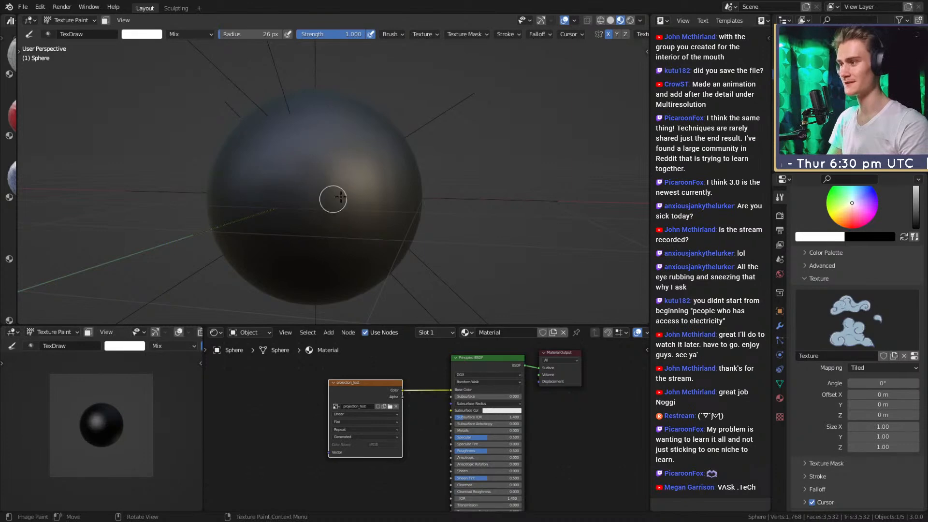
Set the brush texture's mapping to Stencil and position the cloud stencil over the front of the sphere.
mouse_move(332, 197)
middle_mouse_down()
mouse_move(338, 182)
mouse_move(366, 177)
middle_mouse_up()
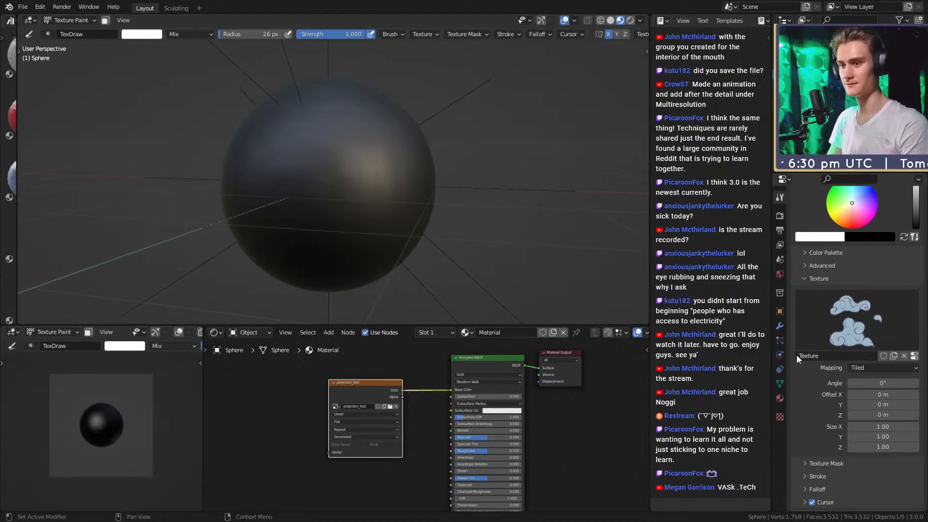
left_click(856, 368)
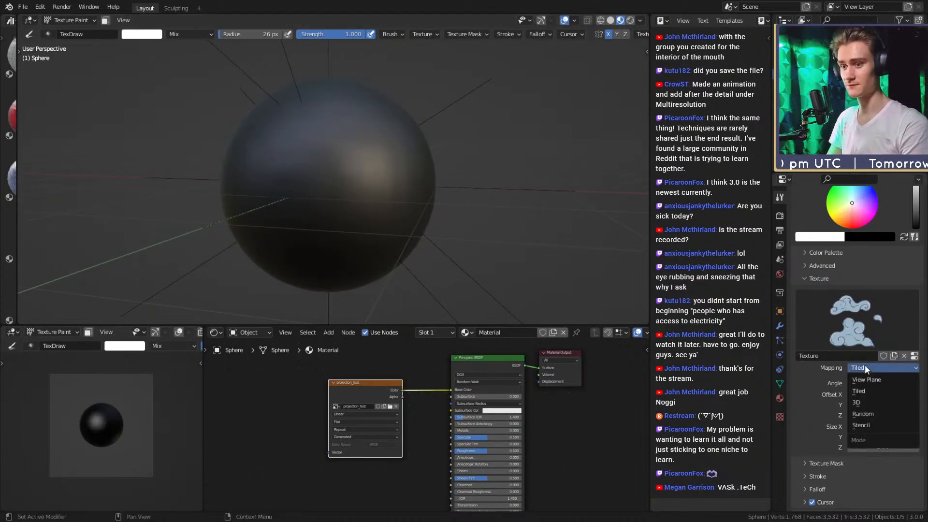
left_click(859, 425)
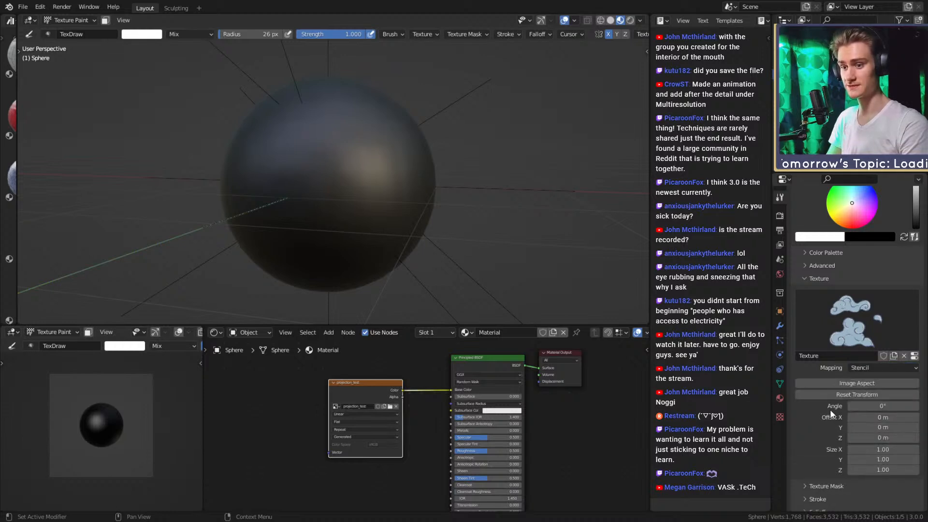
right_click_drag(138, 214, 346, 255)
scroll(347, 254, "up", 1)
middle_click_drag(356, 237, 359, 233)
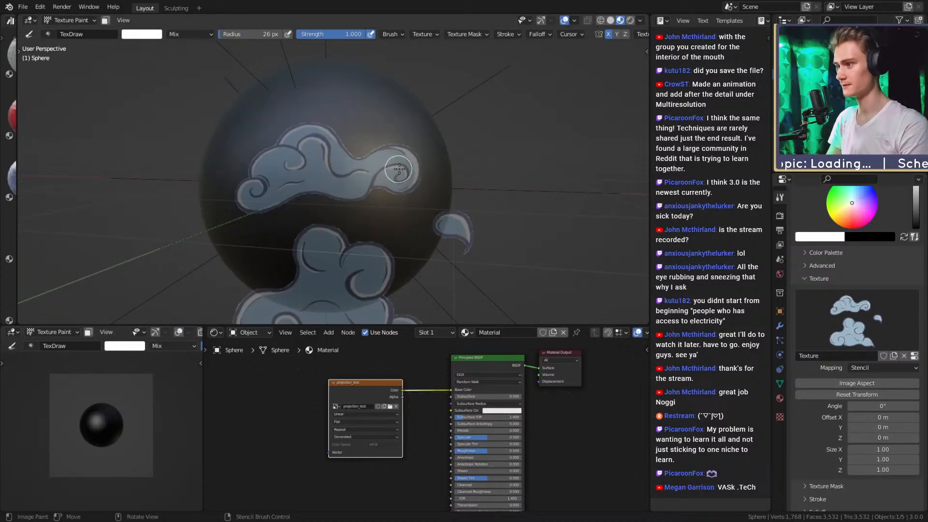
Undo a test stroke through the stencil and turn off X mirror symmetry for painting.
mouse_move(401, 182)
left_mouse_down()
mouse_move(413, 155)
mouse_move(391, 186)
mouse_move(333, 191)
mouse_move(343, 203)
mouse_move(237, 204)
mouse_move(300, 129)
mouse_move(396, 157)
mouse_move(371, 179)
left_mouse_up()
key("ctrl+z")
scroll(843, 370, "down", 4)
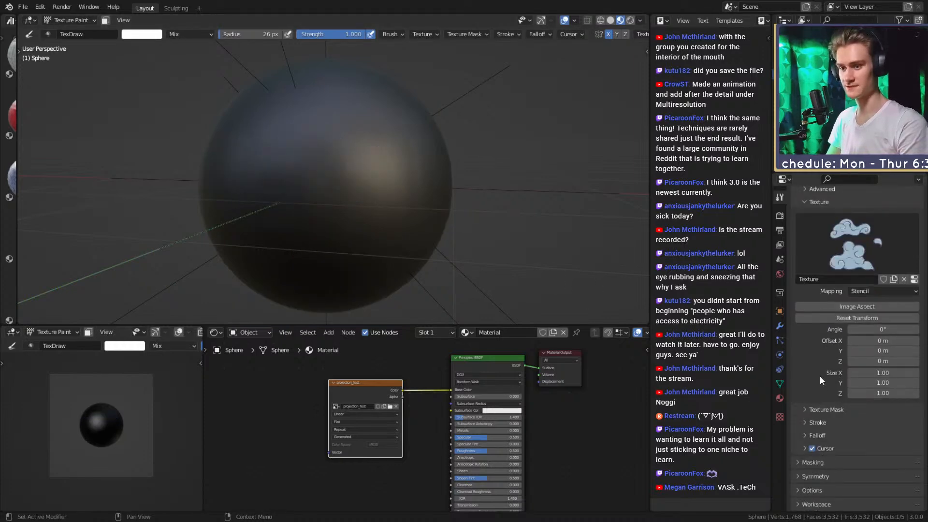
left_click(814, 476)
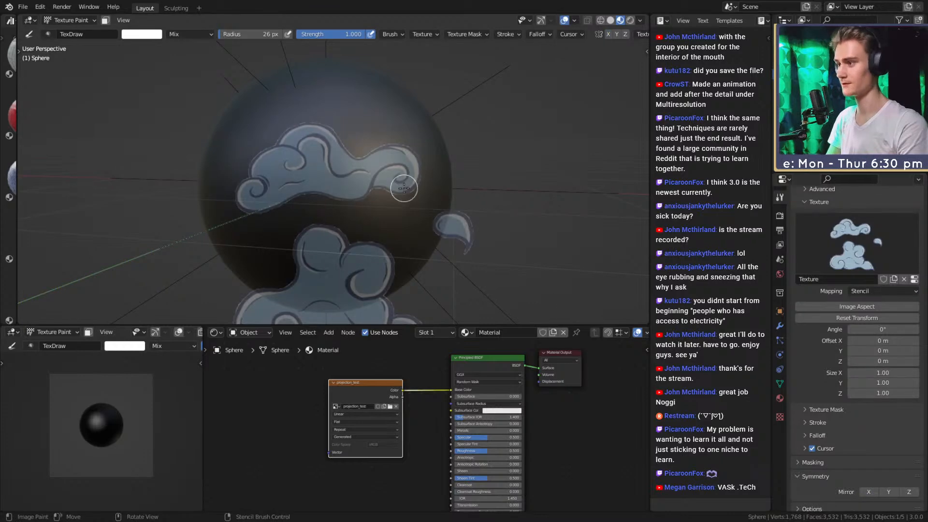
Paint the stencil's upper cloud onto the front of the sphere.
left_click_drag(379, 188, 361, 188)
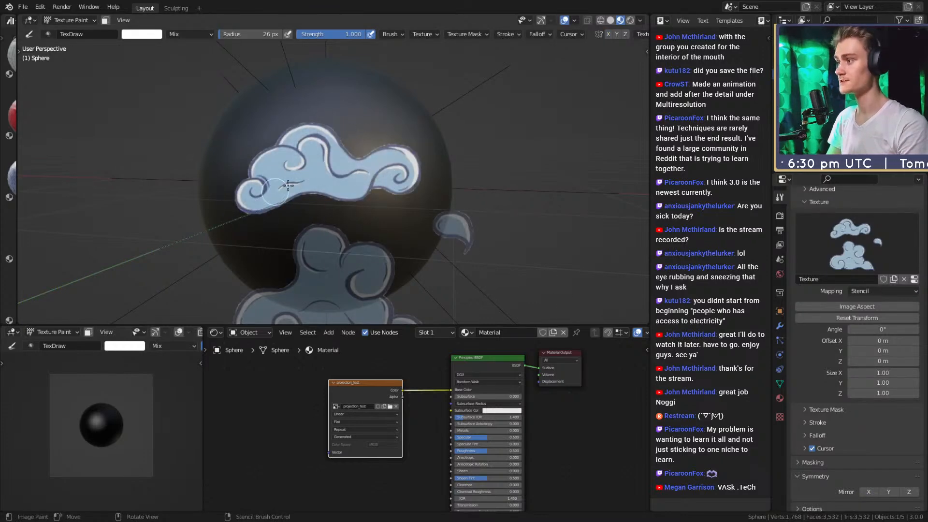
left_click_drag(311, 194, 321, 194)
mouse_move(454, 179)
middle_mouse_down()
mouse_move(474, 153)
mouse_move(455, 194)
middle_mouse_up()
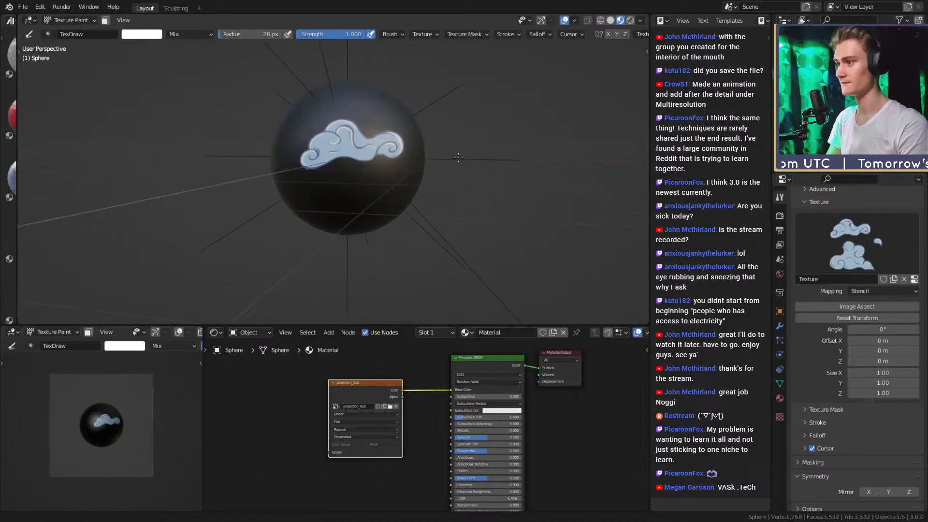
Place the stencil's lower cloud over another area of the sphere and paint part of it.
mouse_move(397, 165)
middle_mouse_down()
mouse_move(464, 165)
mouse_move(427, 154)
mouse_move(394, 187)
mouse_move(398, 205)
mouse_move(419, 173)
mouse_move(397, 202)
middle_mouse_up()
scroll(404, 175, "up", 5)
scroll(396, 186, "down", 3)
scroll(400, 188, "up", 2)
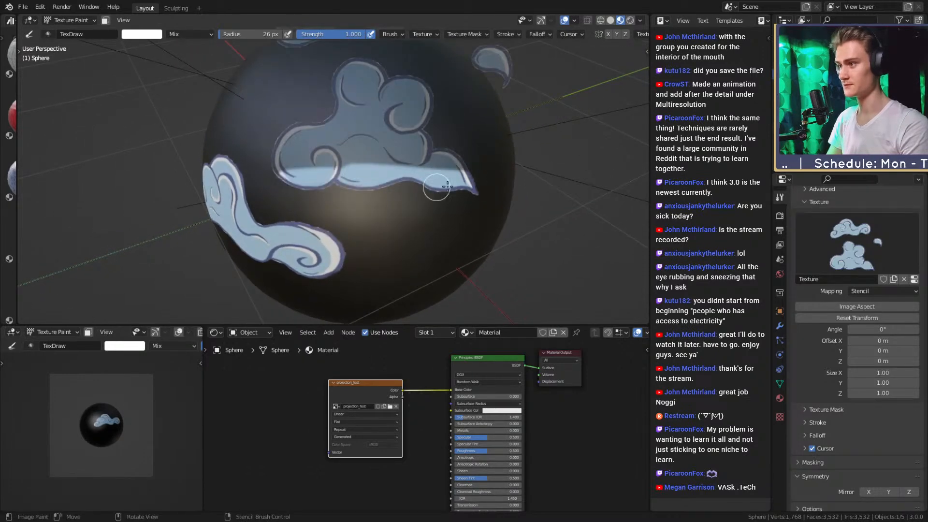
right_click_drag(311, 114, 342, 190)
Enable the Screencast Keys display in the 3D viewport and hide the sidebar again.
left_click(647, 53)
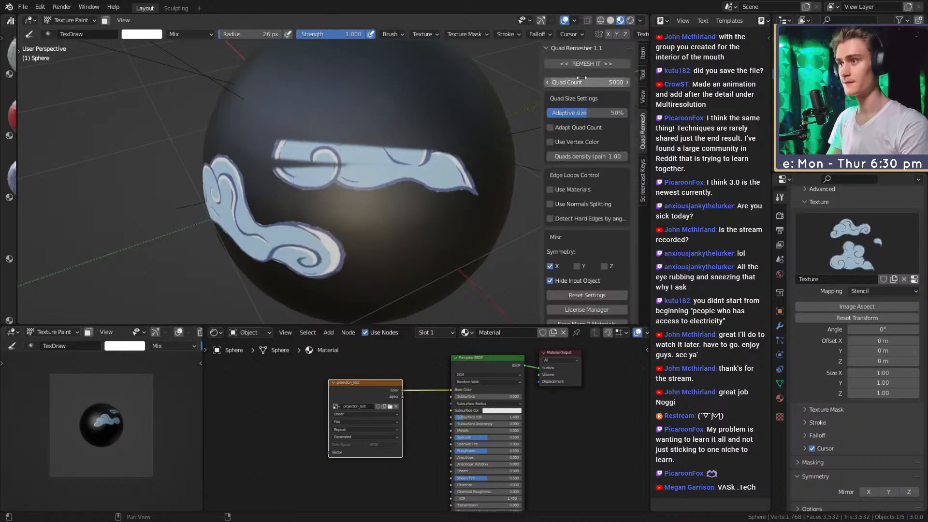
left_click(643, 174)
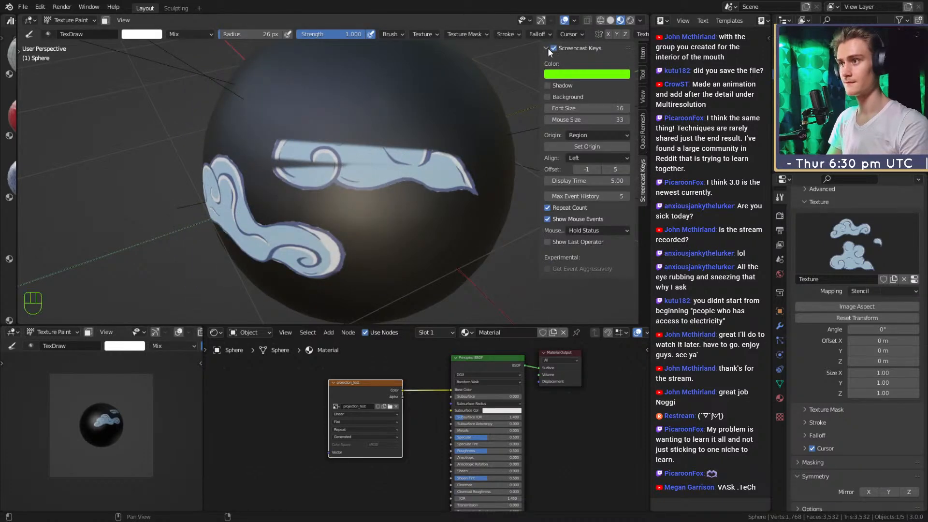
left_click_drag(540, 63, 714, 80)
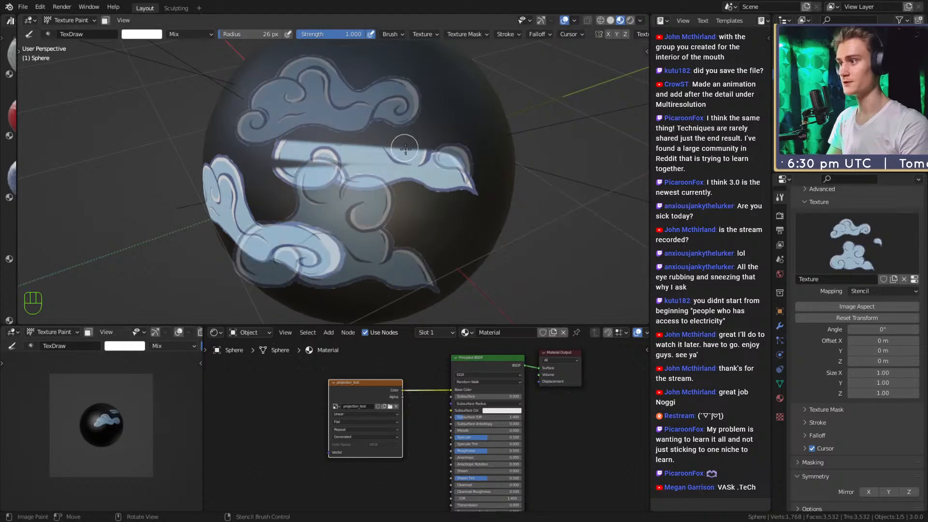
Undo the last paint stroke and place the stencil's upper cloud, rotated 2.2°, over an unpainted side of the sphere.
mouse_move(400, 156)
right_mouse_down()
mouse_move(474, 155)
mouse_move(450, 115)
mouse_move(464, 130)
mouse_move(399, 141)
mouse_move(428, 152)
mouse_move(438, 169)
mouse_move(458, 127)
mouse_move(438, 140)
mouse_move(429, 93)
mouse_move(432, 104)
right_mouse_up()
key("ctrl+z")
middle_click_drag(488, 155, 389, 164)
scroll(389, 164, "down", 1)
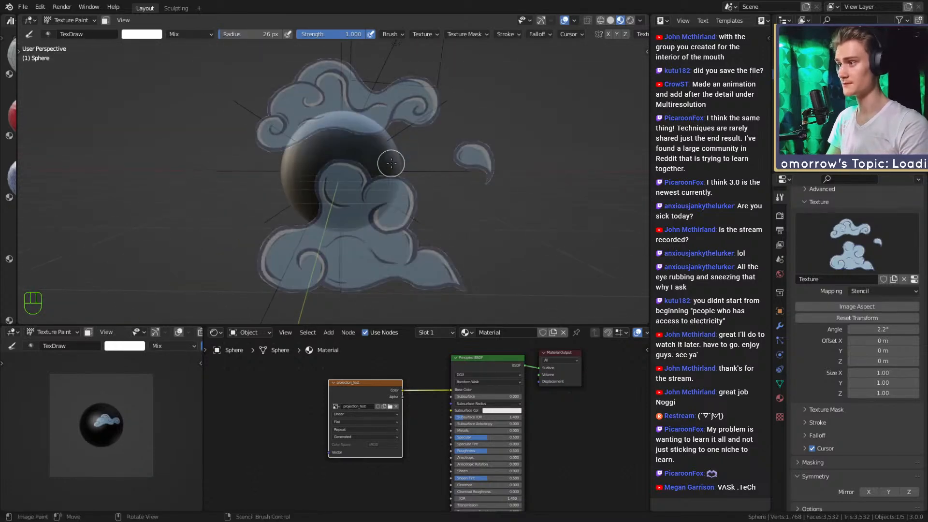
right_click_drag(364, 110, 358, 175)
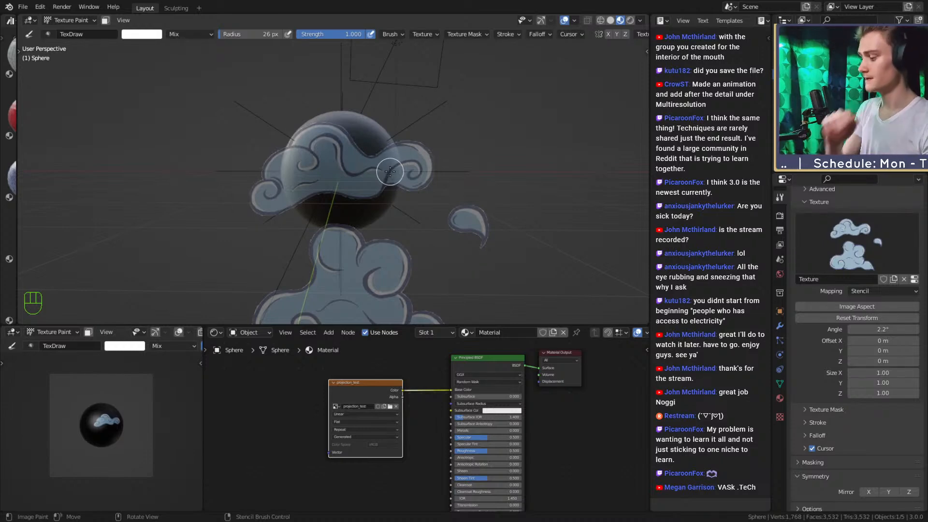
Set the brush radius to 64 px and paint the upper cloud across the whole width of the sphere.
key("f")
left_click(437, 171)
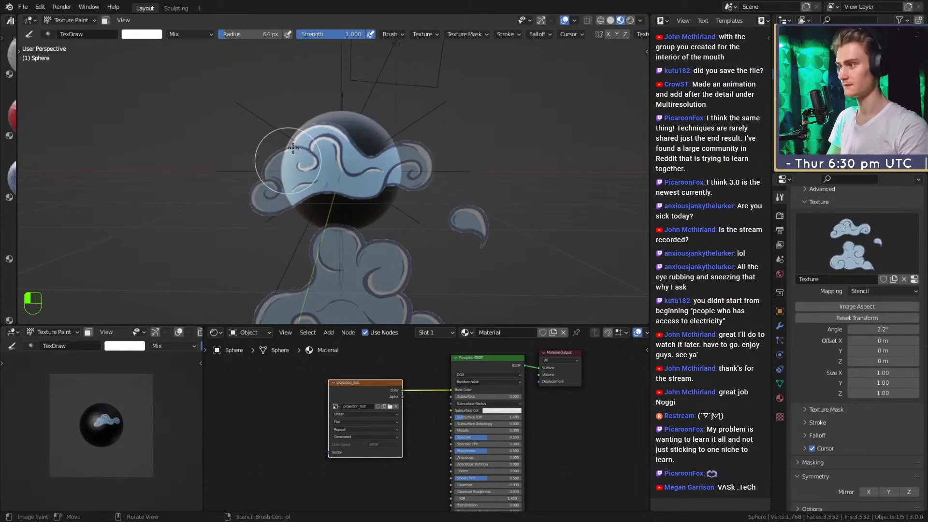
mouse_move(293, 148)
left_mouse_down()
mouse_move(266, 161)
mouse_move(406, 167)
left_mouse_up()
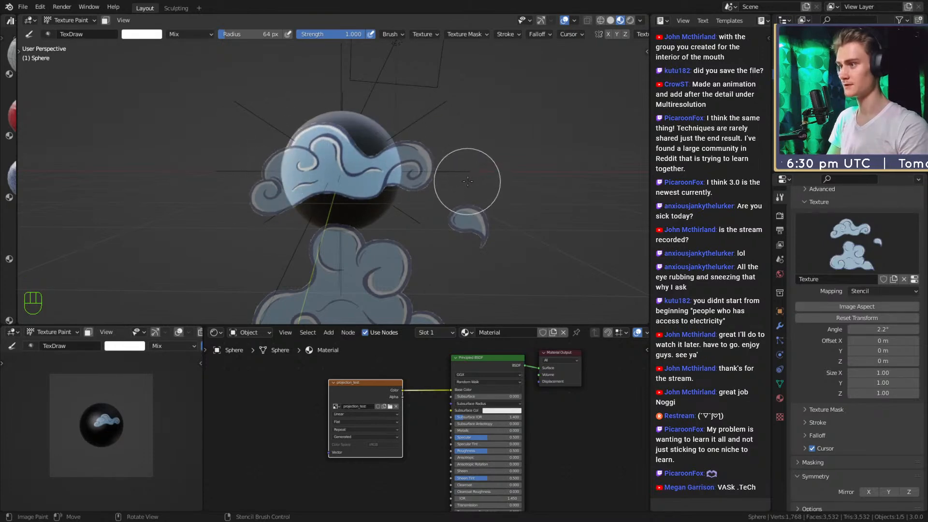
Move the stencil off the sphere and inspect the newly projected cloud up close.
right_click_drag(407, 165, 184, 177)
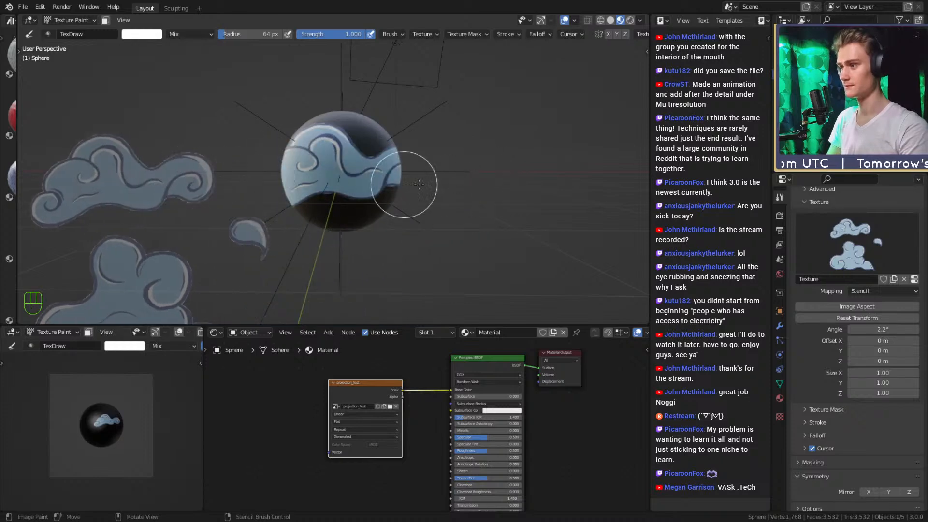
mouse_move(415, 185)
middle_mouse_down()
mouse_move(338, 189)
mouse_move(338, 165)
mouse_move(434, 130)
mouse_move(415, 151)
mouse_move(441, 161)
middle_mouse_up()
scroll(310, 184, "up", 3)
mouse_move(497, 169)
middle_mouse_down()
mouse_move(406, 149)
mouse_move(359, 154)
mouse_move(372, 155)
middle_mouse_up()
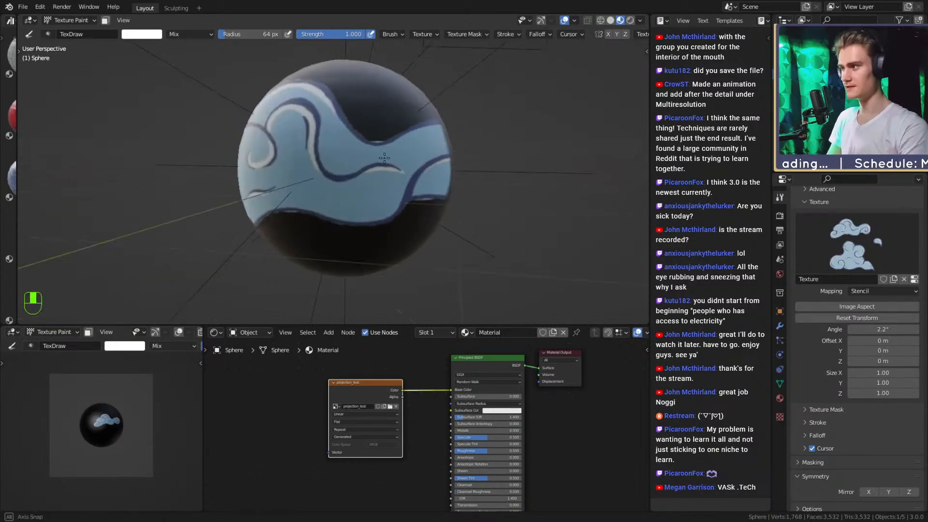
scroll(386, 174, "down", 4)
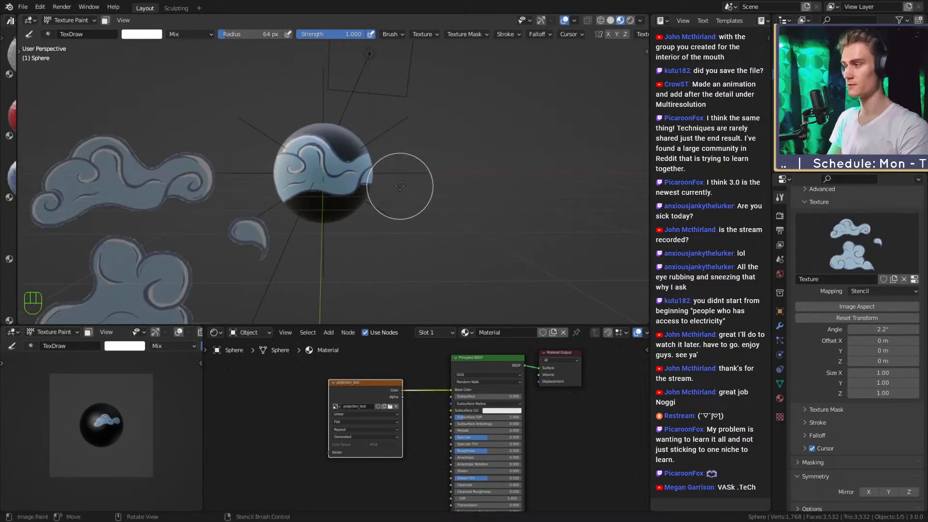
Move the cloud stencil back over the sphere and align it with another side of the surface.
right_click_drag(173, 182, 356, 179)
scroll(356, 178, "up", 3)
middle_click_drag(343, 167, 219, 203)
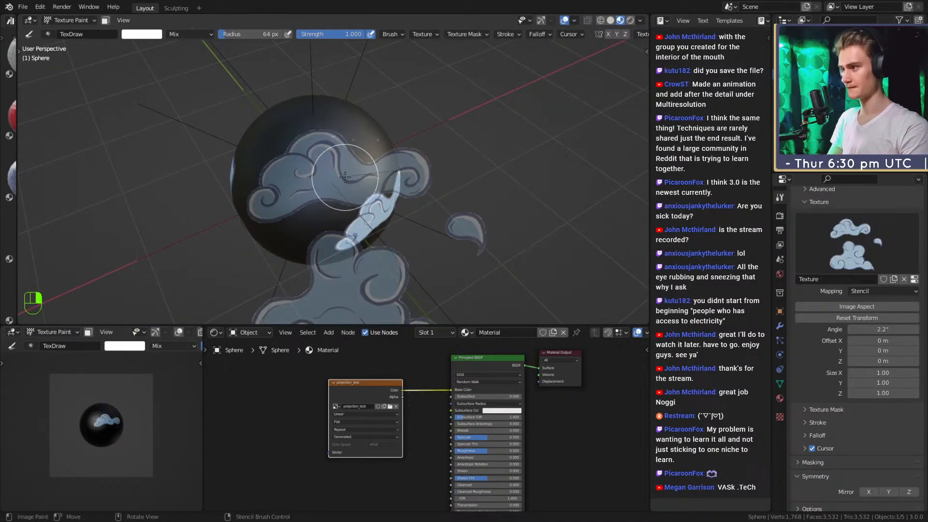
right_click_drag(340, 166, 334, 158)
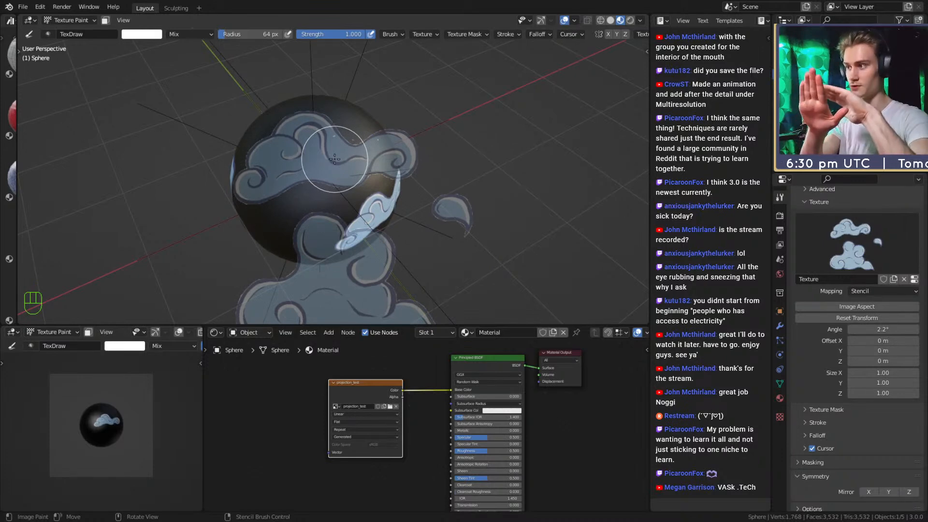
Examine how the projected cloud wraps around the sphere's edges from several angles.
middle_click_drag(329, 139, 341, 196)
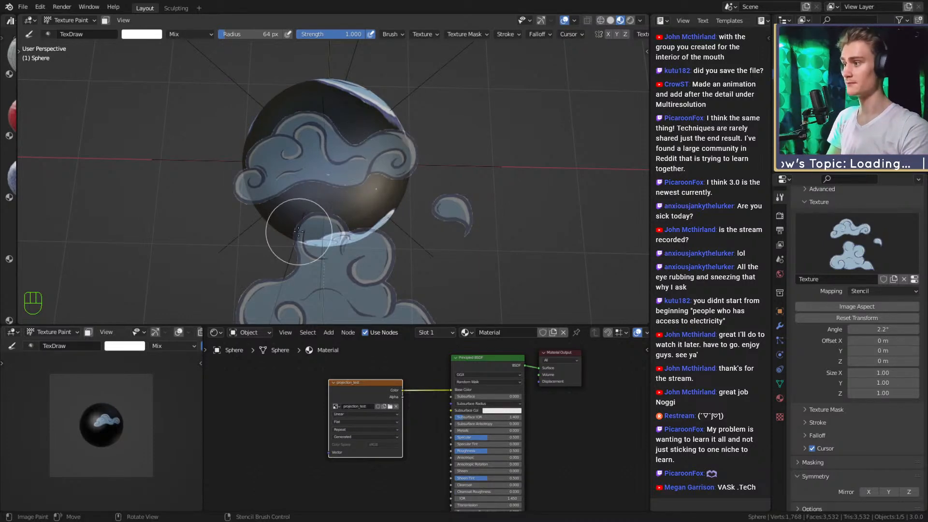
mouse_move(299, 232)
middle_mouse_down()
mouse_move(346, 181)
mouse_move(314, 180)
middle_mouse_up()
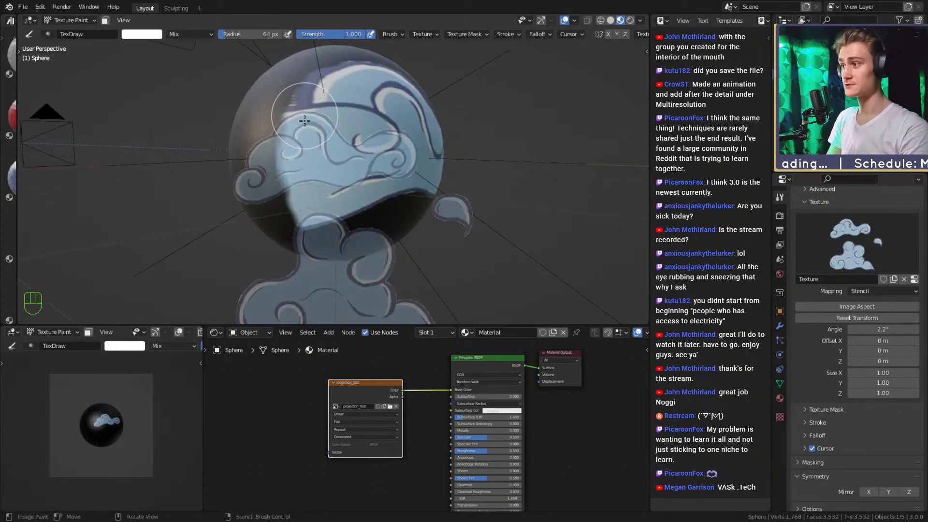
middle_click_drag(305, 122, 259, 118)
mouse_move(387, 161)
middle_mouse_down()
mouse_move(302, 153)
mouse_move(435, 170)
middle_mouse_up()
scroll(310, 154, "down", 5)
scroll(435, 169, "up", 5)
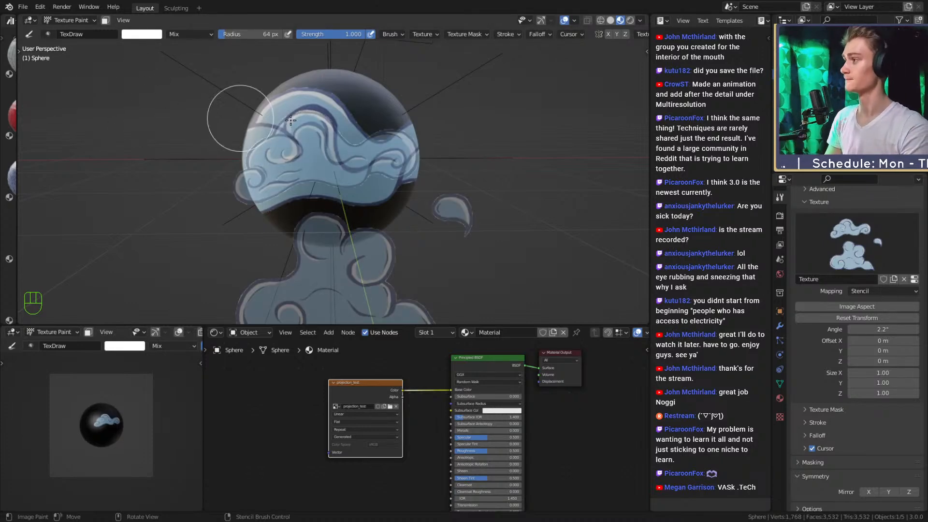
Unlink the tattoo texture from the Draw brush.
scroll(805, 367, "up", 6)
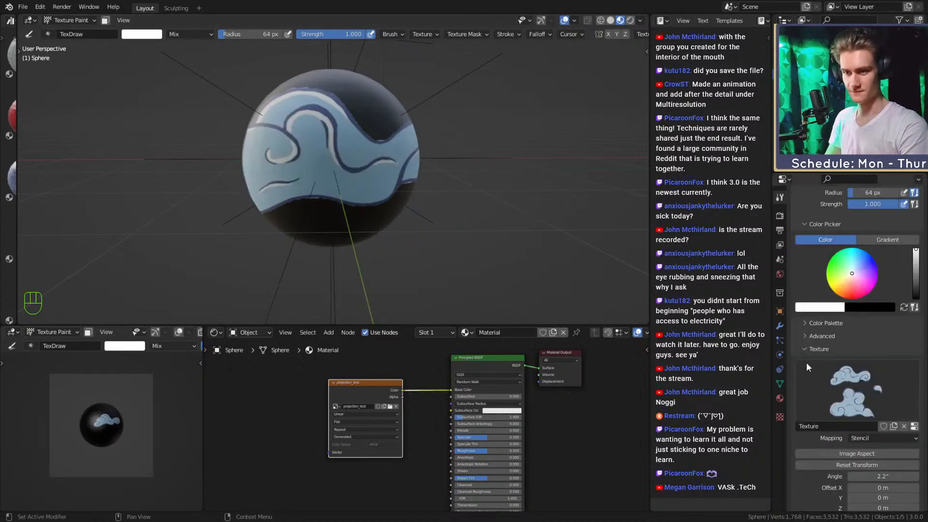
left_click(903, 426)
mouse_move(290, 121)
middle_mouse_down()
mouse_move(277, 184)
mouse_move(325, 176)
middle_mouse_up()
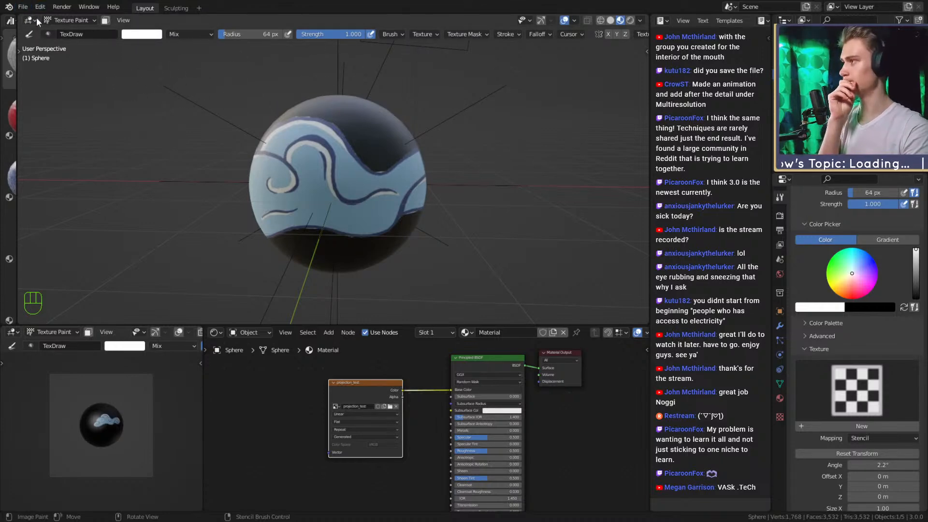
left_click(23, 7)
mouse_move(51, 37)
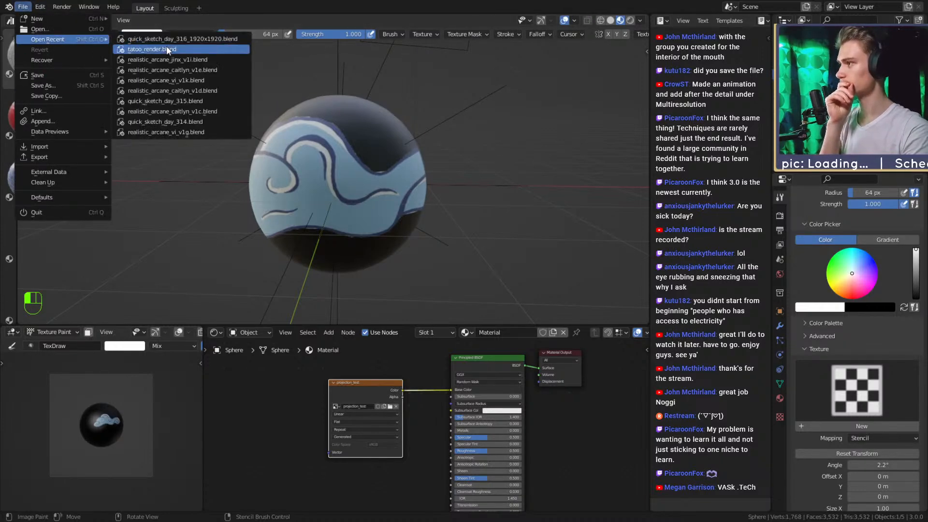
left_click(173, 58)
left_click(546, 287)
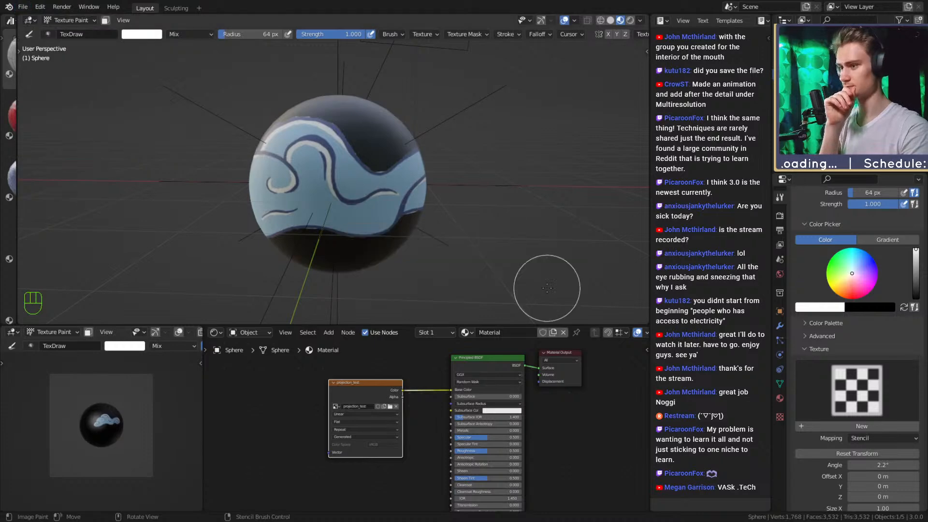
Open one of the recent realistic_arcane character files.
left_click(23, 7)
mouse_move(65, 39)
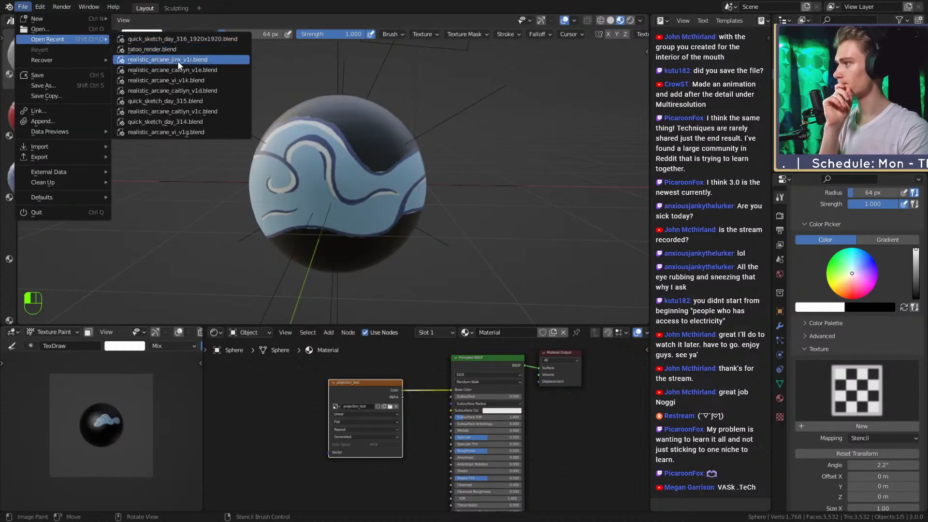
left_click(181, 69)
left_click(475, 285)
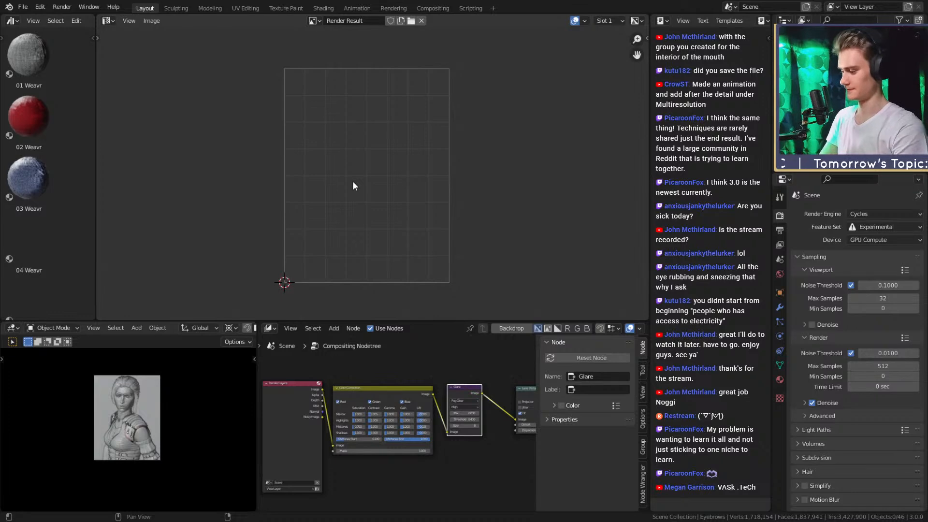
Leave the render result for the 3D viewport and hide the screenshot reference image beside the characters.
key("Escape")
middle_click_drag(361, 167, 392, 155)
left_click(409, 194)
key("h")
scroll(393, 155, "up", 2)
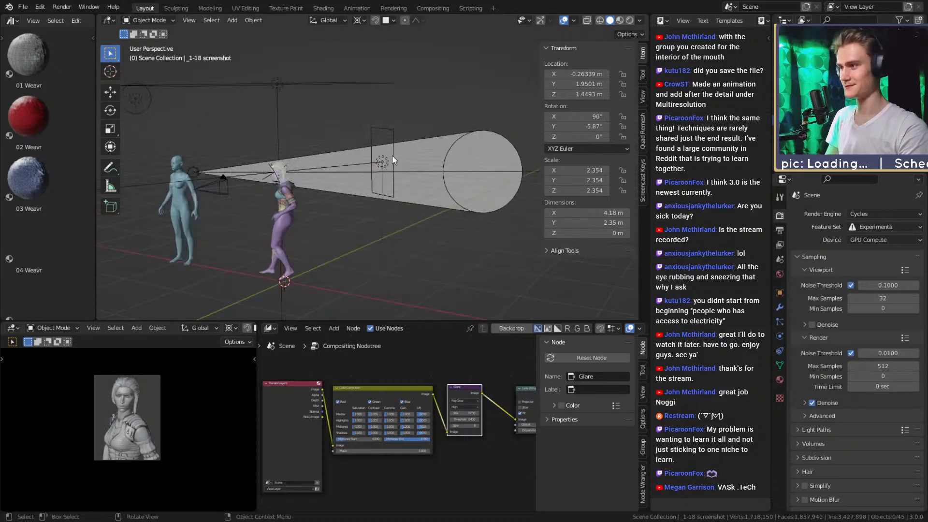
Hide the two area lights behind and above the characters.
left_click(392, 155)
key("h")
left_click(280, 83)
key("h")
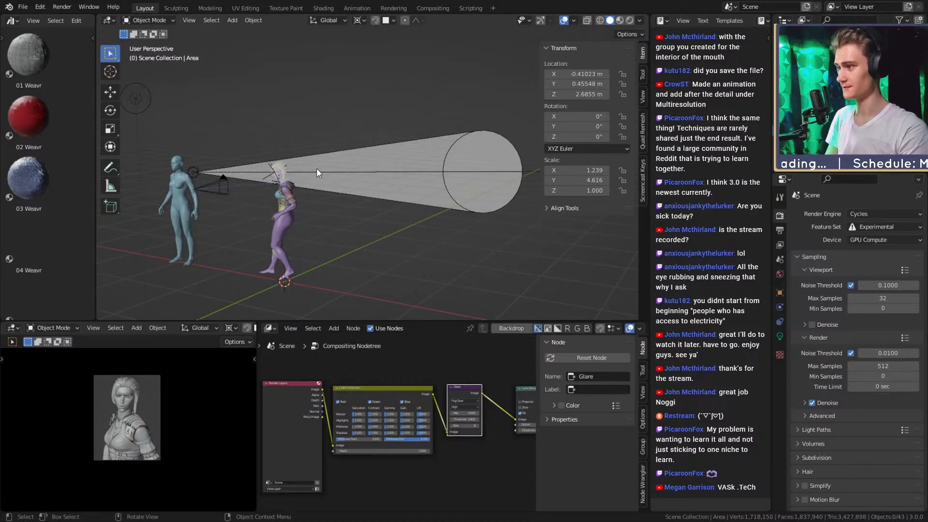
Hide the spot light pointed at the characters.
left_click(317, 171)
key("h")
Set the clothed character's metarig armature to Rest Position.
middle_click_drag(289, 198, 437, 160)
scroll(377, 182, "up", 3)
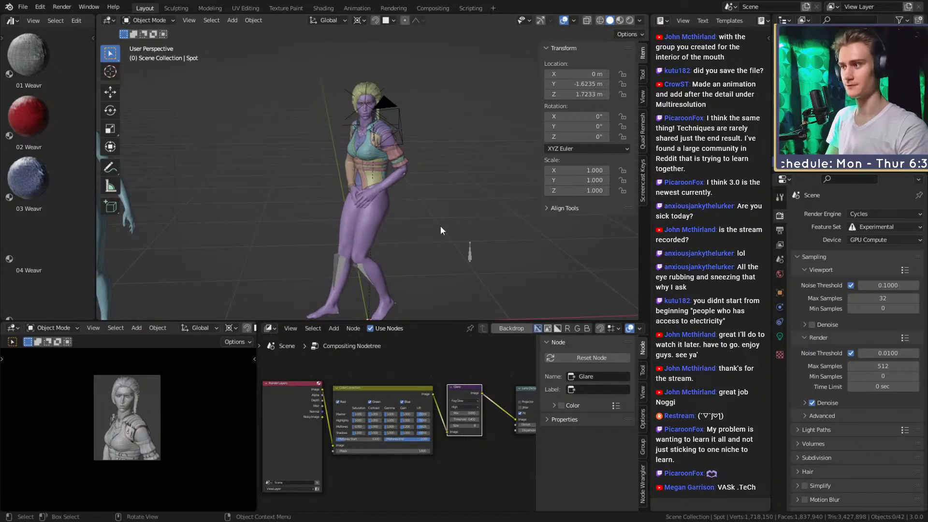
left_click(463, 251)
left_click(779, 336)
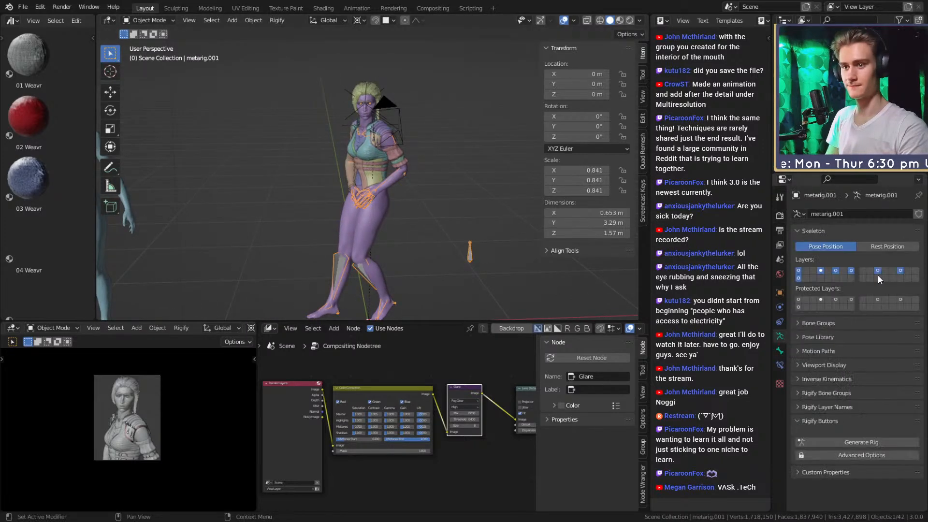
left_click(888, 246)
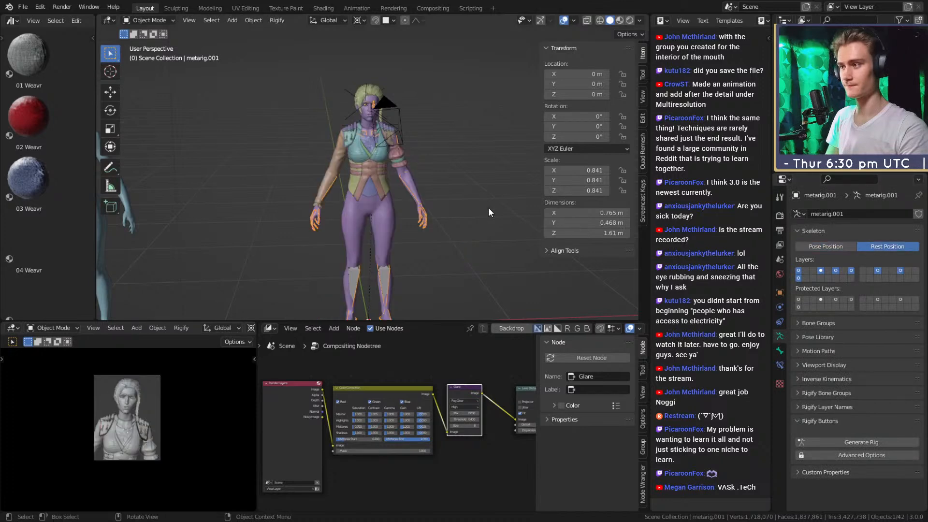
Hide the hood piece draped over the clothed character's shoulders.
middle_click_drag(483, 207, 395, 126)
left_click(387, 128)
left_click(311, 96)
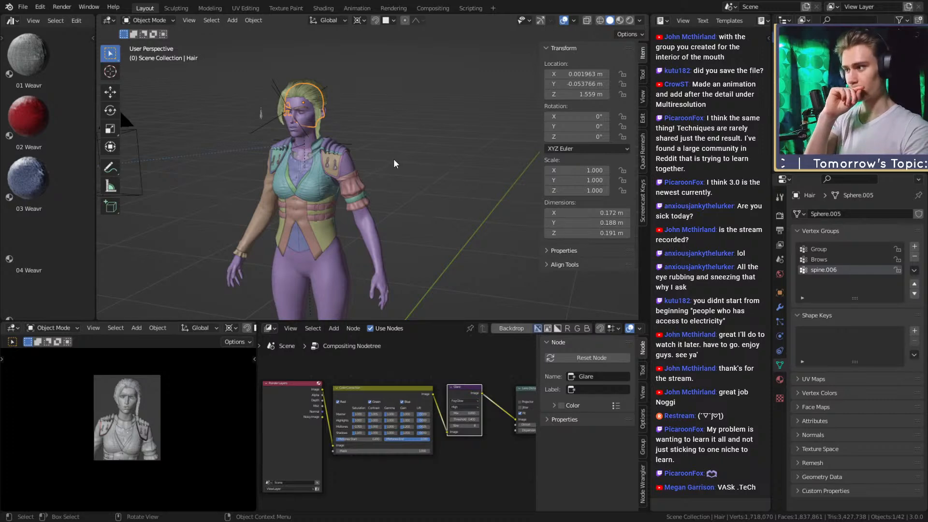
mouse_move(341, 166)
middle_mouse_down()
mouse_move(509, 189)
mouse_move(316, 172)
mouse_move(355, 163)
middle_mouse_up()
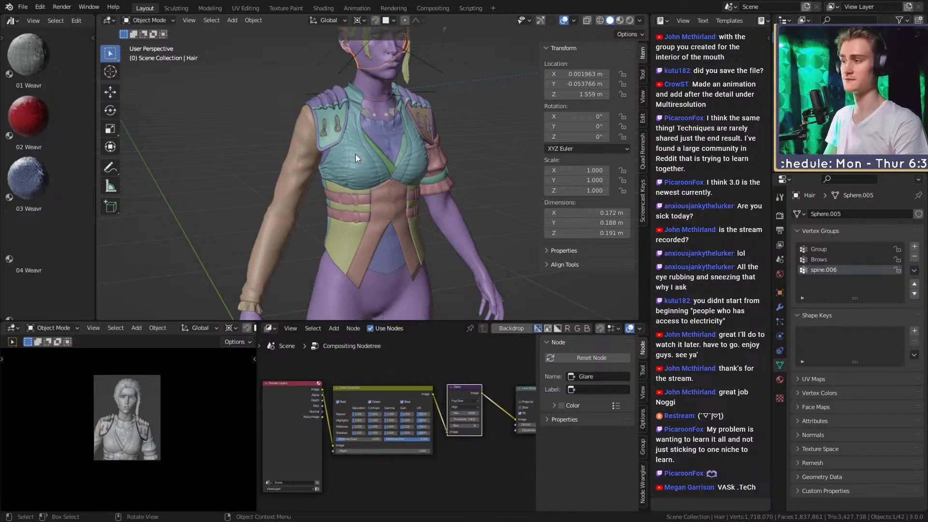
left_click(337, 91)
middle_click_drag(338, 92, 409, 151, "shift")
scroll(402, 187, "up", 5)
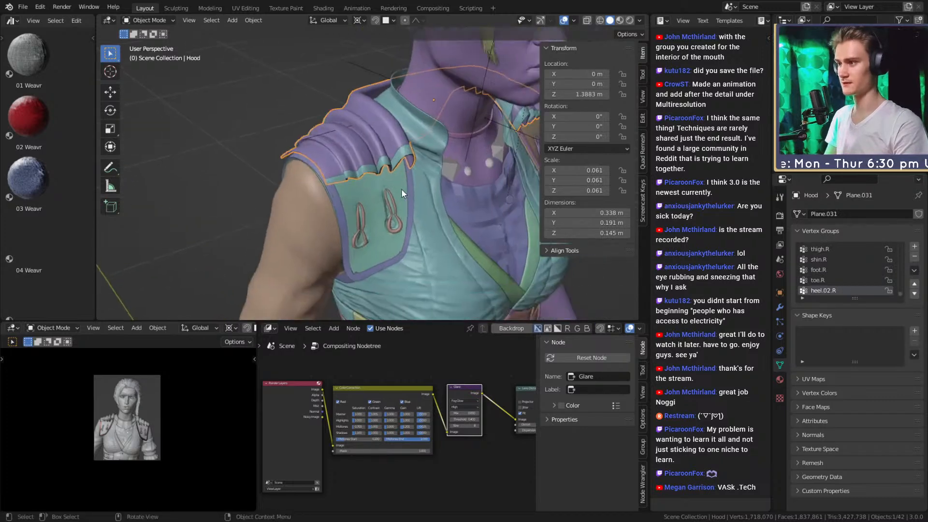
middle_click_drag(402, 189, 331, 122, "shift")
key("h")
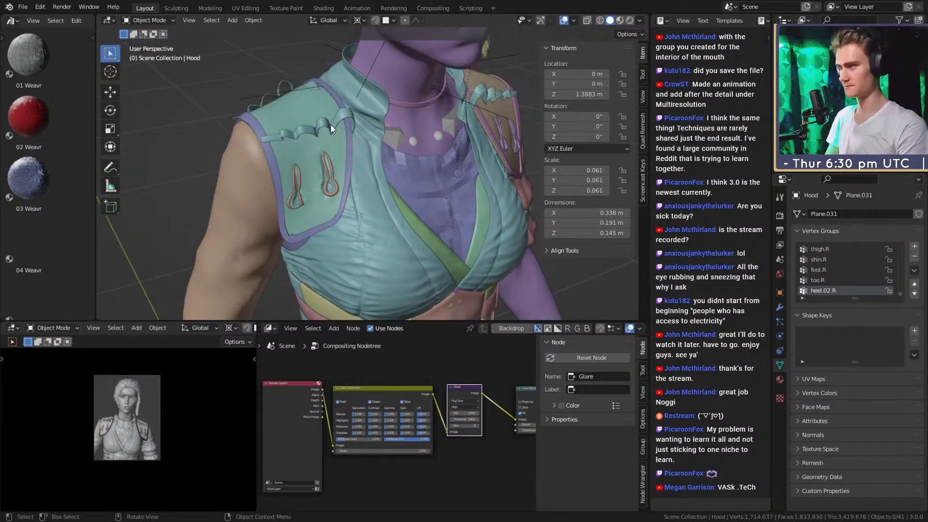
Hide the character's right shoulder pad along with its ruffled trim, brim and button loops.
left_click(324, 127)
key("h")
left_click(320, 139)
key("h")
left_click(273, 160)
key("h")
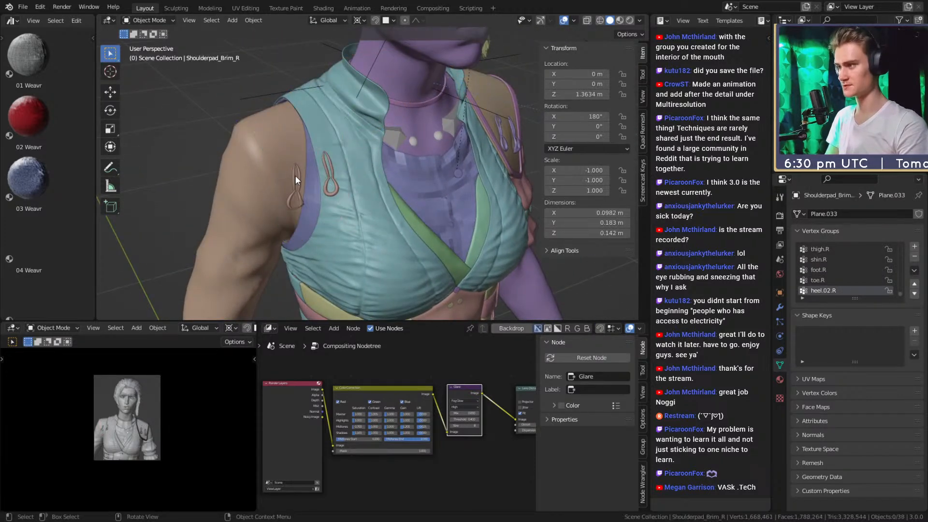
left_click(296, 188)
key("h")
Hide the sleeve on the character's right arm and its fabric cuff at the wrist.
middle_click_drag(322, 207, 364, 153, "shift")
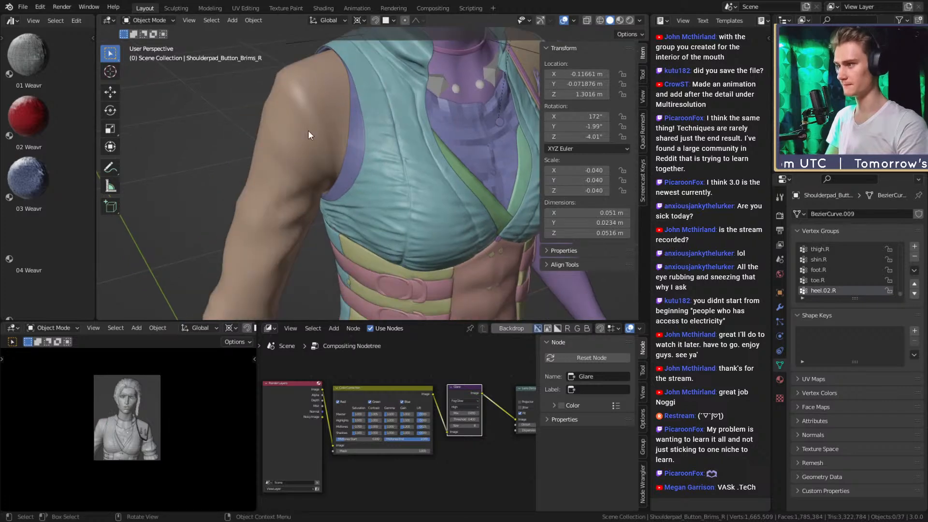
left_click(313, 138)
key("h")
scroll(319, 149, "down", 6)
middle_click_drag(340, 191, 299, 186)
middle_click_drag(300, 186, 369, 159, "shift")
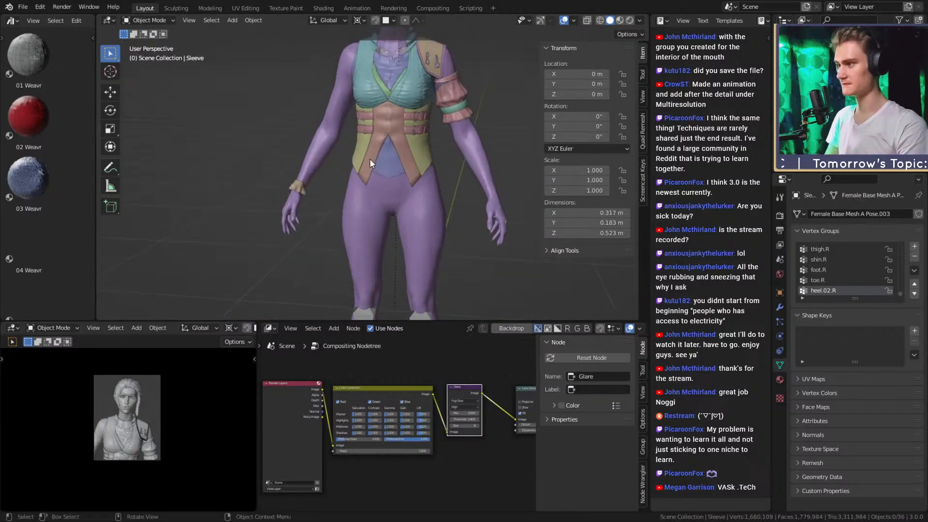
scroll(370, 159, "up", 2)
left_click(254, 199)
key("h")
Examine the character's uncovered right arm, shoulder and torso from several angles.
scroll(359, 203, "down", 5)
middle_click_drag(358, 203, 338, 183)
scroll(370, 199, "up", 4)
scroll(338, 183, "down", 1)
middle_click_drag(284, 130, 359, 123)
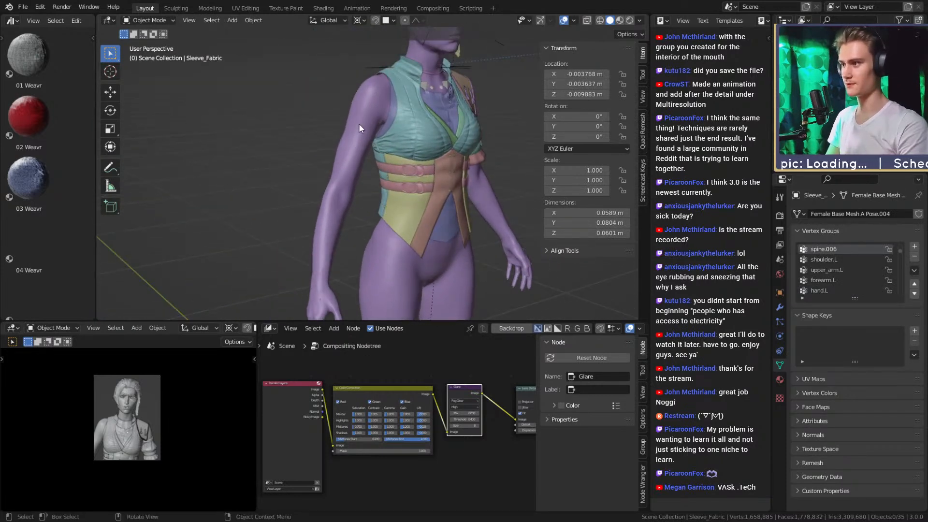
middle_click_drag(372, 91, 364, 126)
middle_click_drag(379, 216, 345, 180)
middle_click_drag(356, 179, 367, 165)
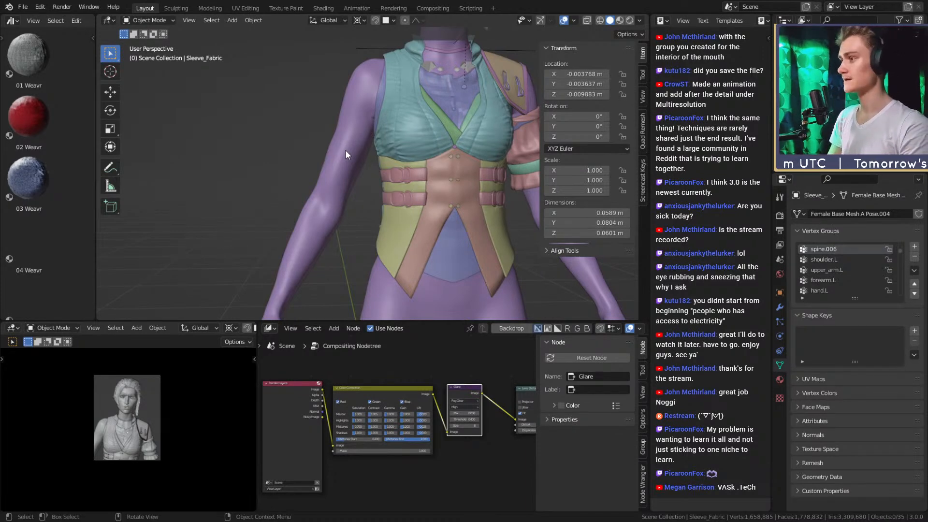
middle_click_drag(345, 150, 403, 177, "ctrl")
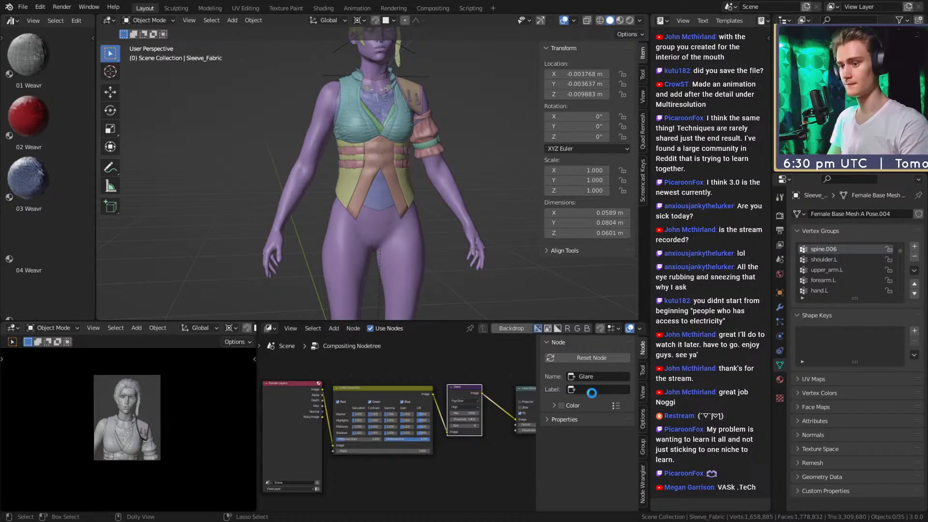
Save the scene as tattoo_workflow.blend.
key("ctrl+s")
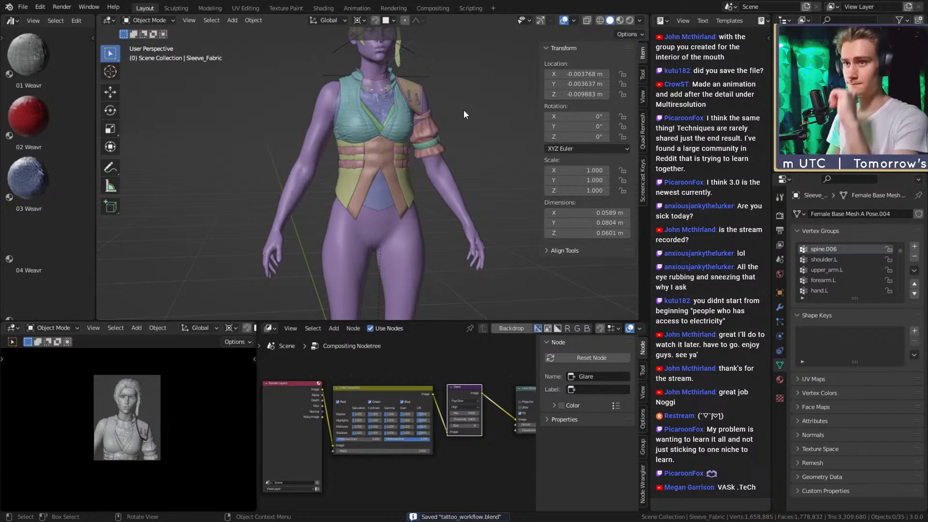
middle_click_drag(373, 160, 346, 198)
scroll(384, 189, "down", 3)
scroll(347, 193, "down", 2)
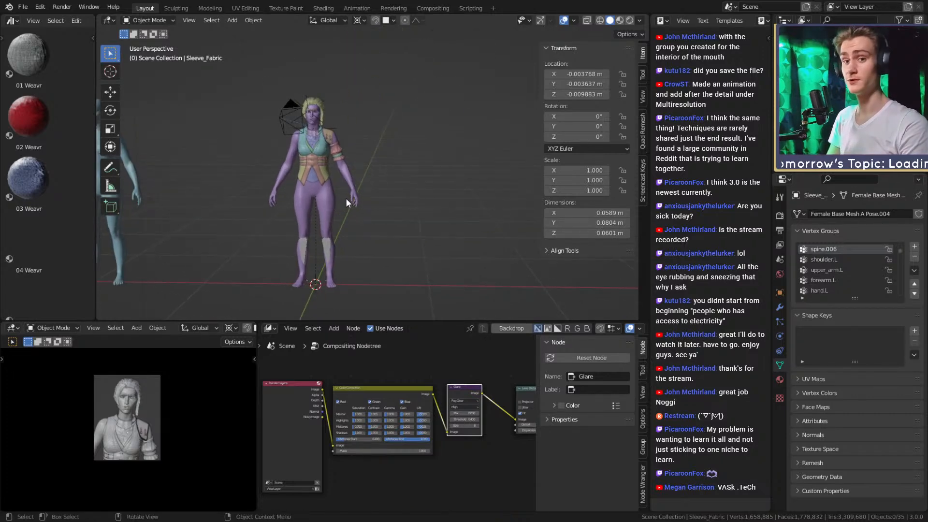
middle_click_drag(398, 222, 333, 199)
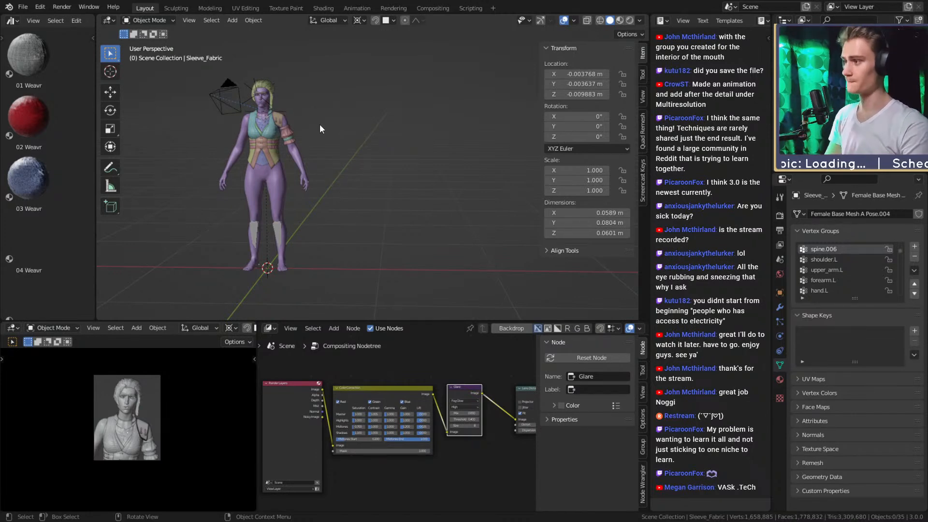
mouse_move(341, 197)
middle_mouse_down()
mouse_move(343, 211)
mouse_move(333, 195)
middle_mouse_up()
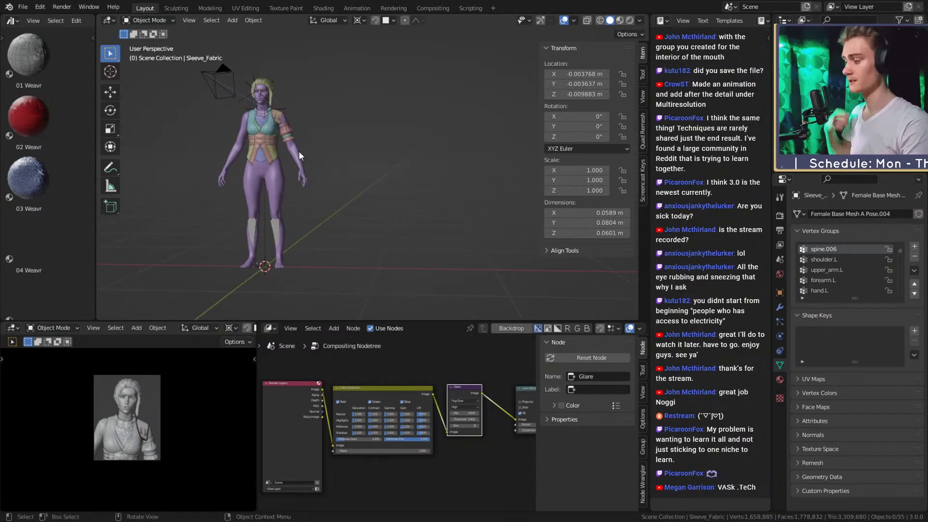
Undo a trial deletion of the leftover right shoulder-pad buttons and hide them instead.
middle_click_drag(299, 151, 416, 155)
scroll(305, 161, "up", 5)
scroll(417, 155, "up", 3)
left_click(389, 84)
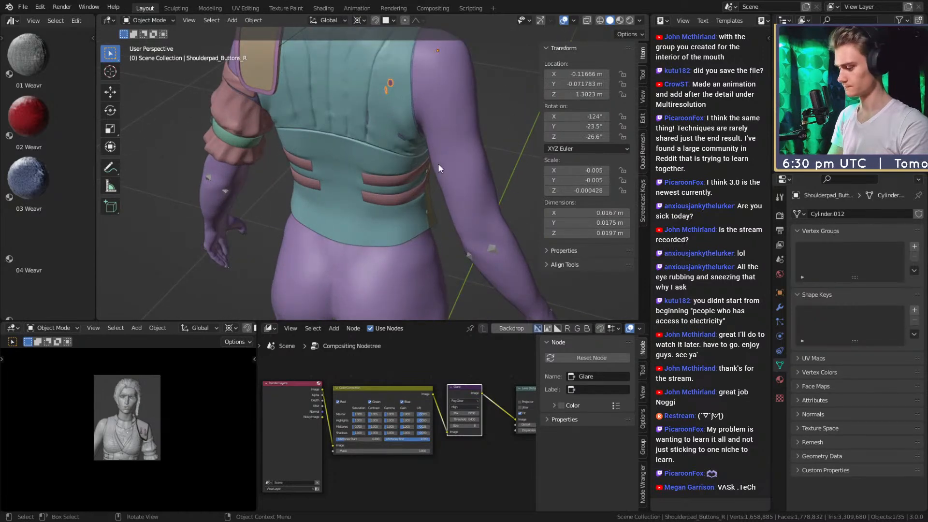
key("Delete")
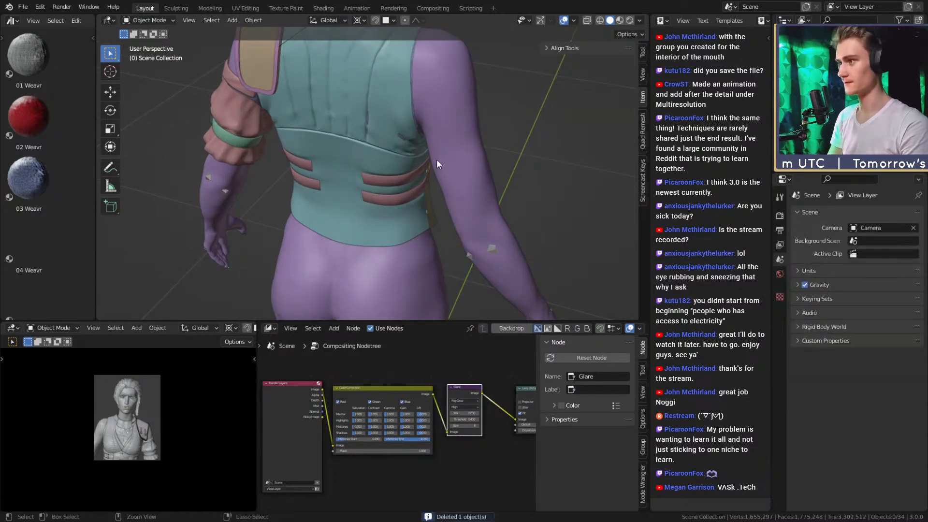
key("ctrl+z")
middle_click_drag(463, 136, 363, 136)
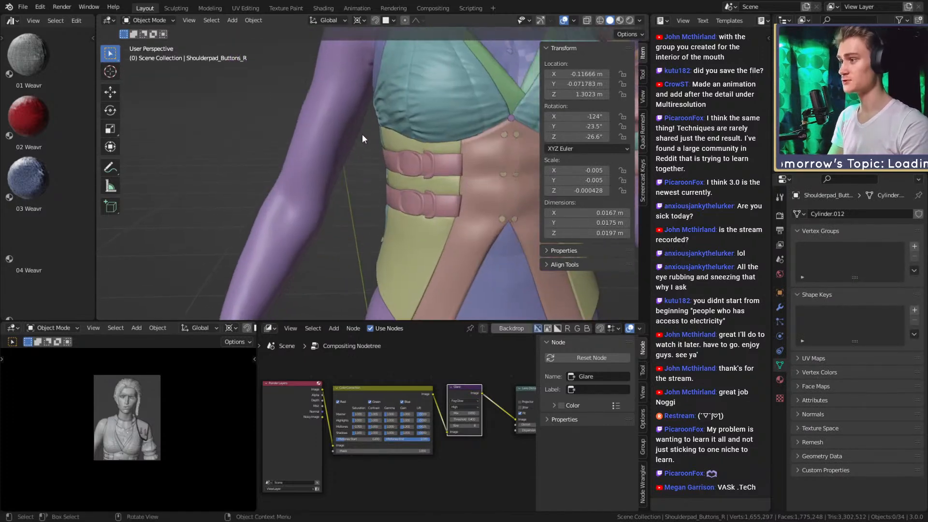
middle_click_drag(330, 210, 340, 150, "shift")
scroll(344, 157, "down", 4)
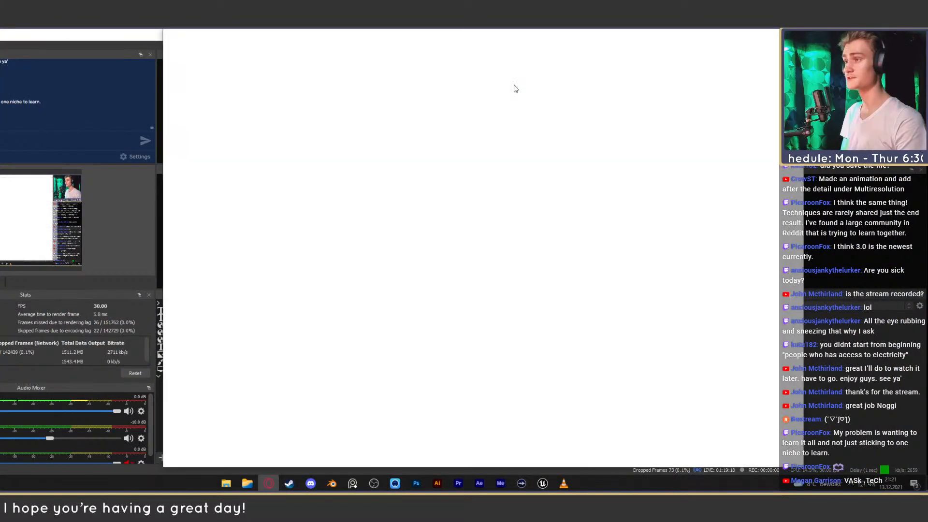
Switch to the web browser, close the Notion tab and open the bookmarked Pinterest site.
left_click(288, 39)
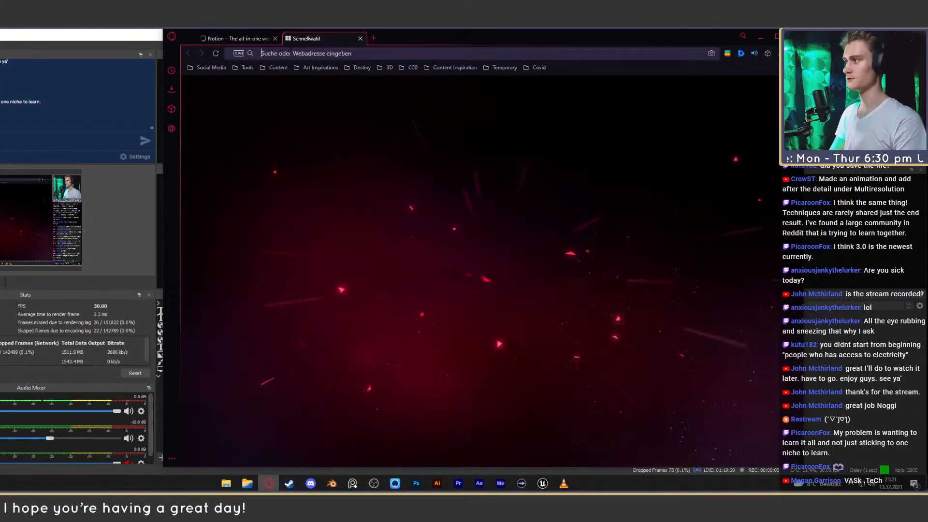
left_click(275, 39)
left_click(208, 67)
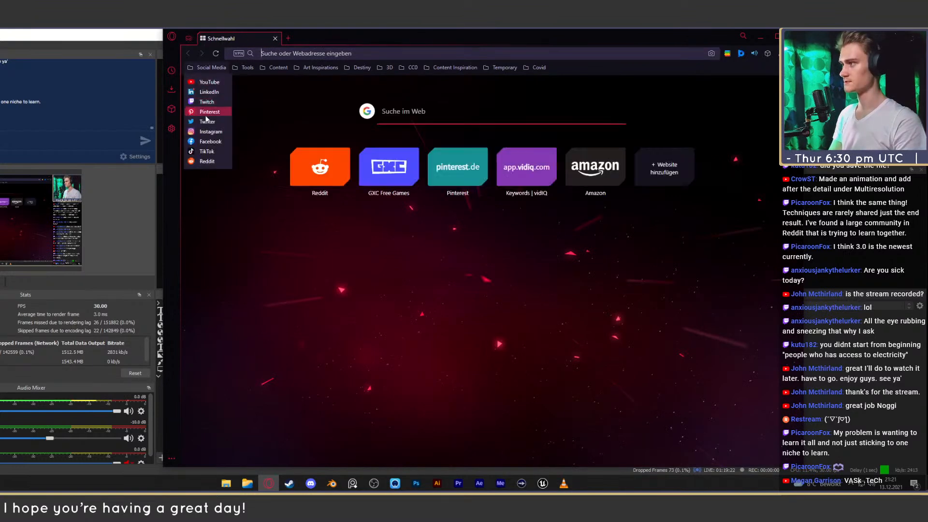
left_click(208, 100)
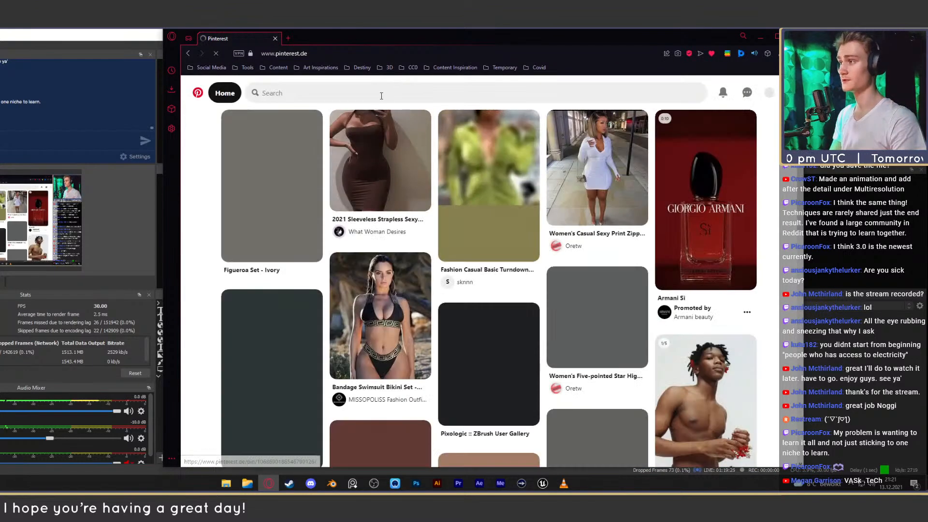
Search Pinterest for "snake tattoos" and browse the results for a suitable design.
left_click(381, 95)
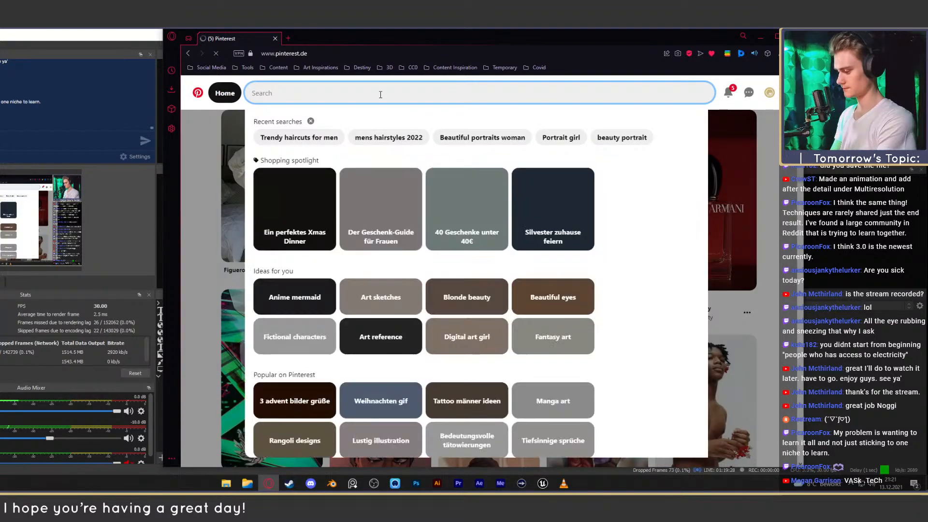
type("snake")
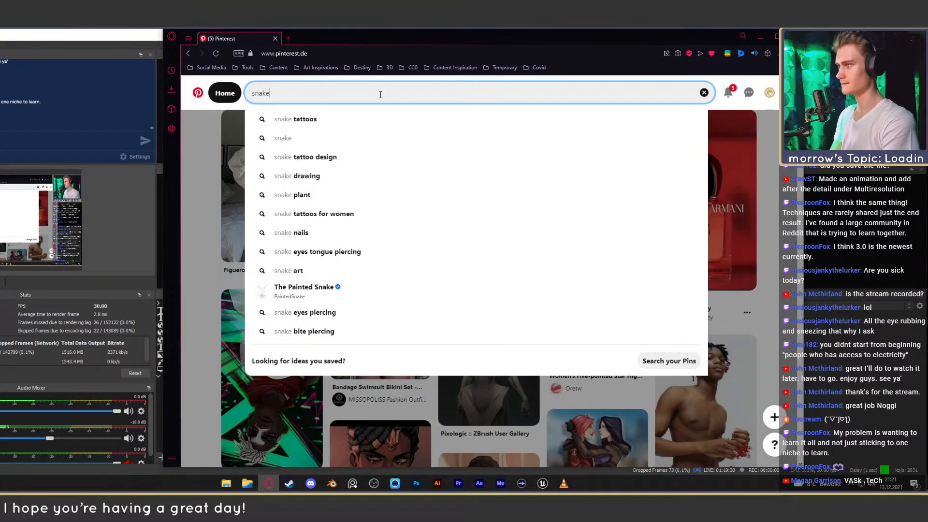
key("Down")
key("Return")
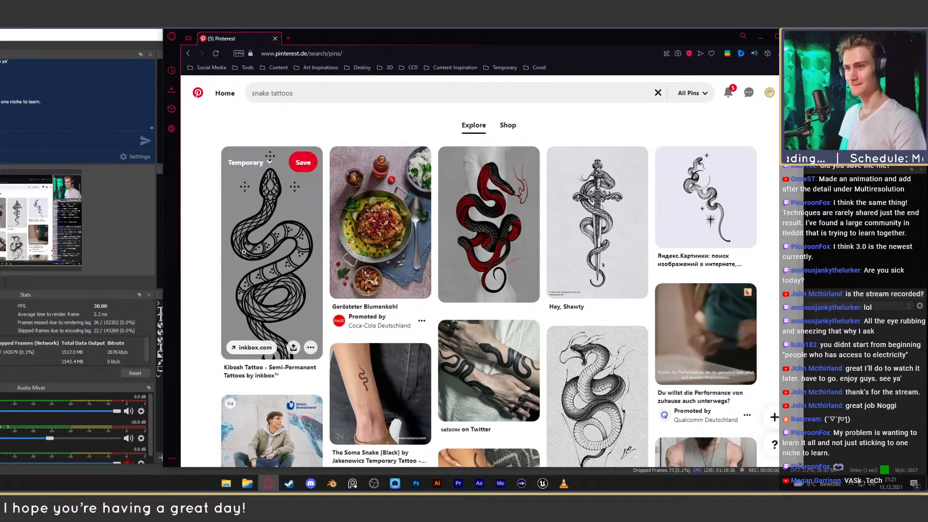
scroll(768, 209, "down", 3)
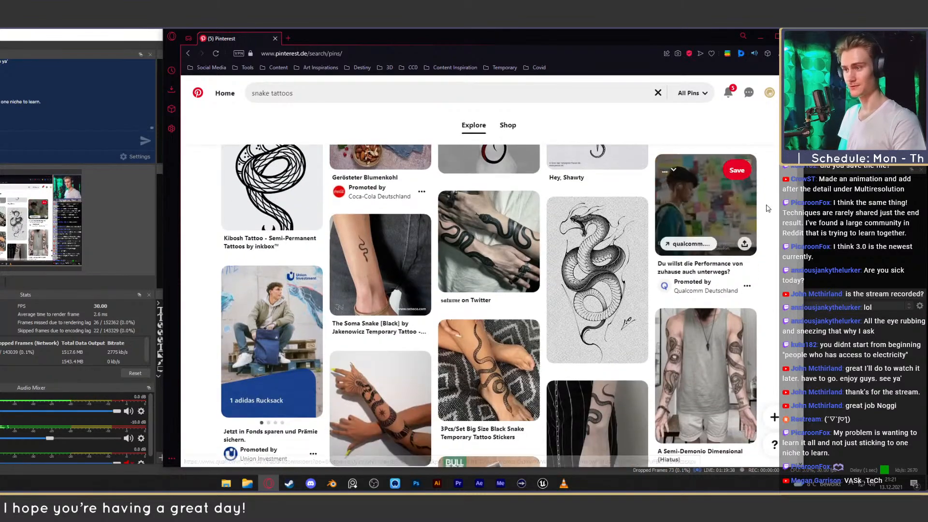
scroll(764, 283, "down", 4)
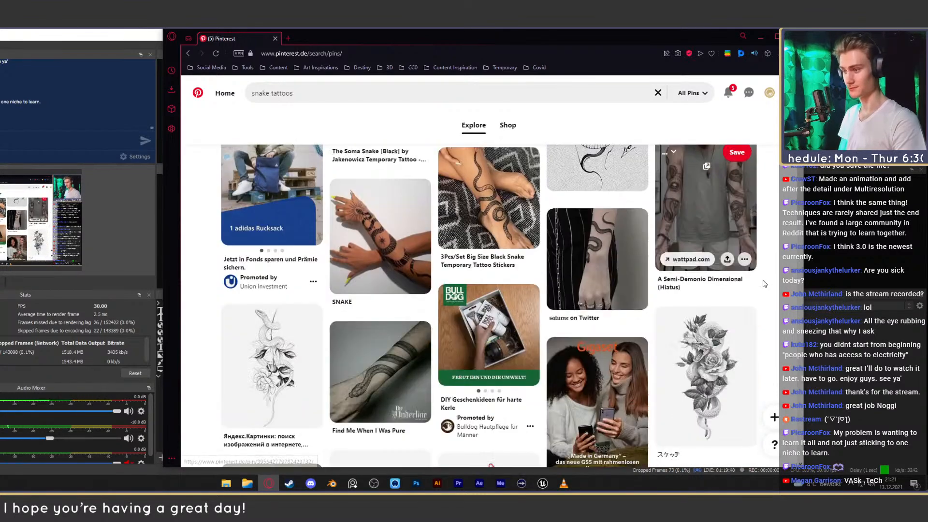
scroll(275, 271, "up", 7)
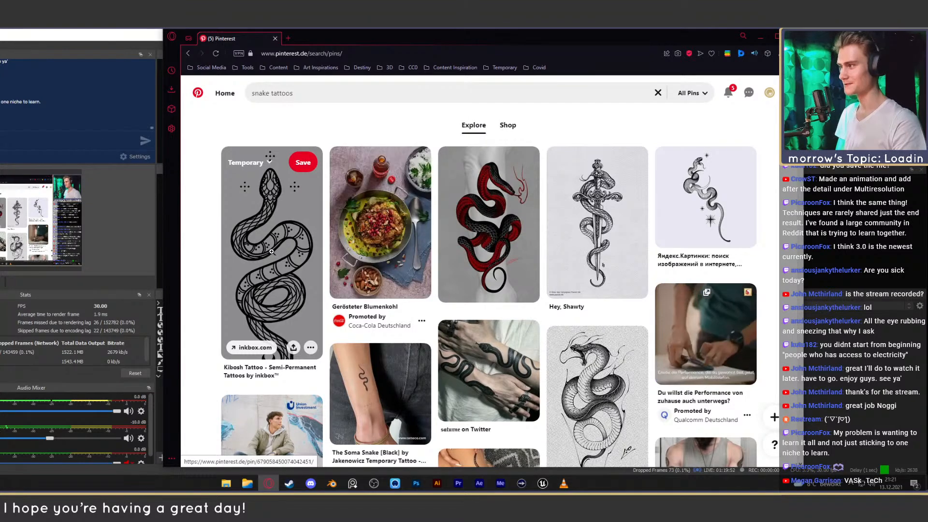
Open the Kibosh Tattoo snake pin and display its image on its own in a new tab.
left_click(272, 251)
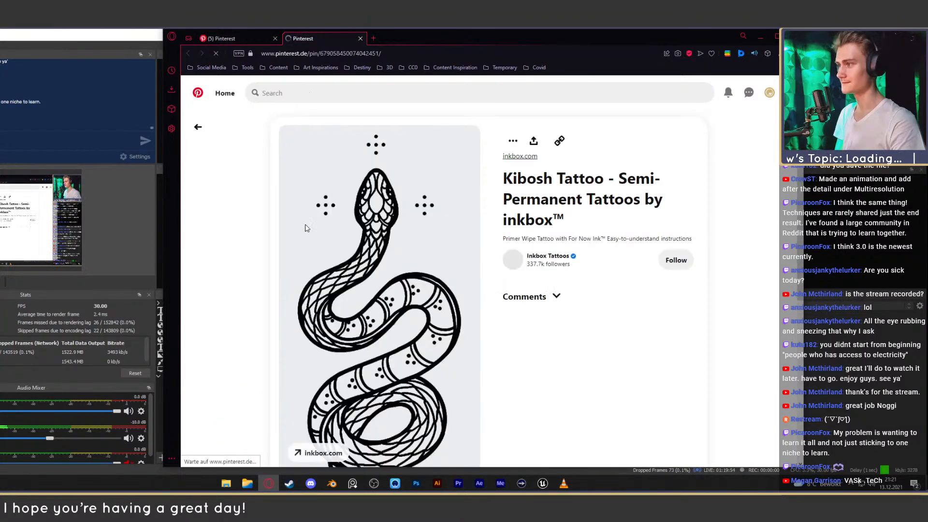
right_click(390, 287)
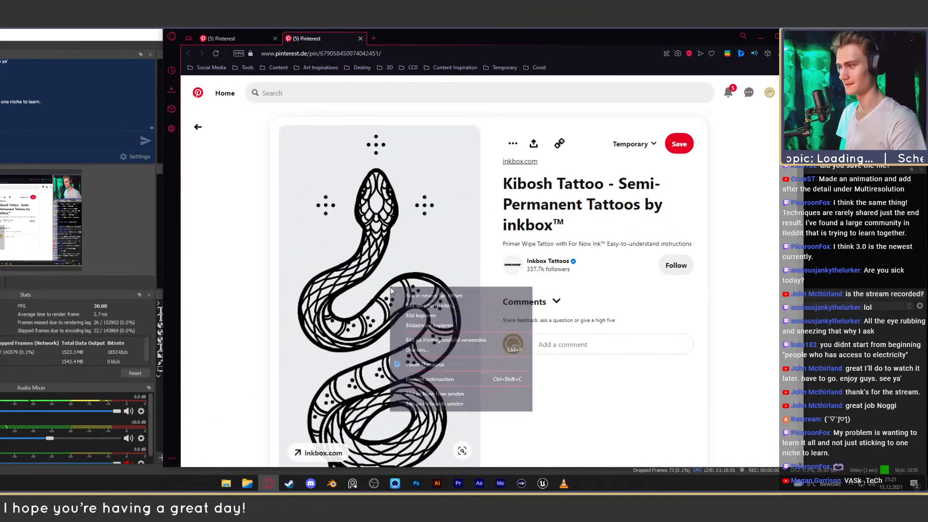
left_click(424, 296)
left_click(406, 38)
Start saving the snake image to disk and navigate to the _projekte > 2021_12 > tattoo_workflow folder.
right_click(496, 264)
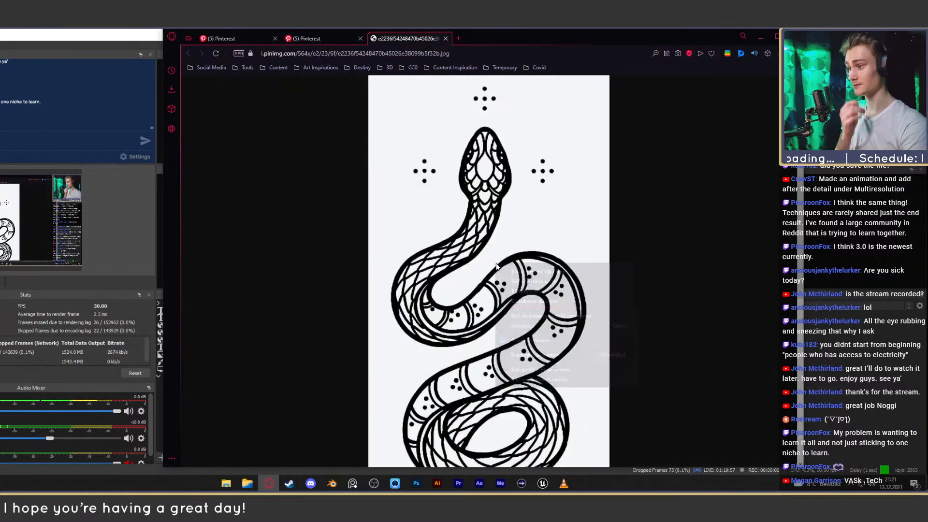
left_click(528, 282)
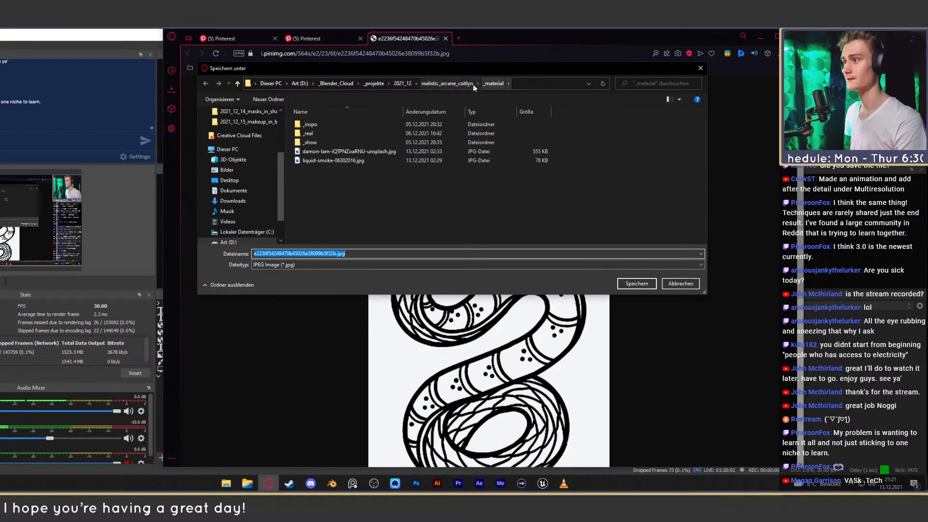
left_click(402, 83)
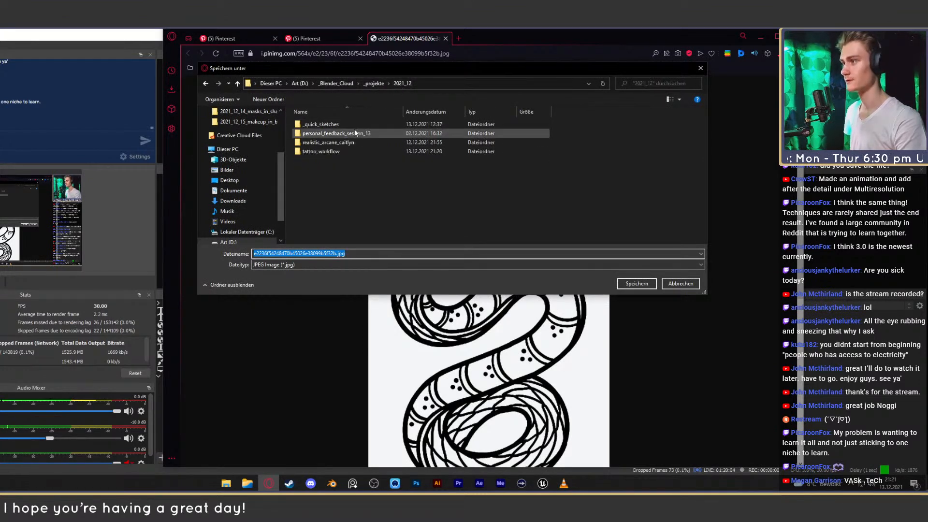
left_click(374, 83)
double_click(317, 219)
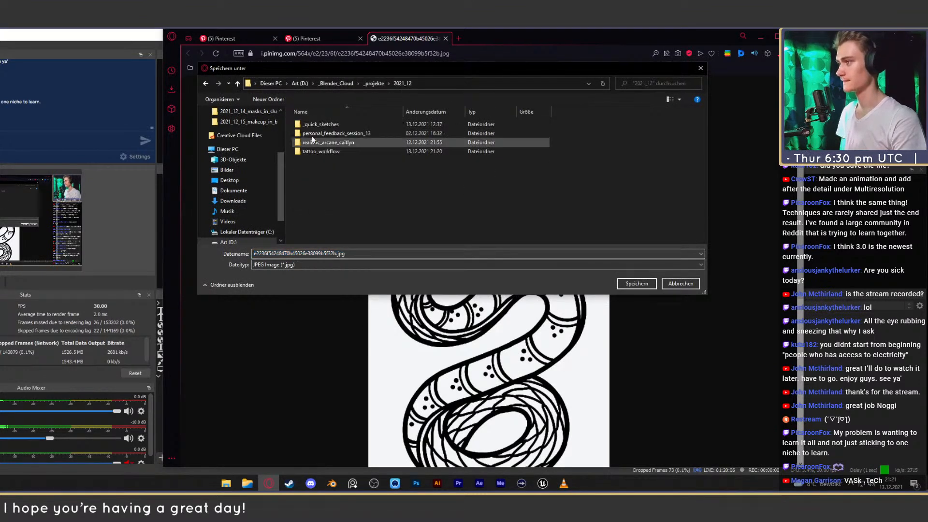
double_click(328, 152)
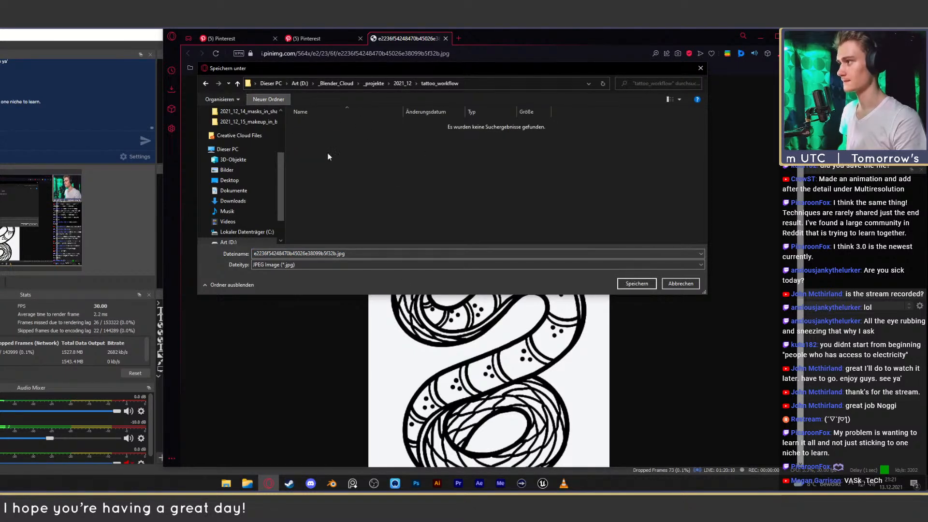
Create a folder named _material inside tattoo_workflow and save the snake JPG in it.
left_click(268, 99)
type("_materiasl")
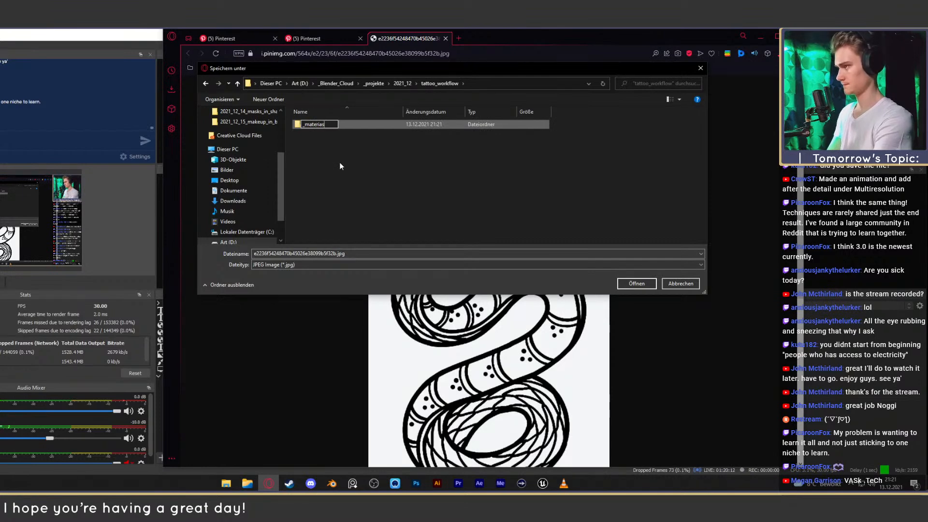
key("BackSpace")
key("BackSpace")
type("l")
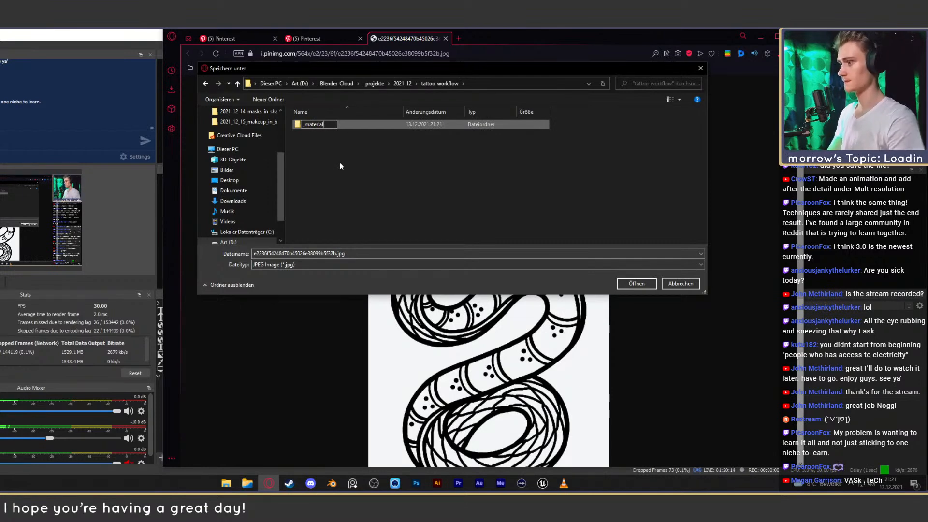
key("Return")
double_click(319, 124)
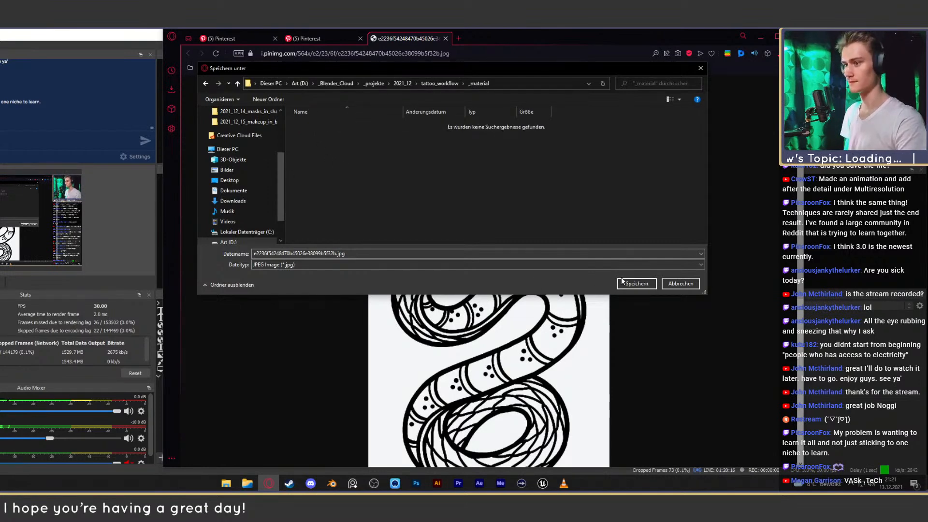
left_click(637, 283)
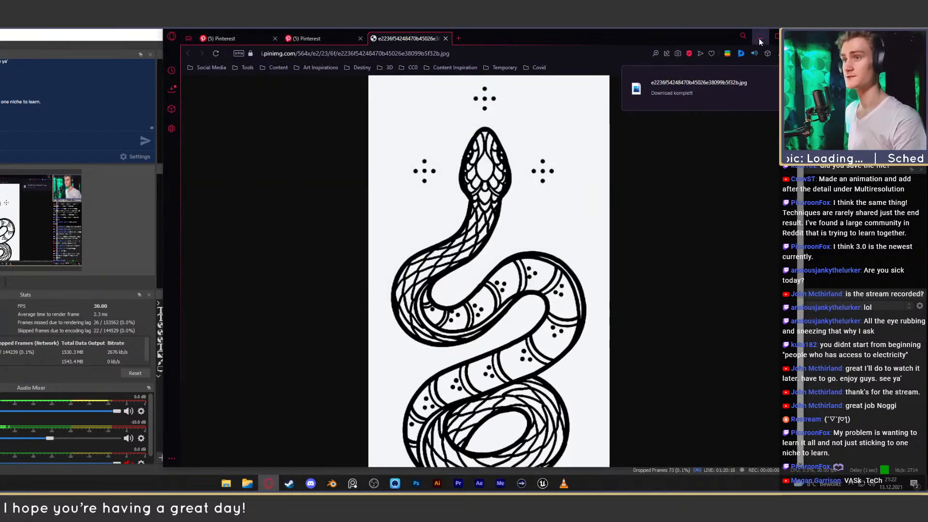
Bring up Photoshop and minimise the web browser.
left_click(760, 37)
mouse_move(564, 484)
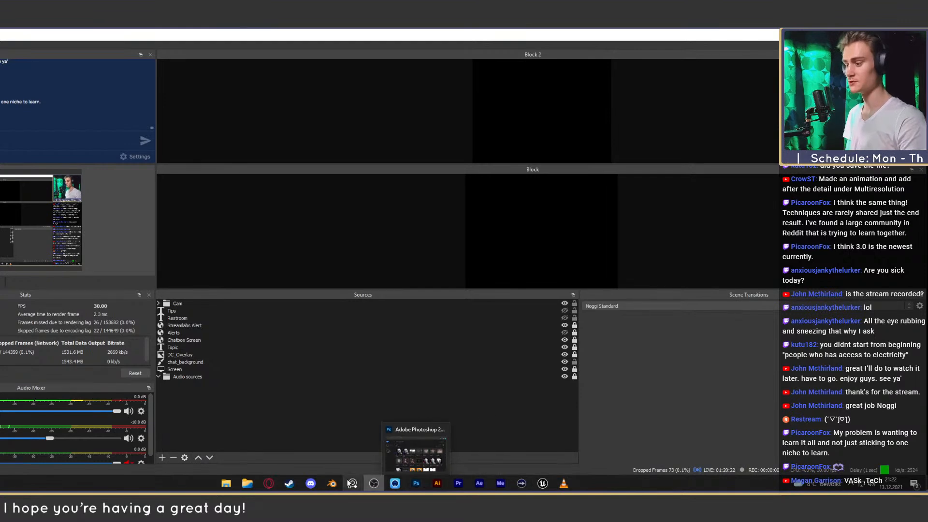
mouse_move(334, 482)
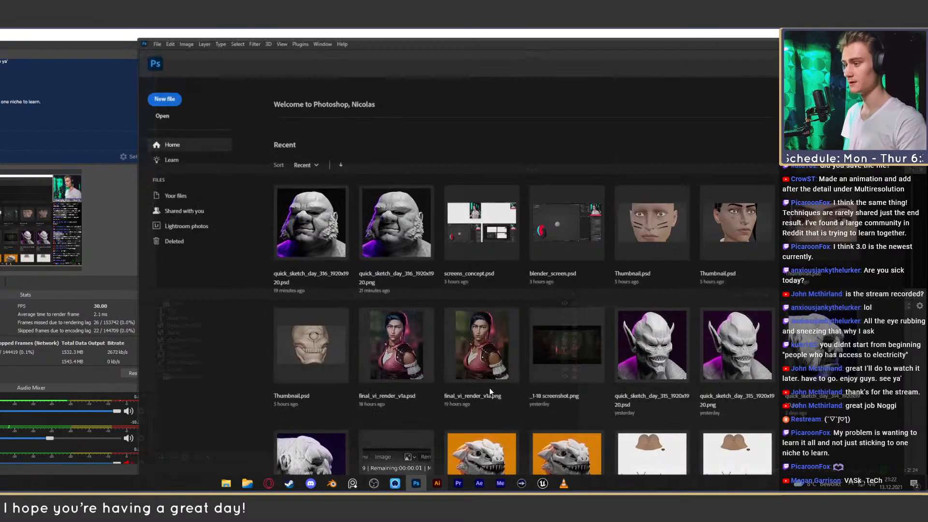
left_click(416, 483)
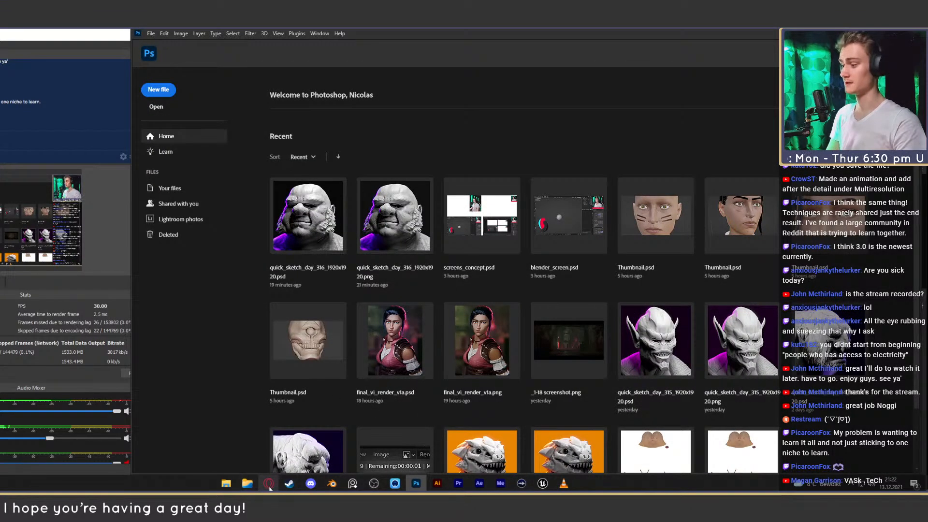
mouse_move(269, 486)
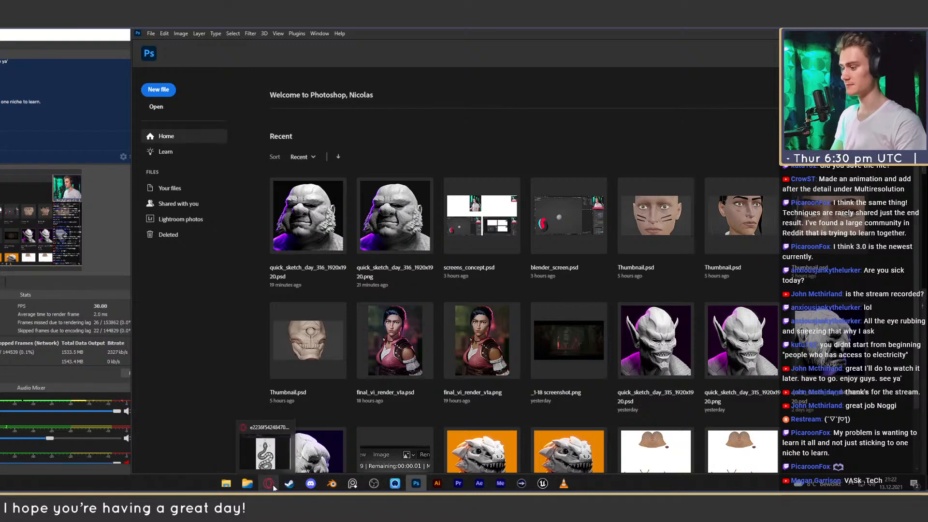
left_click(269, 485)
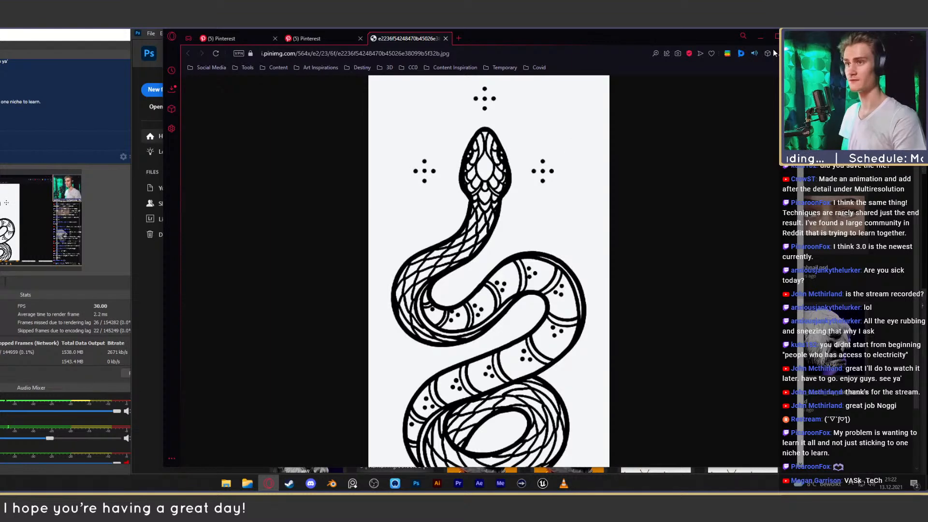
left_click(760, 38)
Browse in the file manager to 2021_12 > tattoo_workflow > _material and open the saved snake image in Photoshop.
left_click(255, 480)
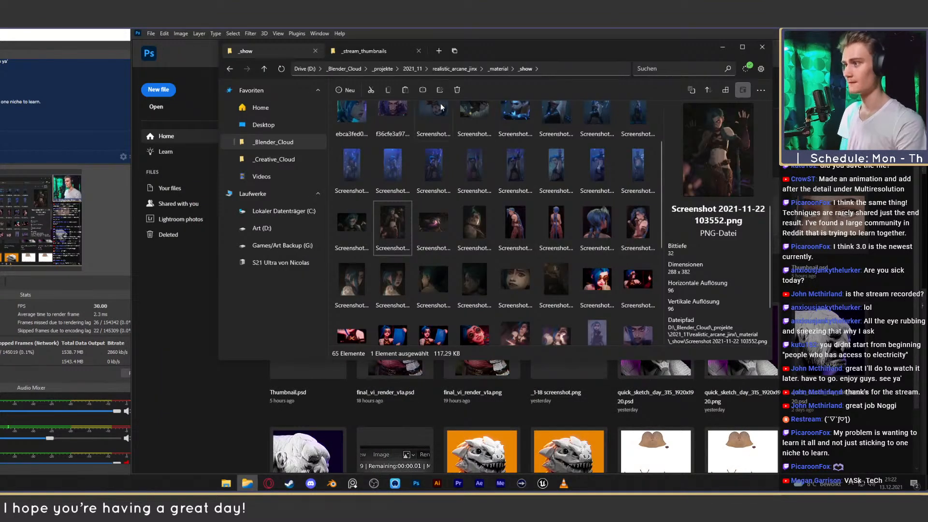
left_click(374, 51)
left_click(303, 54)
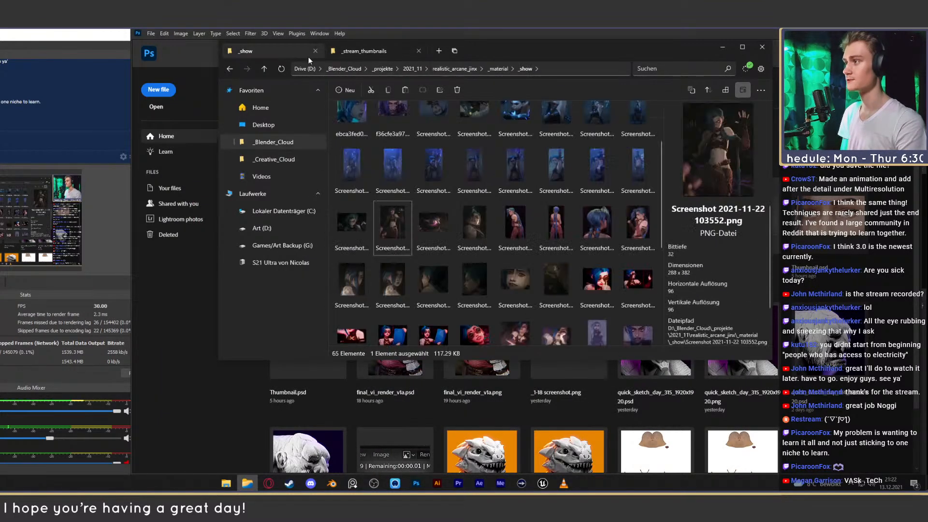
left_click(410, 69)
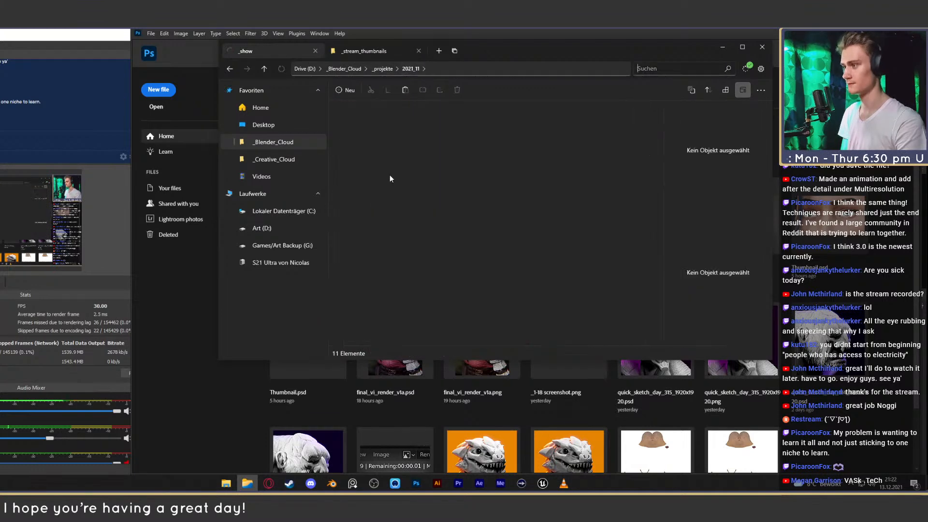
left_click(383, 69)
double_click(372, 285)
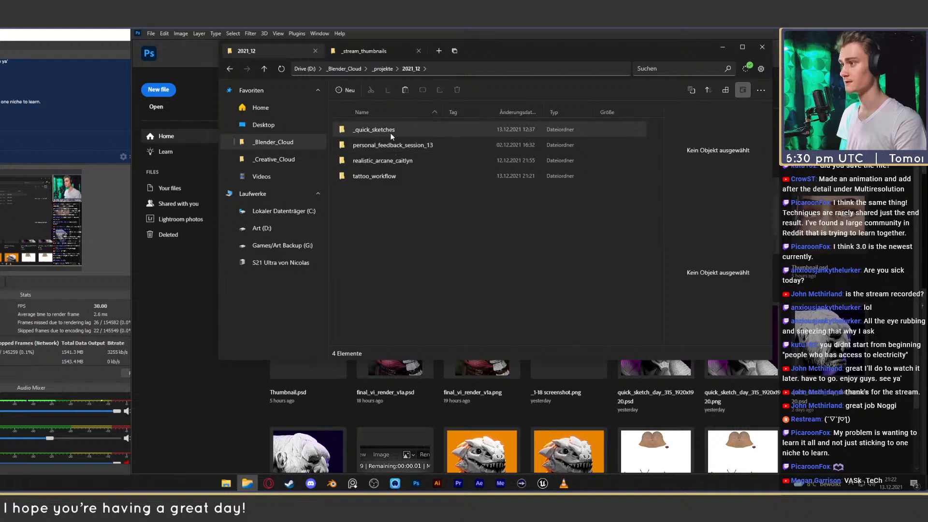
double_click(389, 176)
double_click(371, 130)
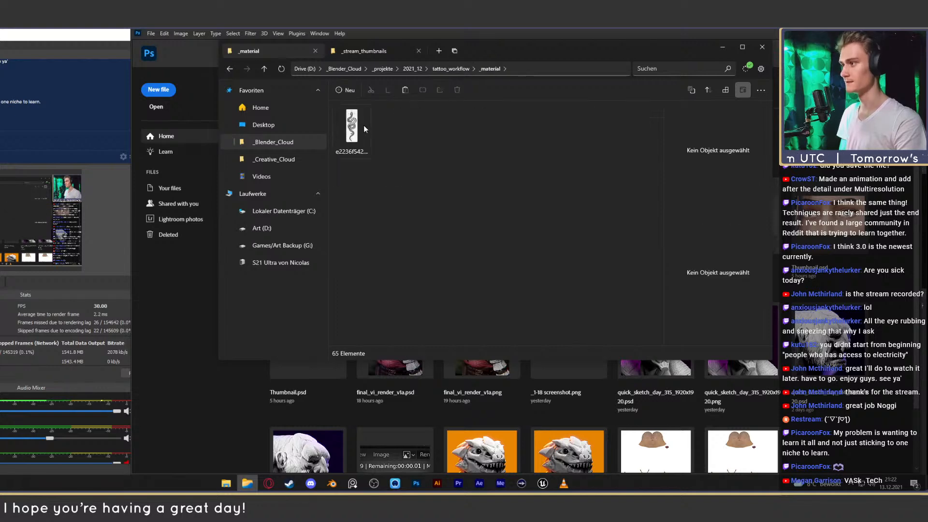
double_click(352, 126)
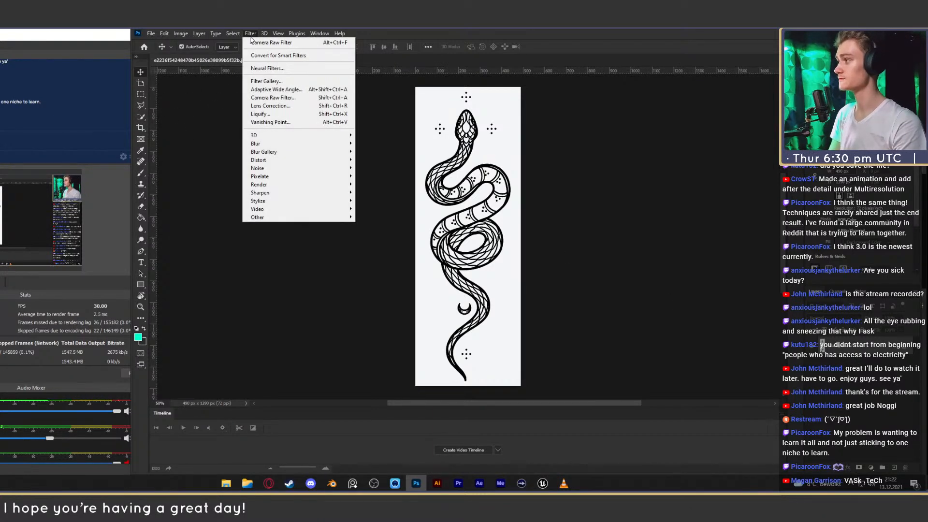
mouse_move(234, 35)
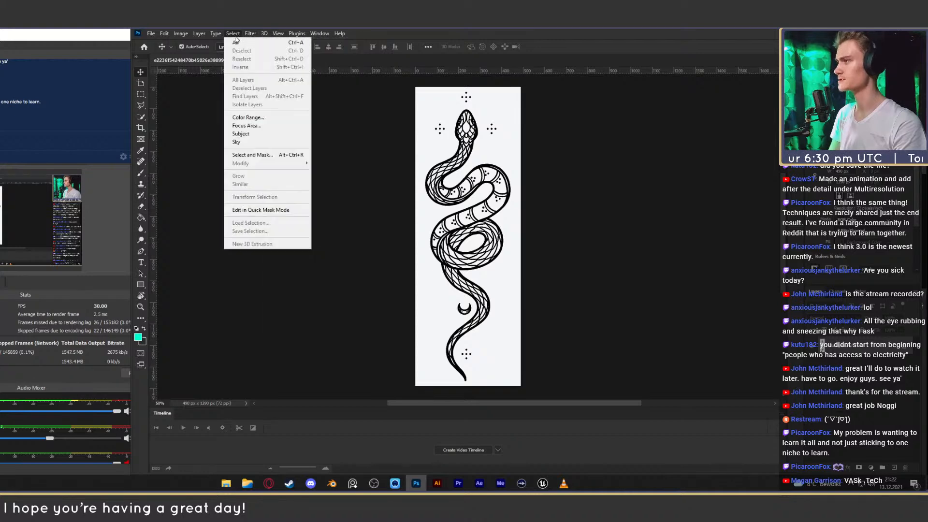
left_click(246, 117)
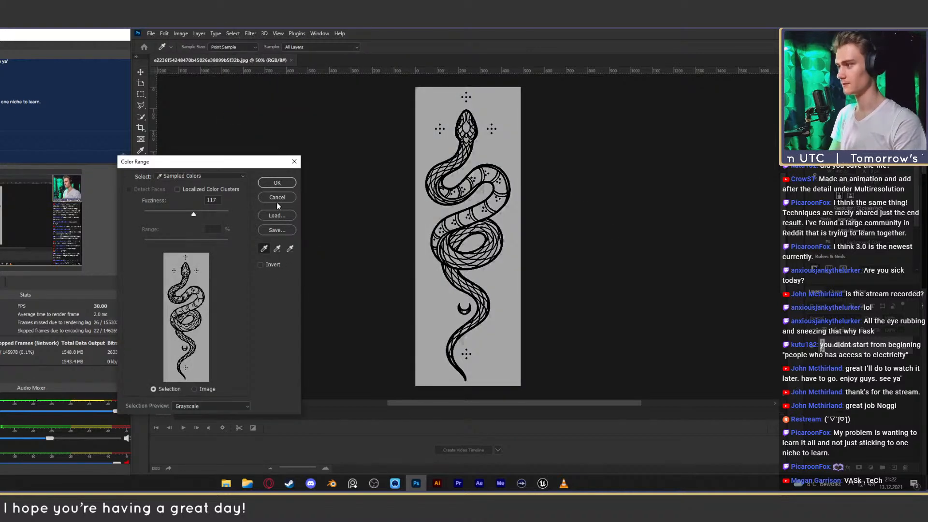
left_click(277, 182)
key("v")
Duplicate the snake's background layer and select its light area by sampling it with Color Range.
key("ctrl+j")
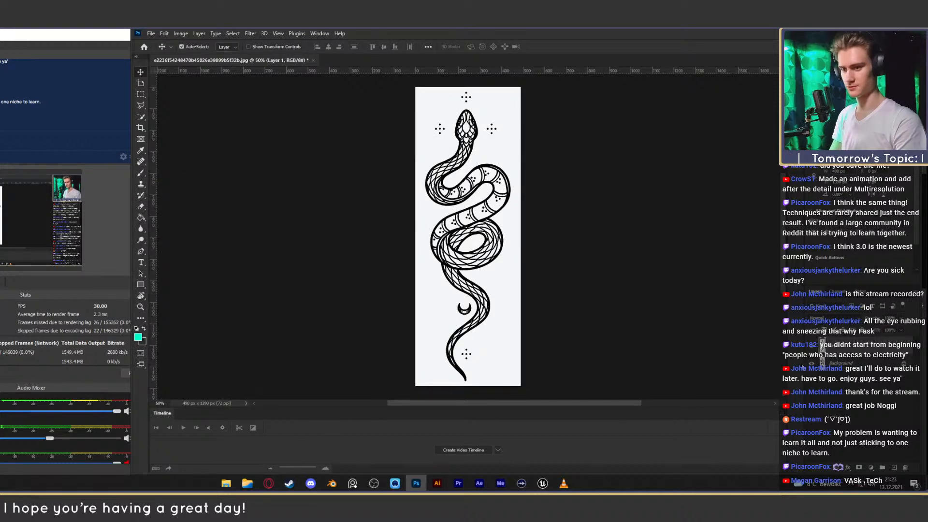
left_click(232, 34)
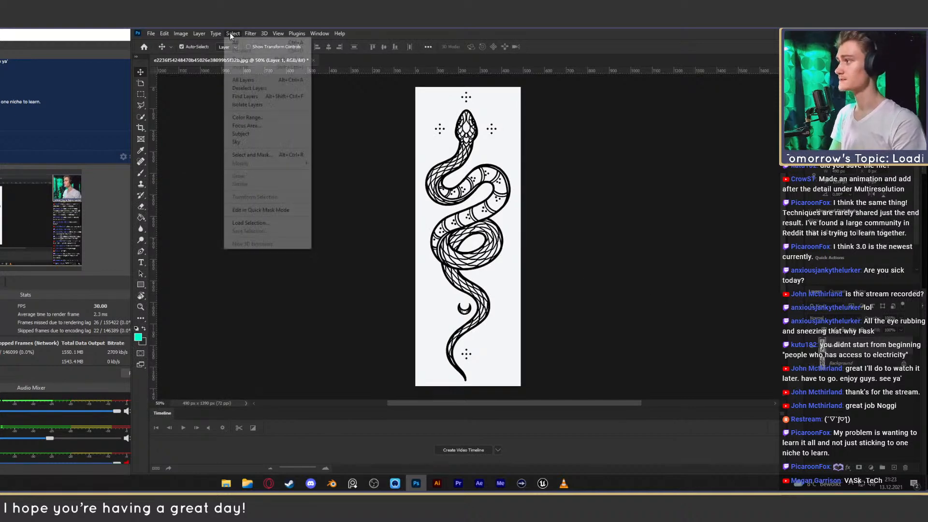
left_click(252, 118)
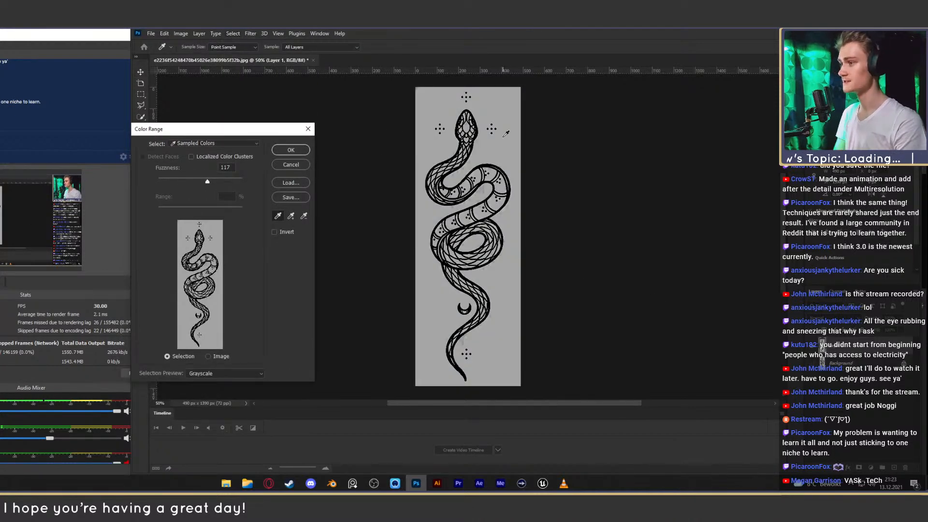
left_click(505, 137)
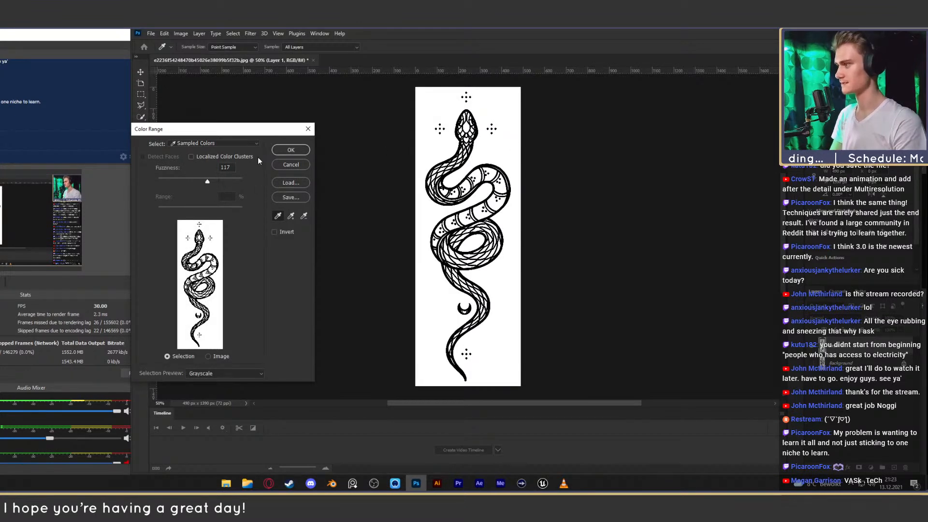
left_click(294, 140)
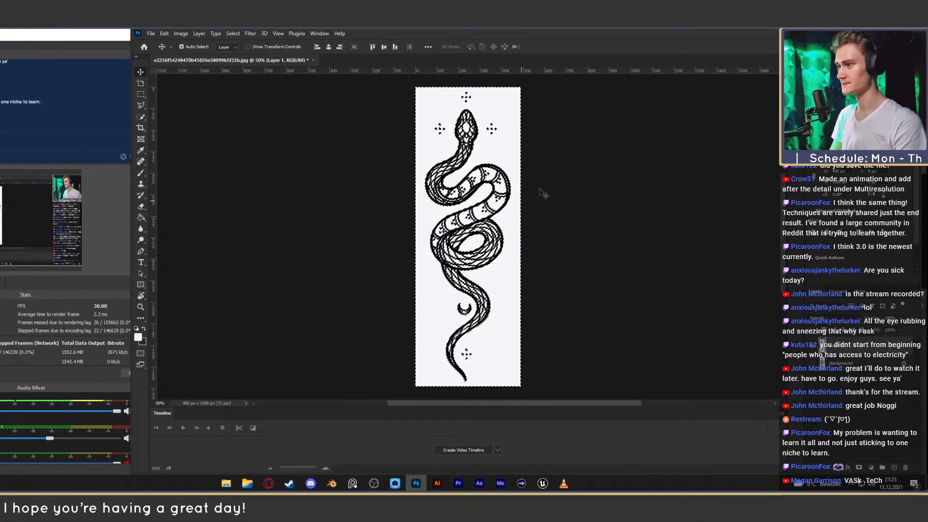
Mask the duplicated layer with the selection and invert the mask to isolate the black snake linework on transparency.
key("d")
key("Delete")
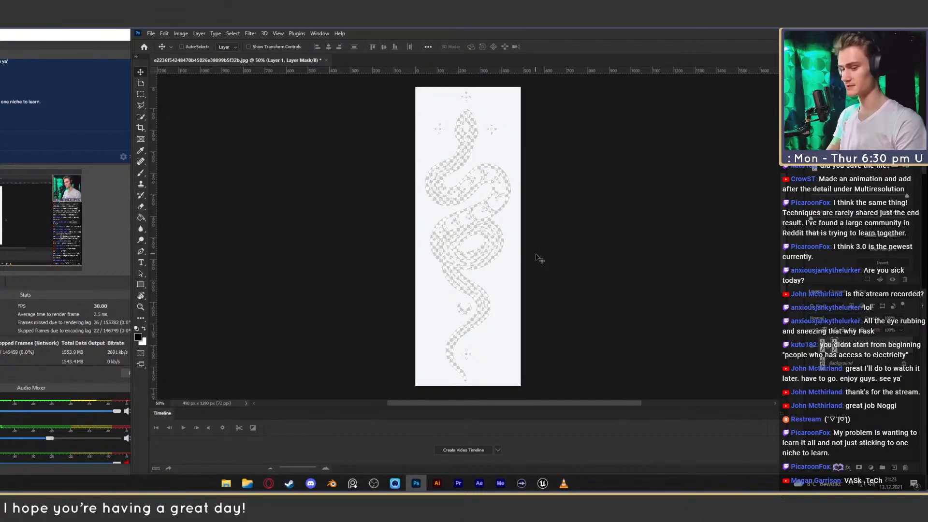
key("ctrl+i")
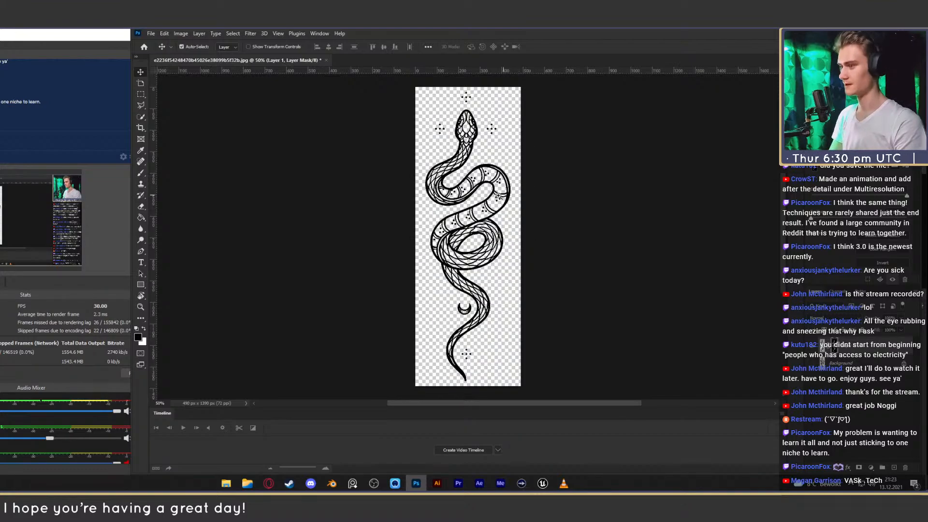
Inspect the cut-out snake closely from head to tail for leftover background and line quality.
key("z")
left_click_drag(492, 194, 556, 197)
left_click_drag(528, 140, 598, 322)
left_click_drag(537, 209, 549, 243)
left_click_drag(537, 139, 540, 387)
left_click_drag(537, 283, 573, 348)
scroll(572, 348, "down", 10, "alt")
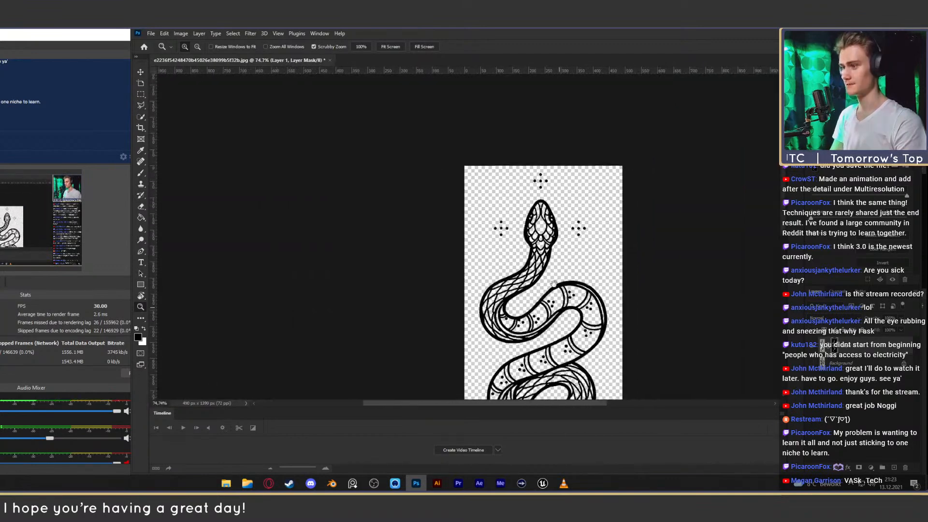
left_click_drag(554, 283, 551, 139)
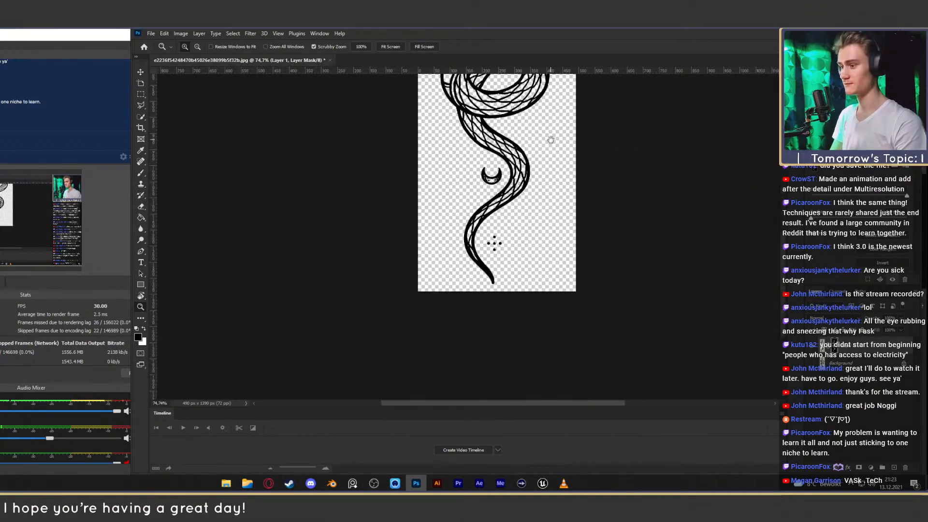
left_click_drag(525, 191, 513, 372)
left_click_drag(527, 142, 523, 258)
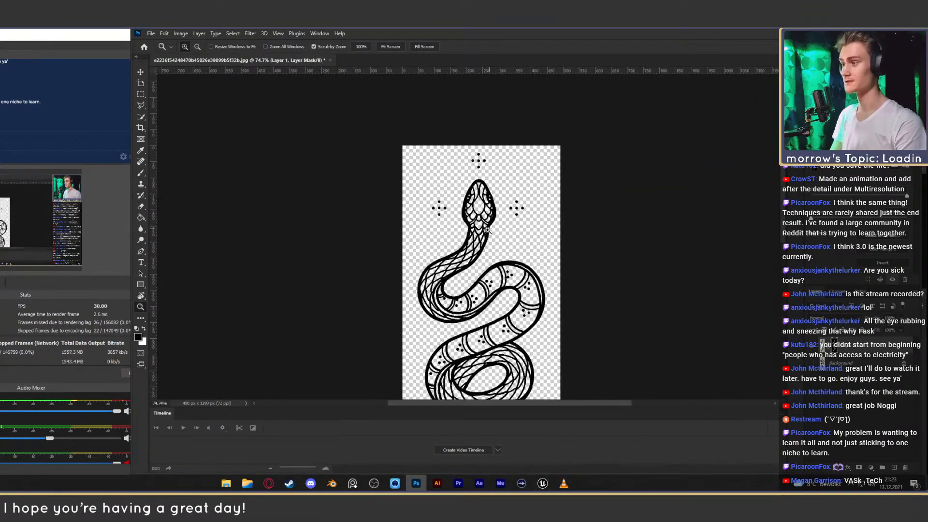
scroll(539, 228, "up", 5, "alt")
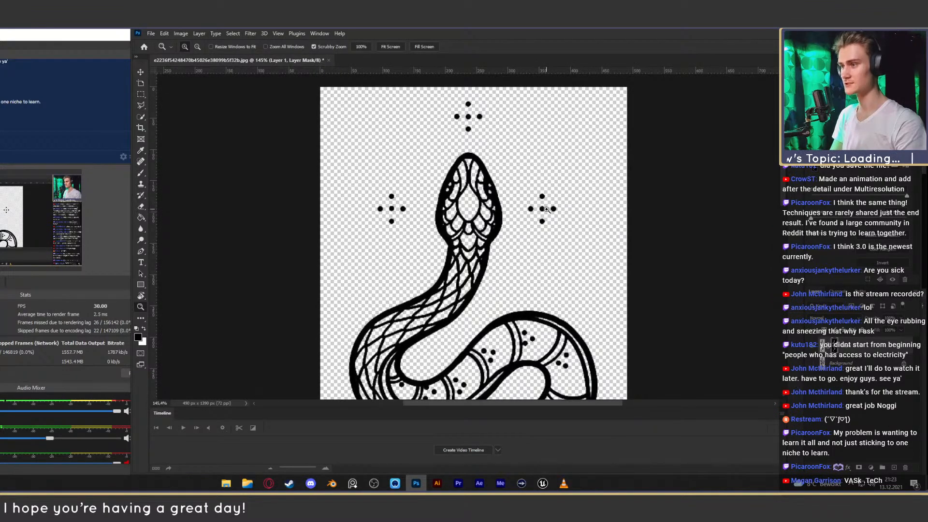
left_click_drag(551, 267, 535, 82)
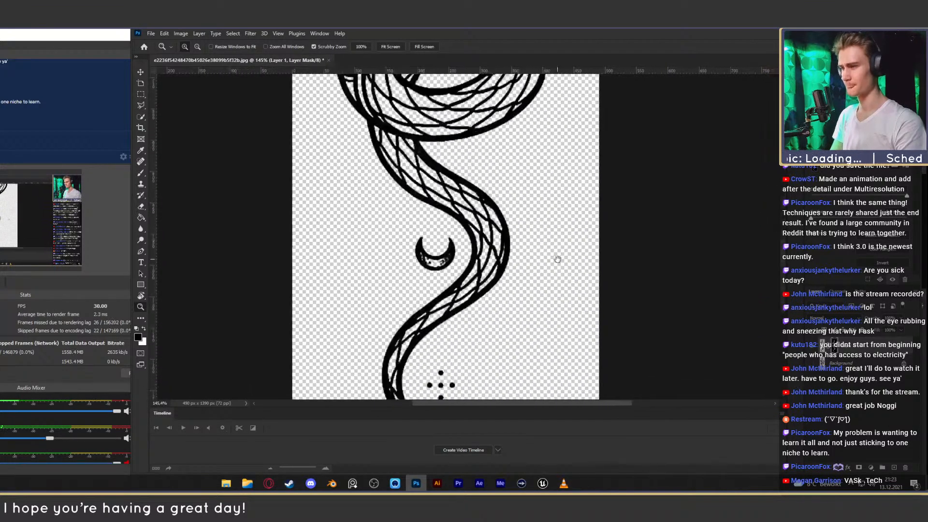
left_click_drag(559, 371, 603, 302)
left_click_drag(588, 220, 582, 333)
left_click_drag(592, 216, 578, 348)
left_click_drag(594, 211, 617, 218)
Hide the three dot clusters around the snake's head by painting black on the duplicated layer's mask with a much smaller brush.
left_click(842, 408)
left_click(849, 344)
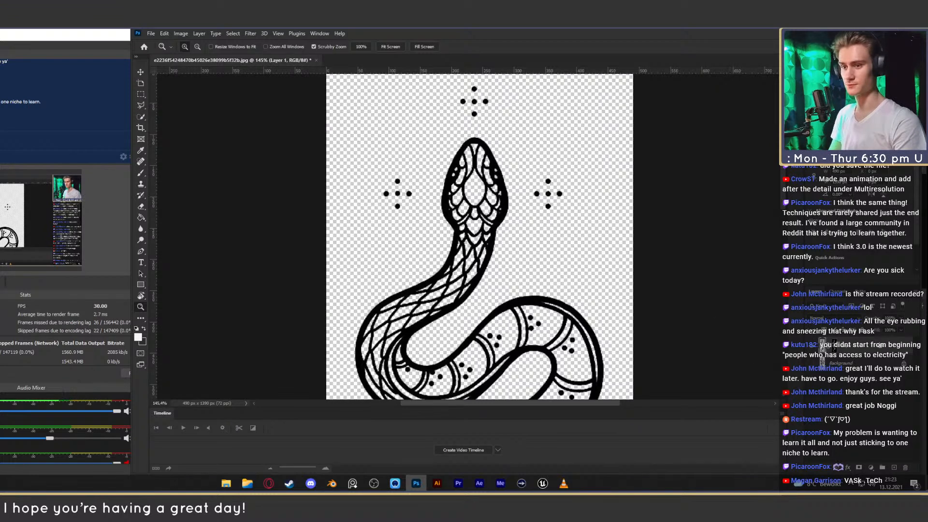
key("b")
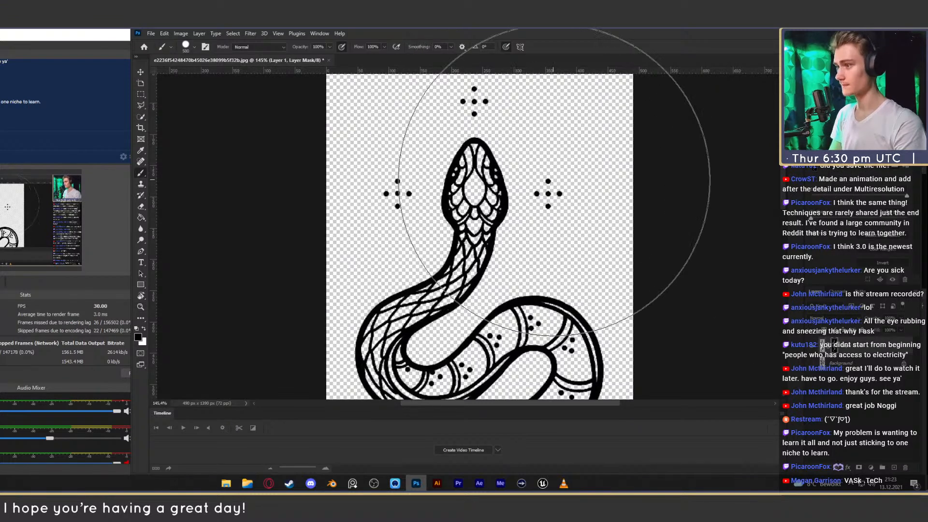
key("bracketleft")
key("bracketleft")
key("bracketleft")
key("bracketleft")
key("bracketleft")
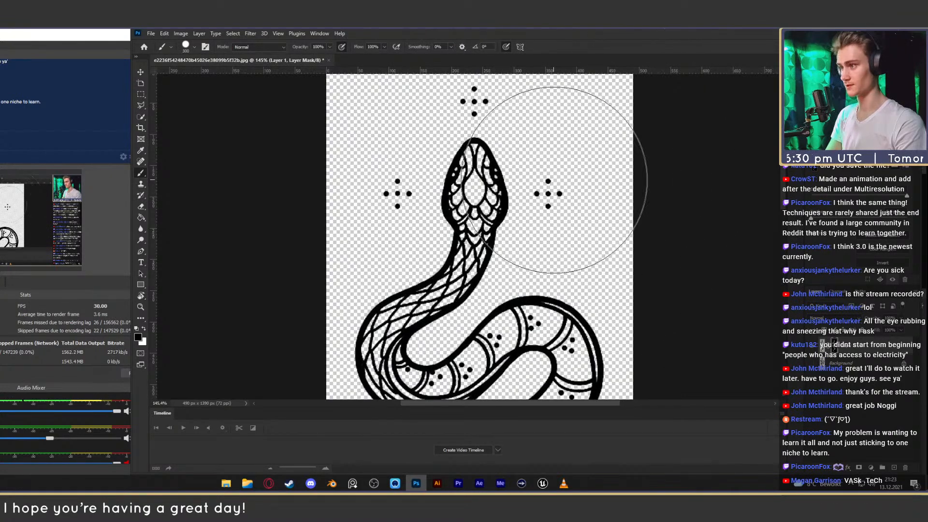
key("bracketleft")
key("bracketleft")
key("bracketleft")
key("bracketleft")
key("bracketleft")
key("bracketleft")
left_click_drag(556, 185, 551, 193)
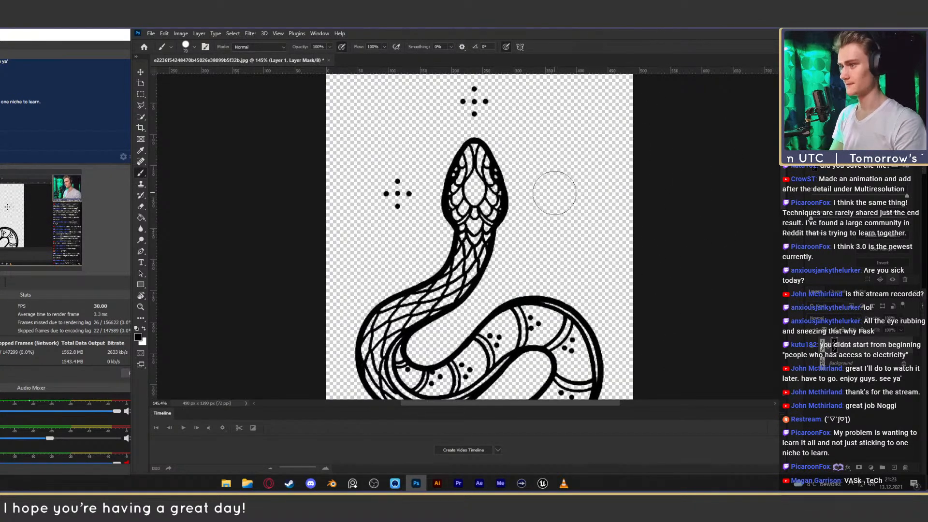
left_click_drag(486, 107, 460, 102)
left_click_drag(392, 182, 398, 200)
Mask out the dot cluster below the crescent moon beside the snake's tail, keeping the moon.
left_click_drag(425, 338, 398, 120)
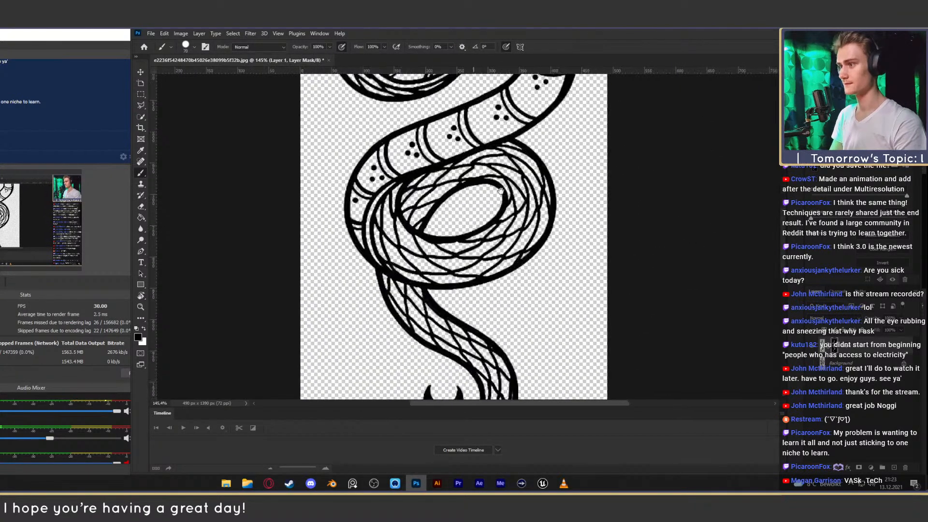
mouse_move(516, 358)
left_mouse_down()
mouse_move(521, 134)
mouse_move(507, 303)
left_mouse_up()
left_click(455, 206)
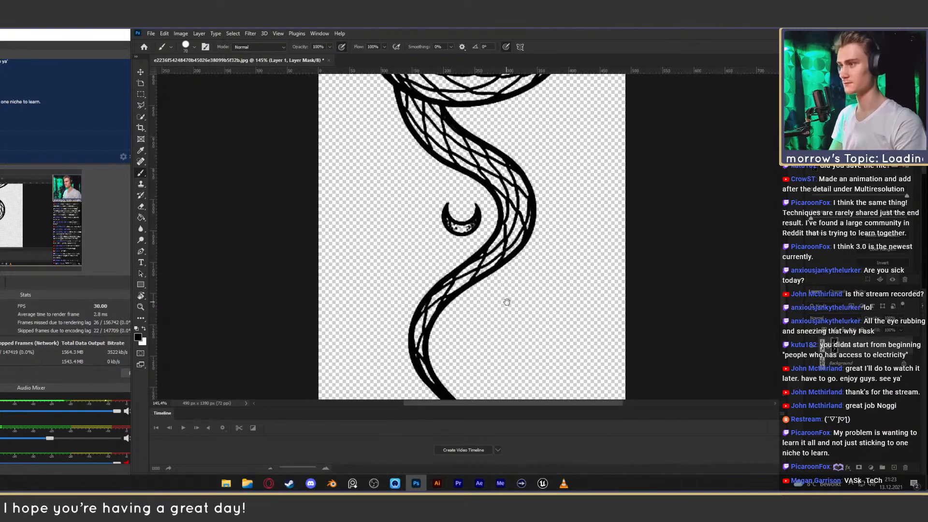
Crop away the empty canvas above the snake so the upper edge sits just above its head.
left_click_drag(489, 208, 440, 215, "ctrl")
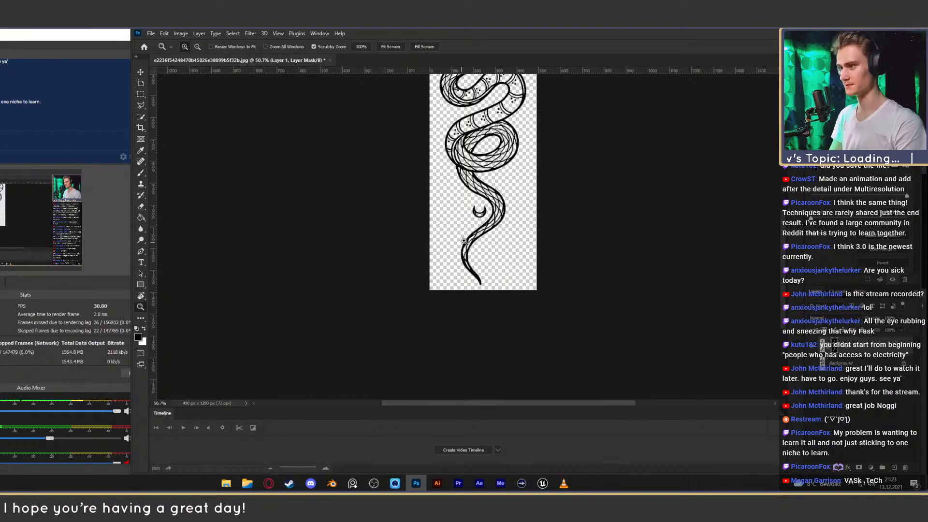
left_click_drag(471, 173, 465, 271)
left_click_drag(483, 162, 477, 210)
key("c")
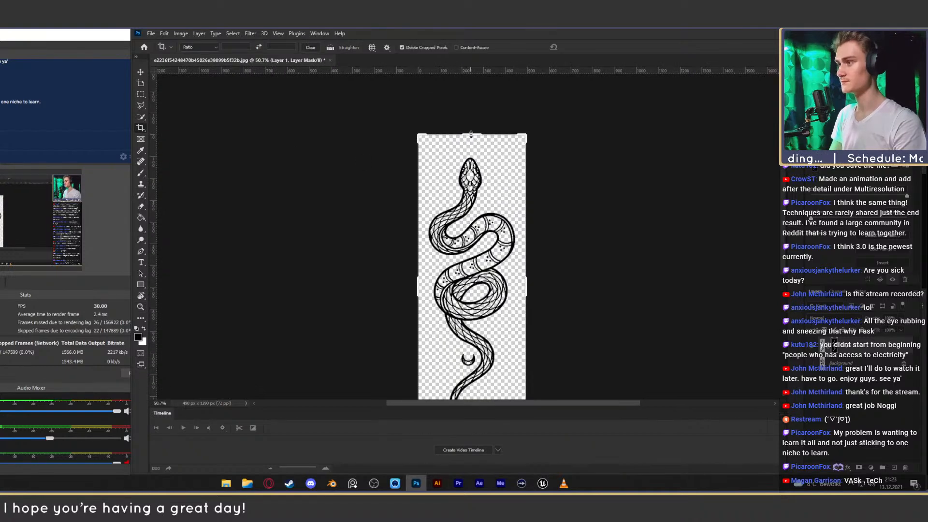
left_click_drag(471, 134, 473, 146)
left_click(582, 47)
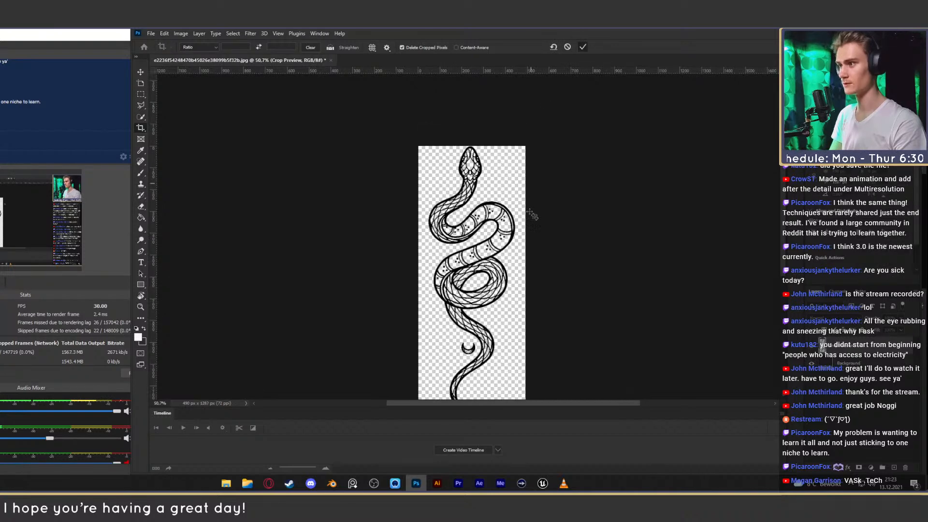
Tighten the crop frame just below the tail tip and closer to the snake's widest curve at the side.
scroll(480, 331, "down", 4)
mouse_move(481, 329)
left_mouse_down()
mouse_move(488, 331)
mouse_move(480, 323)
left_mouse_up()
key("ctrl+z")
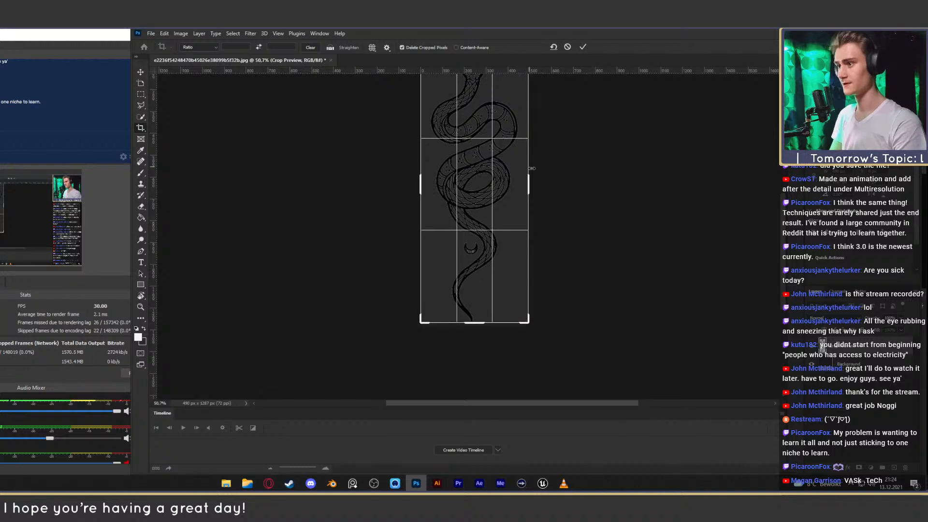
left_click_drag(531, 181, 522, 180)
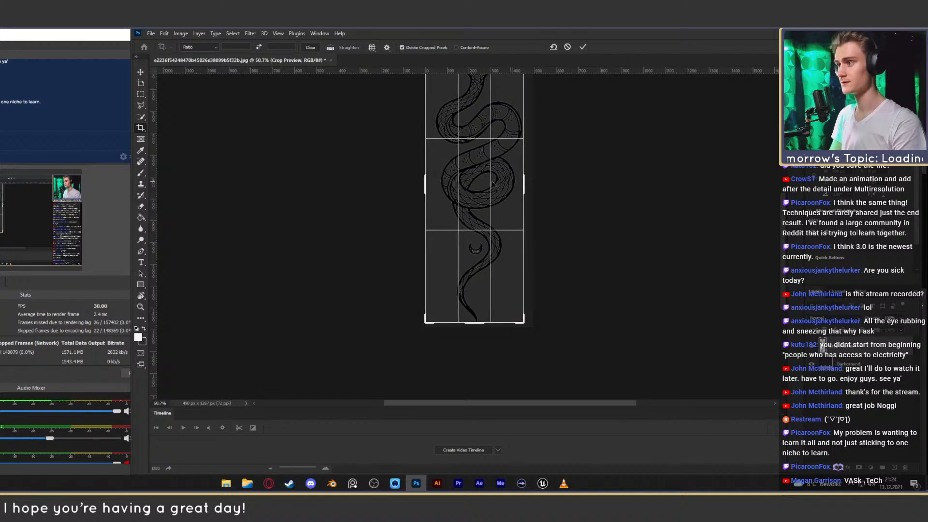
Trim the snake artwork's side margins to about 404 px wide, apply the crop and activate the Move tool.
left_click_drag(423, 182, 427, 182)
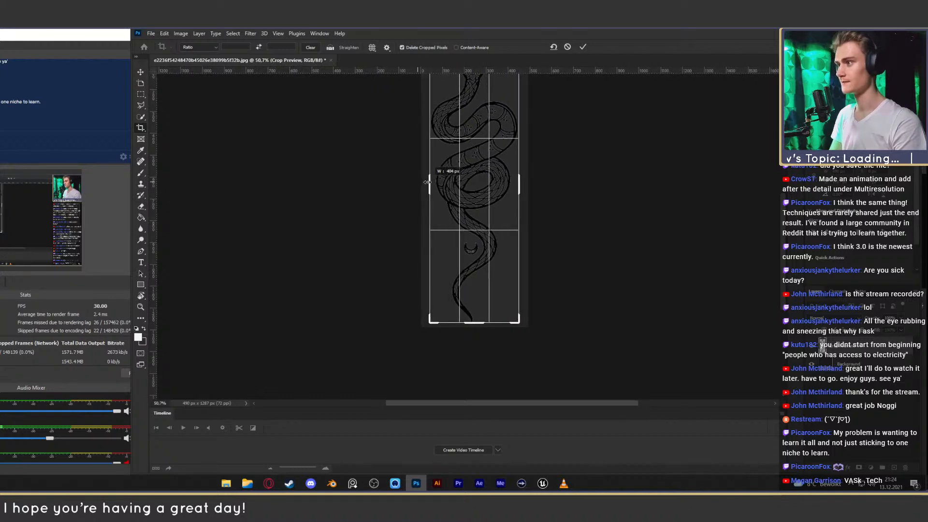
left_click(583, 47)
left_click_drag(495, 158, 473, 211)
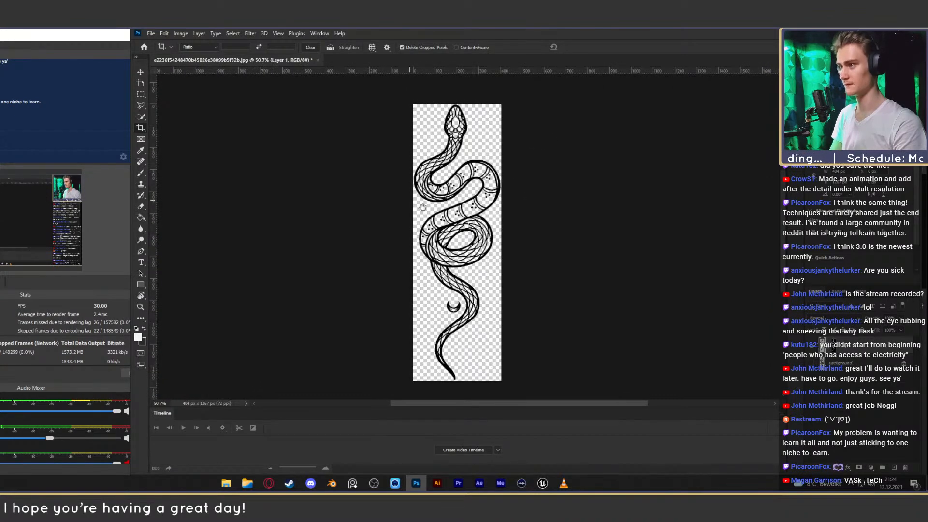
left_click(141, 72)
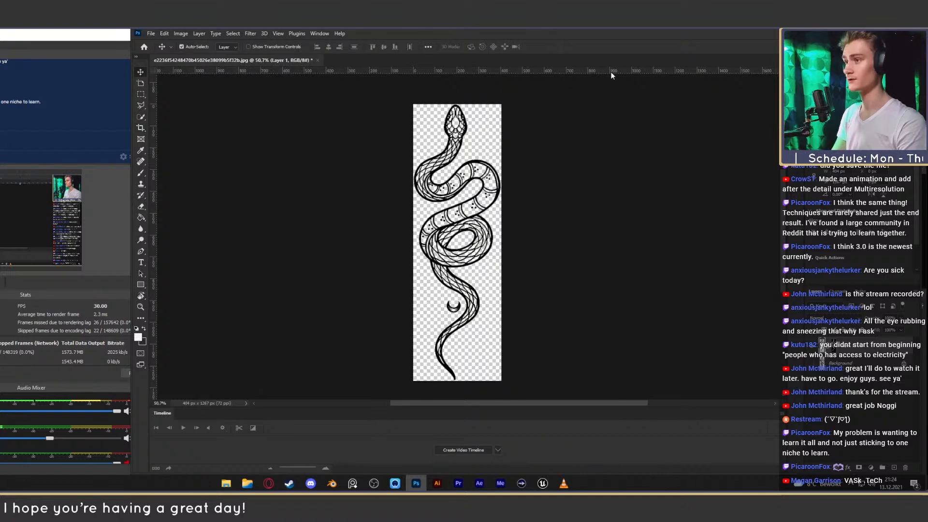
Save the cropped artwork as tatoo_prepeared.psd in the tattoo_workflow _material folder, accepting the Photoshop format options.
key("ctrl+s")
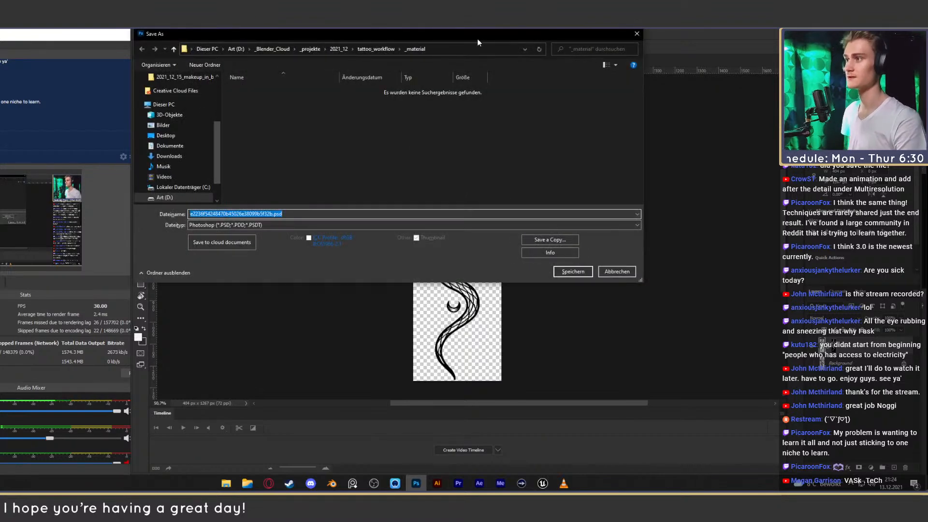
left_click_drag(477, 43, 598, 66)
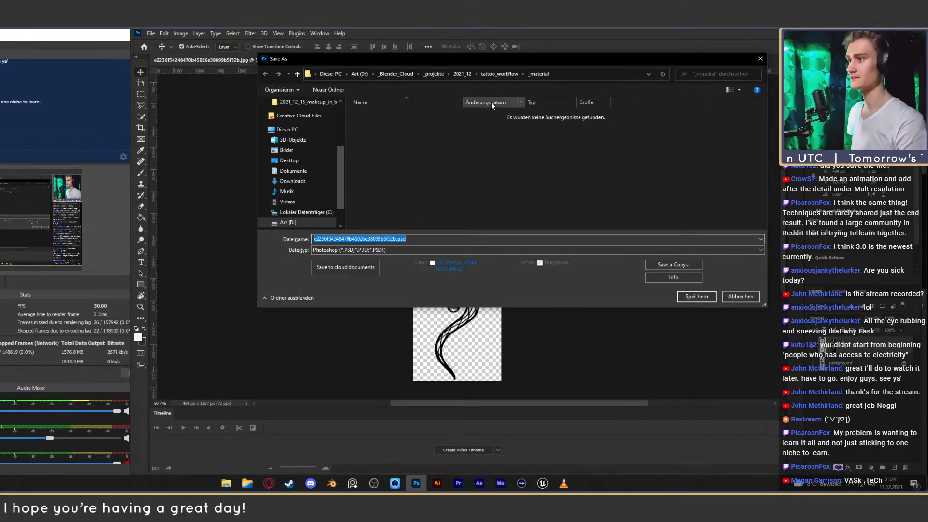
left_click_drag(516, 62, 512, 62)
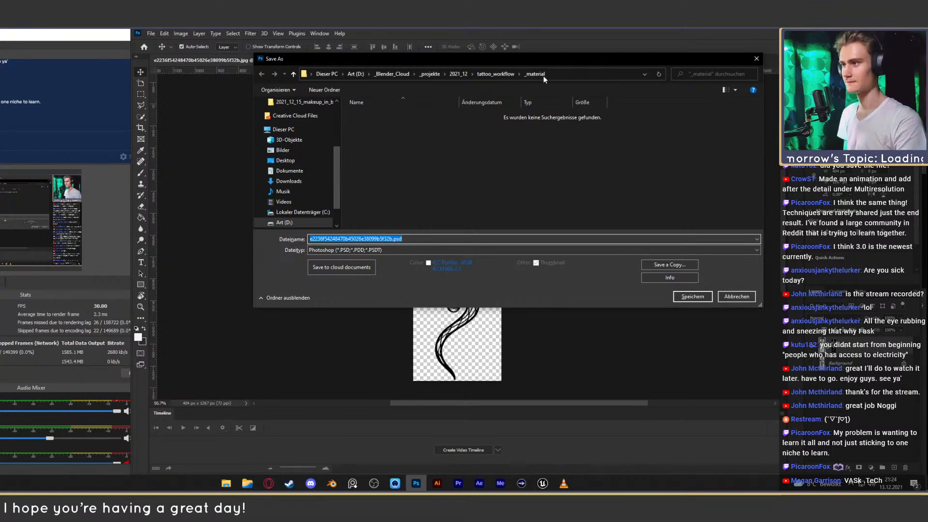
left_click_drag(542, 62, 484, 100)
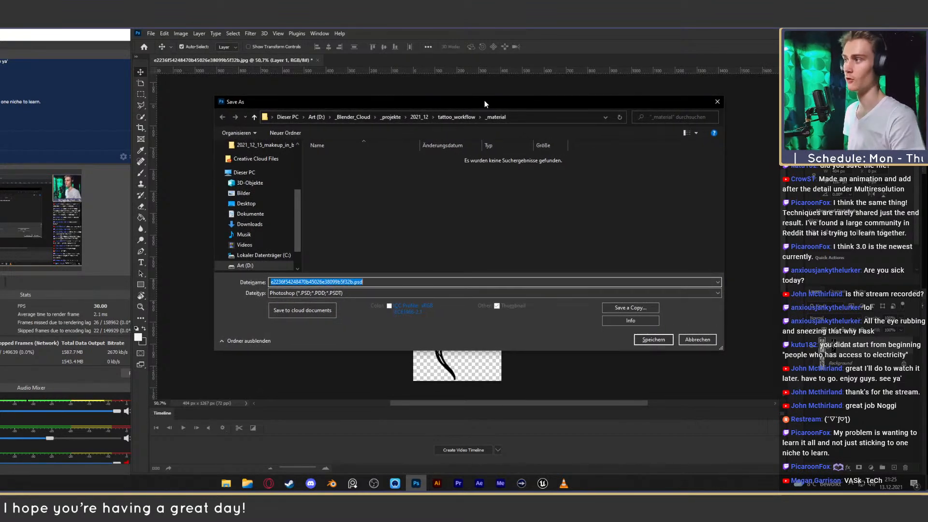
left_click_drag(502, 98, 501, 101)
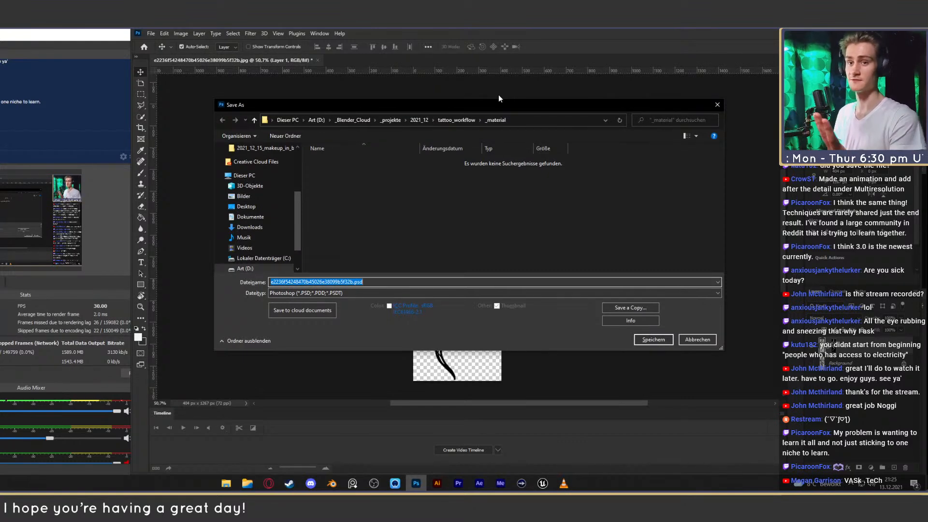
left_click_drag(491, 105, 498, 93)
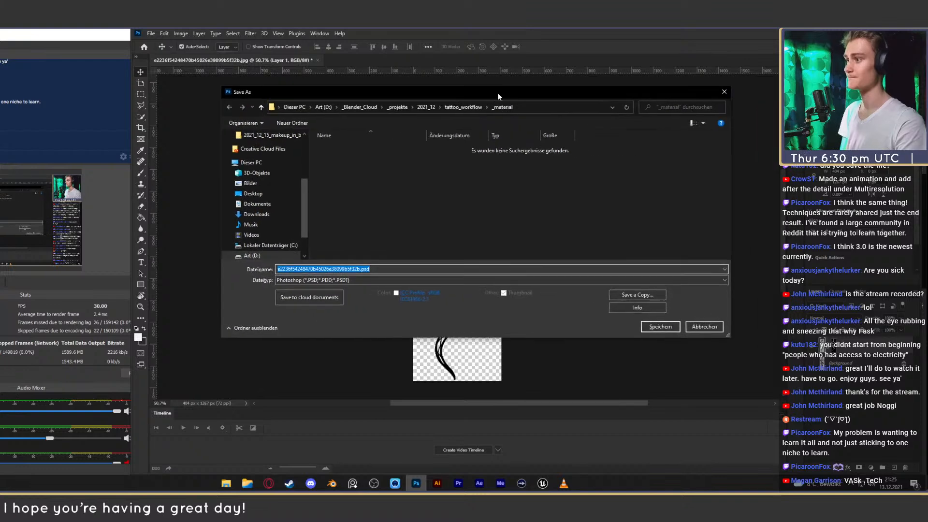
left_click_drag(361, 268, 218, 267)
type("tatoo")
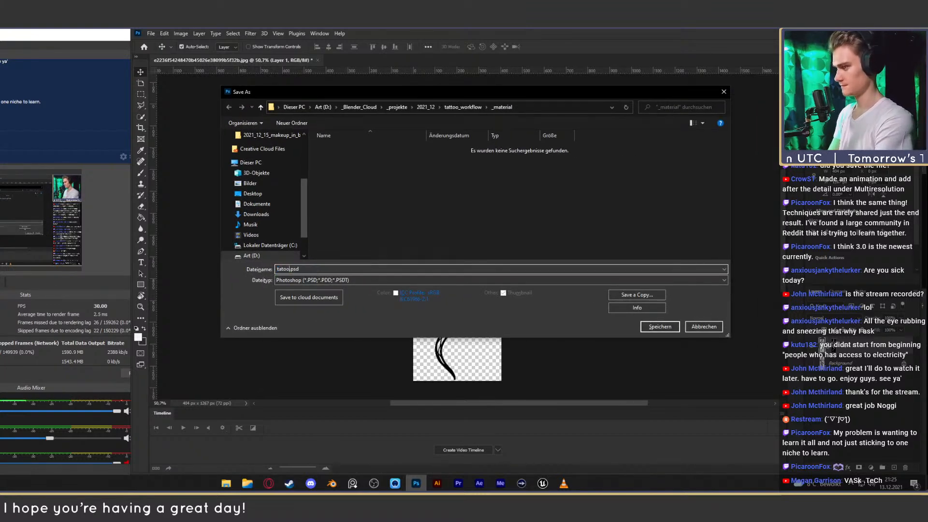
type("_prpea")
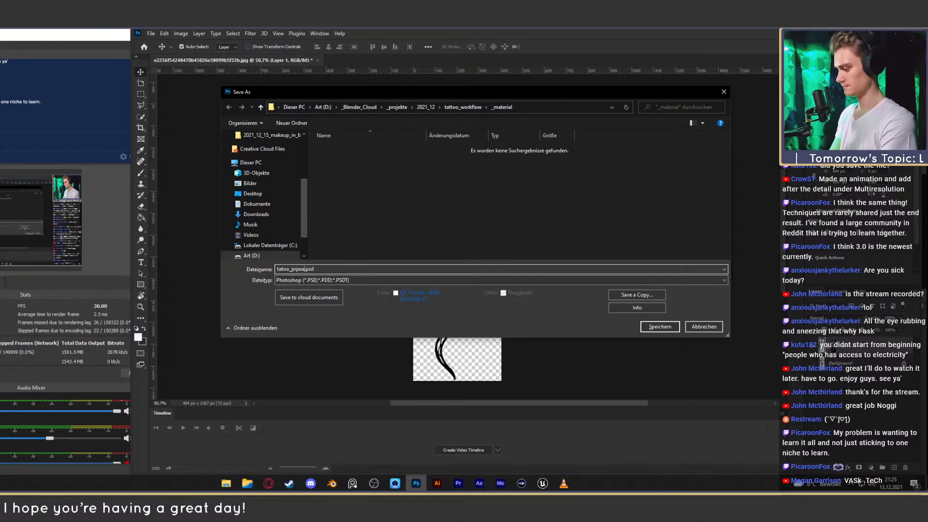
type("red")
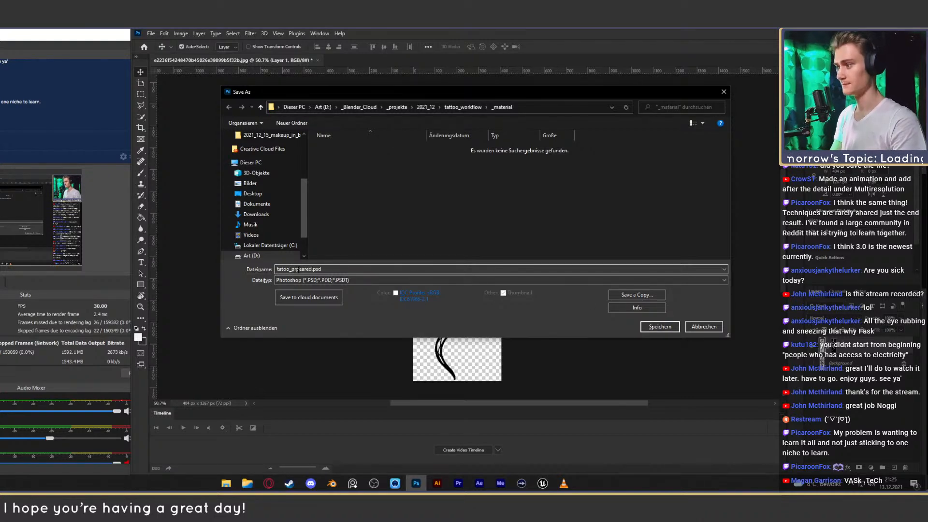
left_click(648, 326)
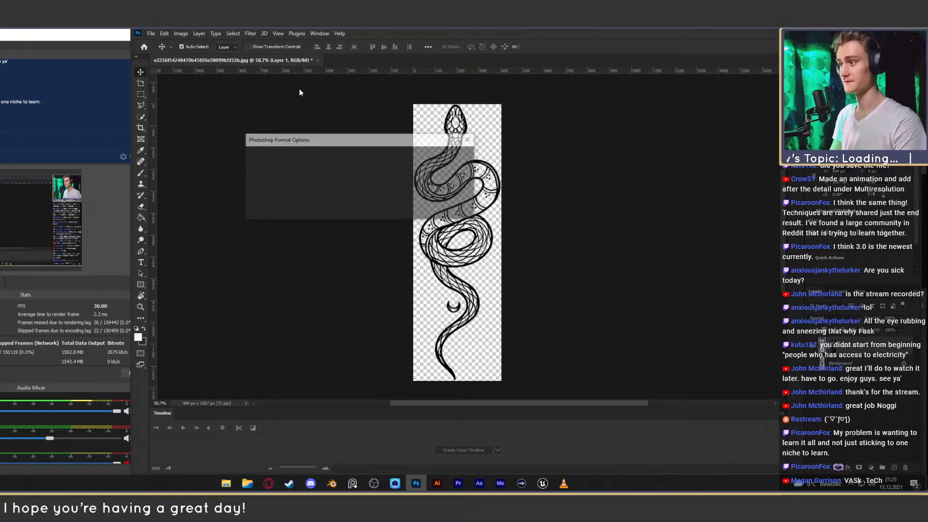
left_click(454, 155)
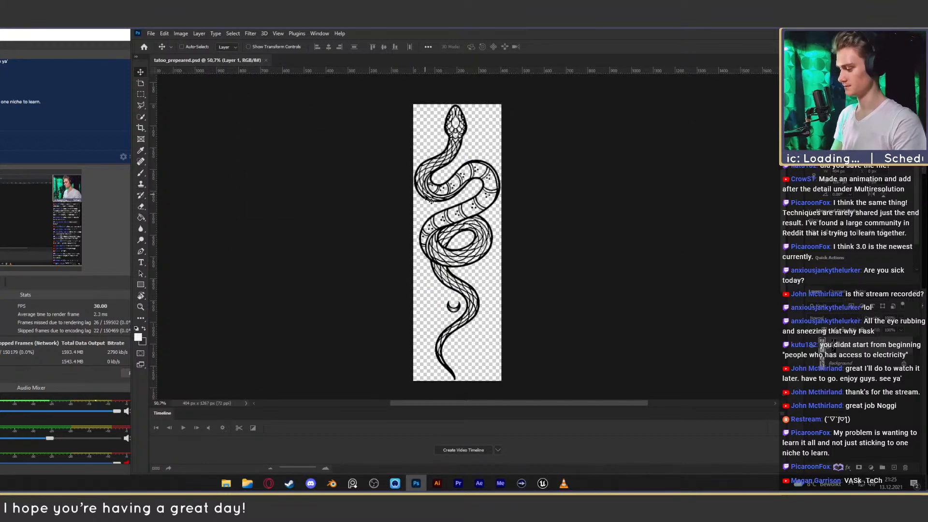
Start a Save for Web export of the snake artwork with the PNG-24 preset.
key("ctrl+alt+shift+s")
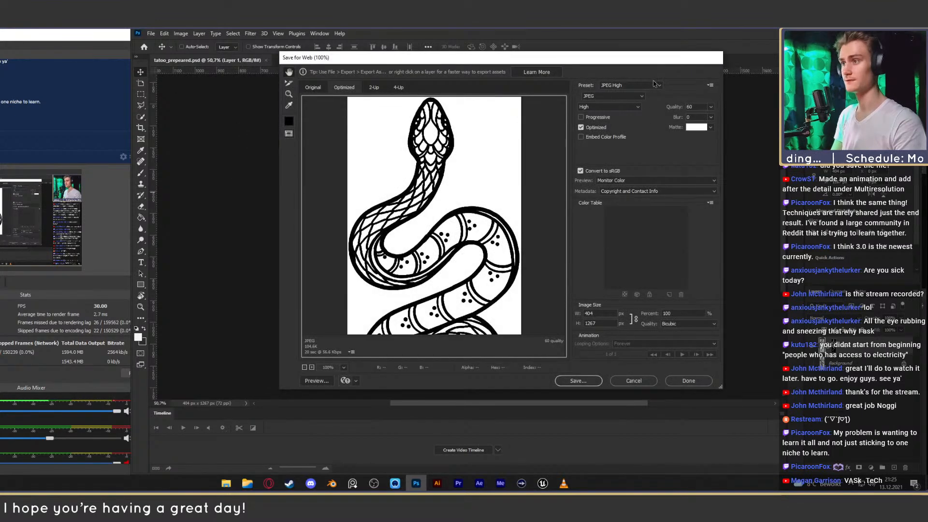
left_click(628, 85)
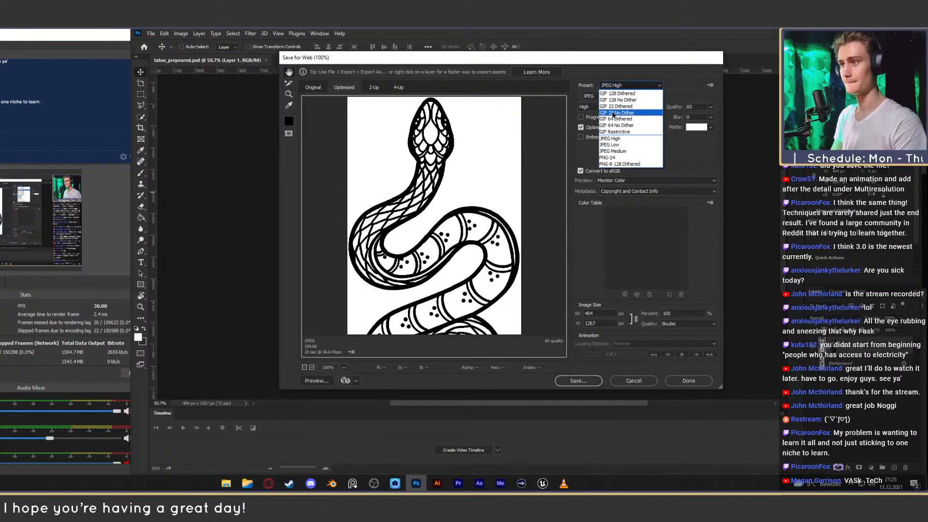
left_click(608, 157)
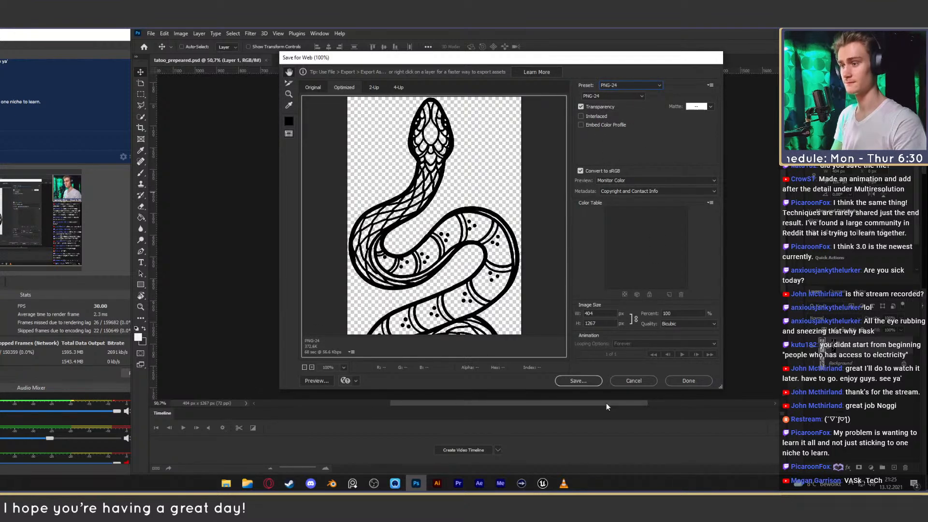
Save the optimized image as tatoo_prepeared.png in the _material folder of tattoo_workflow under 2021_12.
left_click(578, 381)
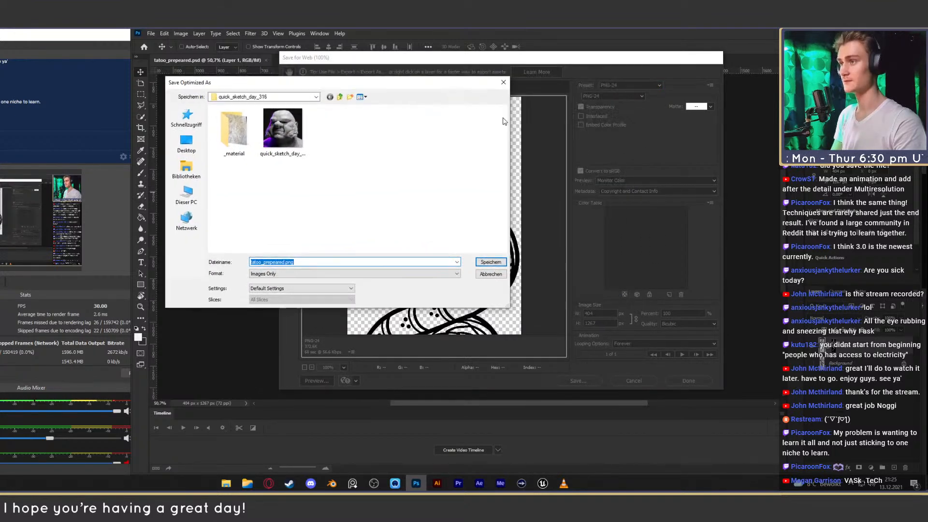
left_click_drag(403, 84, 507, 99)
left_click(444, 113)
left_click(444, 112)
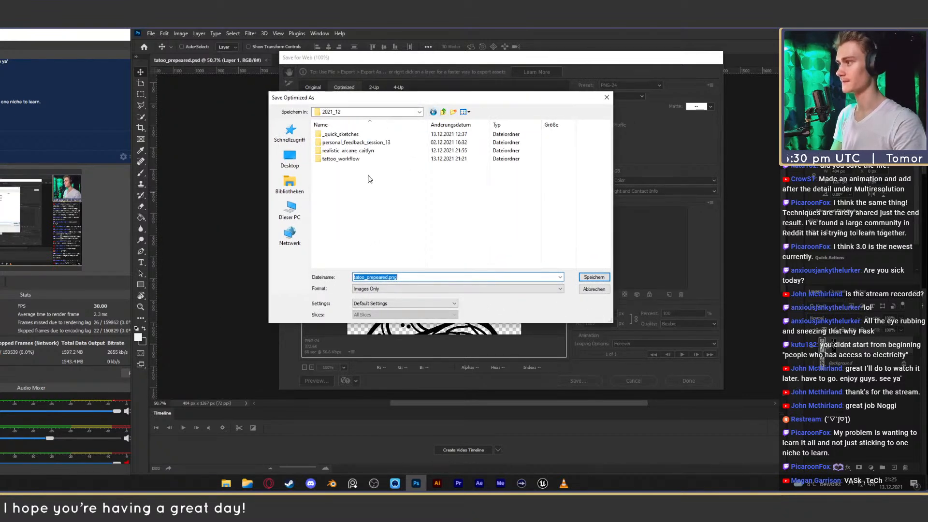
double_click(340, 158)
double_click(334, 135)
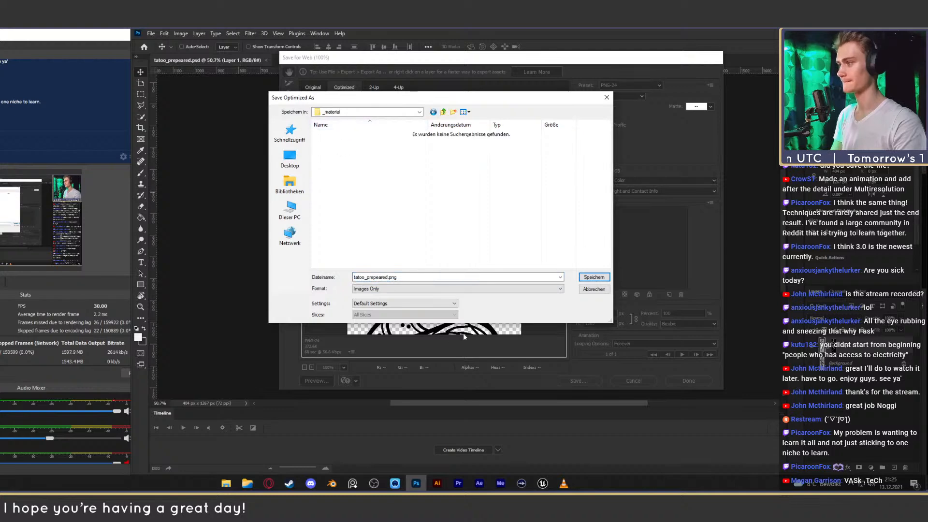
left_click(594, 277)
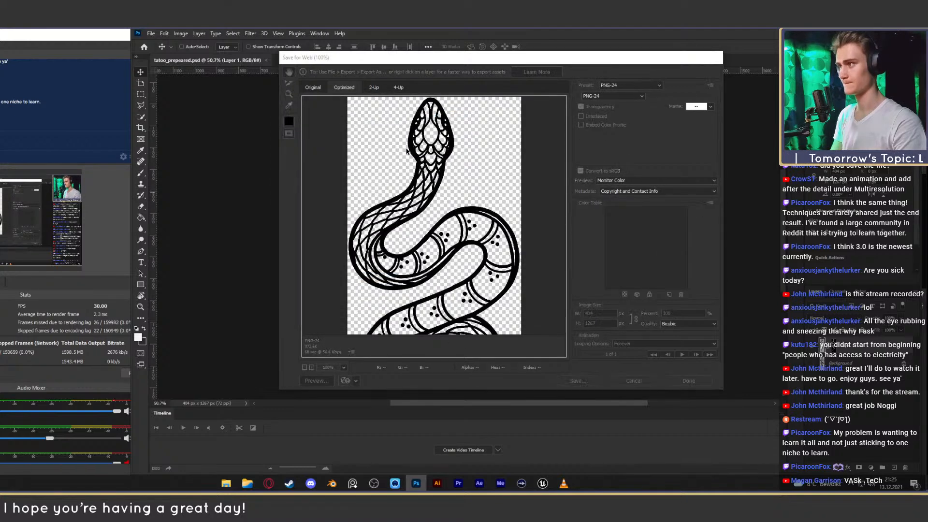
Switch to Blender and frame both character models with free space around them.
key("alt+Tab")
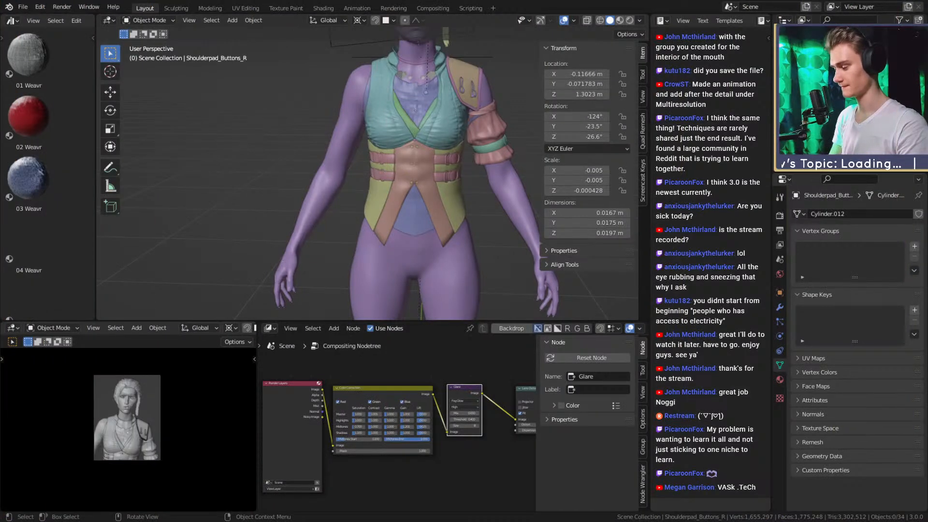
scroll(364, 183, "down", 6)
middle_click_drag(360, 185, 334, 208, "shift")
scroll(314, 165, "down", 4)
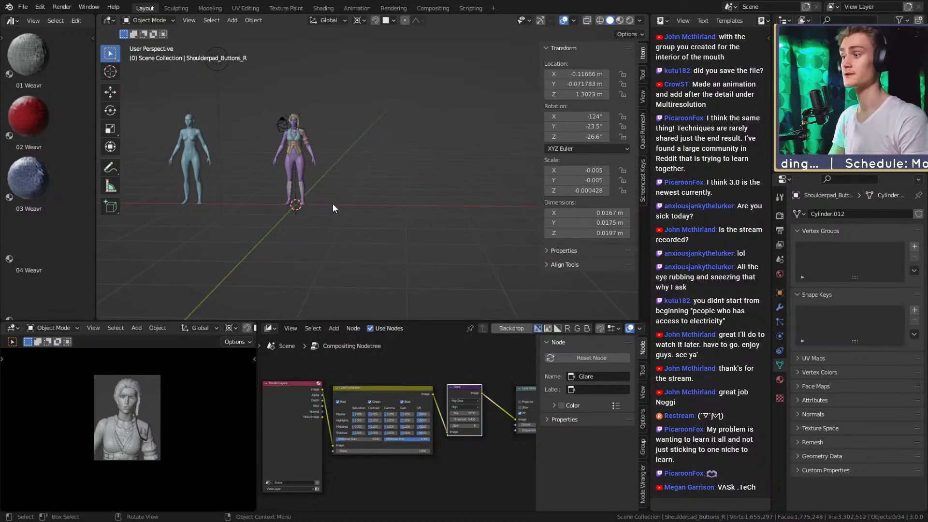
Add a plane mesh at the world origin and leave it in place.
key("shift+a")
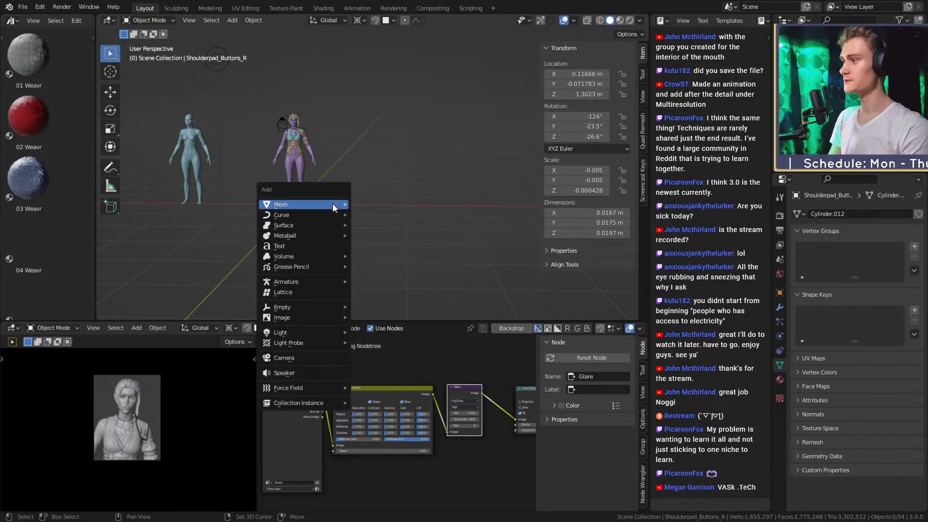
mouse_move(338, 207)
left_click(382, 206)
key("g")
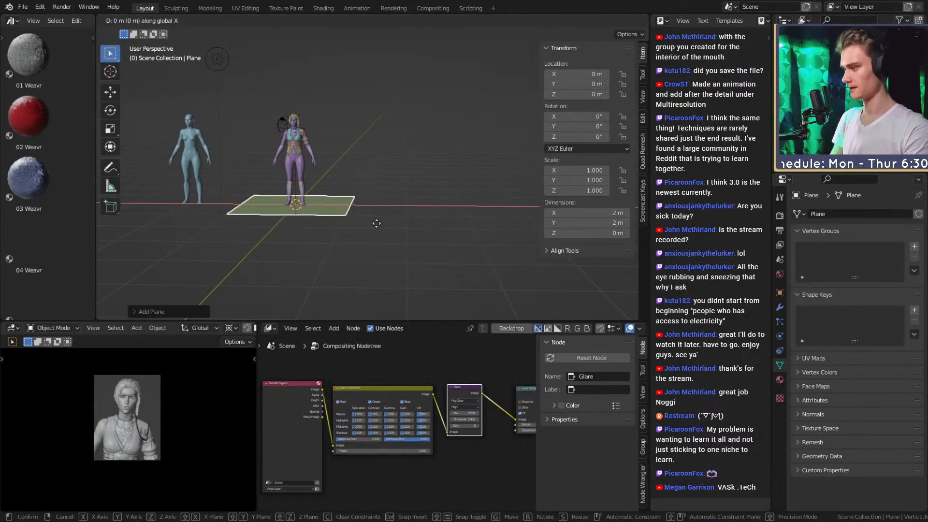
key("Escape")
middle_click_drag(393, 202, 393, 237)
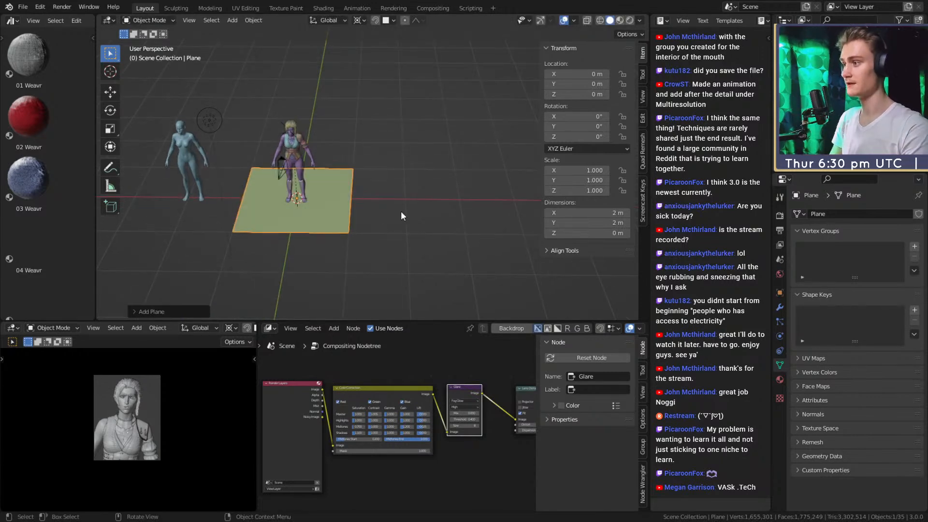
left_click(341, 218)
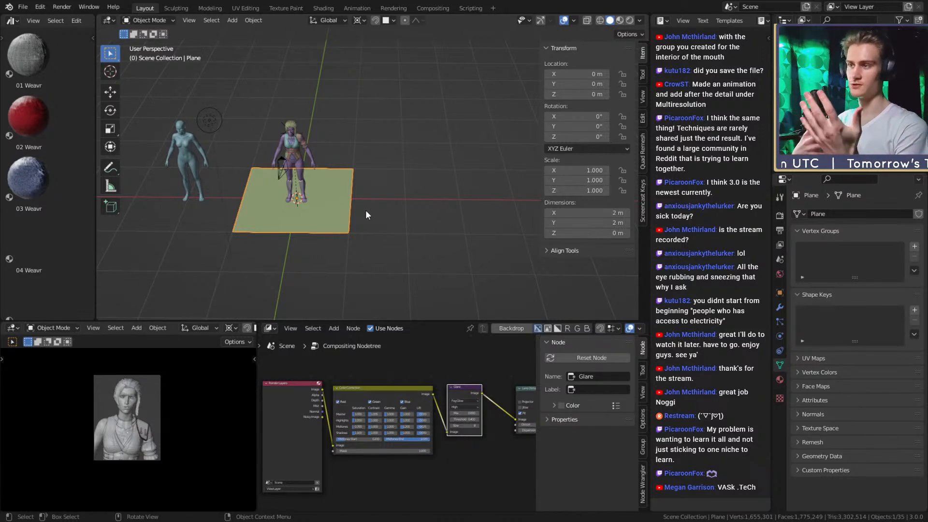
left_click(395, 216)
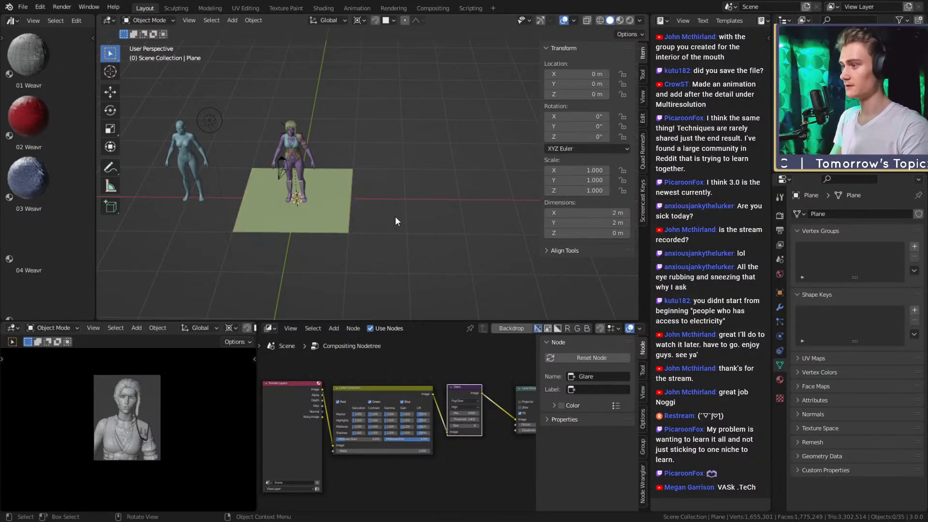
Delete the plain plane mesh beneath the clothed character.
left_click(348, 209)
key("Delete")
middle_click_drag(380, 212, 419, 195)
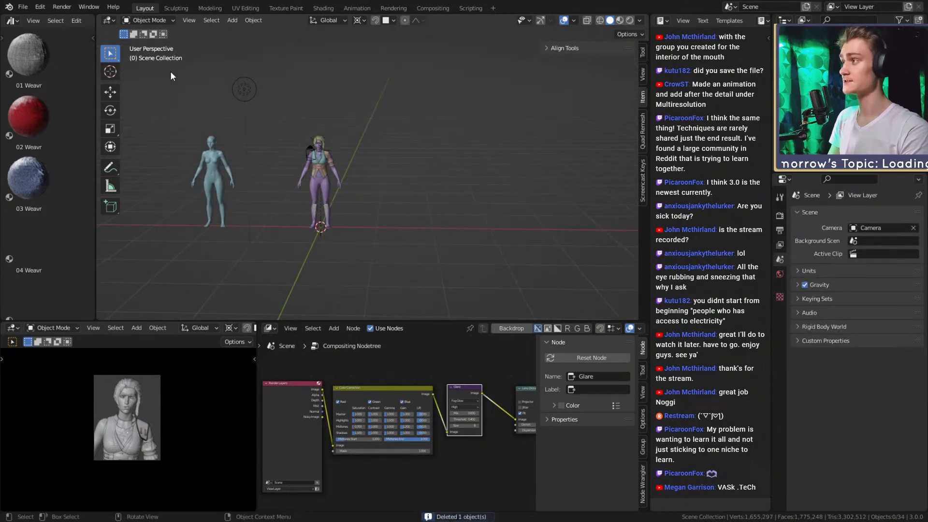
Import the tatoo_prepeared image into the scene as an image plane.
left_click(42, 8)
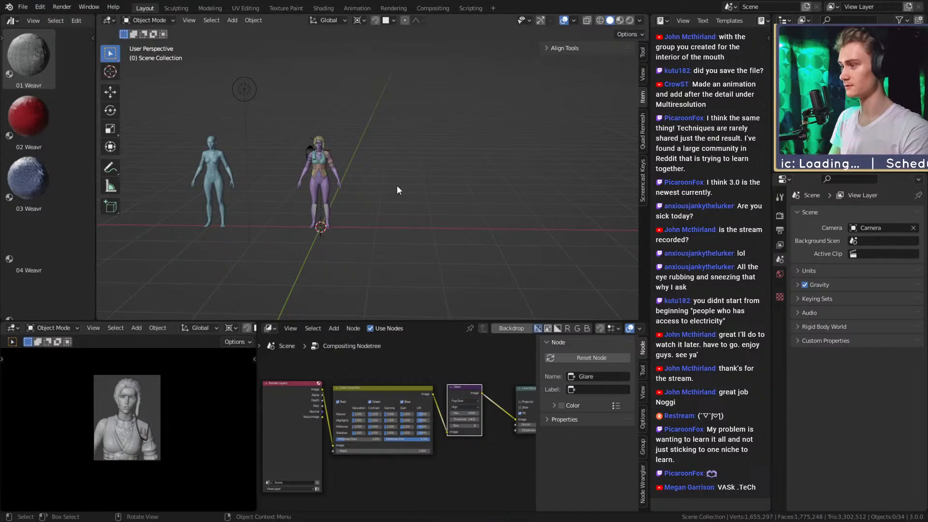
middle_click_drag(465, 210, 371, 199, "shift")
scroll(364, 176, "up", 1)
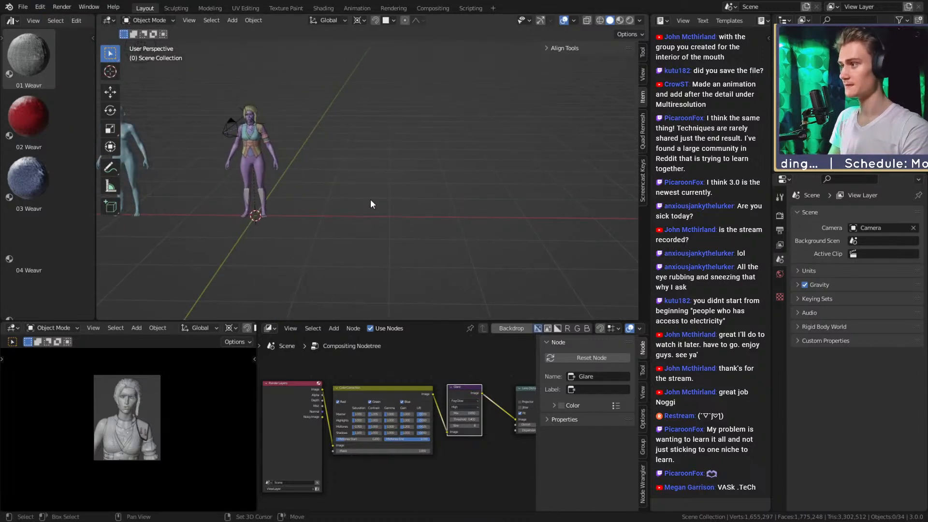
key("shift+a")
mouse_move(369, 197)
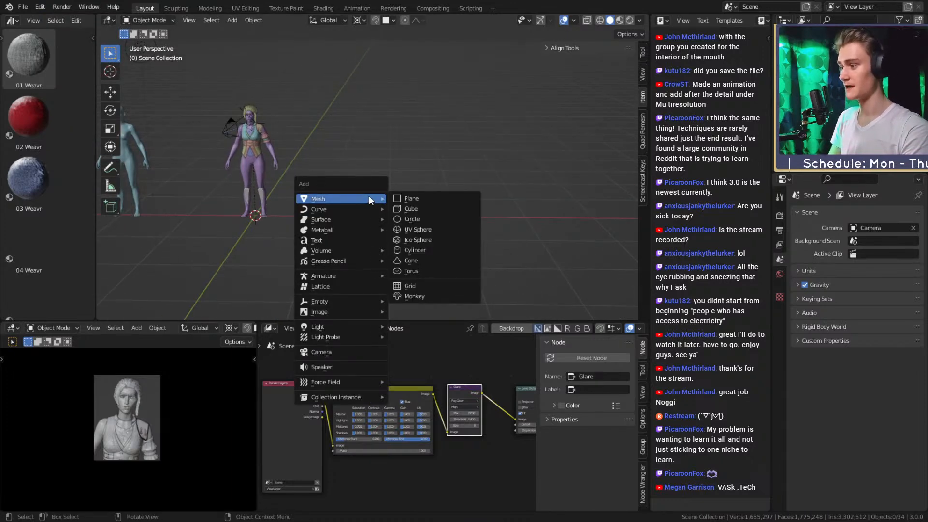
mouse_move(319, 311)
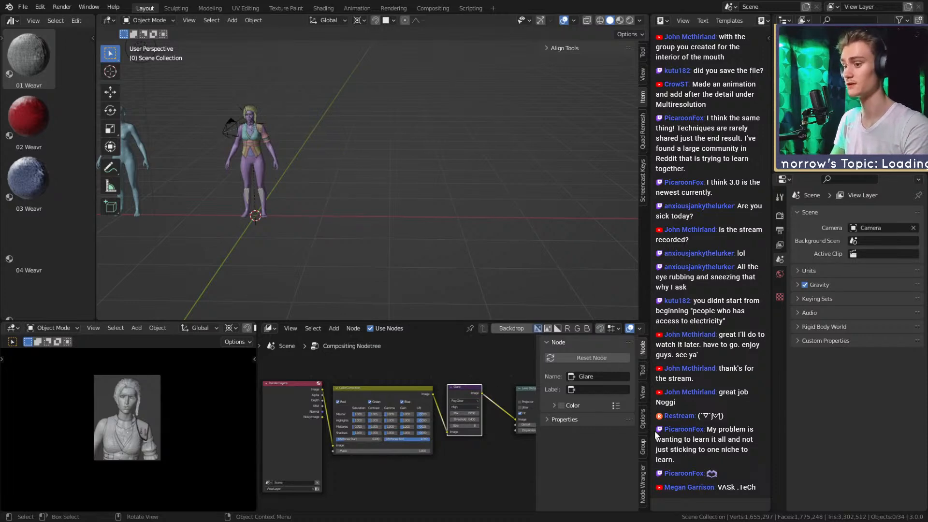
Move the tattoo image plane about 1.38 m along the X axis, beside the clothed character, and focus on it.
key("g")
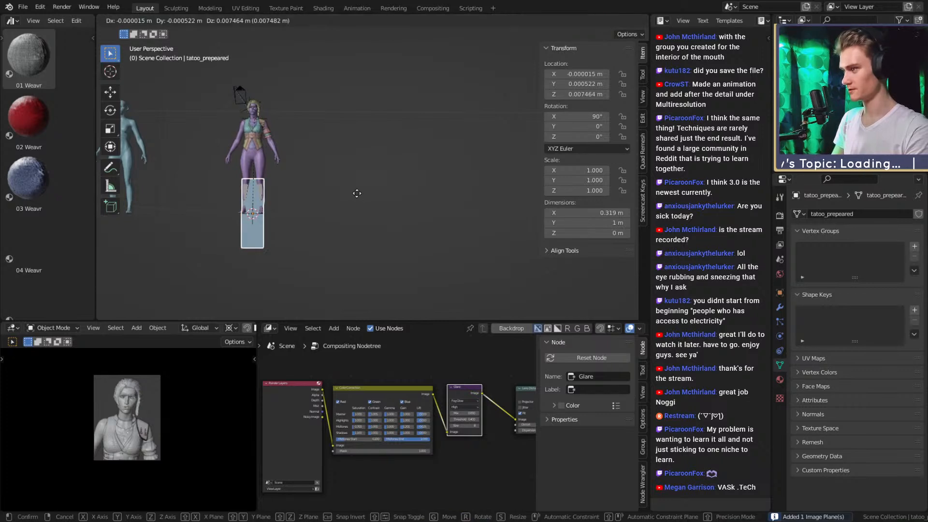
key("x")
left_click(396, 182)
key("KP_Decimal")
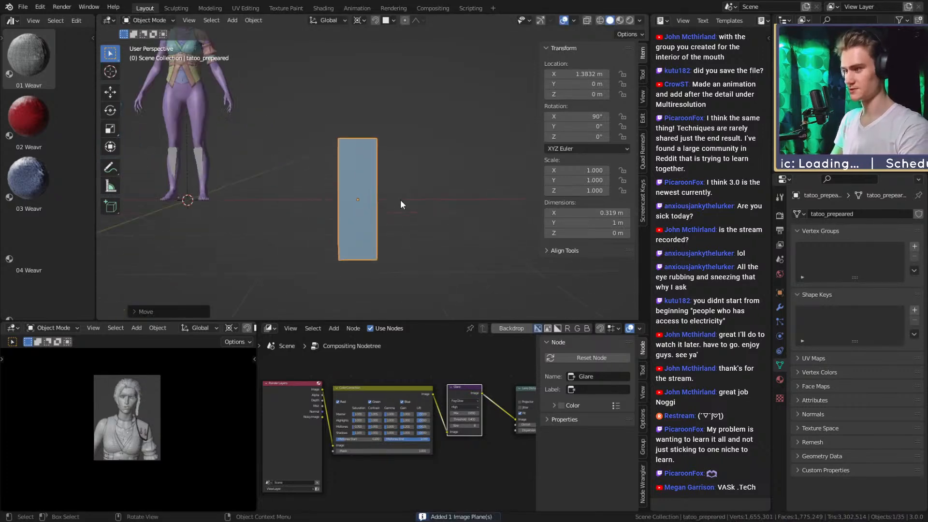
Switch the viewport to Material Preview shading and examine the snake tattoo's line edges and transparency up close.
key("z")
left_click(393, 250)
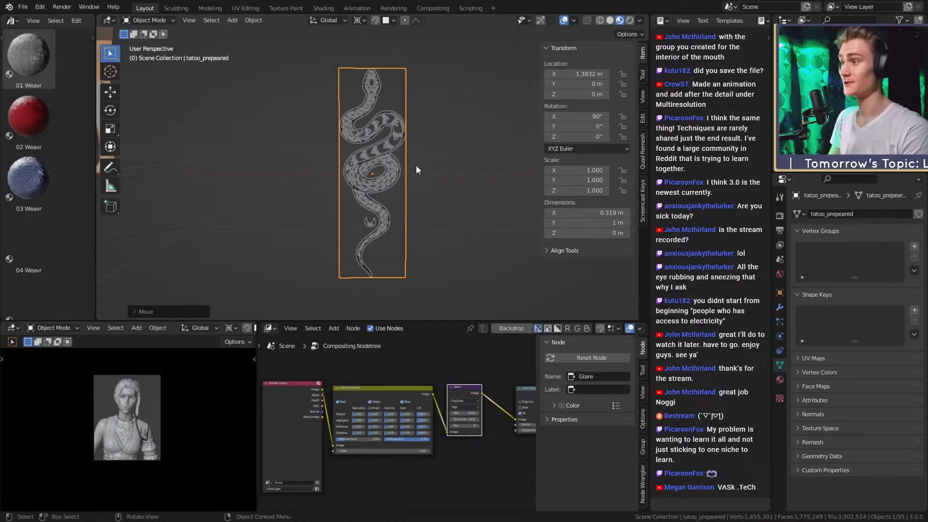
scroll(411, 186, "up", 6)
scroll(407, 211, "up", 2)
middle_click_drag(400, 166, 451, 273, "shift")
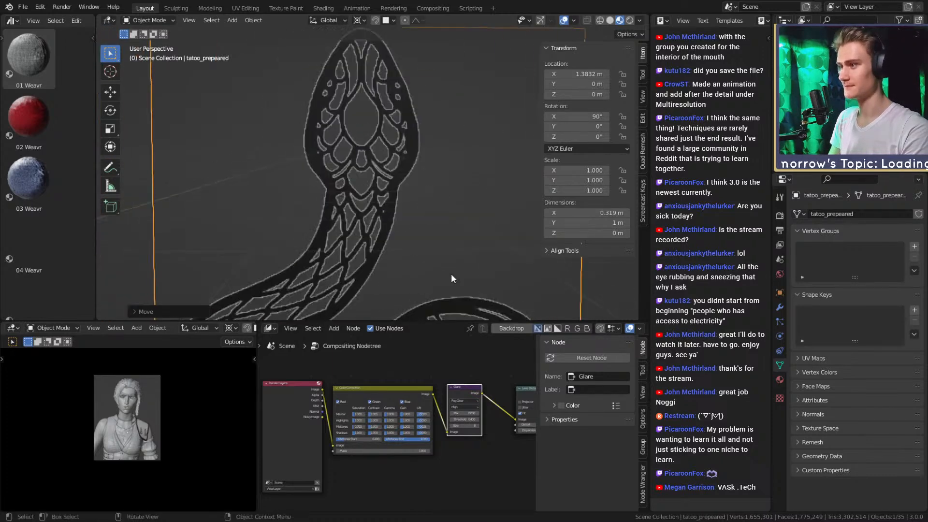
scroll(447, 268, "up", 4)
middle_click_drag(427, 234, 390, 213)
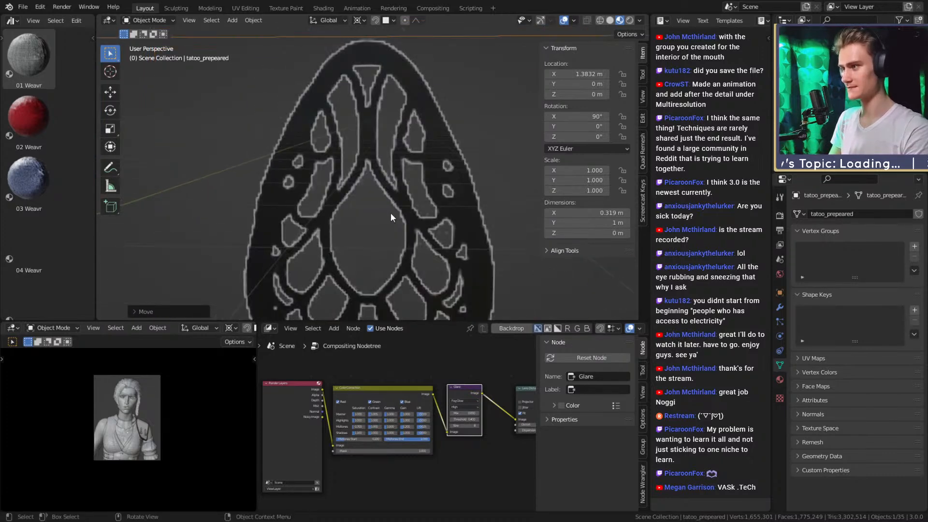
scroll(386, 203, "down", 8)
scroll(402, 155, "up", 4)
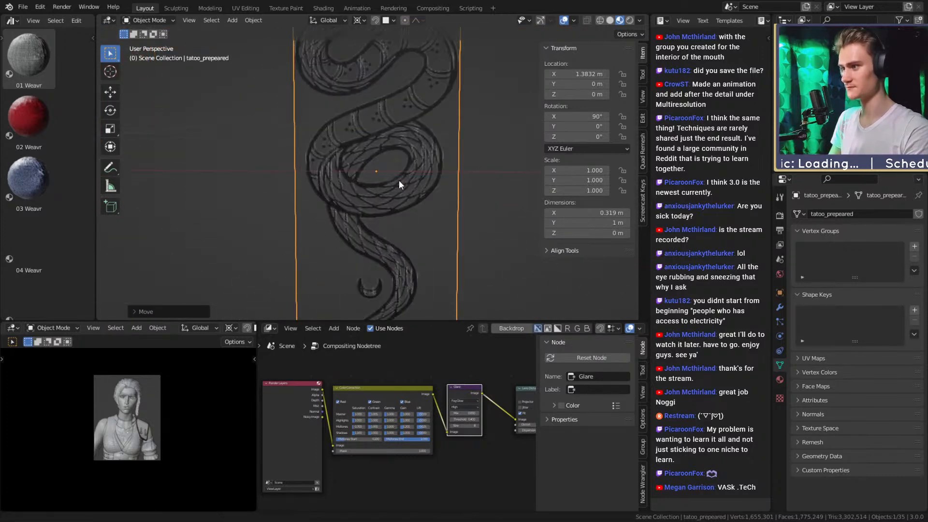
scroll(393, 179, "down", 4)
middle_click_drag(393, 198, 396, 216, "shift")
scroll(386, 198, "down", 3)
middle_click_drag(352, 158, 392, 181, "shift")
middle_click_drag(392, 181, 423, 205)
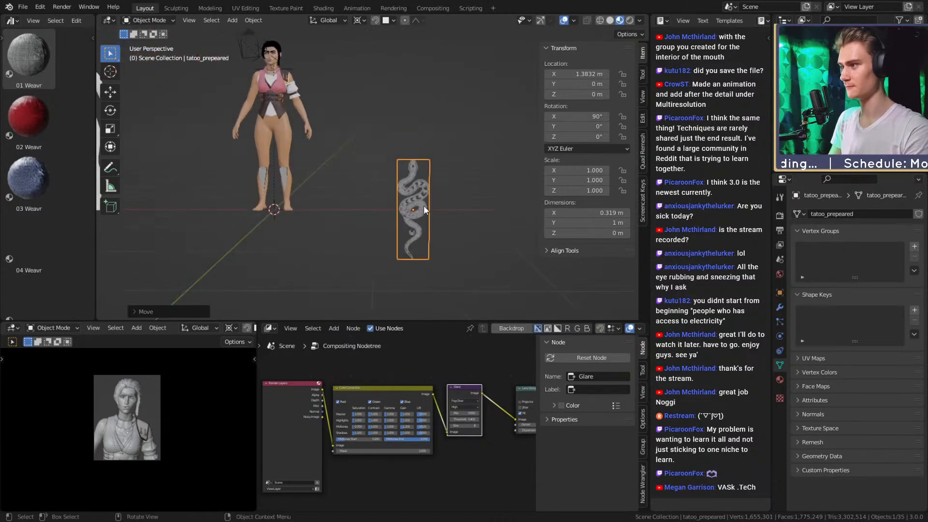
Set the Multires viewport level of the character's pink bra top to 1.
left_click(442, 164)
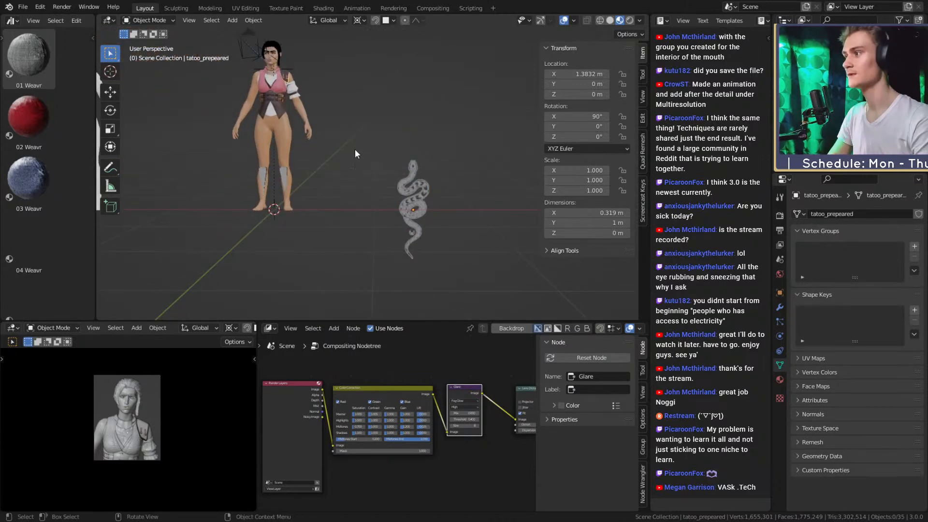
middle_click_drag(270, 109, 344, 191, "shift")
scroll(387, 179, "up", 4)
middle_click_drag(418, 174, 432, 199)
left_click(429, 208)
scroll(429, 244, "down", 3)
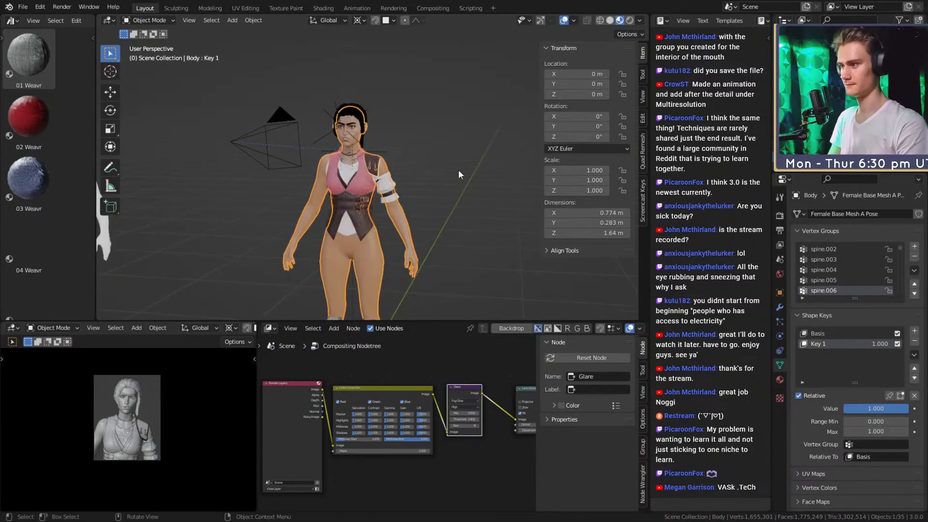
left_click(442, 175)
left_click(365, 187)
scroll(426, 212, "up", 4)
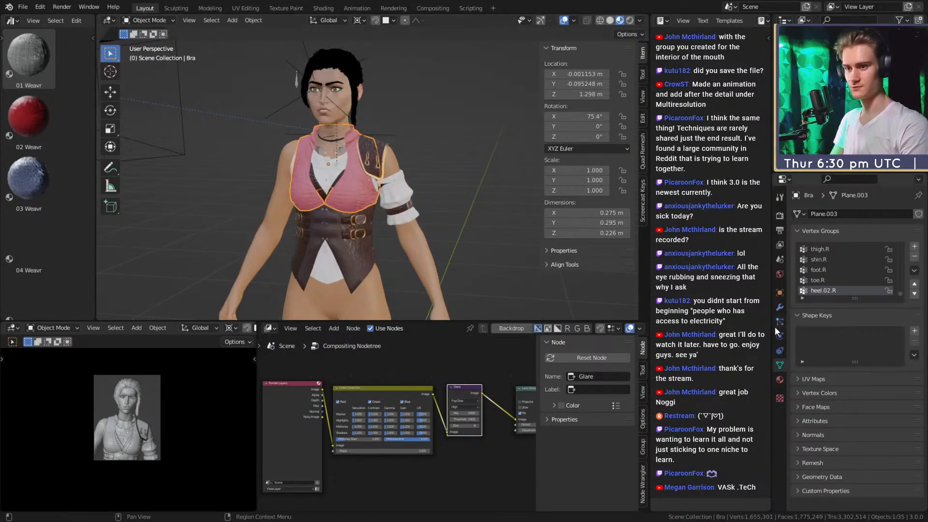
left_click(780, 307)
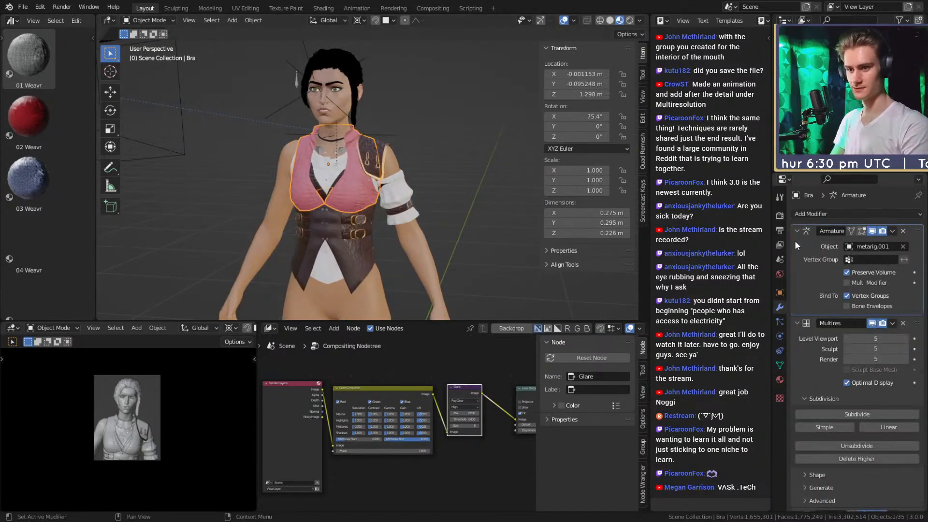
left_click(849, 338)
left_click(849, 337)
Set the Multires viewport level of the white arm cloth below the shoulder pad to 1.
scroll(403, 202, "up", 3)
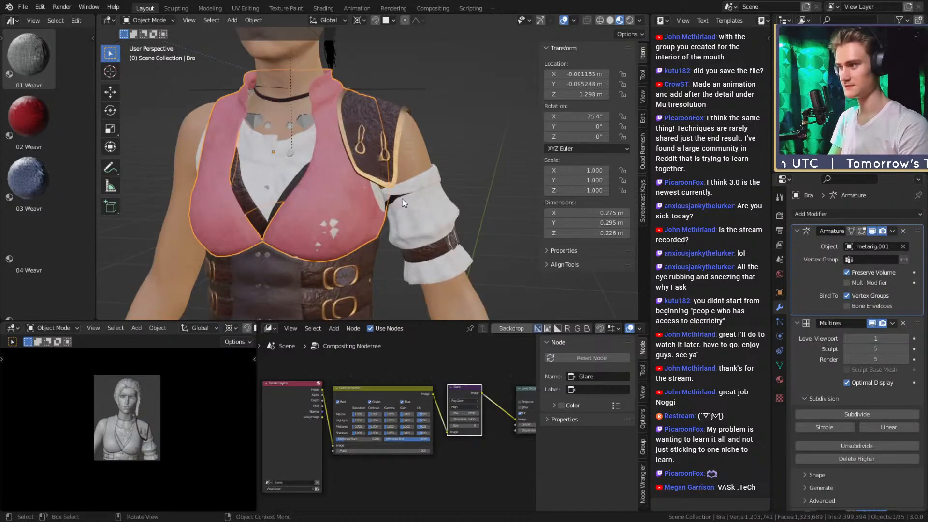
left_click(394, 192)
middle_click_drag(418, 241, 405, 189, "shift")
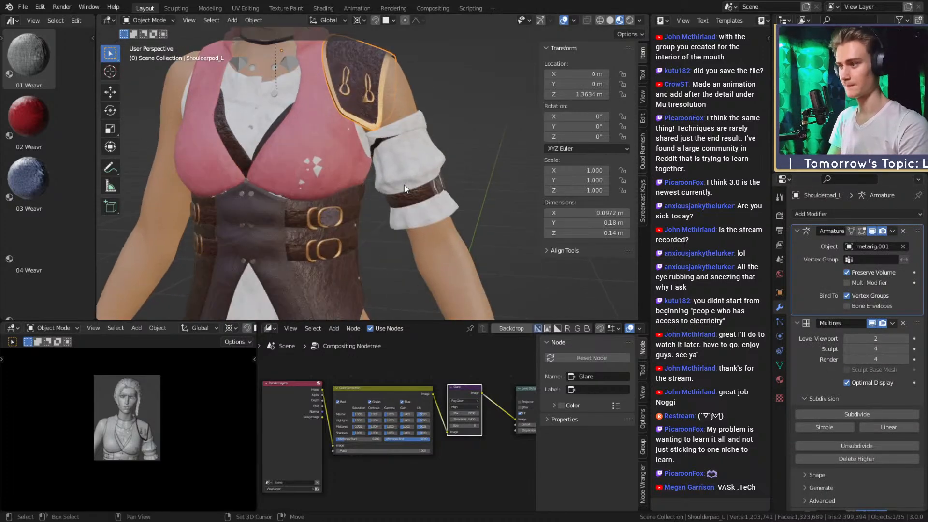
left_click(432, 209)
left_click(846, 338)
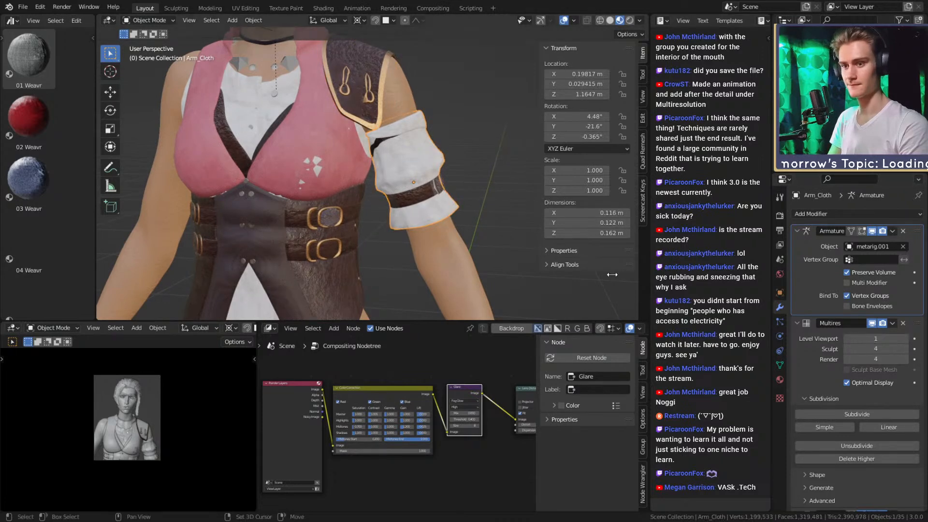
Lower the Multires viewport level of the corset's leather pads.
middle_click_drag(335, 242, 379, 199, "shift")
left_click(376, 251)
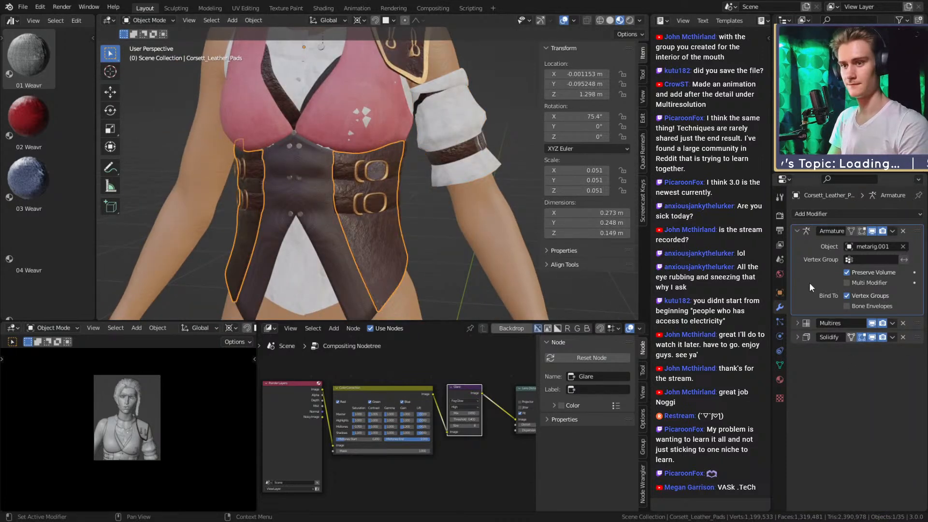
left_click(849, 340)
left_click(849, 340)
left_click(848, 340)
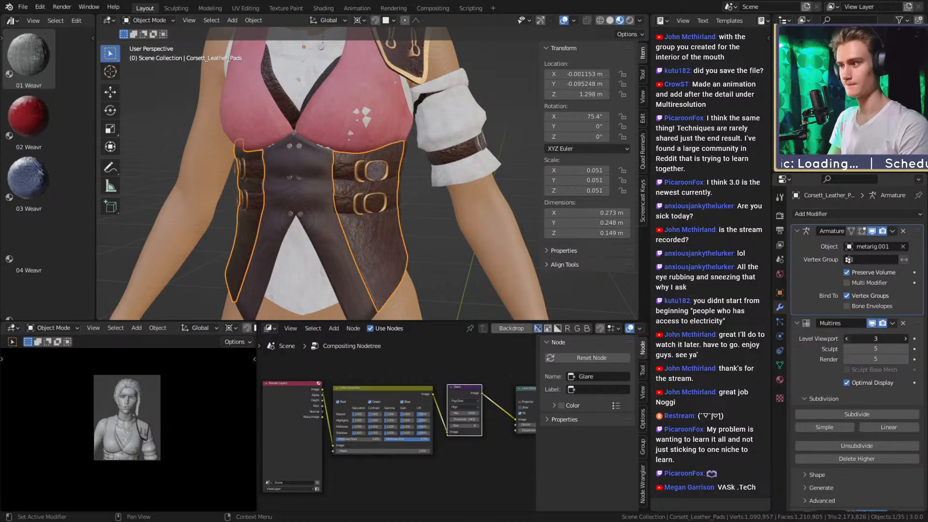
left_click(849, 340)
Set the Multires viewport level of the character's white shirt to 1 and deselect everything.
middle_click_drag(513, 241, 375, 185)
left_click(341, 185)
left_click(849, 340)
scroll(422, 192, "down", 5)
left_click(512, 211)
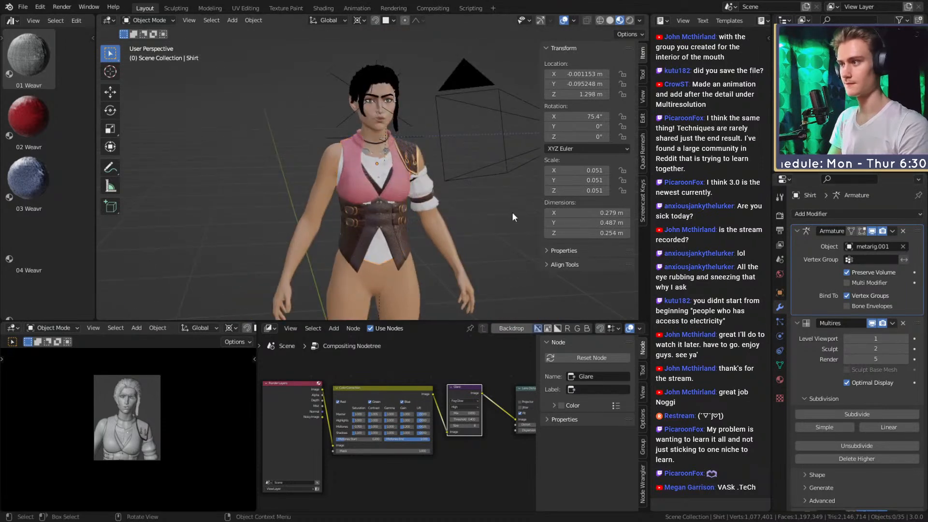
Move the tattoo plane along X and Z only, to about X -0.26 m and Z 0.86 m, behind the character's right arm.
scroll(510, 211, "down", 4)
middle_click_drag(507, 210, 425, 202)
middle_click_drag(459, 153, 457, 225)
left_click(498, 268)
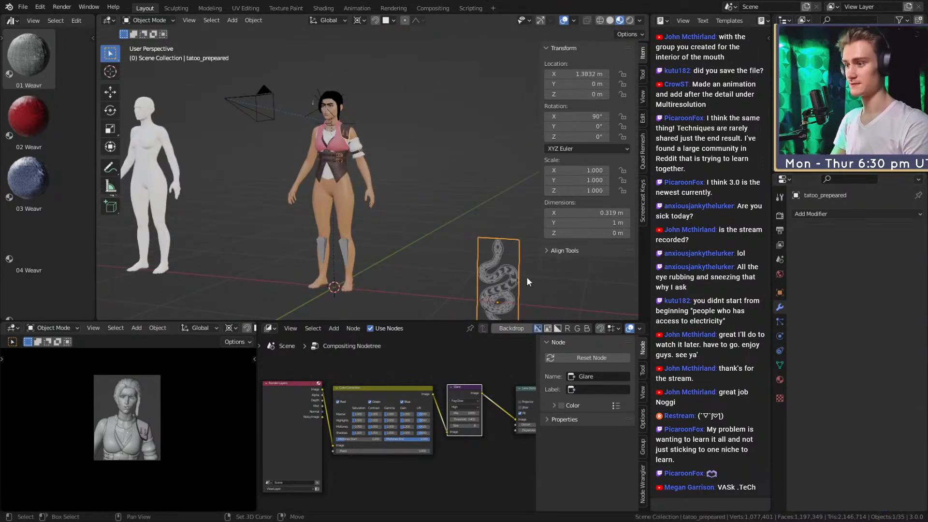
middle_click_drag(526, 277, 517, 251)
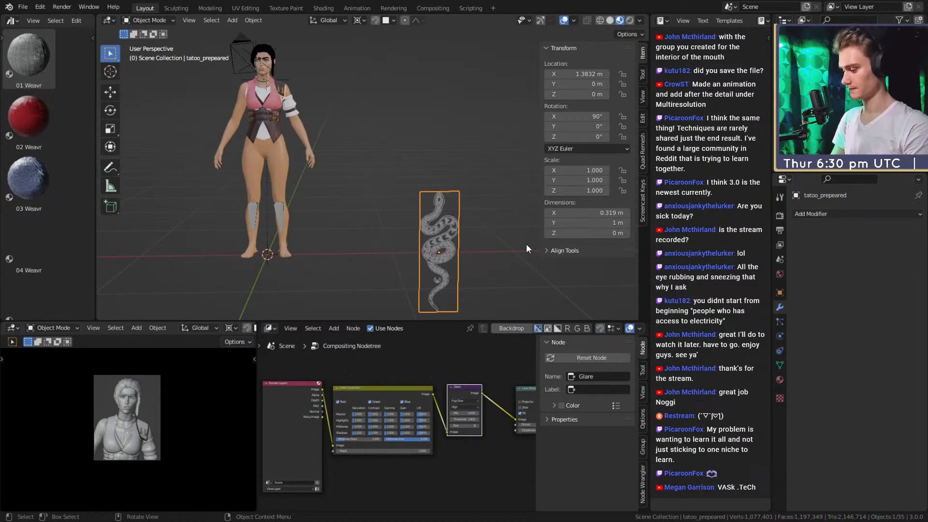
key("g")
key("shift+x")
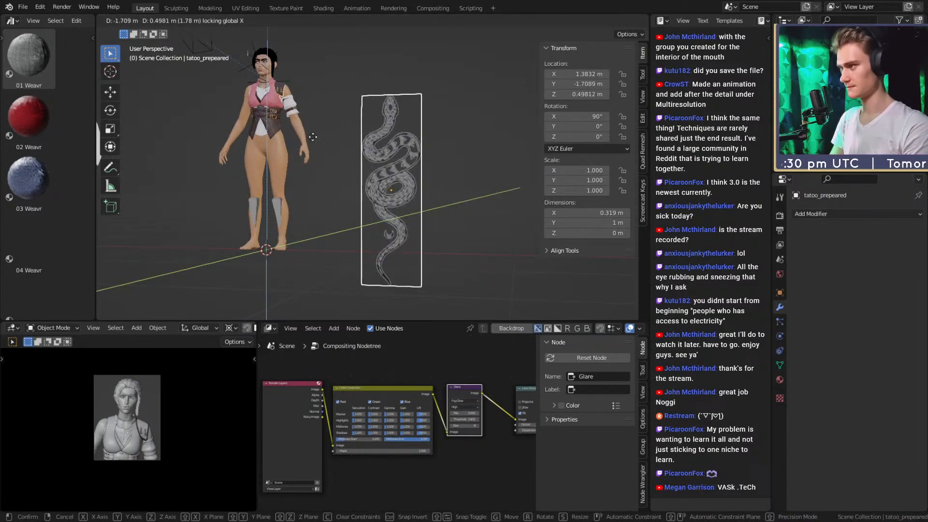
left_click(350, 157)
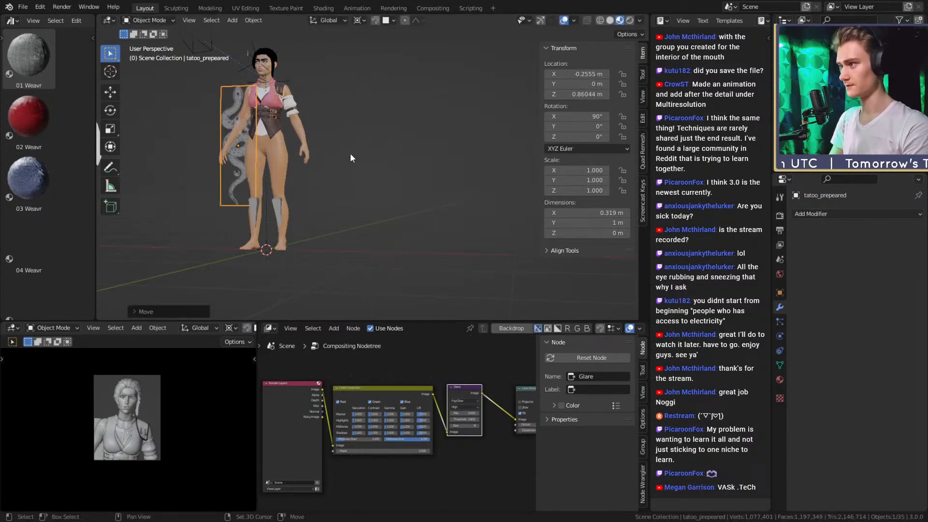
Shift the tattoo plane clear of the clothed character's right arm, to about X -0.61 m, Y -0.02 m and Z 1.04 m.
scroll(456, 221, "up", 4)
middle_click_drag(350, 154, 500, 205, "shift")
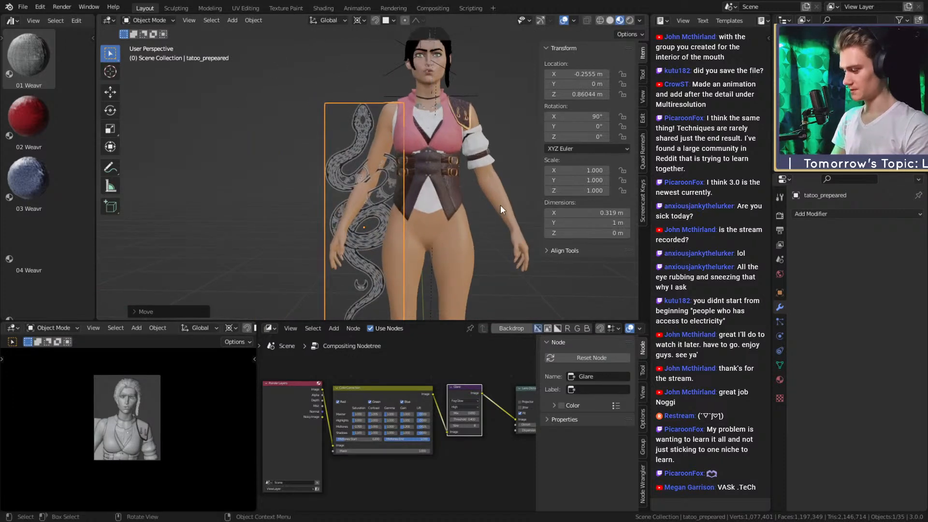
key("g")
left_click(413, 162)
middle_click_drag(338, 122, 376, 149, "shift")
mouse_move(376, 148)
middle_mouse_down()
mouse_move(407, 170)
mouse_move(375, 164)
middle_mouse_up()
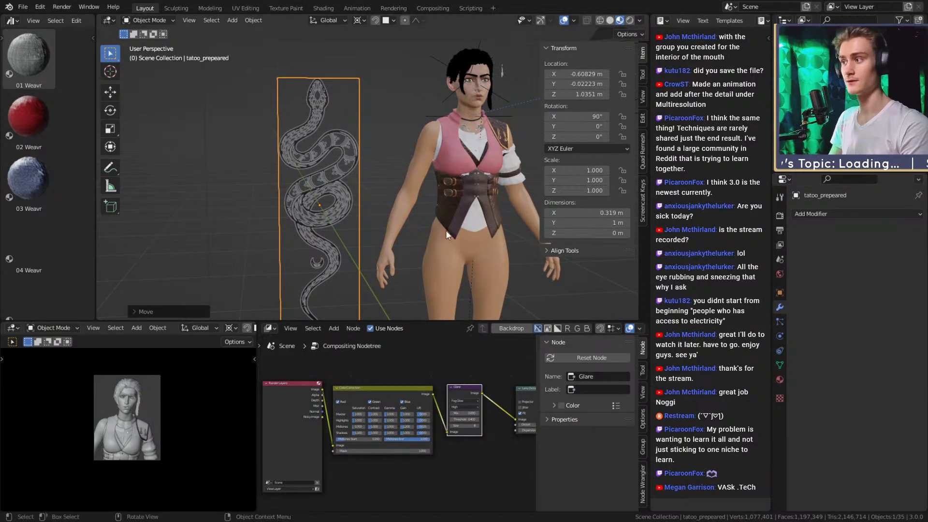
scroll(376, 172, "down", 4)
middle_click_drag(372, 177, 408, 191)
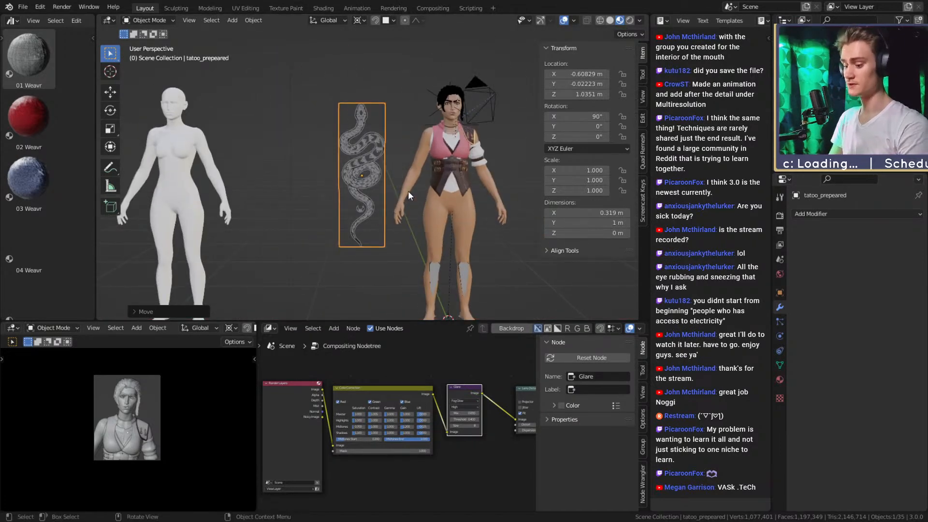
scroll(408, 190, "up", 2)
Enter Edit Mode on the tattoo plane and divide its height with 15 evenly spaced horizontal loop cuts.
key("Tab")
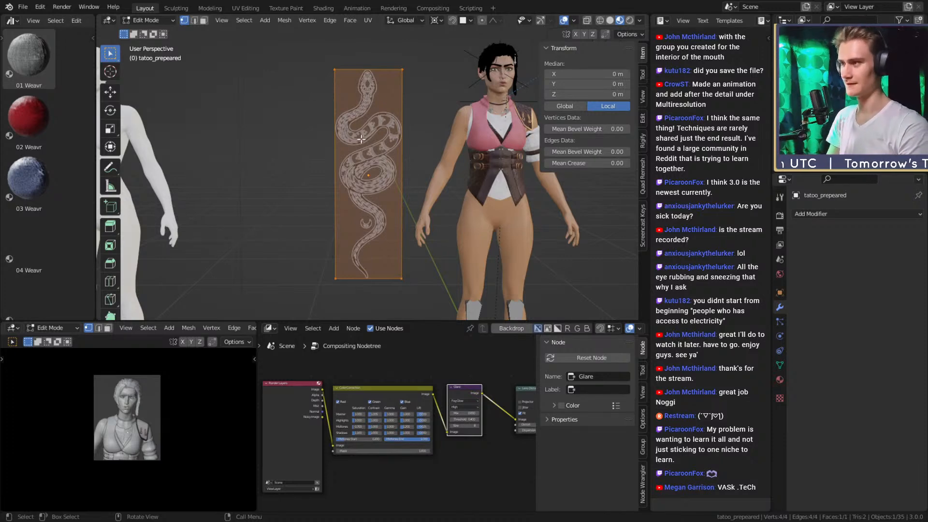
scroll(369, 201, "up", 2)
key("alt+a")
key("a")
middle_click_drag(390, 116, 378, 123, "shift")
scroll(379, 167, "down", 2)
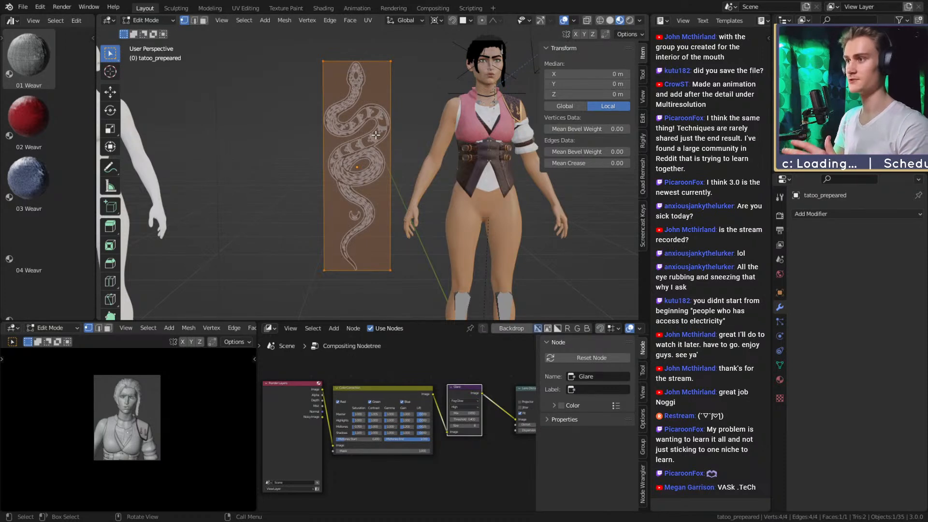
scroll(381, 134, "up", 2)
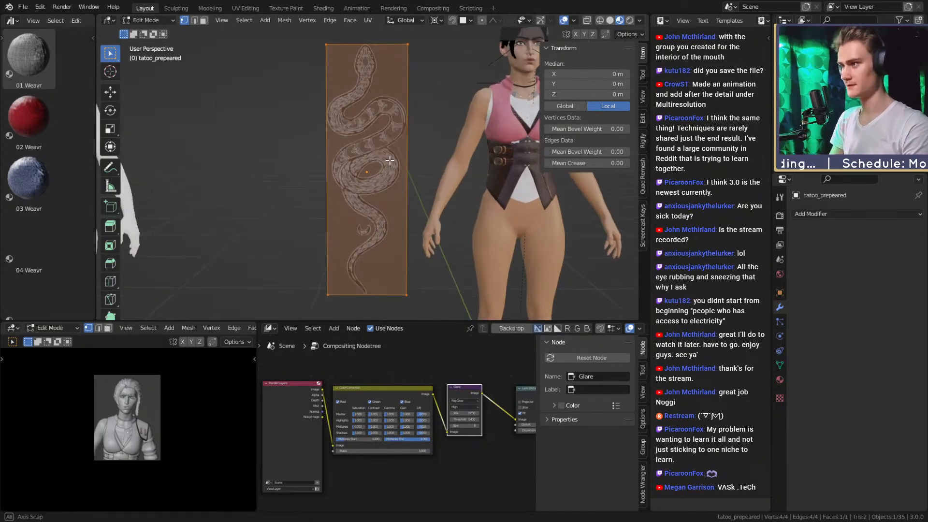
key("ctrl+r")
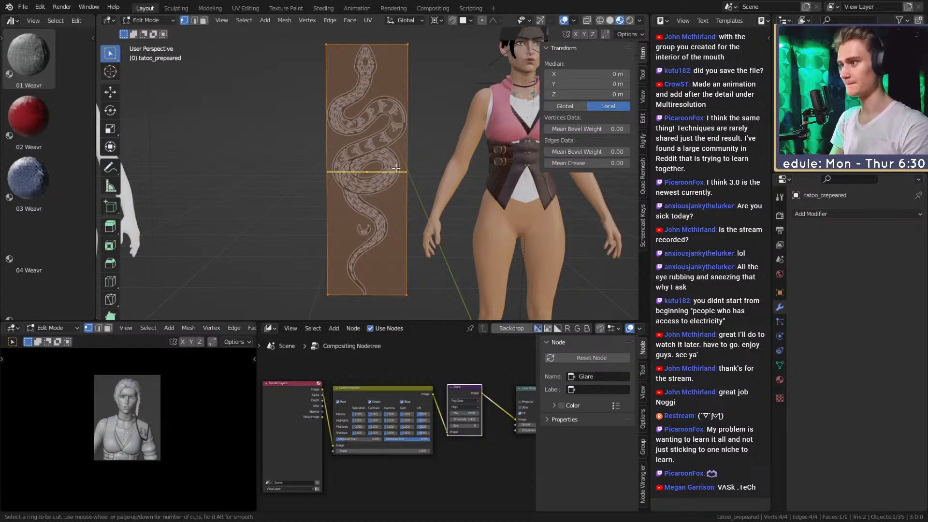
scroll(396, 168, "up", 20)
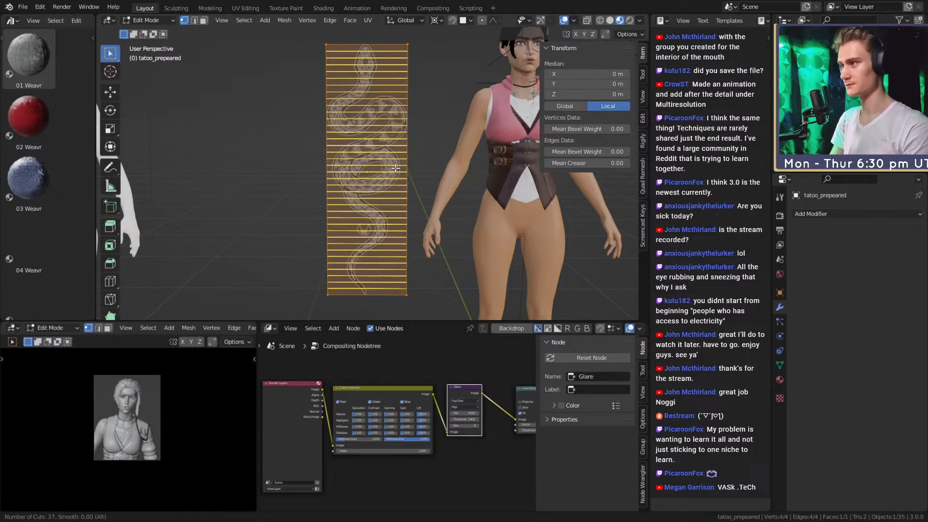
scroll(395, 168, "down", 20)
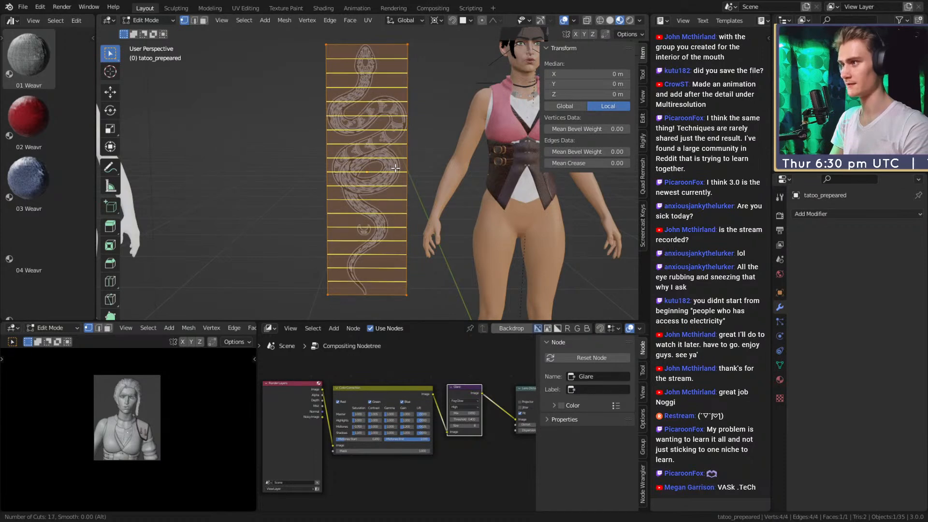
scroll(395, 168, "up", 1)
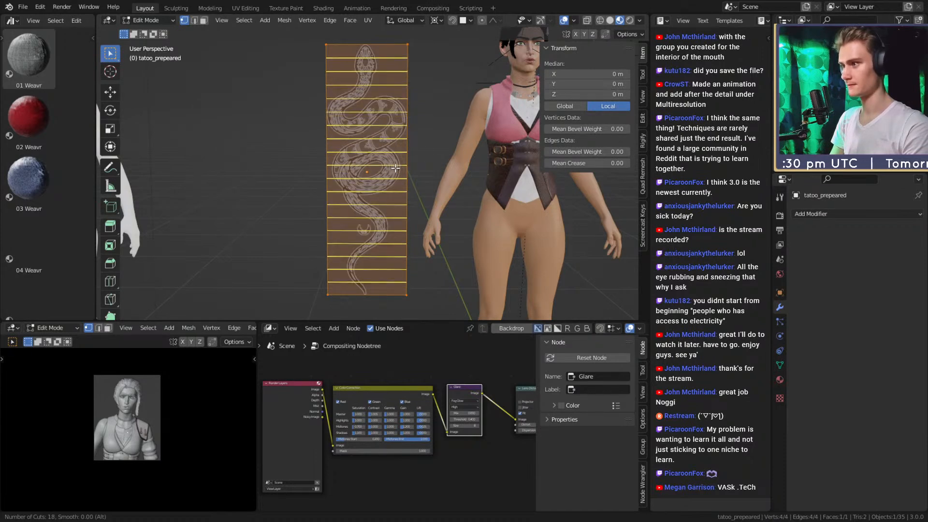
scroll(395, 168, "down", 6)
scroll(396, 168, "up", 4)
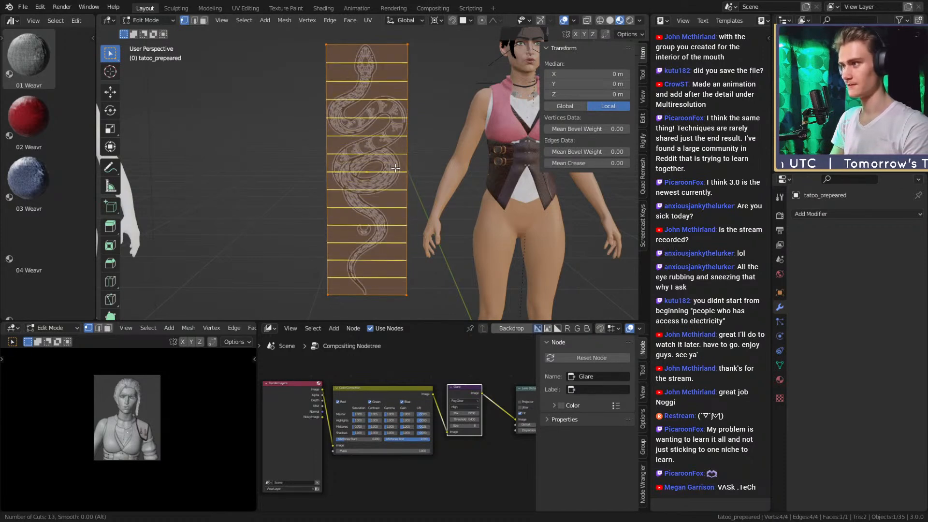
scroll(395, 168, "up", 1)
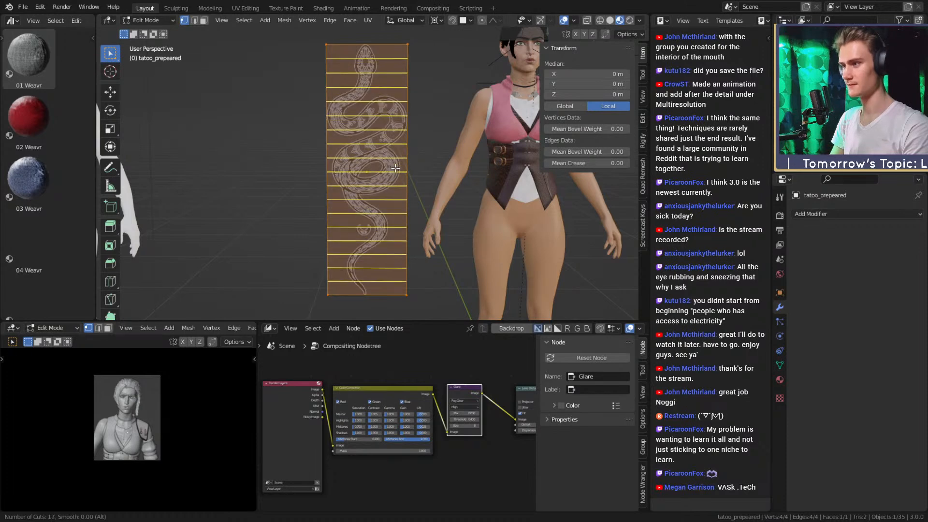
left_click(396, 168)
right_click(396, 168)
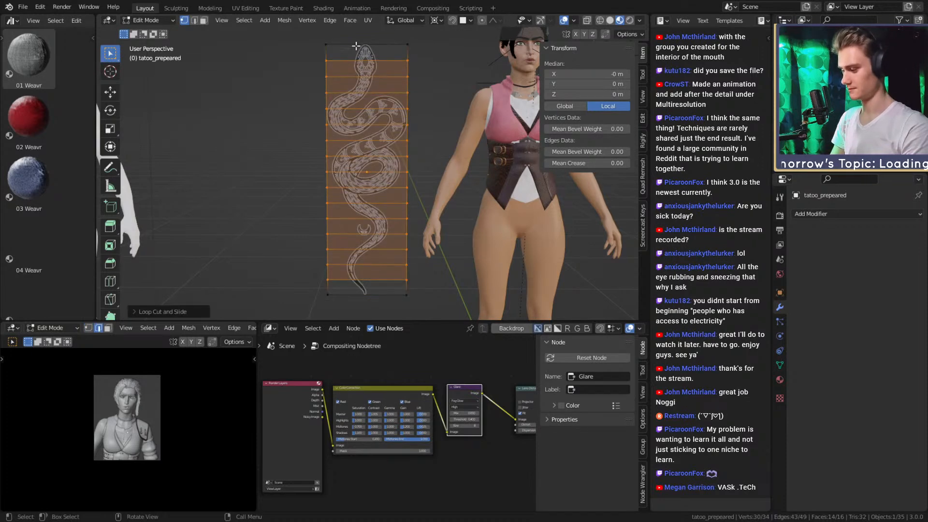
Divide the tattoo plane's width with four evenly spaced vertical loop cuts.
key("ctrl+r")
scroll(360, 51, "up", 2)
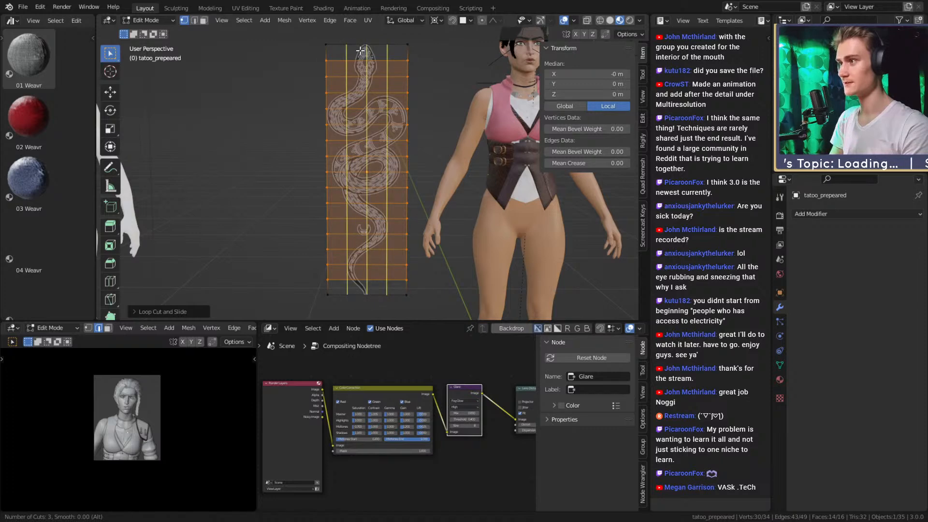
scroll(360, 51, "up", 1)
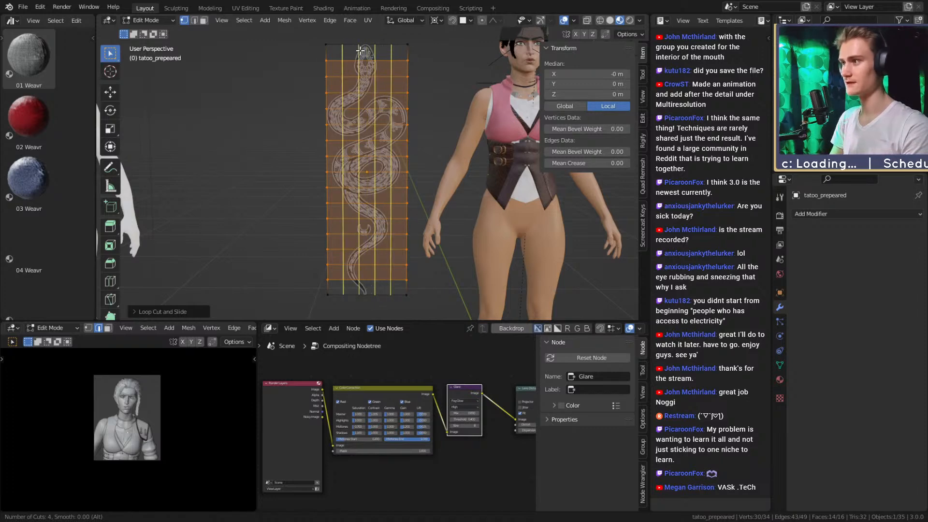
scroll(360, 51, "down", 1)
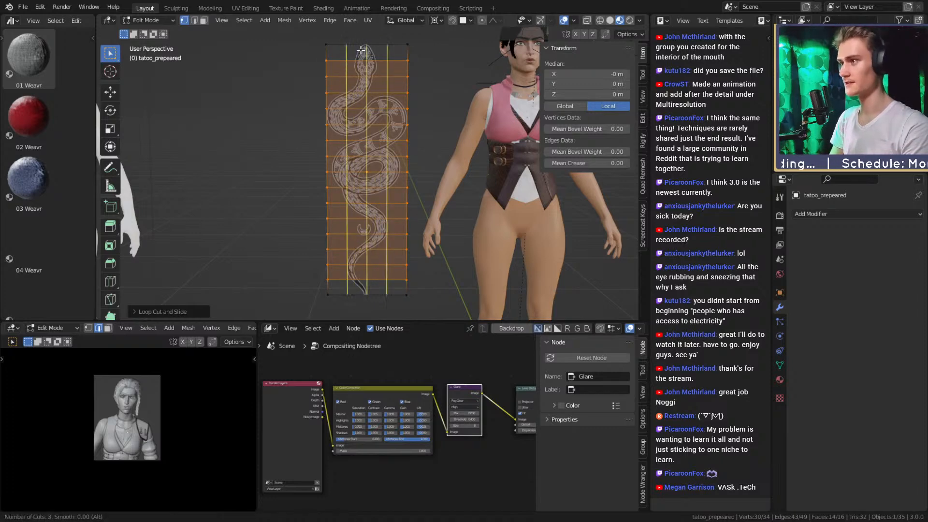
scroll(360, 50, "up", 1)
left_click(360, 51)
right_click(361, 50)
scroll(398, 60, "up", 3)
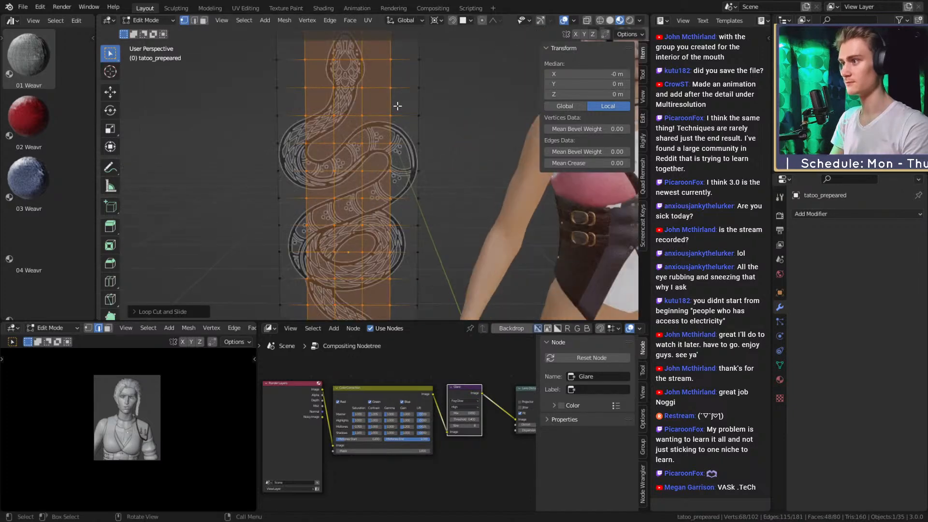
Select one grid face beside the snake's head to check its proportions, and return to Object Mode.
key("3")
left_click(404, 72)
middle_click_drag(405, 74, 403, 104, "shift")
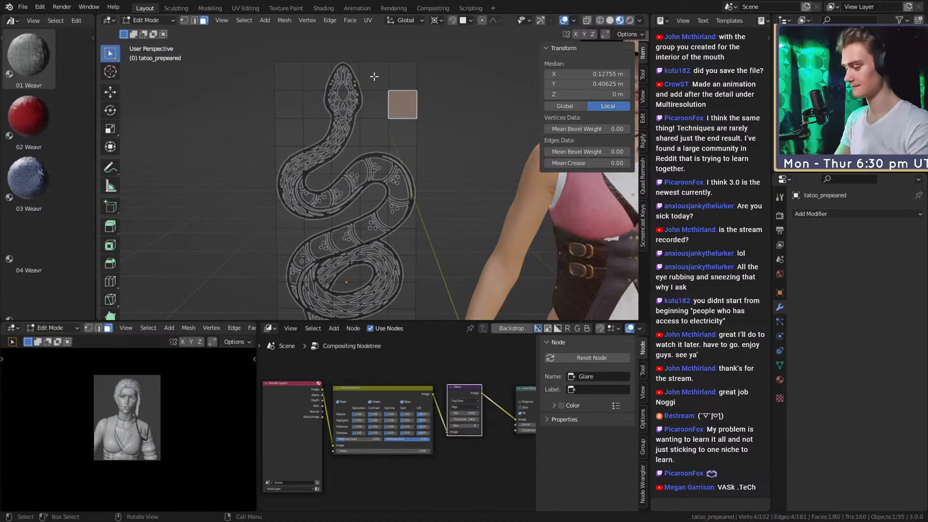
key("Tab")
scroll(370, 263, "down", 6)
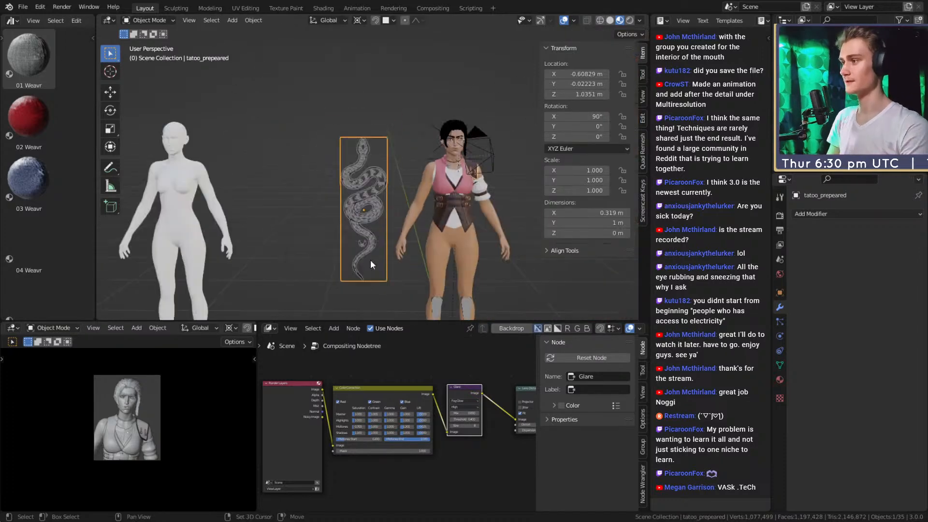
scroll(370, 264, "up", 5)
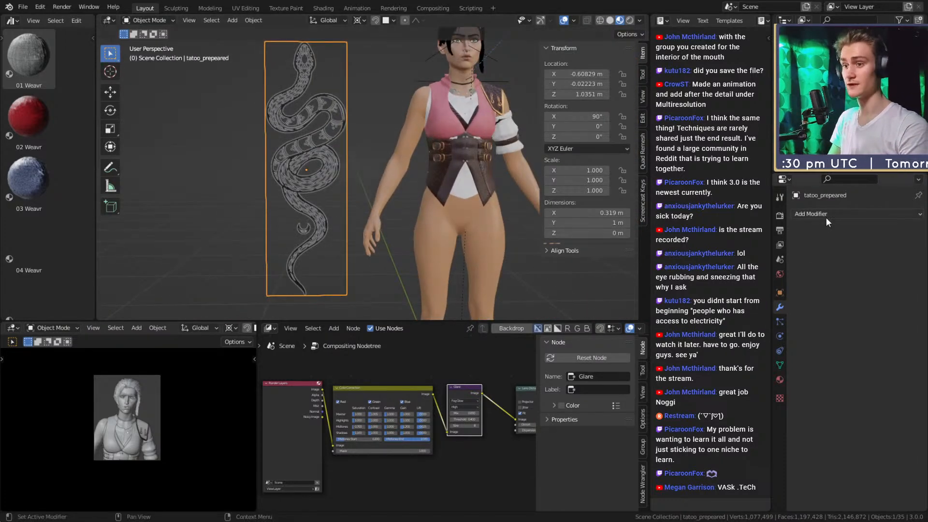
Add a Screw modifier to the tattoo plane and set its axis to Y.
left_click(827, 213)
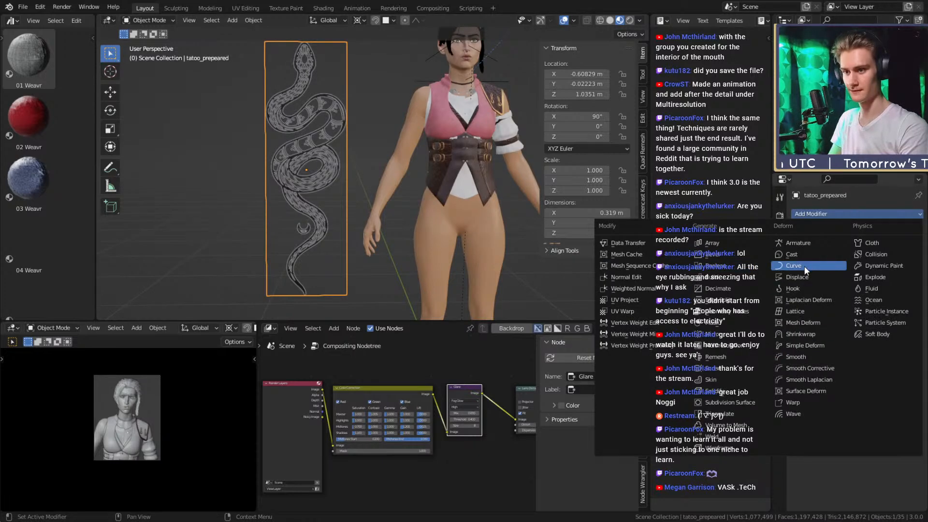
left_click(723, 369)
middle_click_drag(370, 205, 425, 210)
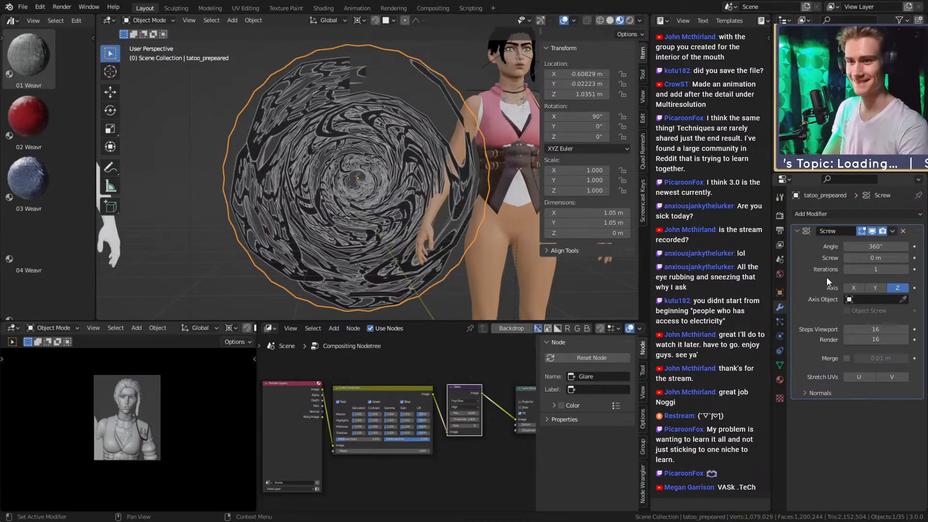
left_click(875, 288)
middle_click_drag(415, 179, 416, 225)
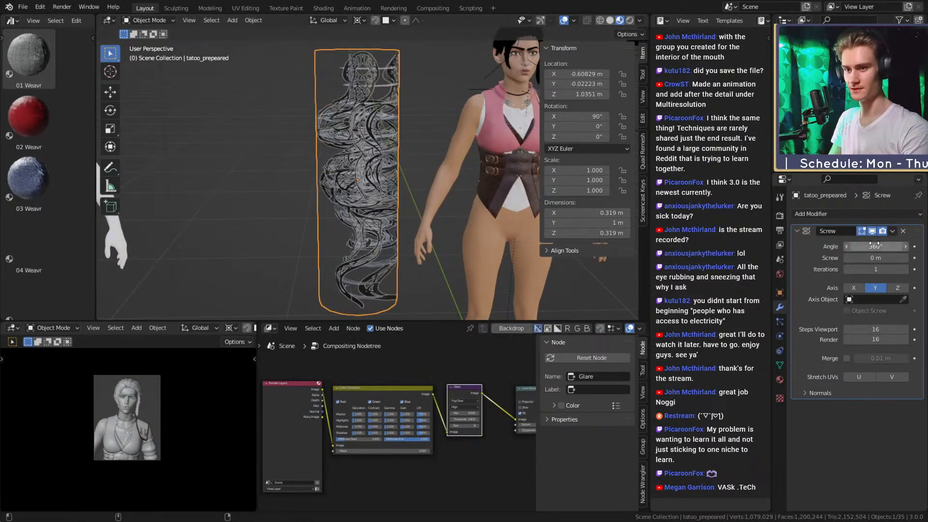
Try Screw angles of -127° and 0° on the tattoo plane, and set the angle back to 360°.
left_click_drag(875, 245, 754, 245)
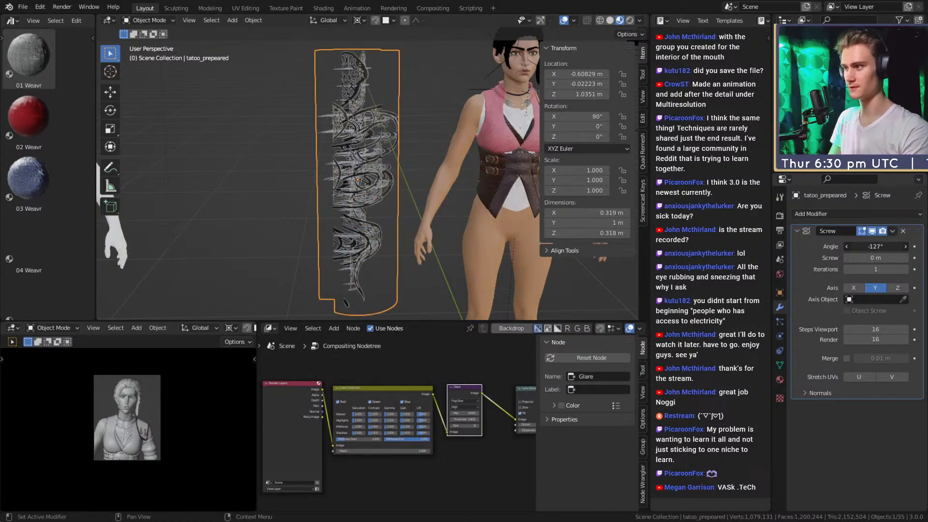
left_click(877, 248)
type("0")
key("Return")
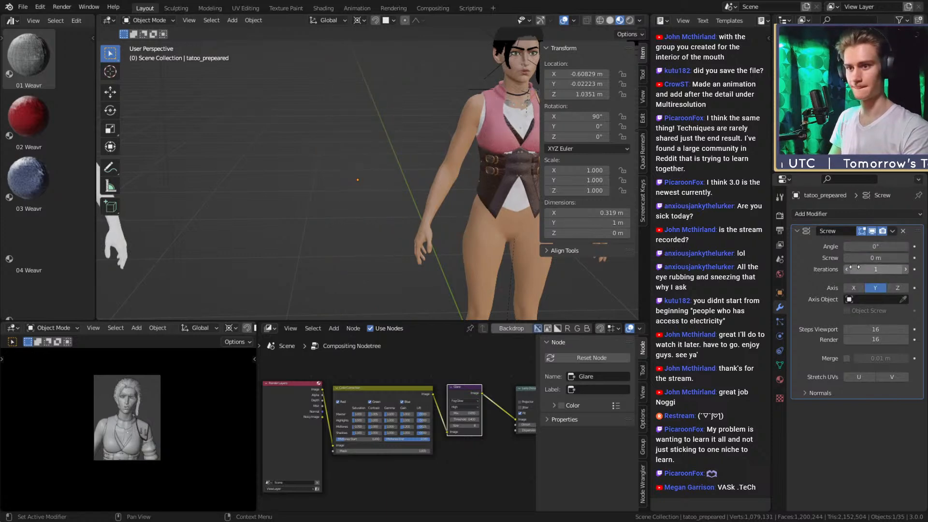
left_click(873, 248)
type("360")
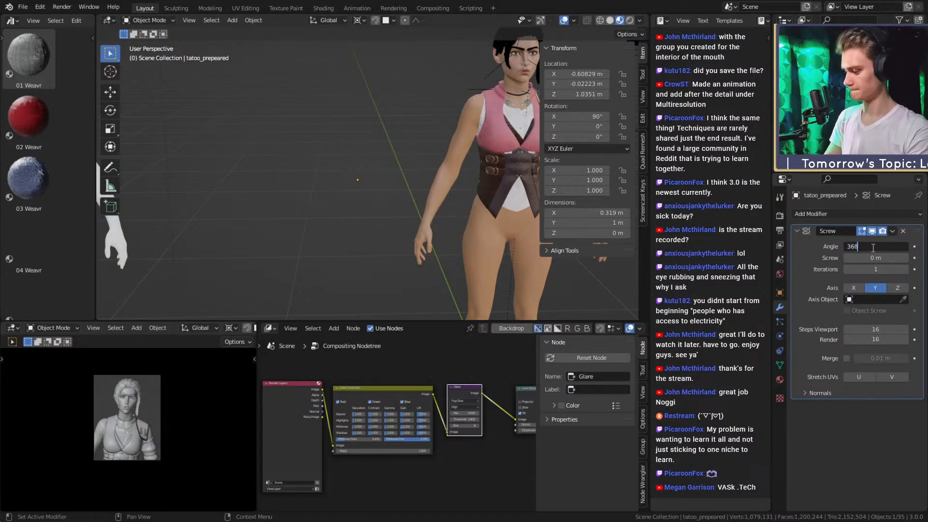
key("Return")
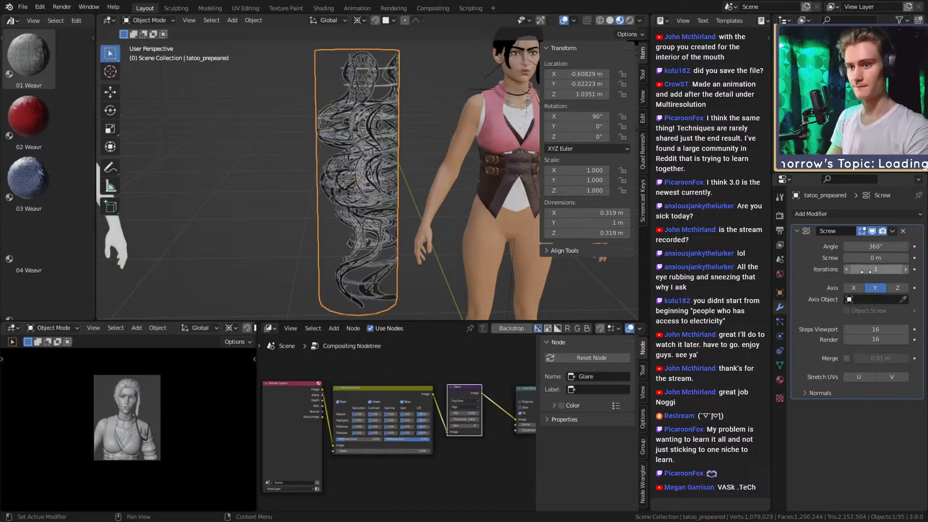
Try the X axis for the Screw modifier and remove the modifier from the tattoo plane.
left_click(853, 288)
middle_click_drag(379, 205, 434, 198)
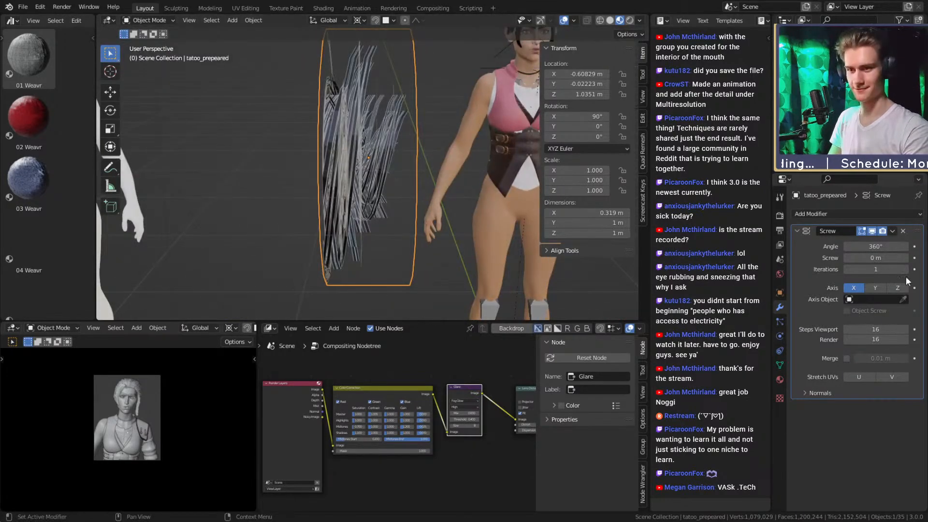
left_click(903, 231)
middle_click_drag(466, 147, 436, 193)
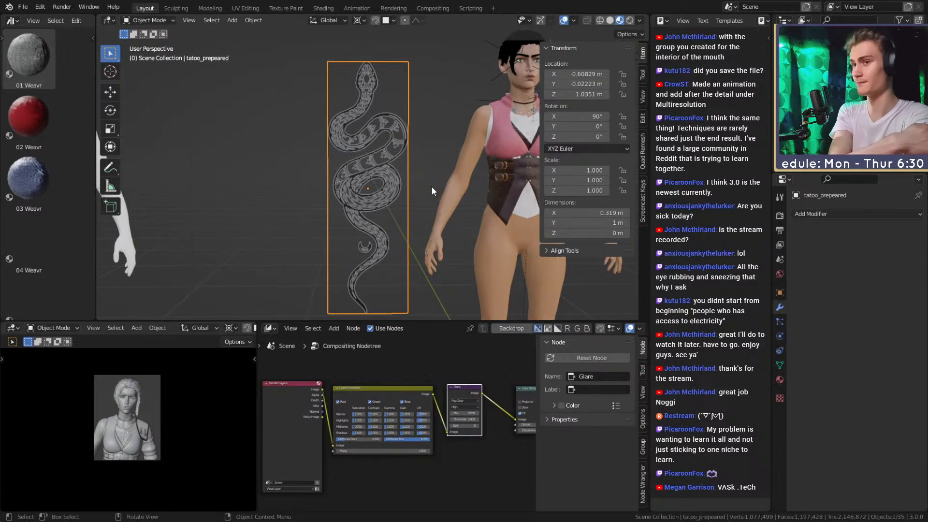
Snap the 3D cursor to the middle edge at the base of the tattoo plane and return to Object Mode.
middle_click_drag(437, 201, 416, 149, "shift")
key("Tab")
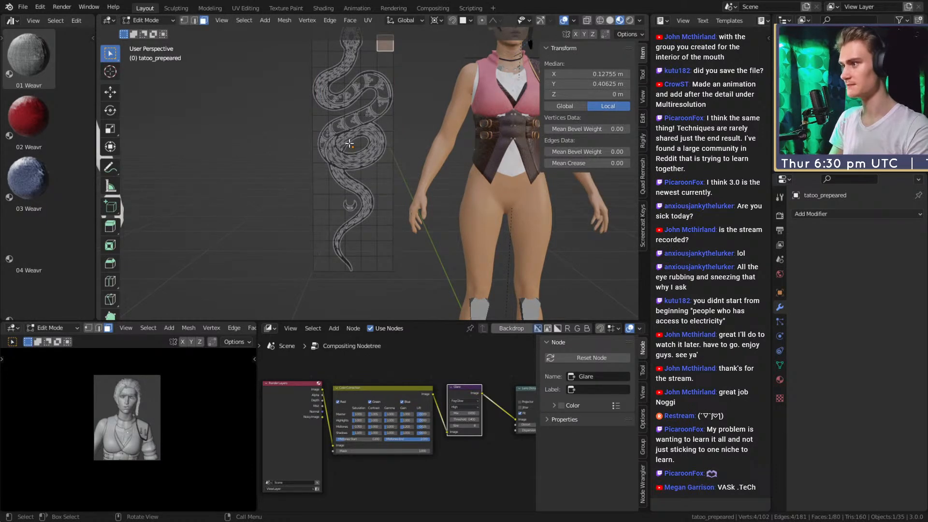
scroll(349, 143, "up", 3)
key("2")
left_click(362, 209)
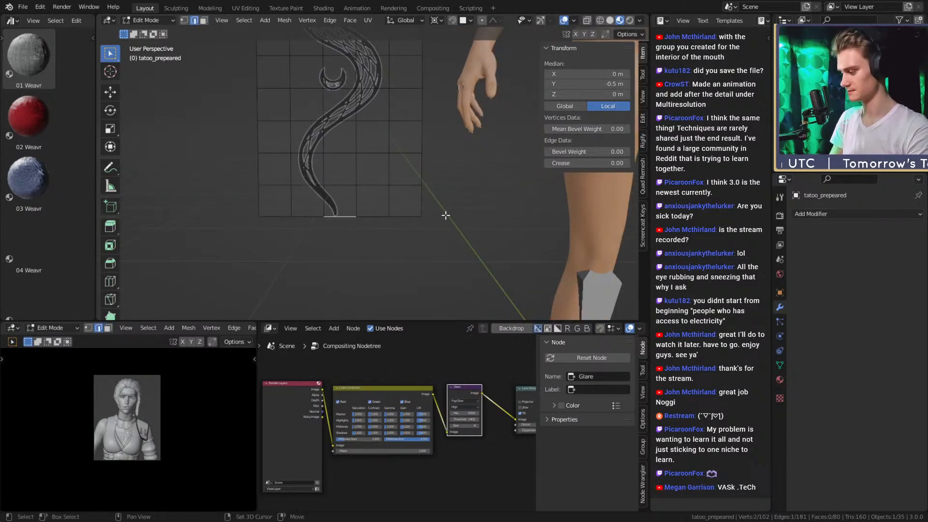
key("ctrl+Tab")
left_click(451, 273)
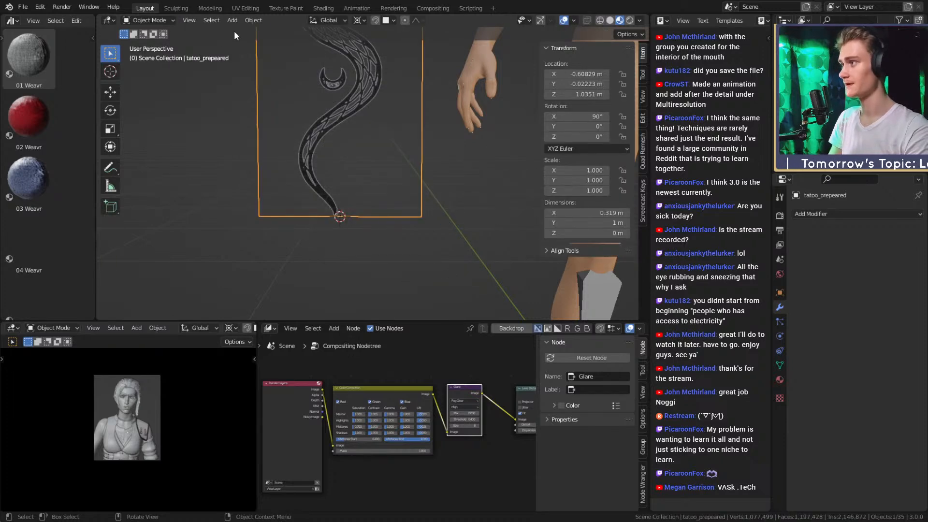
Set the tattoo plane's origin to the 3D cursor at its base.
left_click(254, 20)
mouse_move(270, 43)
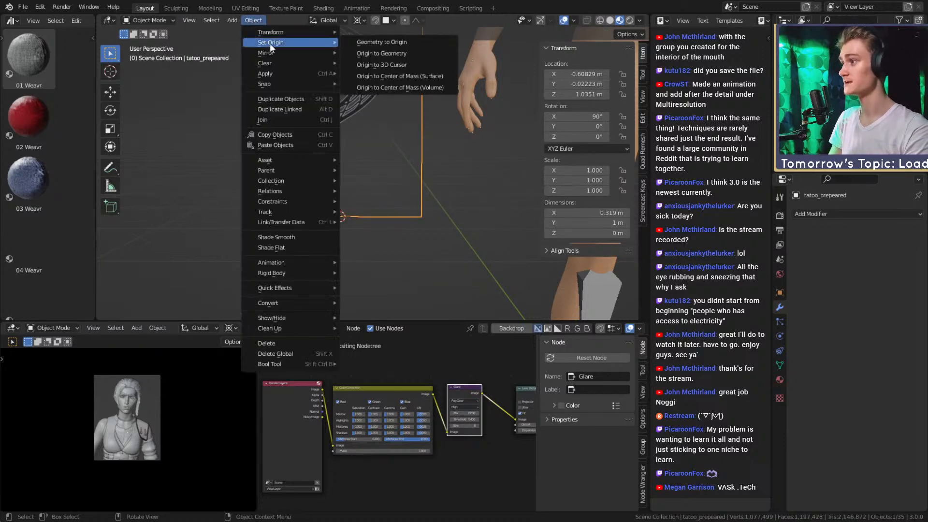
left_click(391, 65)
scroll(366, 161, "down", 5)
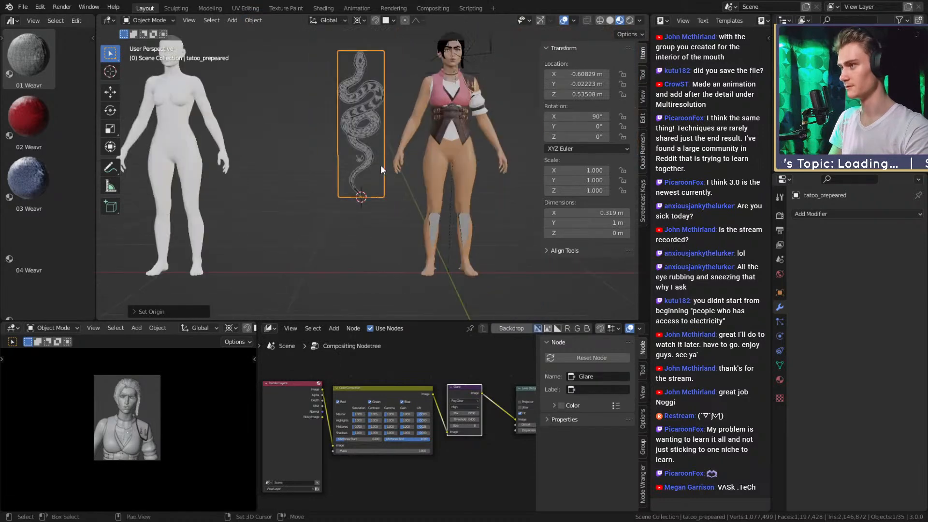
Add a Bézier curve at the 3D cursor at the base of the tattoo plane.
scroll(379, 210, "up", 4)
key("shift+a")
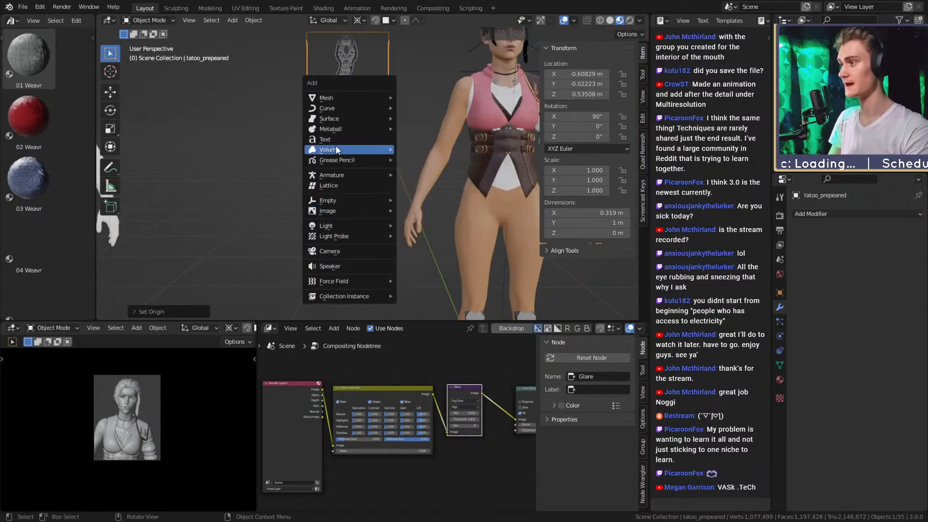
mouse_move(341, 107)
left_click(422, 106)
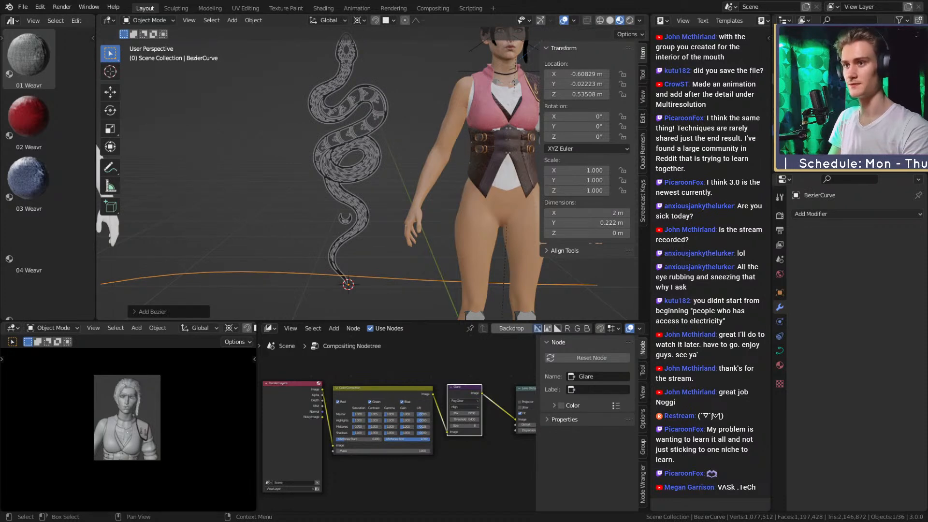
middle_click_drag(375, 228, 378, 204, "shift")
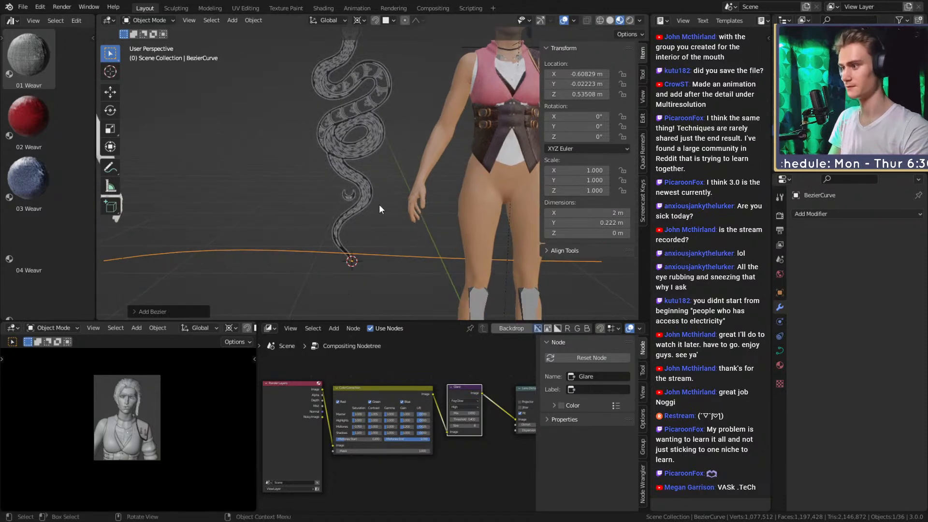
left_click(303, 243)
left_click(303, 251)
scroll(400, 216, "down", 3)
scroll(399, 204, "up", 3)
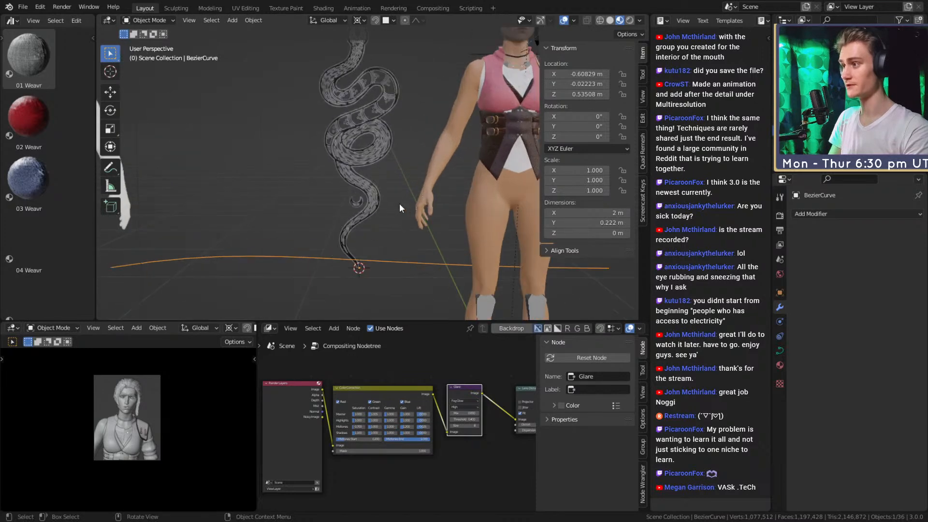
Enter Edit Mode on the Bézier curve and select its control point nearest the white mannequin, at X -1 m.
key("Tab")
middle_click_drag(399, 207, 367, 198)
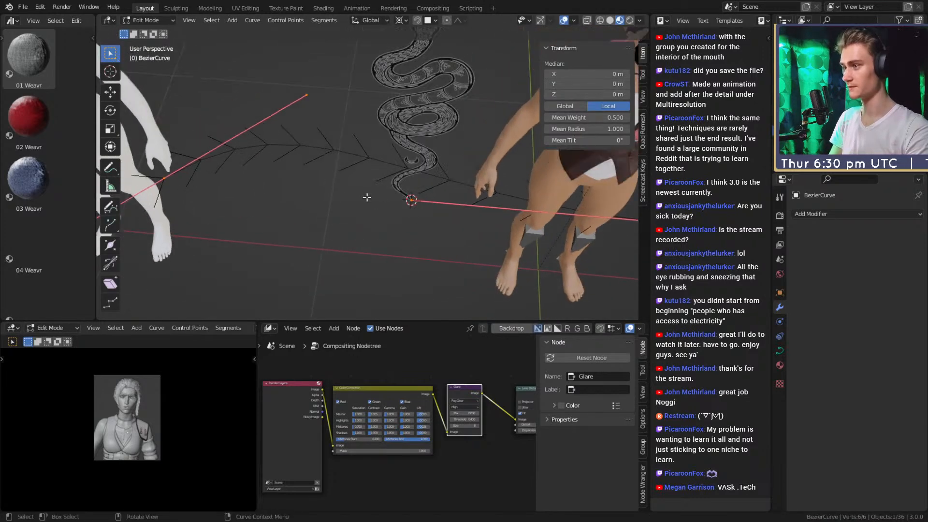
left_click(164, 178)
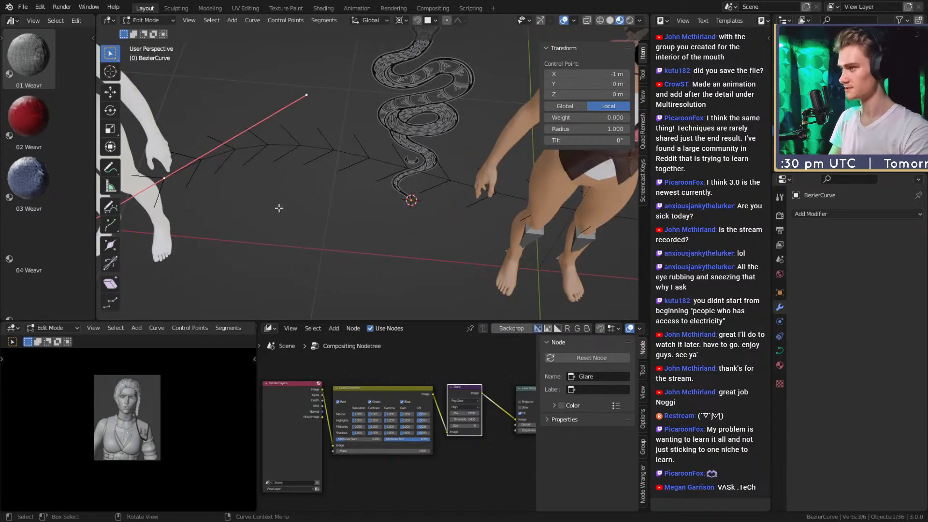
Try to rotate the selected control point 45° about Z around the 3D cursor.
key("r")
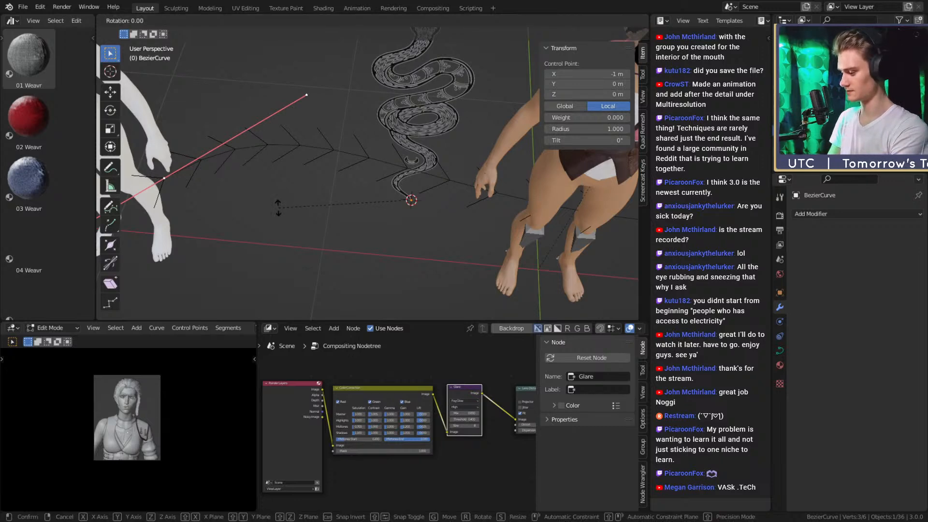
type("z45")
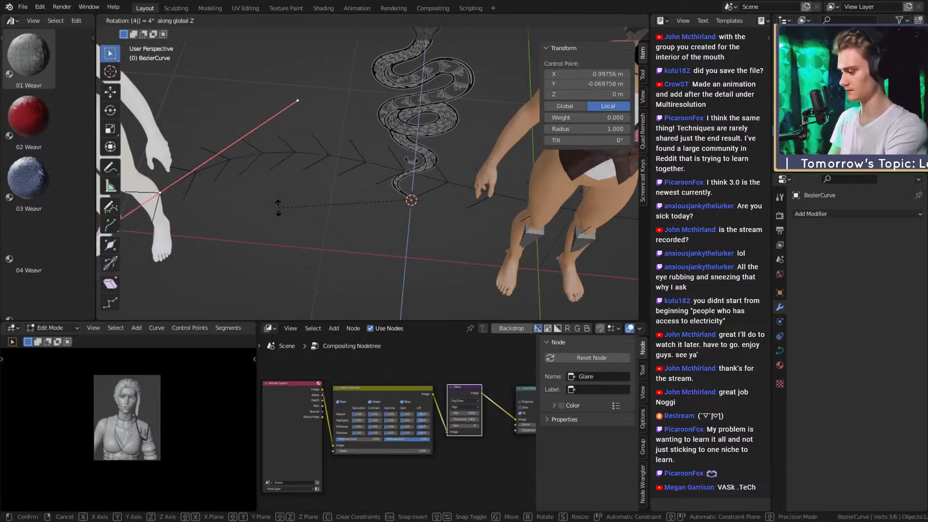
key("Return")
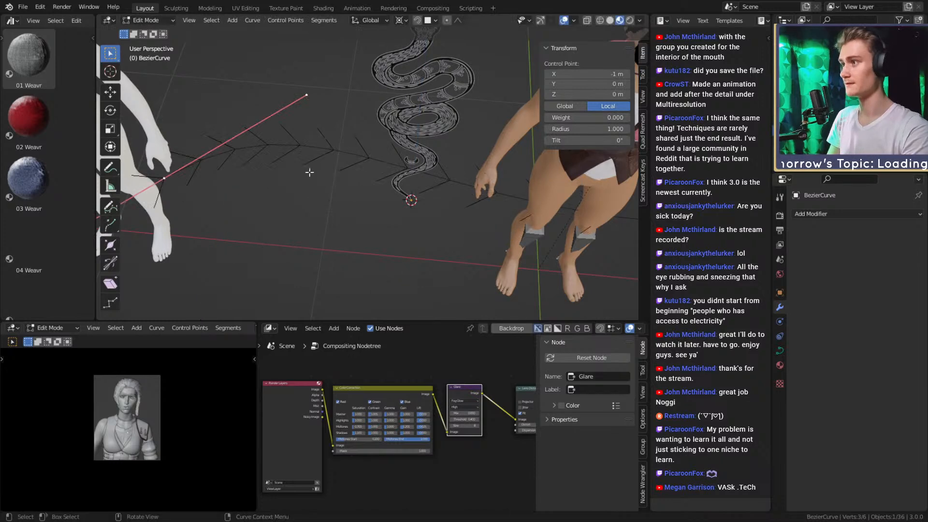
Change the pivot point so the control point turns about itself, and rotate it -45° about Z to straighten the curve.
left_click(401, 19)
left_click(420, 66)
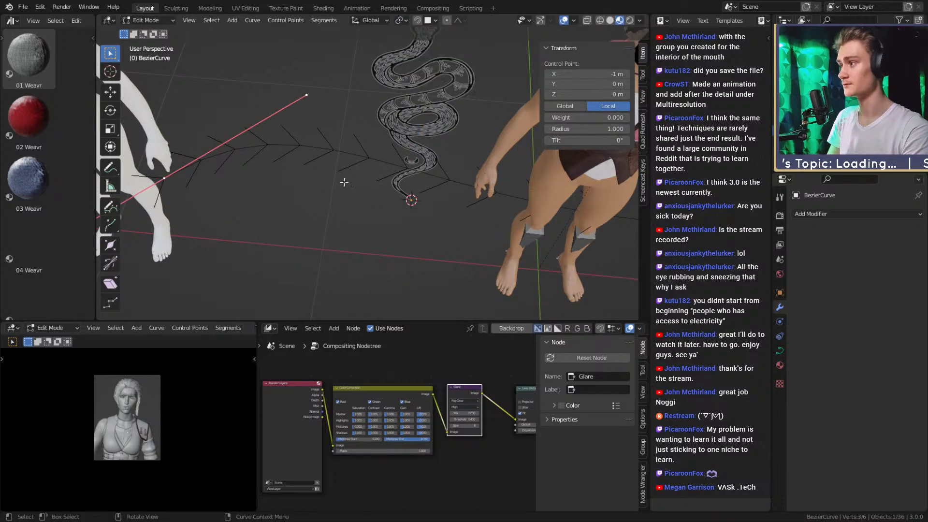
type("rz")
type("45")
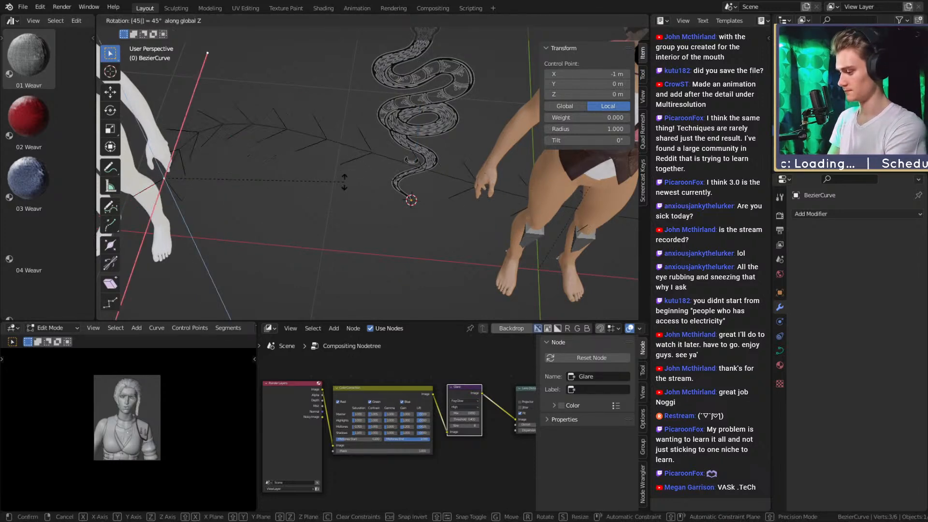
type("-")
key("Return")
scroll(338, 162, "down", 6)
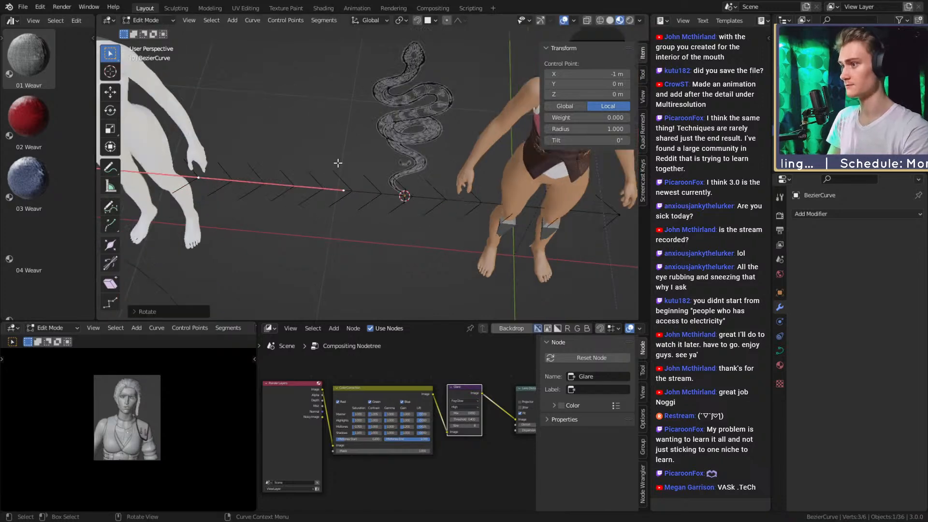
Select all control points of the straightened curve and rotate them 90° about the global Y axis so it stands upright.
middle_click_drag(338, 162, 416, 171)
scroll(416, 171, "up", 6)
key("a")
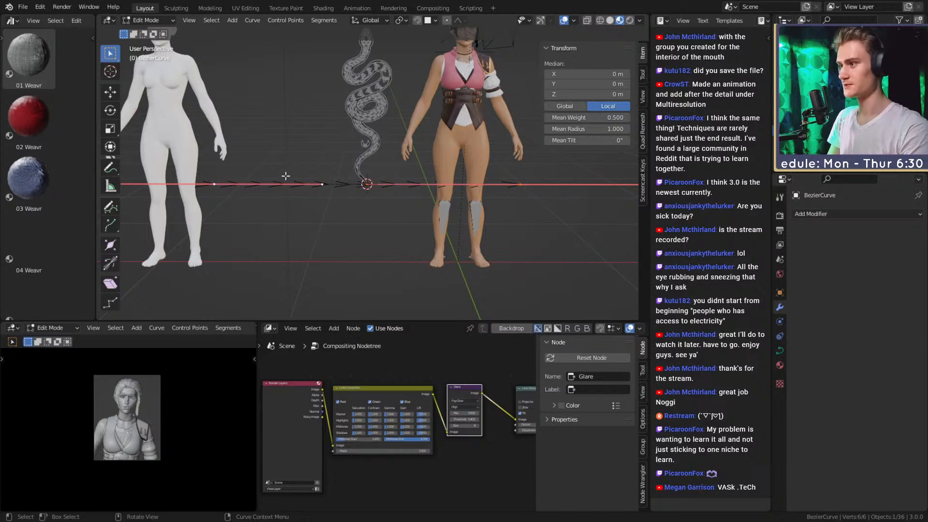
middle_click_drag(285, 176, 307, 193)
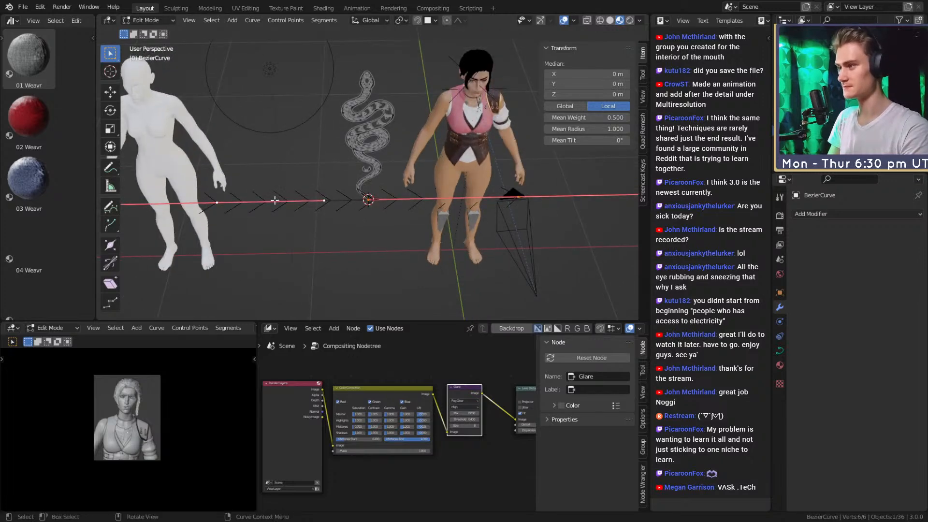
middle_click_drag(377, 190, 377, 133)
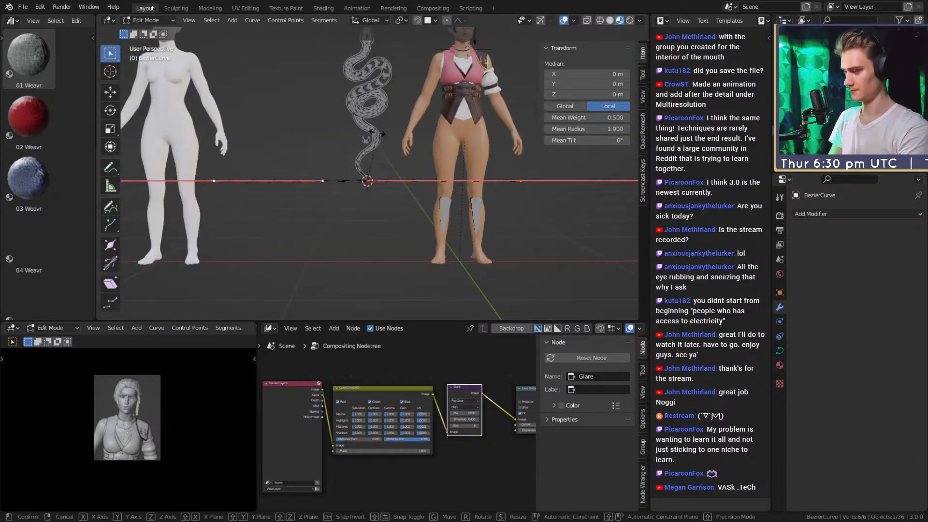
type("ry")
type("90")
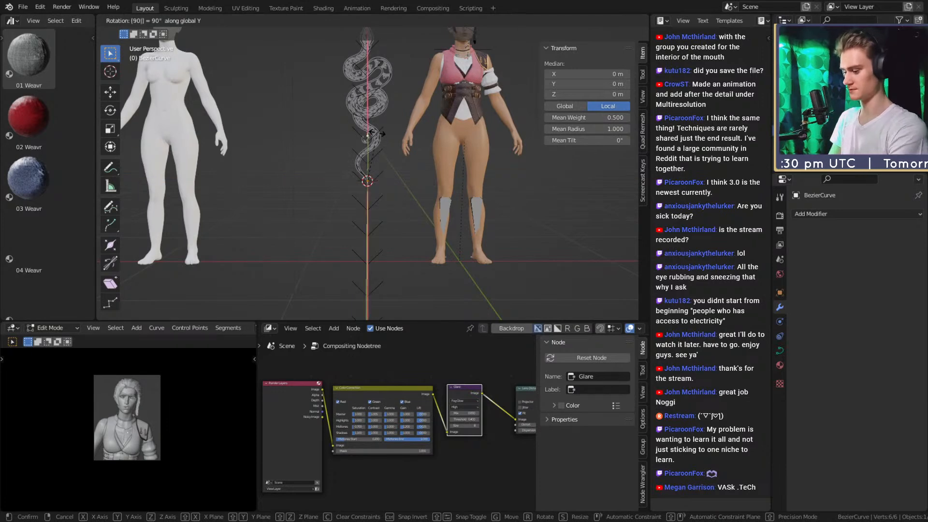
key("Return")
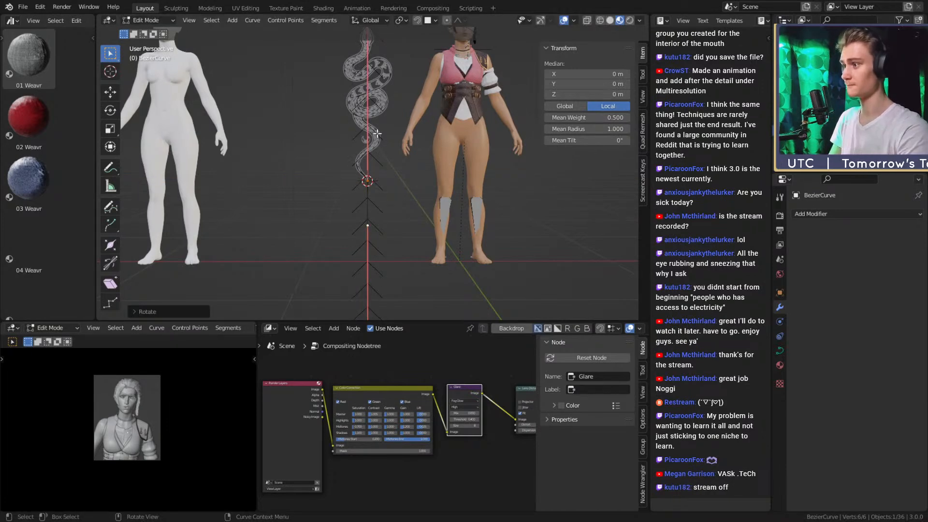
Scale the upright curve down to about 0.6 m long and move it up about 0.3 m along Z, starting it at the tattoo's base.
middle_click_drag(471, 196, 401, 201)
middle_click_drag(382, 254, 426, 248)
key("s")
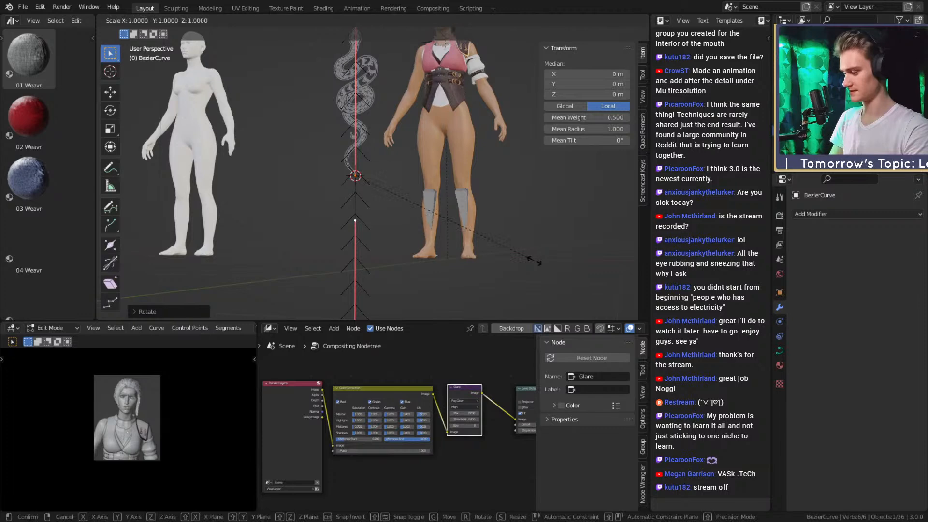
left_click(405, 206)
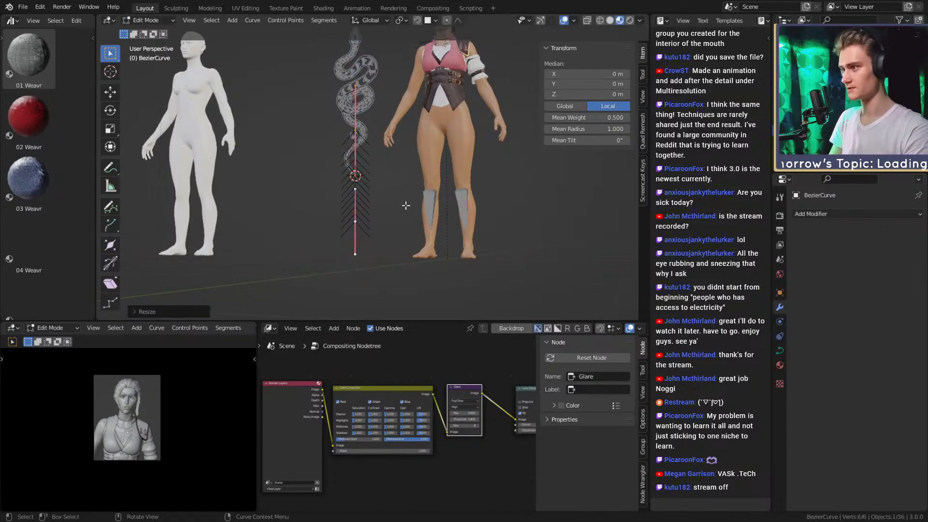
scroll(406, 206, "up", 2)
key("g")
key("z")
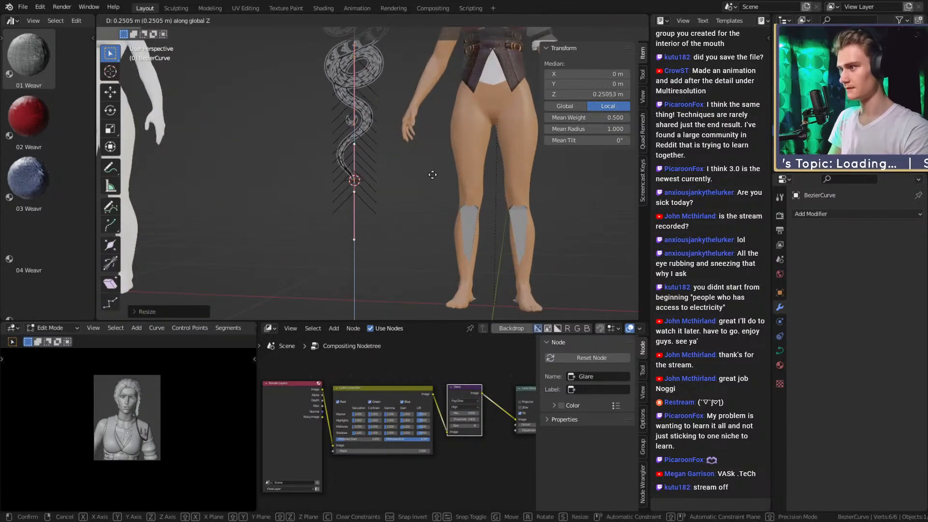
left_click(431, 157)
scroll(409, 124, "up", 3, "shift")
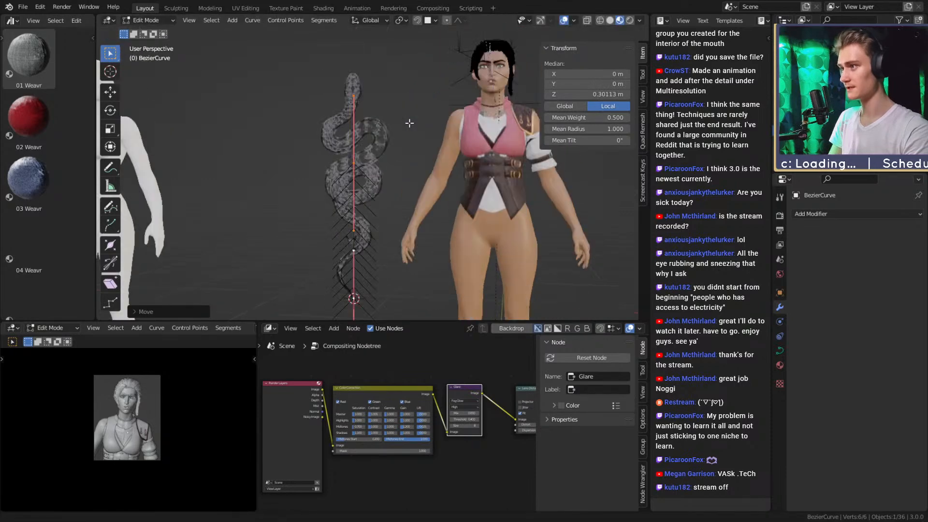
Move the curve's upper control point up along Z to about 1.0 m, at the tip of the snake's head, and leave Edit Mode.
scroll(409, 123, "up", 3)
left_click(391, 189)
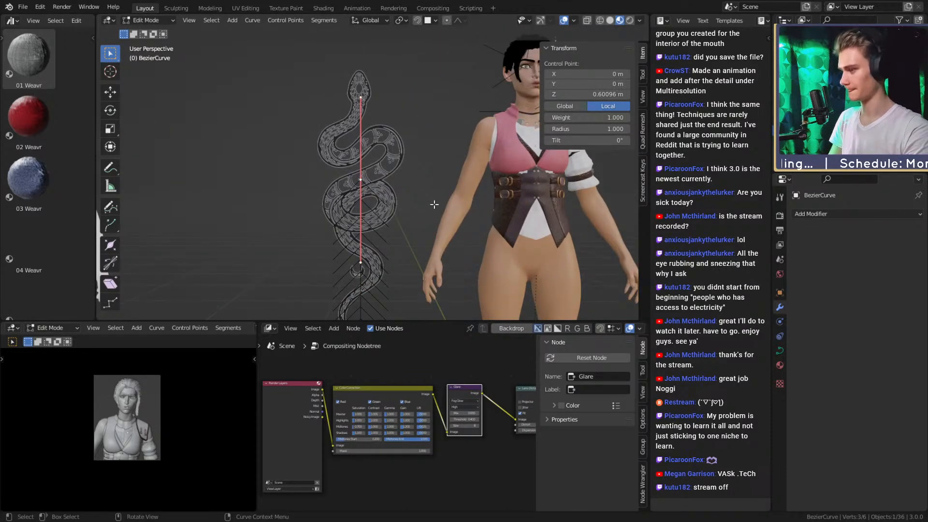
key("g")
key("z")
left_click(430, 94)
scroll(430, 107, "up", 2, "shift")
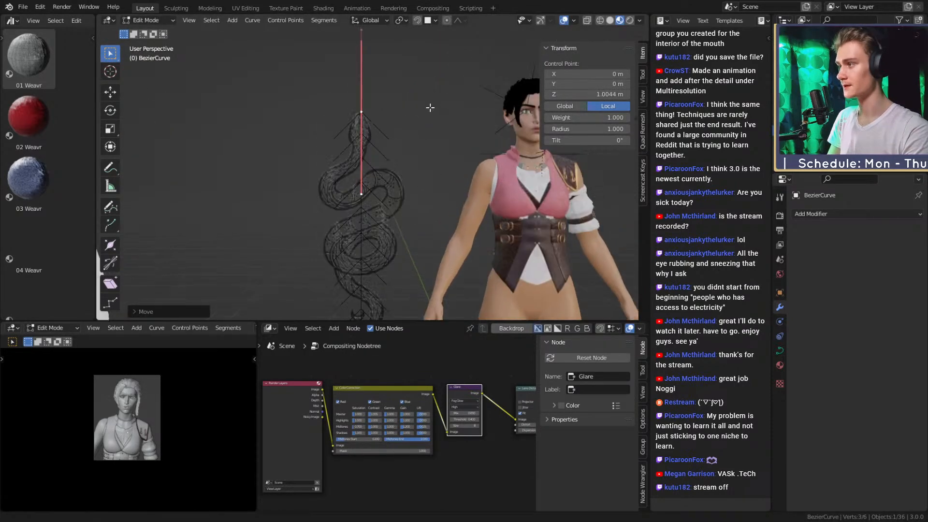
scroll(445, 166, "up", 3)
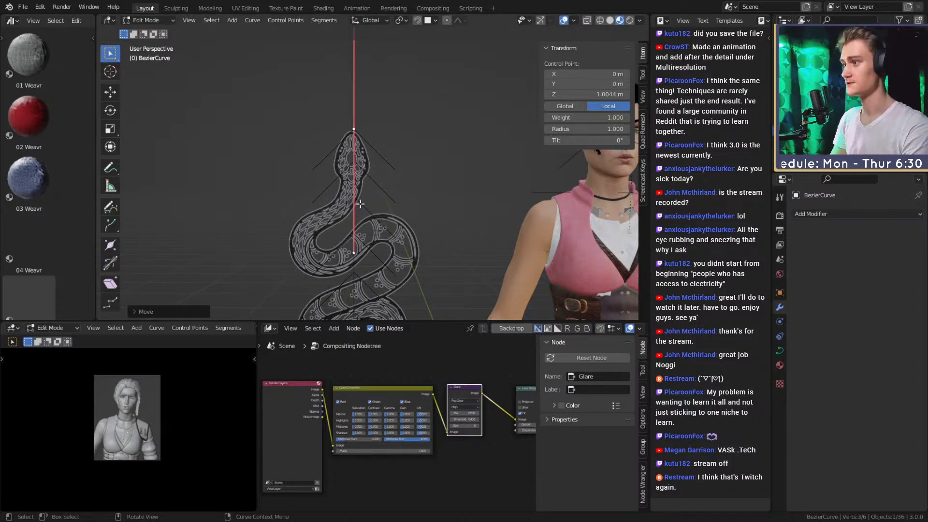
scroll(334, 208, "down", 5)
middle_click_drag(331, 213, 381, 188)
key("Tab")
scroll(390, 181, "down", 3)
scroll(381, 187, "up", 3)
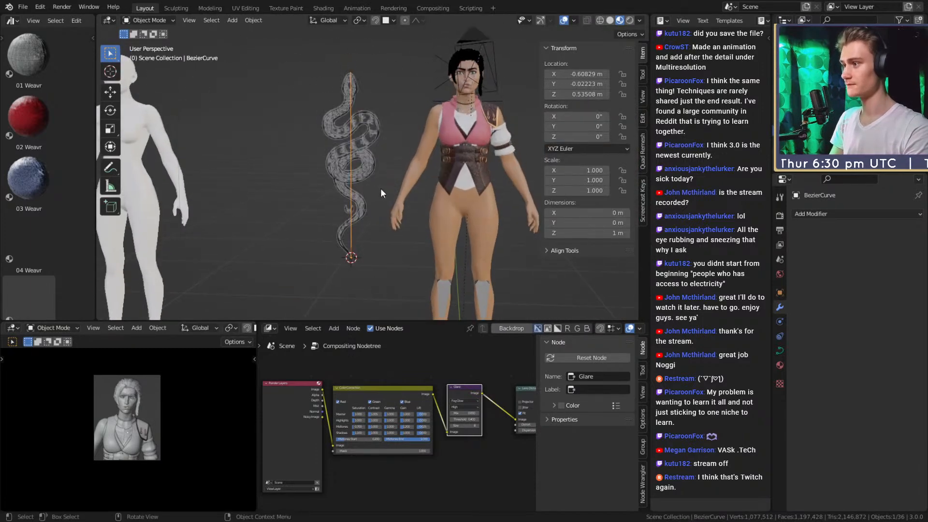
Add a Curve modifier to the tattoo plane with BezierCurve as its curve object.
left_click(365, 133)
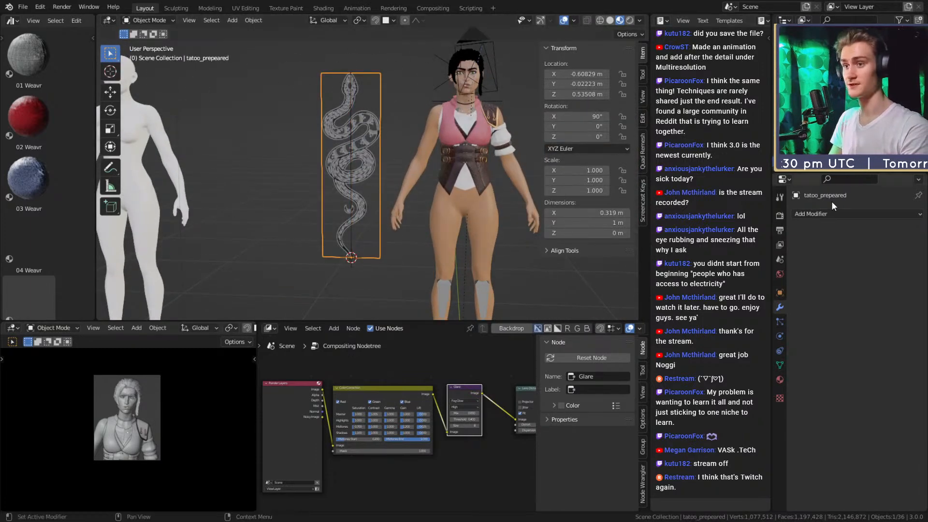
left_click(817, 213)
left_click(805, 264)
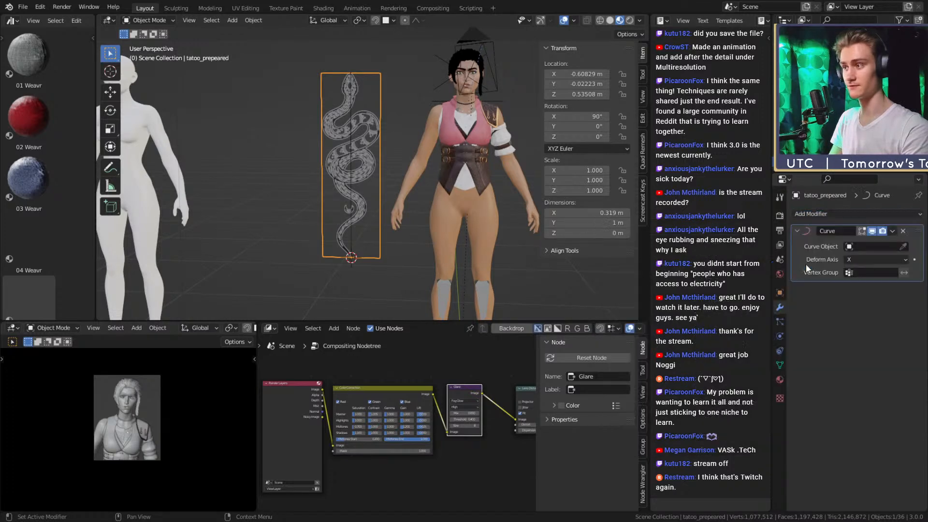
middle_click_drag(458, 202, 434, 215)
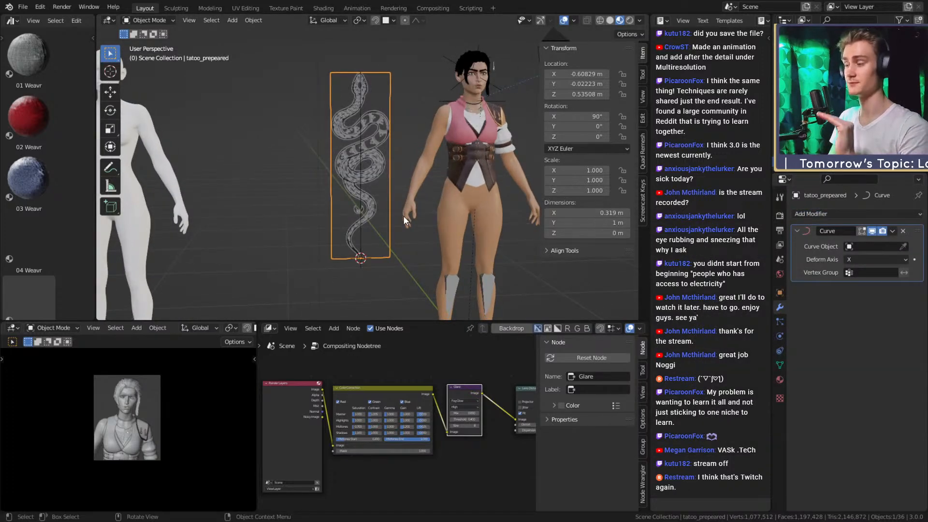
left_click(903, 246)
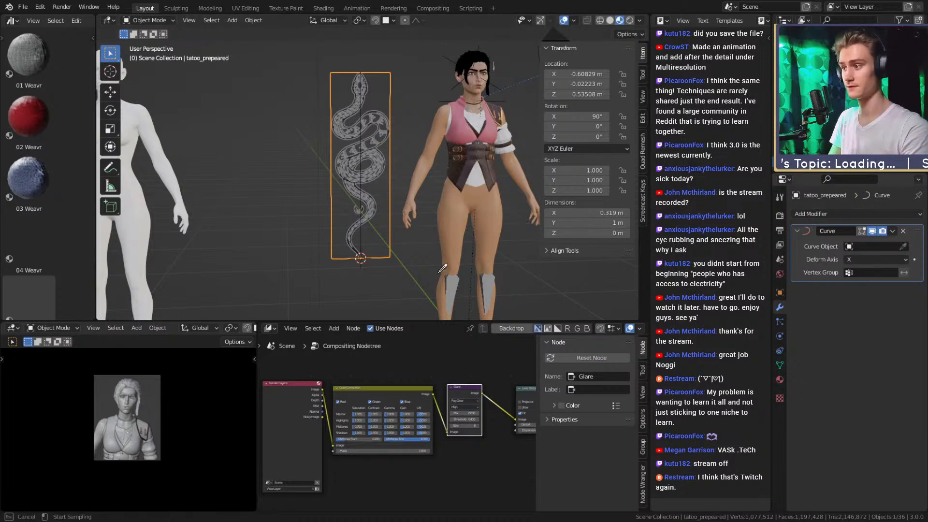
left_click(359, 215)
middle_click_drag(359, 215, 438, 231)
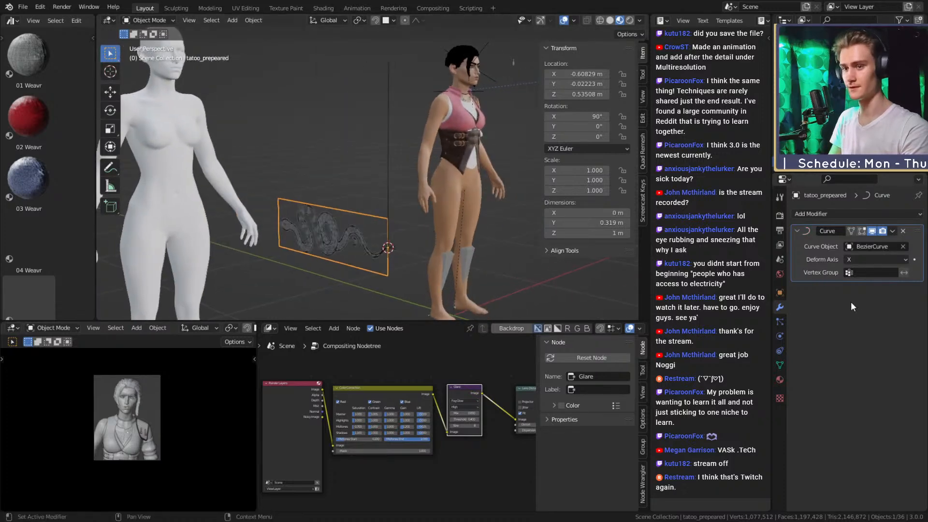
Try Y as the deform axis of the tattoo plane's Curve modifier.
left_click(851, 259)
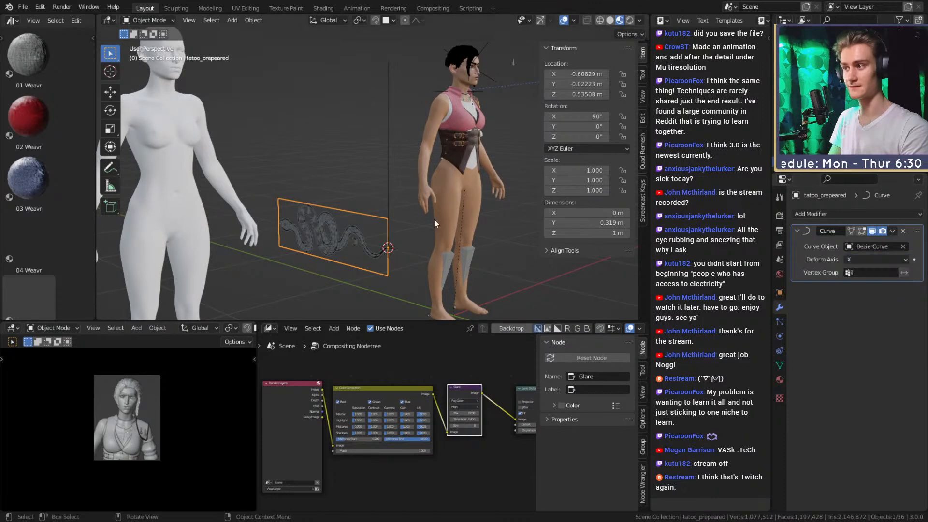
left_click(367, 172)
left_click(870, 259)
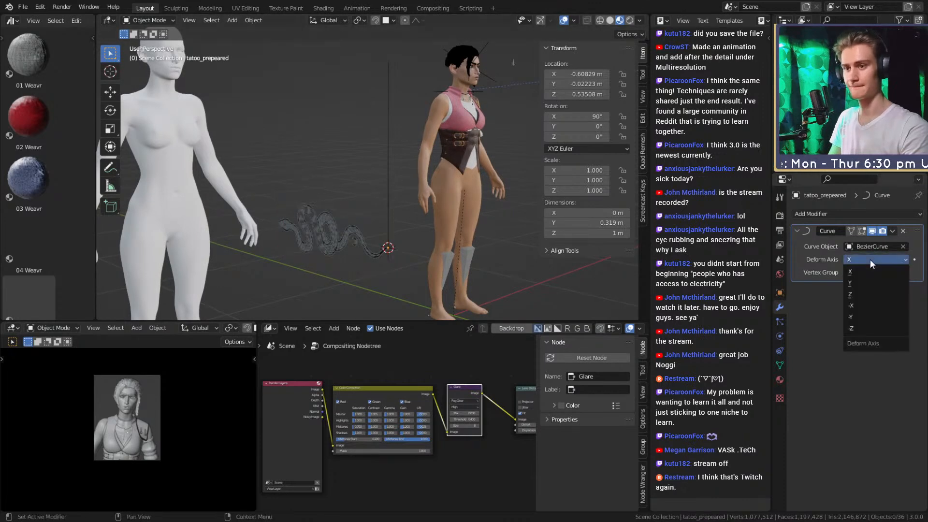
left_click(855, 282)
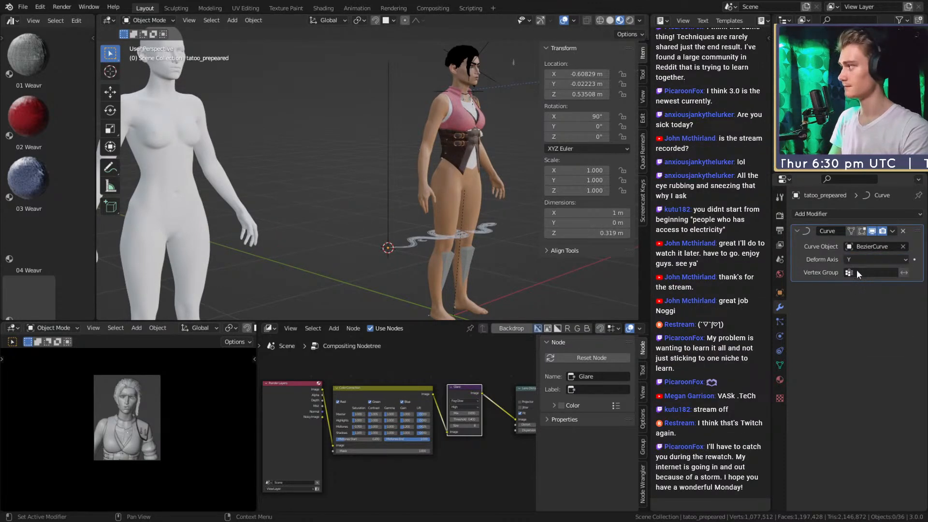
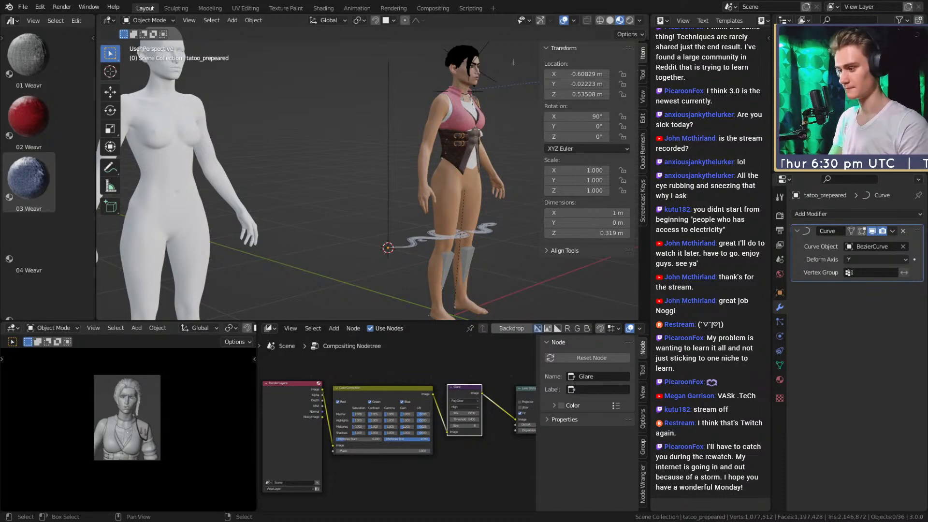
Set the deform axis of the tattoo plane's Curve modifier to Z.
middle_click_drag(419, 225, 383, 240)
left_click(378, 227)
left_click(871, 259)
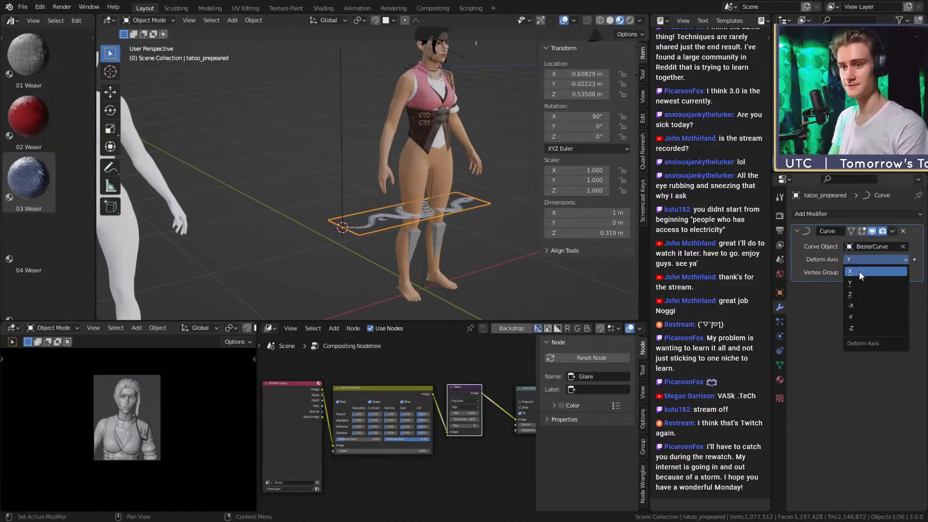
left_click(849, 289)
scroll(345, 179, "up", 5)
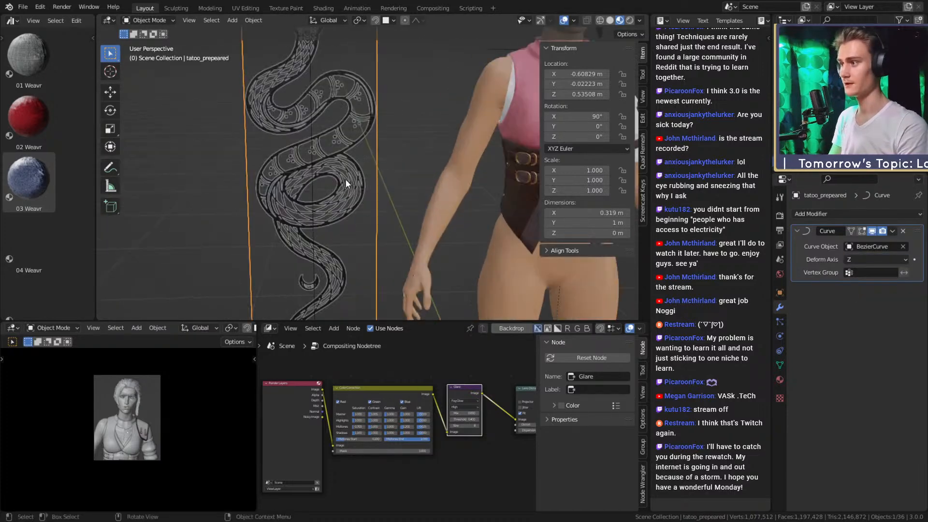
Try to rotate the curve's upper control point about the X axis in Edit Mode to test how the tattoo deforms.
left_click(311, 130)
scroll(329, 147, "down", 5)
middle_click_drag(392, 176, 357, 187)
key("Tab")
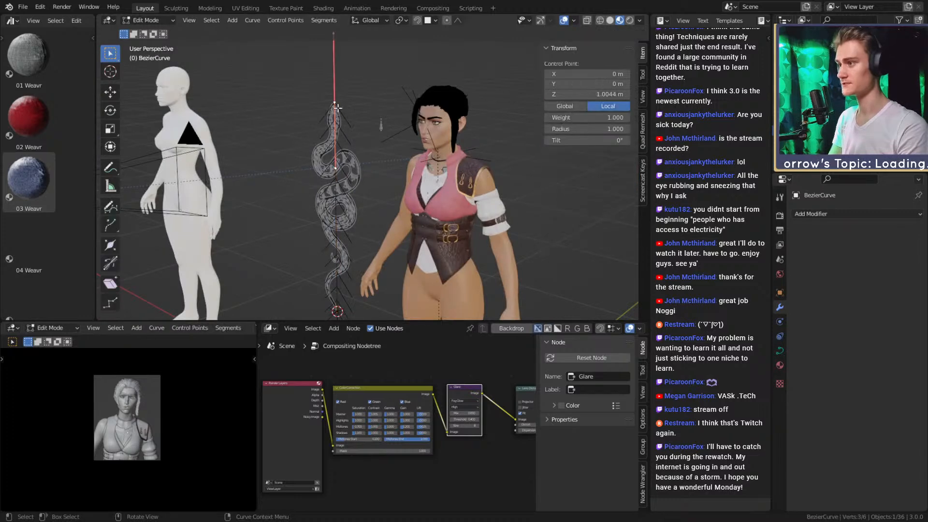
middle_click_drag(438, 126, 416, 130)
key("r")
key("x")
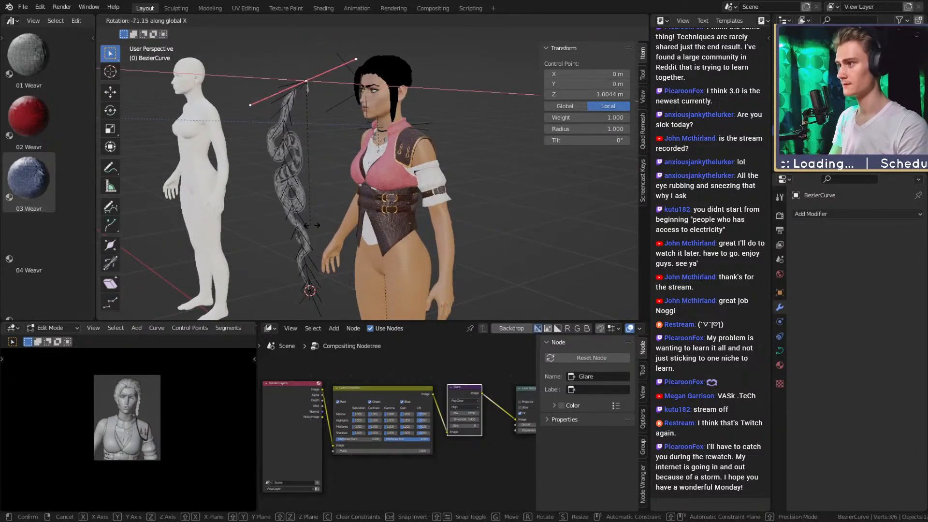
right_click(338, 211)
middle_click_drag(341, 202, 382, 197)
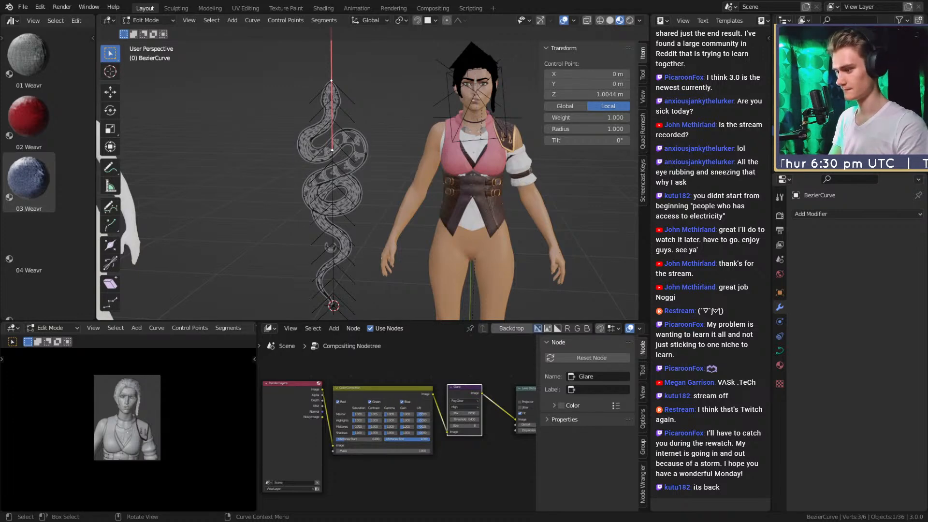
middle_click_drag(376, 172, 351, 177)
key("Tab")
scroll(389, 181, "down", 4)
scroll(387, 190, "up", 3)
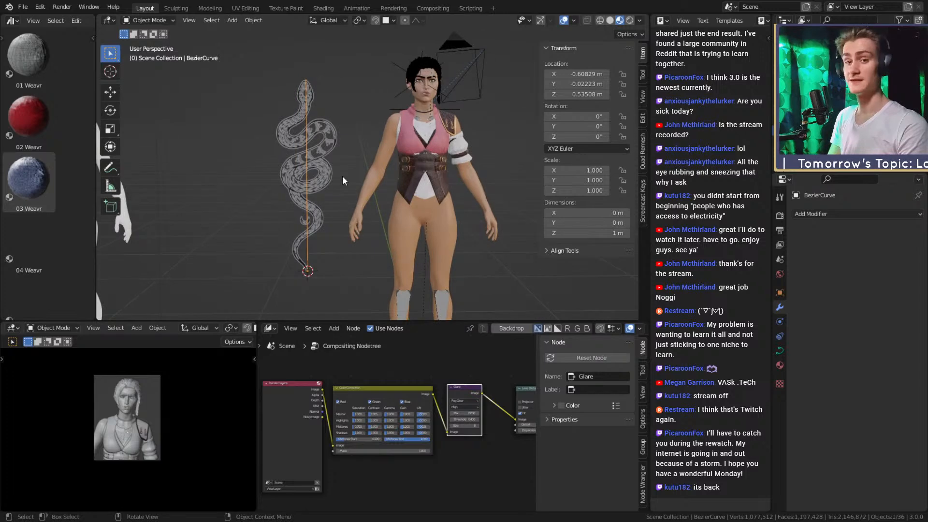
Select the tattoo plane together with the Bézier curve and scale both down to about 0.32.
middle_click_drag(362, 210, 380, 201)
scroll(364, 207, "up", 3)
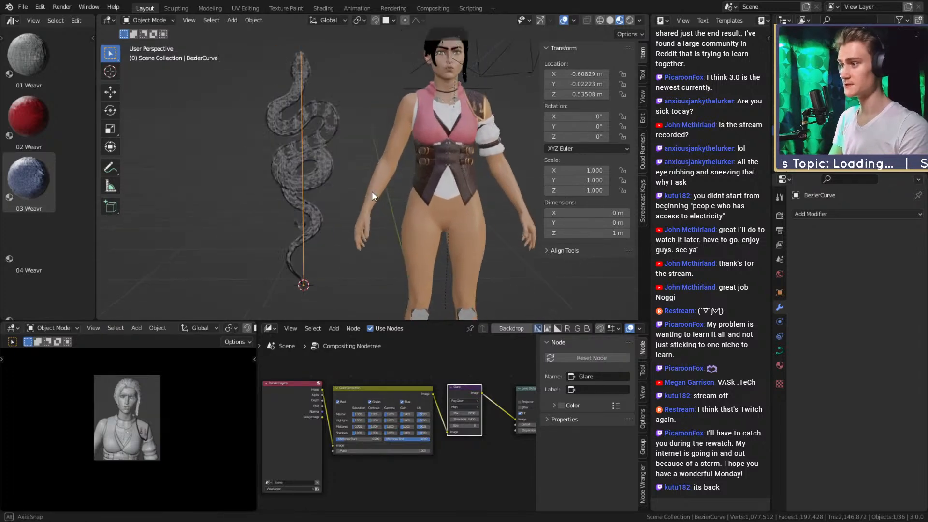
left_click(340, 130)
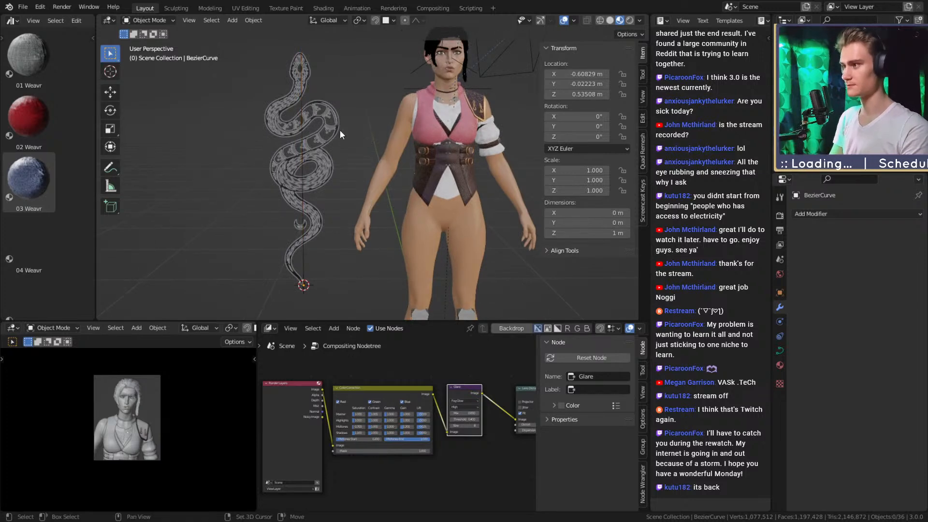
left_click(309, 158)
left_click(300, 167)
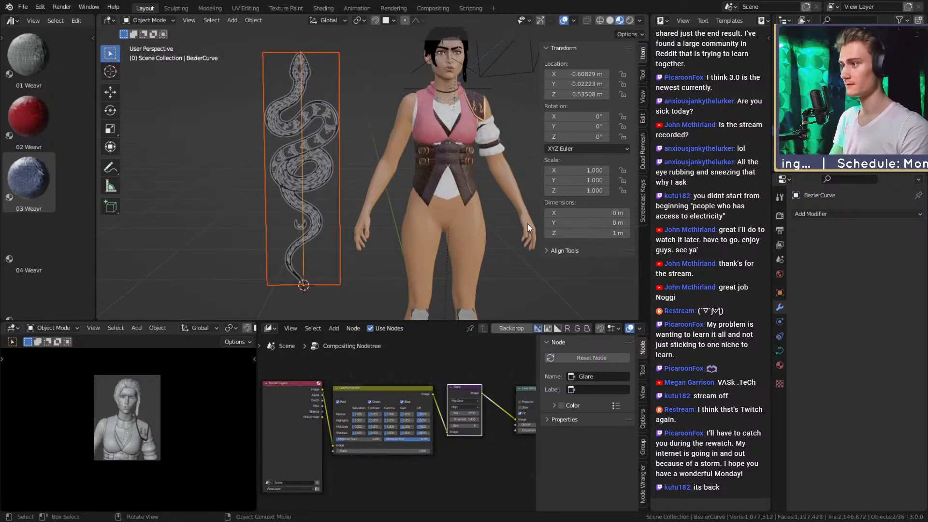
key("s")
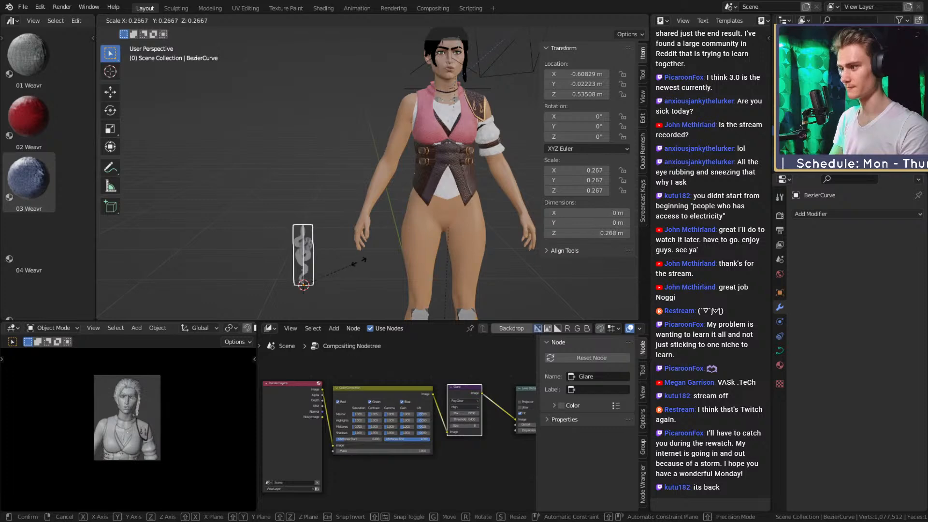
left_click(376, 256)
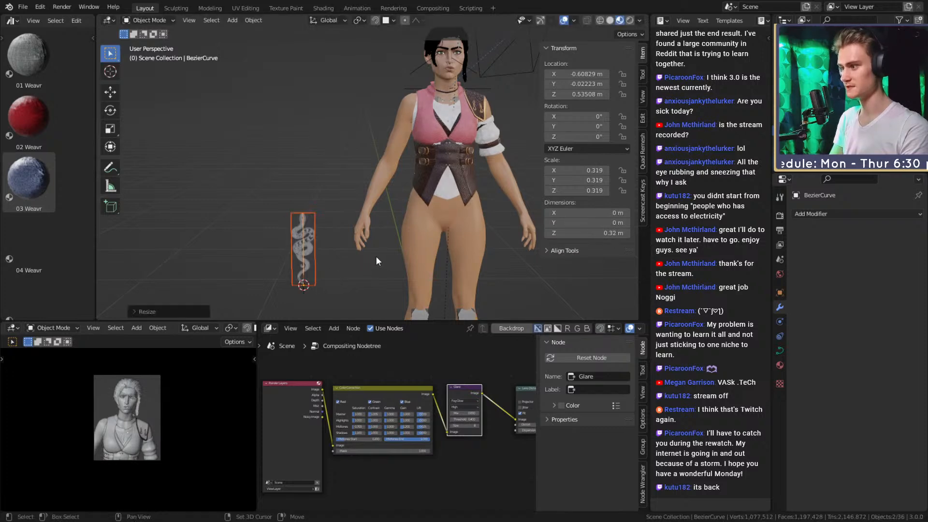
Enable face snapping and turn off Align Rotation to Target.
middle_click_drag(376, 257, 368, 249, "shift")
left_click(374, 20)
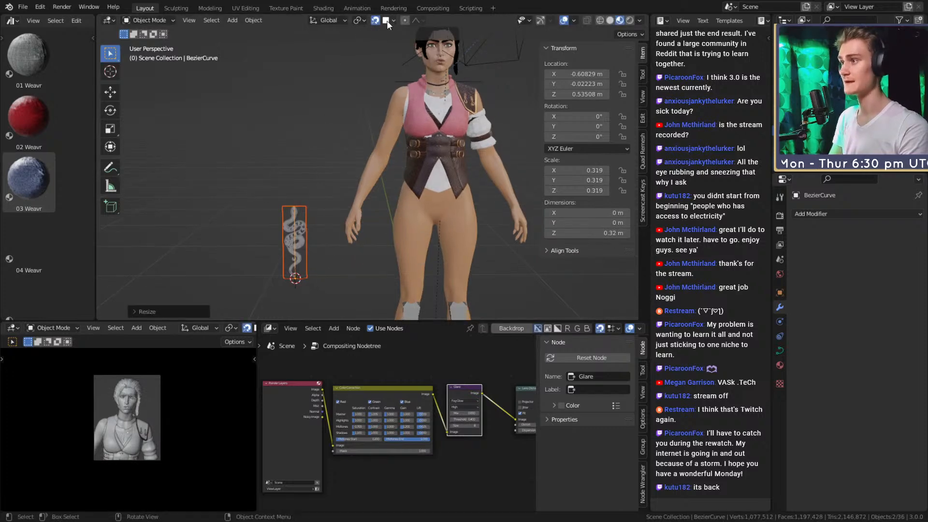
left_click(387, 20)
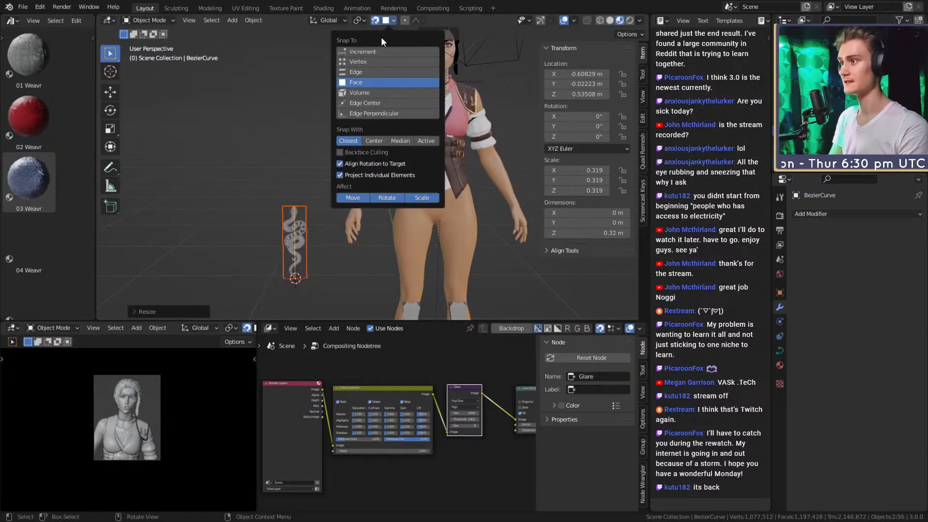
left_click(340, 164)
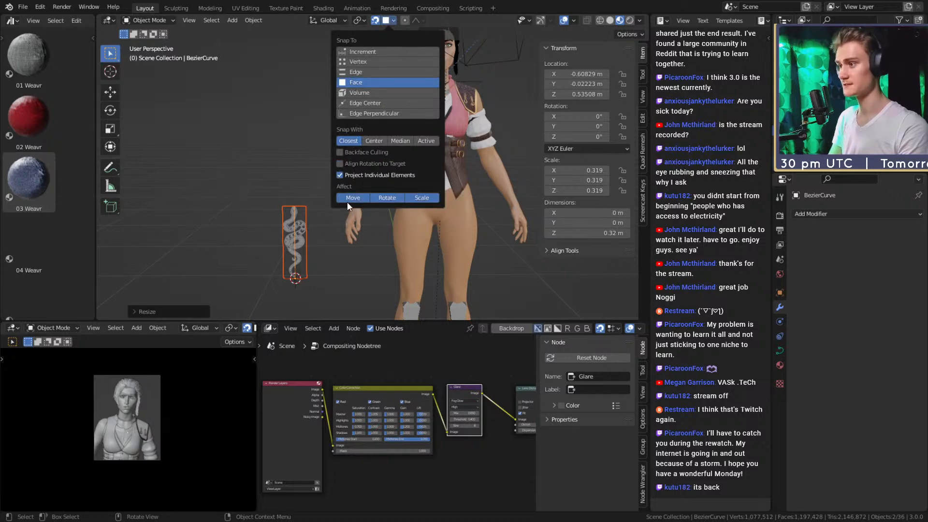
Move the tattoo plane and curve onto the character's right arm, at about X -0.20, Y -0.02, Z 1.17 m.
middle_click_drag(446, 276, 377, 265)
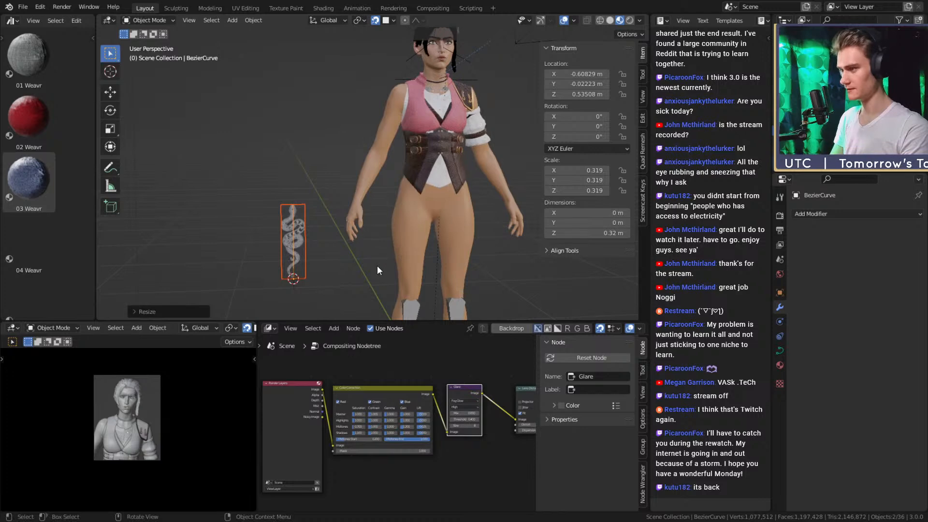
key("g")
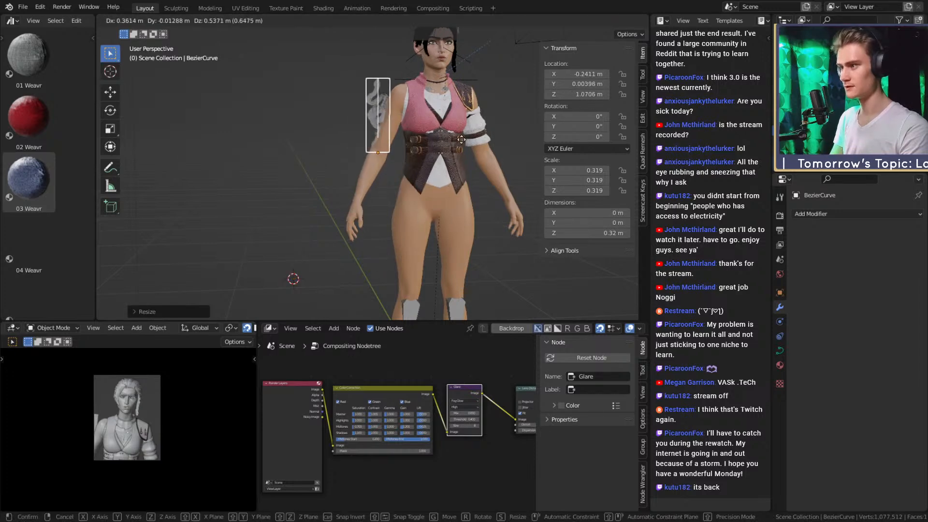
scroll(407, 185, "up", 4)
middle_click_drag(442, 159, 405, 160, "shift")
scroll(404, 161, "down", 2)
scroll(425, 145, "up", 3)
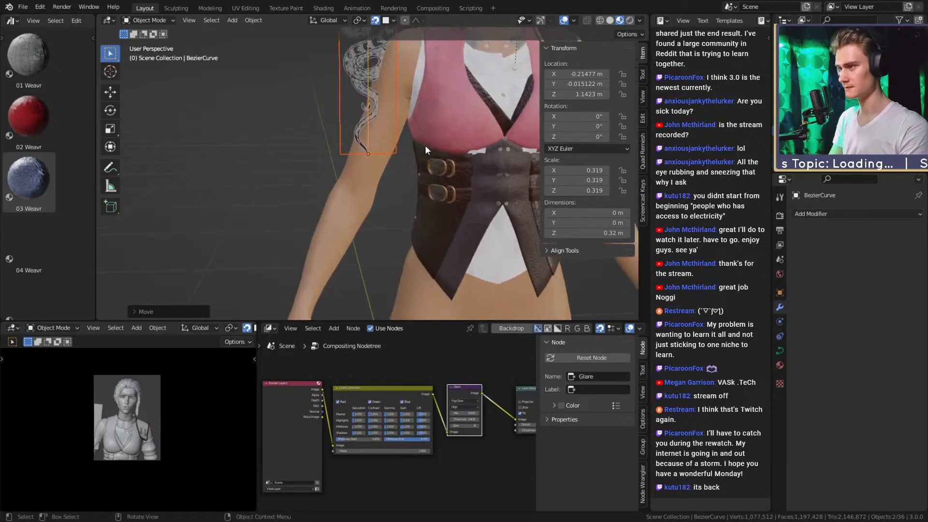
key("g")
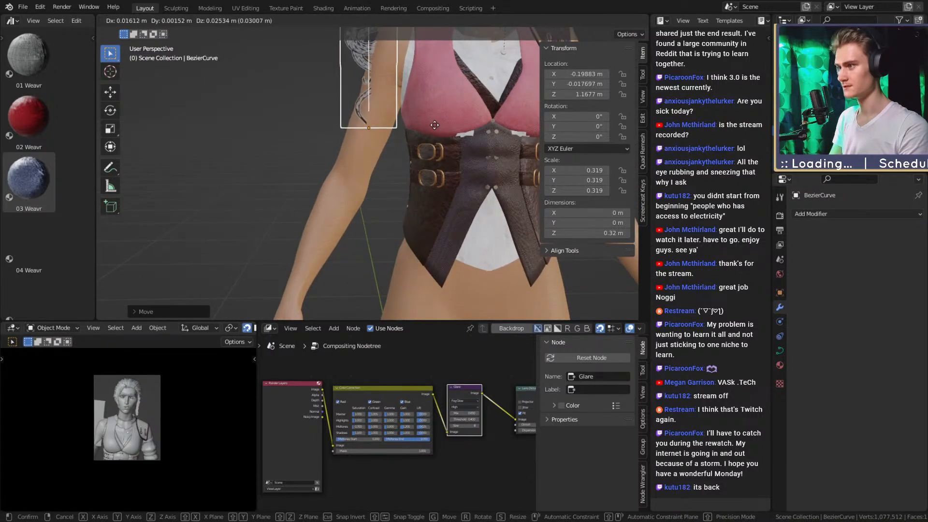
left_click(433, 126)
Rotate the tattoo plane and curve to about X -156°, Y -58.5°, Z 164° so the snake points outward from the elbow.
middle_click_drag(430, 129, 416, 166)
middle_click_drag(417, 165, 396, 175, "shift")
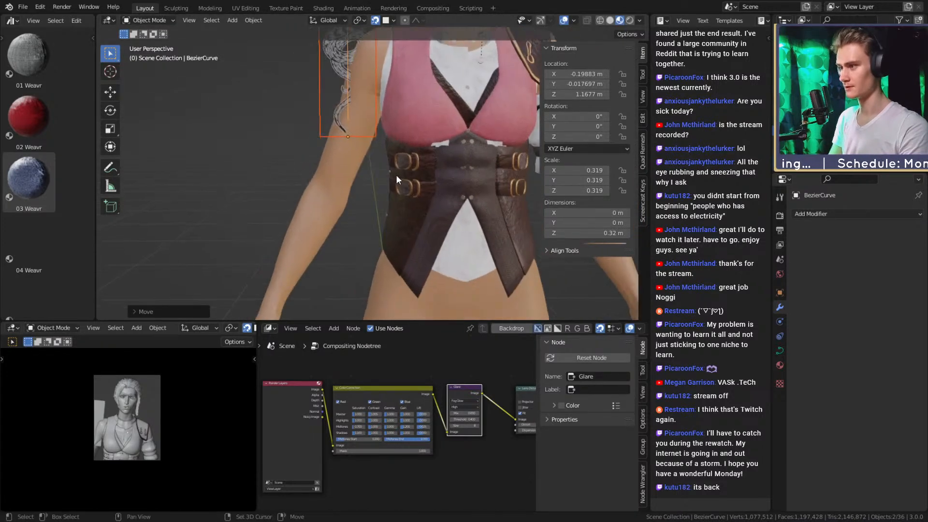
scroll(430, 149, "up", 2)
key("r")
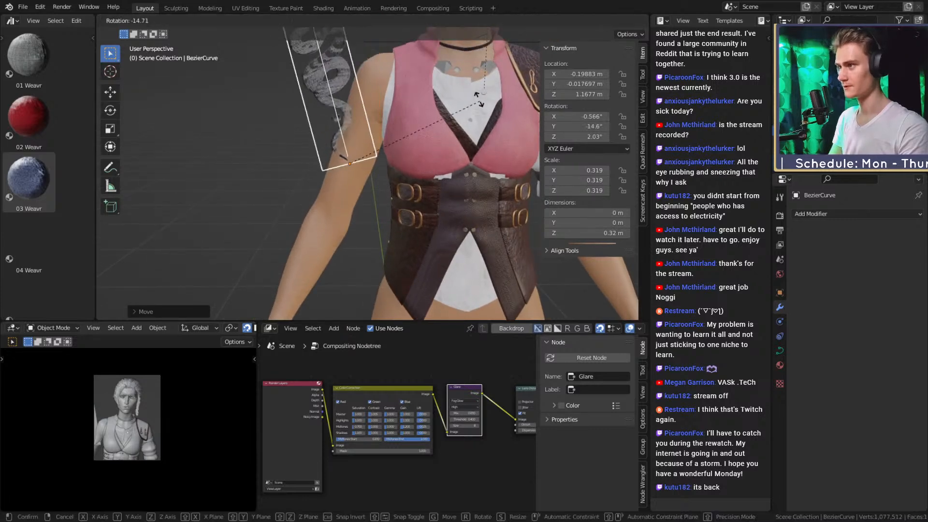
left_click(282, 85)
middle_click_drag(307, 272, 269, 169)
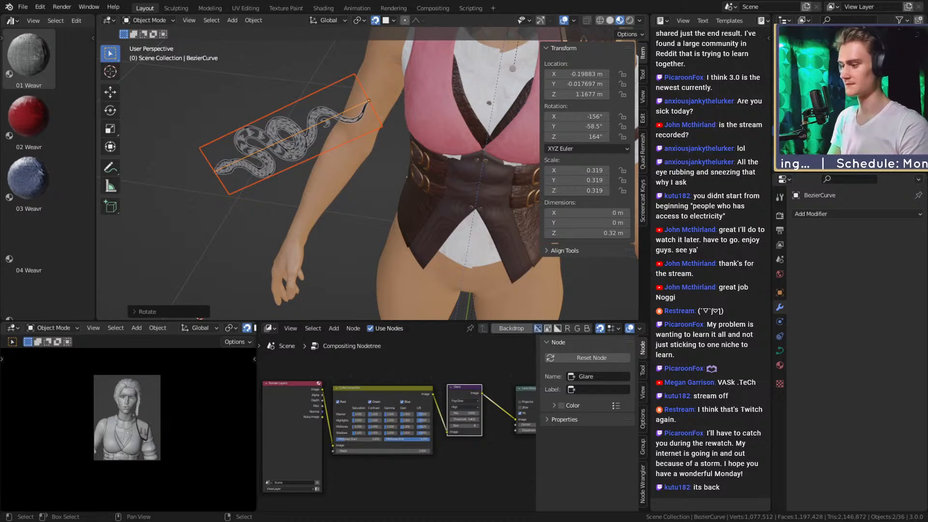
Enter Edit Mode on the Bézier curve alone and select the control point at the snake's head.
middle_click_drag(344, 167, 370, 185)
scroll(423, 164, "up", 4)
scroll(422, 164, "down", 4)
middle_click_drag(422, 164, 486, 231)
left_click(287, 143)
left_click(297, 134)
key("Tab")
scroll(348, 179, "down", 3)
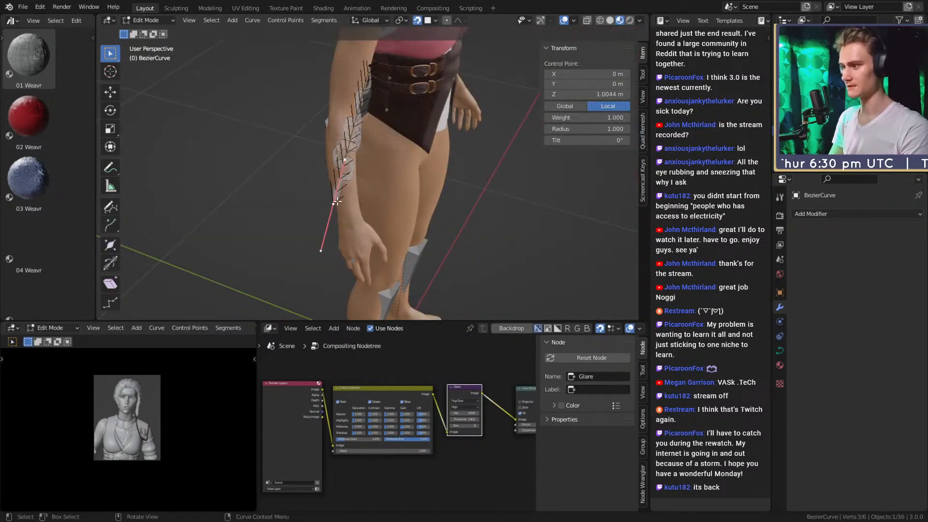
middle_click_drag(336, 201, 384, 208)
scroll(378, 178, "up", 2)
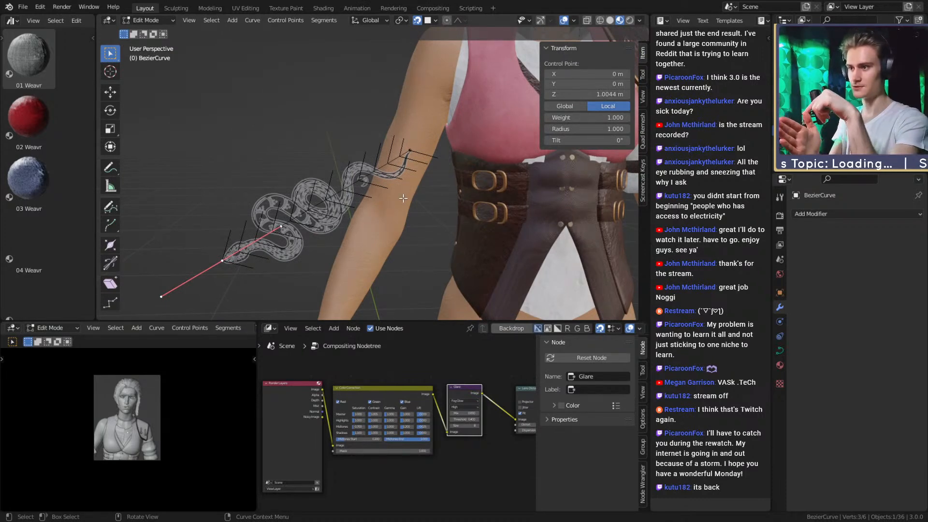
middle_click_drag(403, 198, 530, 230)
Try to move and rotate the curve's end control point near the arm with snapping on.
key("g")
left_click(455, 193)
middle_click_drag(454, 194, 486, 241)
key("r")
right_click(486, 240)
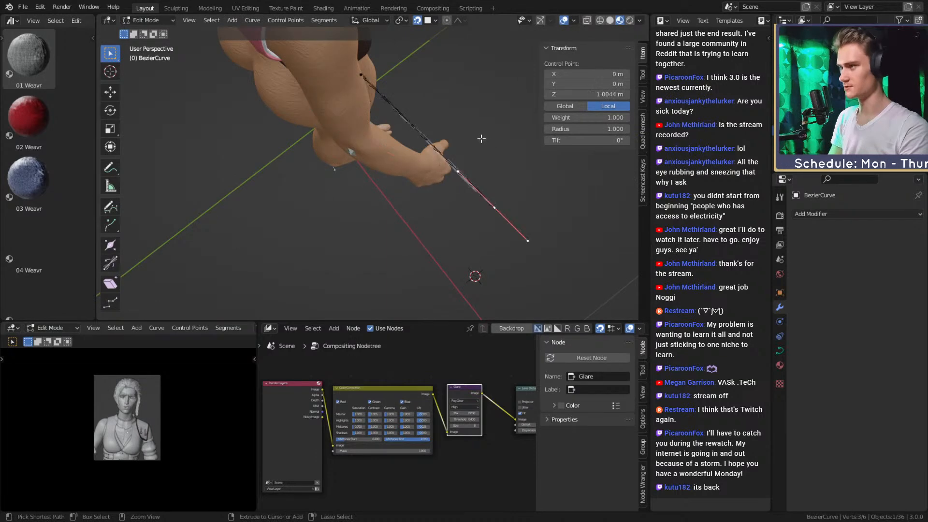
With snapping off, move and rotate the end control point to bend the curve around the arm, at about X 0.02, Y 0.57, Z 0.37 m.
middle_click_drag(587, 188, 571, 170)
key("g")
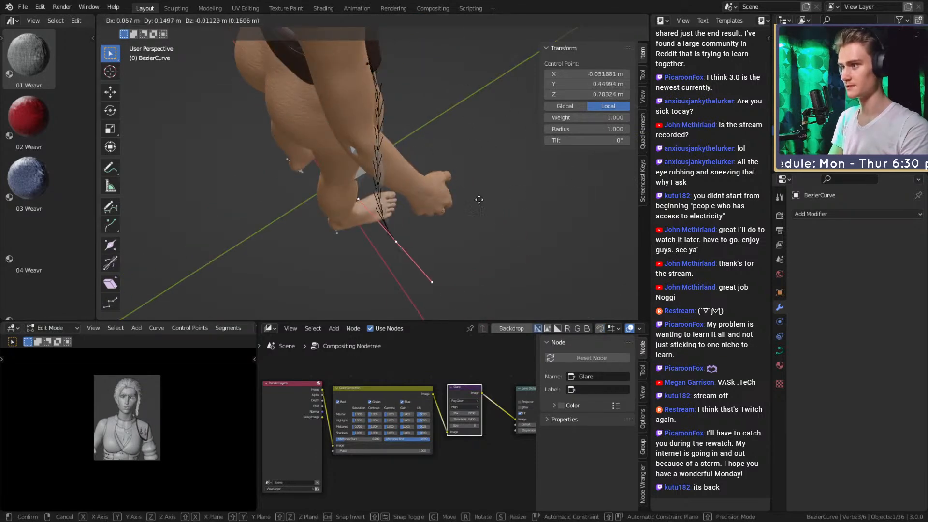
left_click(478, 199)
key("r")
left_click(395, 291)
middle_click_drag(456, 290, 483, 153)
key("g")
left_click(426, 114)
middle_click_drag(426, 113, 310, 141)
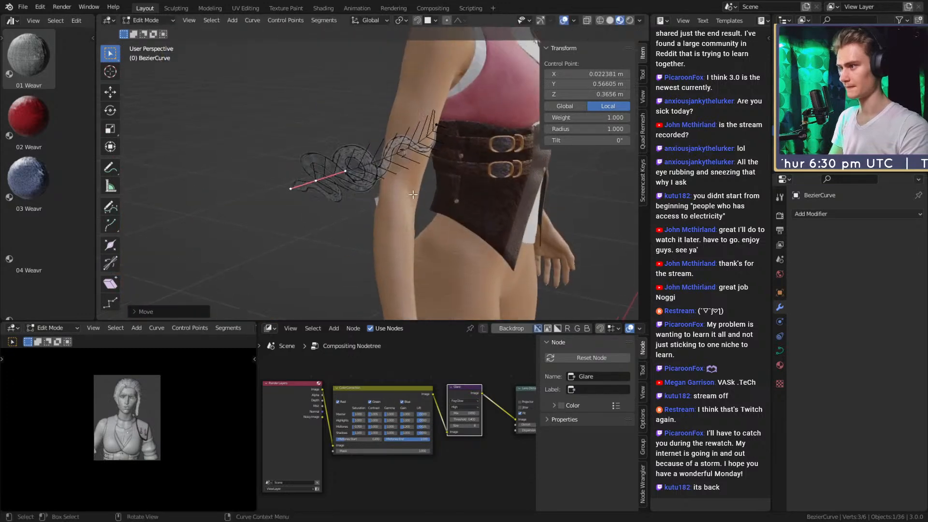
Tilt the end control point to about 56° and extrude a new control point from it around the arm.
scroll(411, 183, "up", 3)
middle_click_drag(411, 183, 435, 217)
key("ctrl+t")
middle_click_drag(371, 243, 510, 288)
key("e")
left_click(437, 280)
Rotate the extruded control point and move it to the inner side of the arm, at about X -0.23, Y 0.02, Z 0.13 m.
middle_click_drag(436, 280, 508, 233)
key("r")
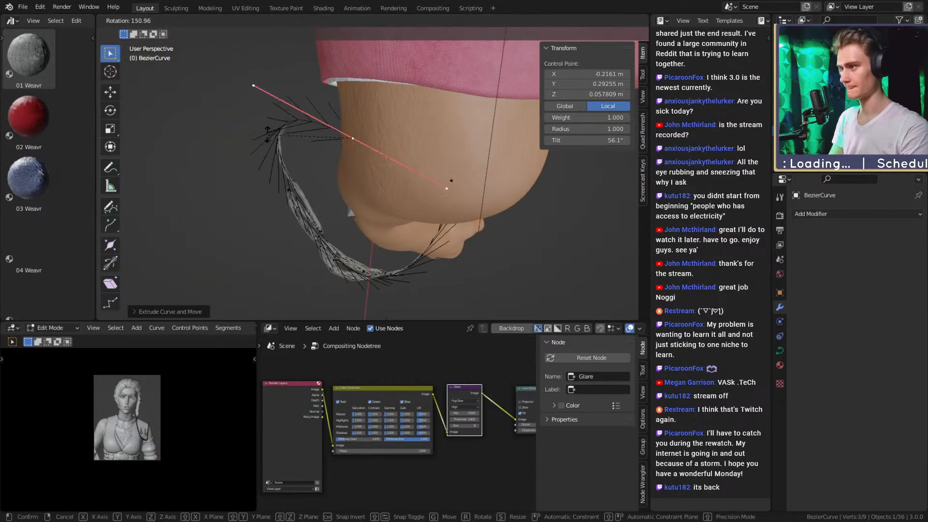
left_click(339, 167)
left_click(519, 194)
middle_click_drag(572, 205, 500, 113)
key("g")
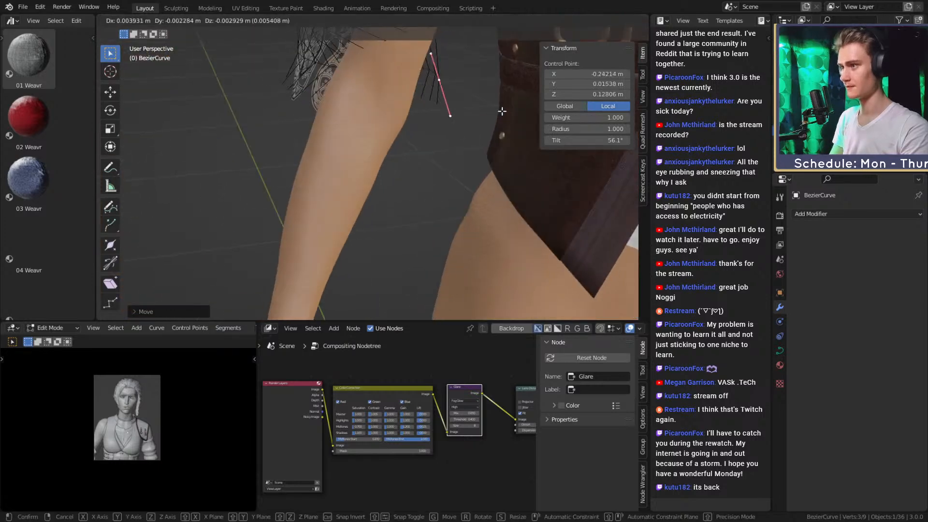
left_click(520, 163)
middle_click_drag(520, 163, 504, 187)
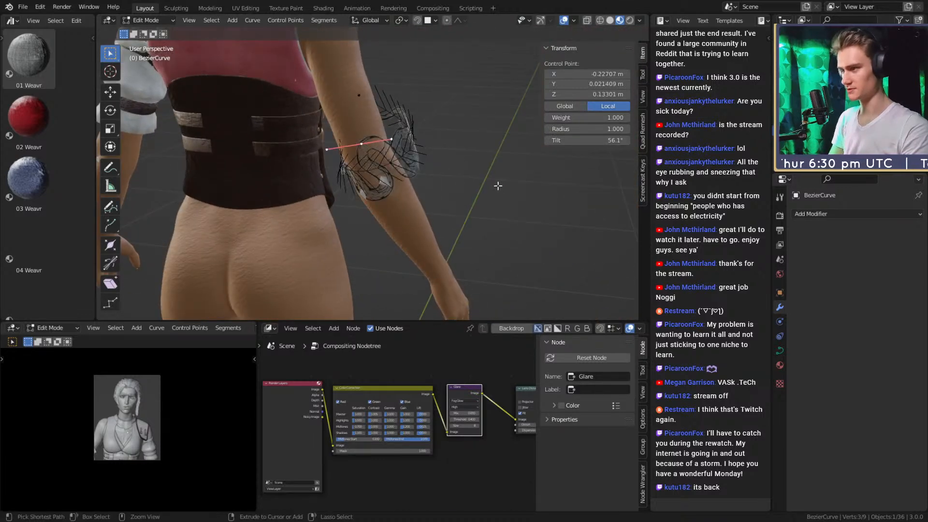
Move the extruded control point further around the arm, to about X -0.29, Y 0, Z 0.08 m.
middle_click_drag(424, 165, 483, 251)
key("g")
key("g")
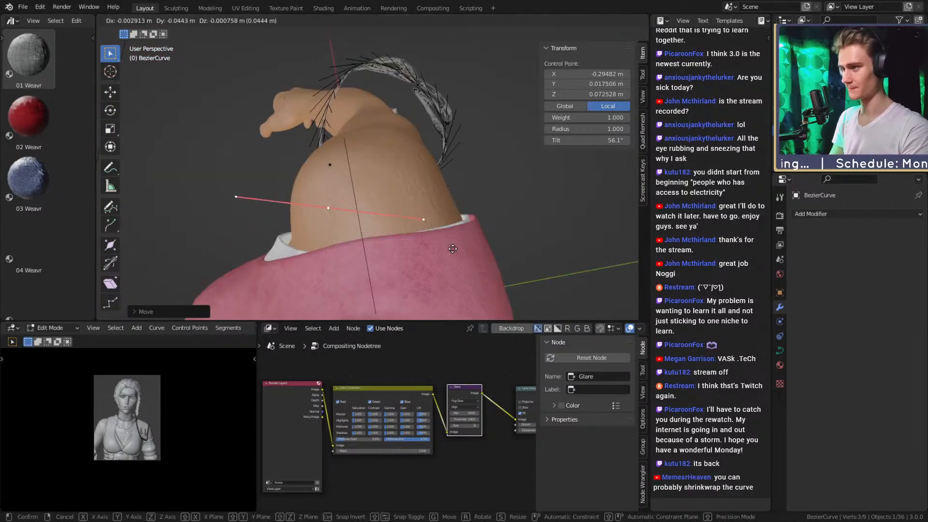
middle_click_drag(457, 151, 491, 150)
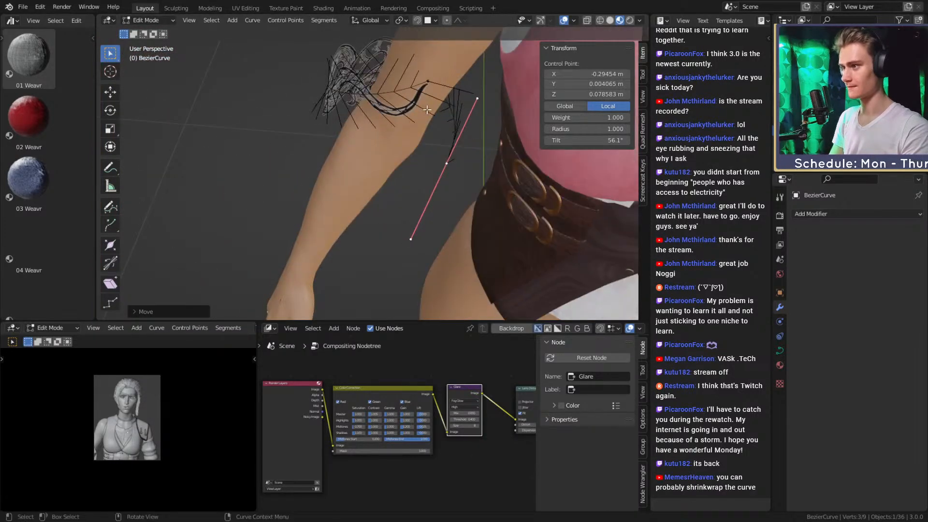
Select the curve's starting control point and scale its handles down to about 0.39.
left_click(425, 107)
middle_click_drag(425, 106, 515, 135)
key("s")
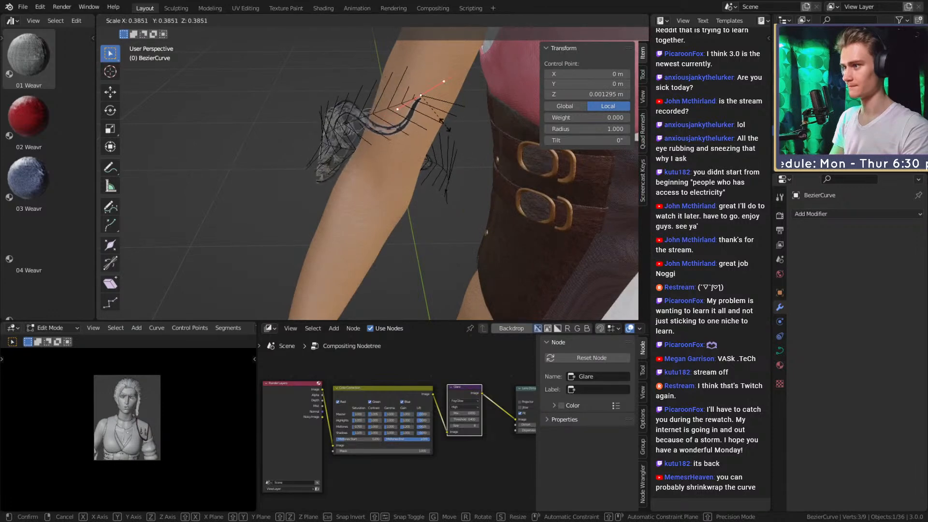
left_click(445, 125)
middle_click_drag(446, 125, 471, 231)
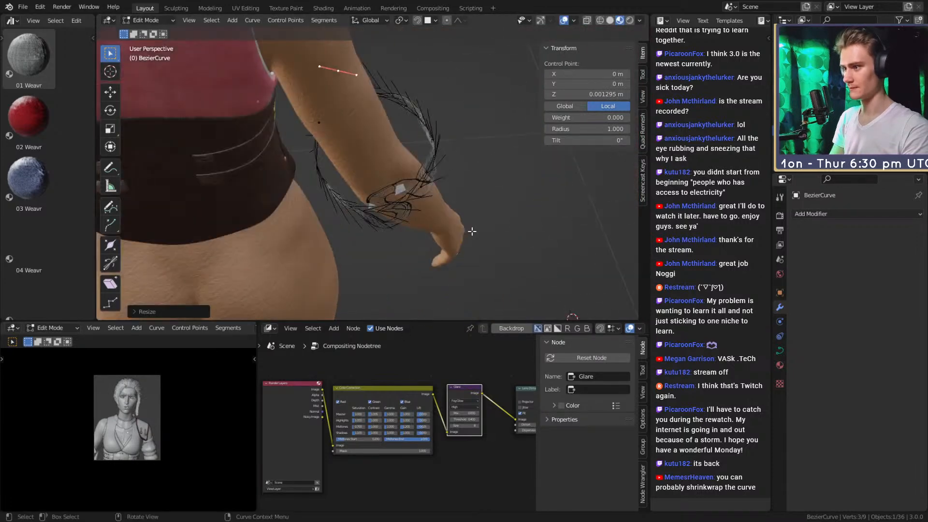
Reposition the curve's middle control point by the elbow, adjusting its tilt and handle length to follow the arm.
left_click(426, 178)
middle_click_drag(425, 178, 443, 166)
key("g")
left_click(519, 215)
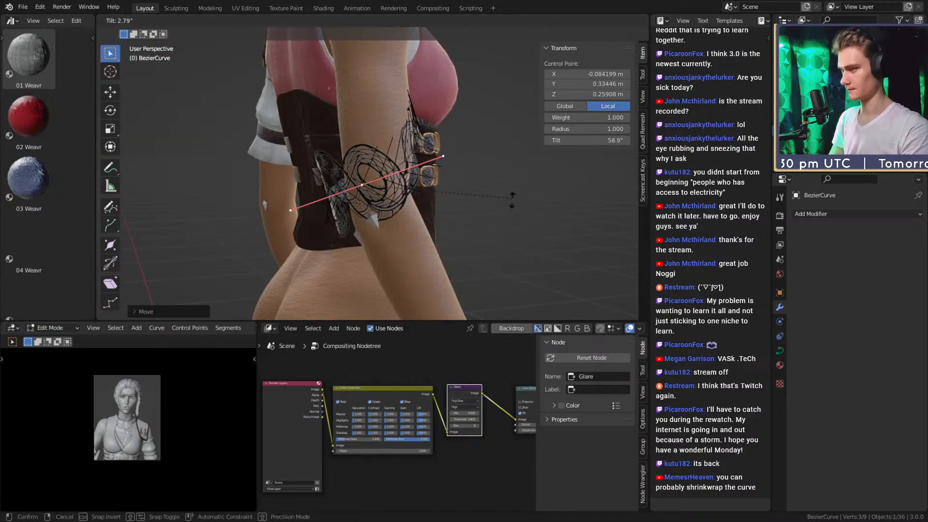
middle_click_drag(506, 206, 446, 168)
key("g")
left_click(480, 168)
key("s")
left_click(248, 171)
Move the last control point down the inner forearm to about X -0.44, Y 0.05, Z 0.24 m and tilt it to about 106°.
middle_click_drag(248, 171, 502, 135)
key("g")
left_click(459, 256)
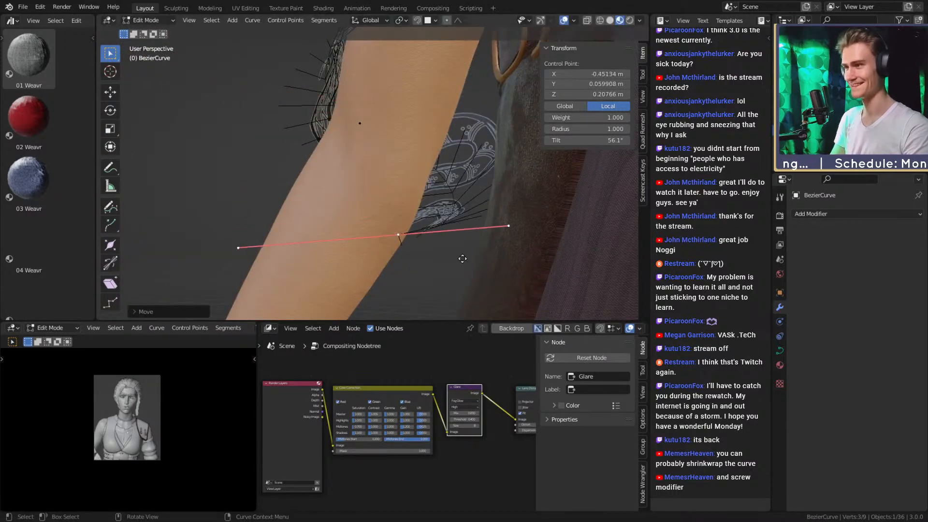
middle_click_drag(459, 256, 389, 198)
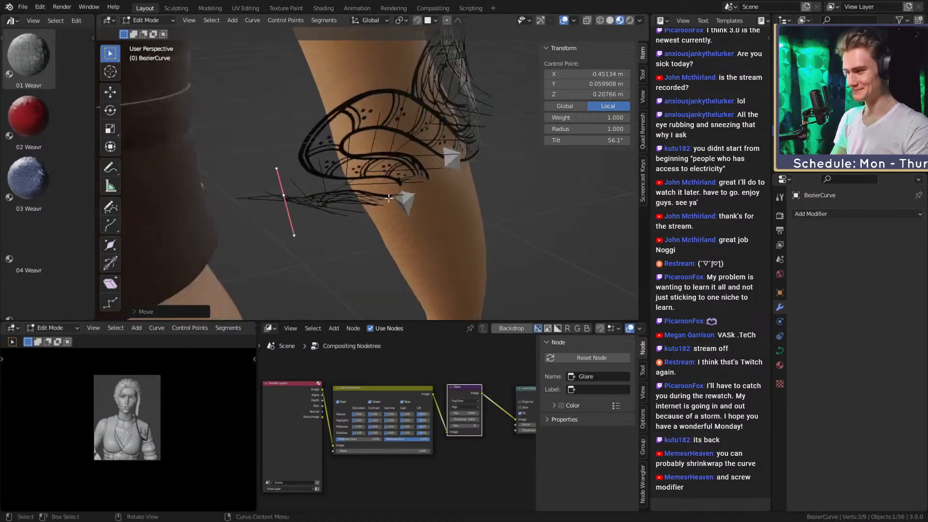
left_click(414, 255)
middle_click_drag(415, 254, 475, 218)
key("g")
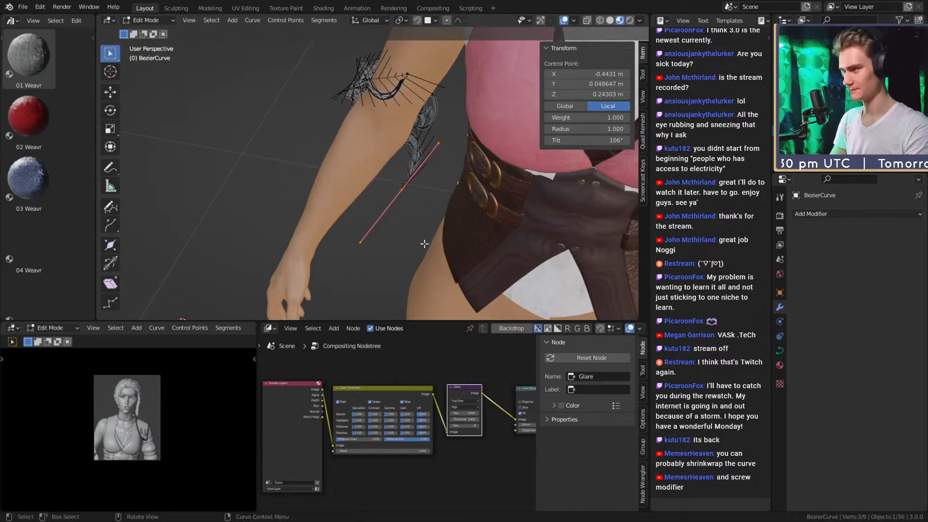
Select the middle and last control points and subdivide the curve segment between them.
middle_click_drag(425, 244, 361, 166)
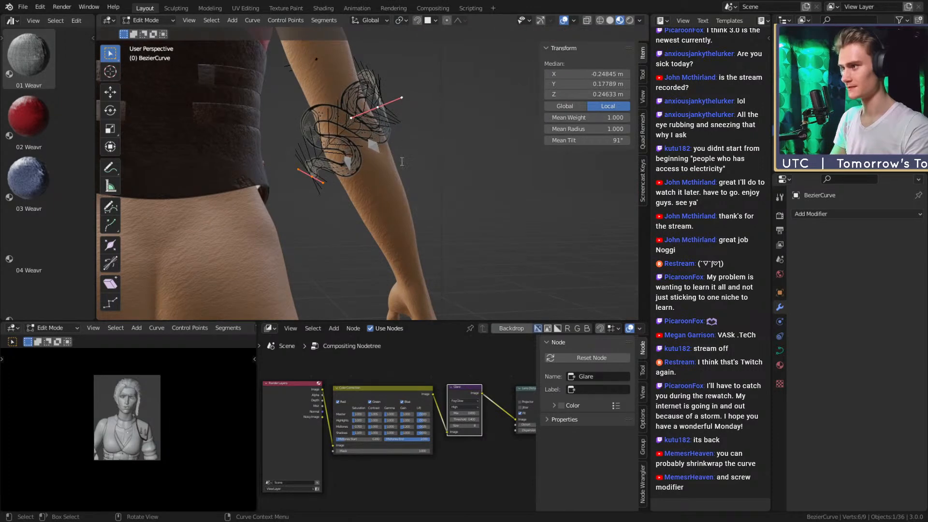
key("F3")
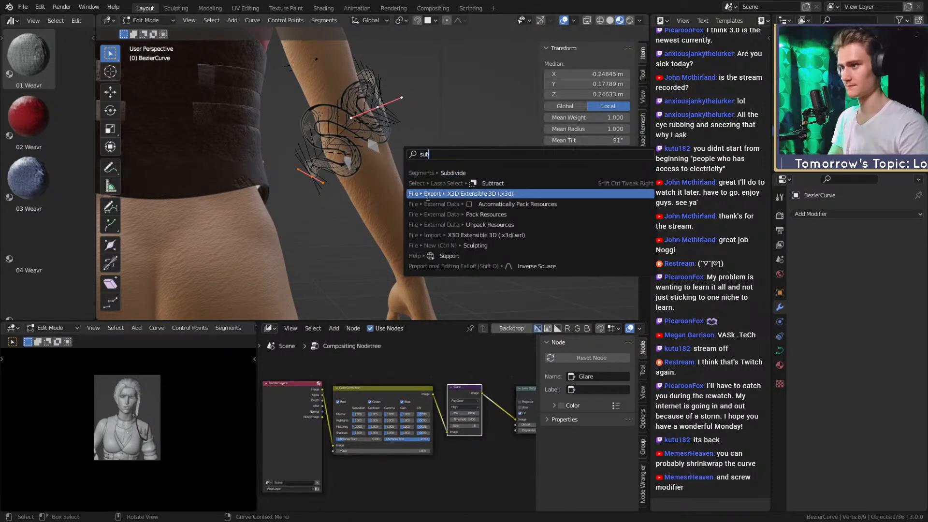
key("Return")
middle_click_drag(435, 203, 572, 229)
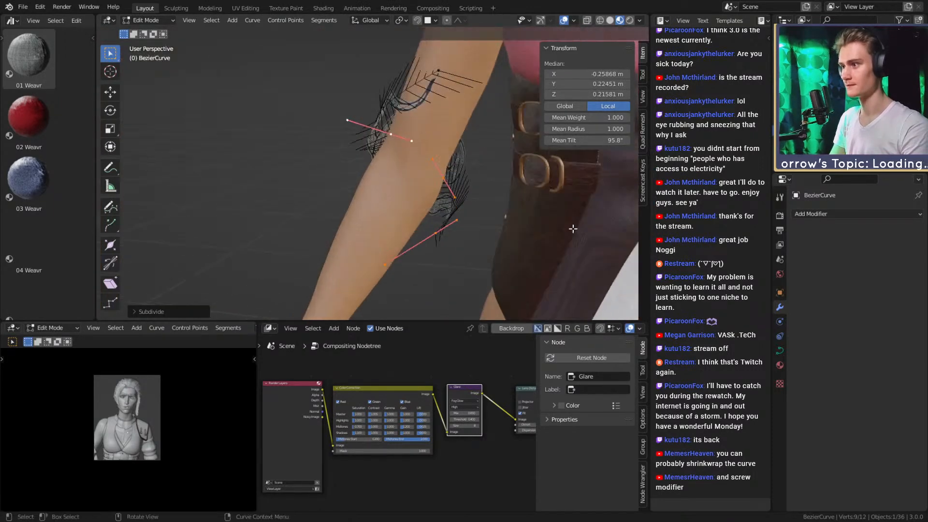
Move the last control point down the forearm to about X -0.40, Y 0, Z 0.43 m, rotate it and tilt it to about 141°.
middle_click_drag(441, 231, 505, 236)
key("g")
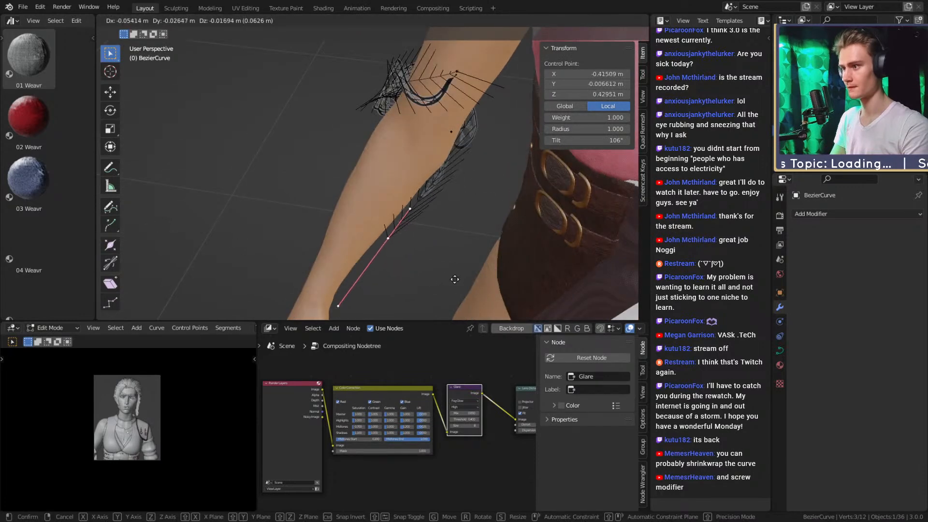
left_click(454, 279)
middle_click_drag(454, 279, 521, 194)
key("r")
left_click(439, 259)
key("ctrl+t")
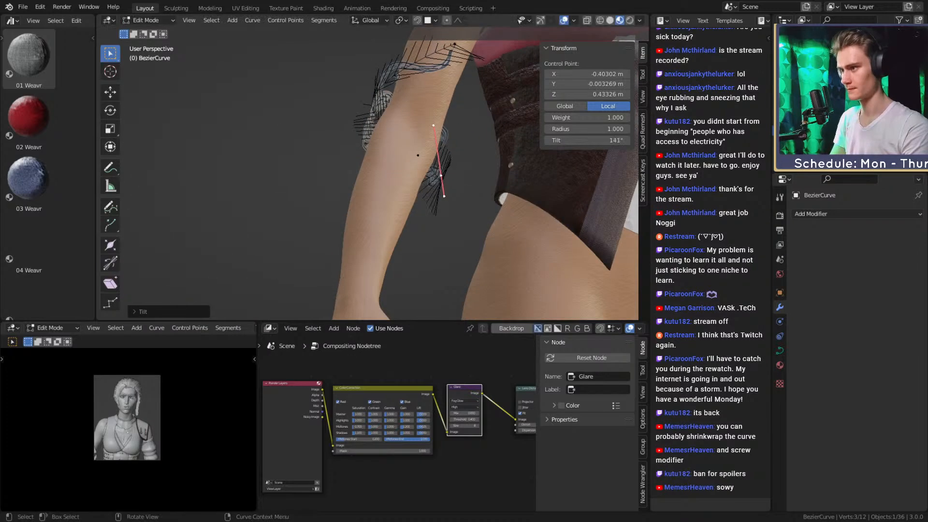
Move the last control point across the front of the forearm, to about X -0.41, Y -0.02, Z 0.59 m.
middle_click_drag(430, 205, 456, 221)
key("g")
left_click(429, 236)
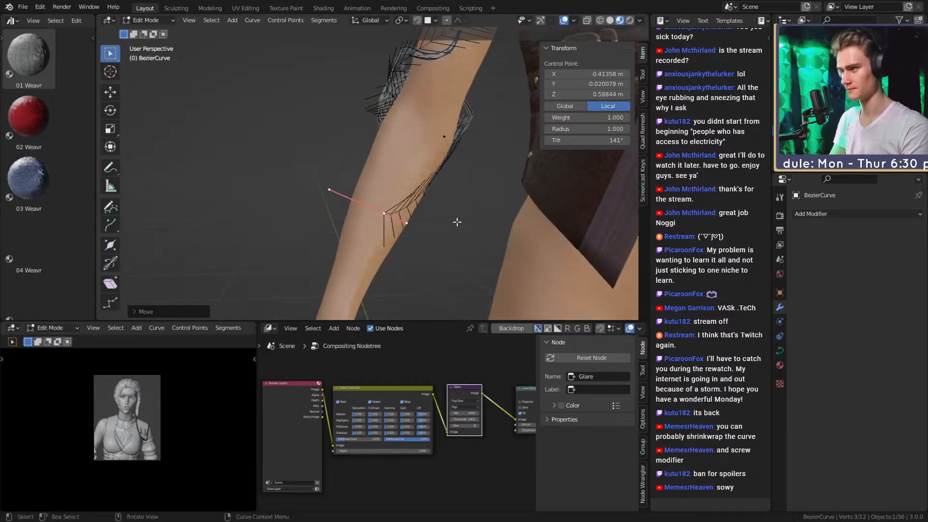
Rotate and scale the handles of the control point added by subdividing, and move it to about X -0.33, Y 0.29, Z 0.18 m.
middle_click_drag(442, 155, 487, 257)
key("g")
left_click(414, 221)
key("r")
scroll(464, 294, "down", 6)
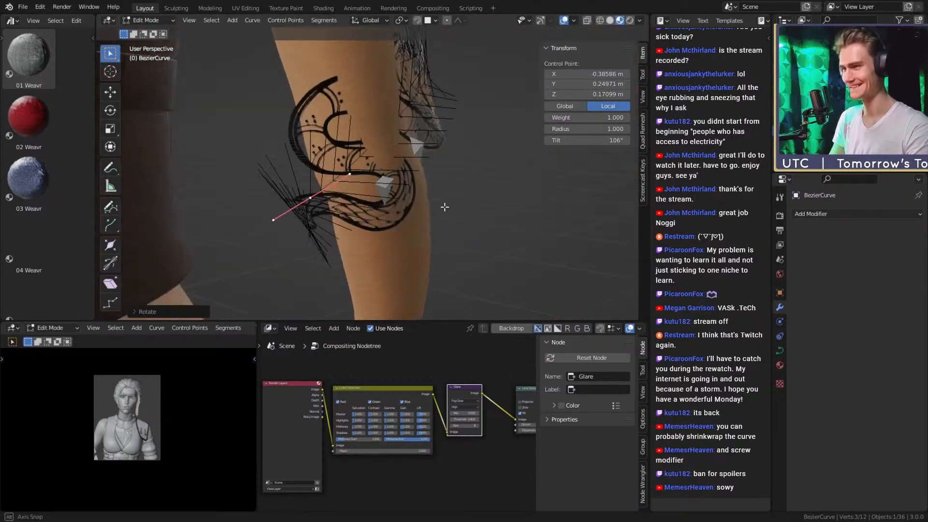
key("s")
middle_click_drag(478, 179, 504, 219)
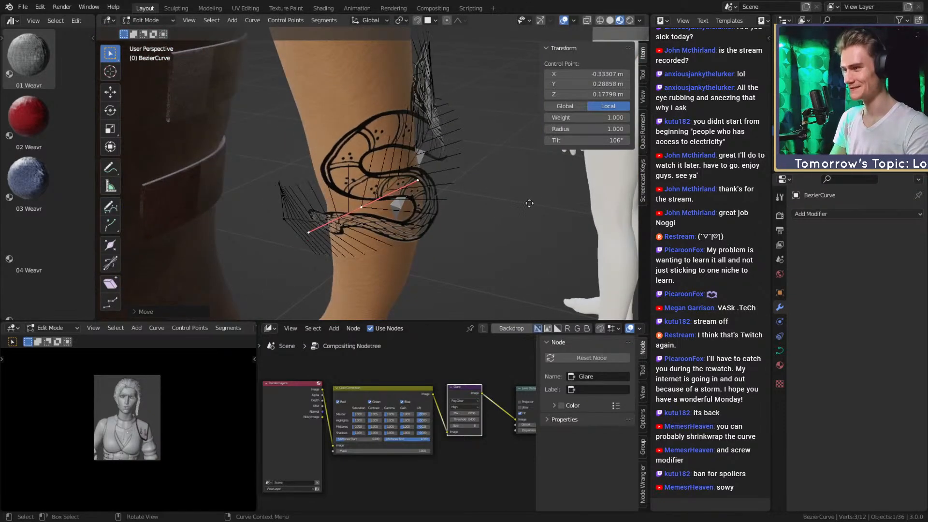
middle_click_drag(528, 189, 549, 243)
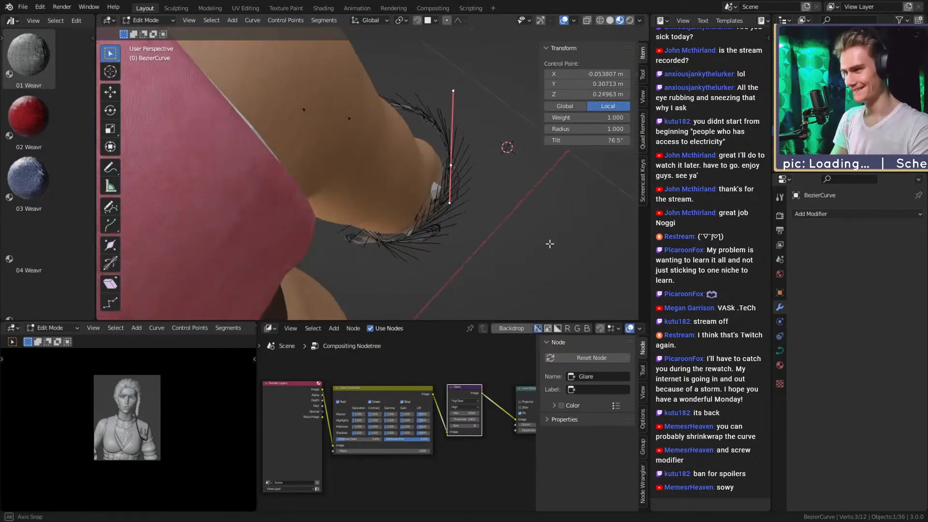
Reposition the added control point so the curve follows the back of the arm around the elbow.
left_click(539, 184)
middle_click_drag(539, 184, 451, 231)
left_click(428, 180)
key("g")
left_click(511, 218)
Rotate the curve's last control point, move it closer to the front of the forearm, and finish editing the curve.
left_click(365, 216)
key("r")
left_click(454, 158)
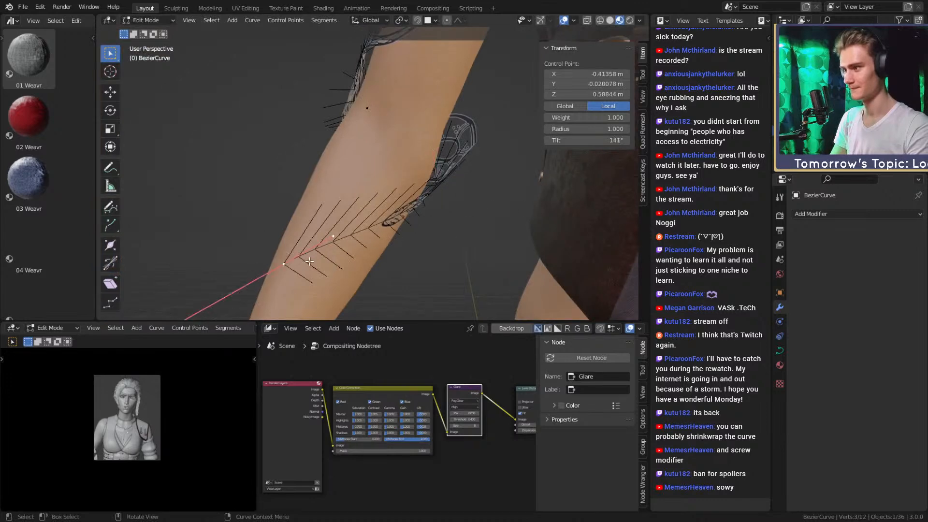
middle_click_drag(310, 261, 472, 224)
key("g")
left_click(472, 240)
key("r")
left_click(476, 280)
key("g")
left_click(462, 284)
key("Tab")
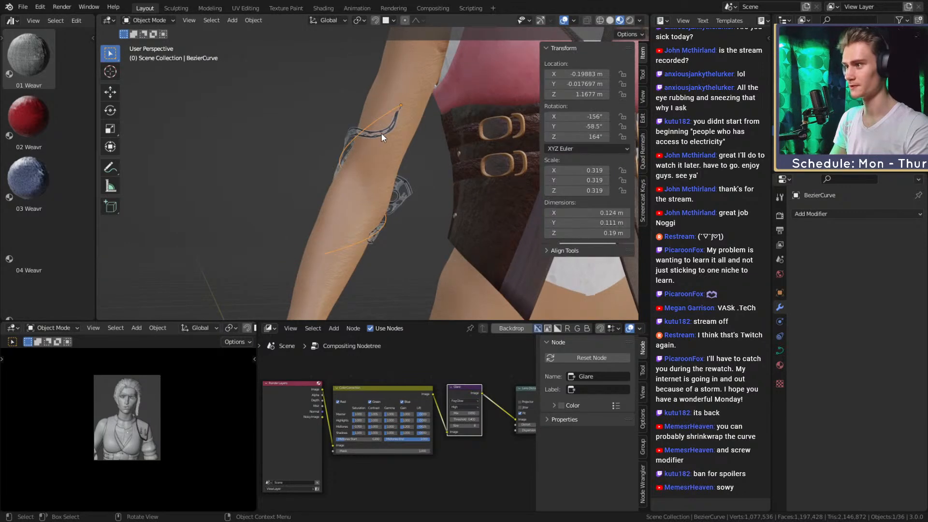
Stretch the whole snake tattoo mesh along its local Y axis from its upper end, to a median Y of about 0.66 m.
left_click(382, 134)
key("Tab")
key("a")
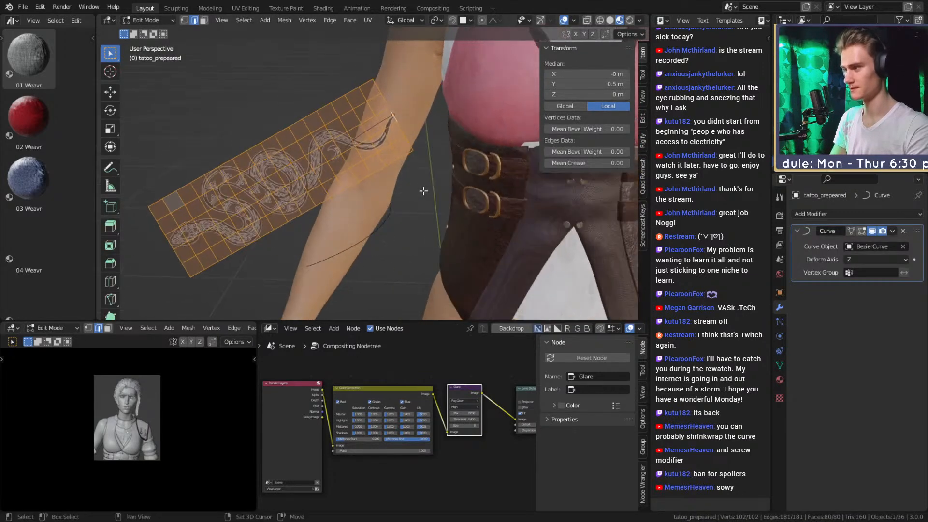
middle_click_drag(423, 191, 505, 155, "shift")
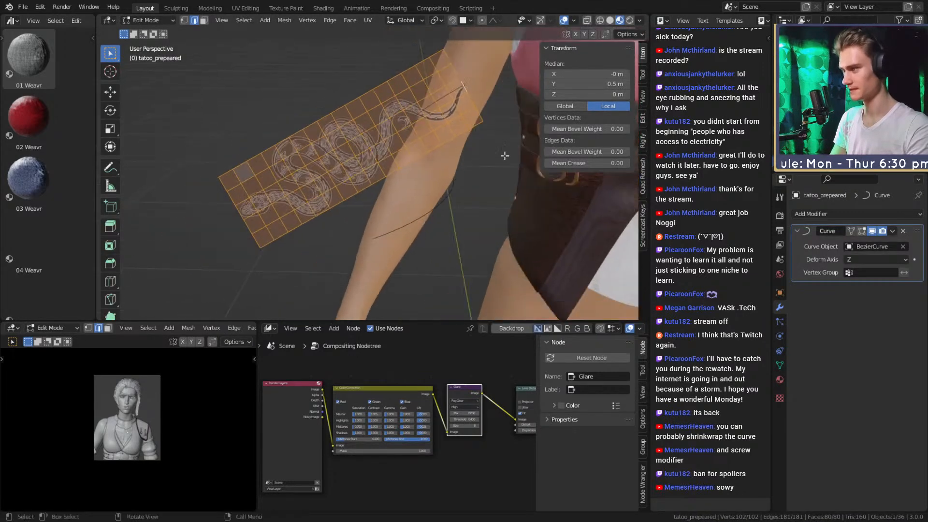
right_click(532, 178)
key("s")
key("x")
key("x")
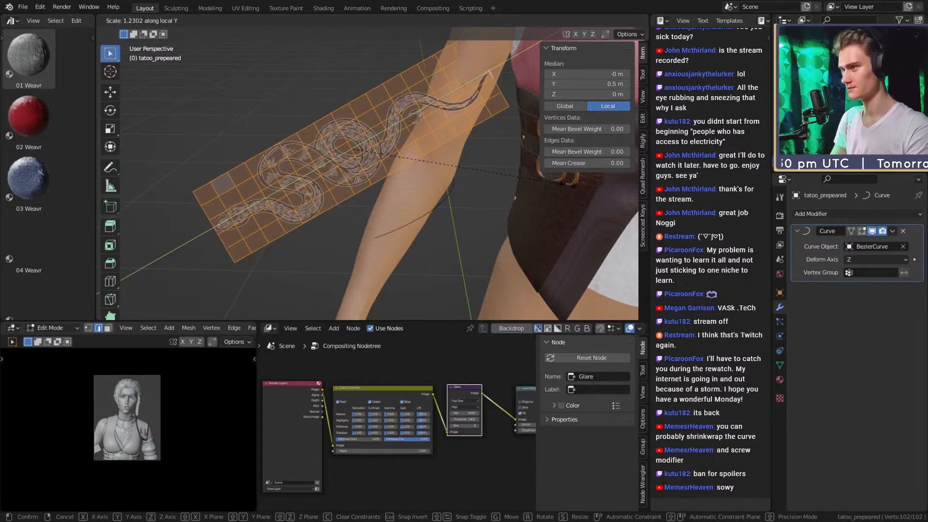
key("Escape")
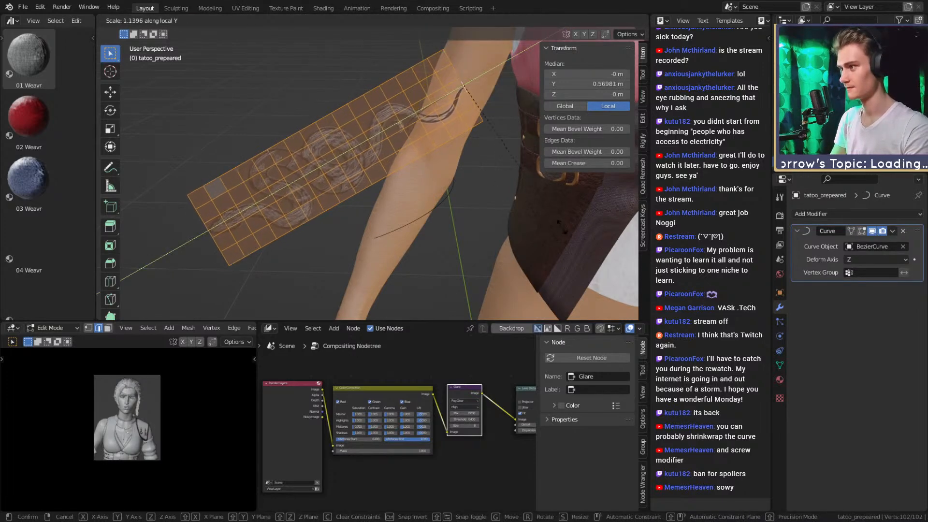
left_click(601, 227)
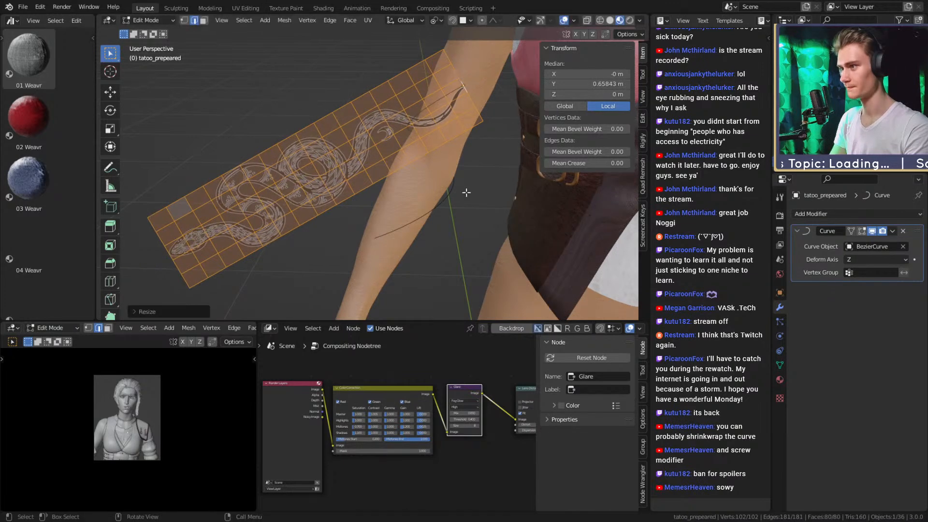
key("Tab")
Move the curve's last control point to about X -0.36, Y 0.06, Z 0.71 m, tilt it to about 204° and scale its handles.
middle_click_drag(456, 191, 464, 232)
left_click(396, 184)
key("Tab")
key("g")
left_click(490, 243)
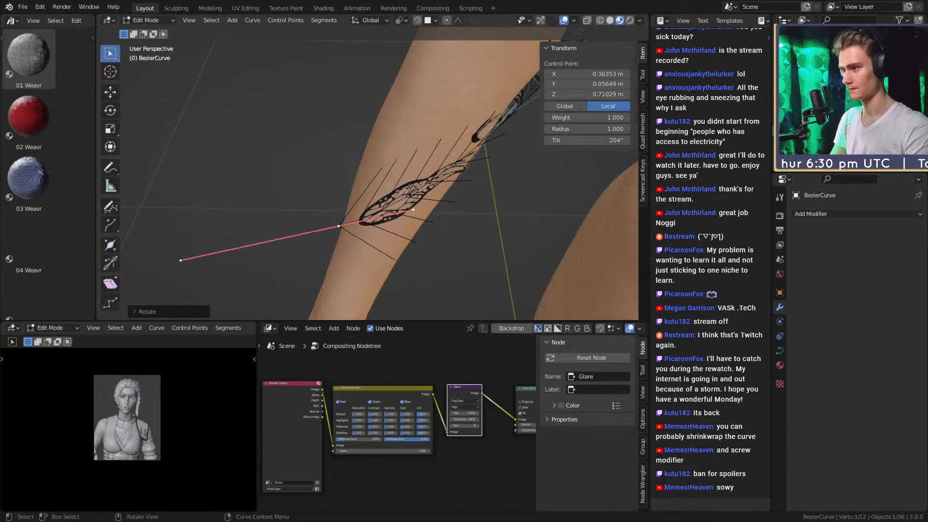
key("s")
left_click(550, 225)
middle_click_drag(557, 213, 427, 195)
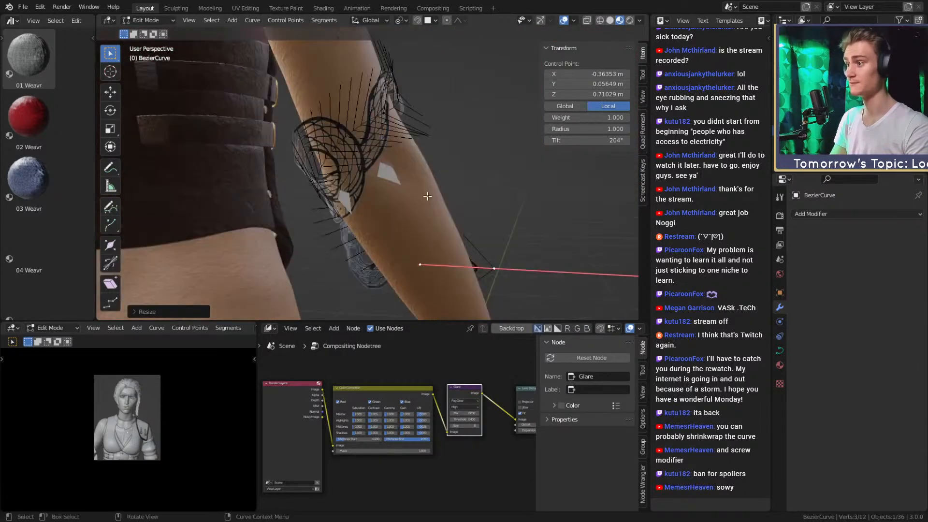
middle_click_drag(418, 162, 349, 141)
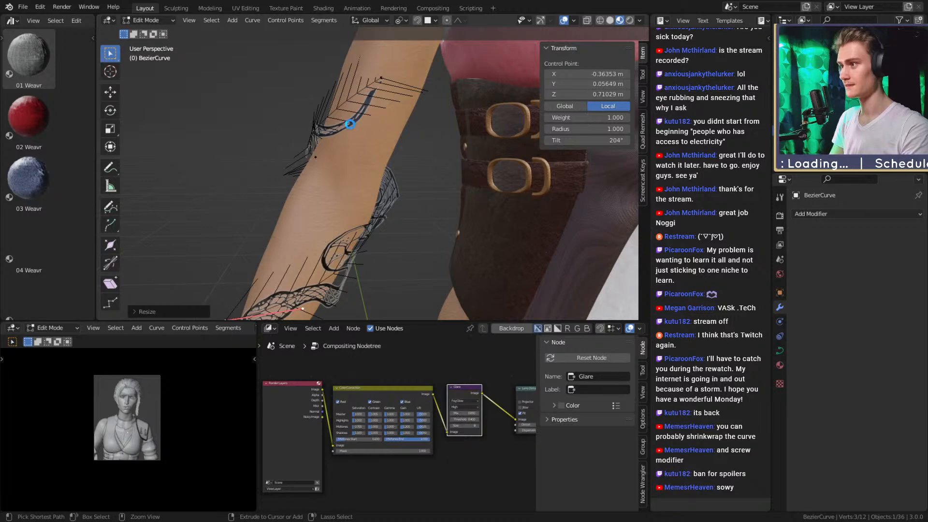
Save the file and apply the Curve modifier on the snake tattoo plane.
key("ctrl+s")
left_click(350, 124)
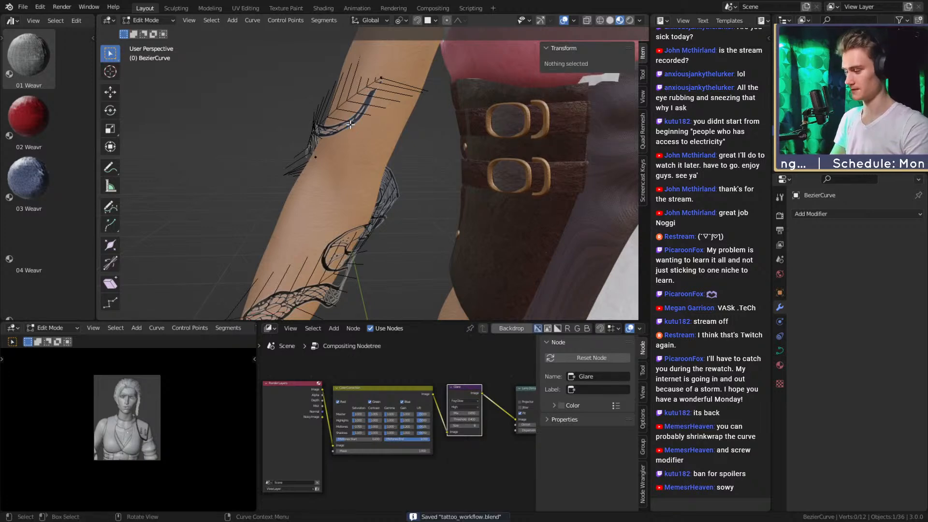
key("Tab")
left_click(349, 125)
middle_click_drag(432, 196, 422, 226)
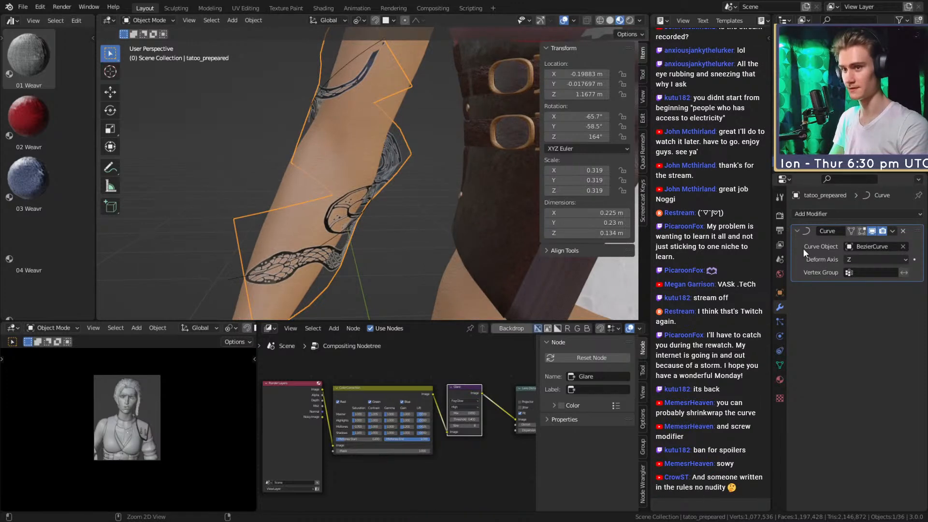
key("ctrl+a")
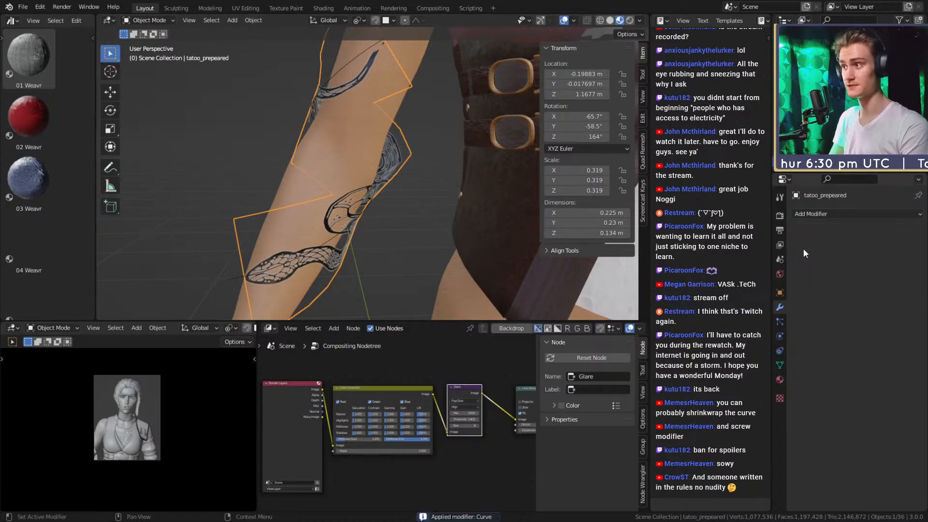
Delete the Bézier curve and select the tattoo plane again.
middle_click_drag(424, 166, 419, 209)
left_click(307, 252)
key("Delete")
left_click(381, 128)
middle_click_drag(381, 129, 500, 205)
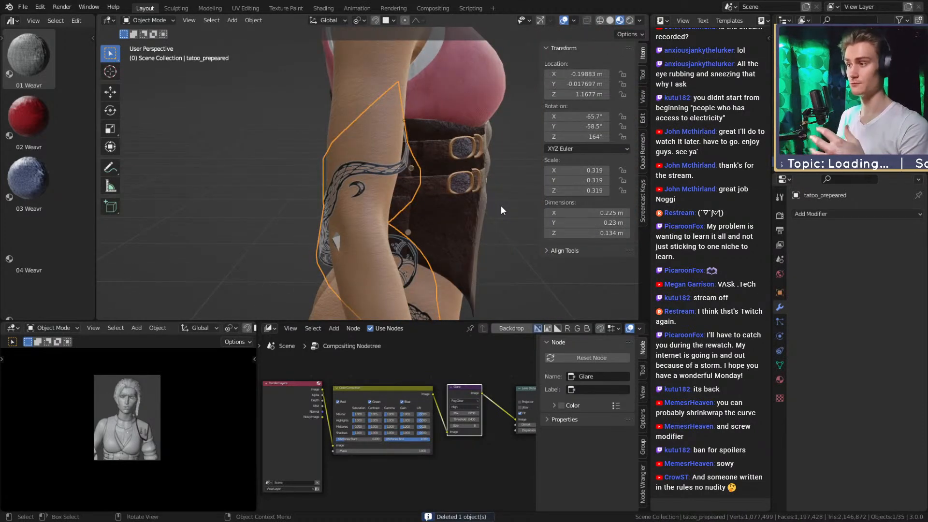
Add a Shrinkwrap modifier to the tattoo plane and pick the Body mesh as its target.
middle_click_drag(484, 188, 378, 197)
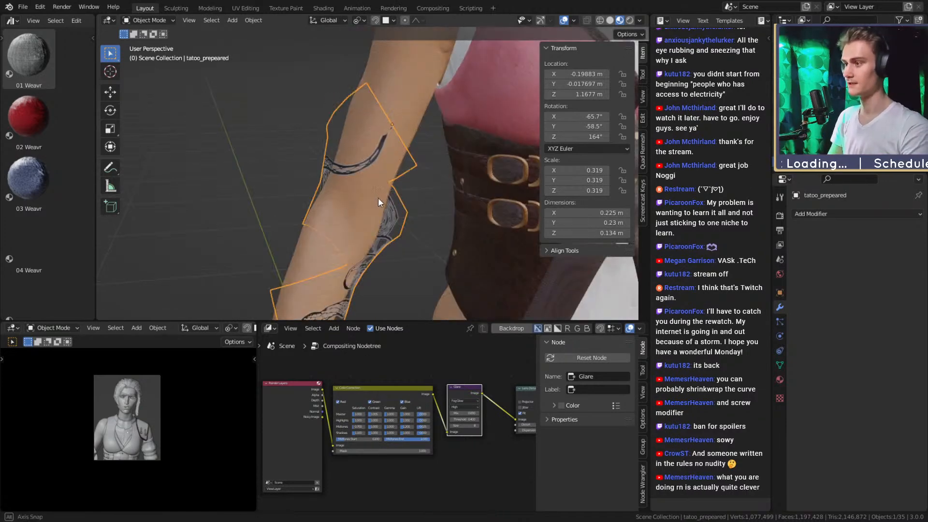
left_click(828, 214)
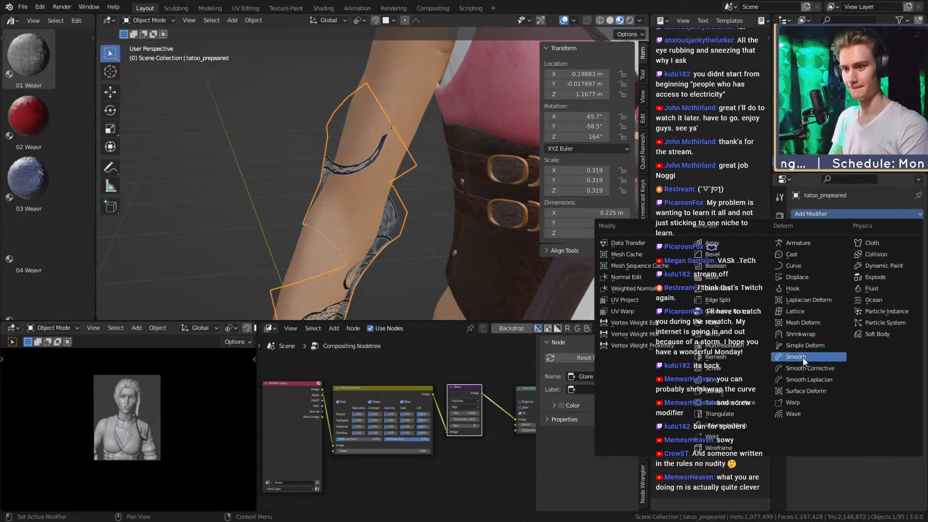
left_click(799, 333)
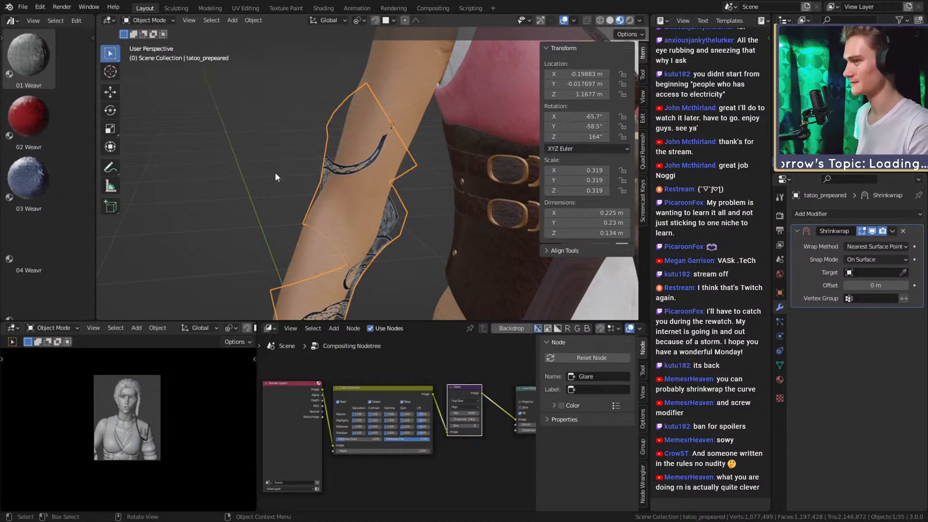
middle_click_drag(276, 177, 344, 164)
middle_click_drag(400, 251, 367, 208)
scroll(354, 192, "up", 2)
scroll(353, 192, "up", 1)
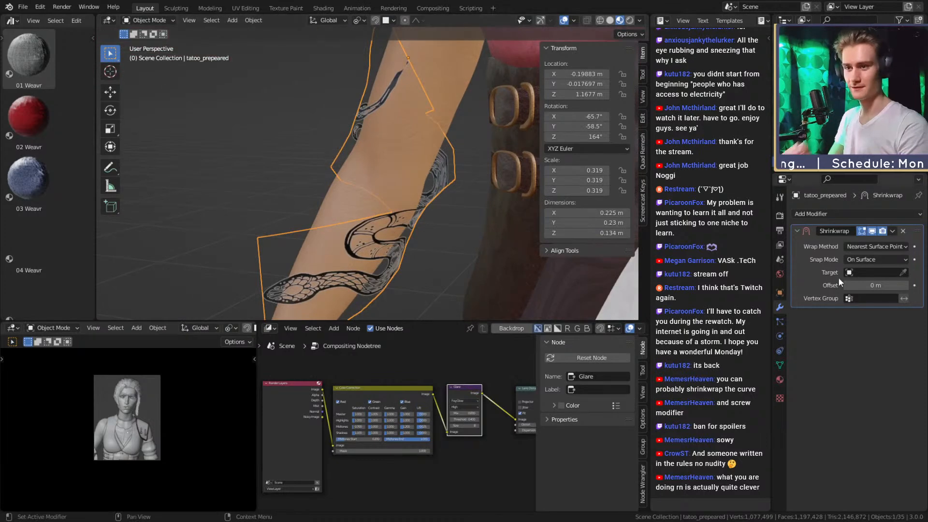
left_click(831, 213)
key("Escape")
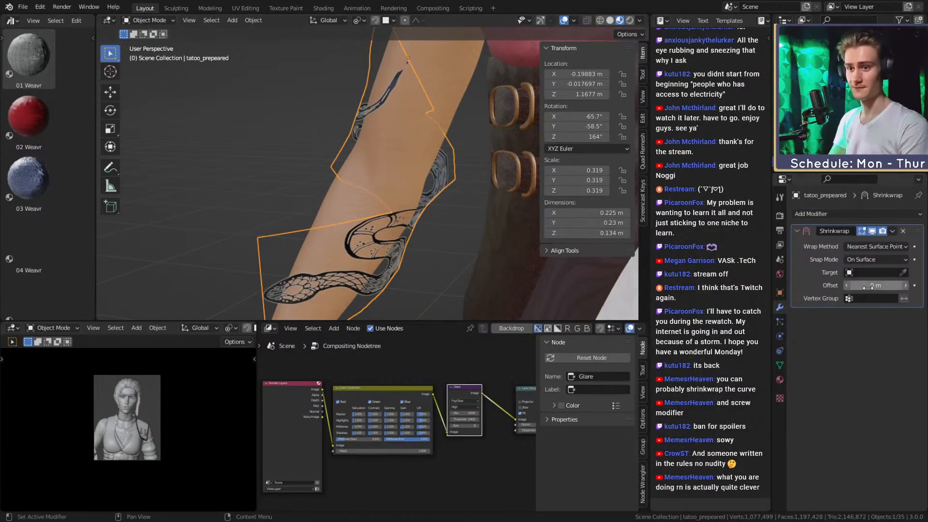
left_click(902, 273)
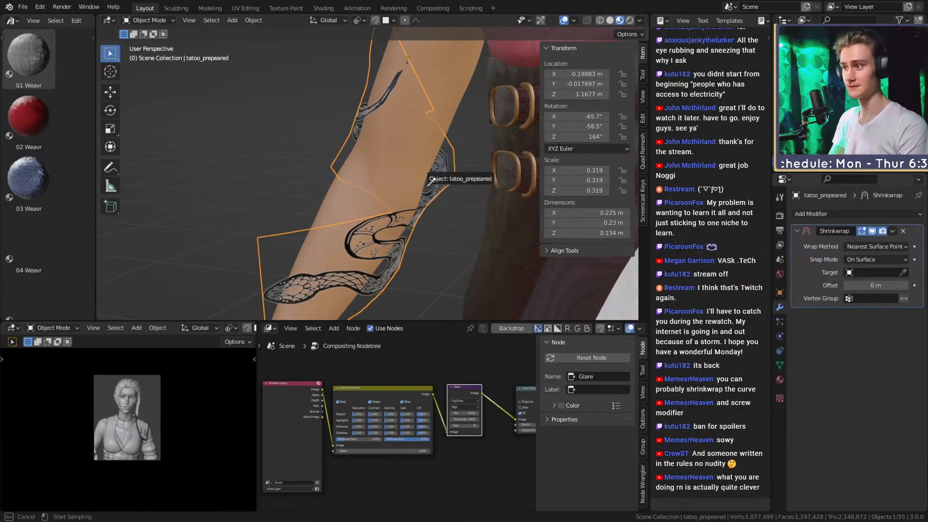
left_click(352, 201)
Try to turn on X-ray to see the tattoo wrapped onto the arm.
middle_click_drag(349, 204, 406, 194)
key("alt+z")
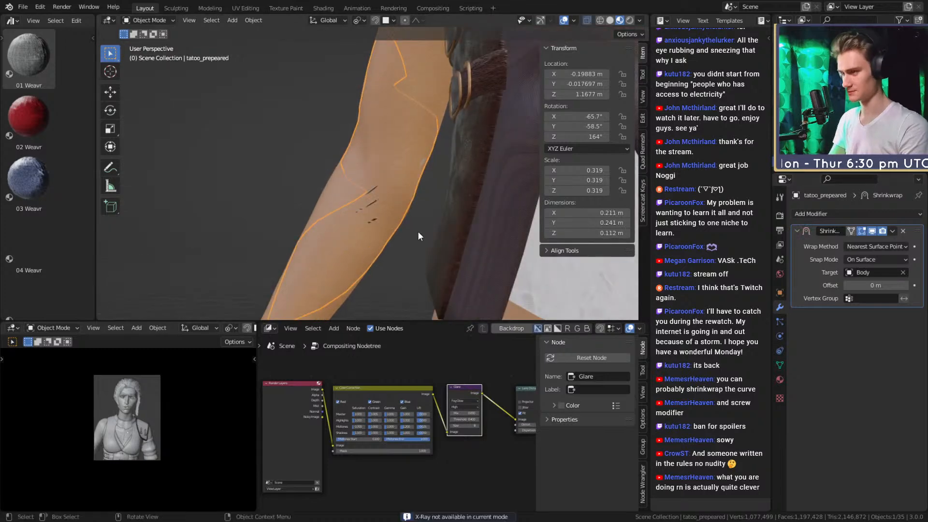
mouse_move(418, 232)
middle_mouse_down()
mouse_move(406, 220)
mouse_move(425, 241)
mouse_move(406, 225)
mouse_move(433, 219)
mouse_move(409, 212)
mouse_move(414, 195)
middle_mouse_up()
key("z")
key("Escape")
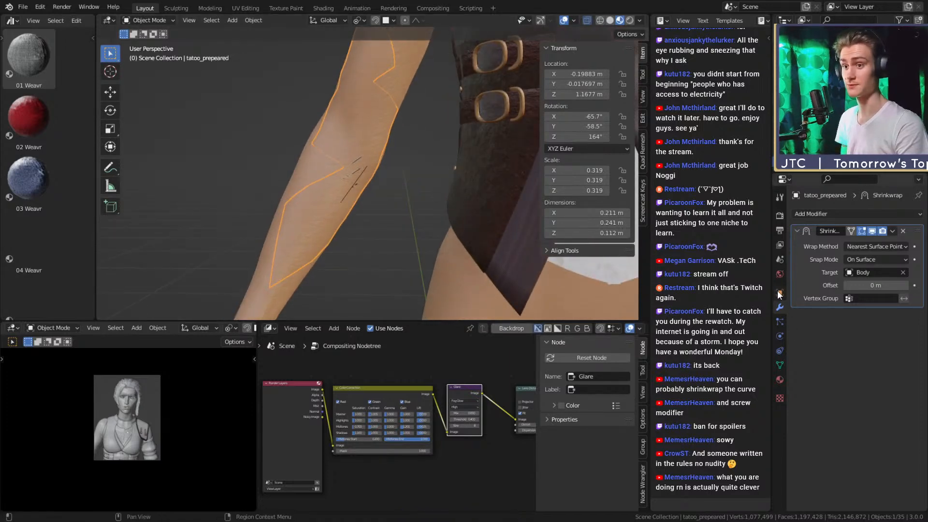
Try the Project wrap method with the negative direction enabled, and return the Shrinkwrap to Nearest Surface Point.
left_click(870, 247)
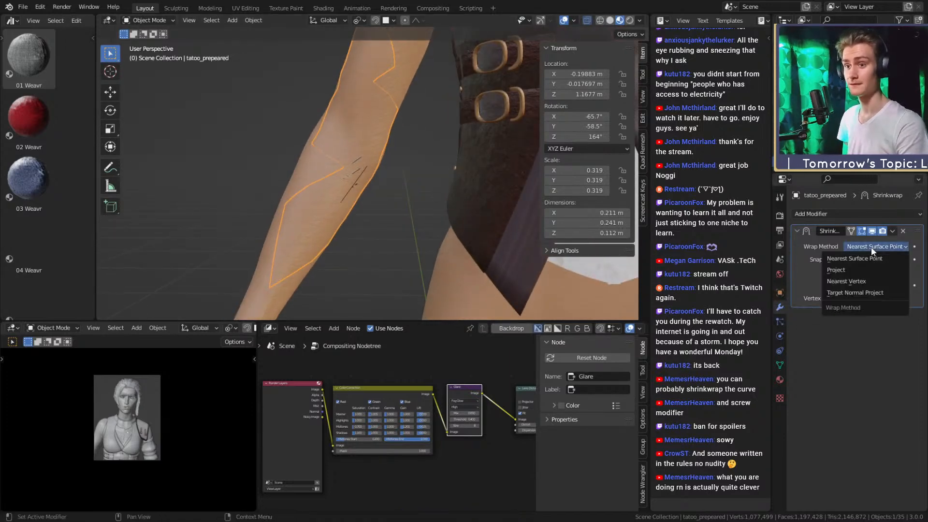
left_click(842, 271)
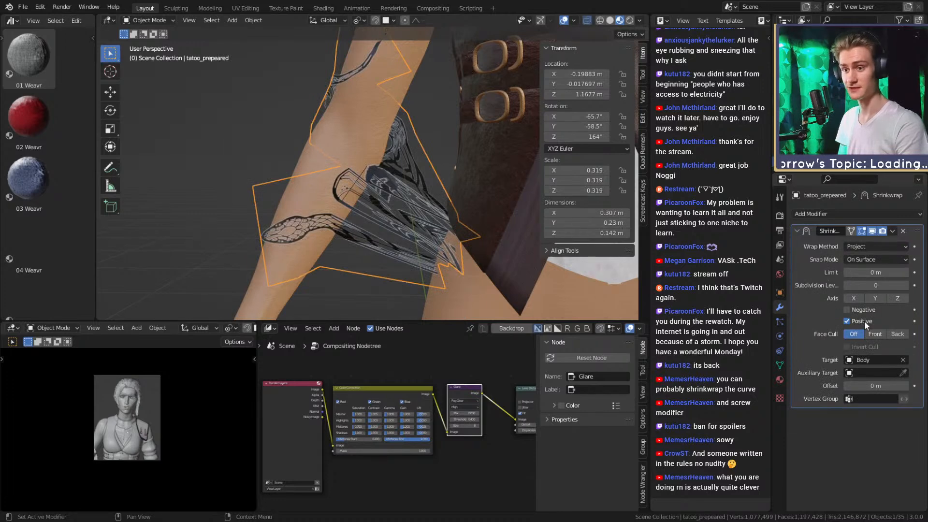
left_click(847, 310)
left_click(864, 245)
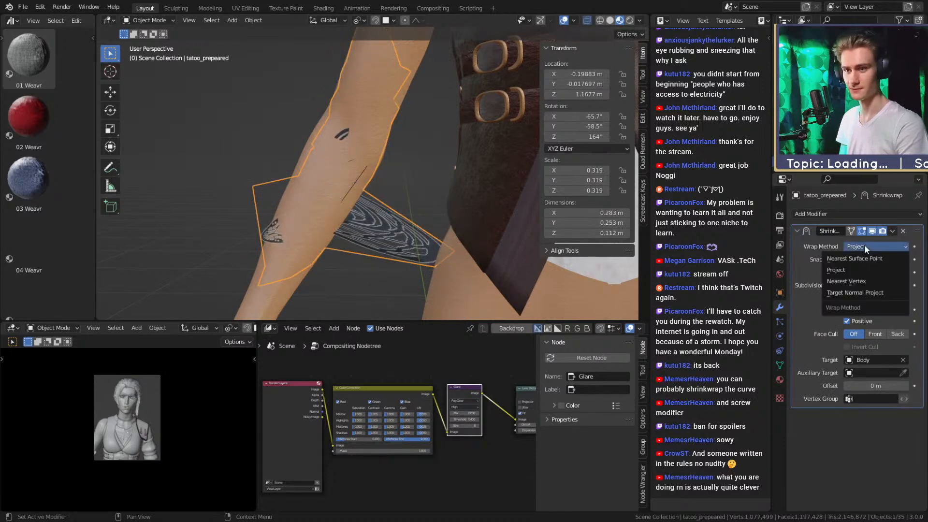
left_click(851, 258)
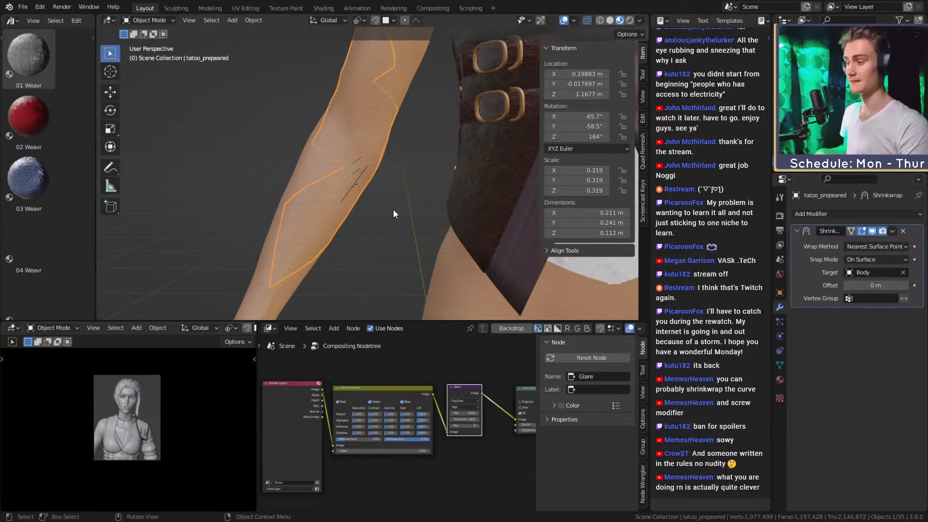
Try displaying the tattoo plane in front of other objects in the viewport, and undo it.
left_click(779, 292)
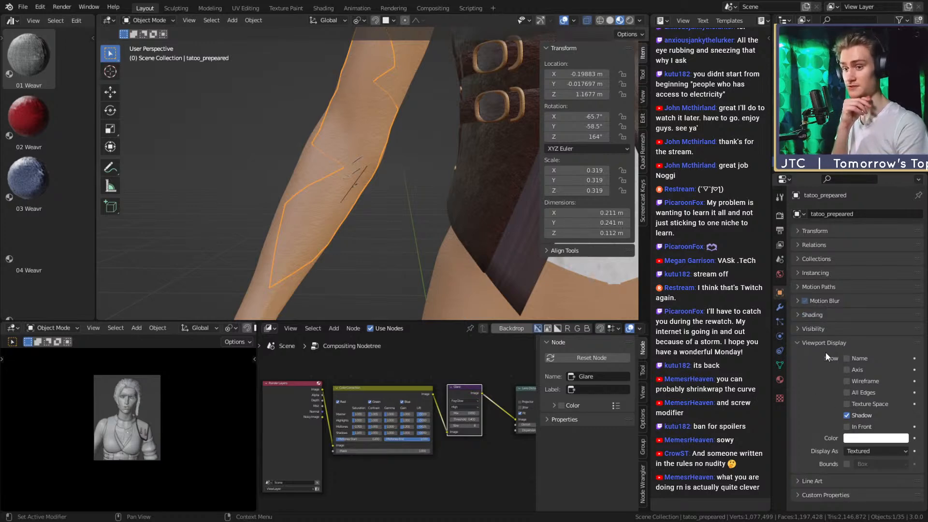
left_click(847, 427)
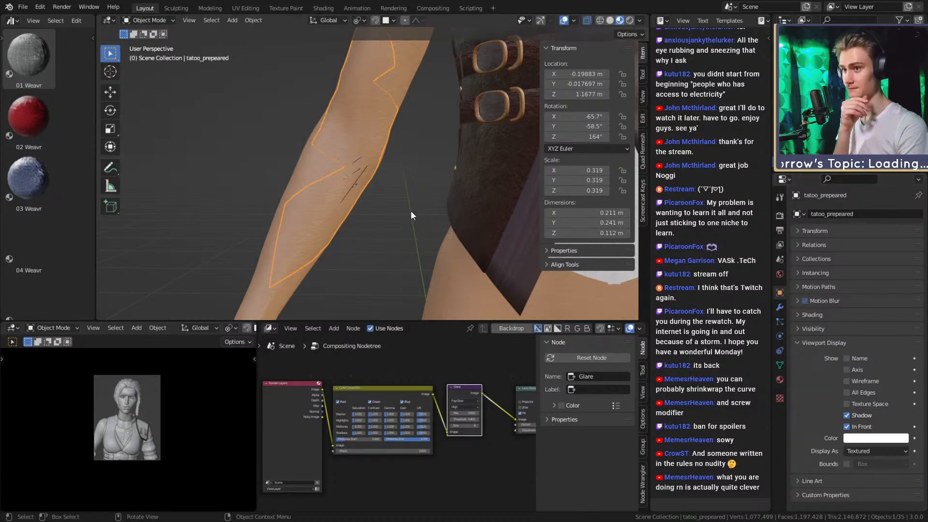
key("ctrl+z")
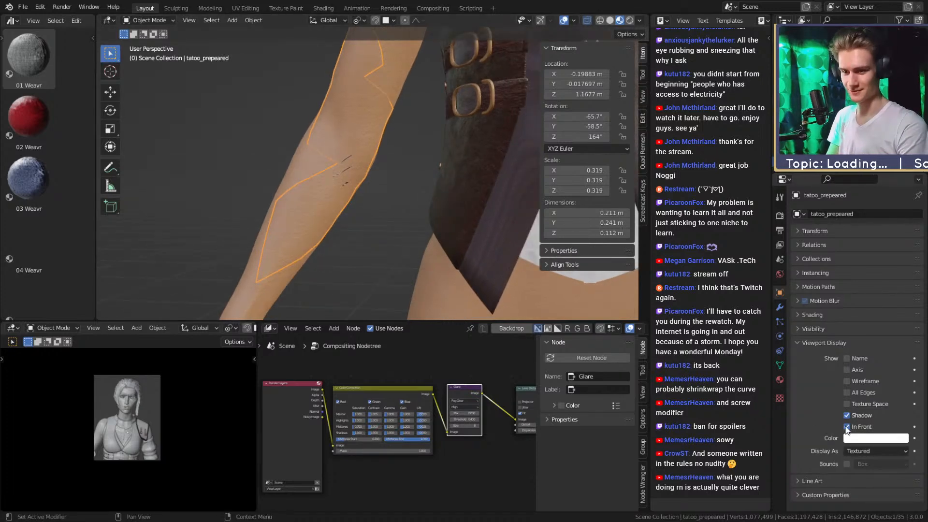
mouse_move(413, 213)
middle_mouse_down()
mouse_move(437, 202)
mouse_move(395, 202)
mouse_move(459, 225)
mouse_move(422, 217)
middle_mouse_up()
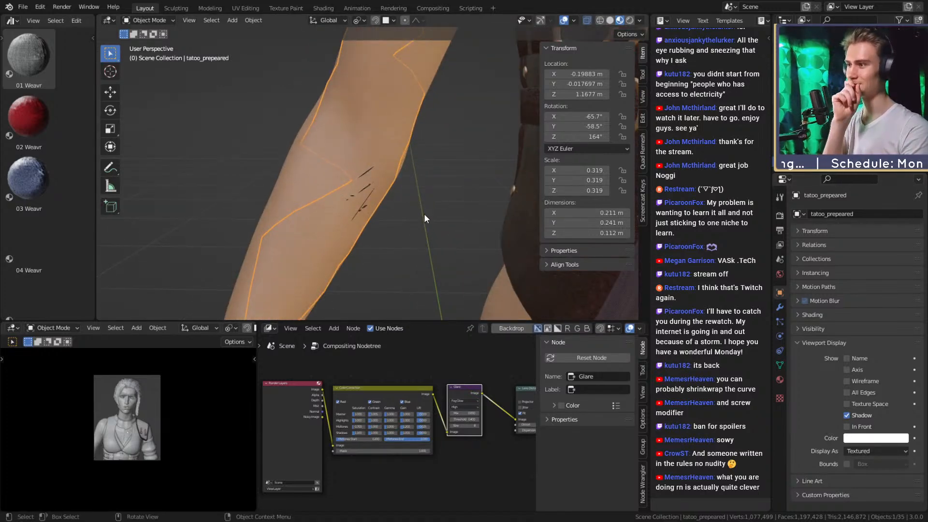
Add a Displace modifier to the tattoo plane after the Shrinkwrap modifier.
left_click(780, 307)
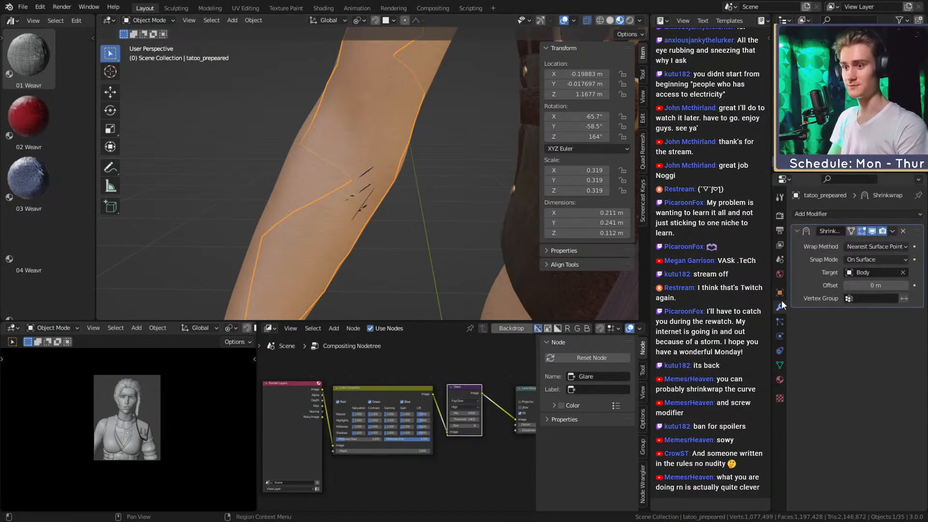
middle_click_drag(502, 193, 395, 190)
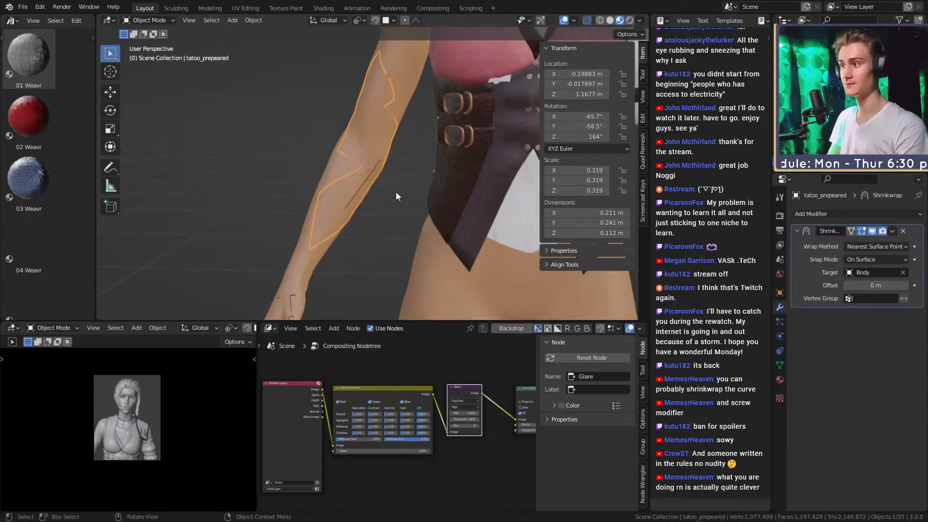
left_click(842, 216)
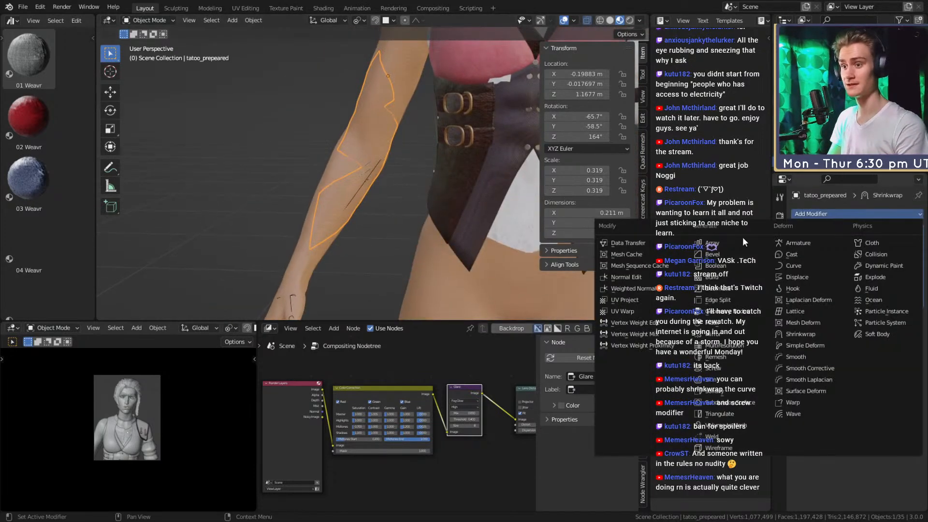
left_click(793, 280)
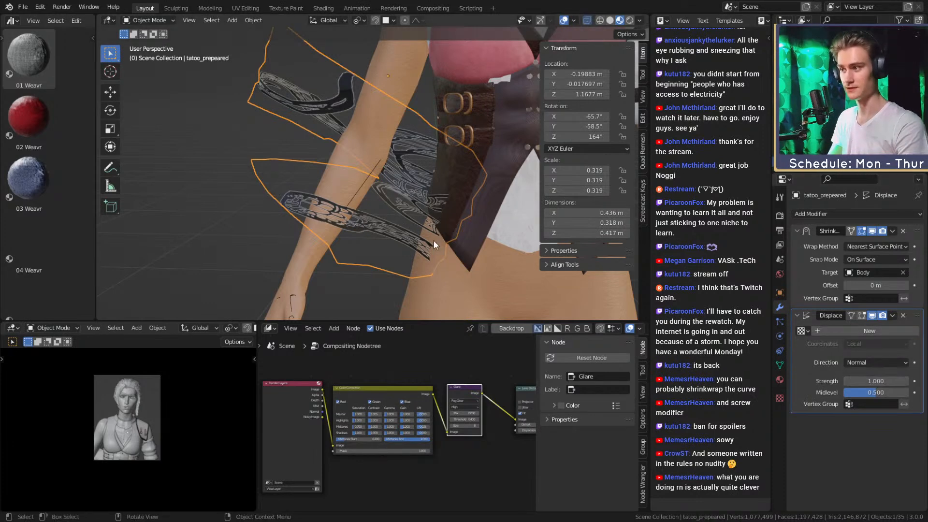
scroll(405, 214, "up", 2)
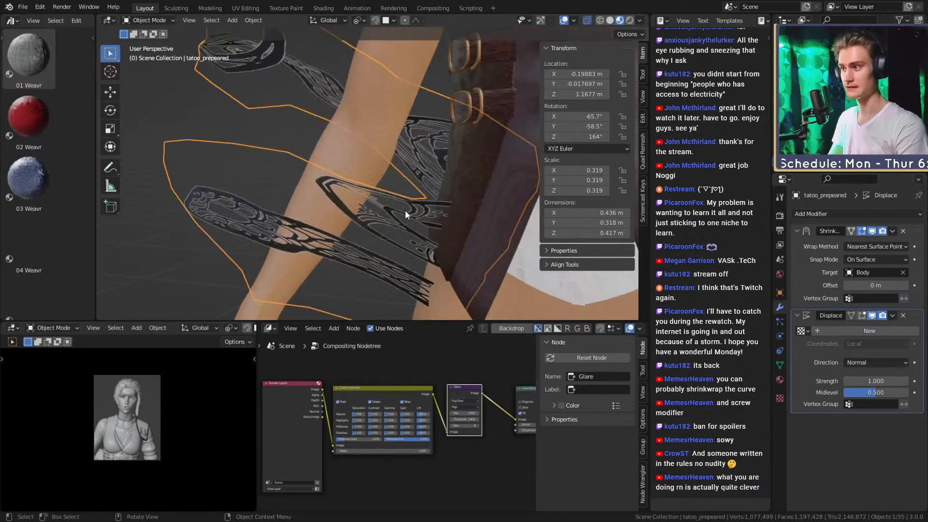
Try a strength of 0.020 on the tattoo's Displace modifier and check how the plane sits on the forearm.
left_click_drag(876, 382, 878, 382)
left_click(878, 381)
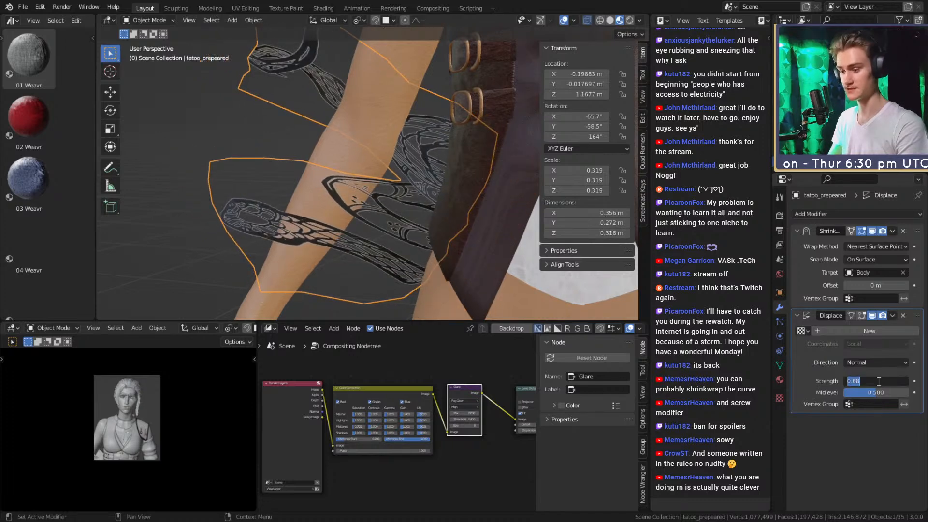
type("0")
key("Return")
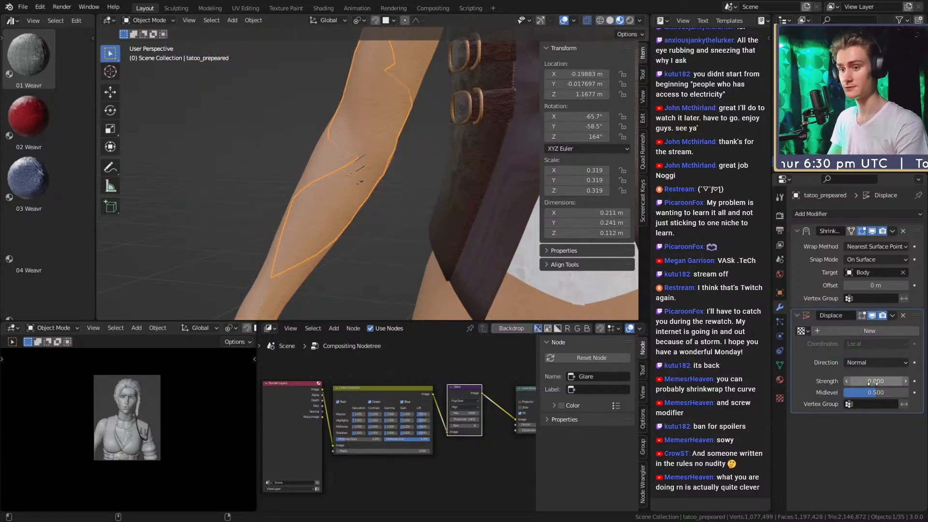
left_click_drag(876, 381, 876, 381)
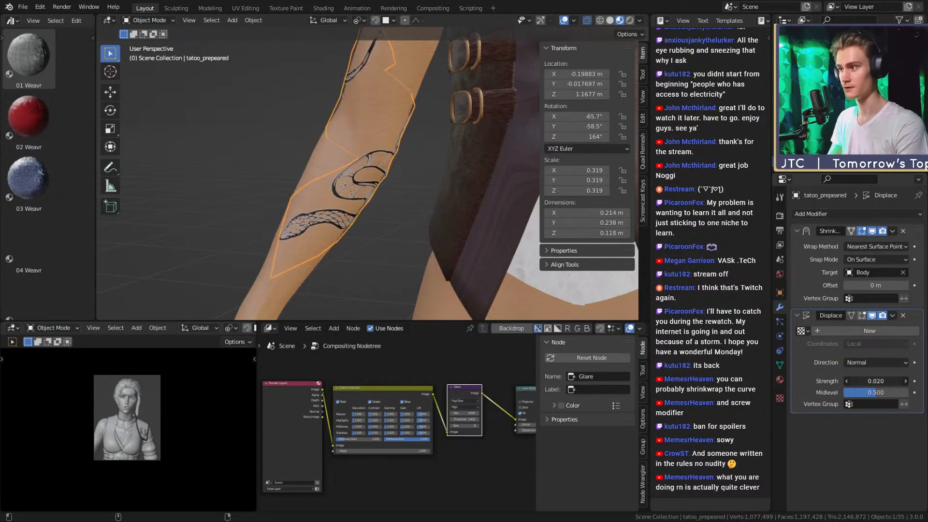
middle_click_drag(390, 221, 425, 224)
scroll(442, 156, "down", 4)
scroll(471, 217, "up", 4)
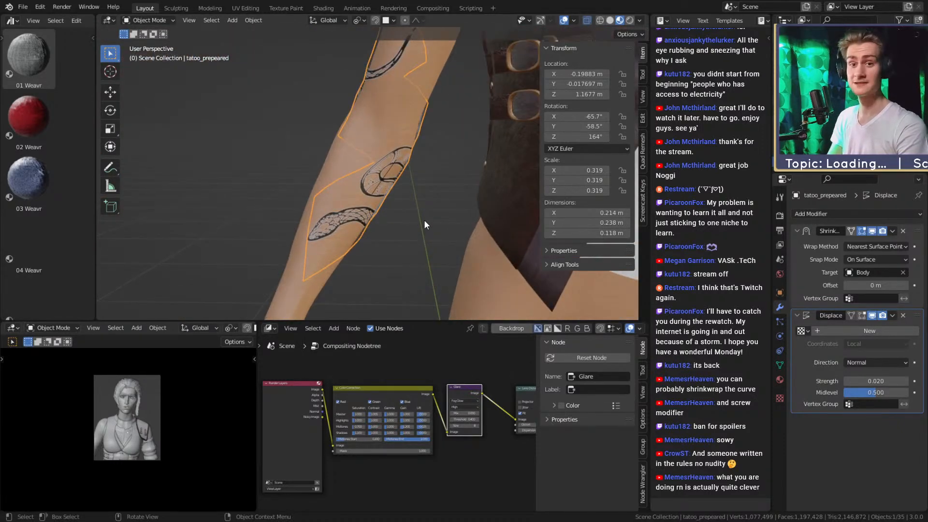
scroll(415, 223, "down", 4)
scroll(396, 225, "up", 5)
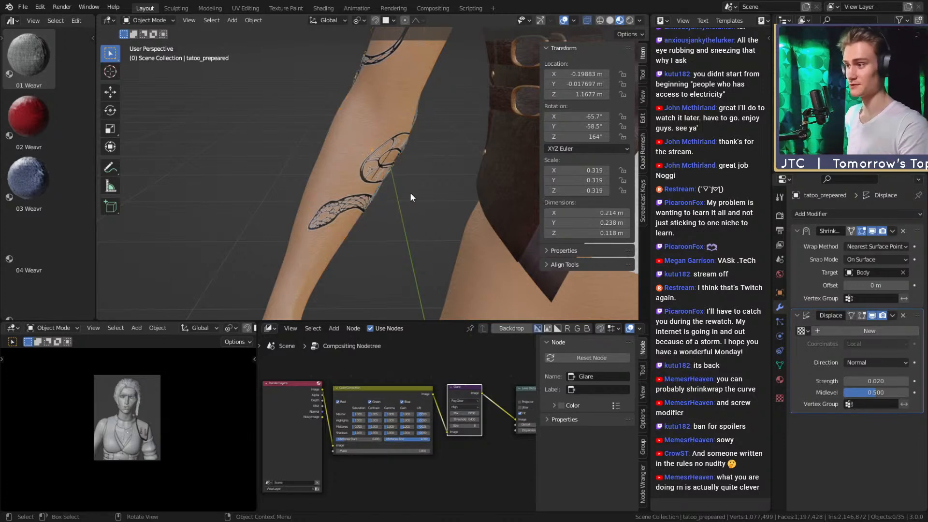
Try to move a single vertex of the tattoo plane near the elbow in Edit Mode.
middle_click_drag(404, 201, 373, 179)
key("Tab")
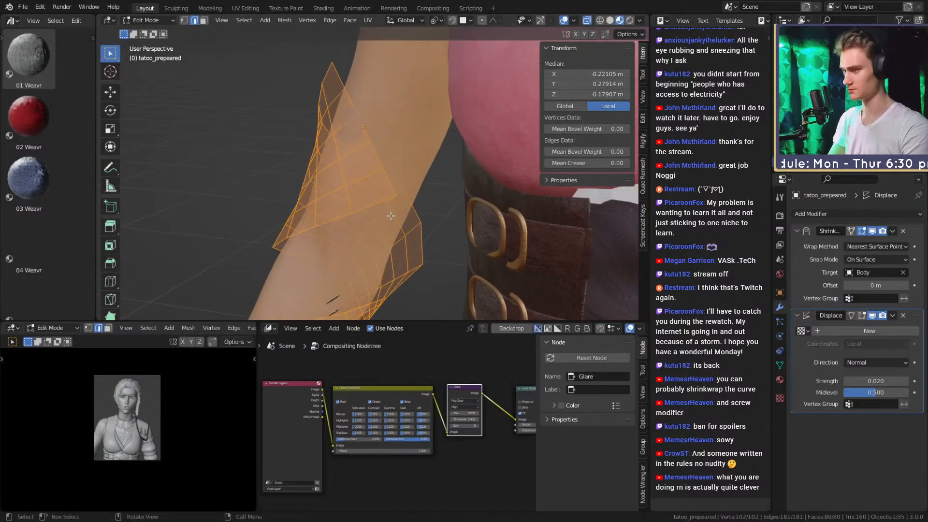
key("1")
middle_click_drag(390, 216, 432, 260)
left_click(396, 247)
middle_click_drag(433, 260, 435, 218, "shift")
key("g")
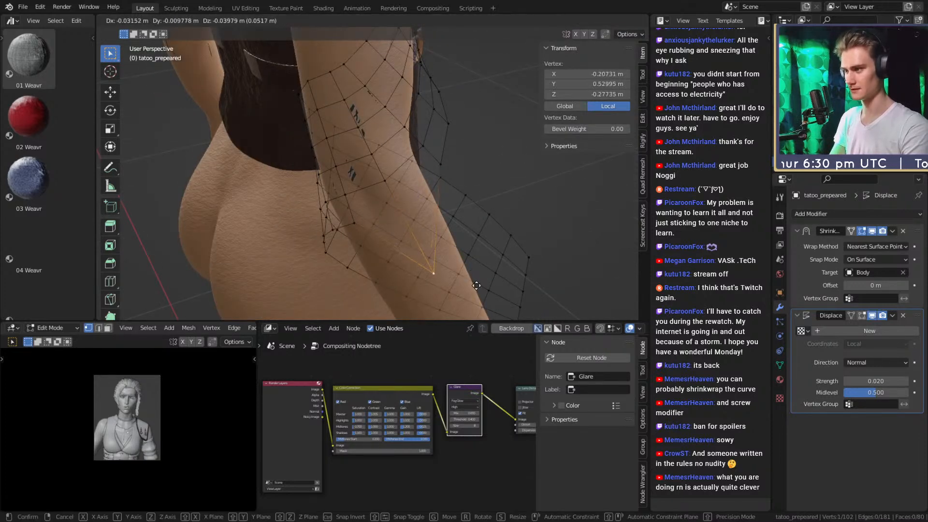
left_click(438, 234)
Try moving the tattoo vertex with proportional editing enabled, undo the move and return to Object Mode.
left_click(482, 21)
middle_click_drag(459, 191, 442, 186)
key("g")
left_click(465, 253)
key("Tab")
middle_click_drag(465, 254, 437, 209)
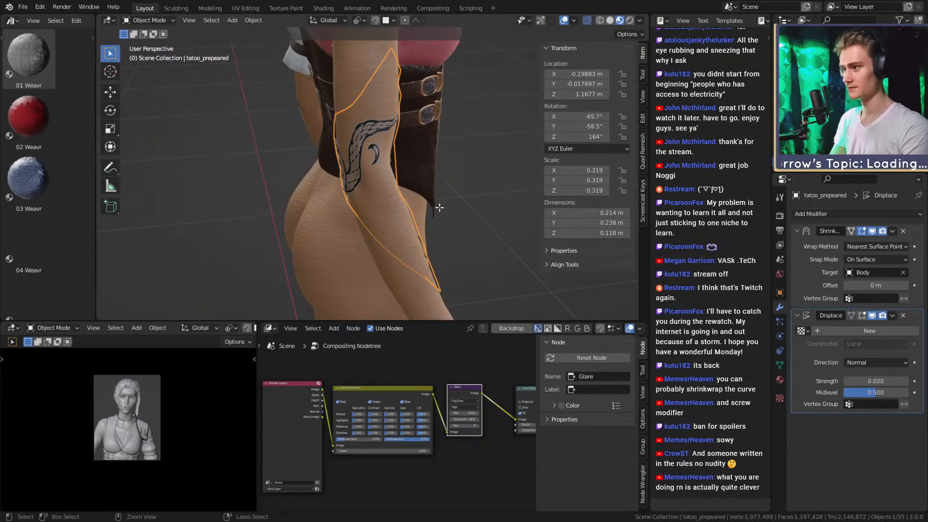
key("ctrl+z")
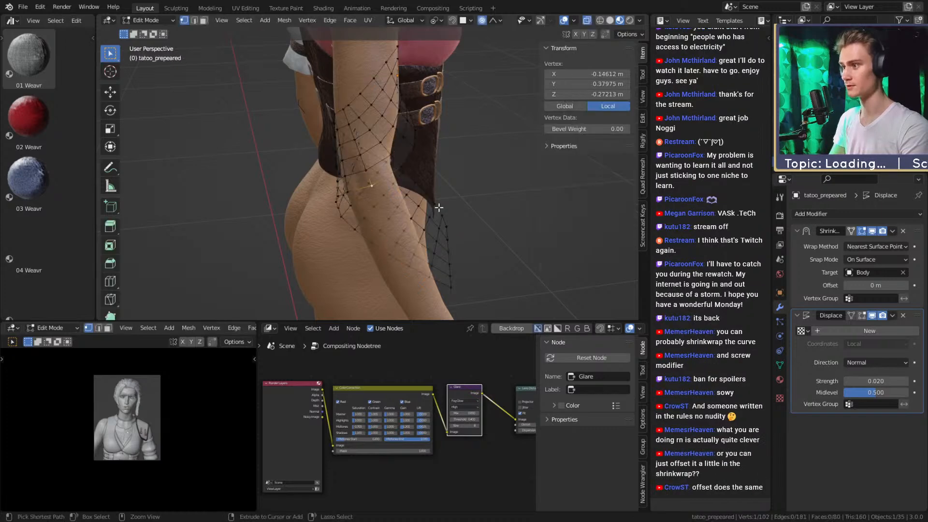
key("Tab")
Try raising the Displace strength to 0.030 and check the tattoo around the elbow and forearm.
mouse_move(390, 187)
middle_mouse_down()
mouse_move(449, 195)
mouse_move(434, 199)
mouse_move(508, 187)
mouse_move(271, 216)
mouse_move(343, 196)
mouse_move(320, 184)
mouse_move(364, 201)
mouse_move(391, 190)
mouse_move(373, 172)
mouse_move(490, 173)
mouse_move(407, 211)
mouse_move(489, 214)
mouse_move(367, 216)
mouse_move(346, 173)
mouse_move(373, 191)
middle_mouse_up()
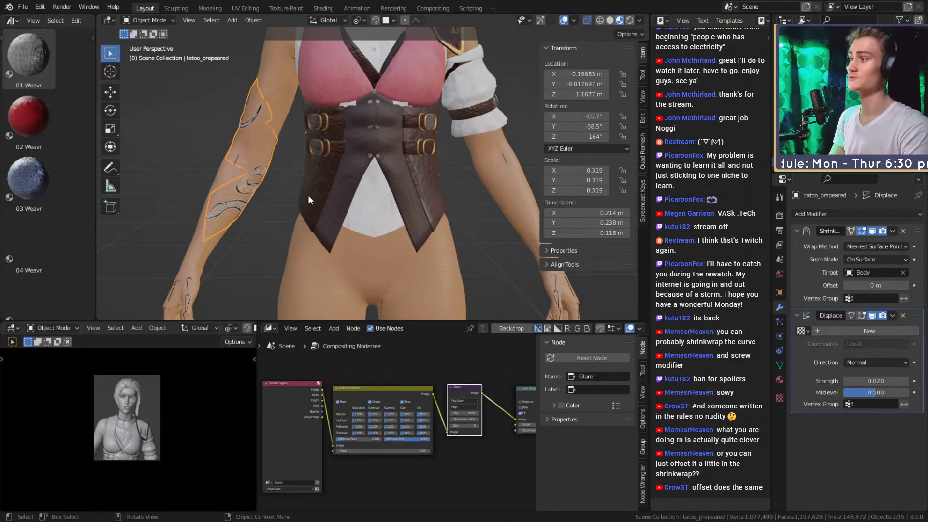
middle_click_drag(308, 199, 383, 192)
middle_click_drag(357, 145, 390, 178)
left_click_drag(875, 382, 880, 381)
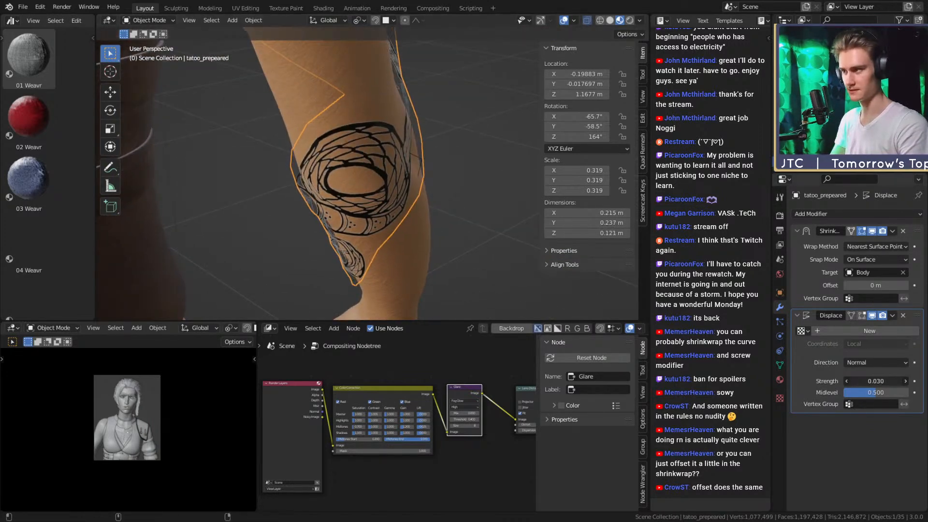
middle_click_drag(398, 195, 385, 240)
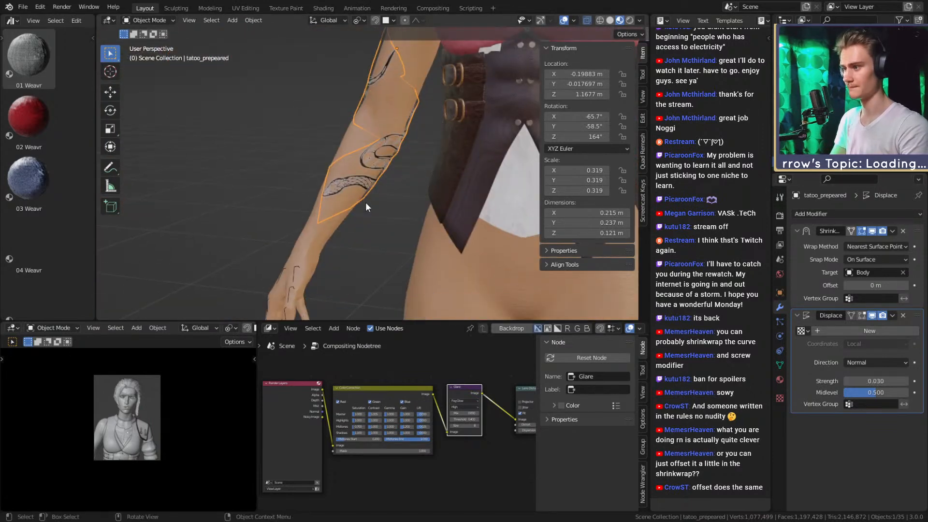
scroll(408, 210, "up", 3)
mouse_move(365, 202)
middle_mouse_down()
mouse_move(407, 210)
mouse_move(349, 198)
mouse_move(370, 200)
middle_mouse_up()
left_click(431, 205)
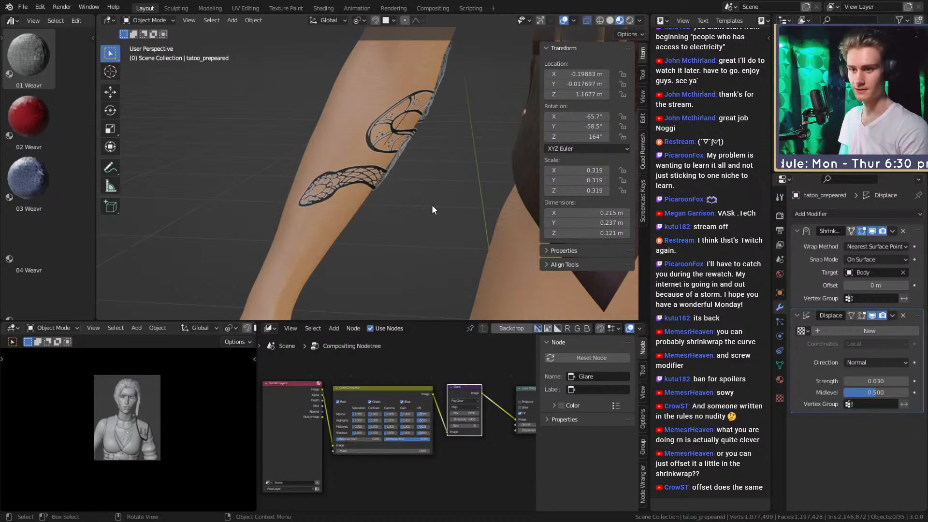
Remove the Displace modifier from the tattoo plane and set the Shrinkwrap offset to 0.005 m.
left_click(902, 314)
left_click_drag(871, 286, 878, 286)
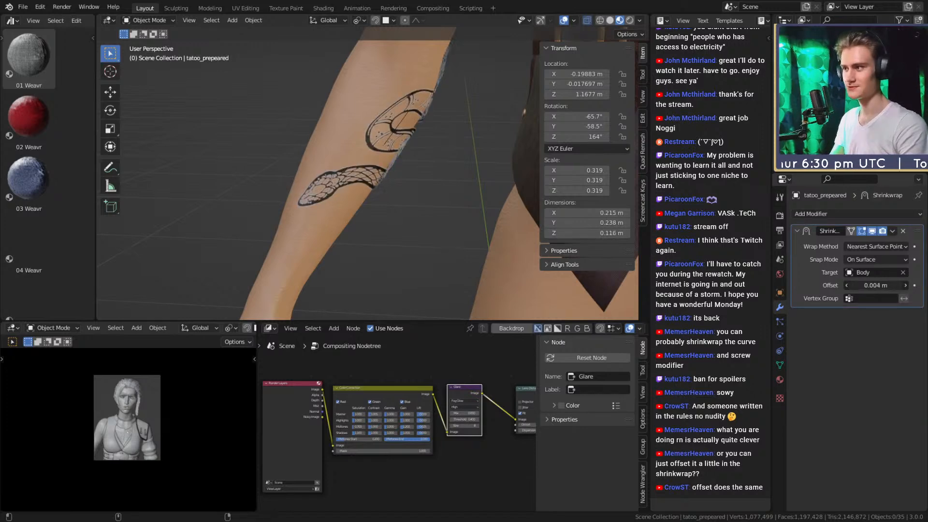
middle_click_drag(513, 192, 398, 241)
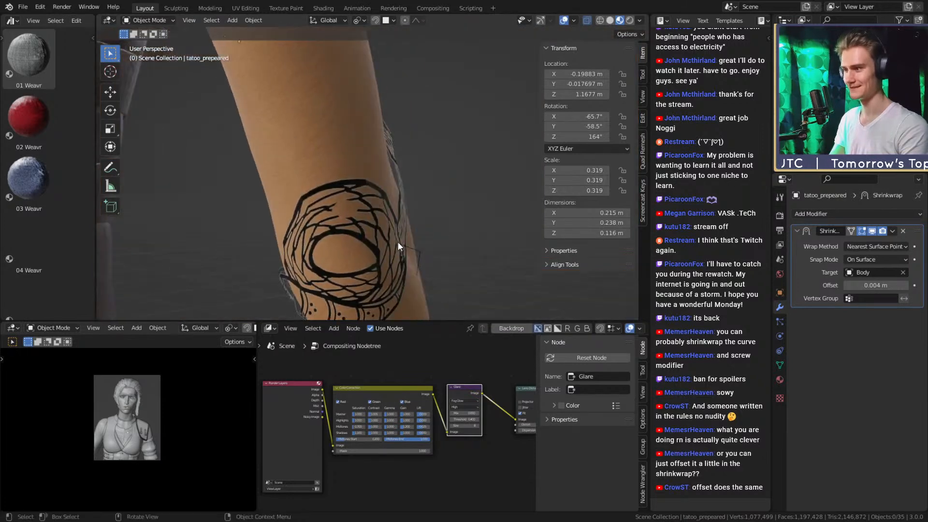
mouse_move(873, 285)
left_mouse_down()
mouse_move(864, 285)
mouse_move(874, 285)
left_mouse_up()
Examine from several angles how the tattoo plane fits around the elbow and forearm.
middle_click_drag(387, 237, 122, 248)
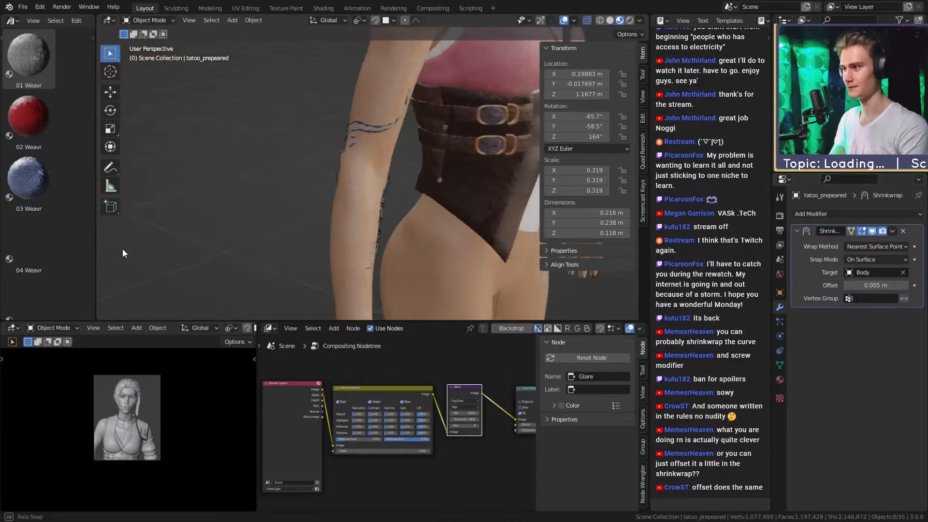
scroll(416, 222, "down", 4)
middle_click_drag(416, 222, 396, 207)
scroll(364, 199, "up", 5)
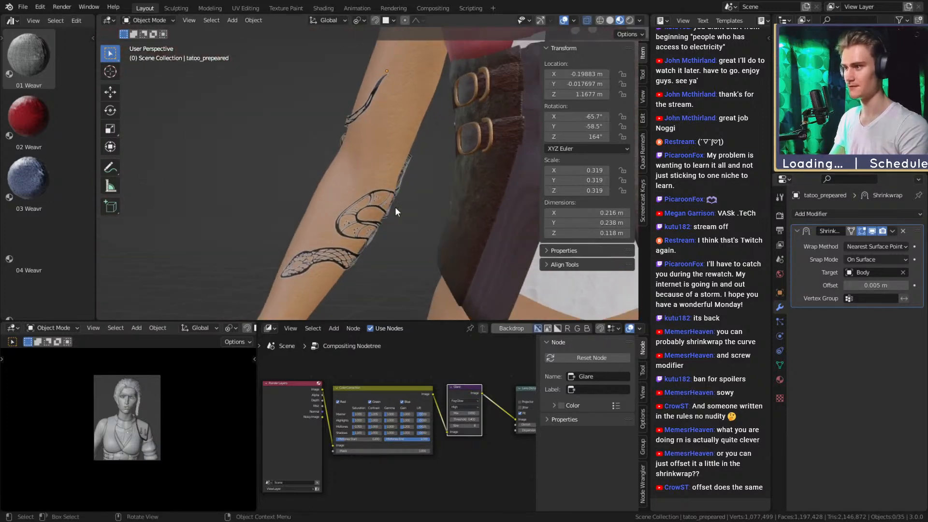
middle_click_drag(514, 222, 372, 155)
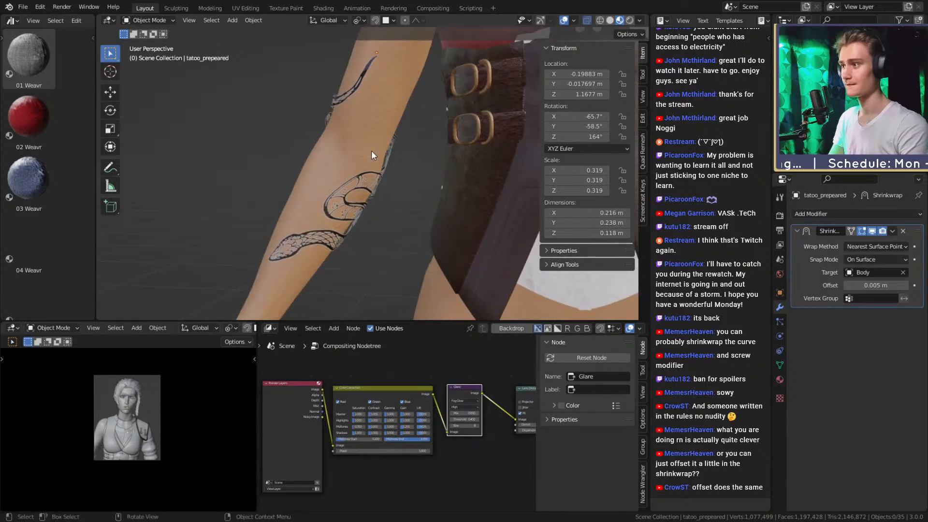
middle_click_drag(362, 110, 320, 228)
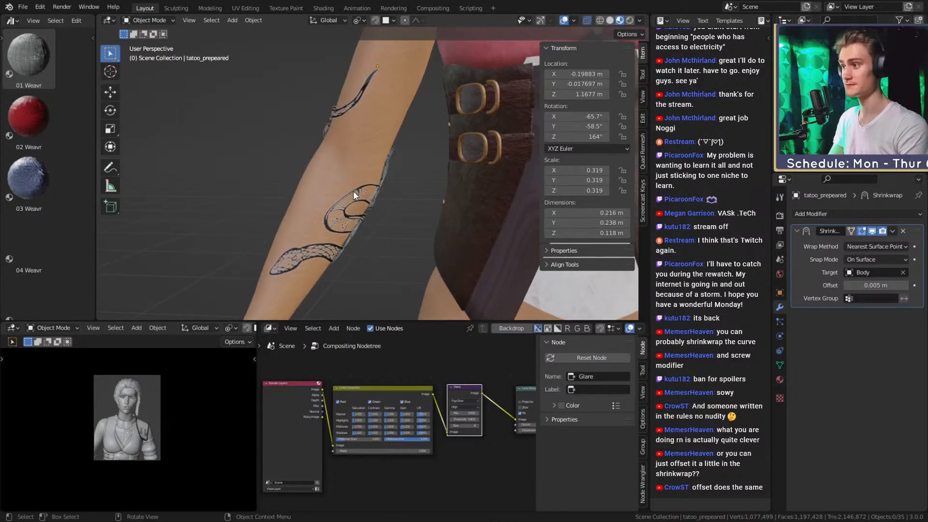
middle_click_drag(522, 213, 413, 216)
scroll(413, 216, "down", 5)
scroll(404, 218, "up", 3)
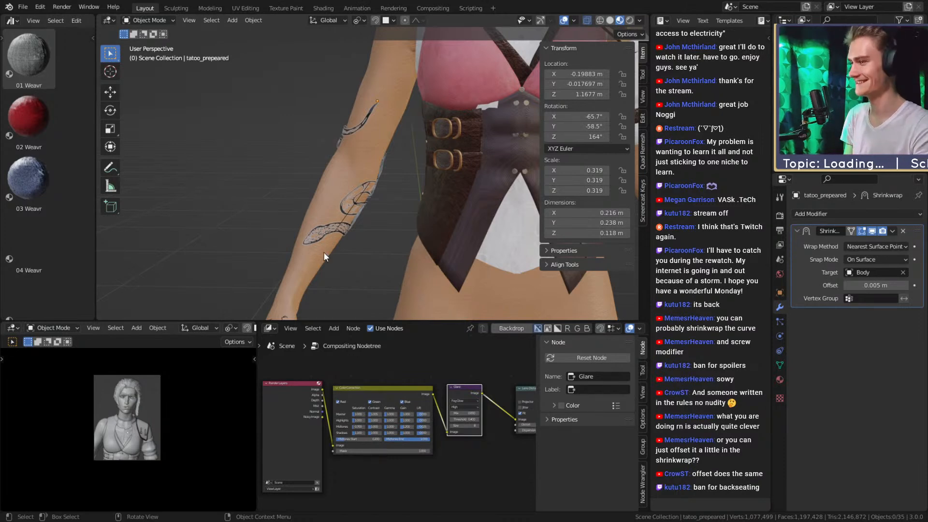
Select the Body mesh and collapse its Armature and Multires modifier settings.
left_click(298, 276)
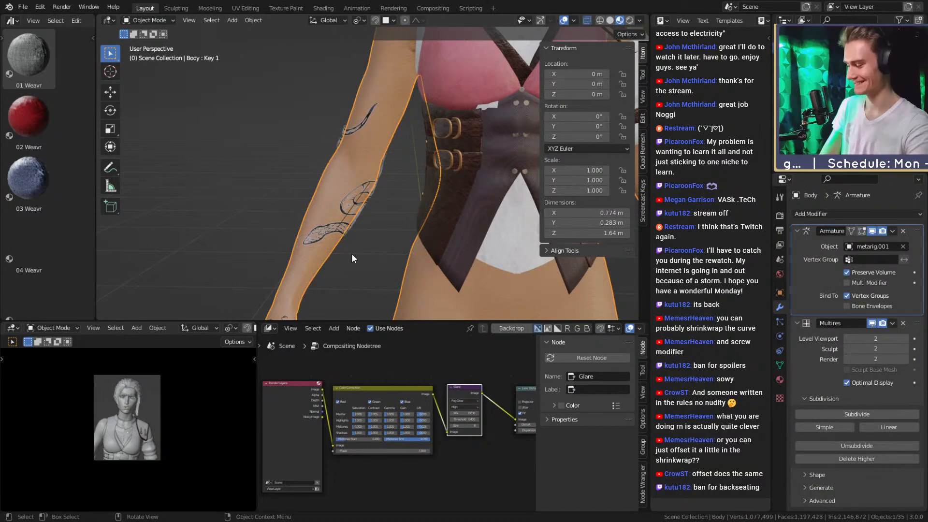
key("KP_Decimal")
scroll(386, 219, "up", 8)
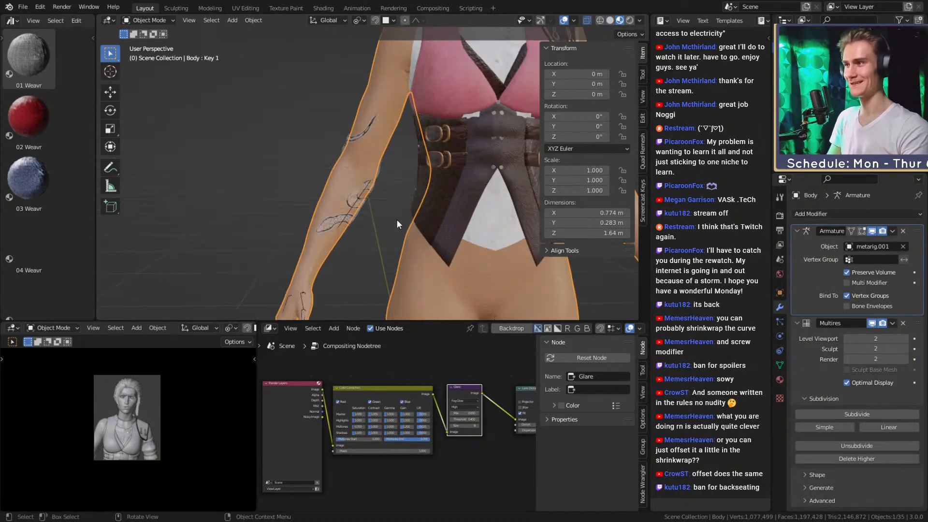
middle_click_drag(438, 208, 500, 213)
middle_click_drag(395, 208, 420, 193)
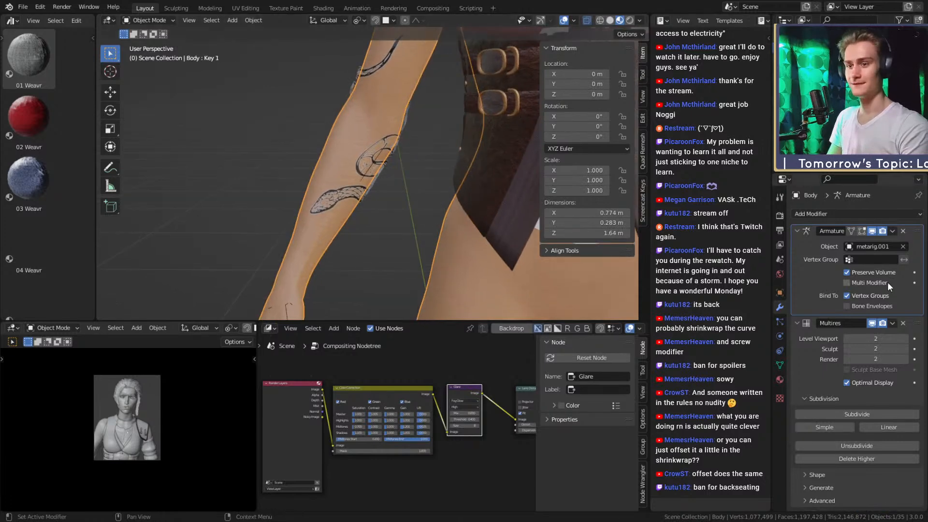
left_click(798, 230)
left_click(797, 245)
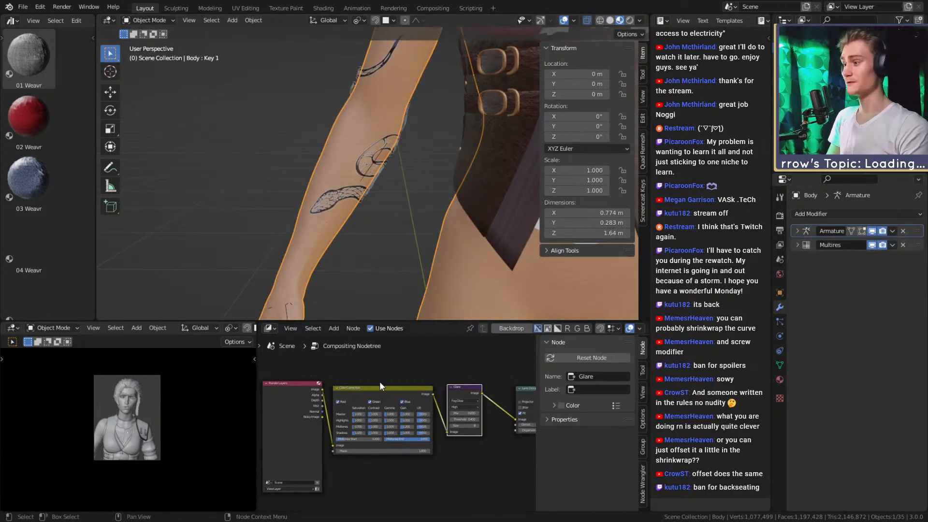
Reselect the Body mesh and show its Skin material in the Shader Editor, around the Material Output node.
middle_click_drag(382, 134, 378, 178)
left_click(383, 181)
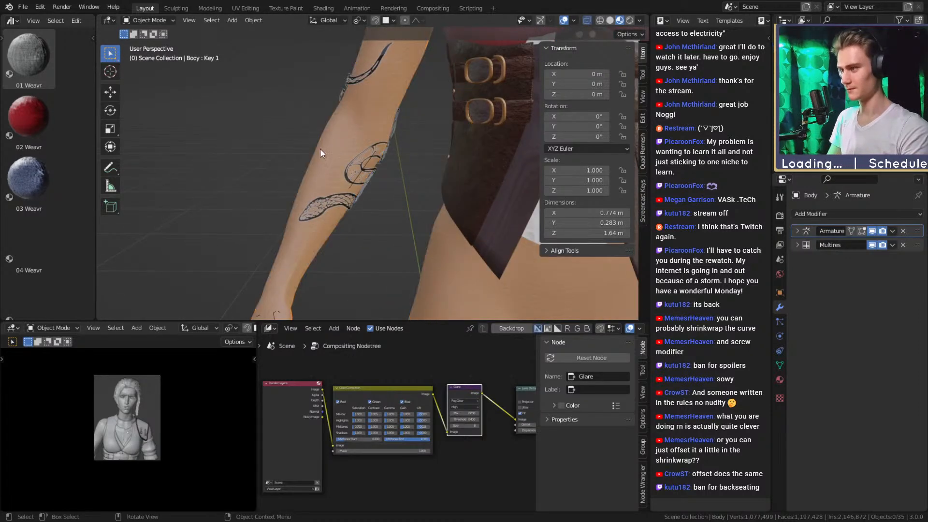
left_click(321, 149)
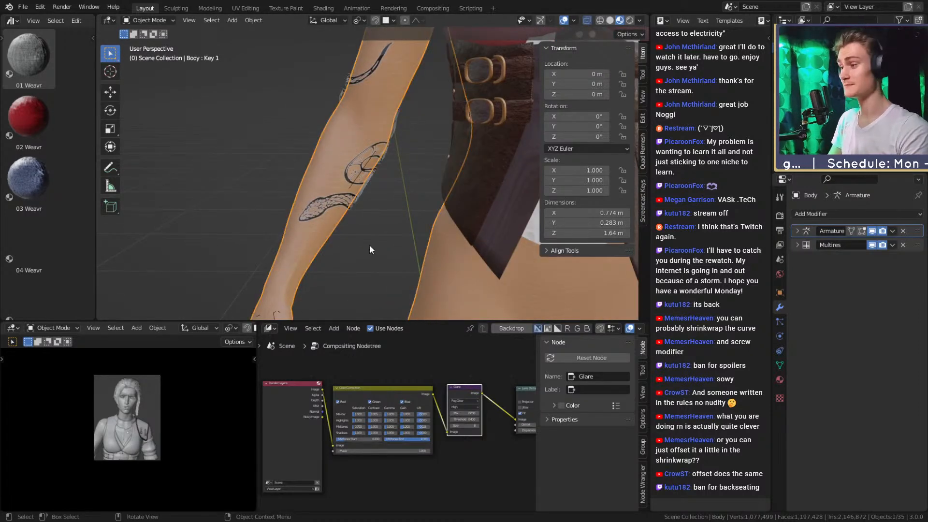
scroll(375, 464, "down", 7)
middle_click_drag(385, 416, 372, 417)
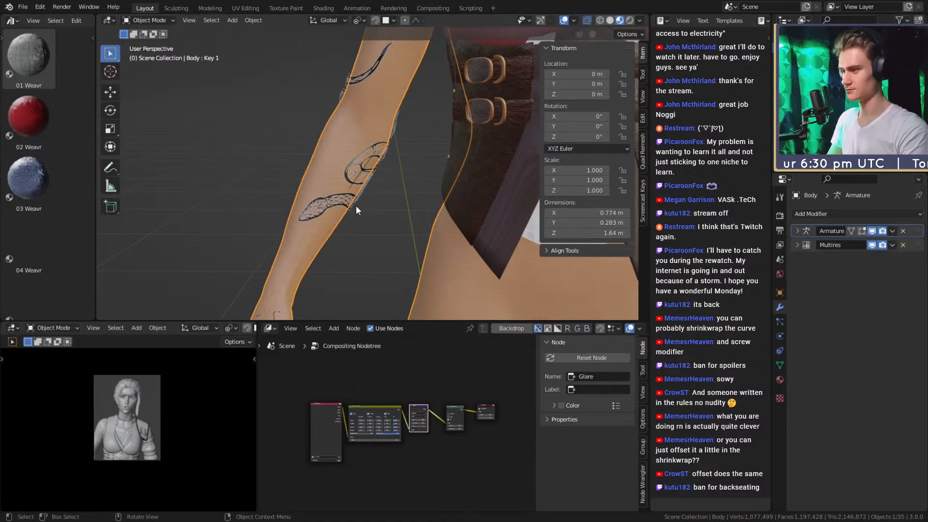
key("shift+F3")
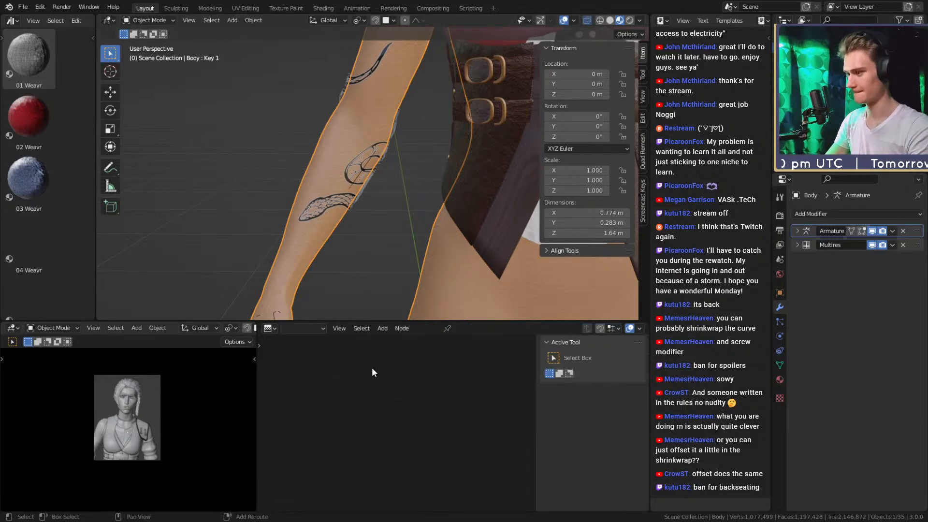
scroll(383, 408, "down", 7)
middle_click_drag(476, 420, 399, 429)
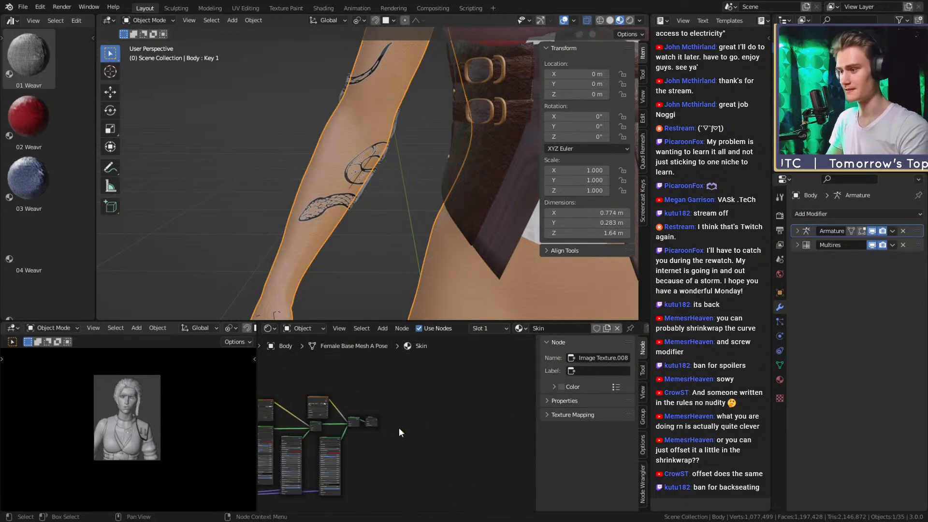
scroll(399, 429, "up", 8)
middle_click_drag(359, 391, 418, 430)
scroll(367, 412, "up", 4)
middle_click_drag(366, 407, 403, 403)
Add an Image Texture node to the Skin material above the last Mix Shader.
key("shift+a")
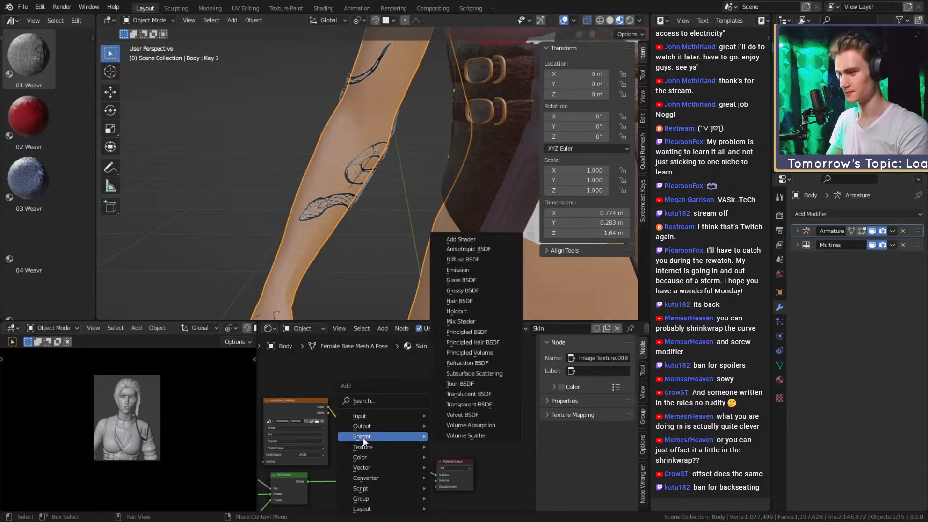
mouse_move(375, 443)
left_click(464, 363)
left_click(385, 381)
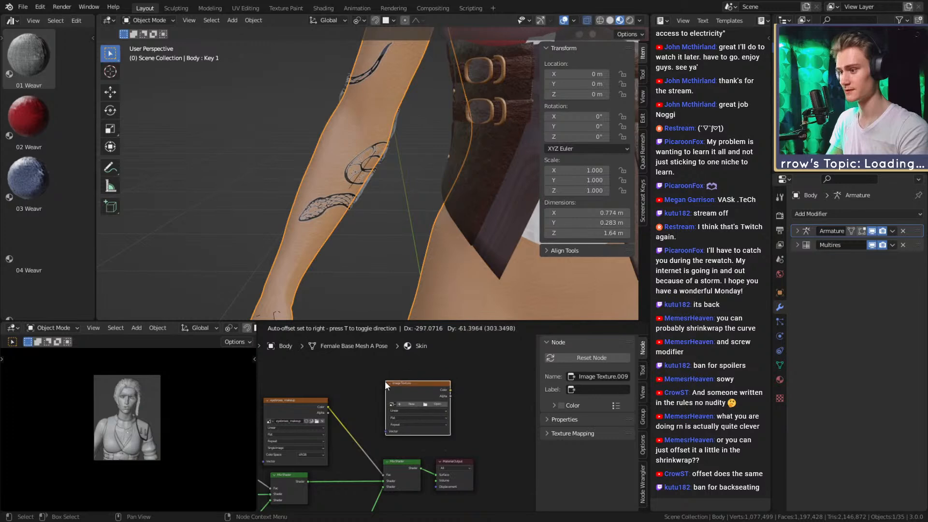
scroll(393, 407, "up", 3)
Create a blank 8192 x 8192 px image named tatoo in the Skin material's new Image Texture node.
left_click(393, 406)
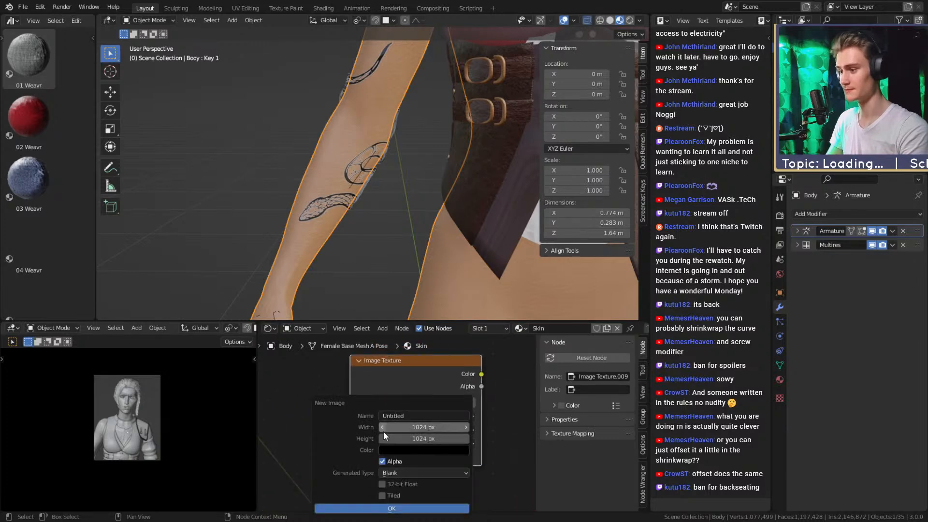
type("tatoo")
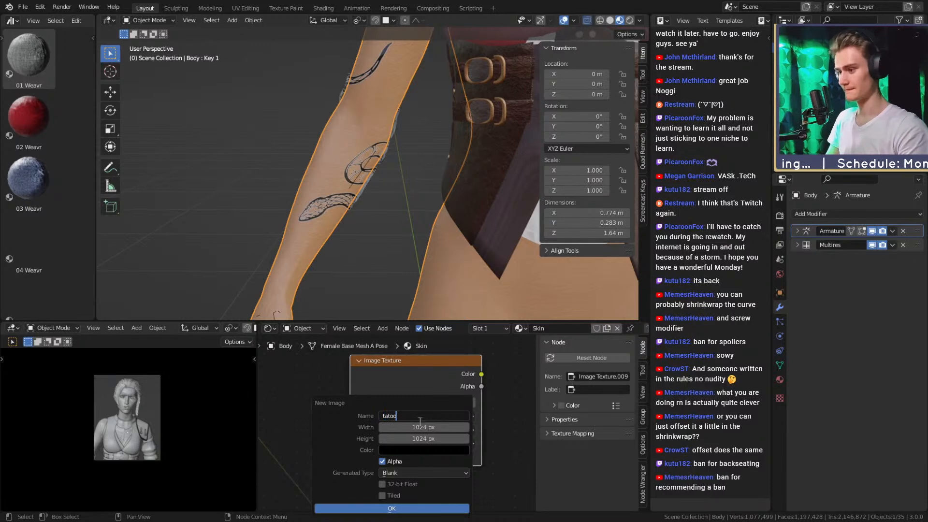
left_click(422, 428)
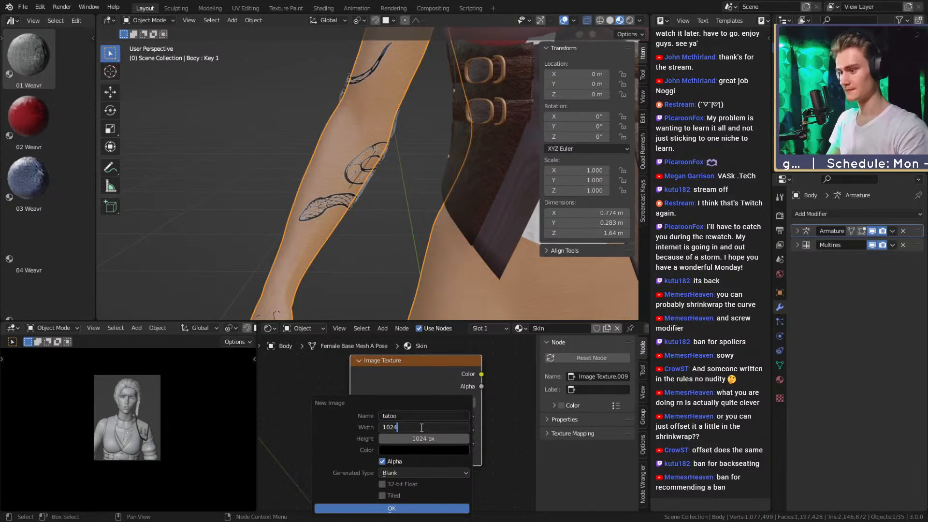
type("*")
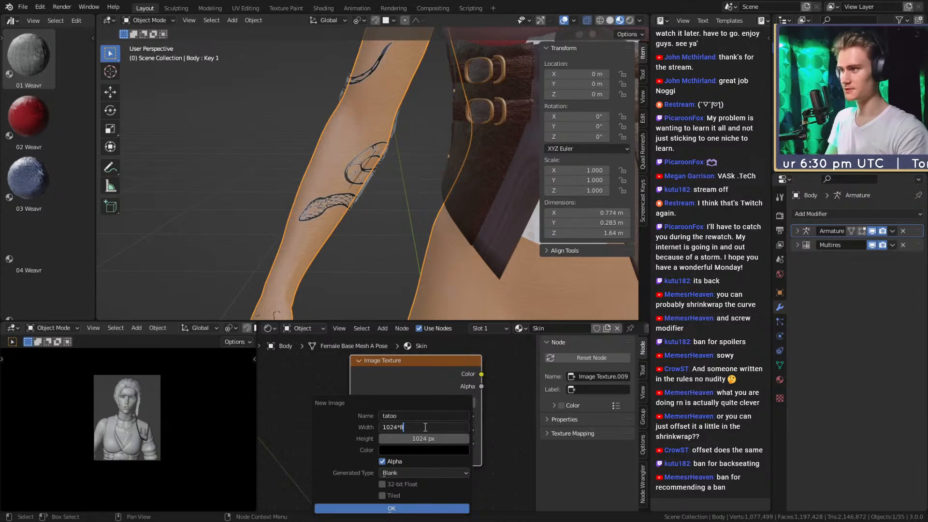
key("Return")
left_click(423, 438)
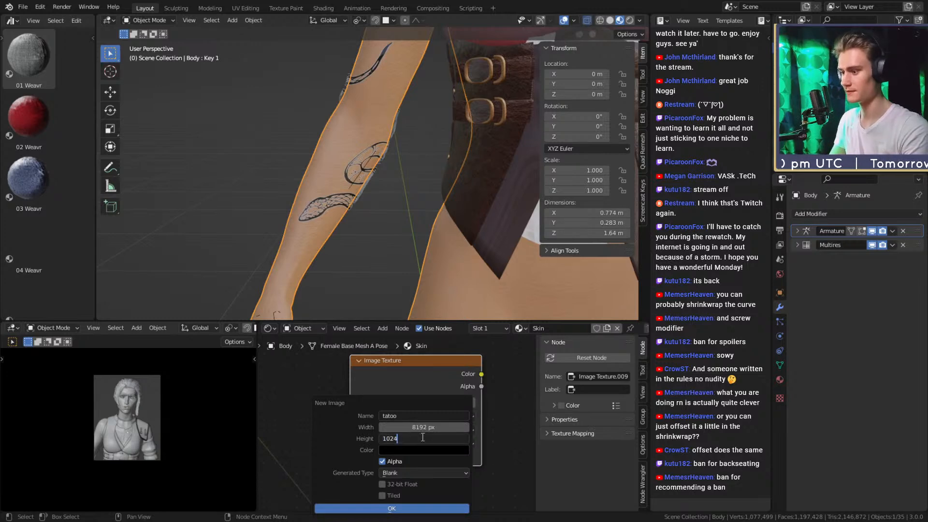
type("*")
key("Return")
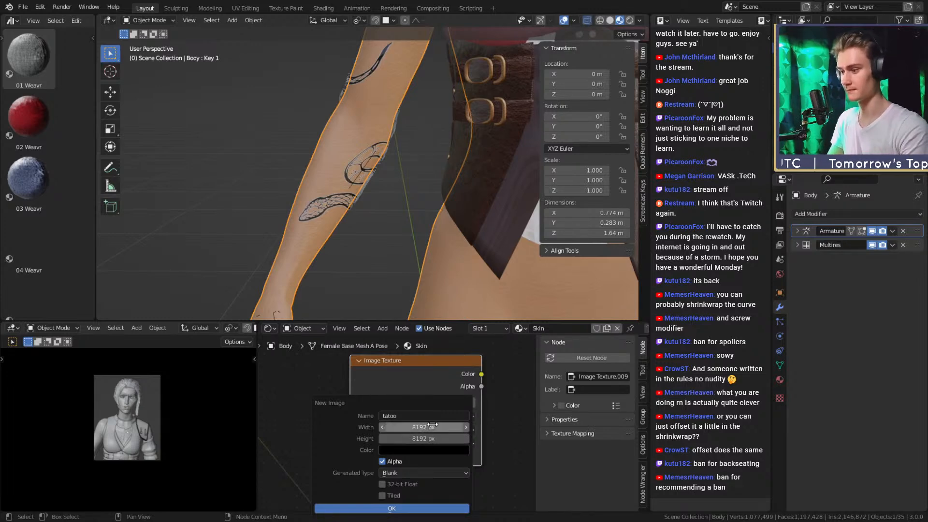
left_click(390, 509)
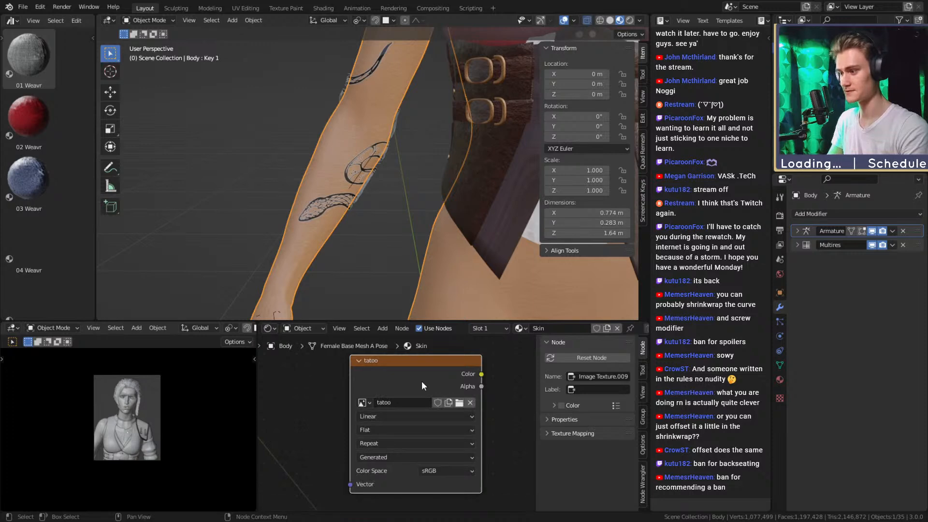
scroll(416, 407, "down", 4)
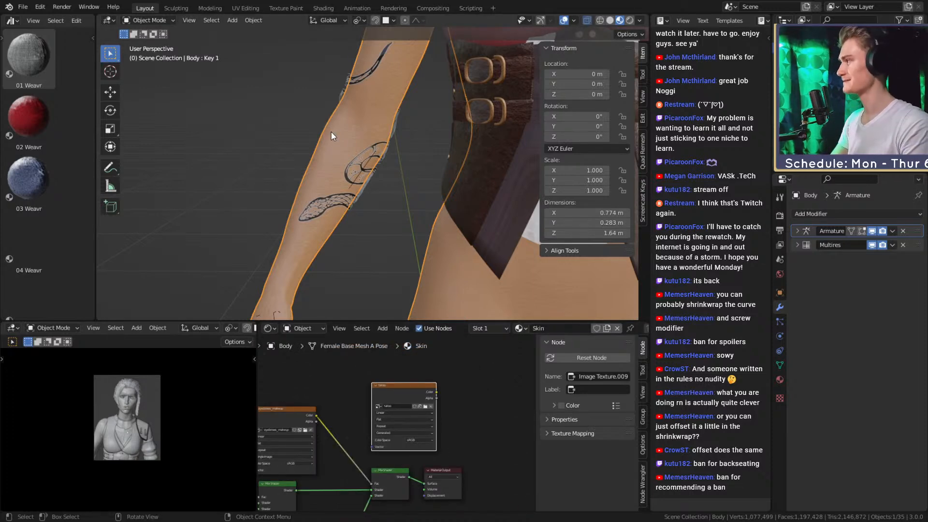
Select the tattoo plane on the arm, save the file, and apply the plane's Shrinkwrap modifier.
scroll(330, 132, "down", 5)
middle_click_drag(352, 194, 211, 239)
scroll(417, 208, "up", 4)
scroll(425, 205, "down", 5)
middle_click_drag(425, 232, 387, 229)
scroll(355, 210, "up", 4)
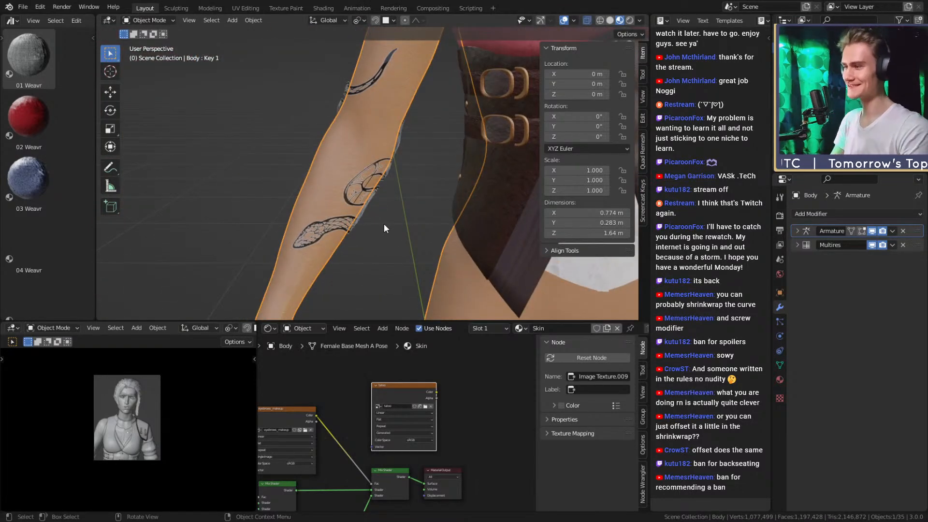
left_click(296, 283)
middle_click_drag(390, 225, 374, 209)
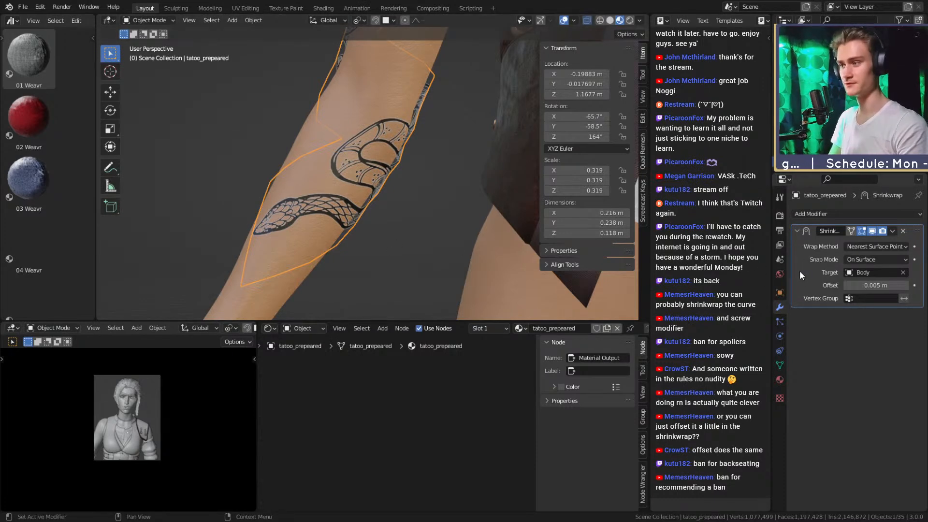
middle_click_drag(475, 248, 367, 219)
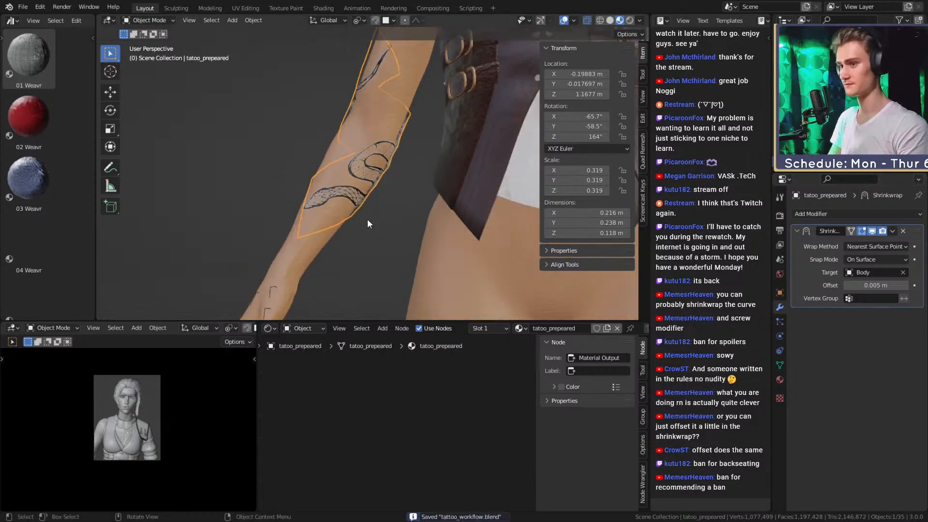
key("ctrl+s")
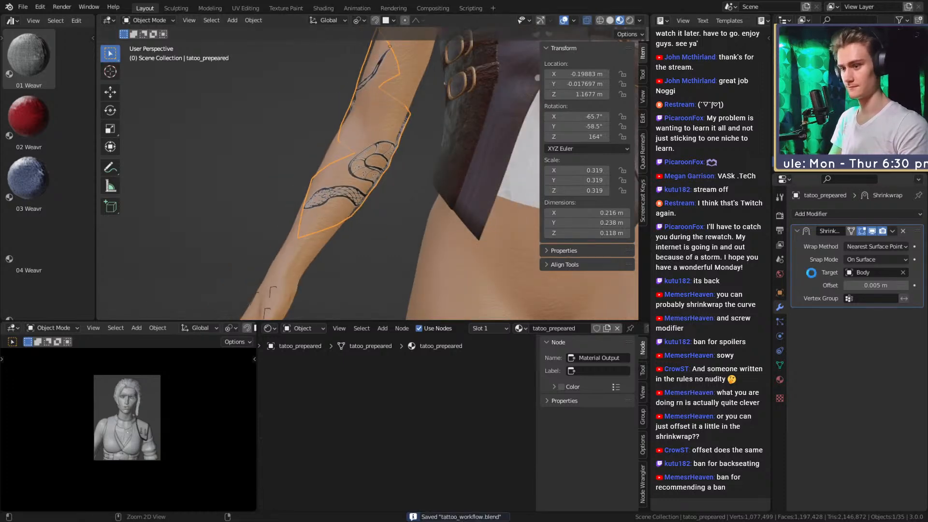
key("ctrl+a")
Try pushing all vertices of the tattoo plane away from the arm with Shrink/Fatten.
scroll(377, 175, "up", 3)
key("Tab")
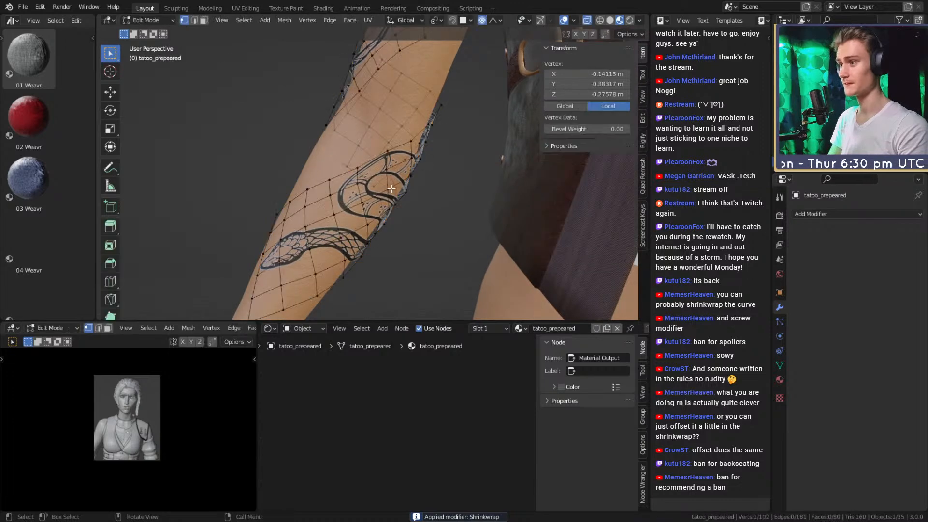
middle_click_drag(391, 189, 408, 188)
key("a")
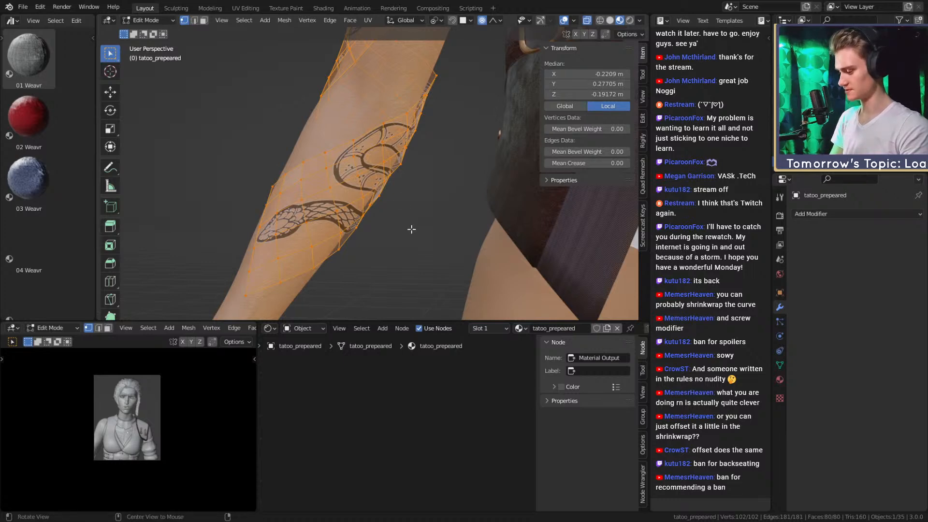
key("alt+s")
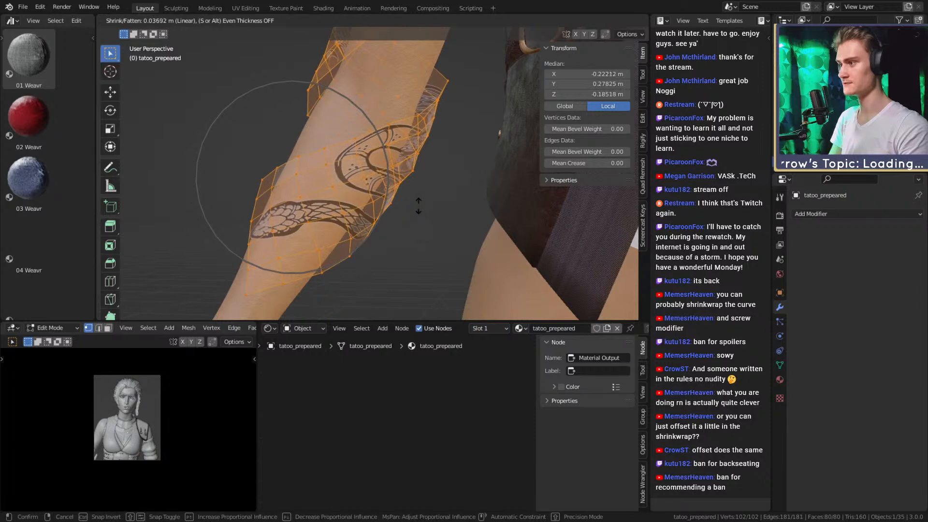
left_click(416, 221)
middle_click_drag(416, 221, 400, 231)
key("Tab")
middle_click_drag(389, 216, 435, 223, "shift")
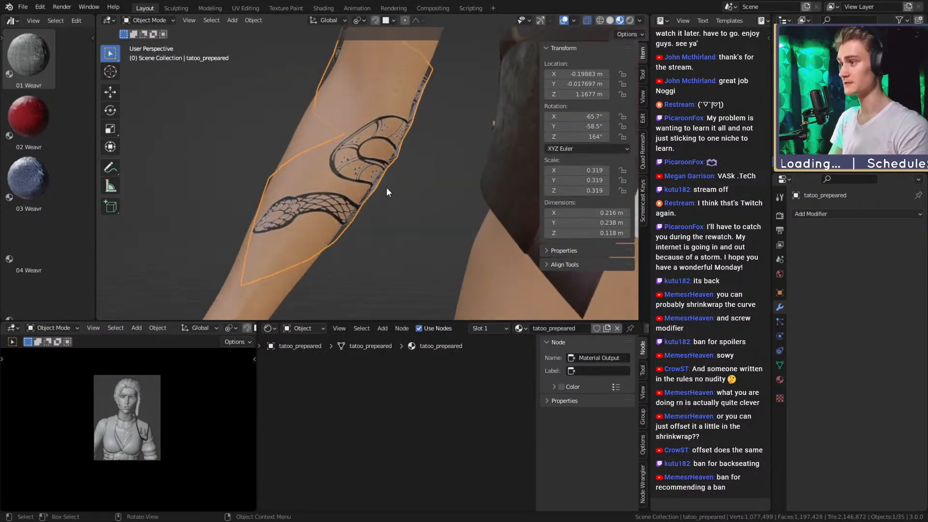
Select the Body mesh and reposition the tatoo image node above the last Mix Shader in its Skin material.
scroll(383, 185, "down", 3)
left_click(340, 249)
left_click(307, 254)
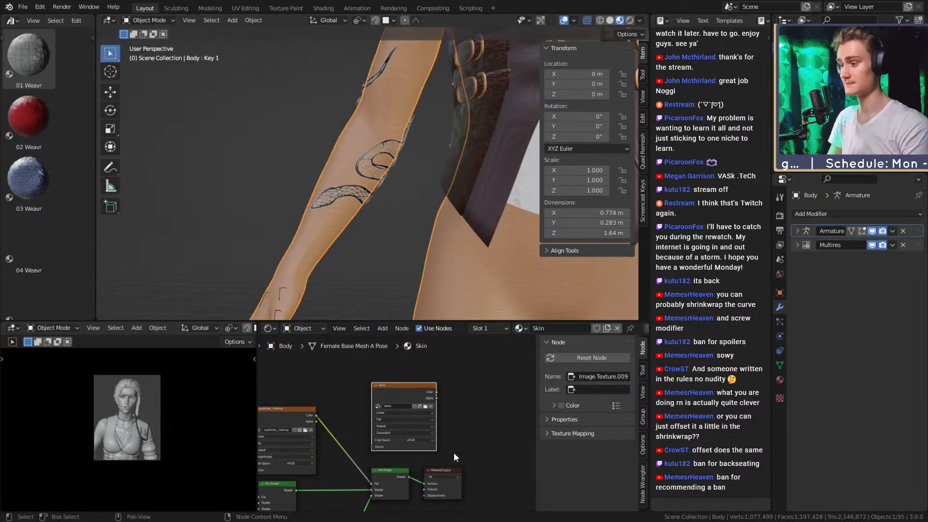
scroll(443, 413, "up", 3)
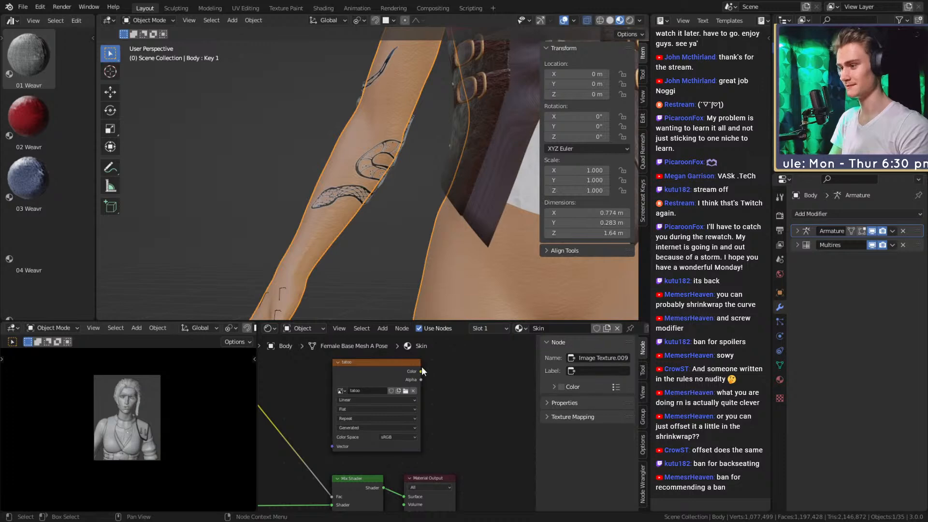
left_click_drag(351, 362, 371, 369)
scroll(387, 217, "down", 4)
scroll(381, 230, "up", 5)
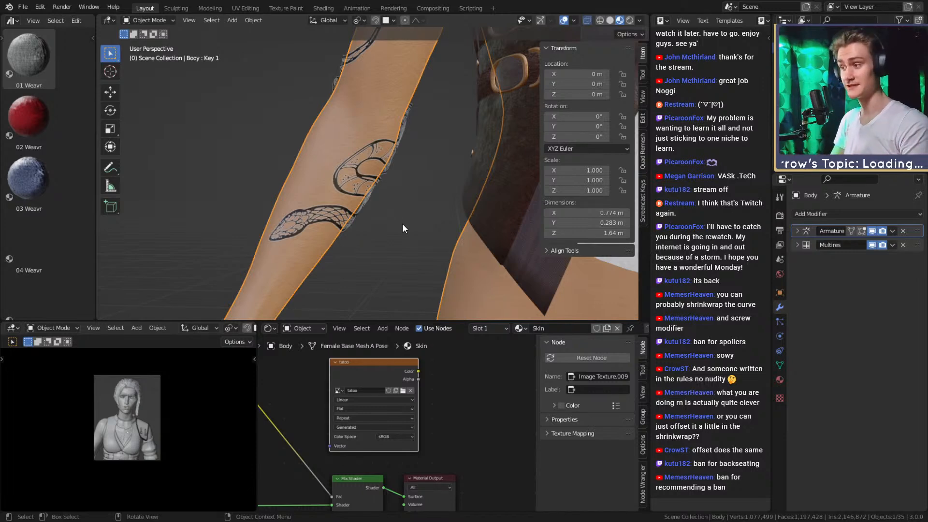
Select the tattoo plane together with the Body mesh as the active object, keeping the tatoo image node active.
left_click(375, 187)
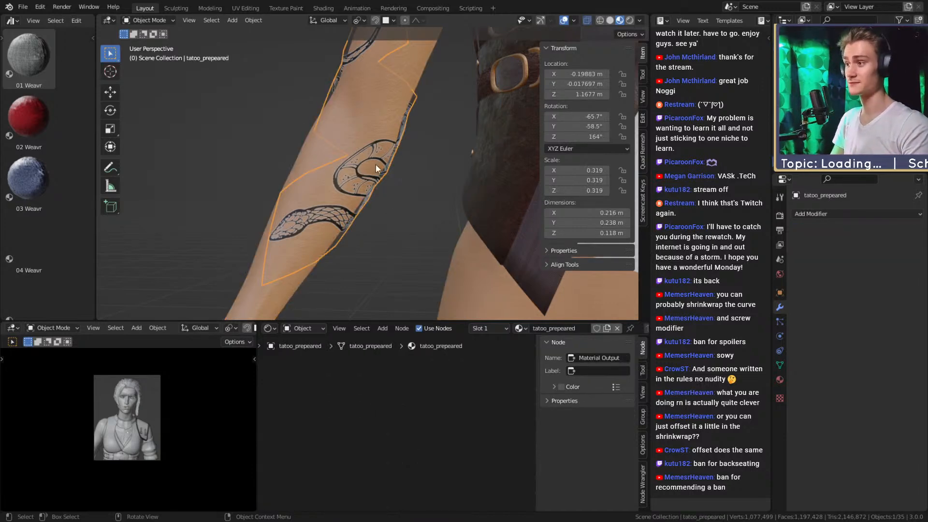
left_click(274, 297)
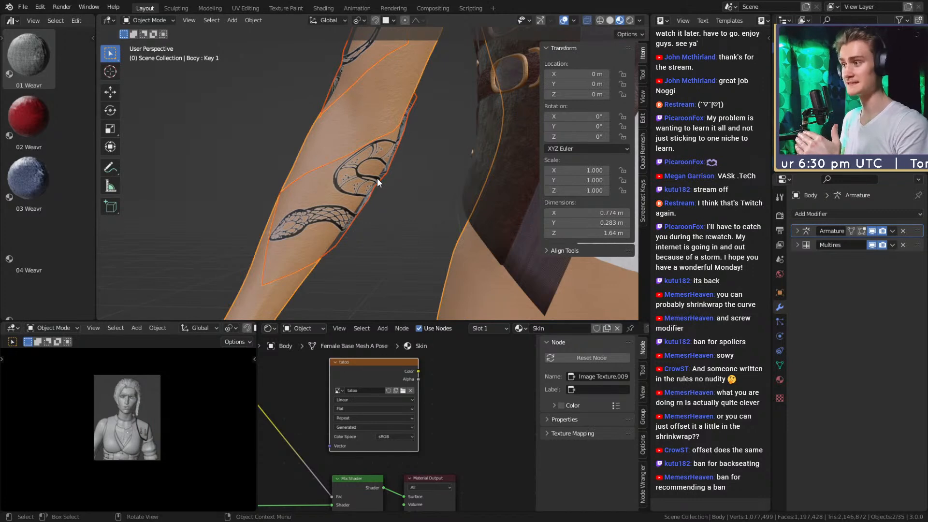
left_click_drag(363, 357, 360, 376)
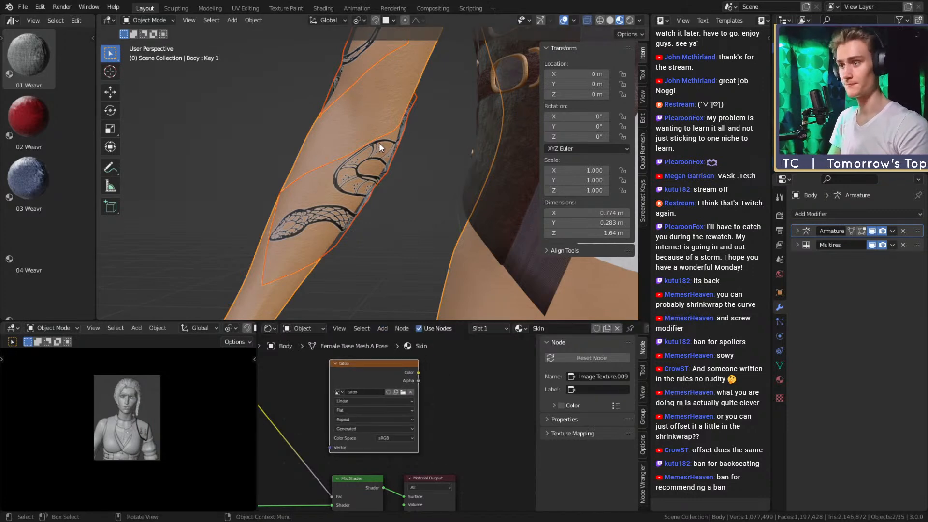
Show the Cycles Bake settings, including the Influence and Output options.
left_click(779, 215)
left_click(796, 257)
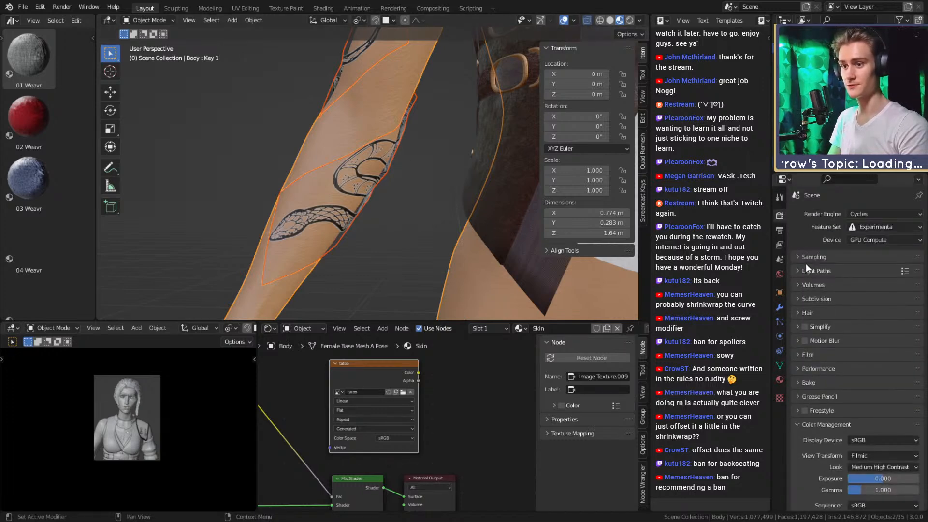
left_click(796, 381)
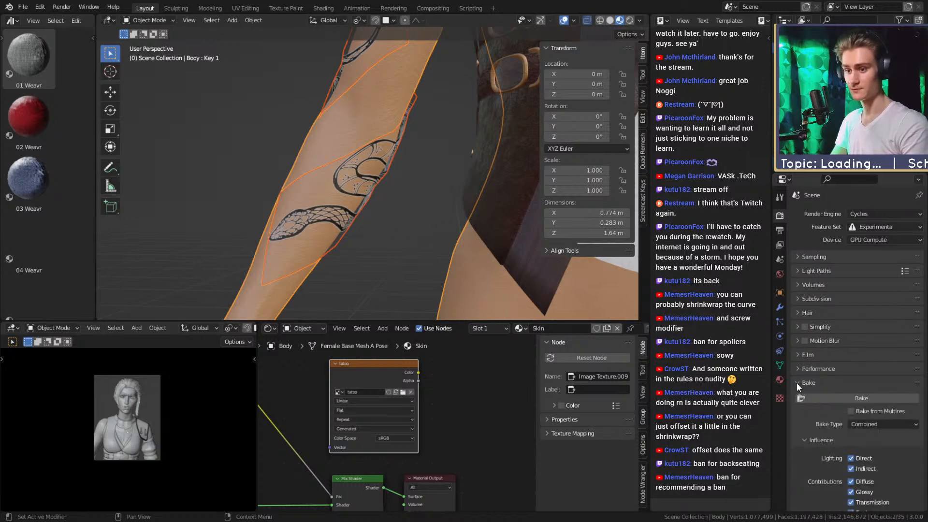
scroll(818, 322, "down", 5)
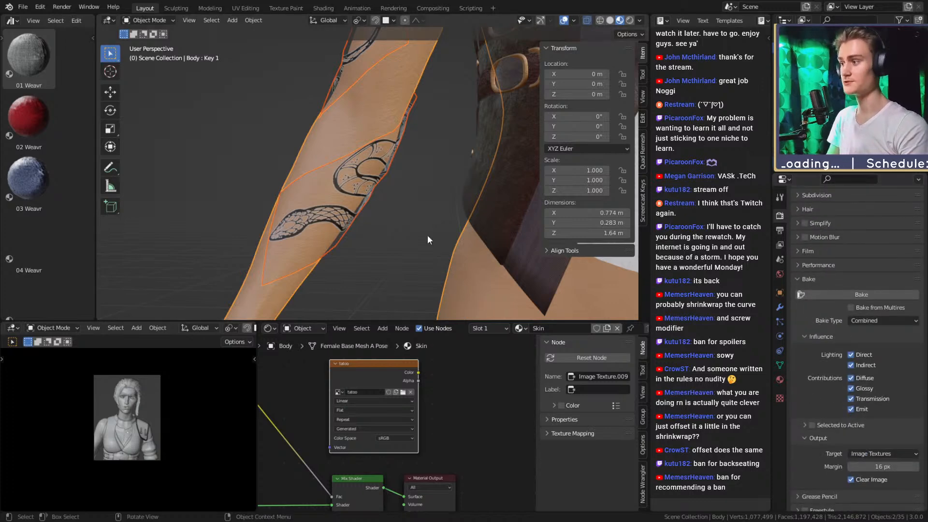
middle_click_drag(428, 235, 420, 230)
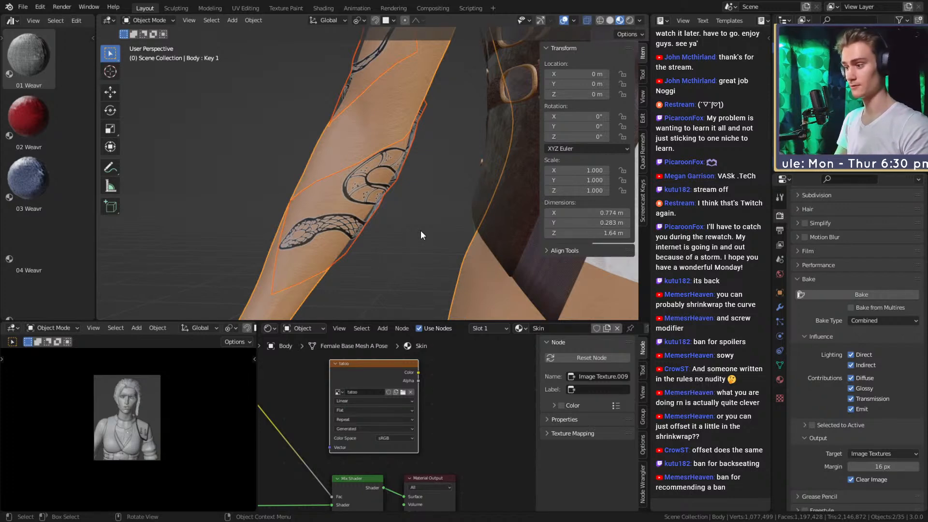
Select only the tattoo plane and delete the Principled BSDF from its material, moving the image node aside.
left_click(393, 212)
left_click(395, 170)
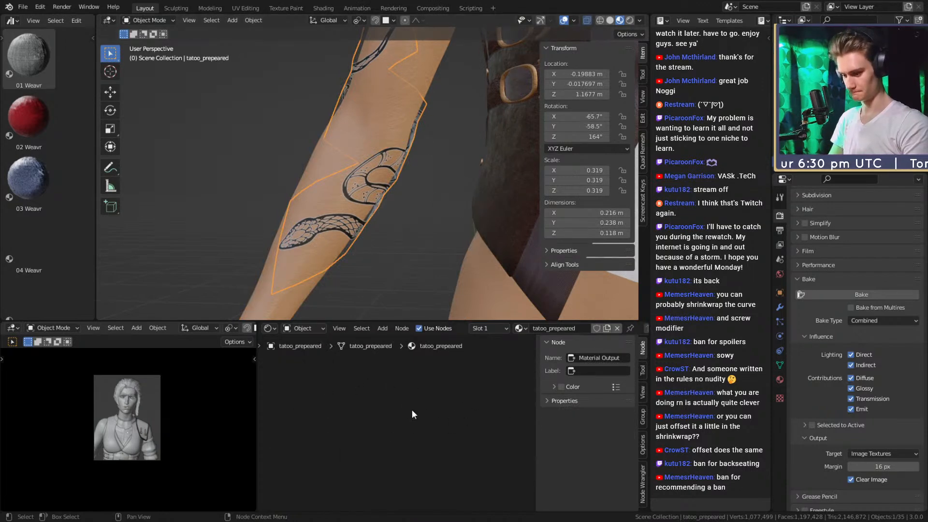
key("Home")
left_click(443, 422)
scroll(438, 386, "up", 7)
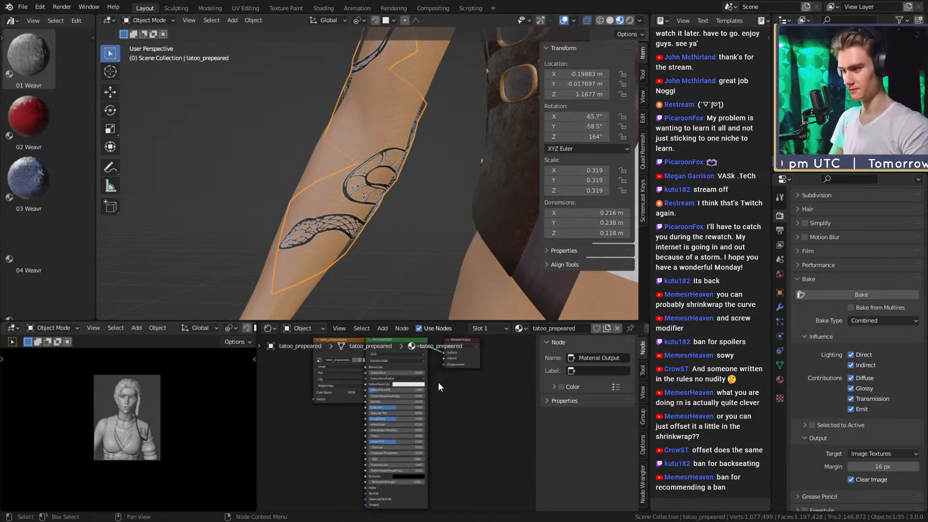
middle_click_drag(438, 380, 461, 439)
scroll(465, 432, "up", 4)
left_click_drag(341, 396, 261, 402)
left_click(430, 390)
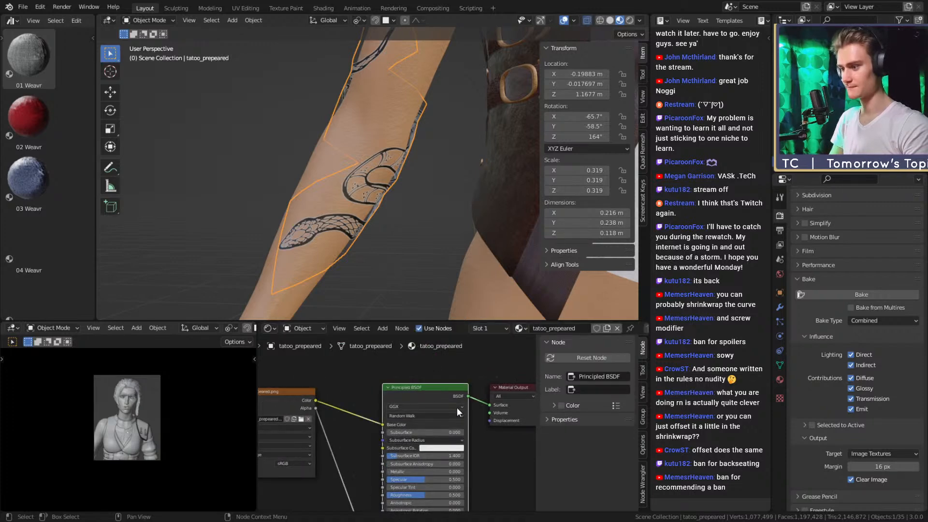
key("x")
Add an Emission shader to the tattoo material, fed by the image's Color and connected to the Material Output's Surface.
key("shift+a")
mouse_move(341, 402)
mouse_move(335, 380)
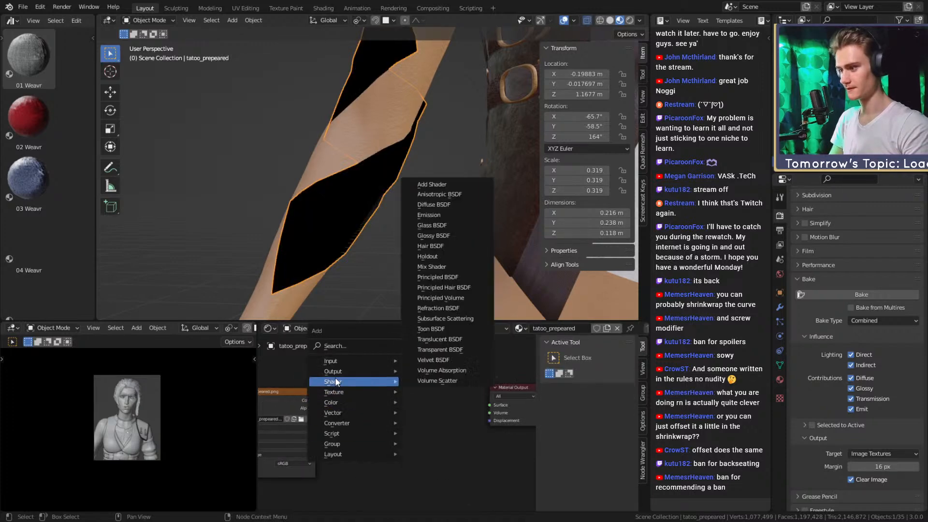
left_click(438, 213)
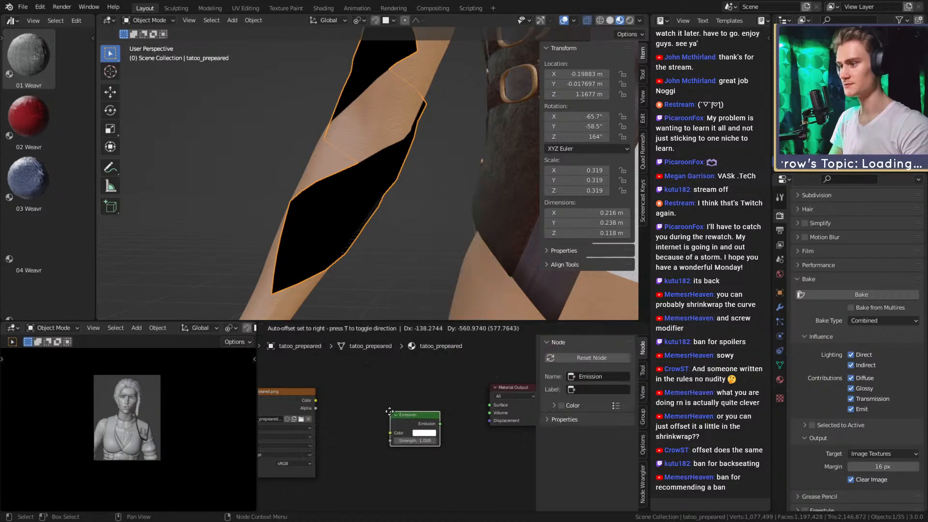
left_click(396, 416)
left_click_drag(315, 400, 489, 405)
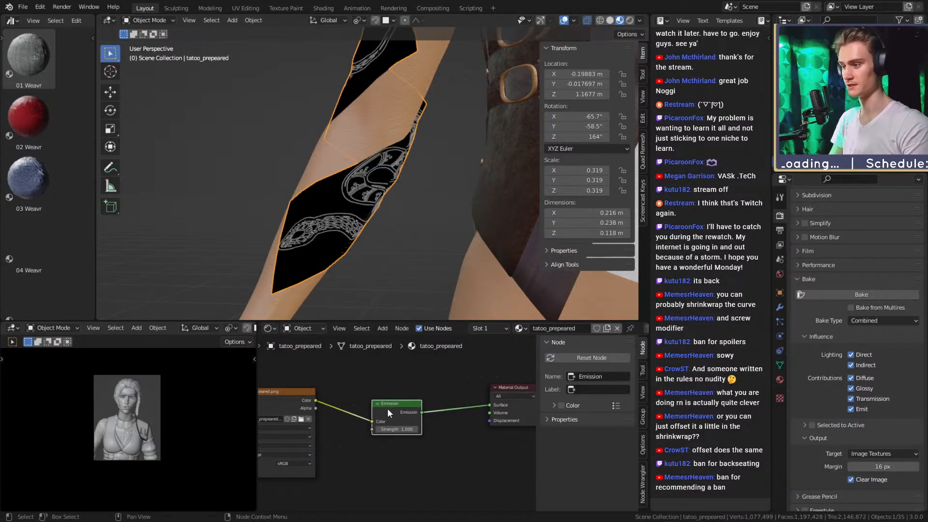
left_click_drag(388, 409, 403, 398)
Insert a Mix Shader between the Emission shader and the Material Output of the tattoo material.
middle_click_drag(374, 423, 433, 413)
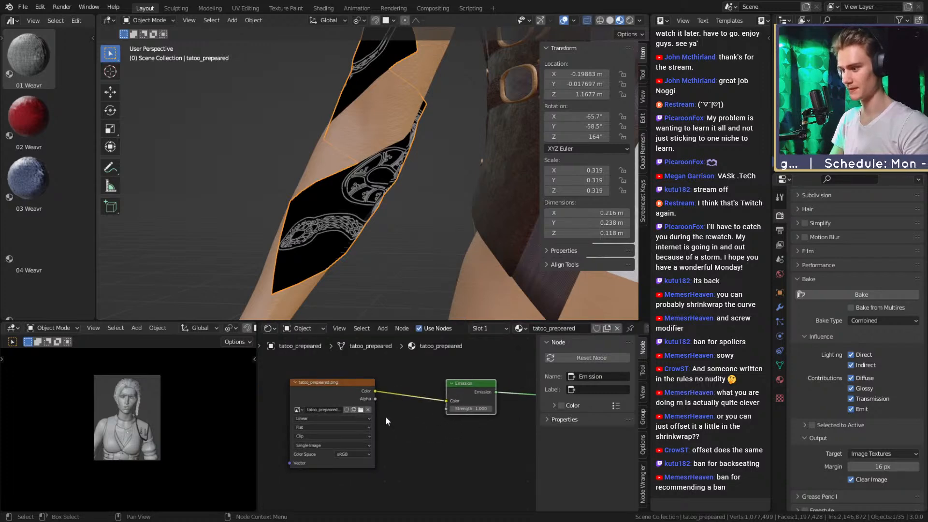
left_click_drag(375, 399, 426, 395)
key("ctrl+z")
key("shift+a")
mouse_move(390, 396)
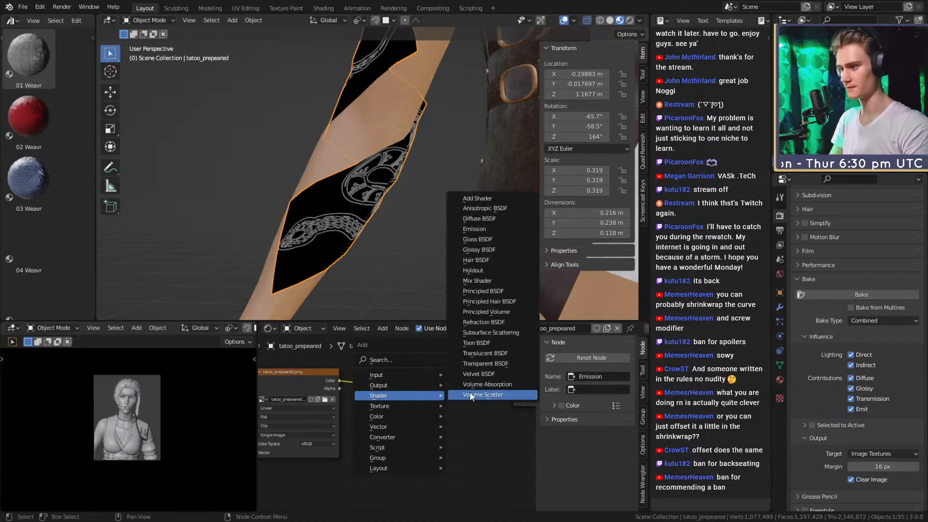
left_click(477, 280)
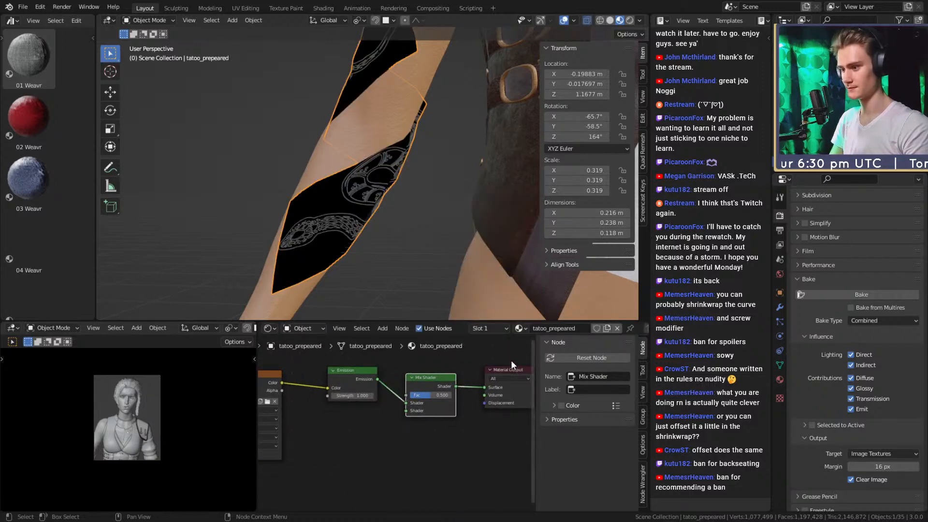
Move the Mix Shader aside and add a Transparent BSDF below the Emission shader in the tattoo material.
left_click(440, 381)
left_click_drag(439, 381, 471, 378)
middle_click_drag(390, 411, 454, 408)
key("shift+a")
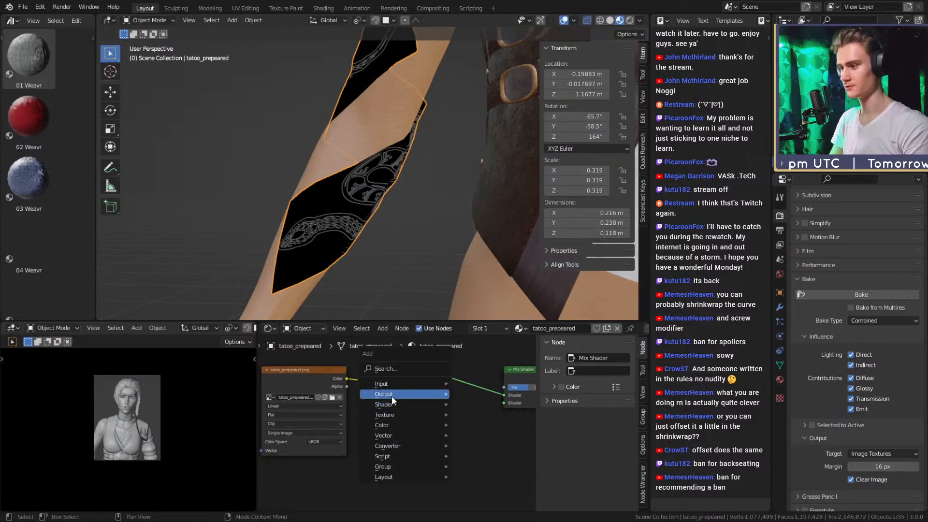
mouse_move(386, 404)
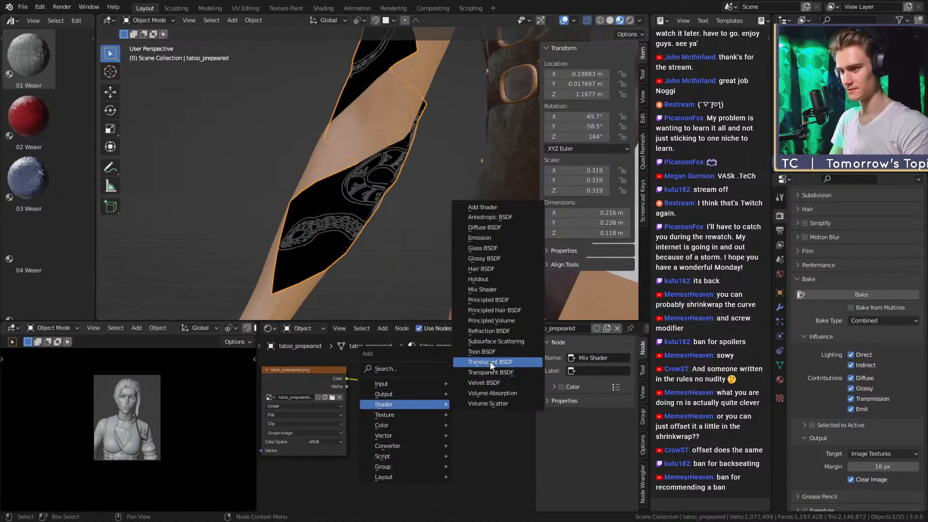
left_click(490, 373)
left_click(390, 406)
Connect the tattoo image's Alpha to the Transparent BSDF's Color, and its BSDF output to the Mix Shader's second Shader input.
left_click_drag(346, 386, 503, 403)
middle_click_drag(460, 422, 406, 410)
left_click_drag(469, 402, 469, 394)
middle_click_drag(437, 422, 489, 423)
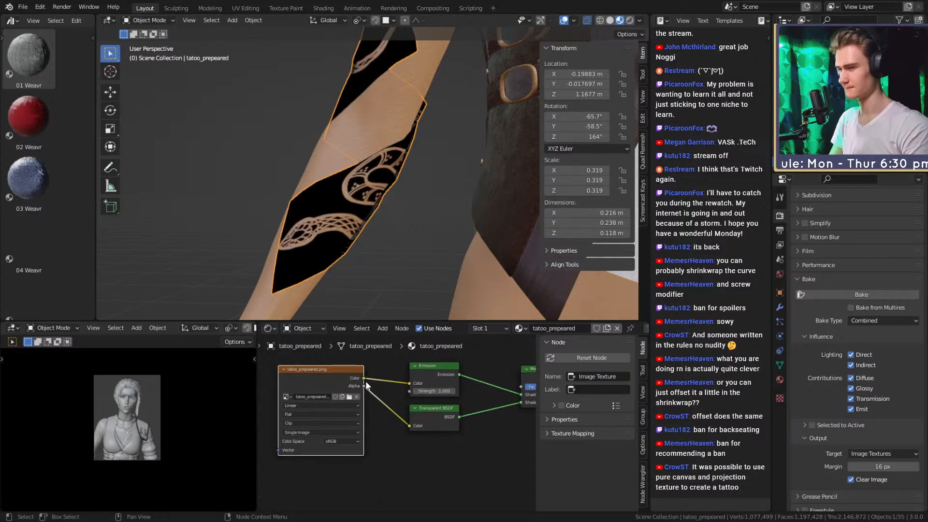
Insert an Invert node between the tattoo image's Alpha output and the Transparent BSDF's Color input.
middle_click_drag(365, 381, 467, 381)
left_click_drag(426, 379, 325, 376)
key("shift+a")
mouse_move(304, 407)
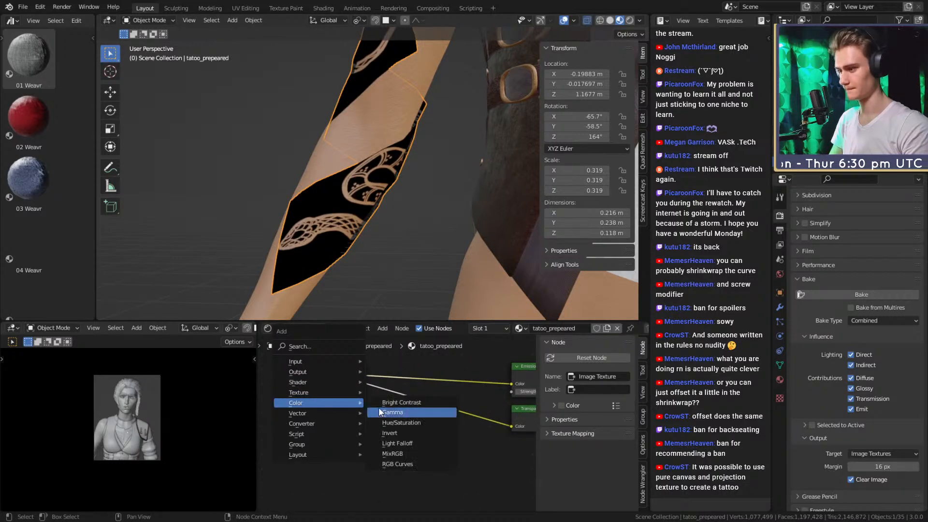
left_click(387, 437)
left_click(419, 416)
left_click_drag(446, 407, 429, 400)
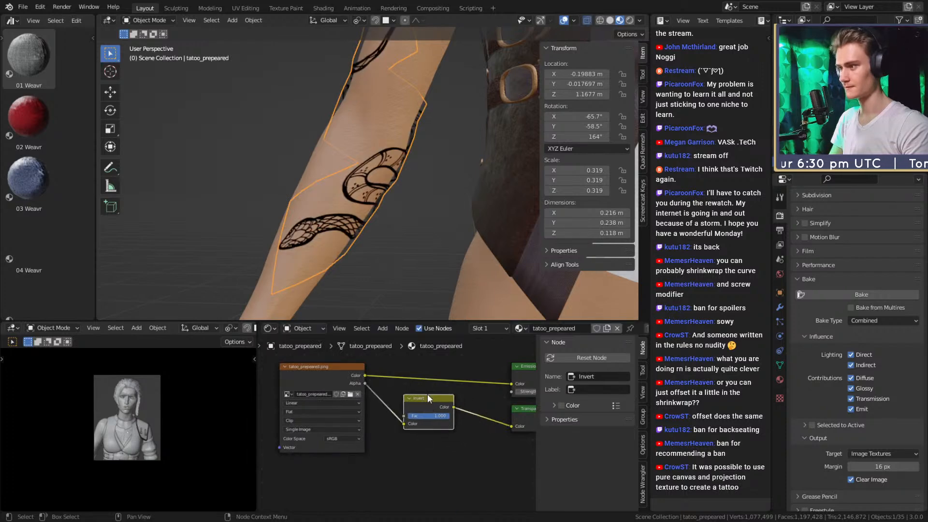
Deselect the tattoo plane and examine how the transparent tattoo looks on the forearm, along with its shader node chain.
mouse_move(394, 251)
middle_mouse_down()
mouse_move(388, 211)
mouse_move(379, 210)
mouse_move(392, 249)
mouse_move(397, 241)
middle_mouse_up()
left_click(384, 230)
middle_click_drag(352, 203, 379, 222)
scroll(350, 236, "up", 6)
scroll(389, 208, "down", 4)
scroll(443, 424, "down", 5)
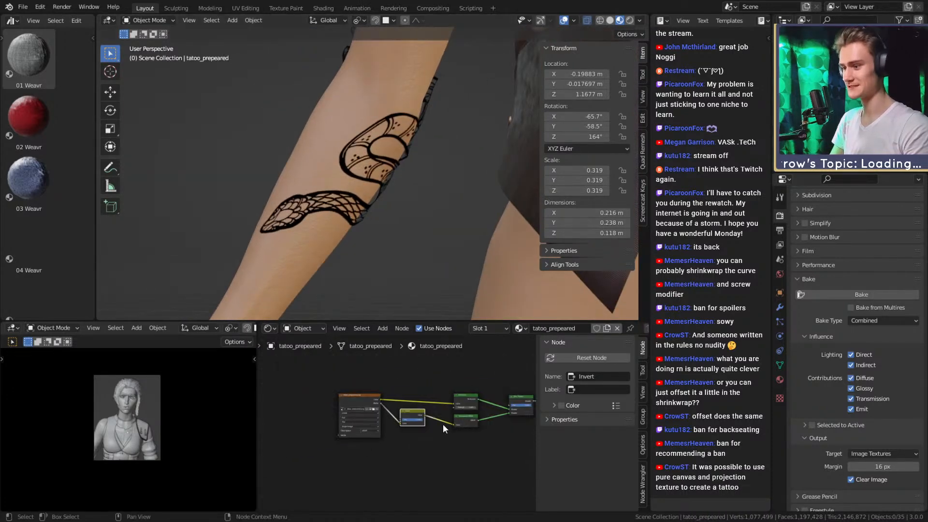
scroll(384, 408, "up", 2)
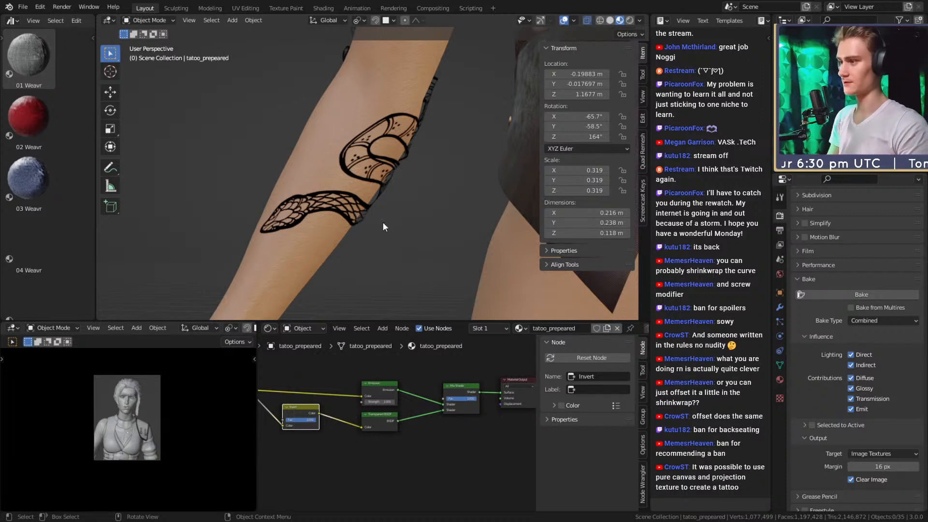
Select the tattoo plane, add the body as the active object, and bring up the unconnected bake texture node in the Skin material.
middle_click_drag(384, 222, 414, 209)
left_click(371, 205)
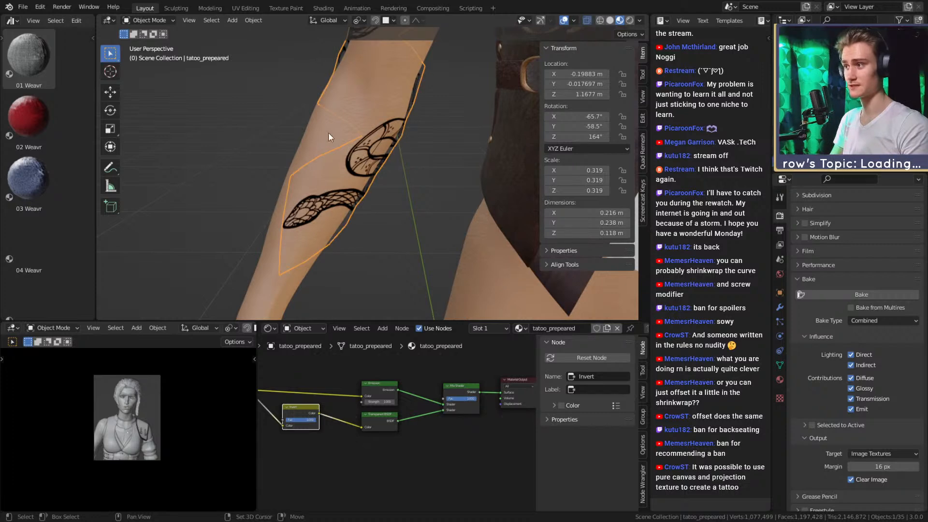
left_click(307, 137, "shift")
scroll(461, 402, "down", 4)
middle_click_drag(461, 419, 375, 422)
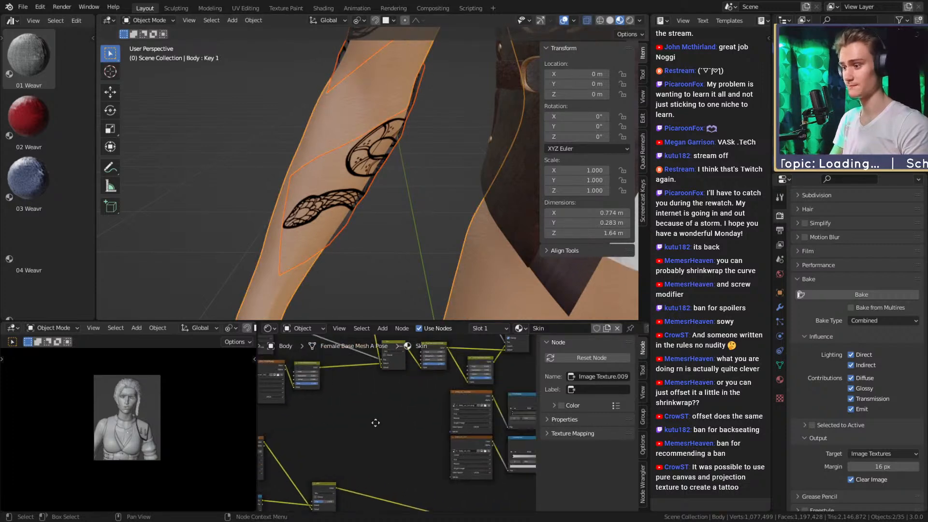
middle_click_drag(520, 398, 377, 420)
middle_click_drag(520, 415, 411, 427)
scroll(405, 424, "up", 3)
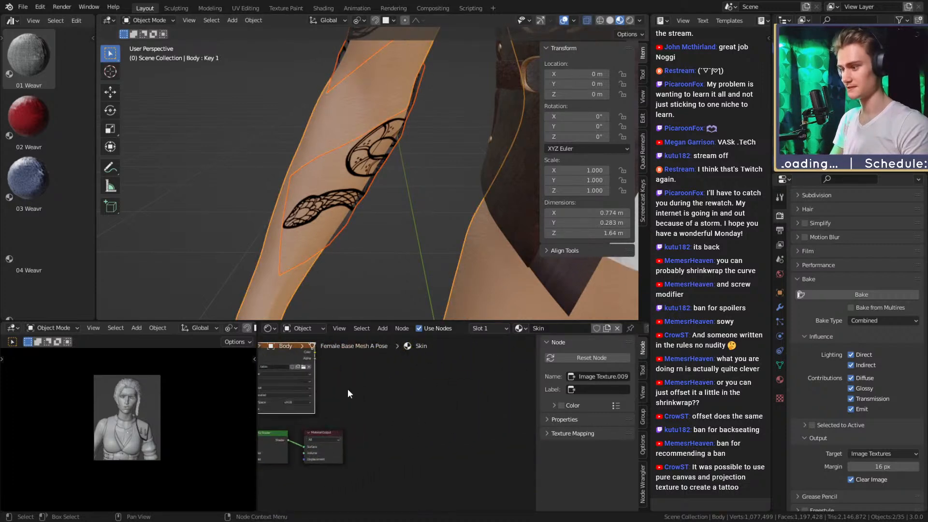
middle_click_drag(347, 351, 456, 398)
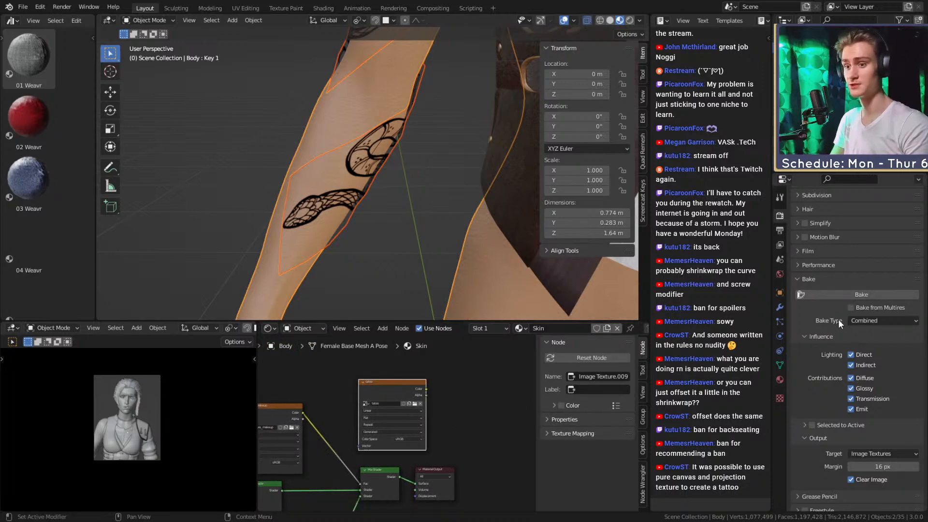
Set the bake type to Emit and enable Selected to Active.
left_click(871, 320)
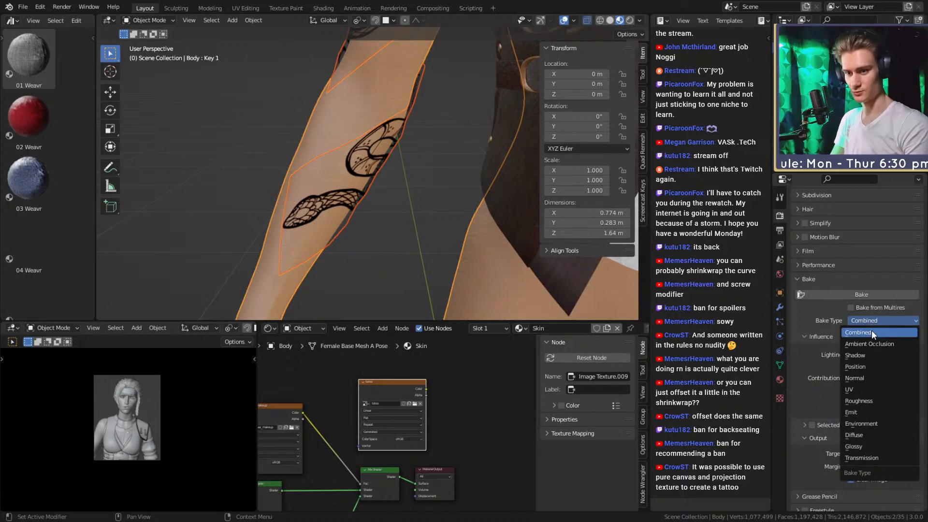
left_click(854, 412)
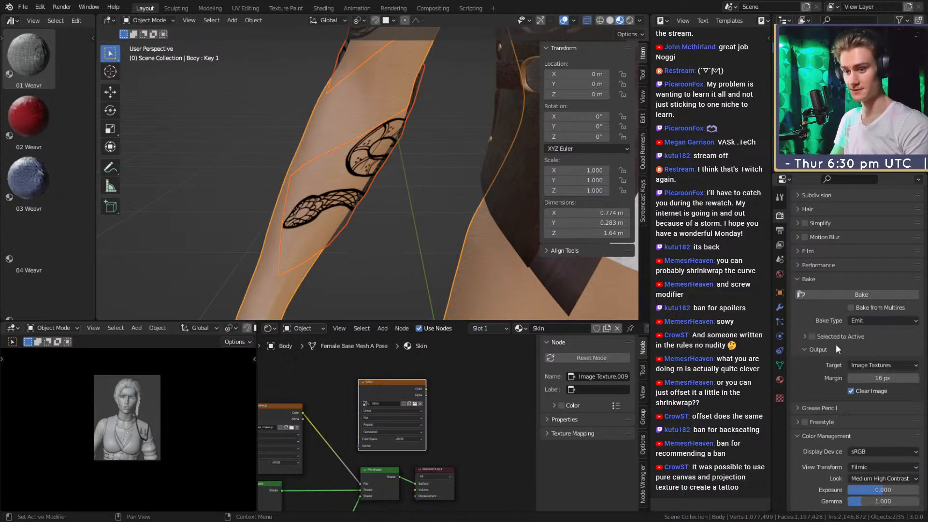
left_click(812, 336)
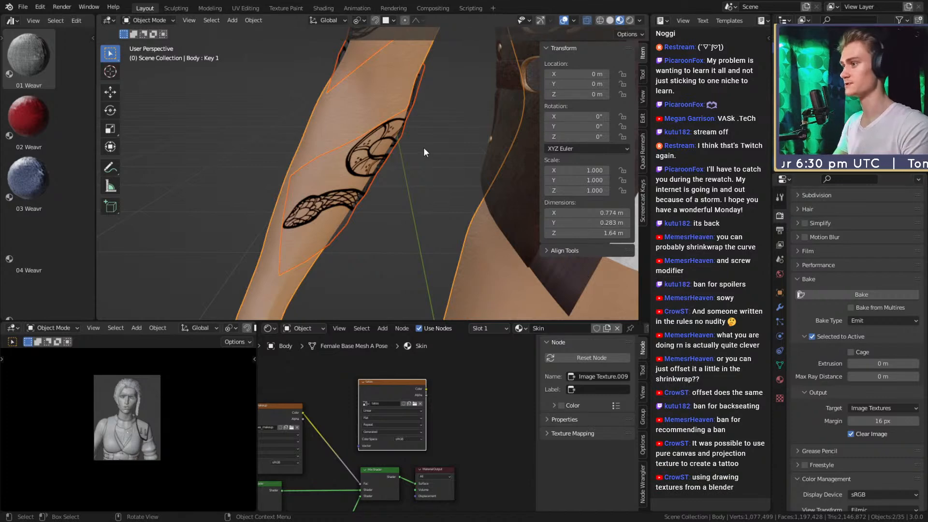
Start baking the tattoo plane onto the body's selected image texture.
mouse_move(437, 174)
middle_mouse_down()
mouse_move(434, 155)
mouse_move(422, 176)
middle_mouse_up()
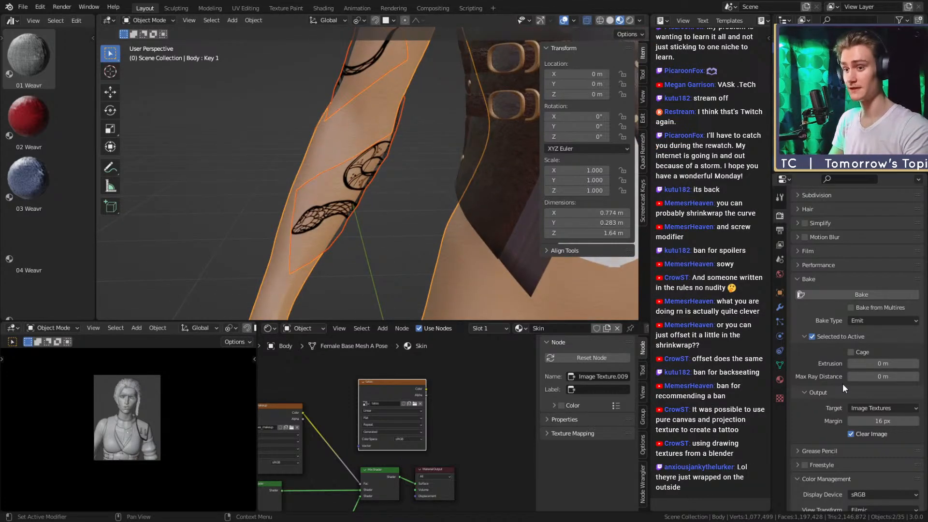
left_click_drag(385, 390, 388, 388)
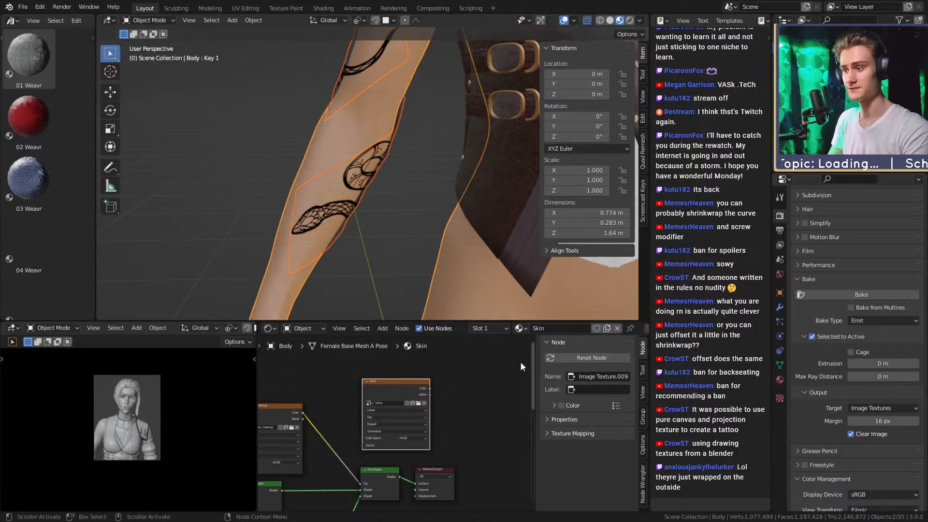
left_click(860, 296)
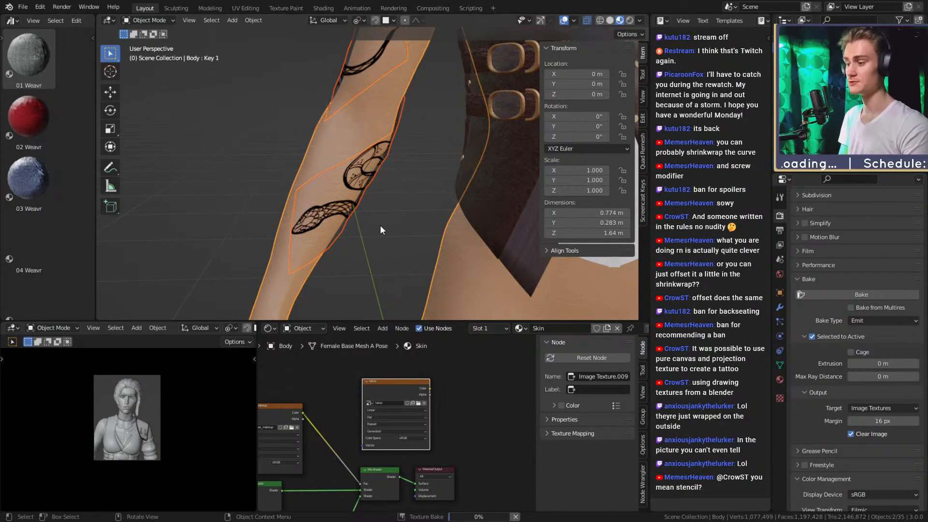
middle_click_drag(344, 425, 380, 398)
middle_click_drag(415, 420, 408, 420)
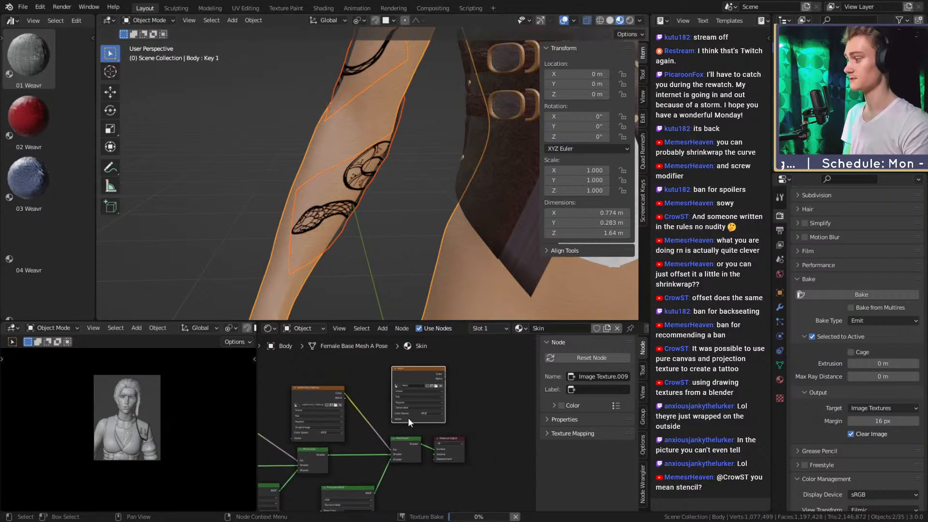